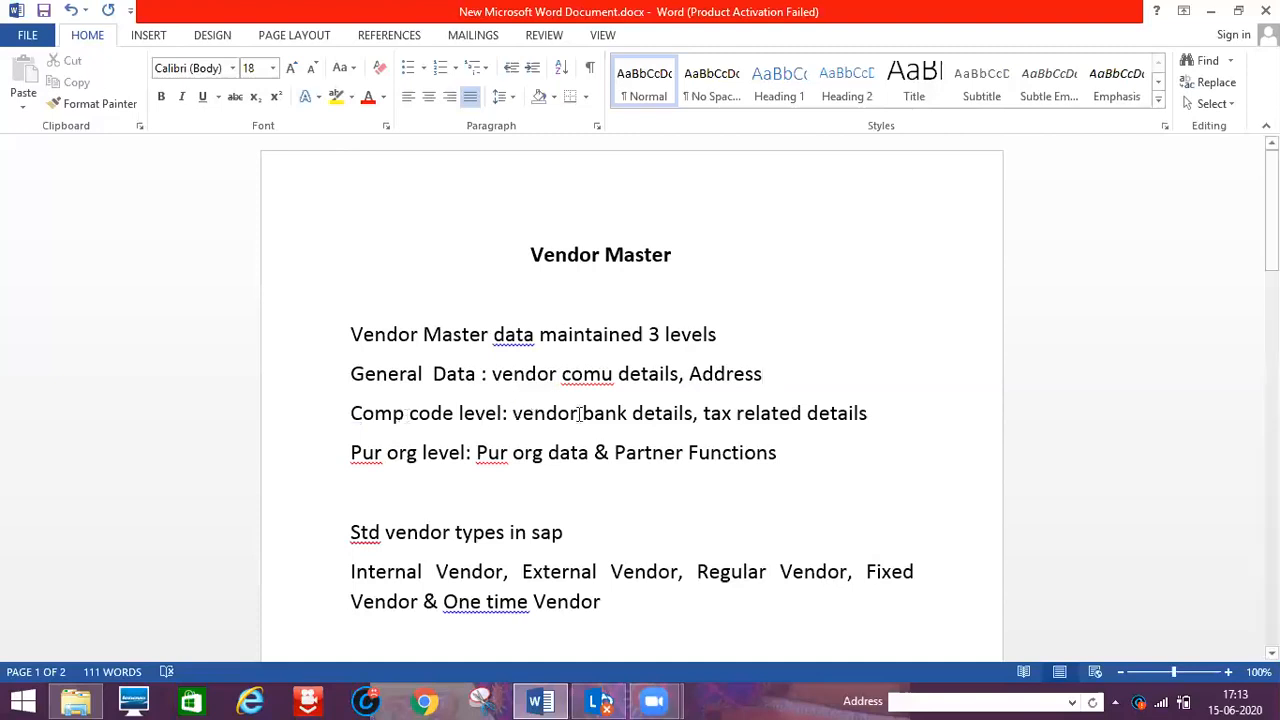
Add "(Fi team)" after "tax related details" on the Comp code level line.
left_click(877, 413)
type("(")
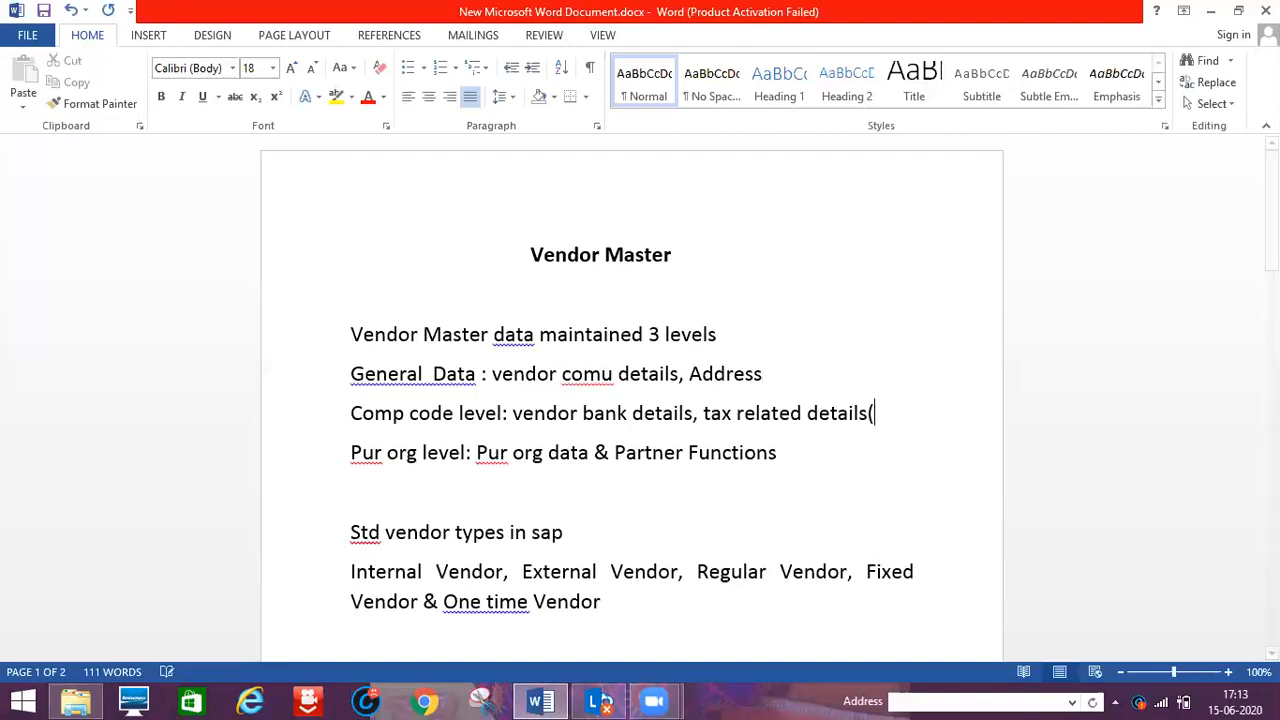
type("Fi team")
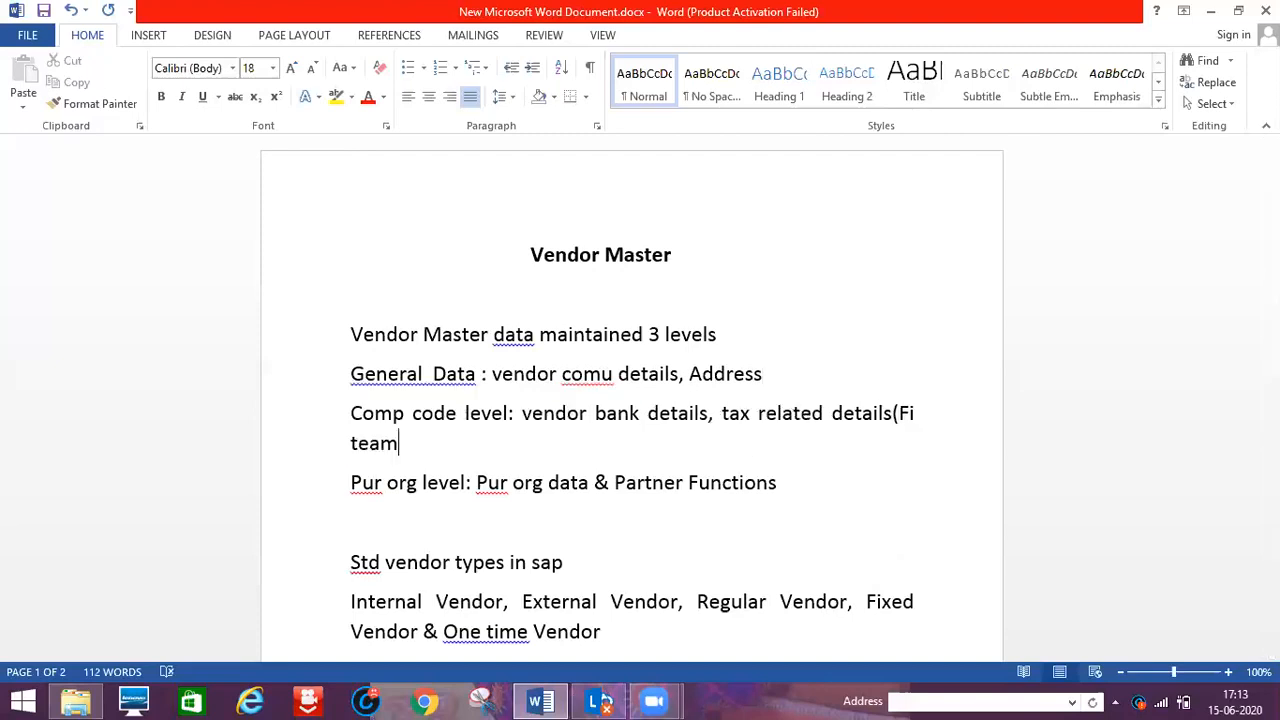
type(")")
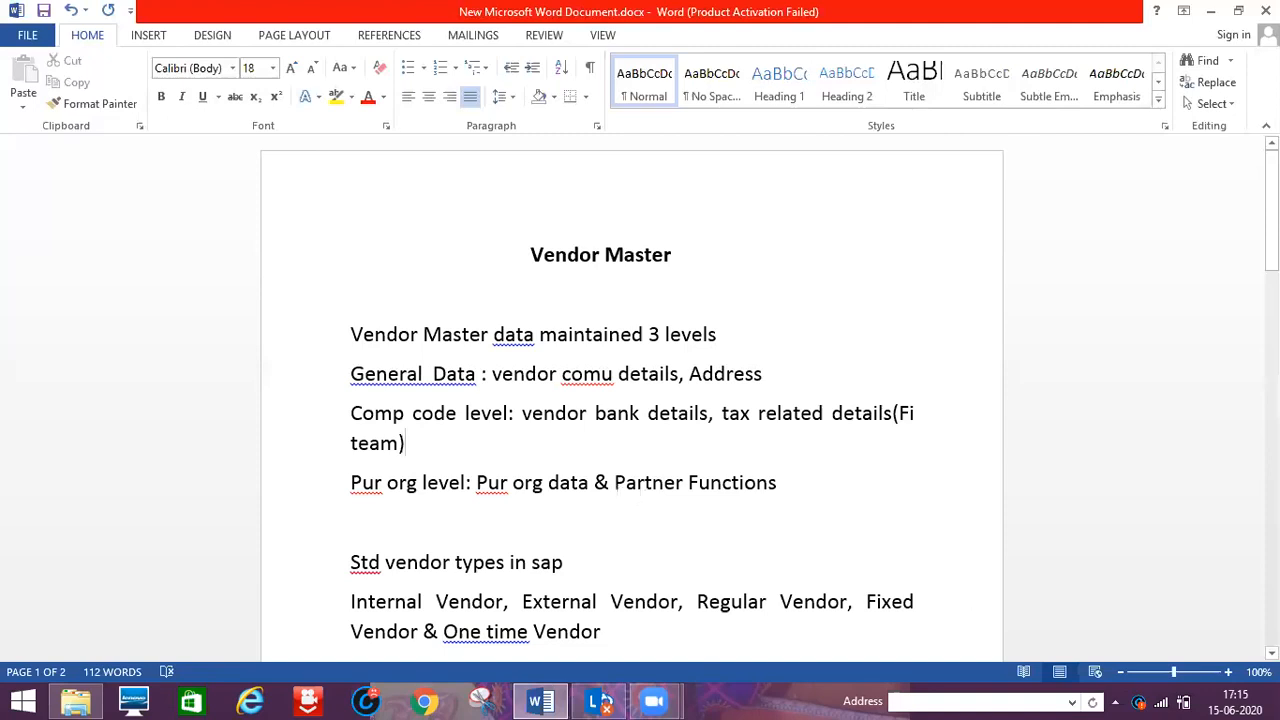
Review the standard SAP vendor types, highlighting "External Vendor" in the list.
scroll(630, 400, "down", 1)
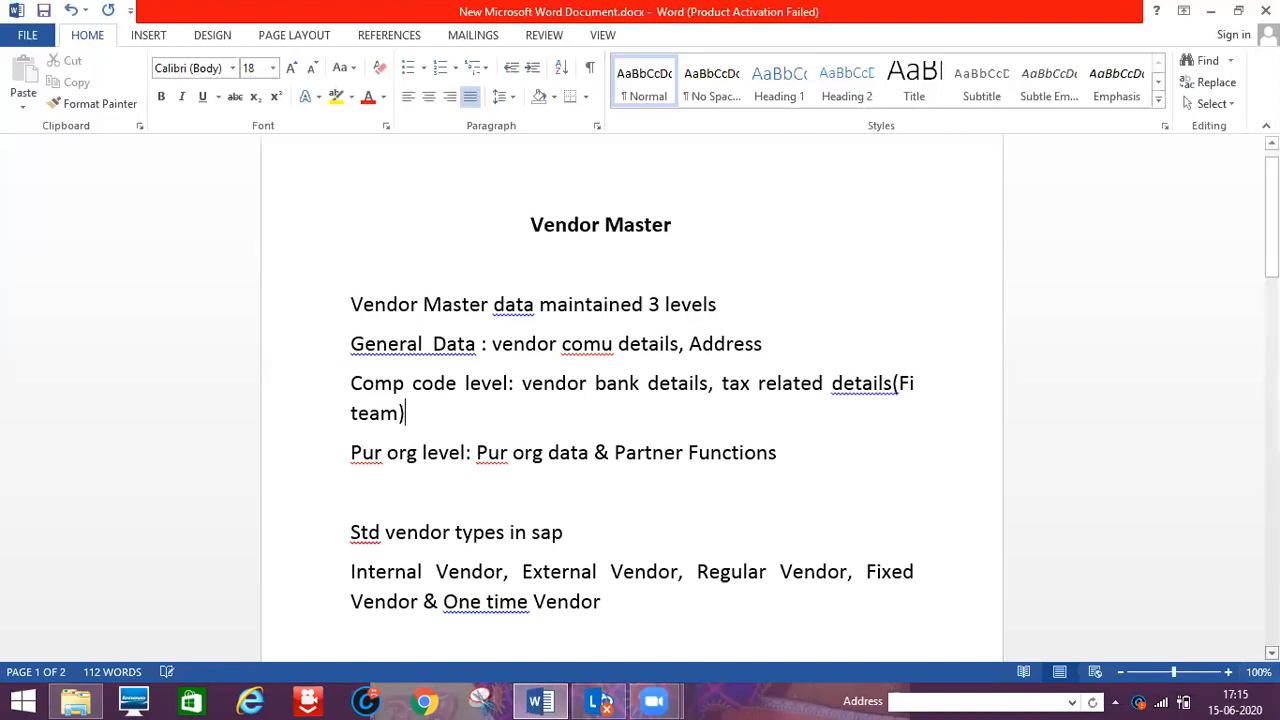
scroll(630, 400, "down", 3)
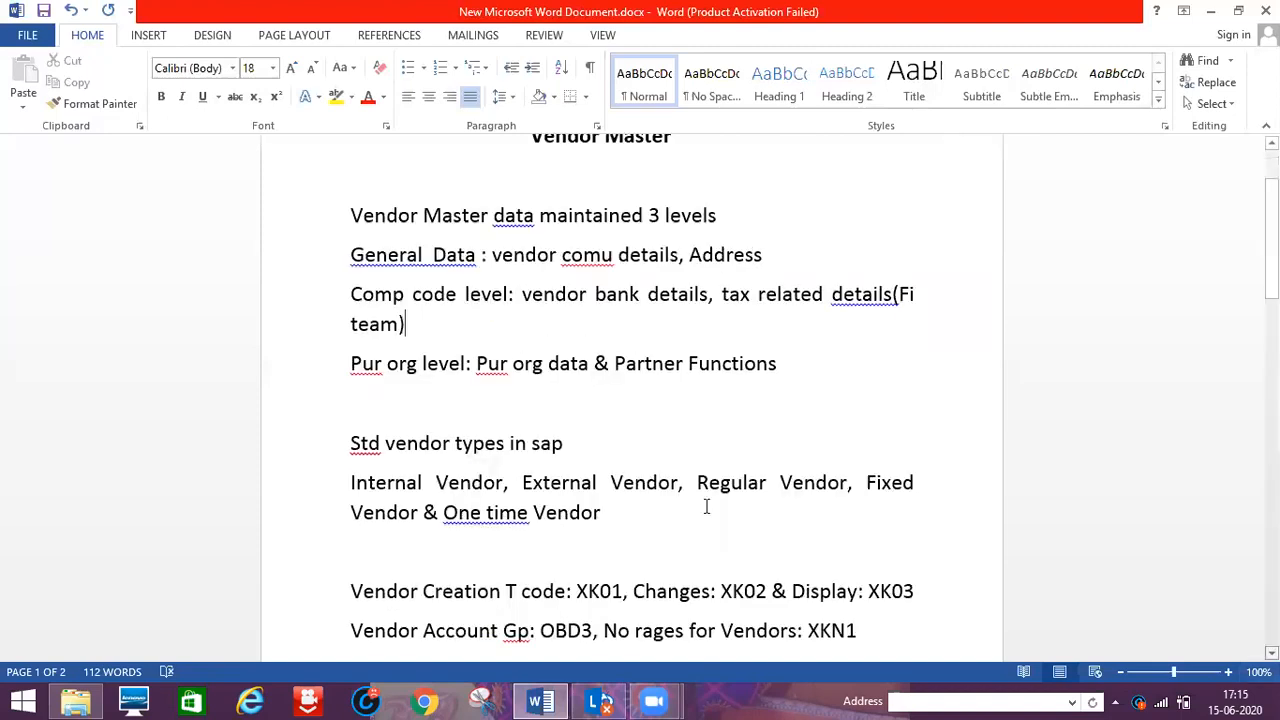
scroll(574, 412, "down", 1)
left_click(572, 396)
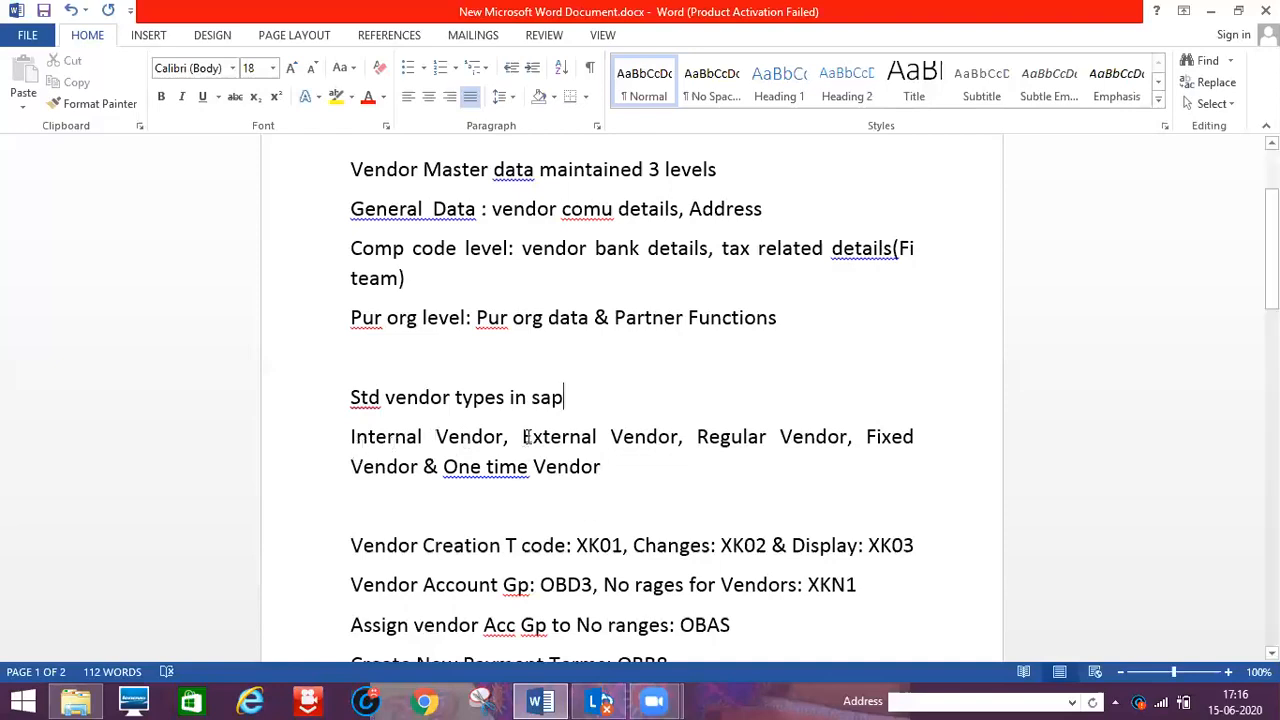
left_click(525, 437)
left_click(678, 443, "shift")
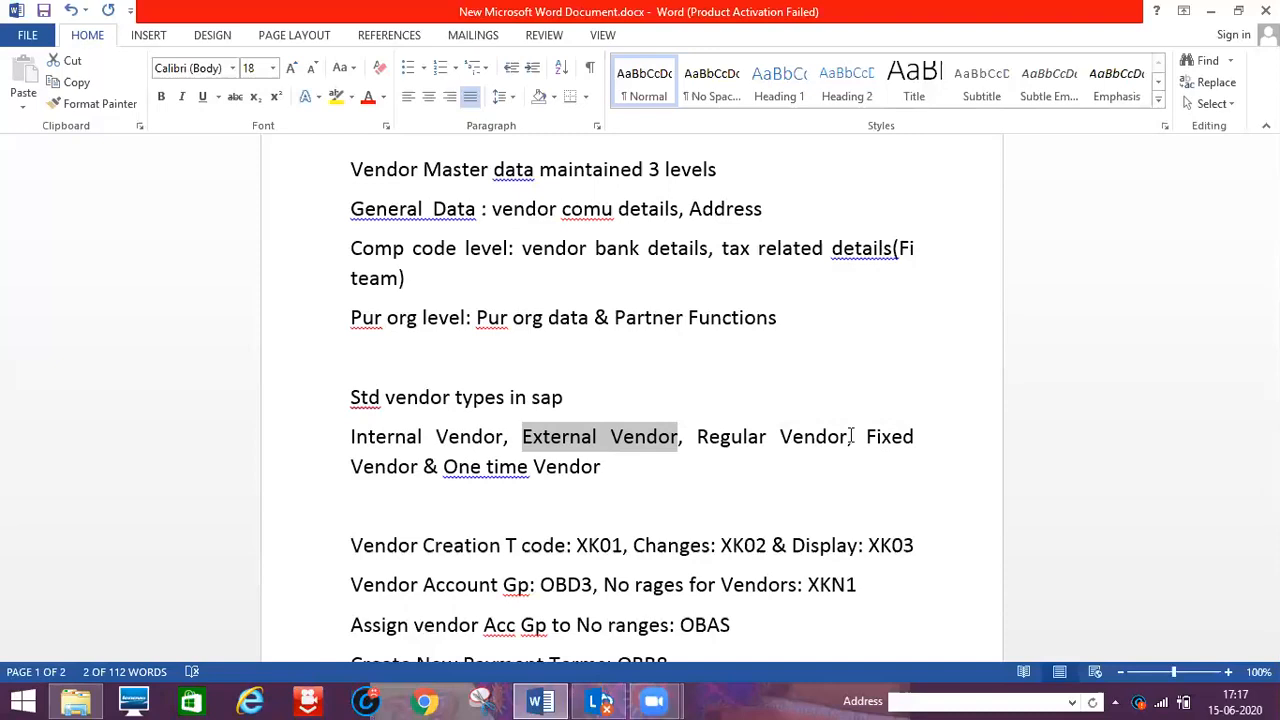
left_click(744, 457)
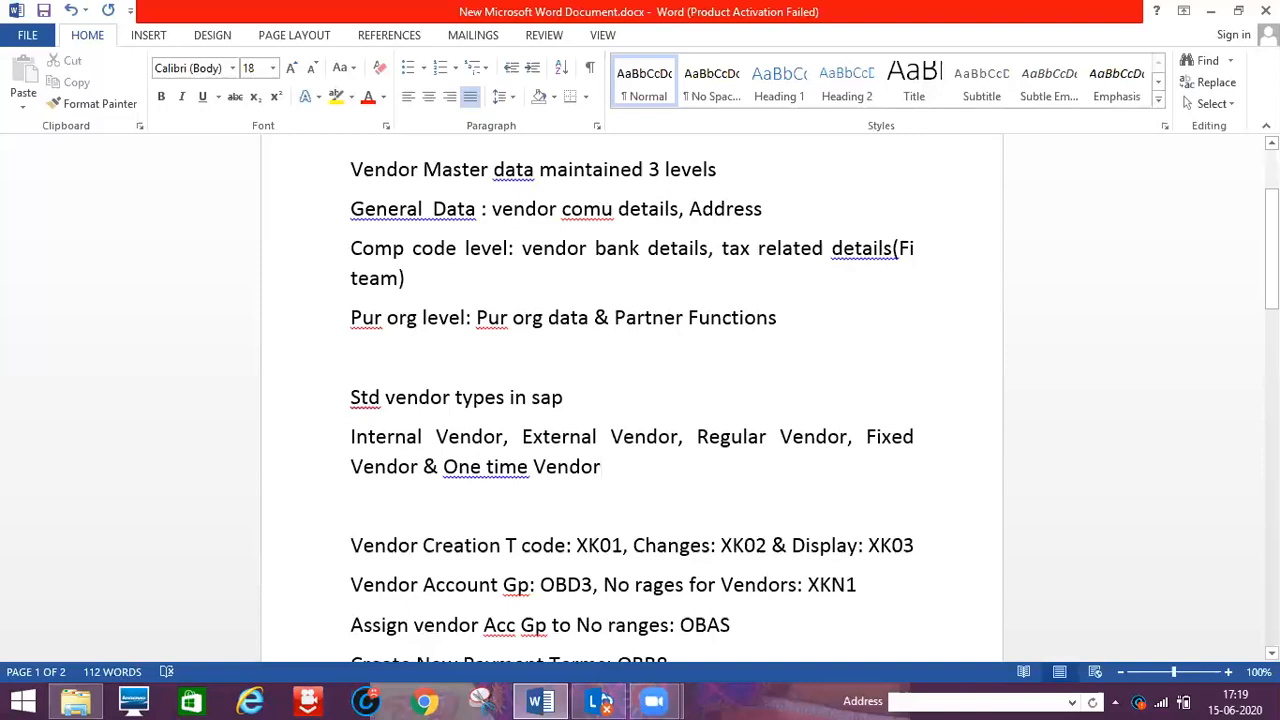
Insert "(mm & Fi team we can use is t code" after XK01 on the Vendor Creation line.
scroll(610, 452, "down", 2)
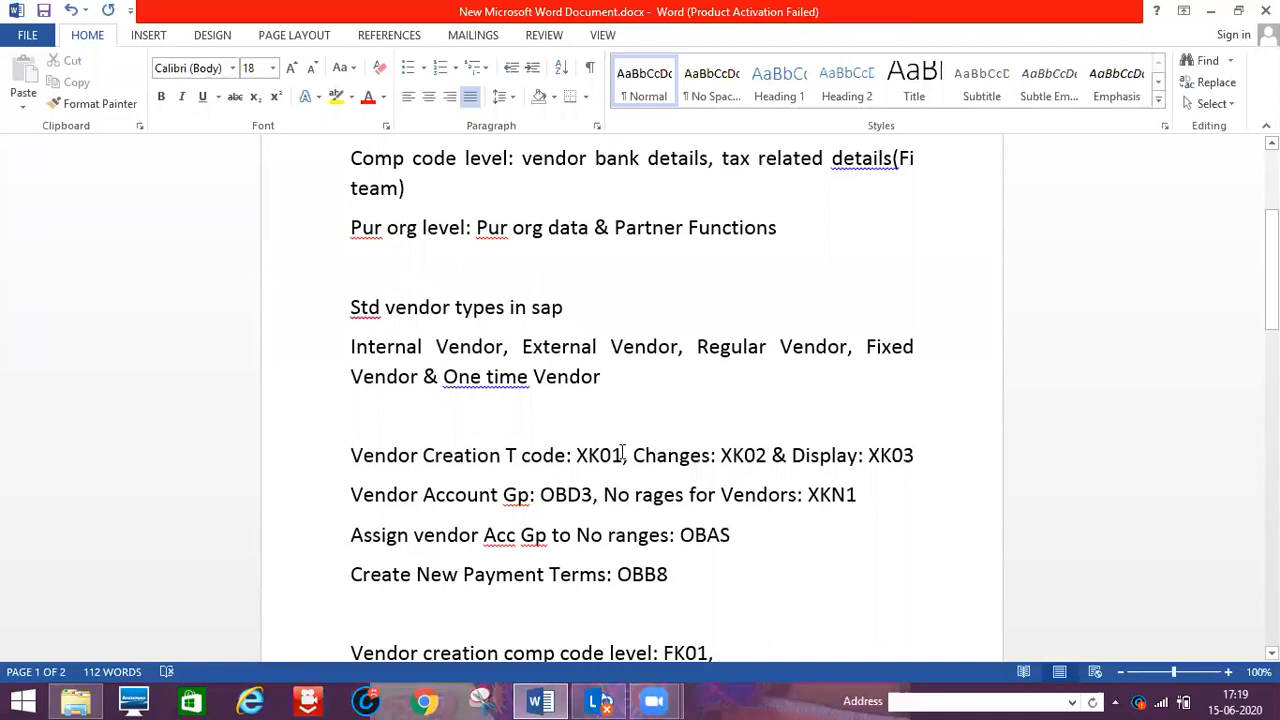
left_click(623, 455)
type("(")
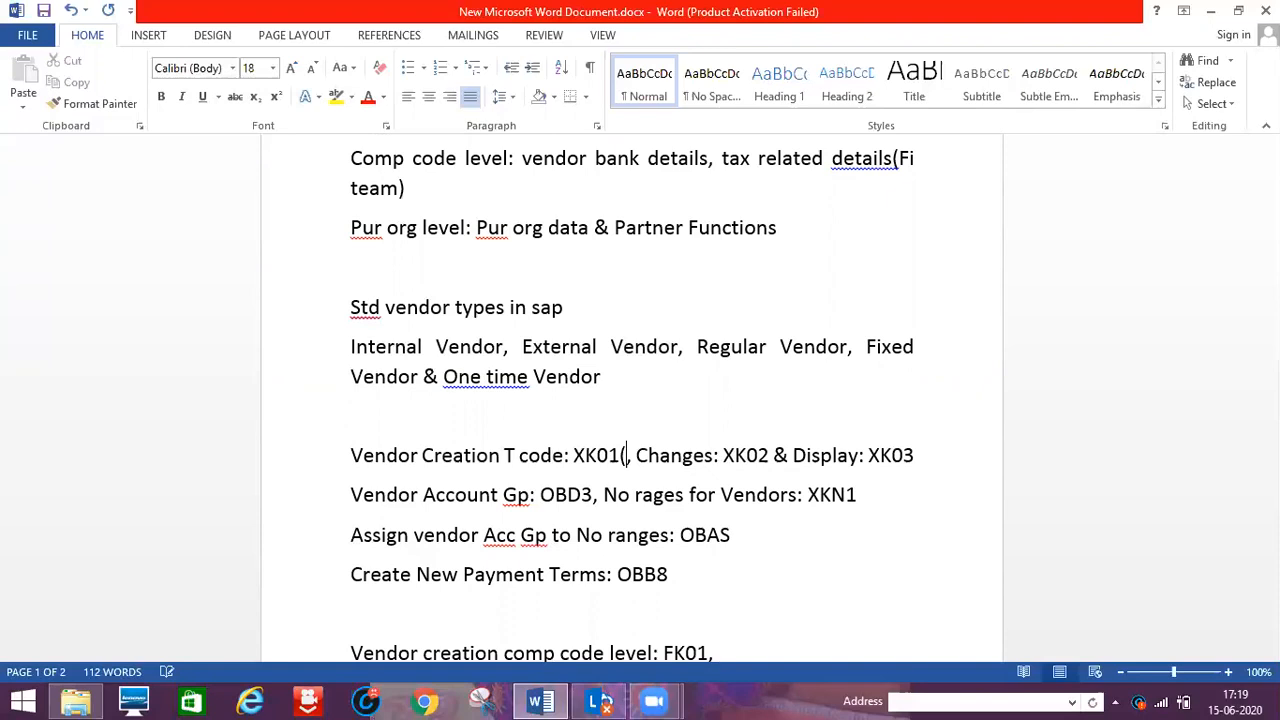
type("mm & ")
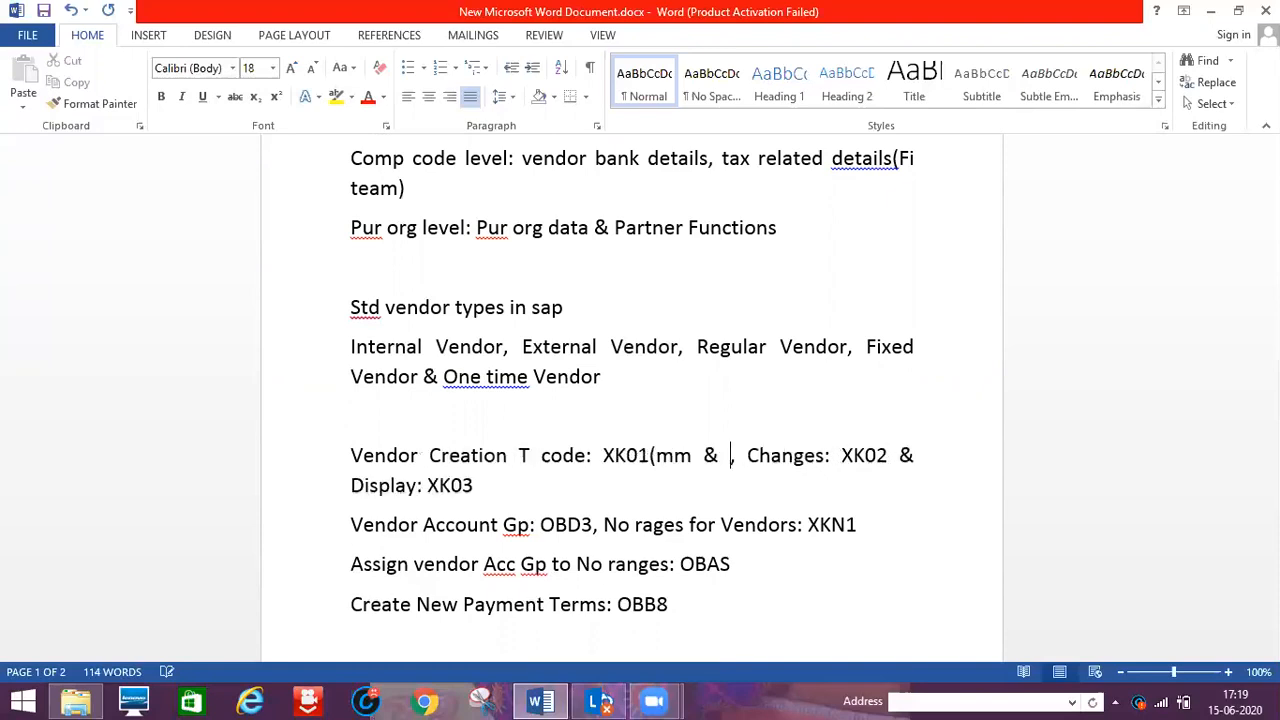
type("Fi team")
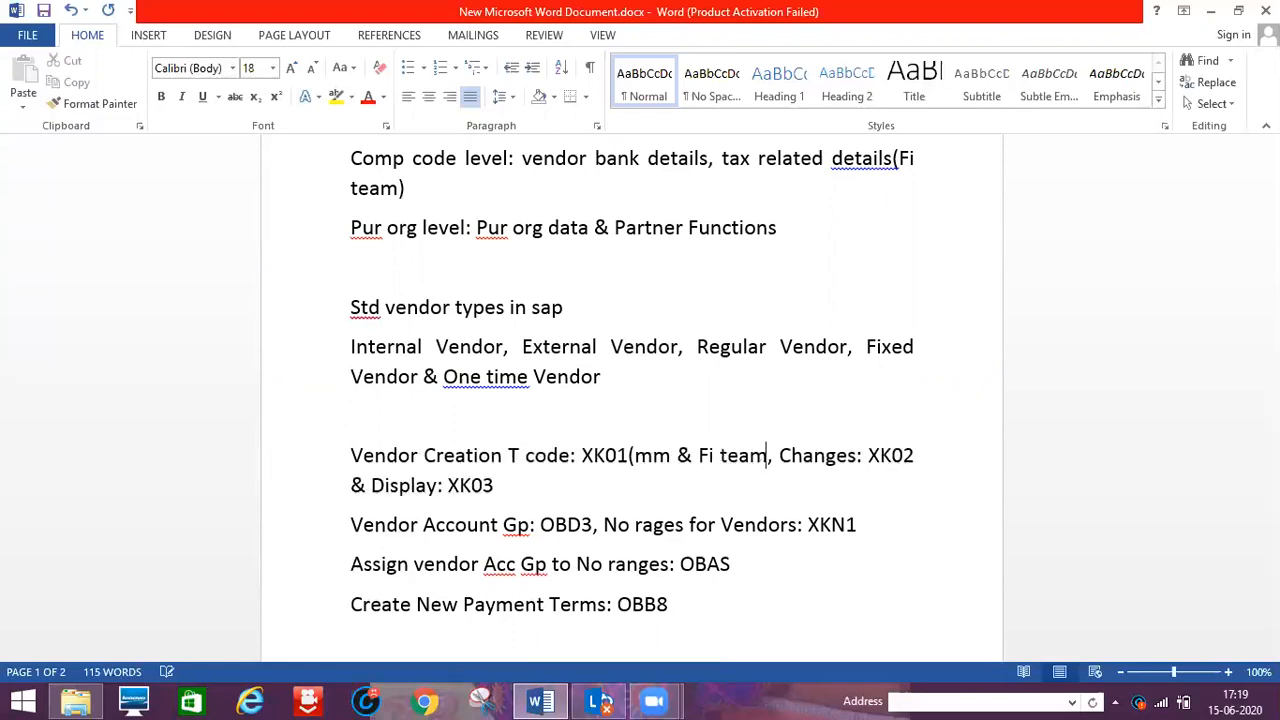
type(" we")
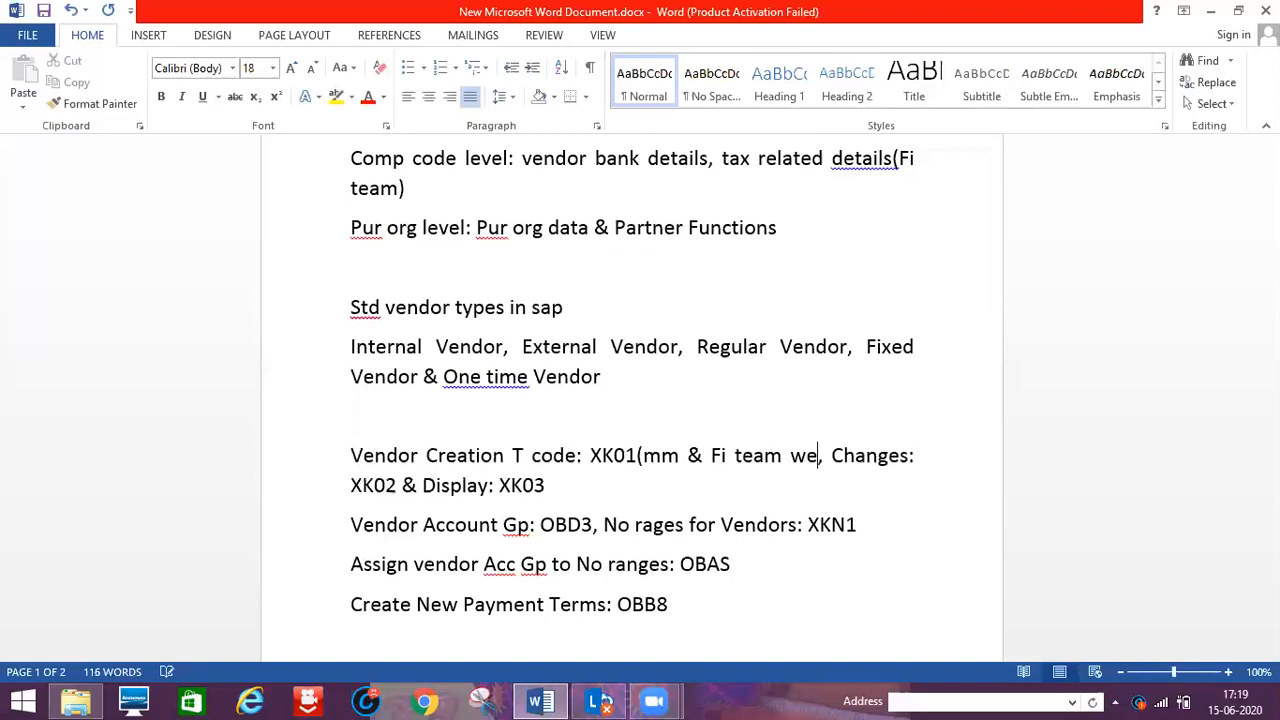
type(" can ,")
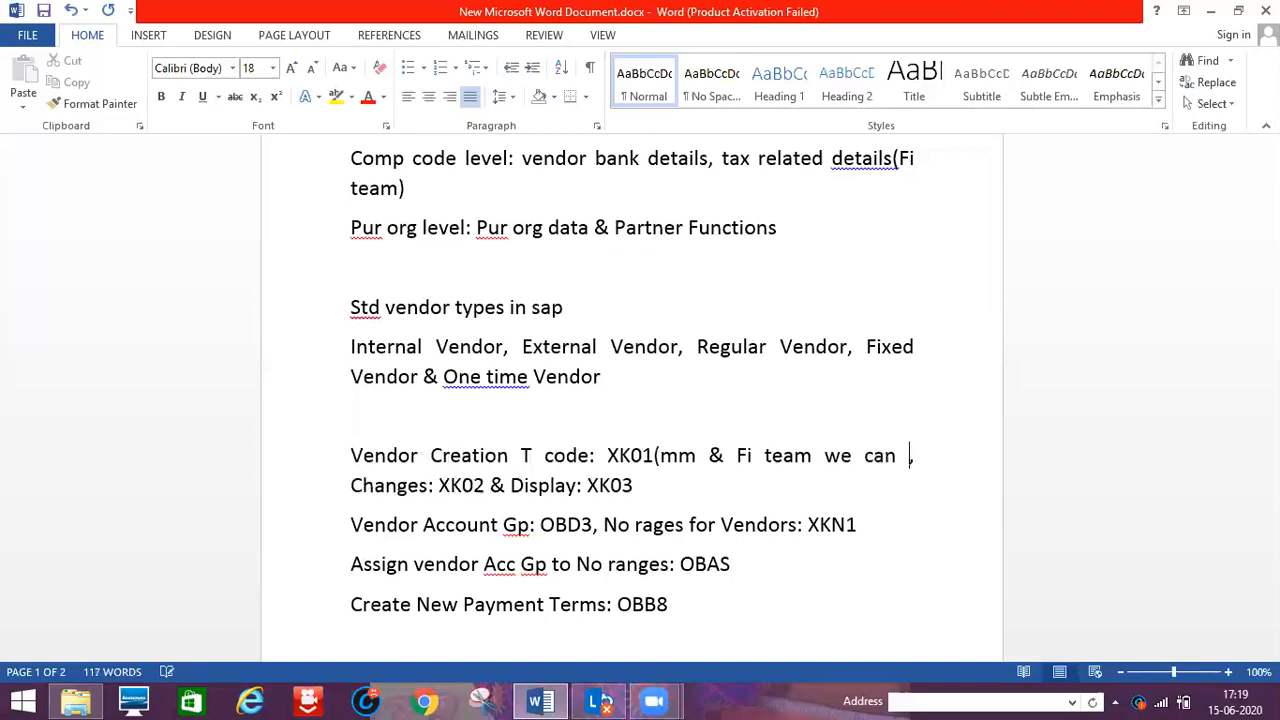
type("ise")
key("BackSpace")
key("BackSpace")
key("BackSpace")
type("us")
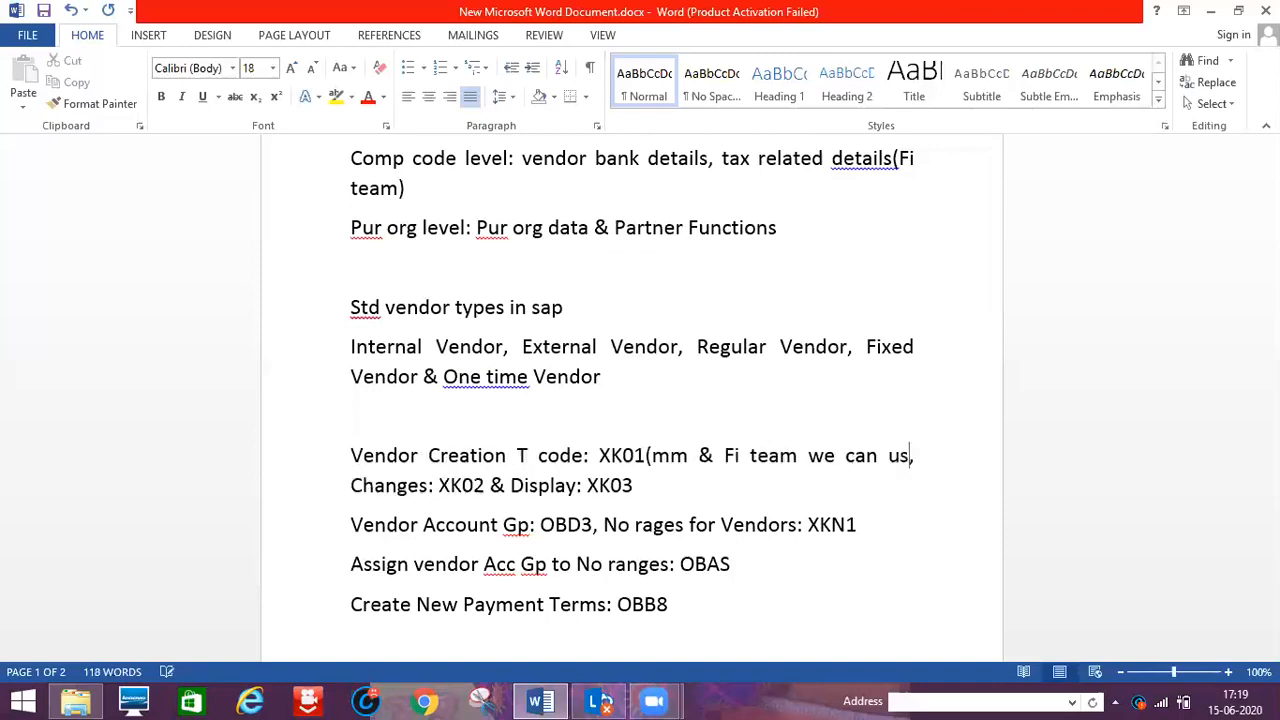
type("e is t")
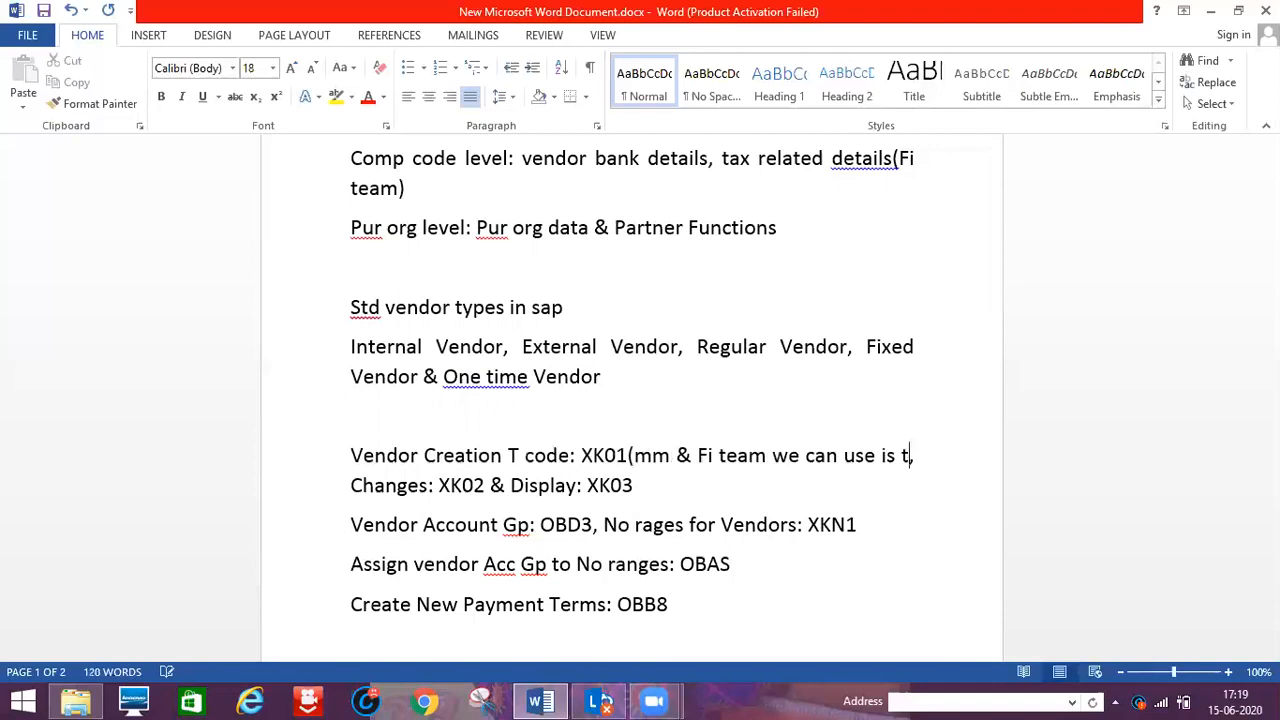
type(" code")
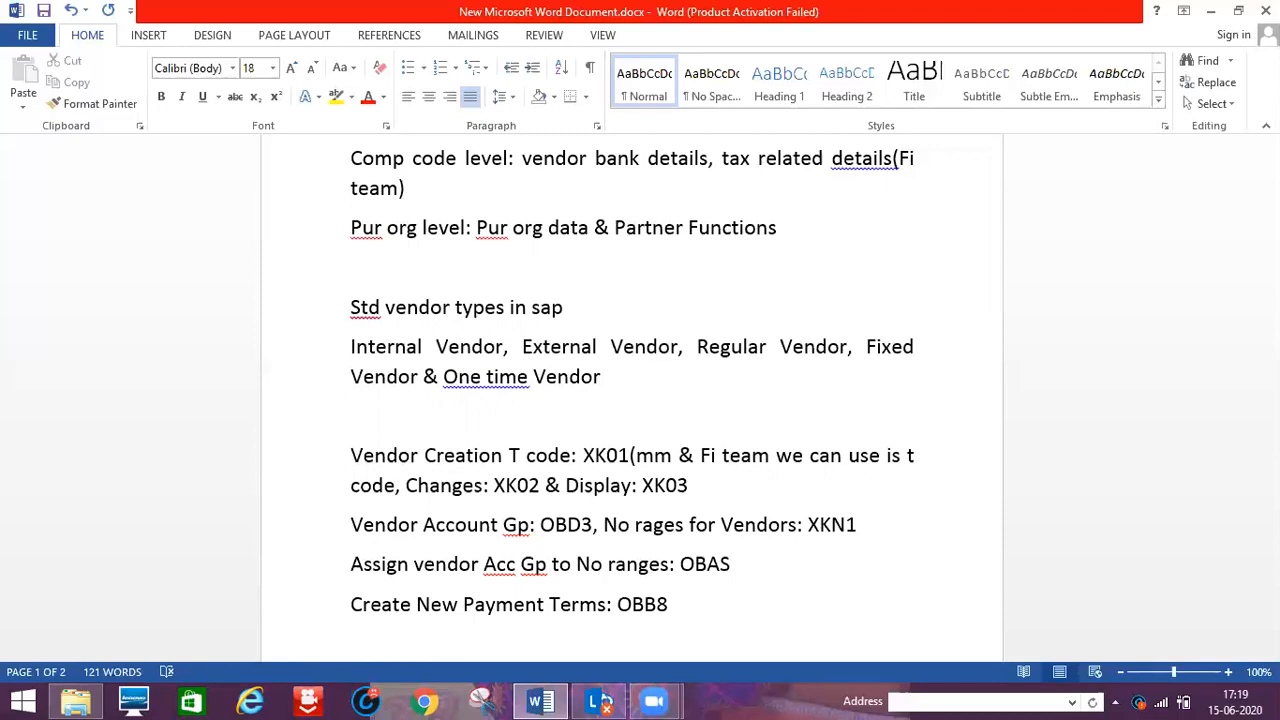
Continue the XK01 note with "-centrally", spelled correctly, and put the Changes and Display codes on a separate line.
type("-cet")
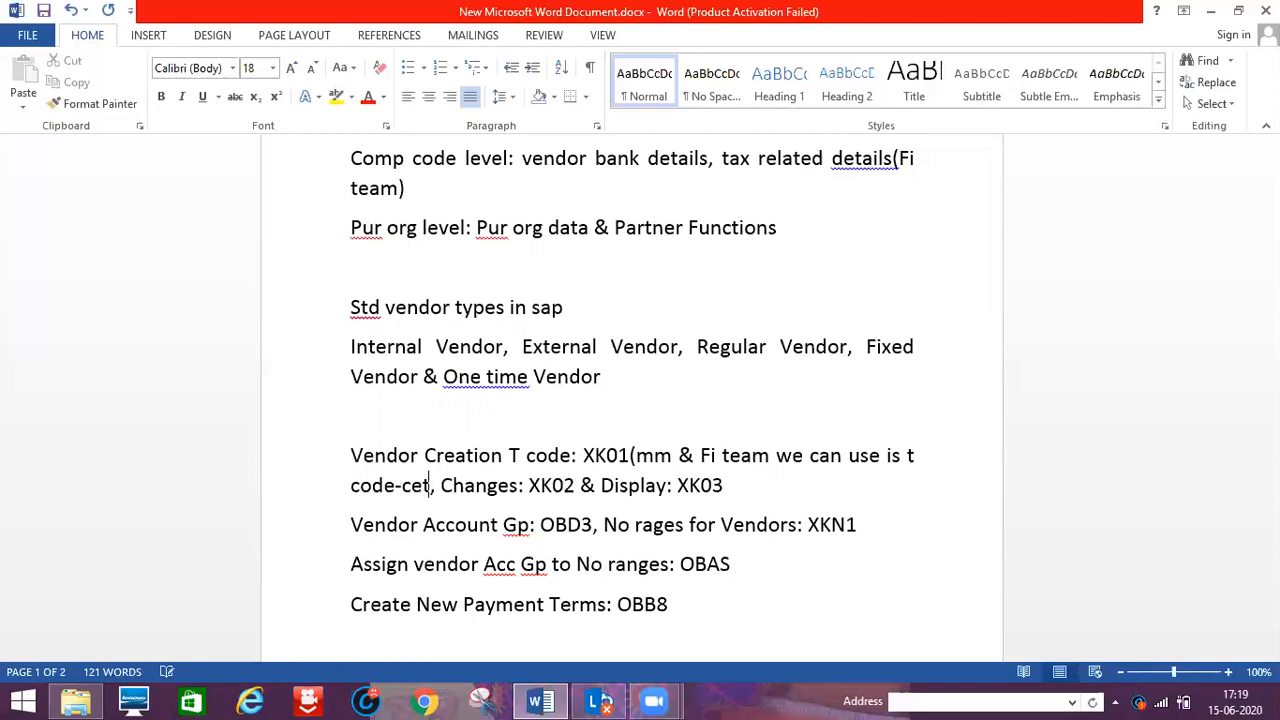
key("BackSpace")
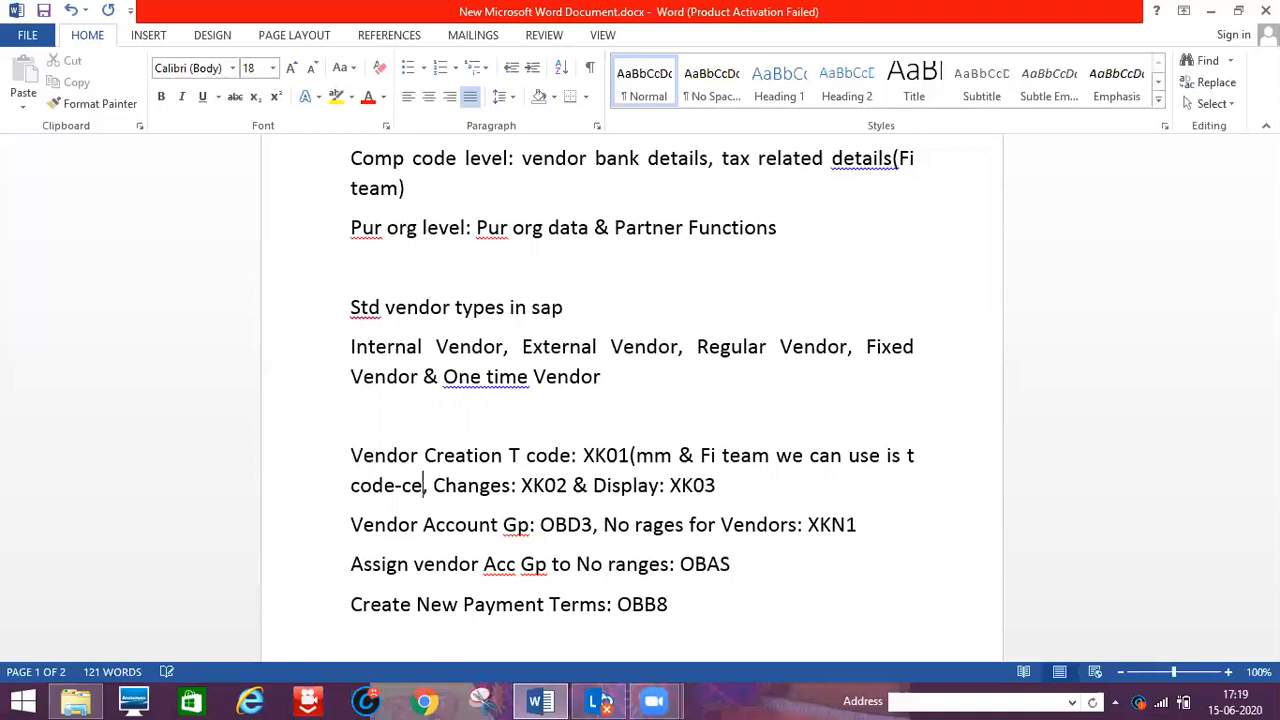
type("nra")
key("BackSpace")
key("BackSpace")
type("tr")
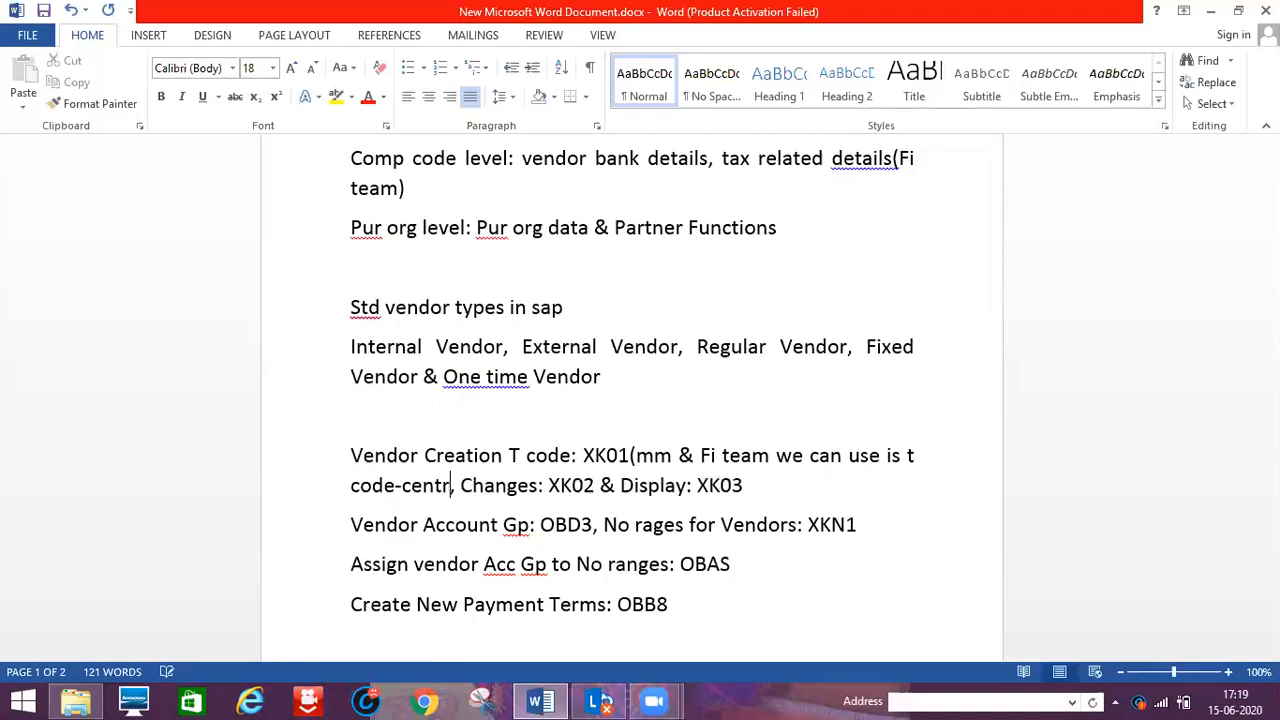
type("al")
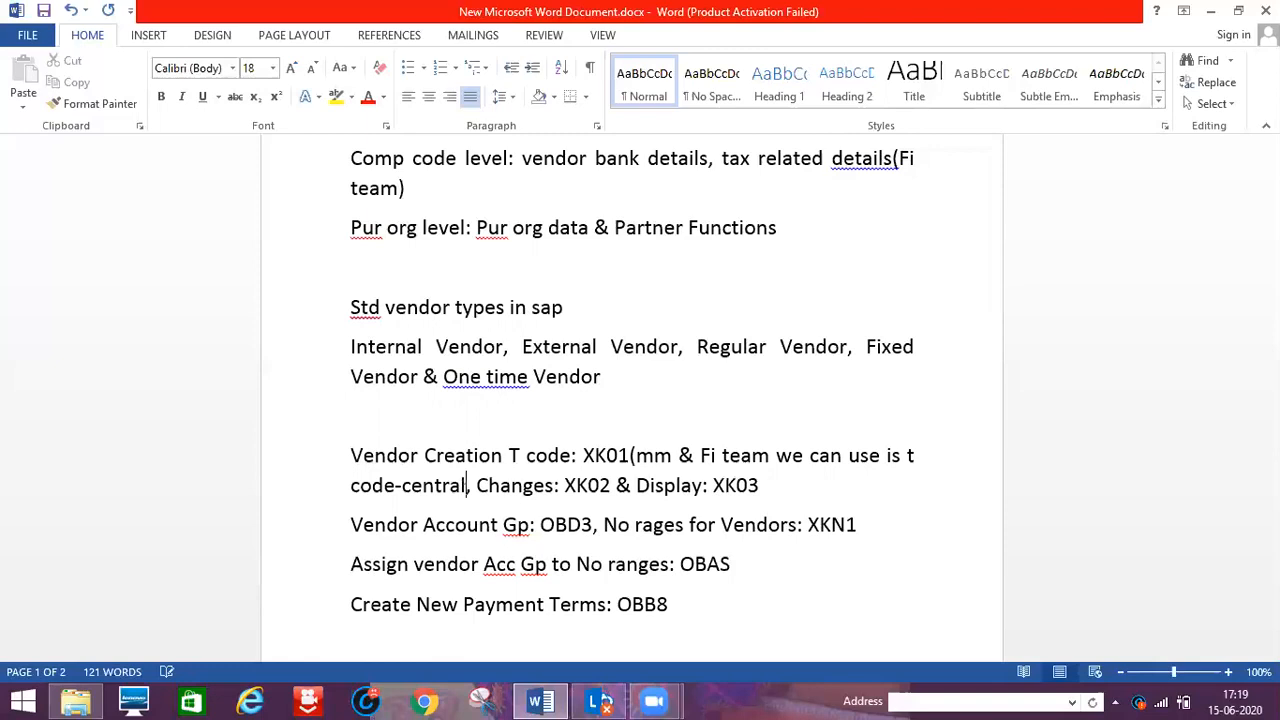
type("y")
key("Return")
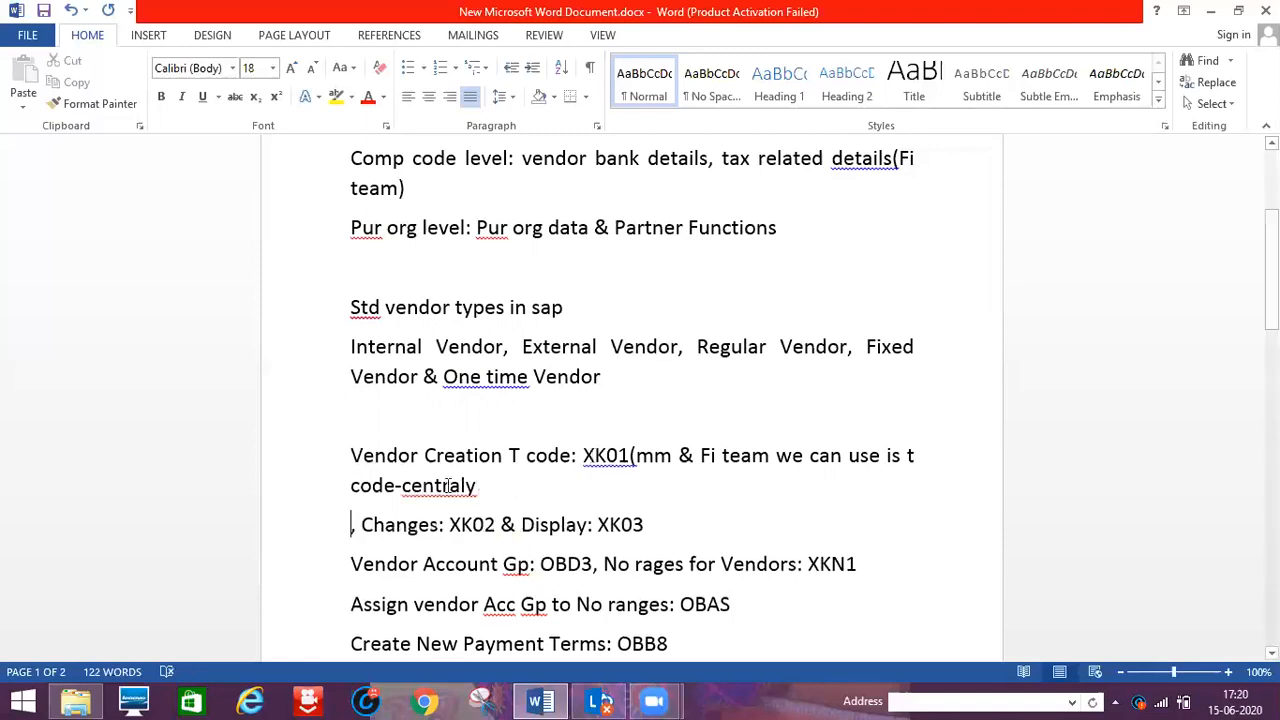
right_click(449, 485)
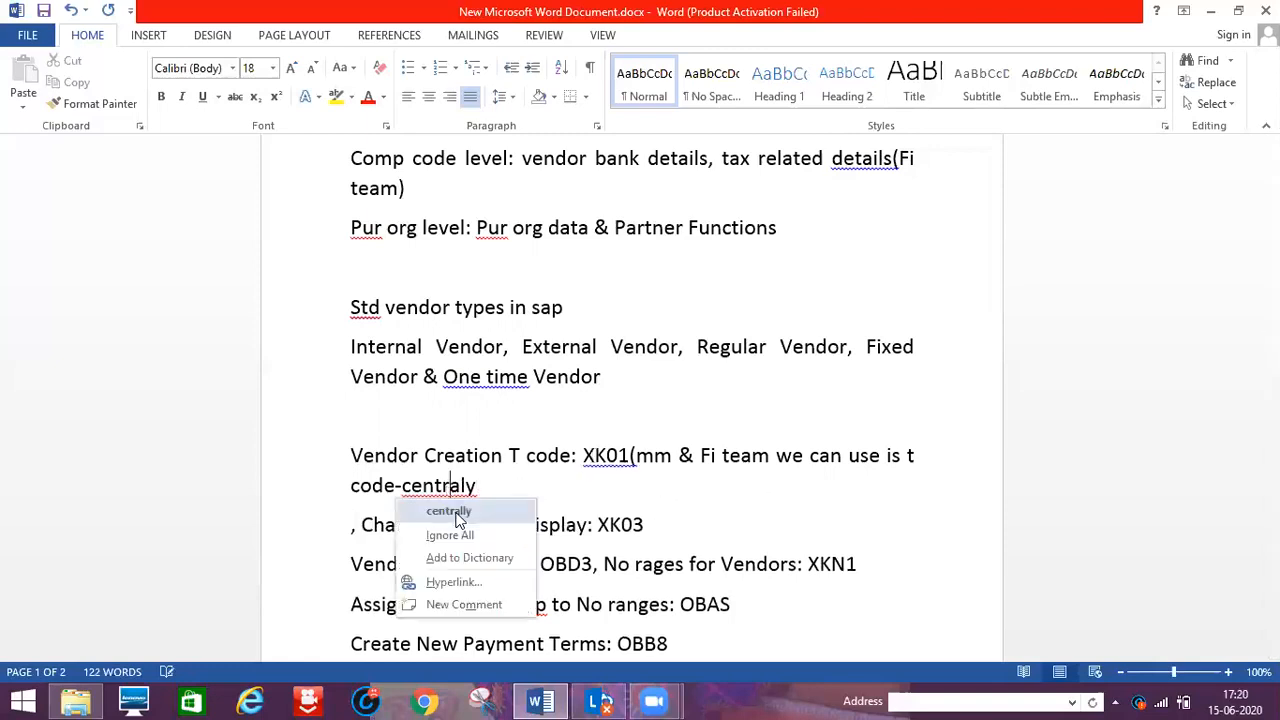
key("Return")
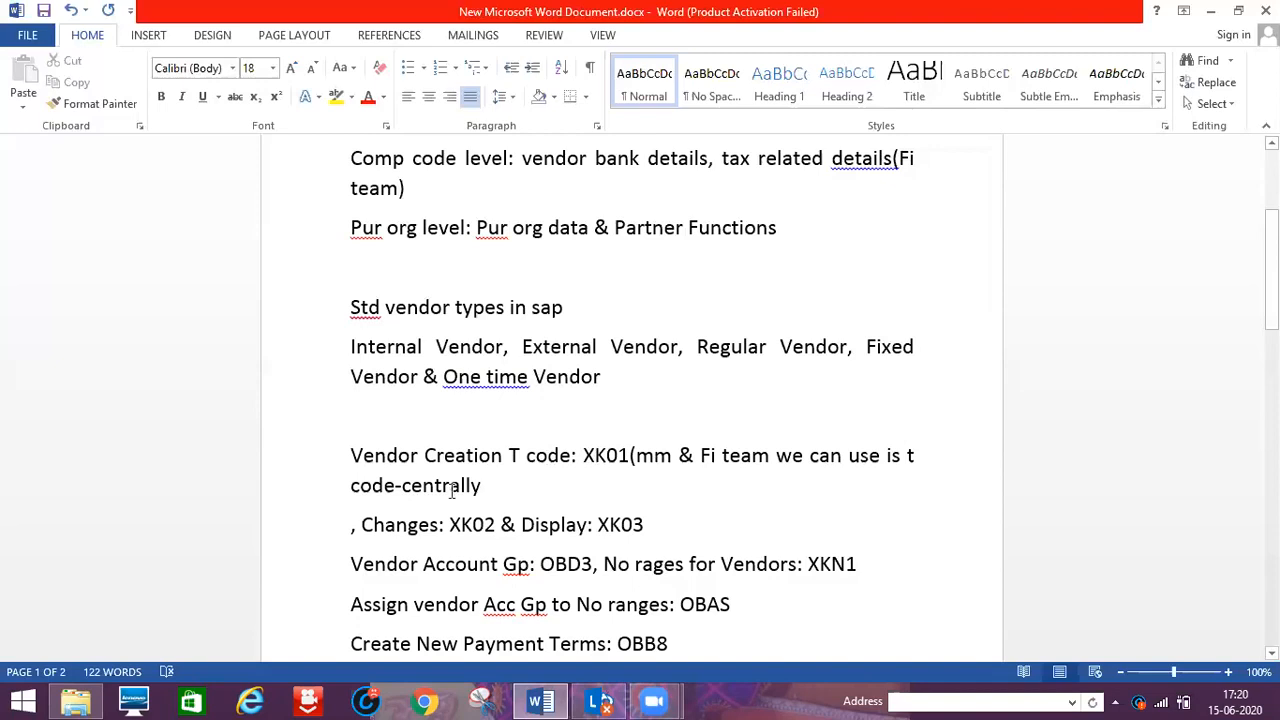
Add the line "List of vendor under comp code: MKVZ" below the Changes and Display line.
left_click(491, 490)
left_click(663, 528)
key("Return")
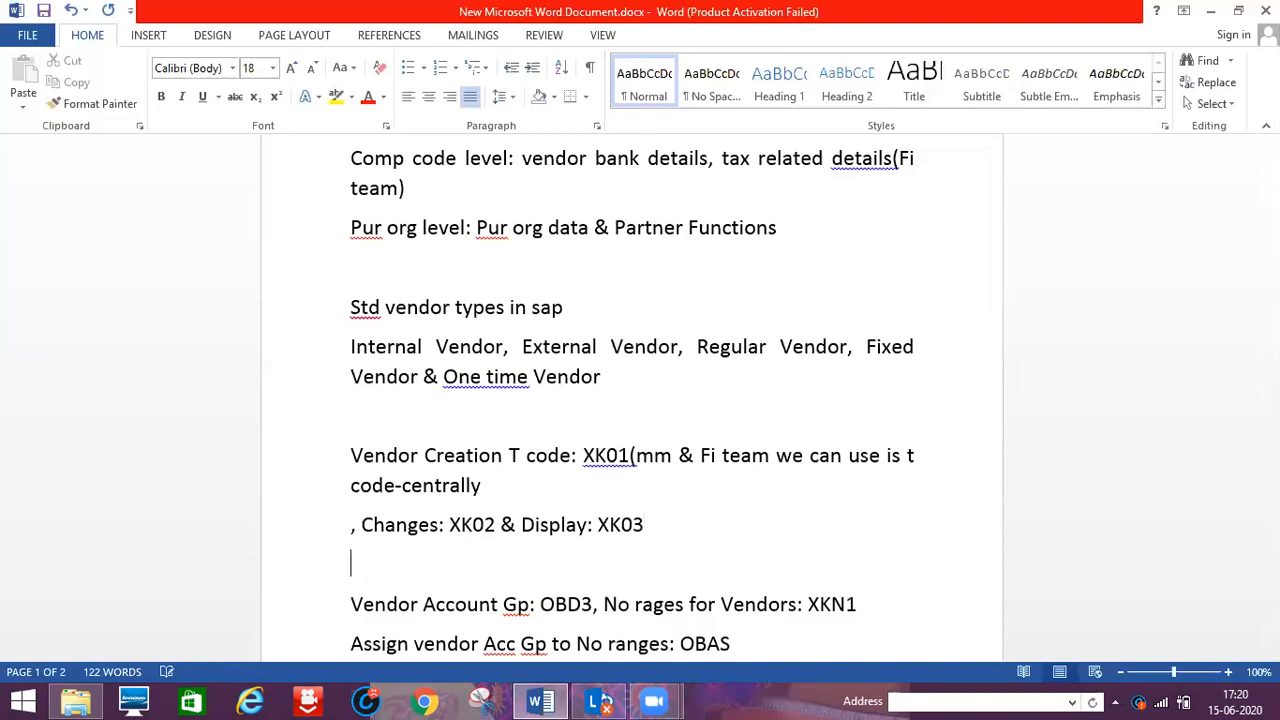
type("I")
key("BackSpace")
type("List of vendor unde")
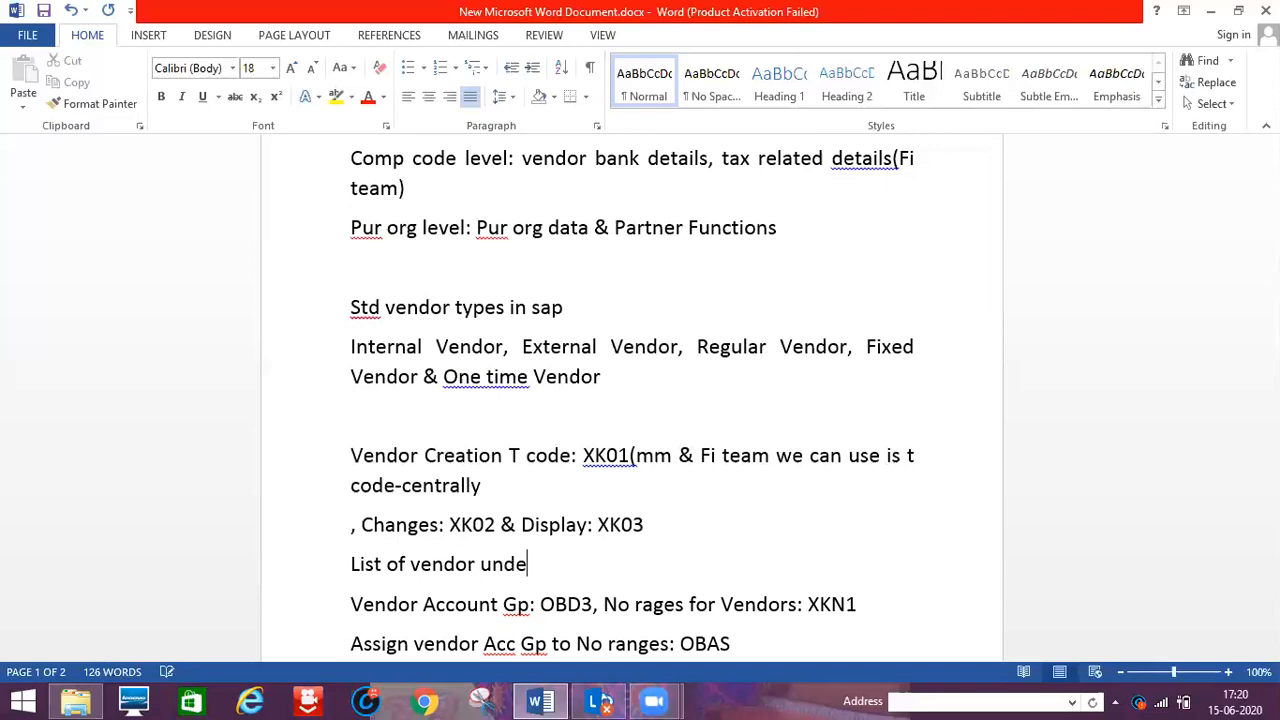
type("r comp cd")
key("BackSpace")
type("ode: ")
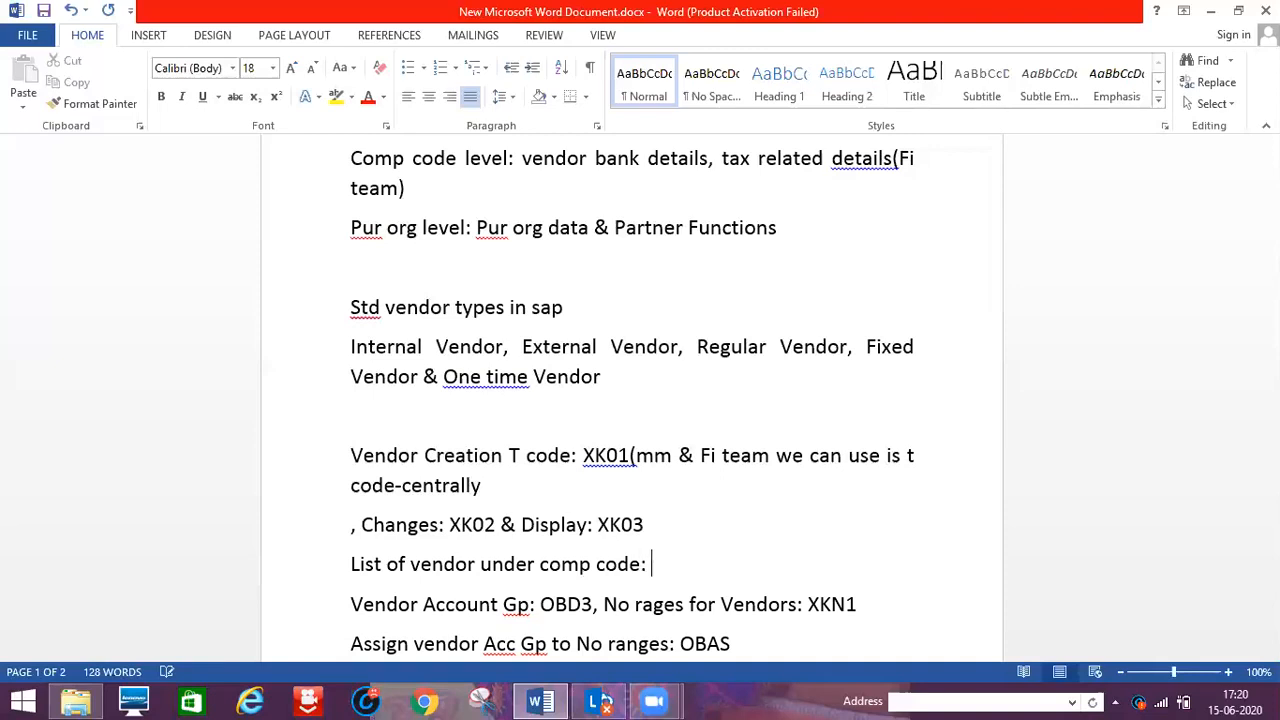
type("MKVZ")
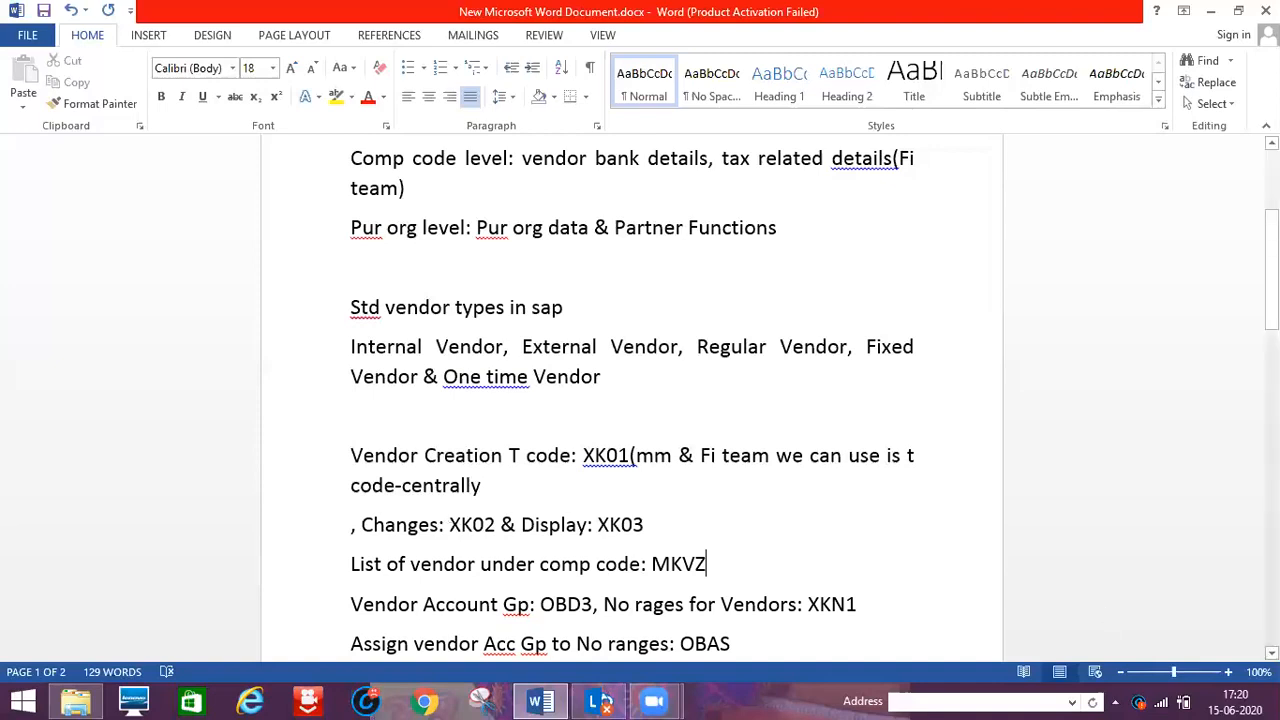
Split the Vendor Account Gp line after "OBD3," so the number ranges text starts a new line.
scroll(632, 400, "down", 2)
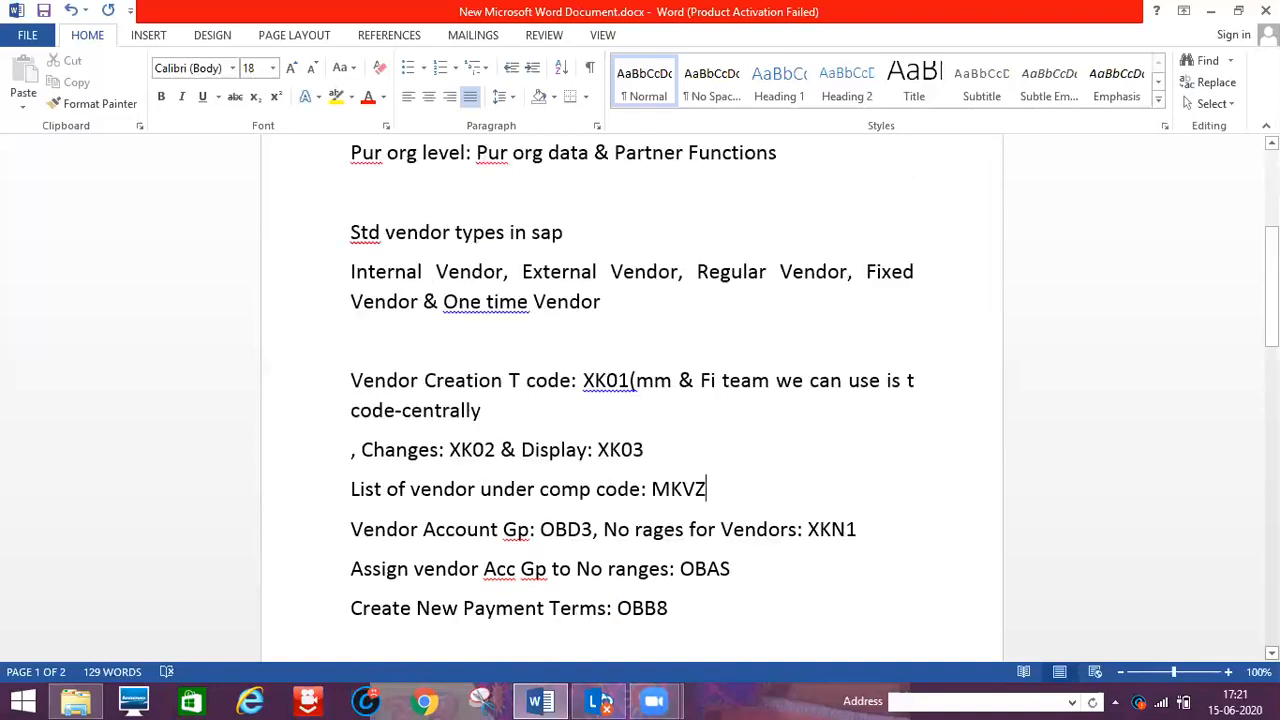
scroll(723, 429, "down", 1)
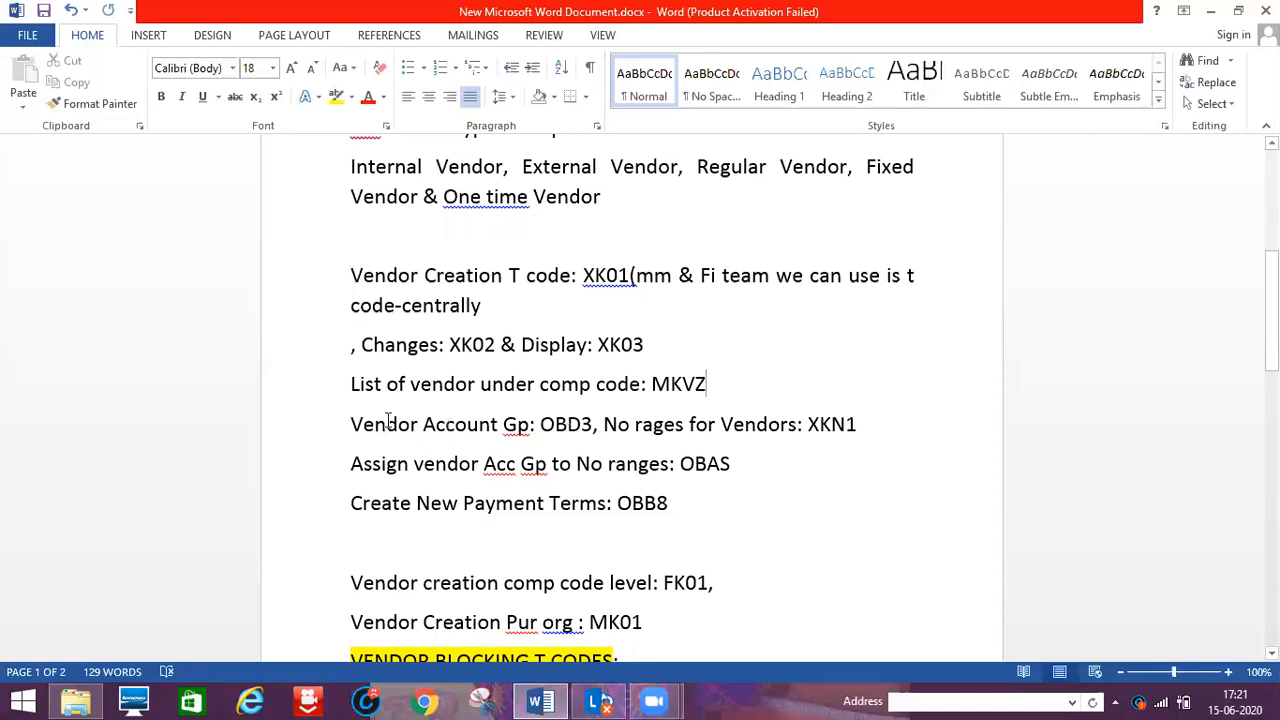
left_click(598, 428)
key("Return")
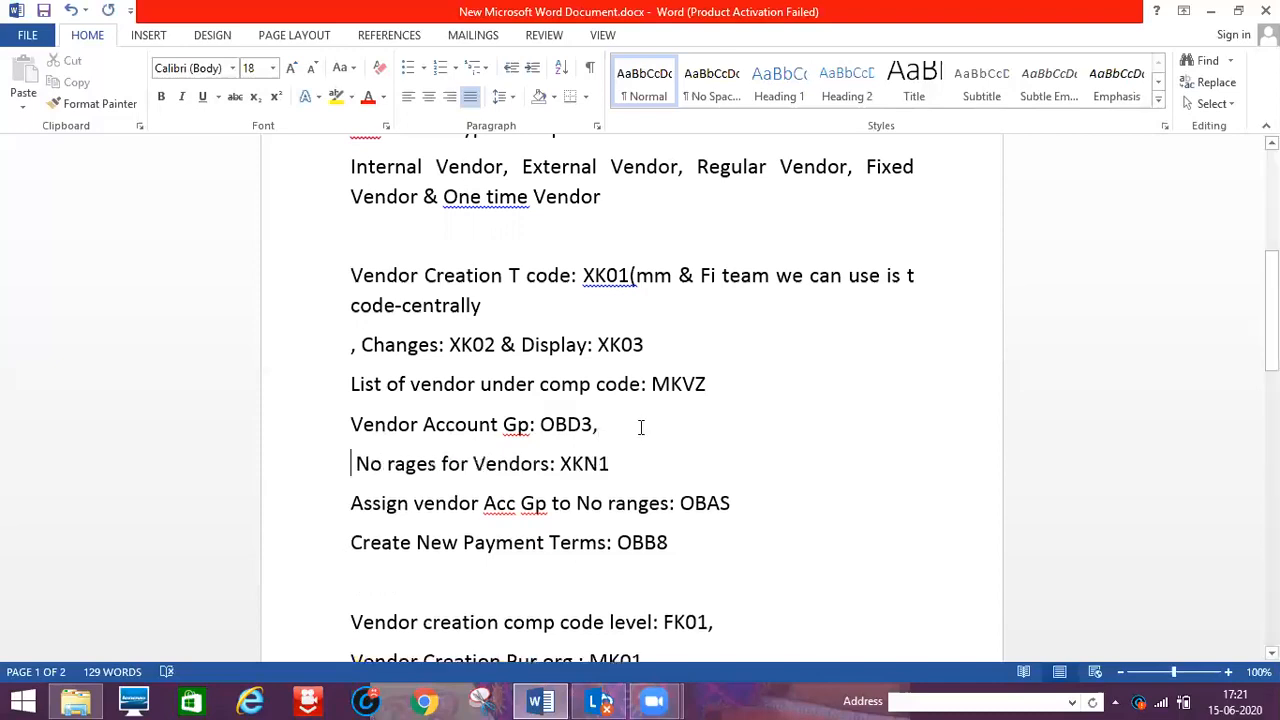
Add "Std vendor Account gp" after "OBD3," on the Vendor Account Gp line.
key("Left")
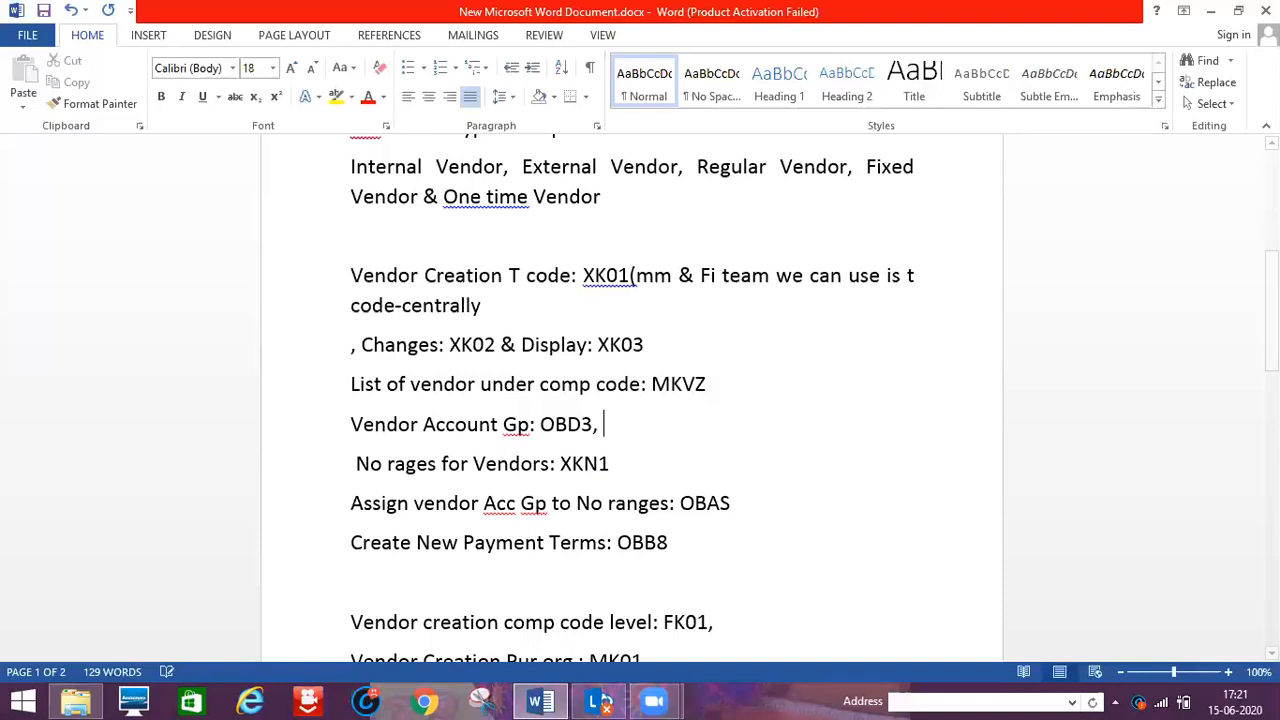
type("ST")
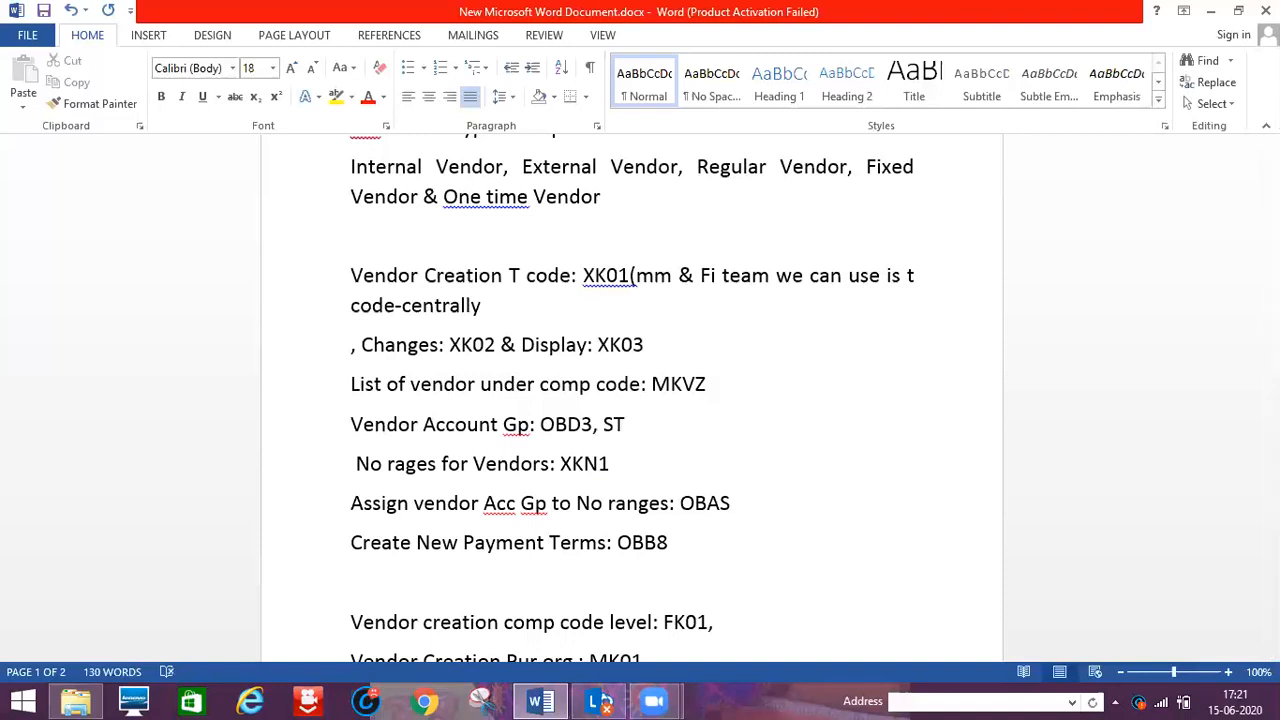
key("BackSpace")
type("t")
type("d verndor ")
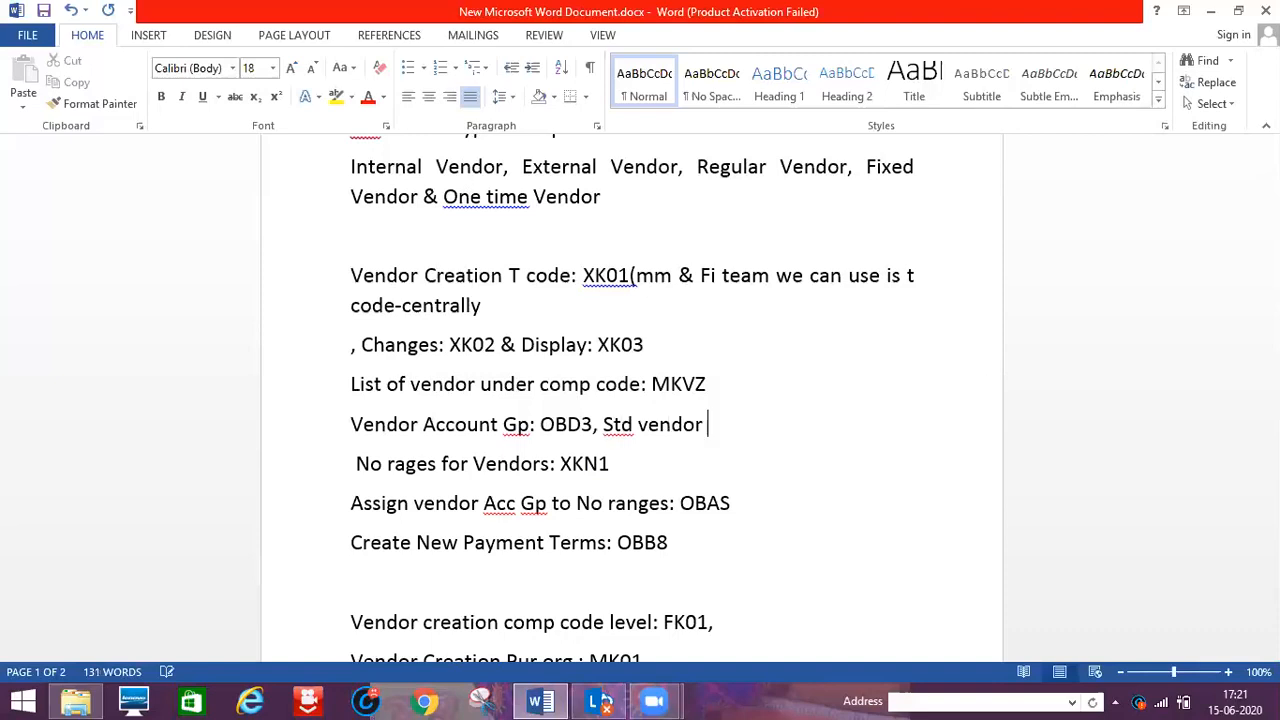
type("Account gp")
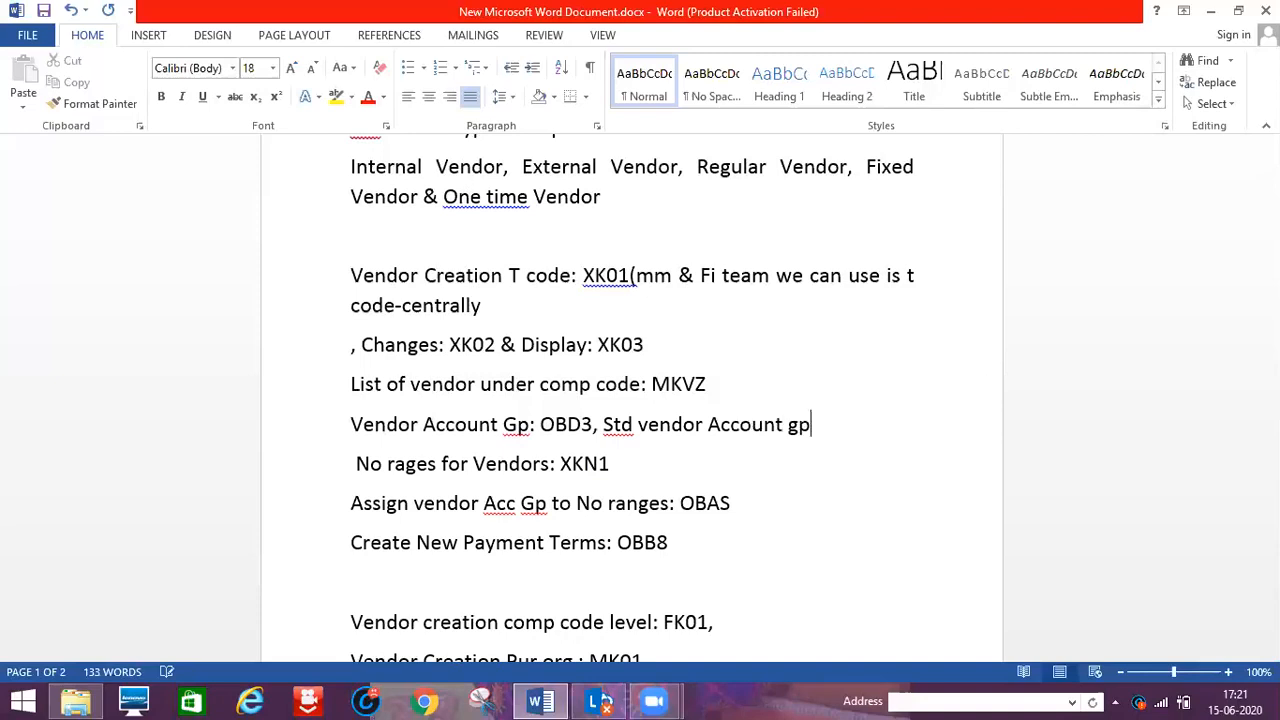
Complete the "Std vendor Account gp" entry on the Vendor Account Gp line with ": 0001".
type(": 0001")
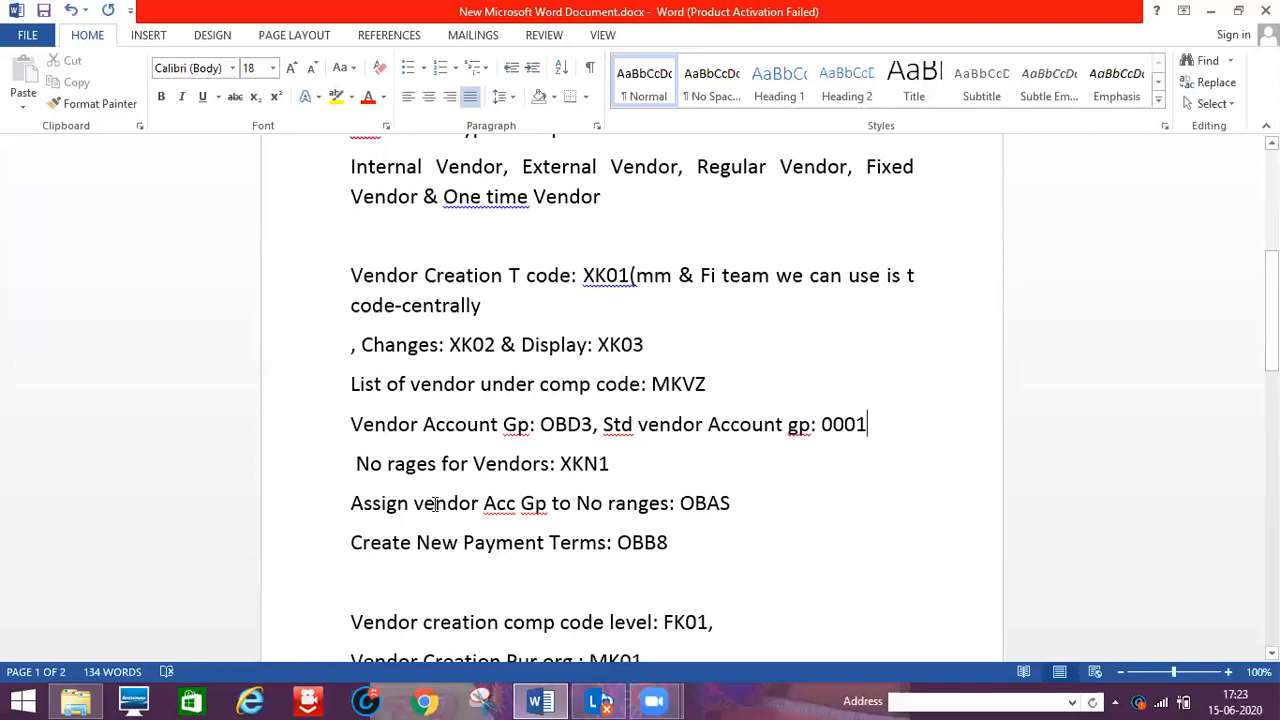
double_click(749, 506)
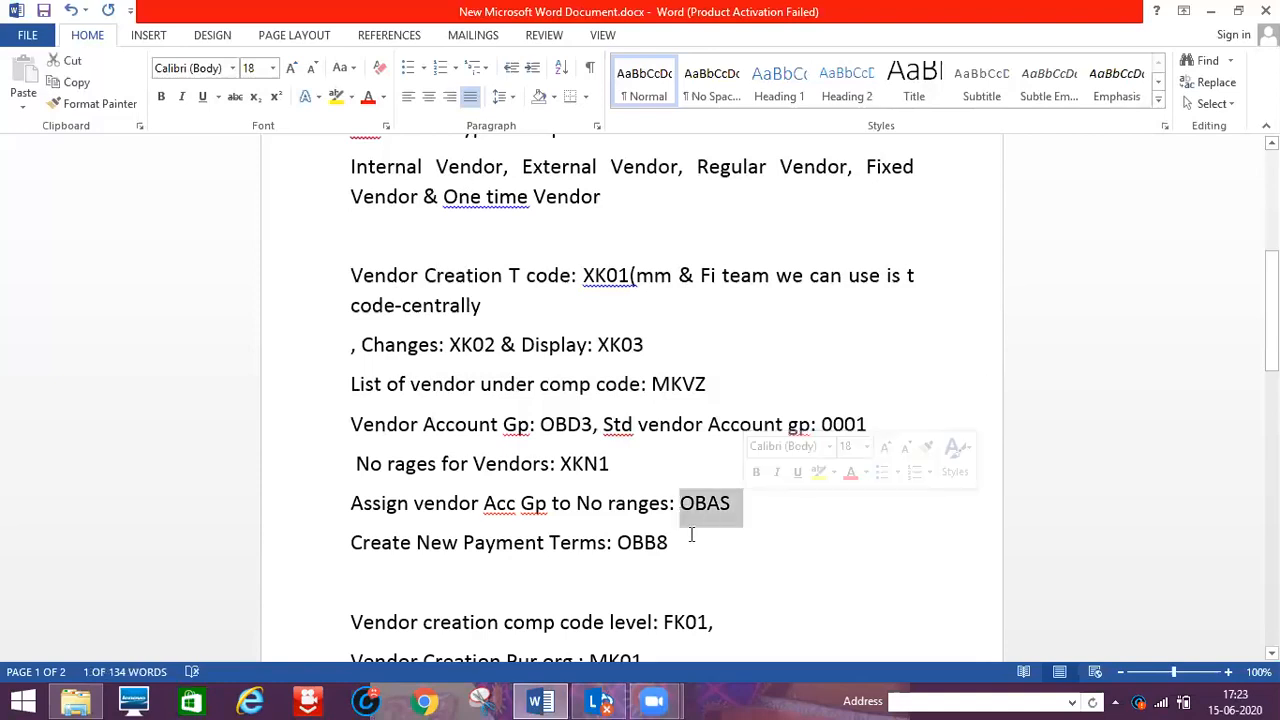
left_click(691, 535)
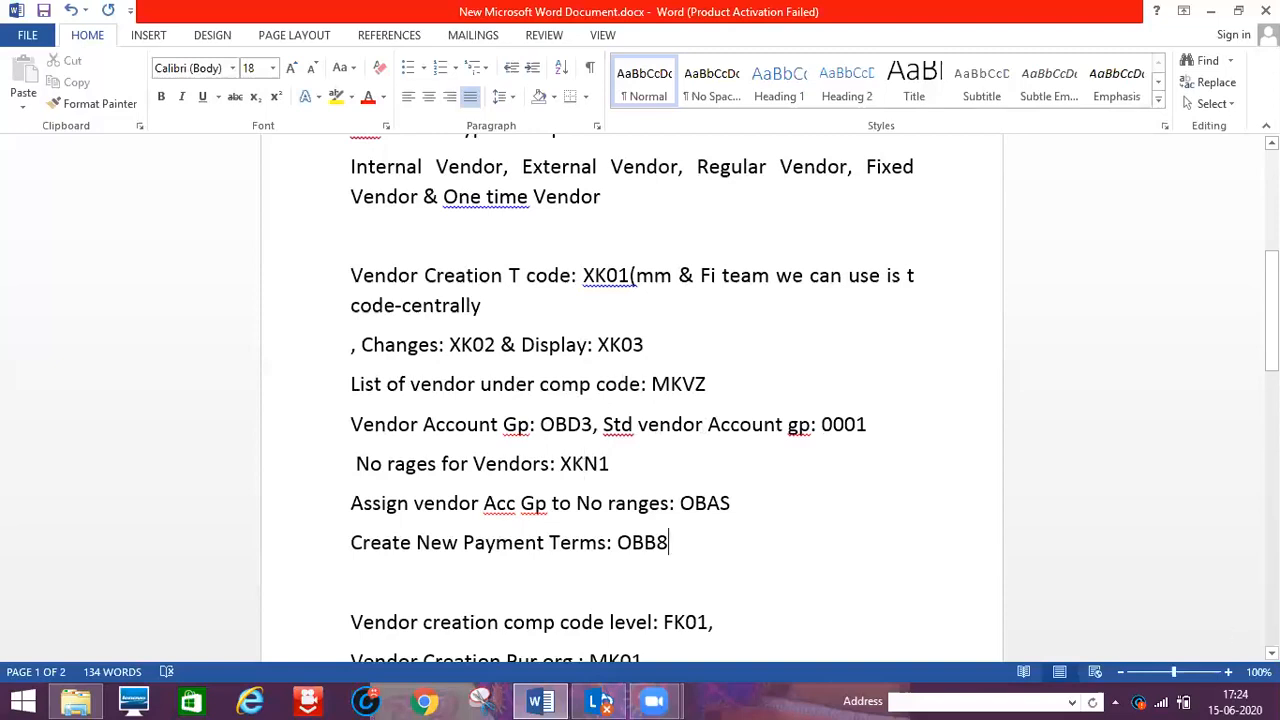
Insert "level" after "Pur org" in the Vendor Creation line for MK01.
scroll(632, 398, "down", 1)
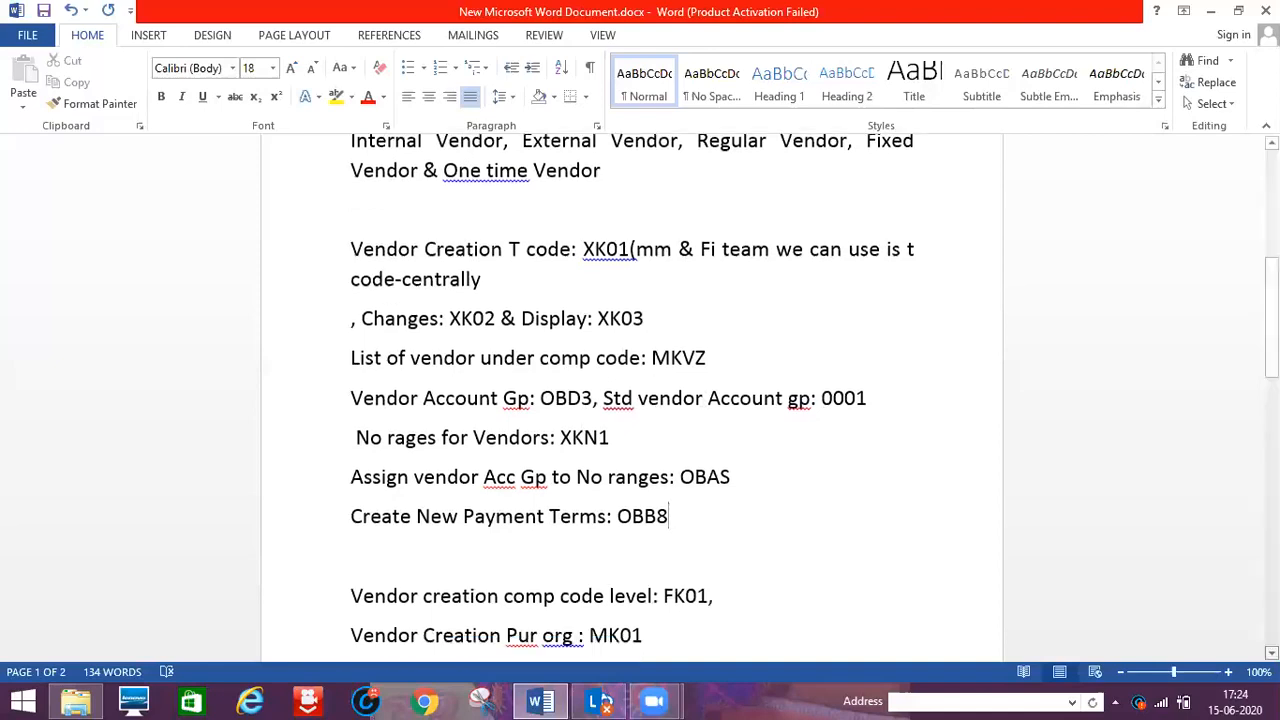
scroll(632, 398, "down", 3)
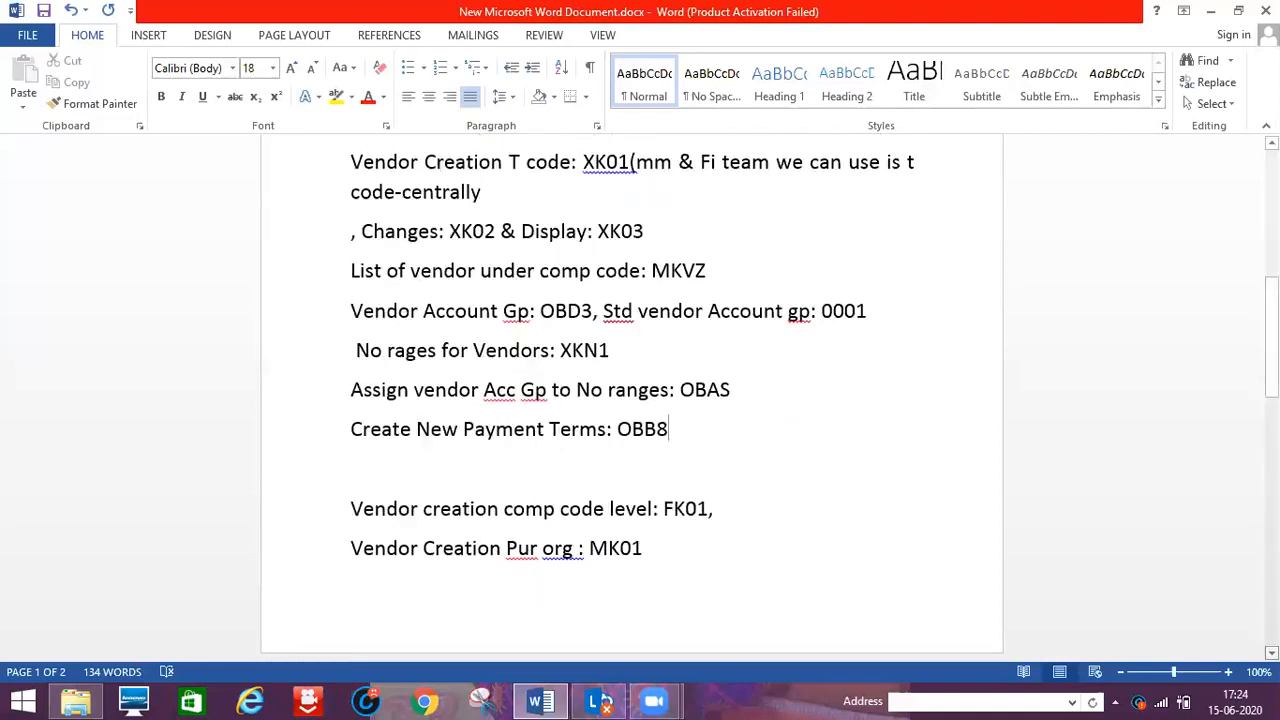
scroll(580, 477, "down", 3)
scroll(658, 392, "down", 2)
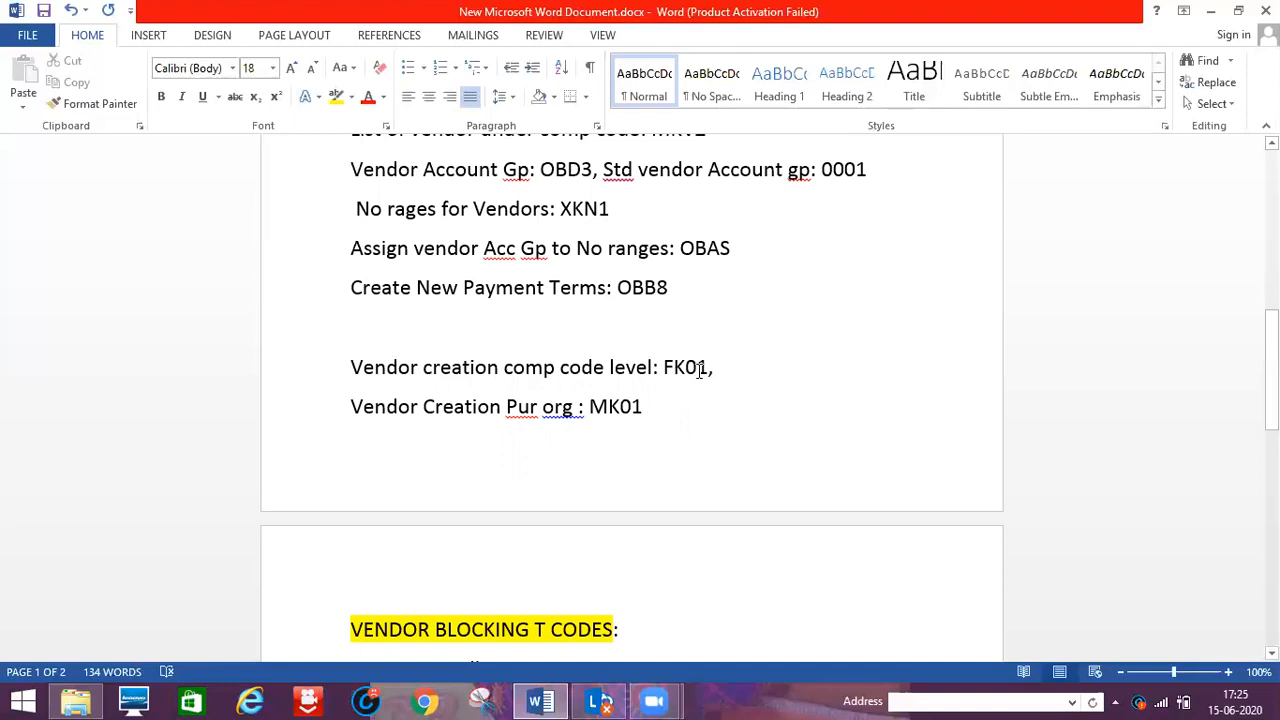
left_click(574, 407)
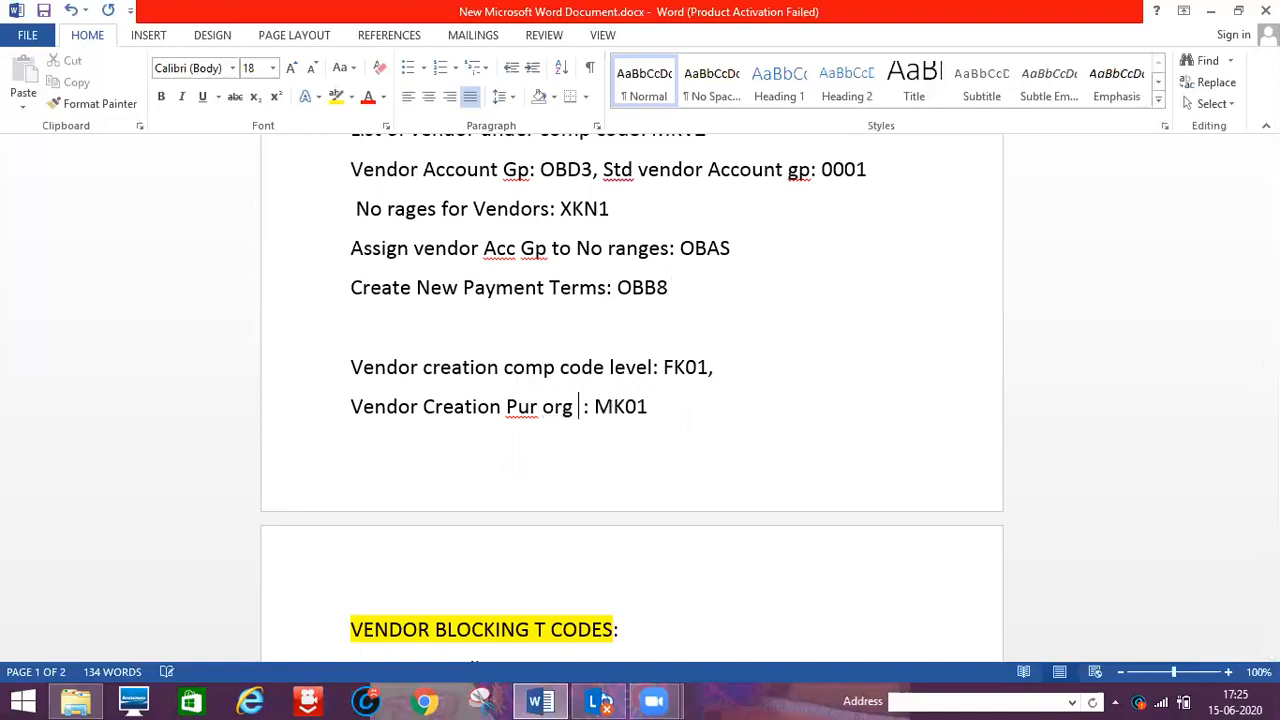
type("leve")
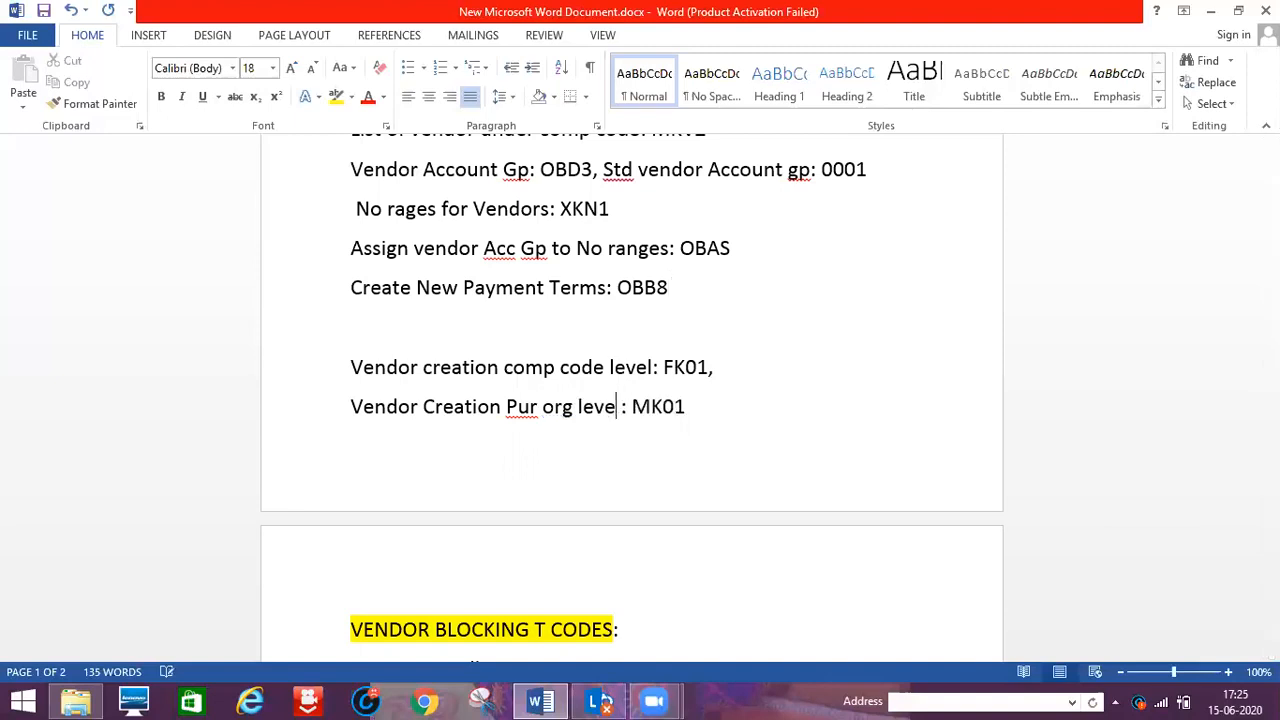
type("l")
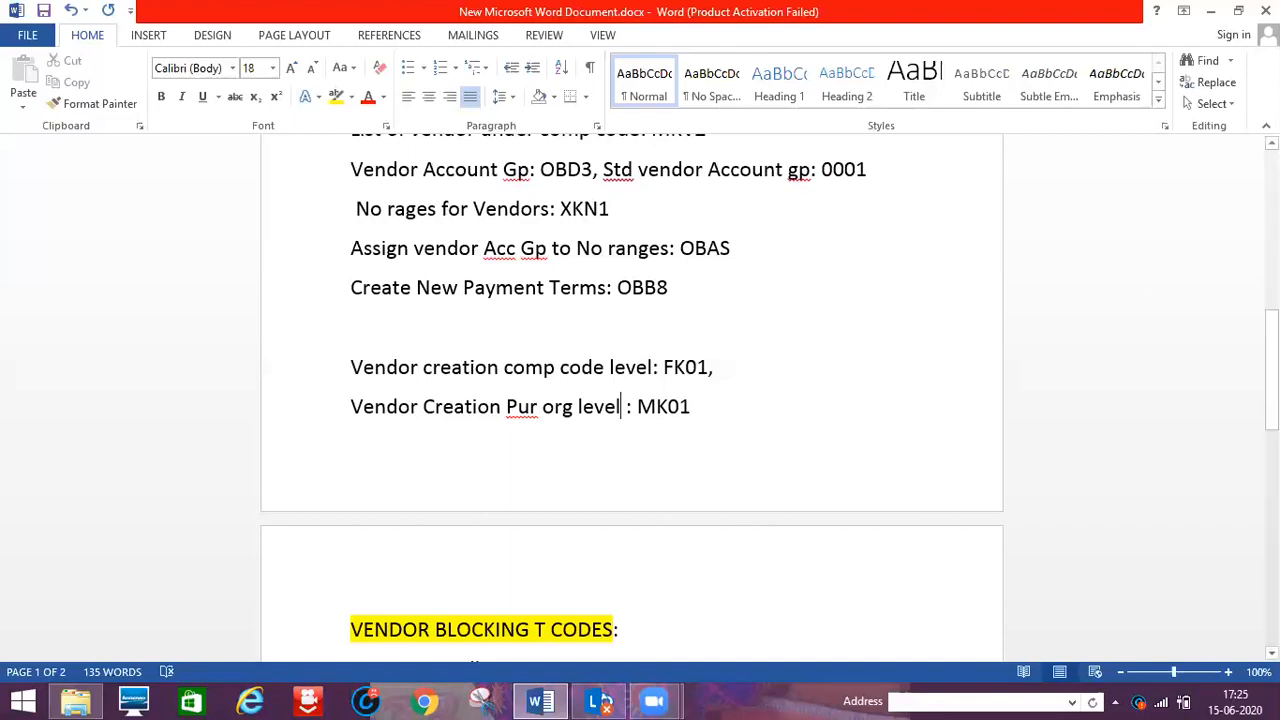
Move "ME01-Source list level" onto its own line under the vendor blocking codes, without a leading space.
scroll(632, 400, "up", 1)
scroll(632, 400, "up", 3)
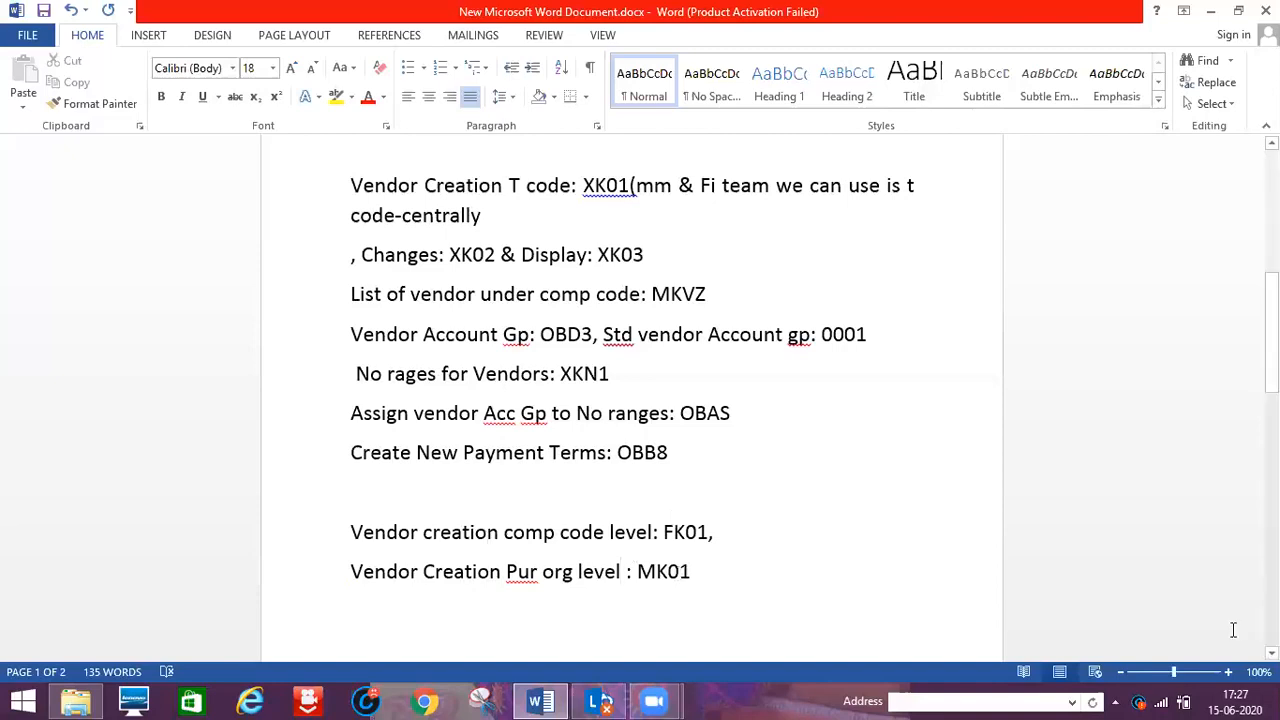
scroll(632, 400, "down", 1)
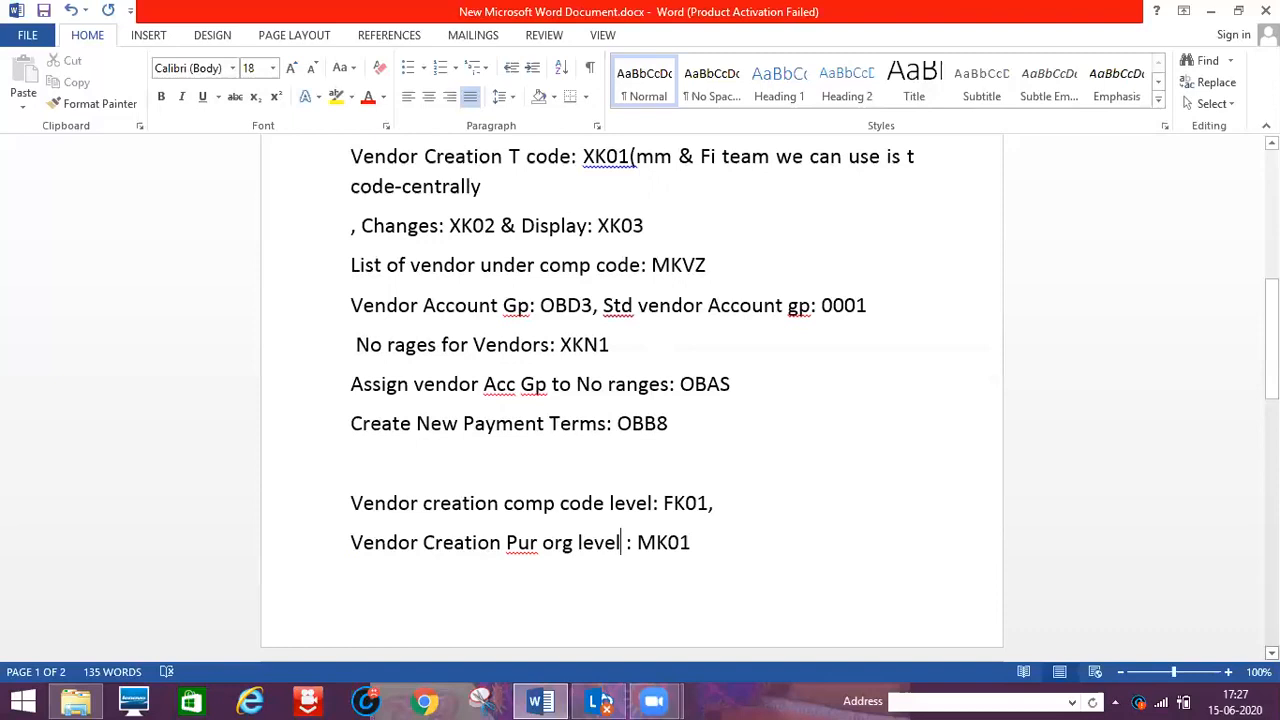
scroll(632, 400, "down", 3)
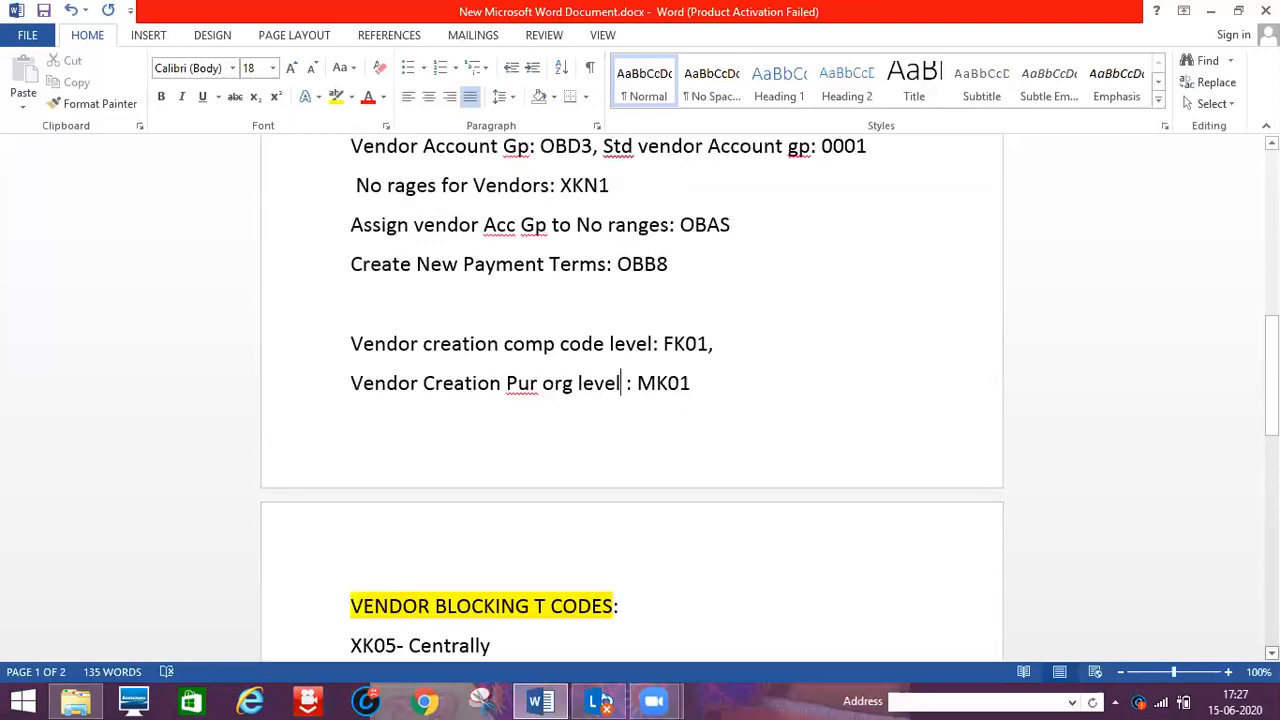
scroll(743, 466, "down", 5)
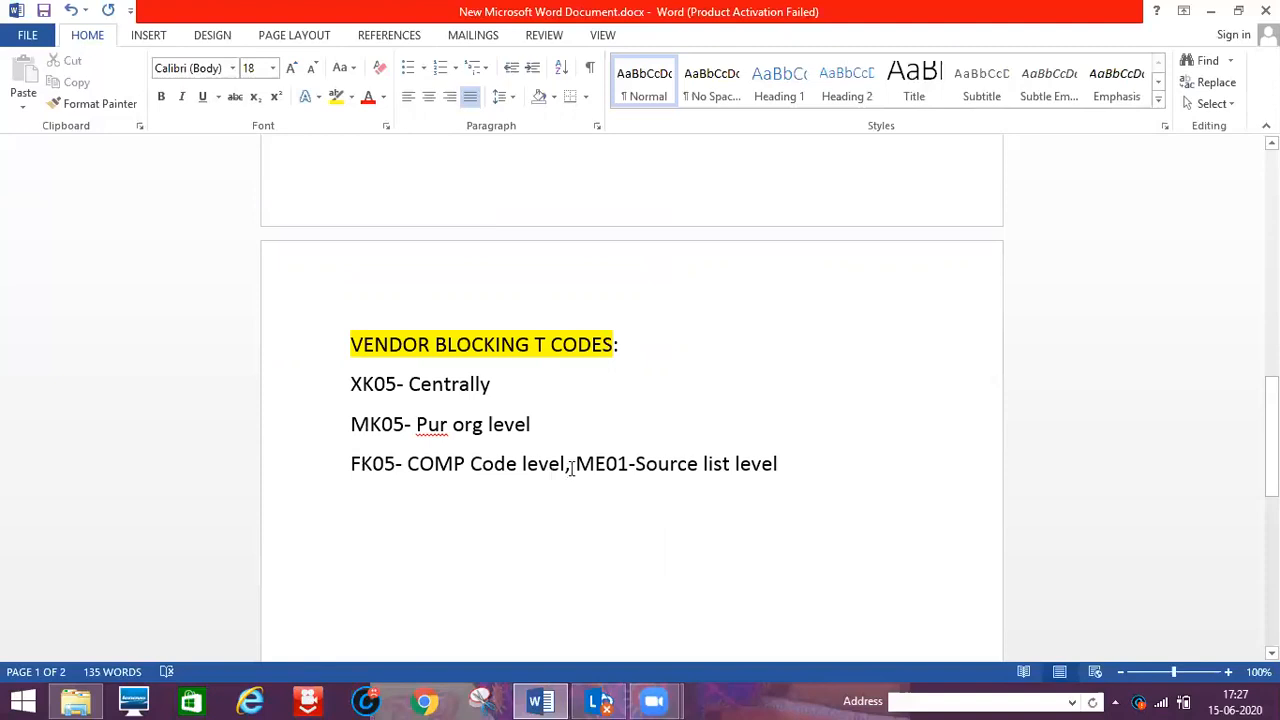
key("Return")
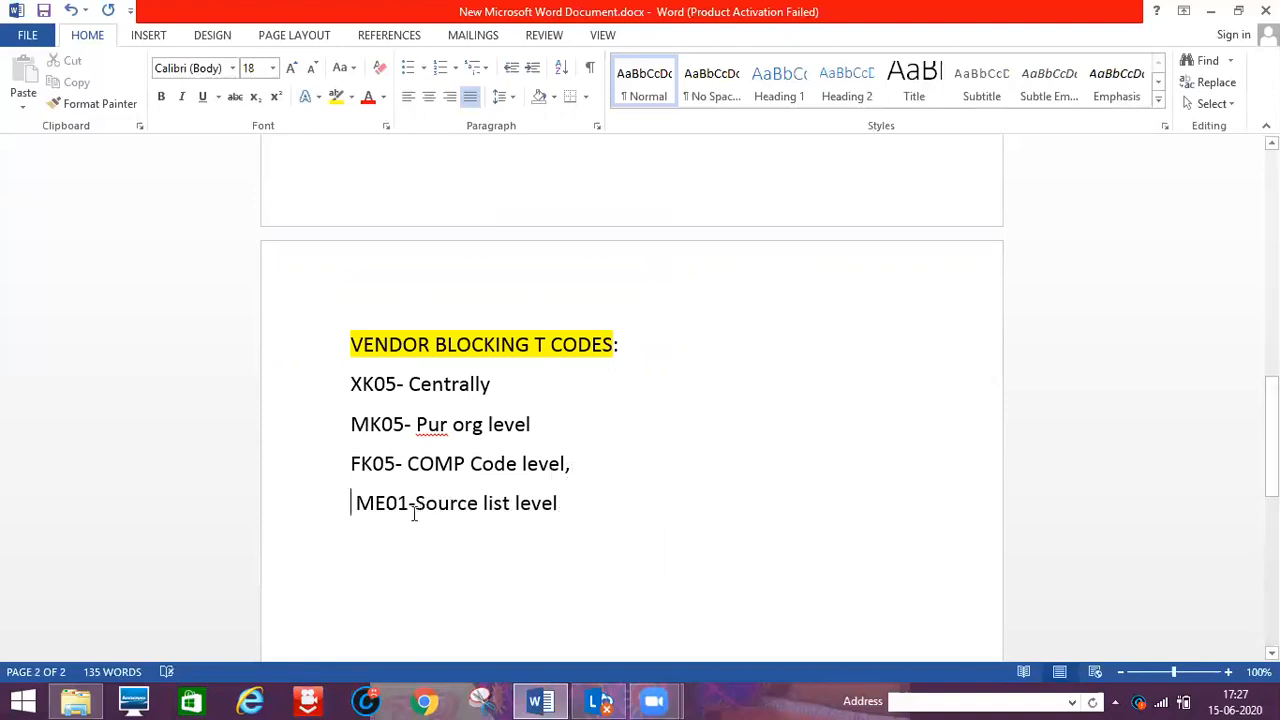
key("Delete")
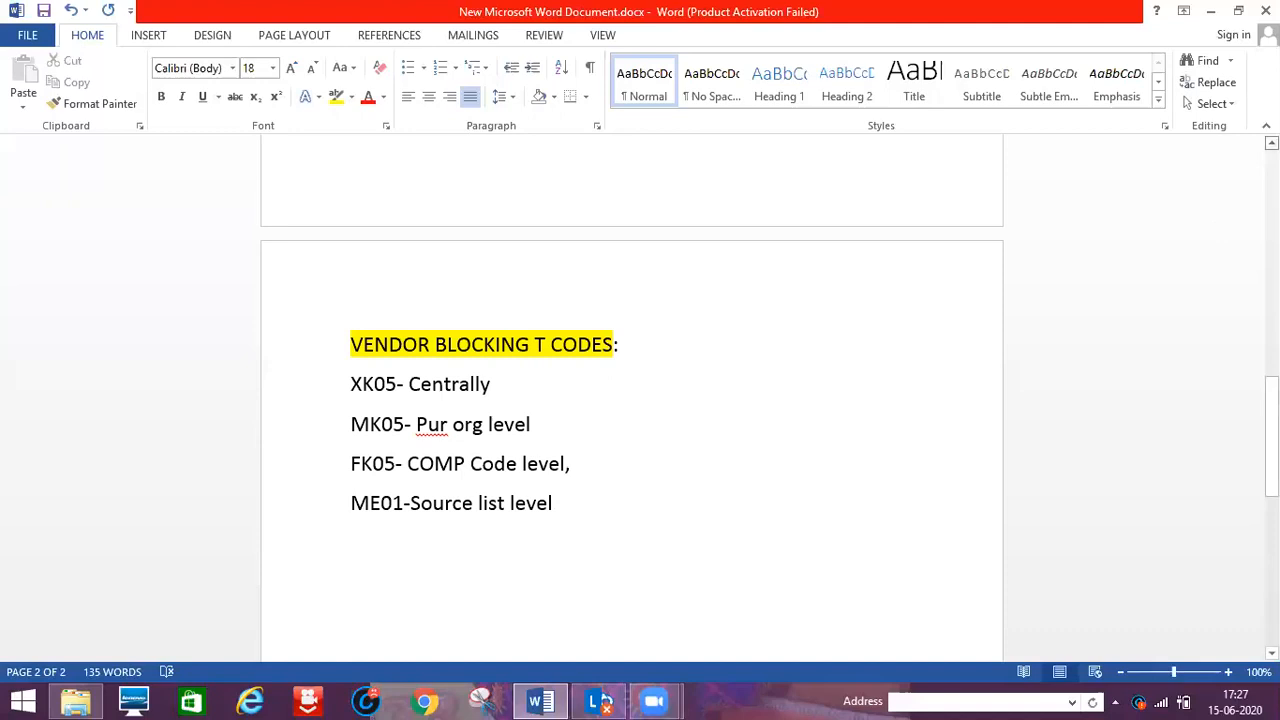
Review the Vendor Master notes from the title down to the payment terms line and save the document.
scroll(631, 400, "up", 1)
scroll(734, 534, "up", 10)
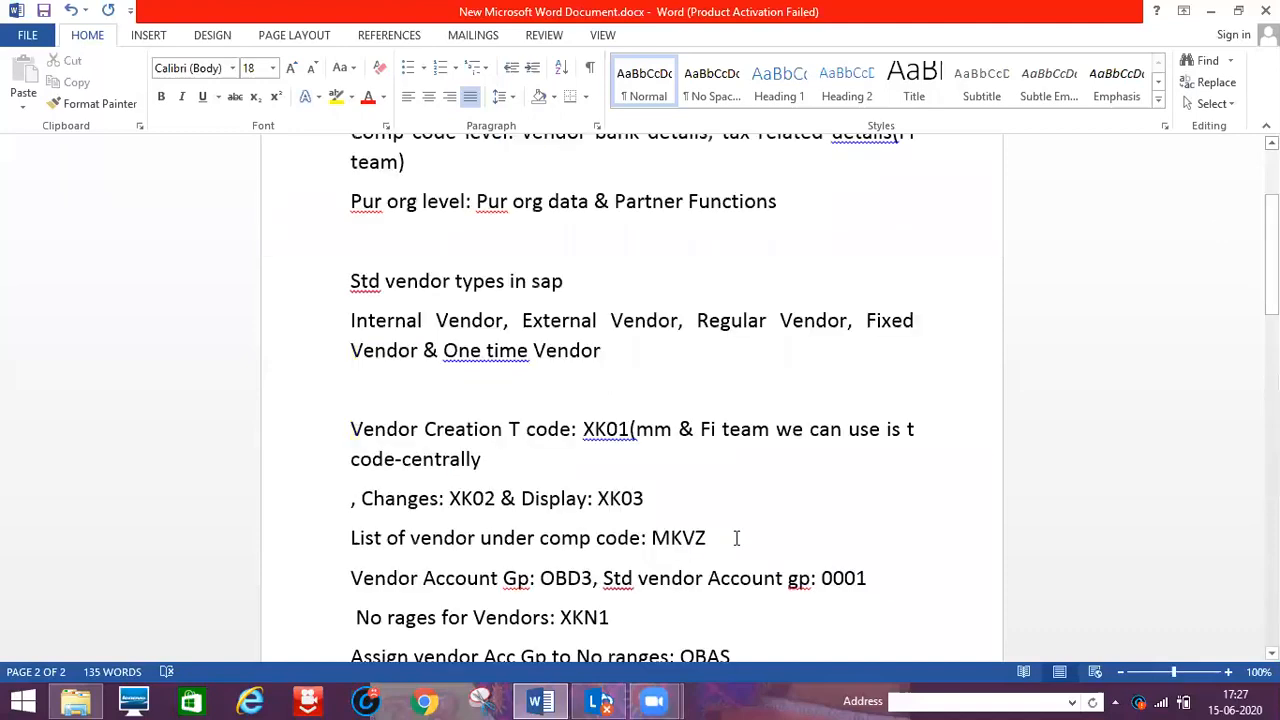
scroll(1171, 634, "up", 3)
scroll(631, 400, "down", 1)
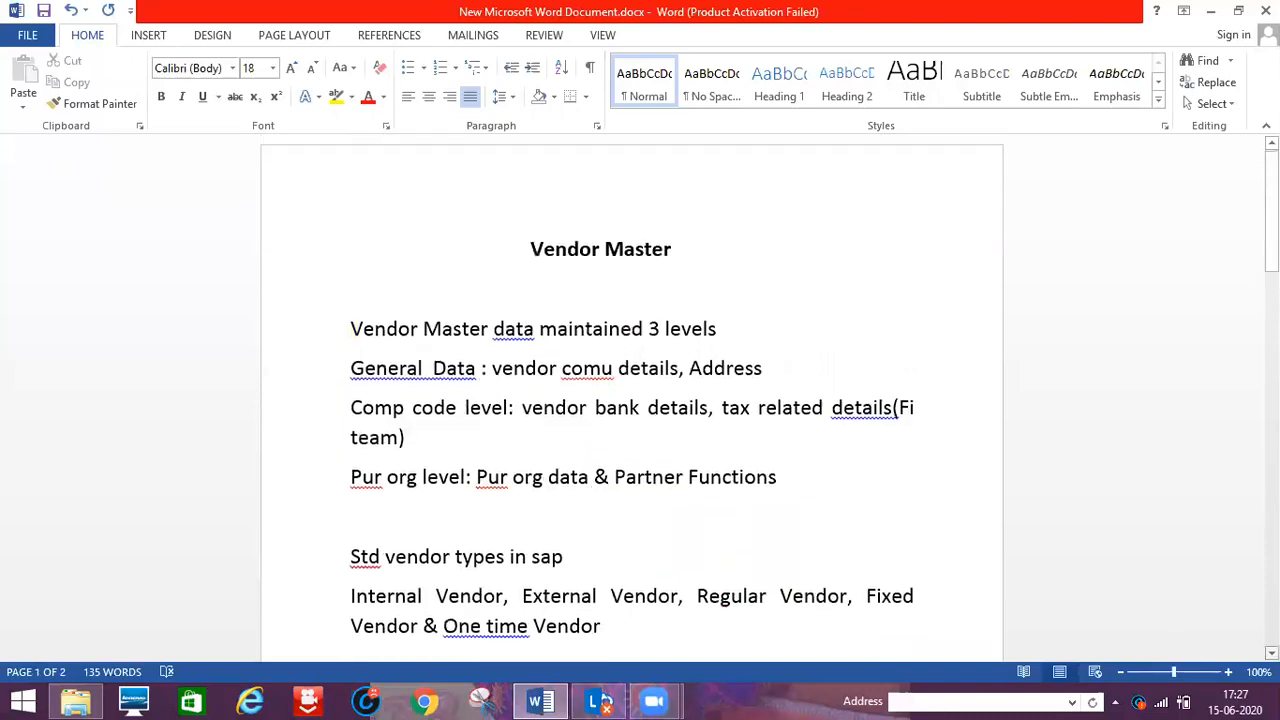
scroll(631, 400, "down", 3)
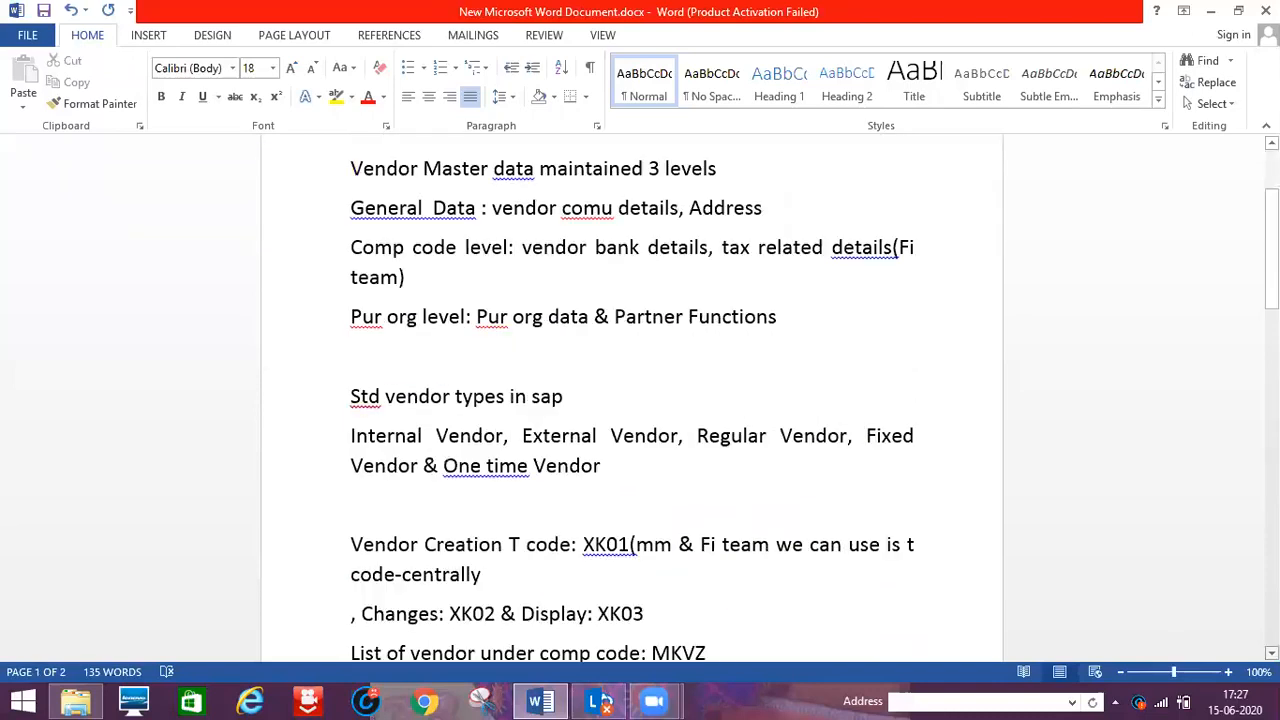
scroll(689, 534, "down", 4)
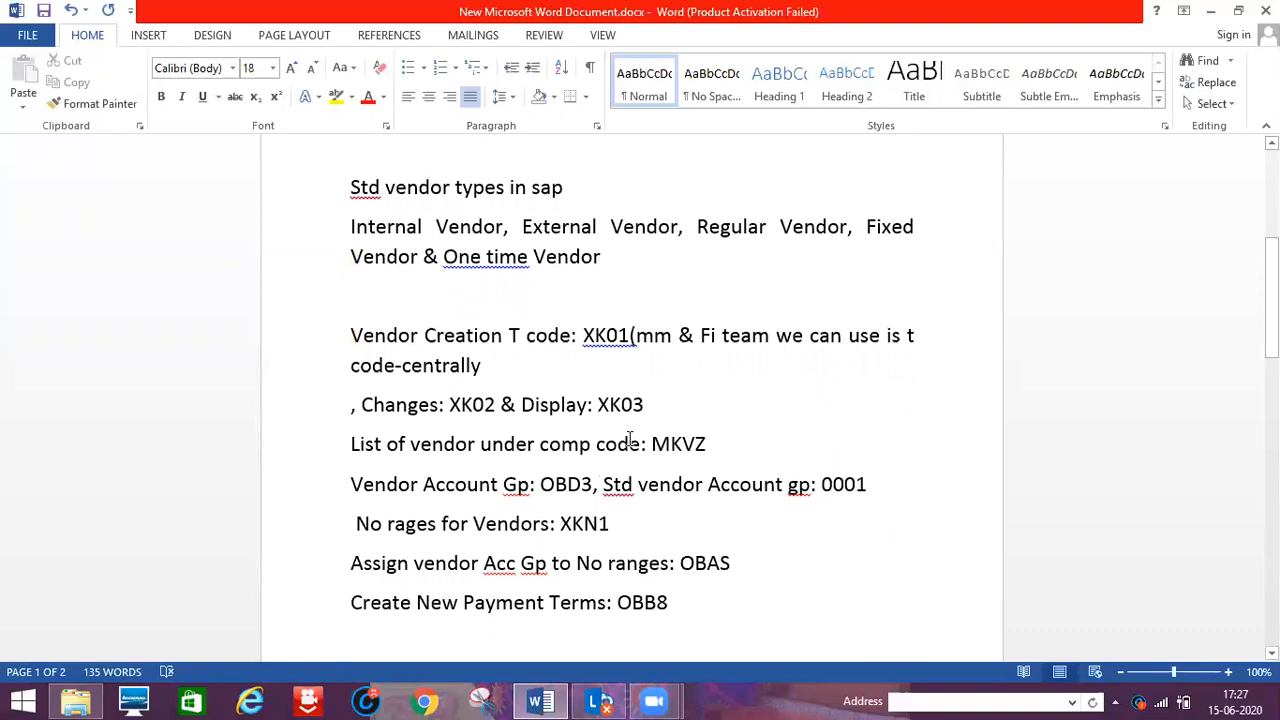
key("ctrl+s")
Launch SAP Logon from the desktop, allow it to run, and open the connection named NEW.
key("super+d")
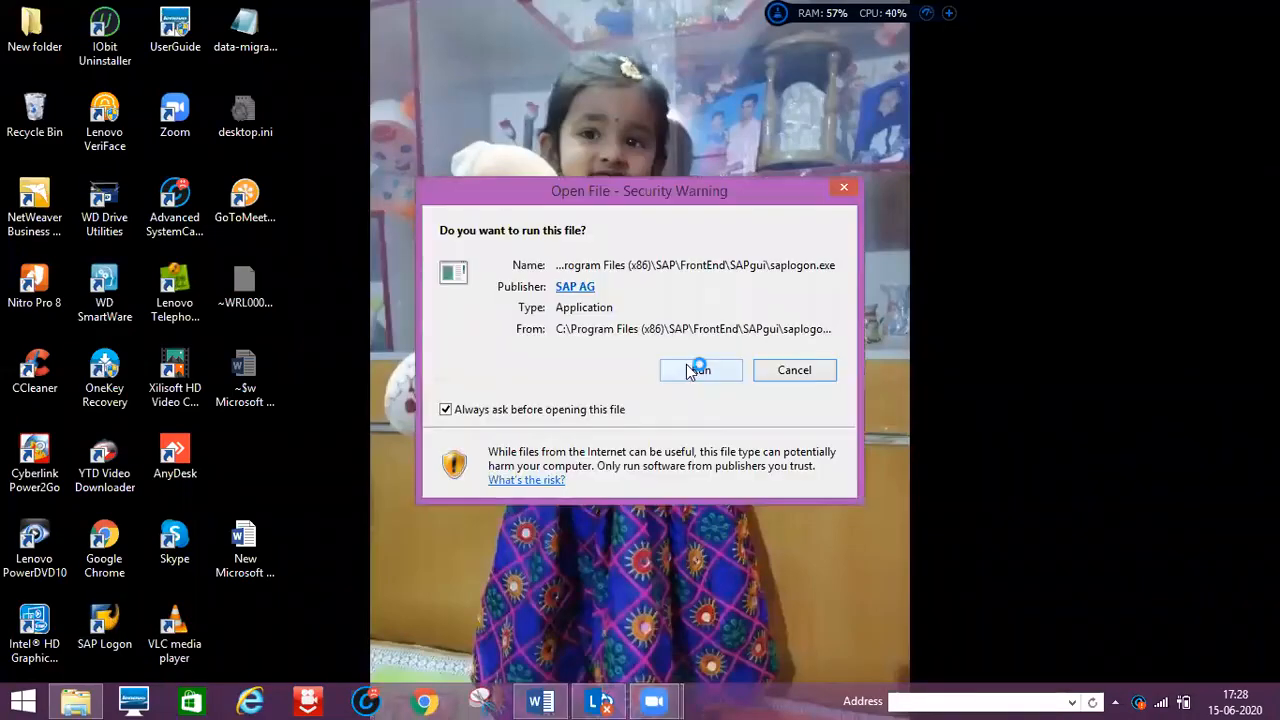
left_click(688, 367)
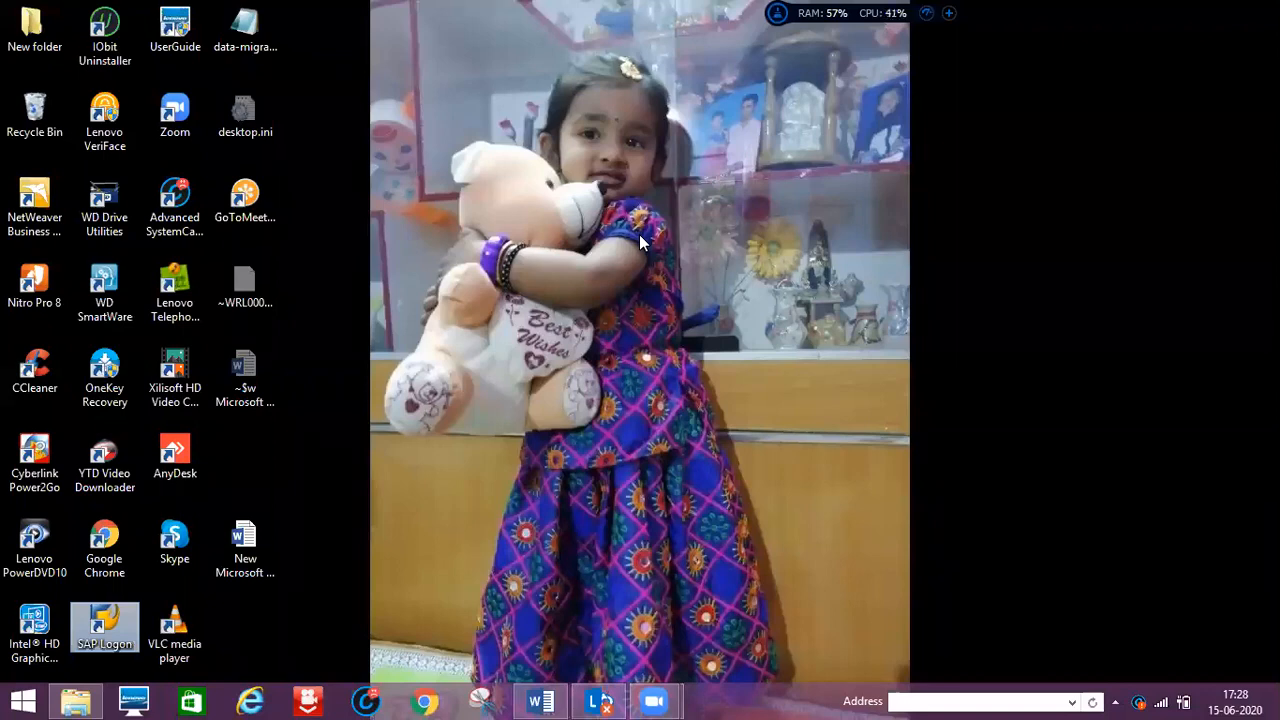
key("Return")
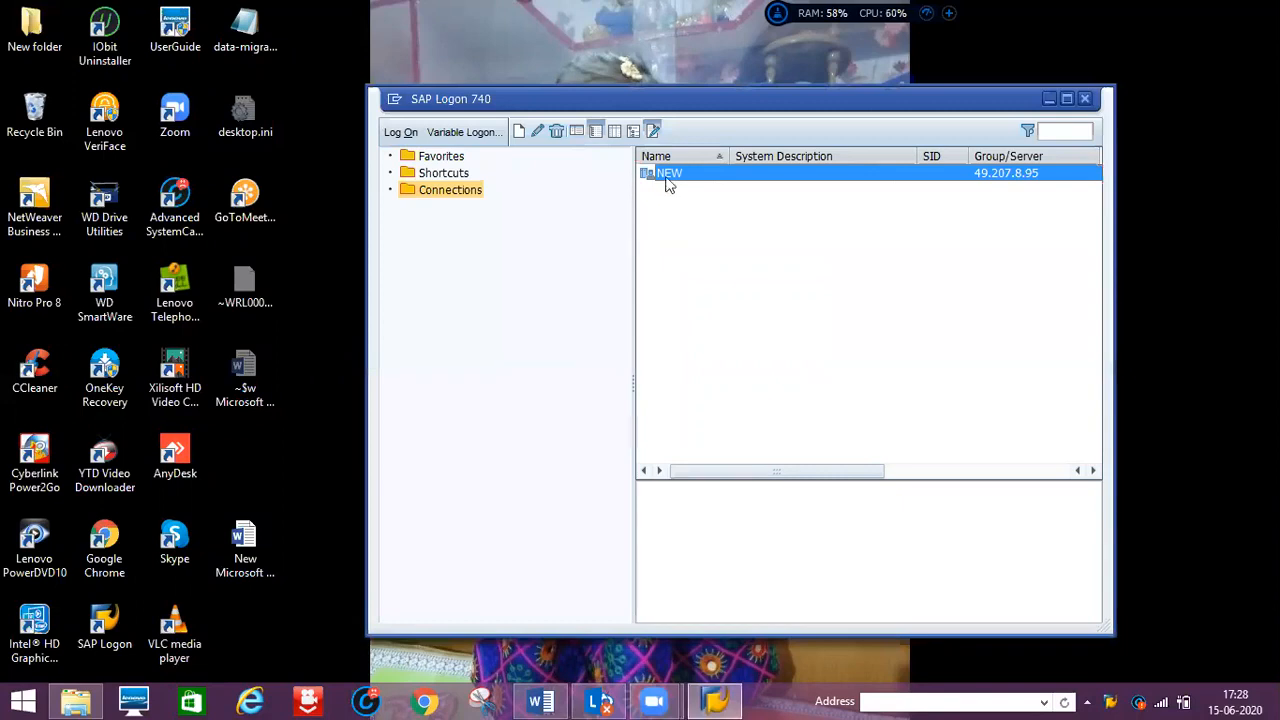
double_click(666, 176)
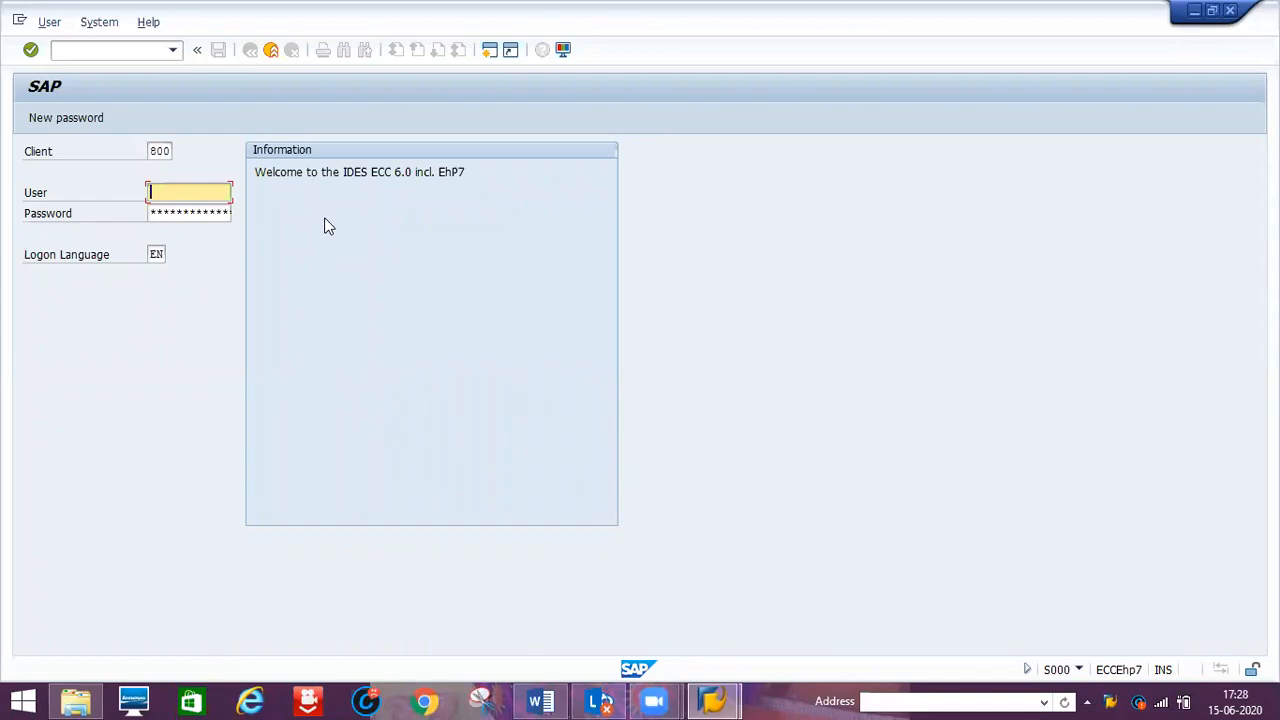
Log on to SAP client 800 with the user ID and account password.
type("user030")
key("Tab")
type("********")
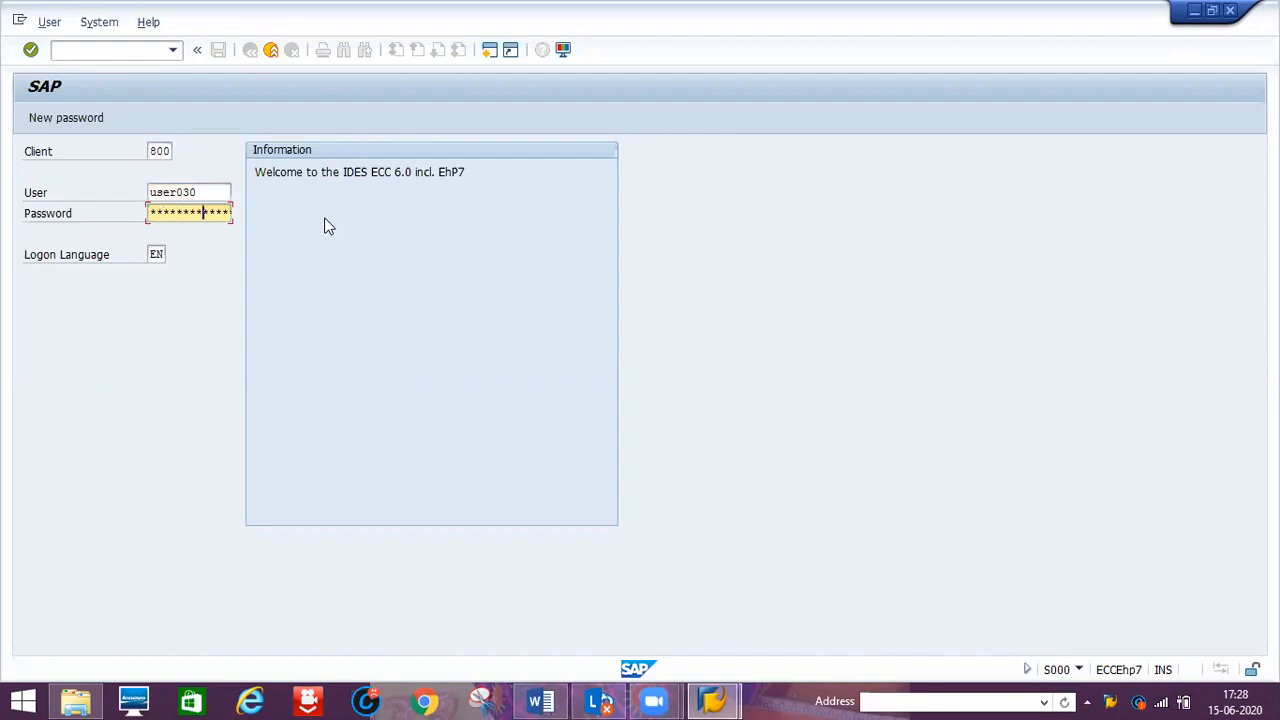
key("Return")
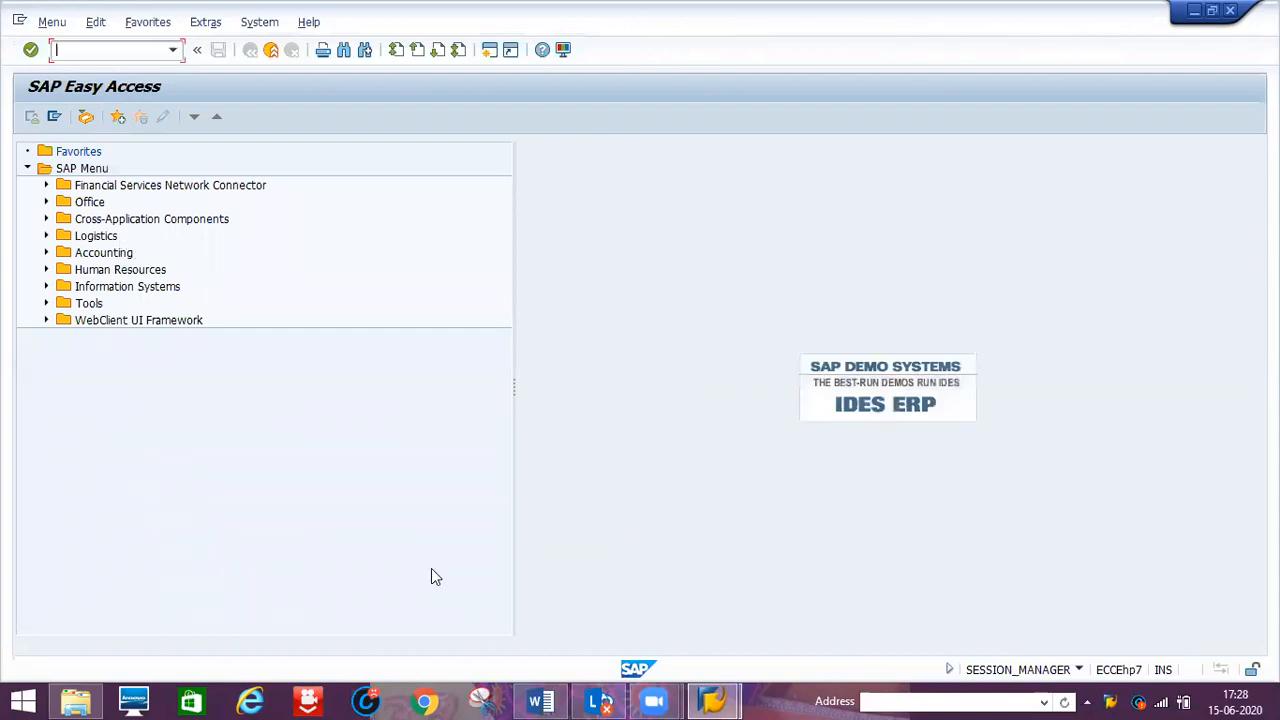
Check the XK01 note in Word, return to SAP, and expand Logistics, Materials Management, Purchasing, Master Data, Vendor and Central.
left_click(533, 702)
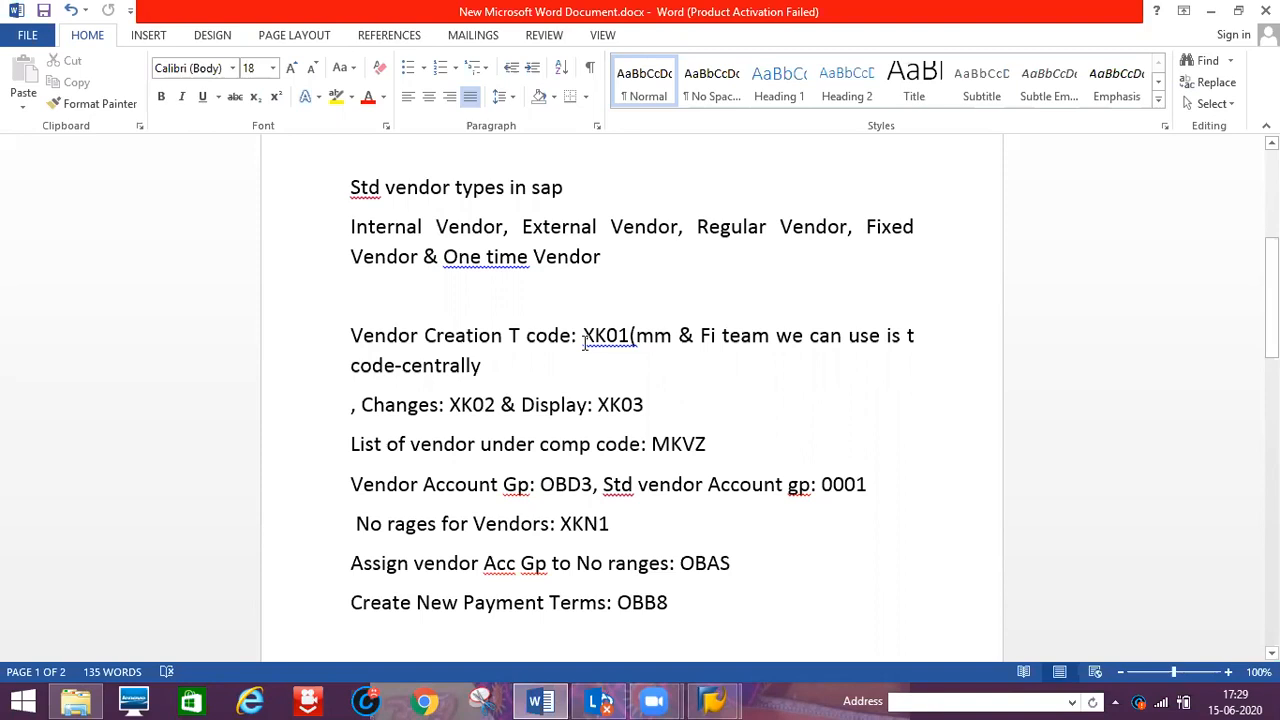
key("alt+Tab")
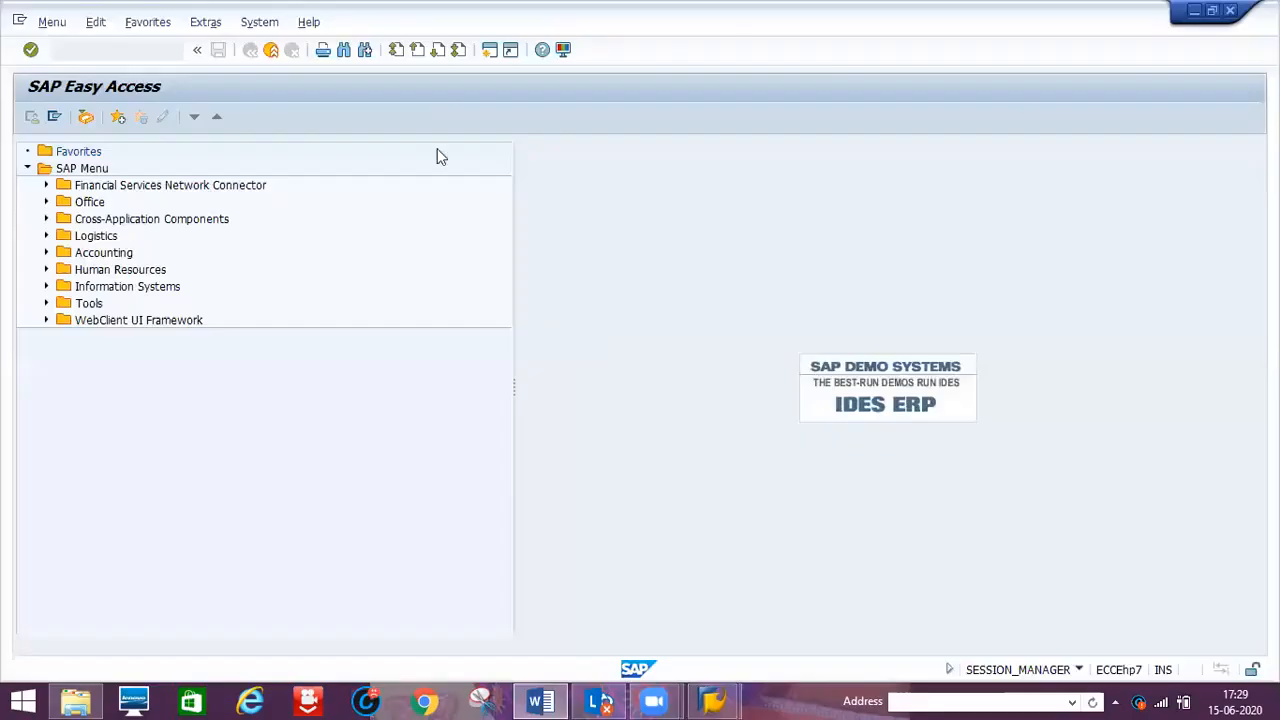
left_click(46, 236)
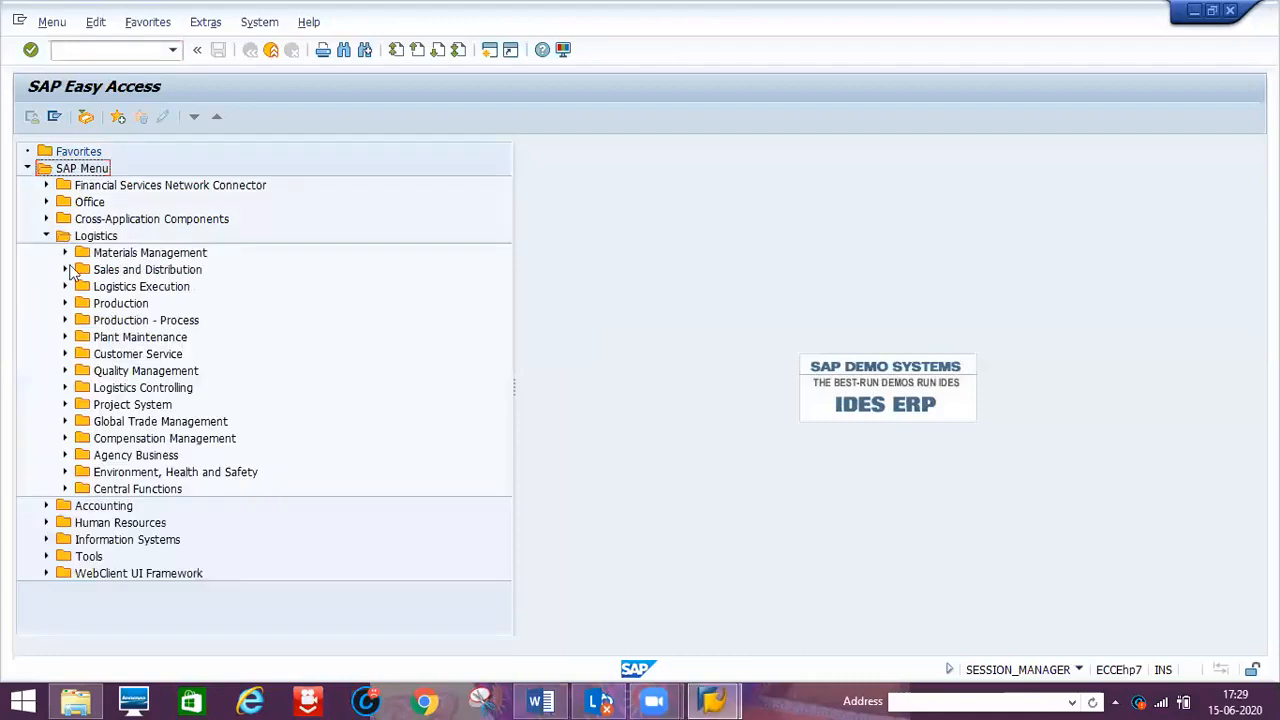
left_click(64, 253)
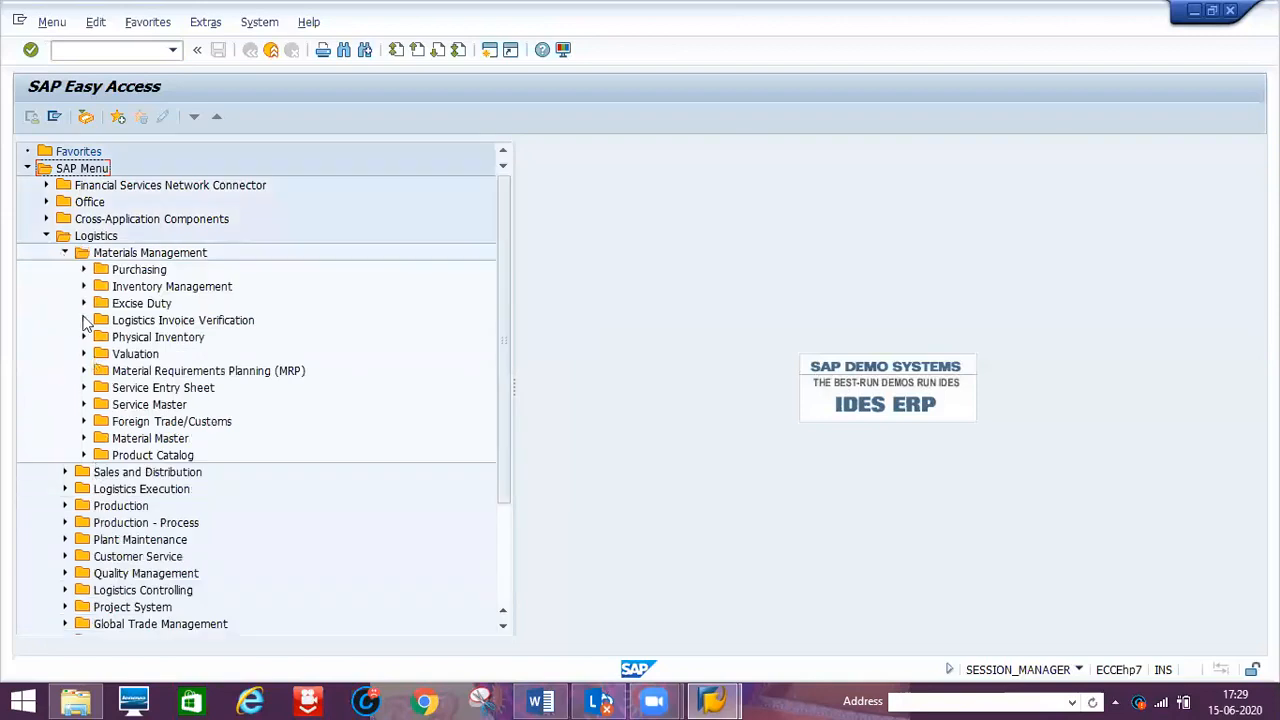
left_click(84, 270)
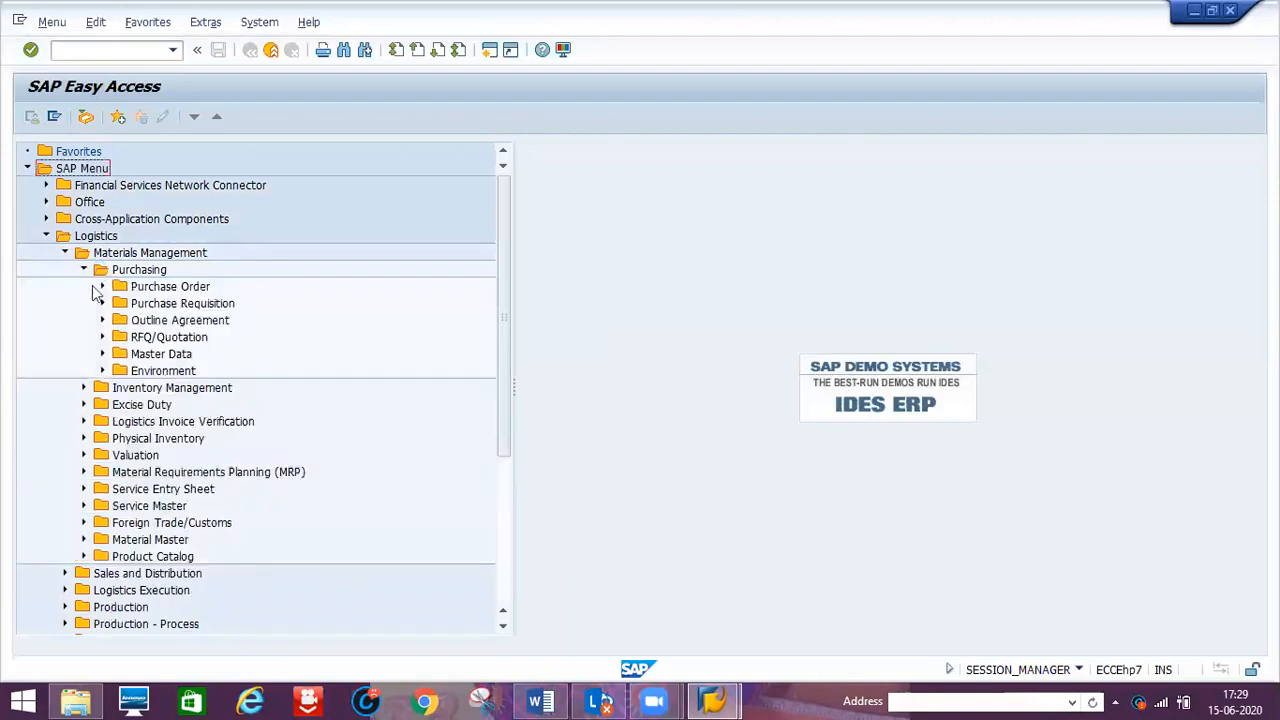
left_click(102, 354)
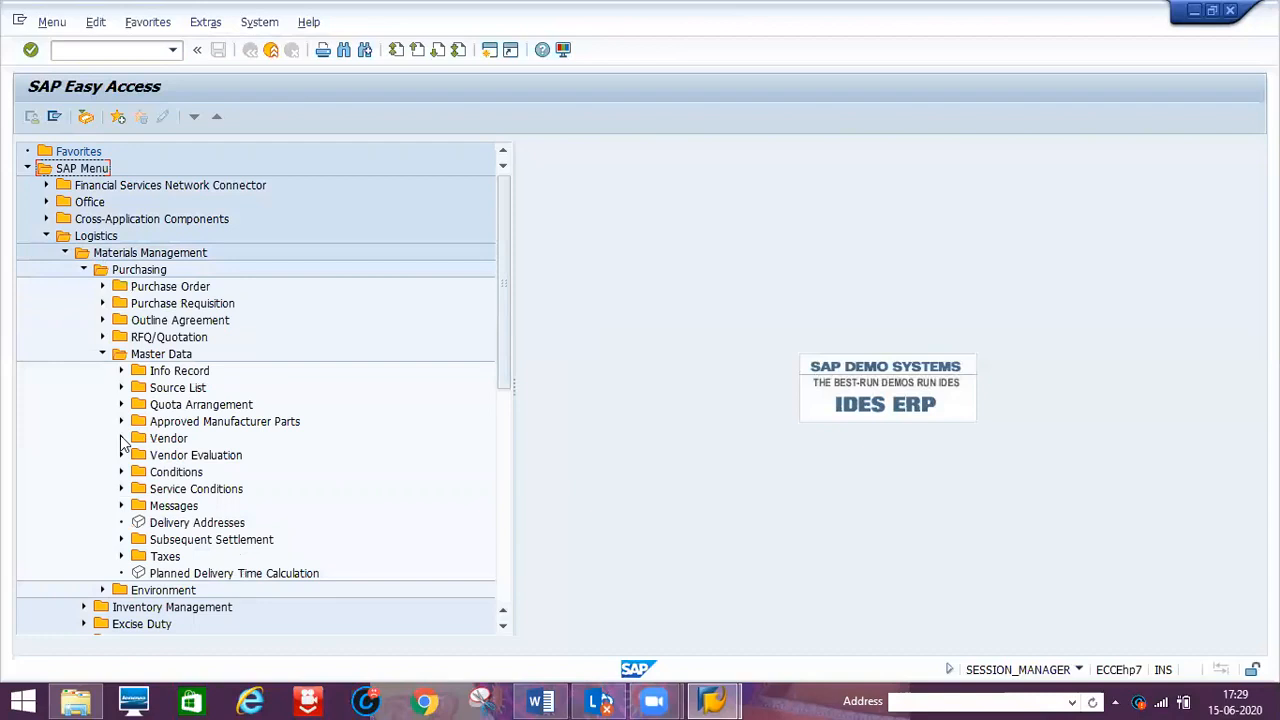
left_click(121, 439)
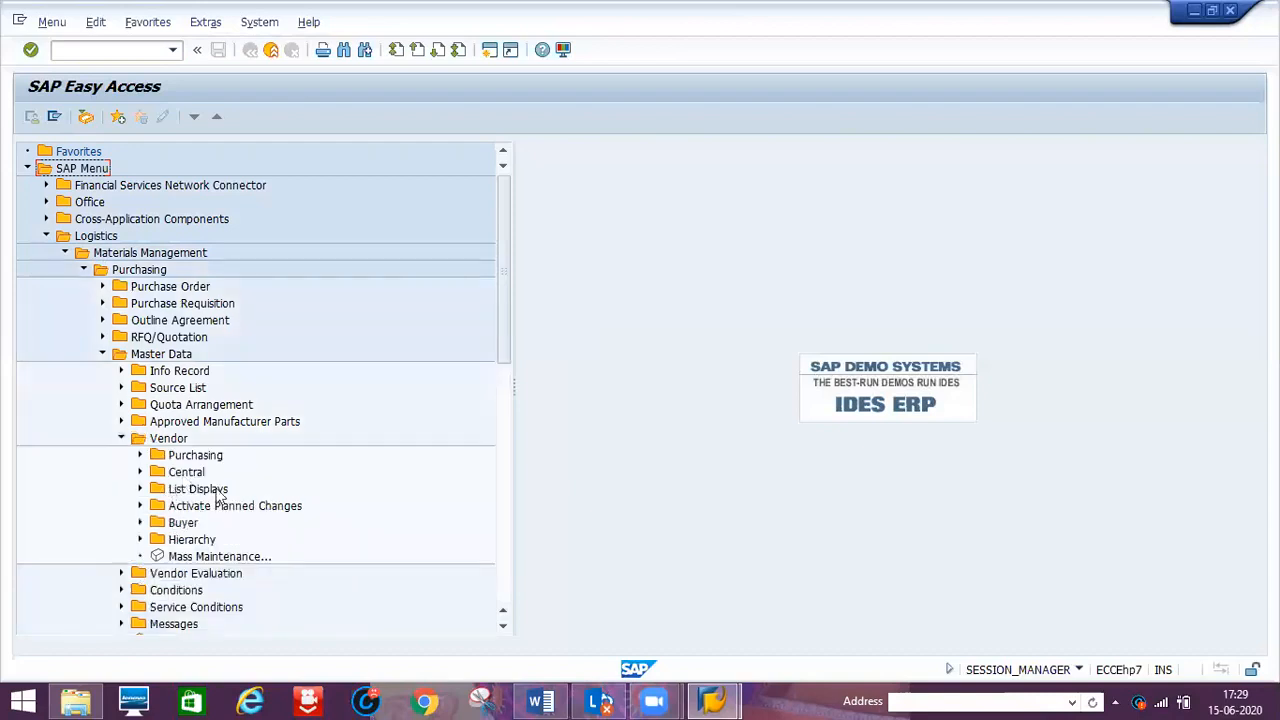
left_click(140, 473)
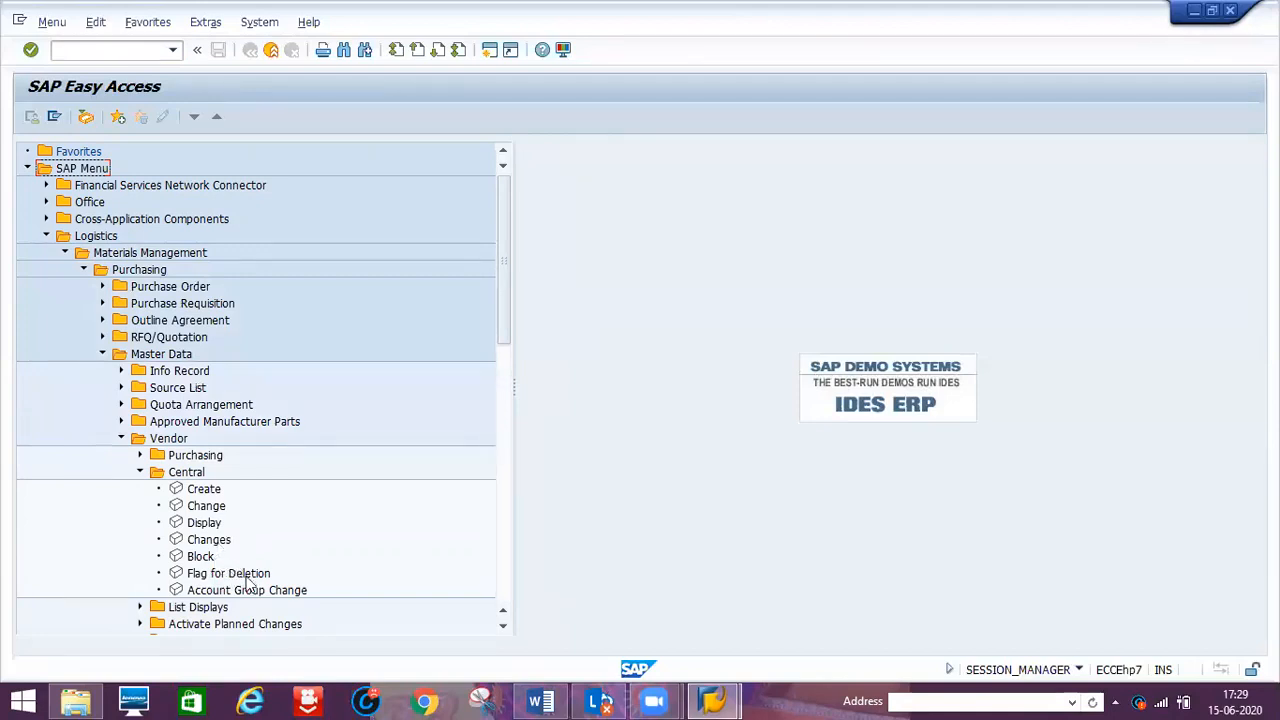
Open the central vendor Create transaction to view its initial screen, and return to SAP Easy Access.
double_click(200, 492)
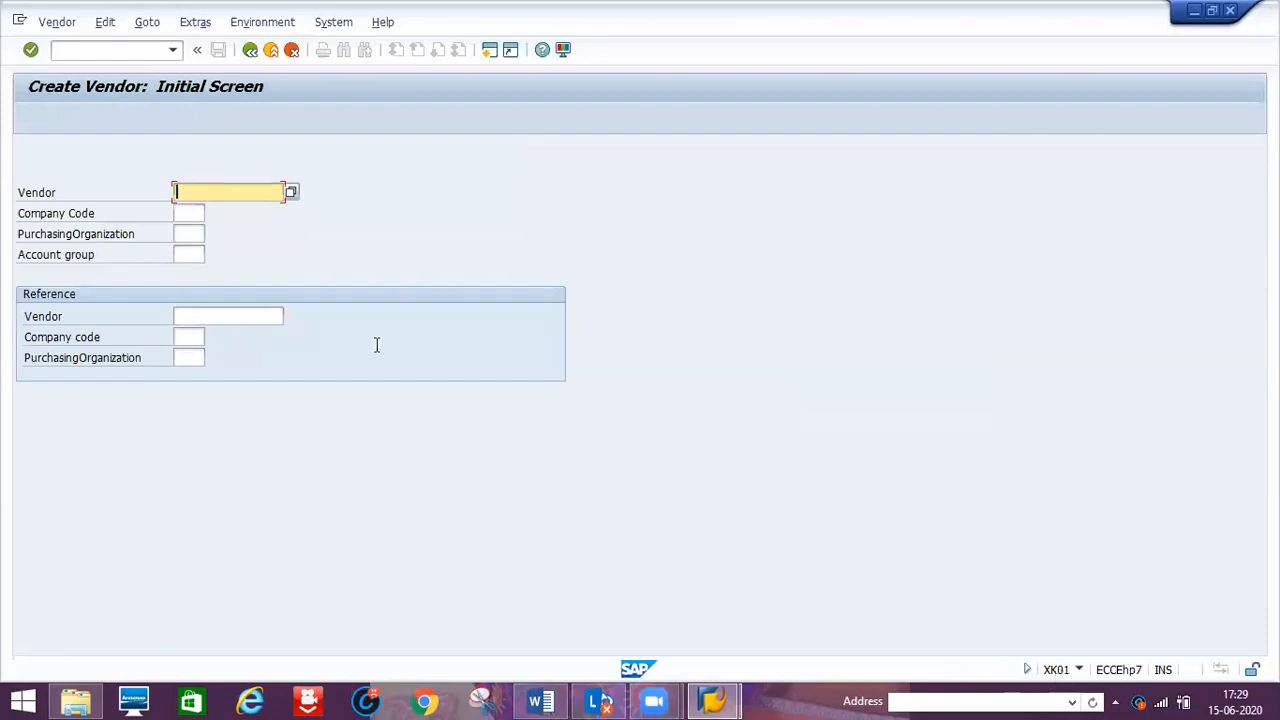
left_click(251, 50)
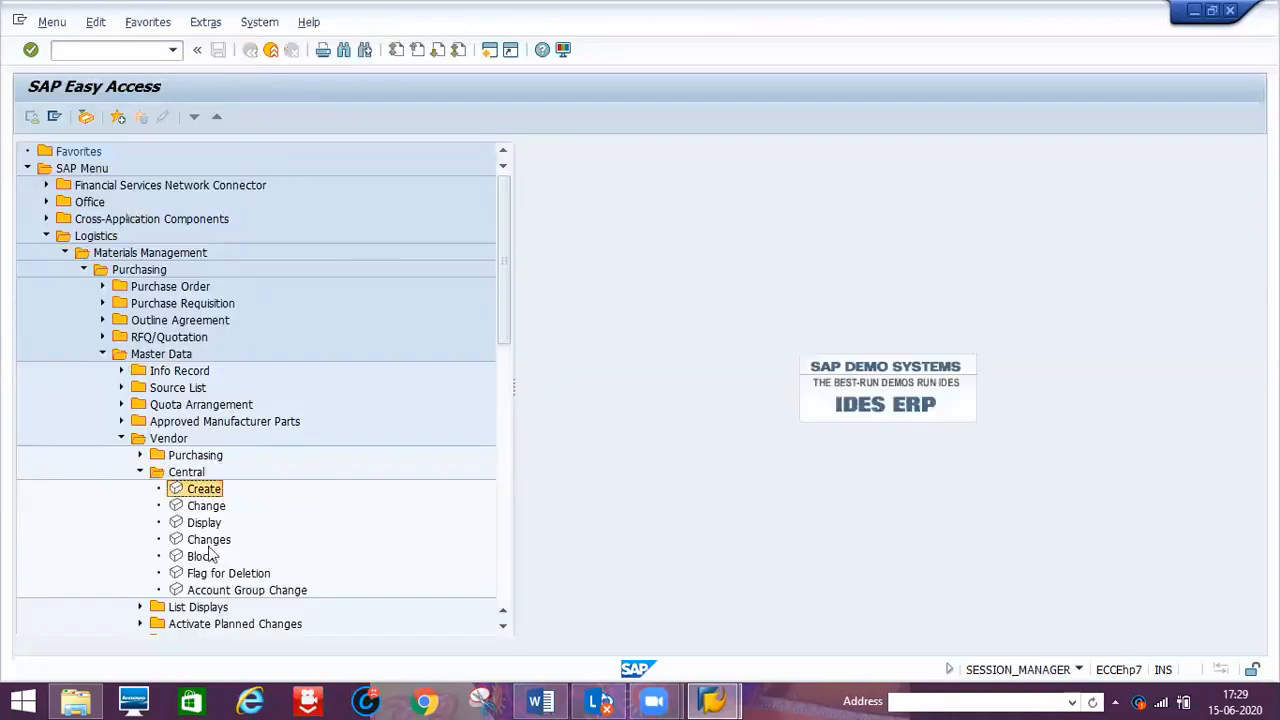
Run transaction XK01 to open the initial screen for creating a vendor.
left_click(129, 49)
type("/nxk")
key("Return")
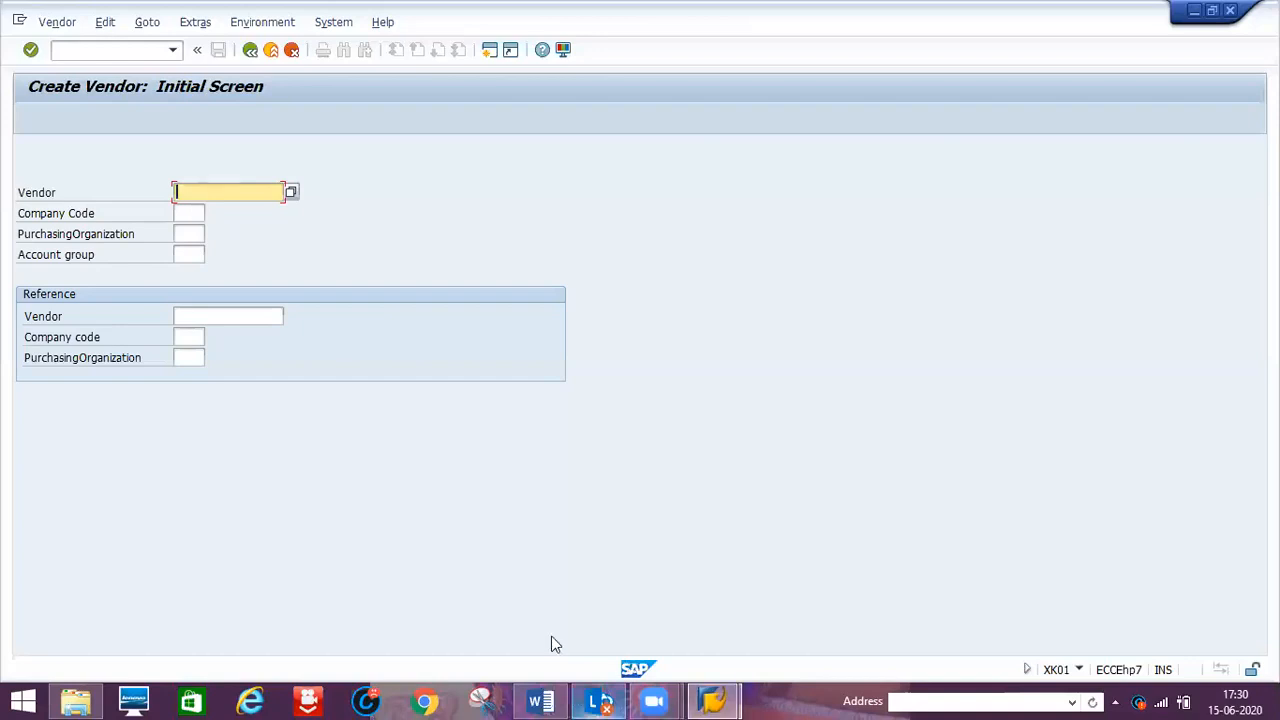
Switch to the Word notes and highlight the transaction codes OBD3, XKN1 and OBAS in yellow.
left_click(540, 701)
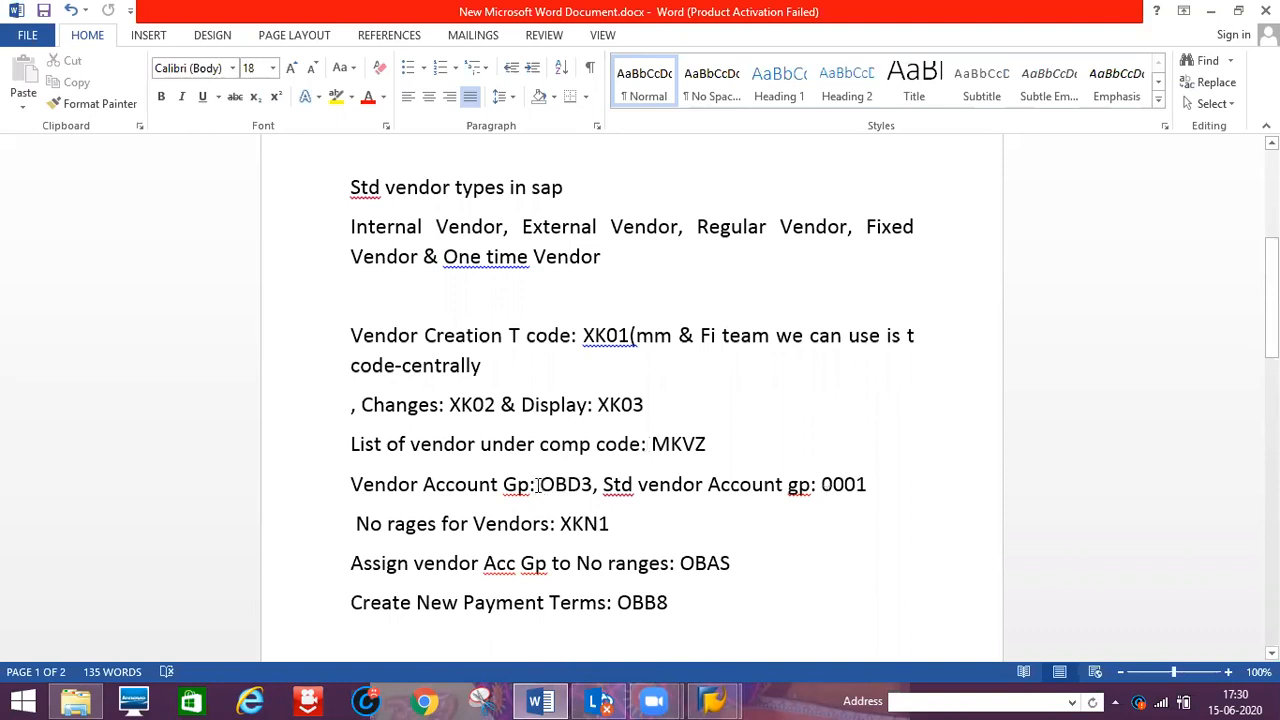
left_click_drag(540, 485, 592, 490)
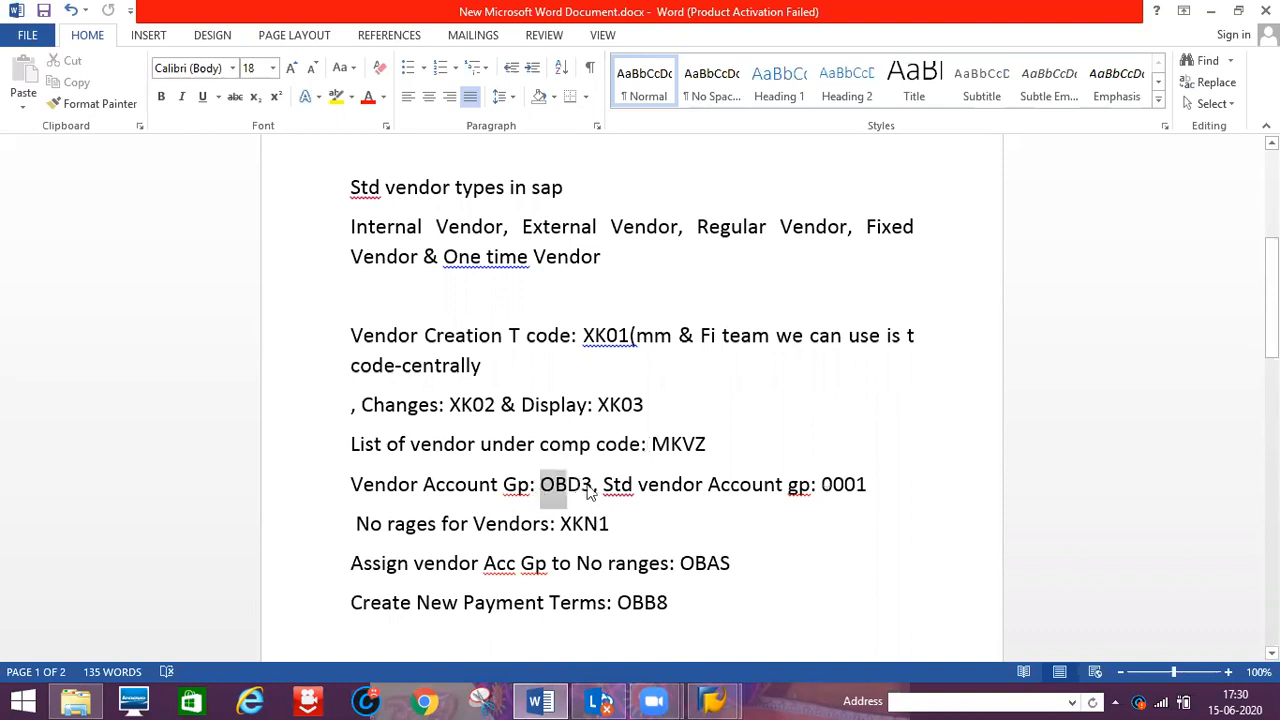
left_click(662, 452)
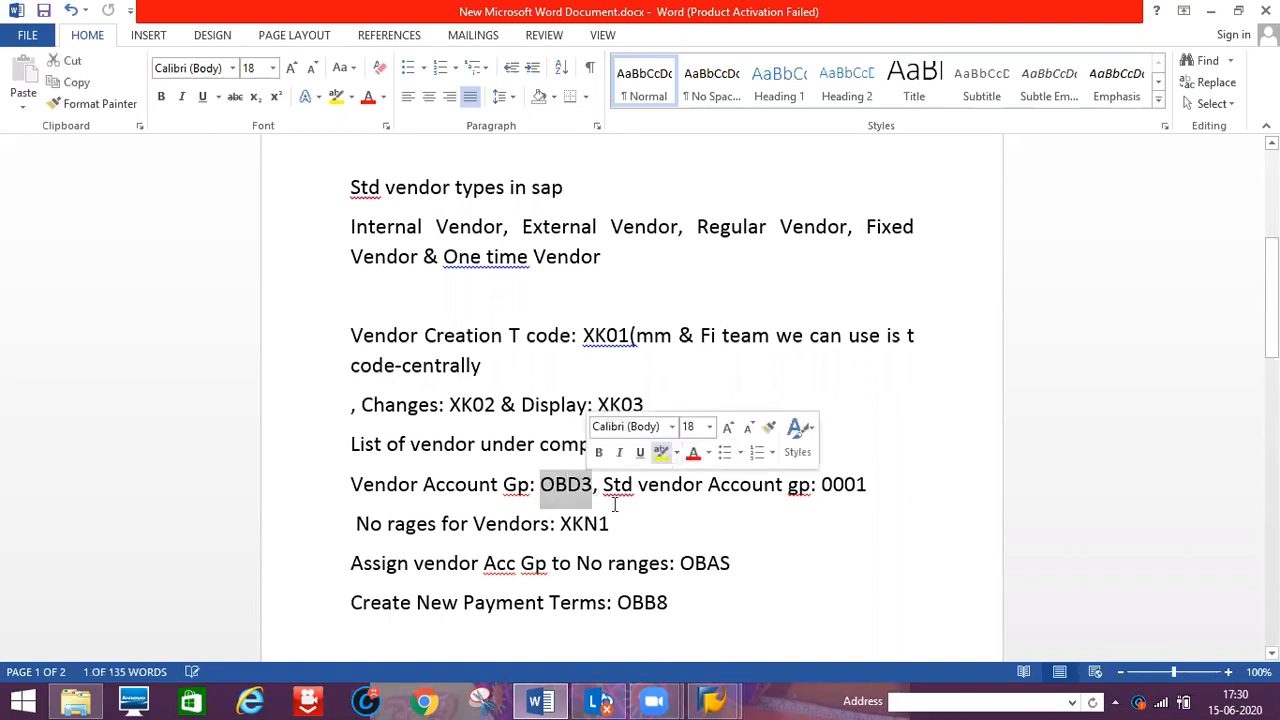
key("Right")
left_click_drag(561, 525, 617, 527)
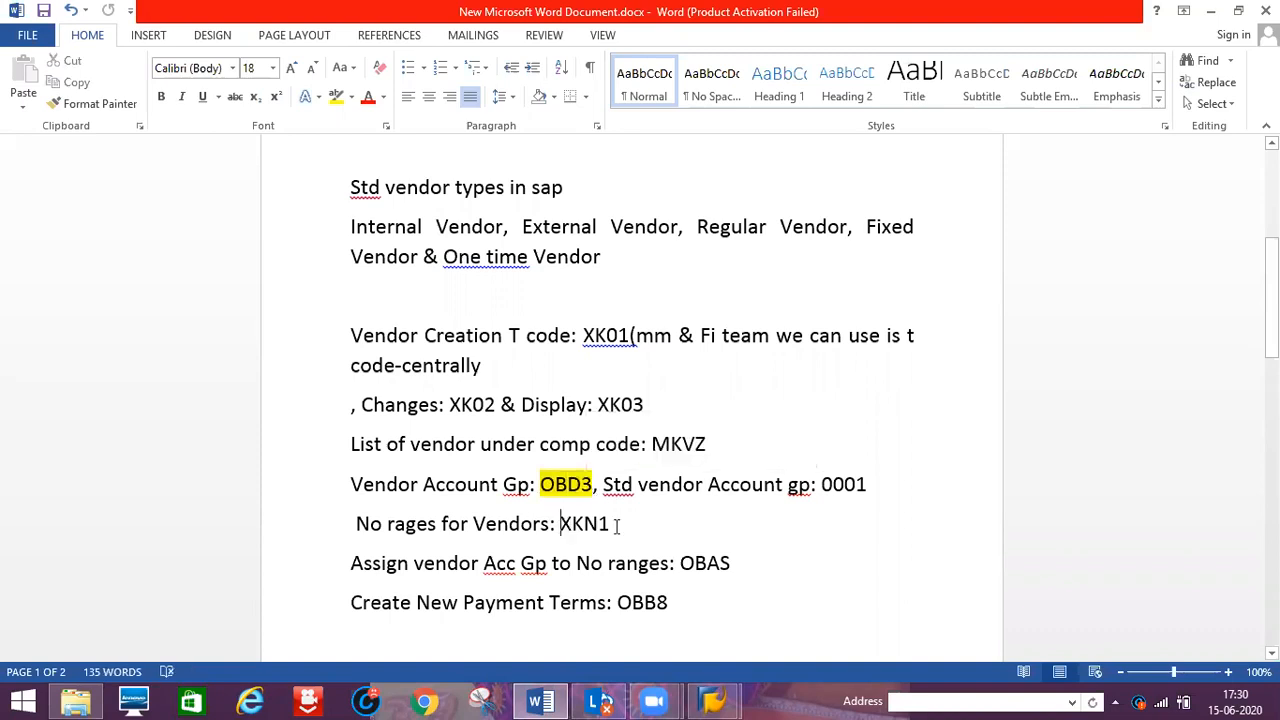
left_click(689, 496)
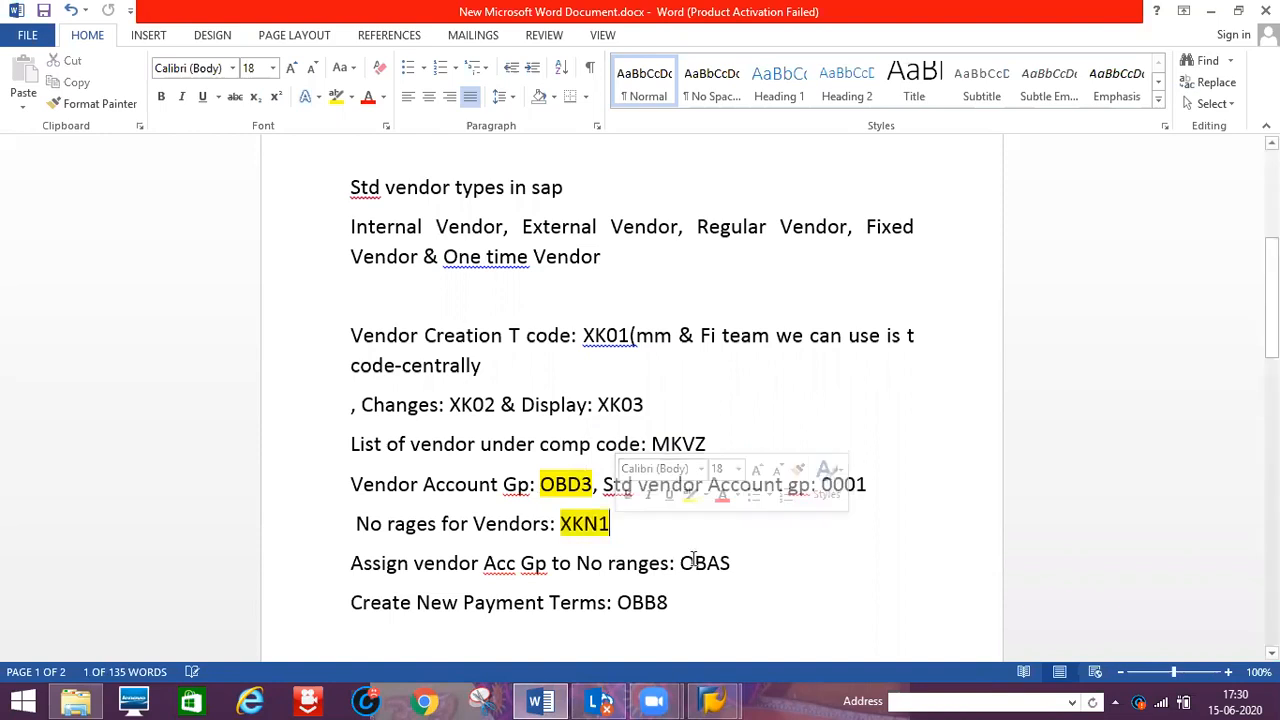
double_click(785, 553)
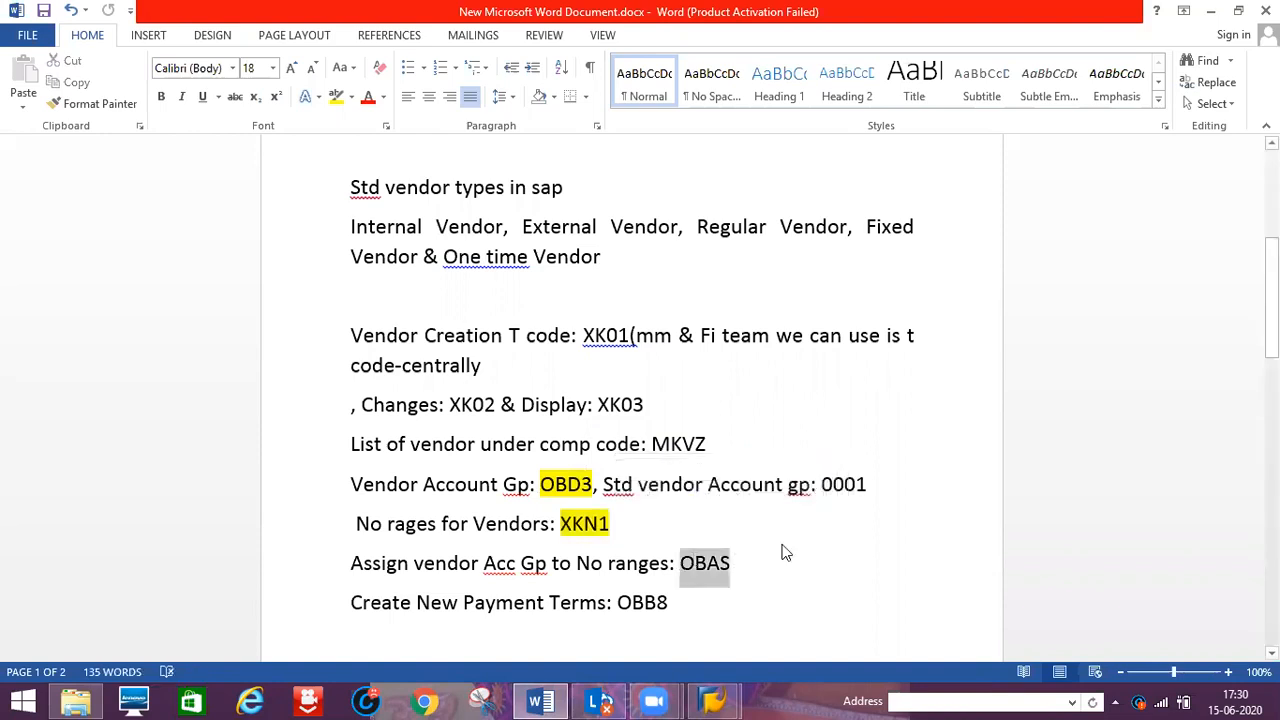
left_click(814, 529)
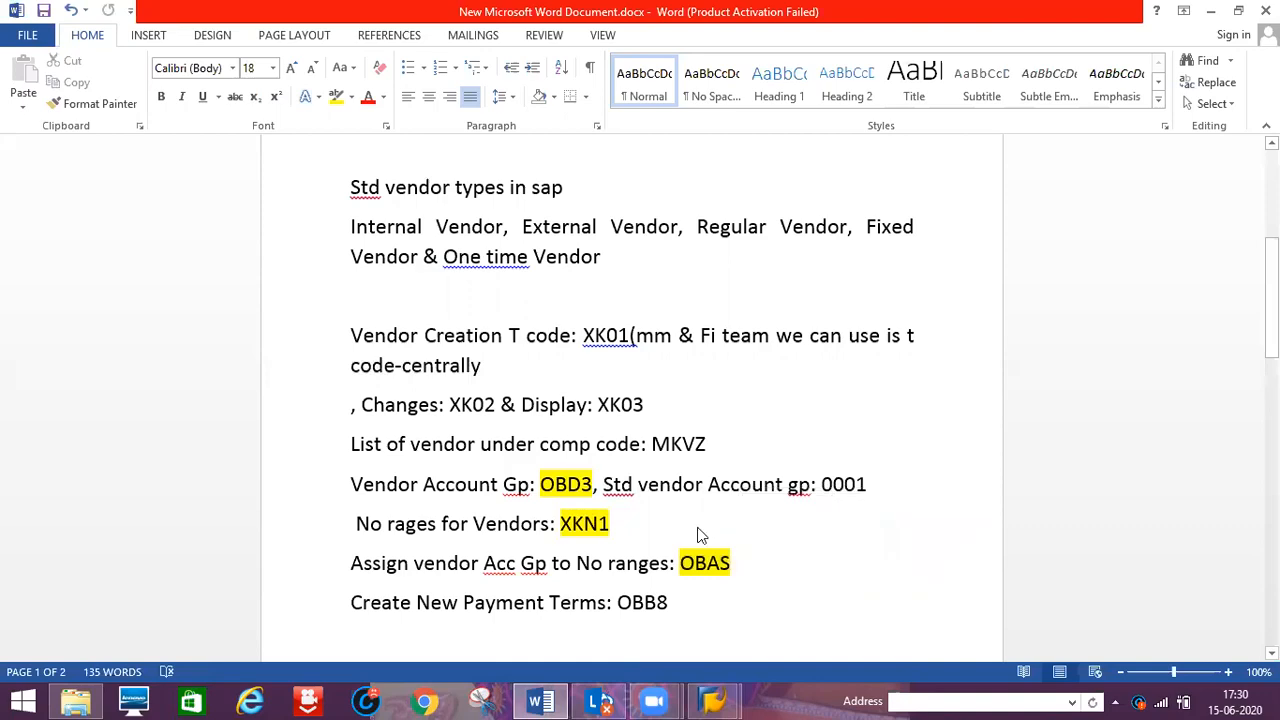
Return to SAP and enter tmm as both the company code and the purchasing organization for the new vendor.
key("alt+Tab")
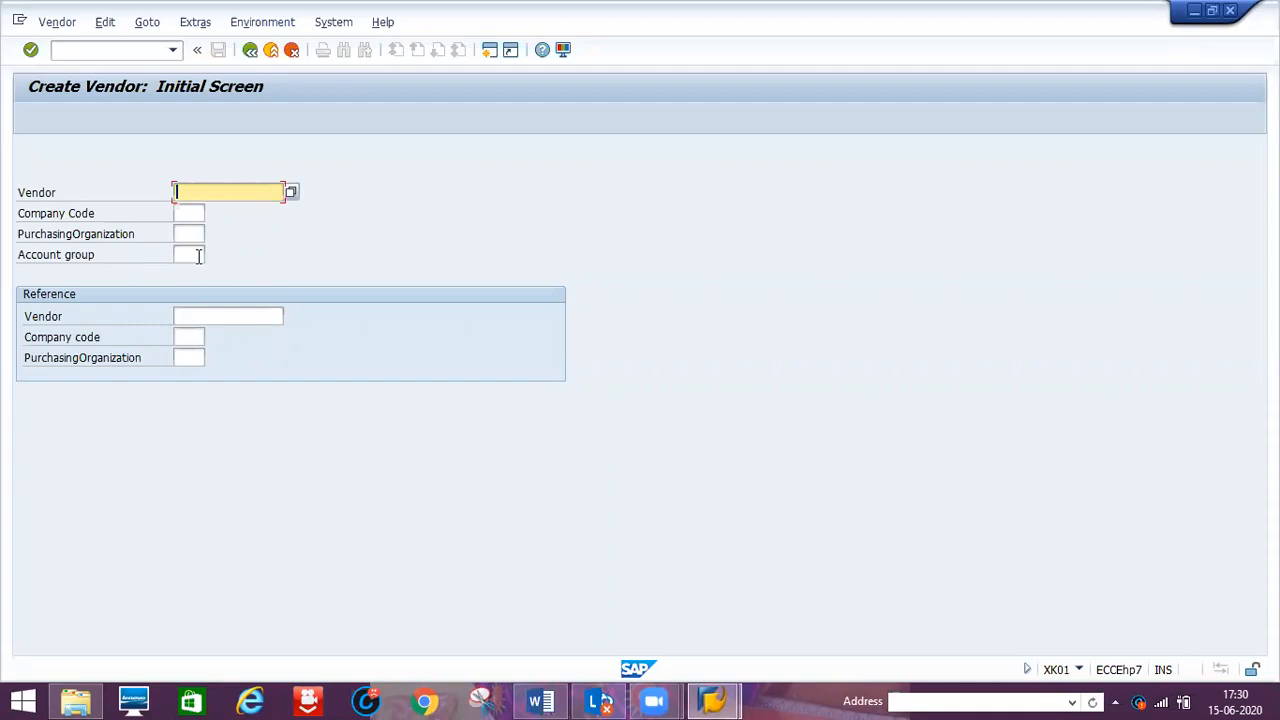
left_click(188, 213)
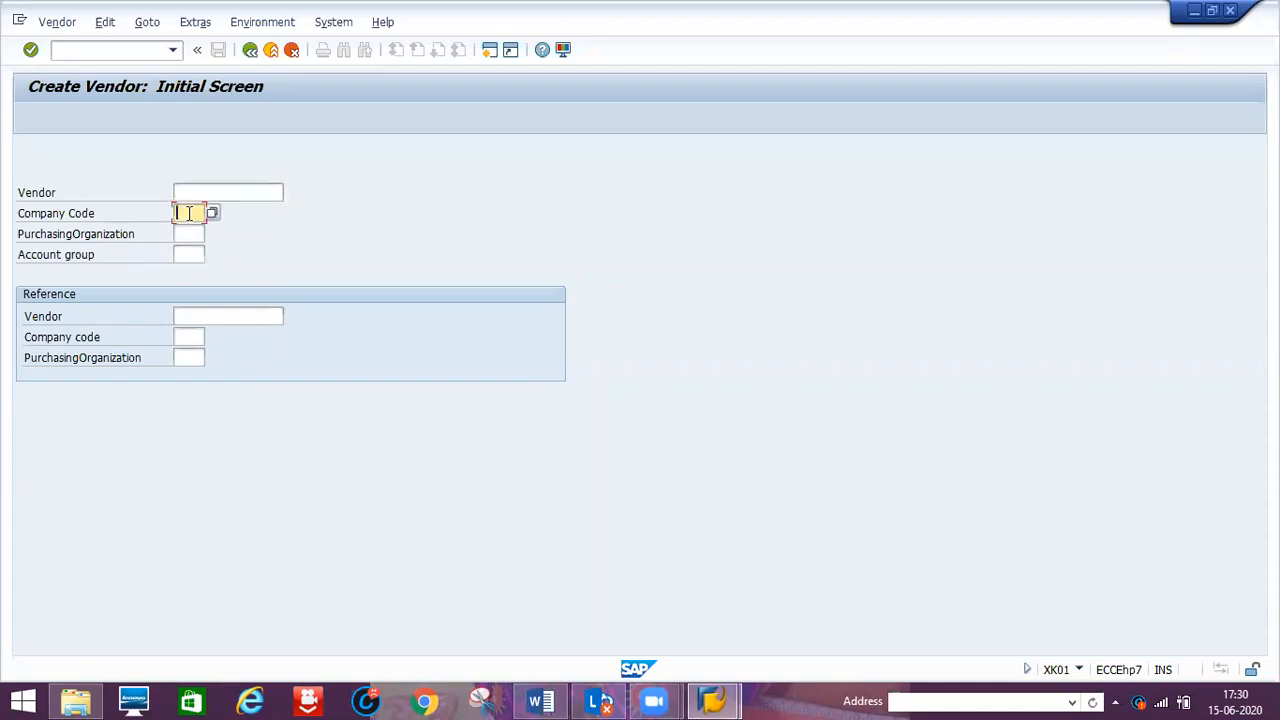
type("tcm")
key("Tab")
type("t")
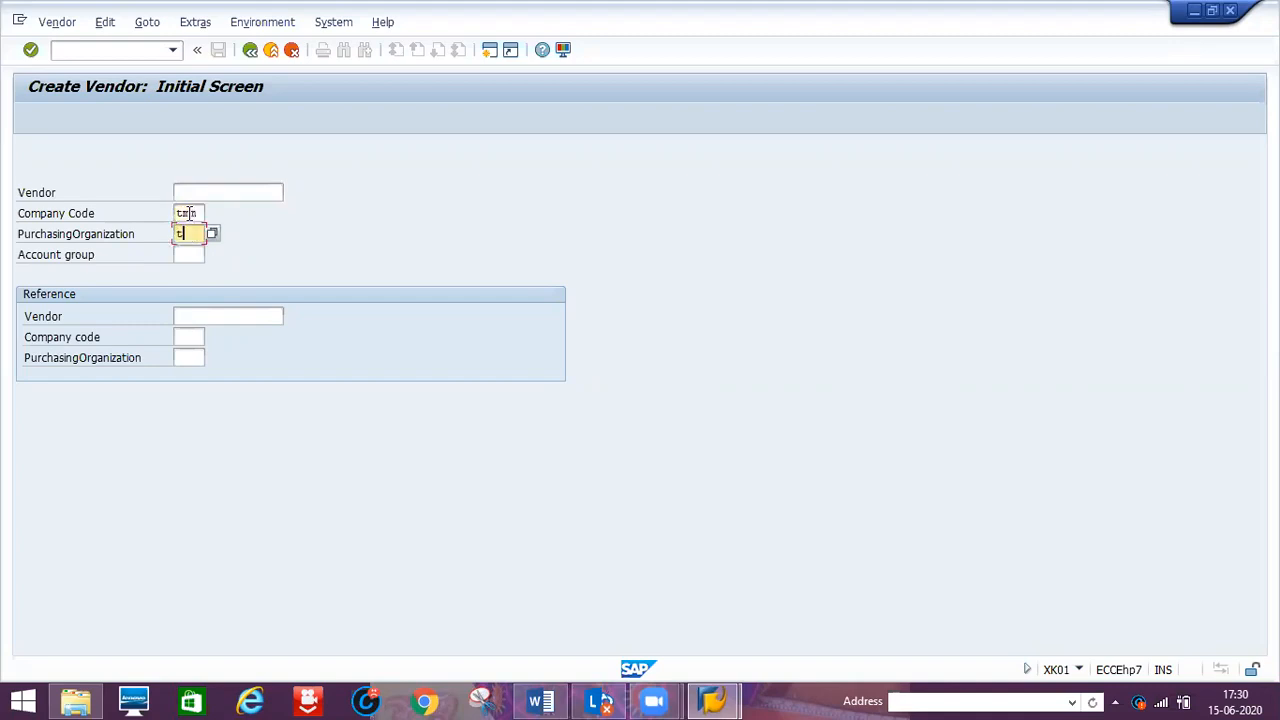
type("mm")
Check the standard vendor account group in the Word notes and set the vendor's account group to 0001 in SAP.
left_click(187, 256)
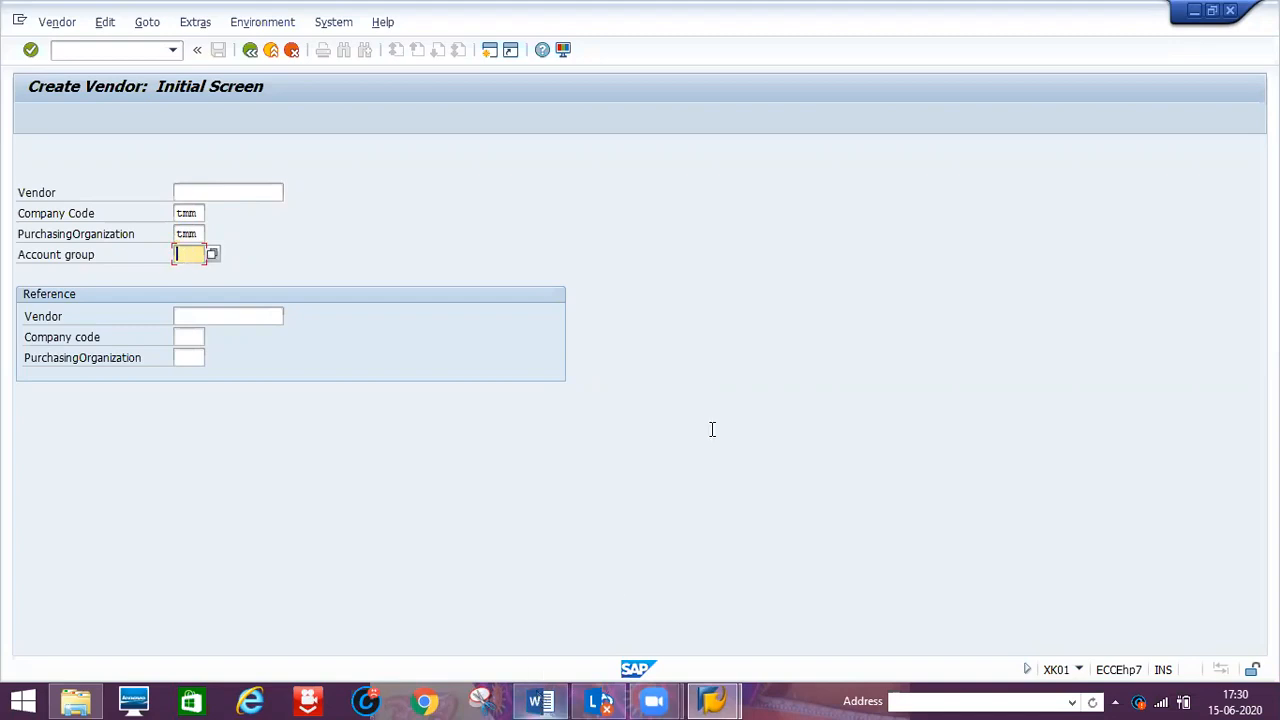
key("alt+Tab")
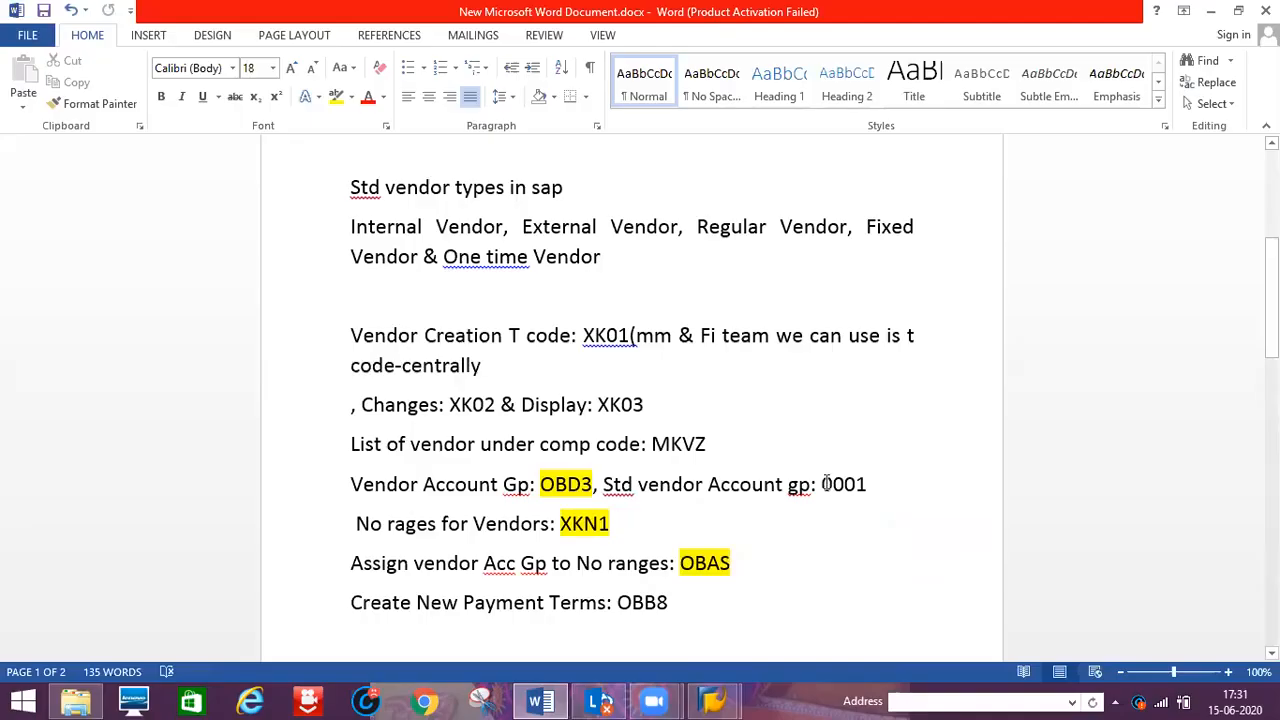
double_click(874, 484)
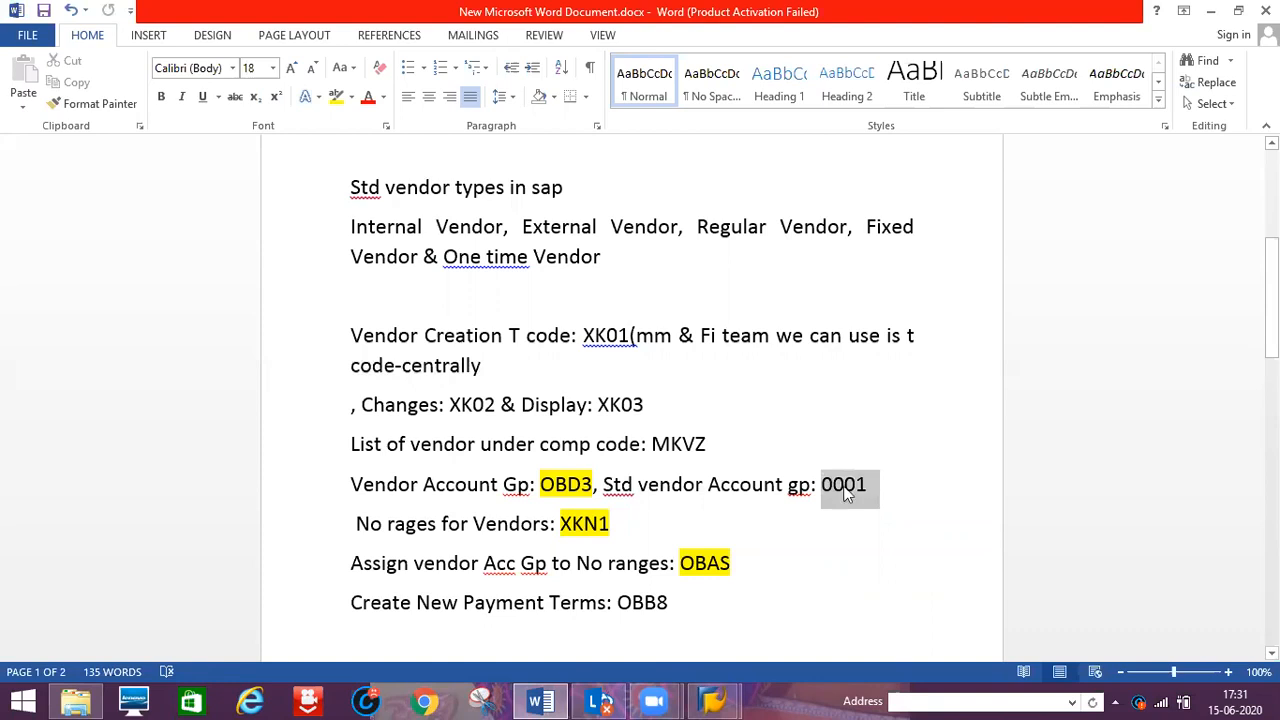
left_click(798, 455)
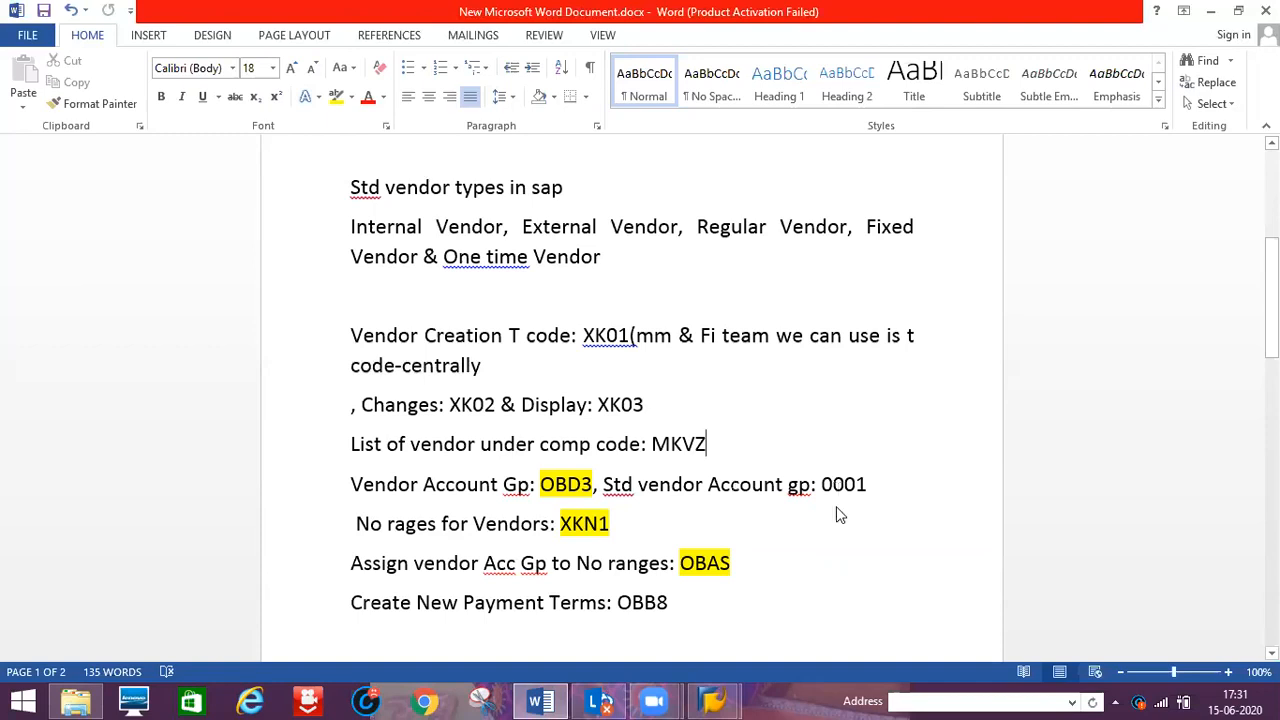
key("alt+Tab")
type("000")
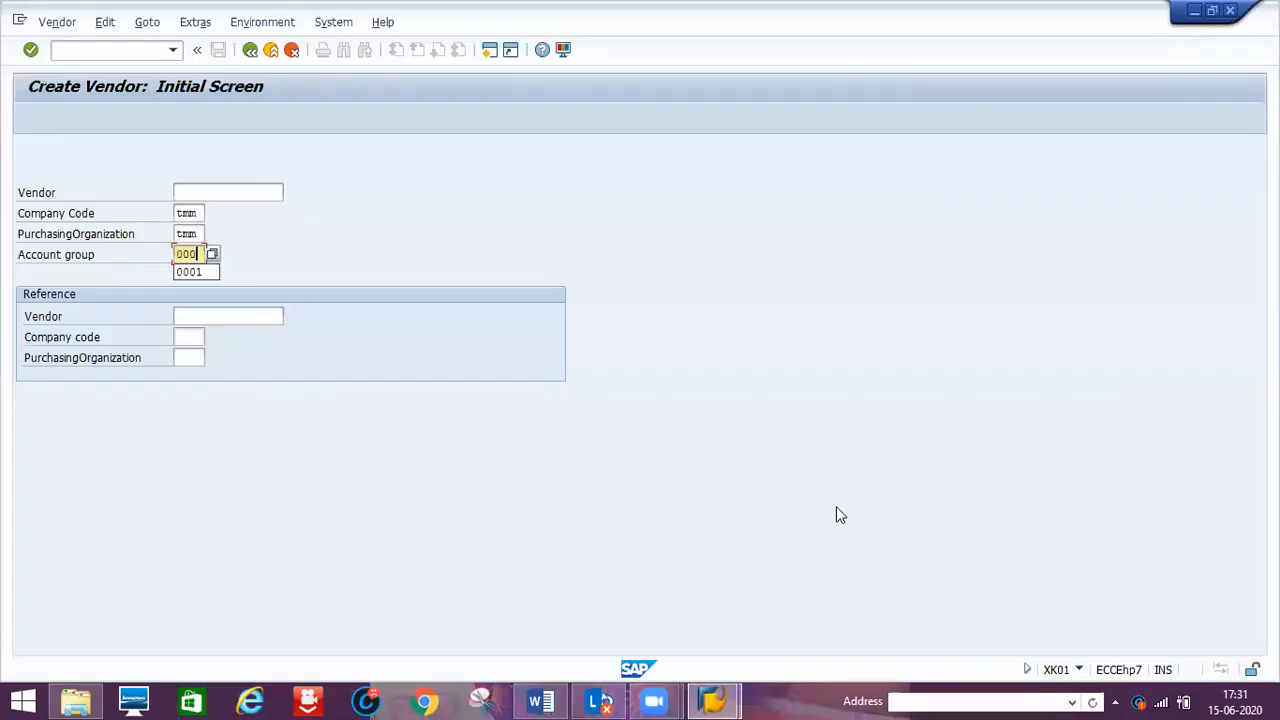
type("1")
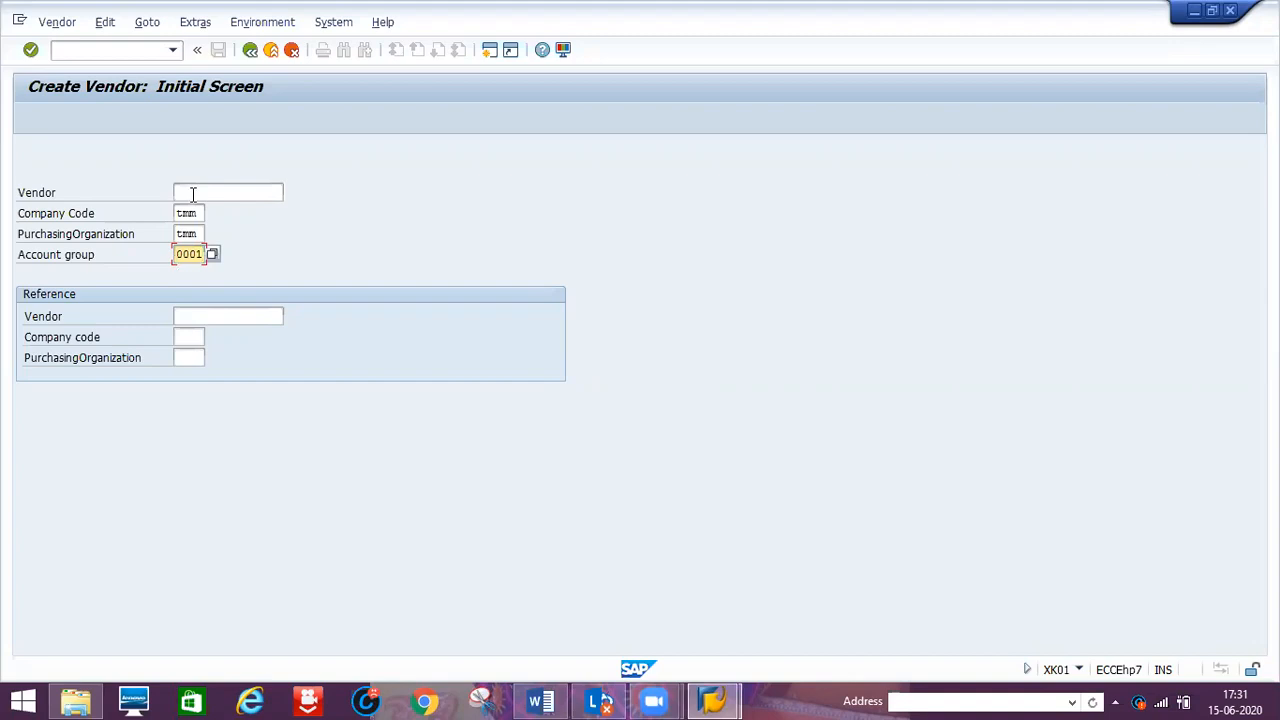
left_click(193, 194)
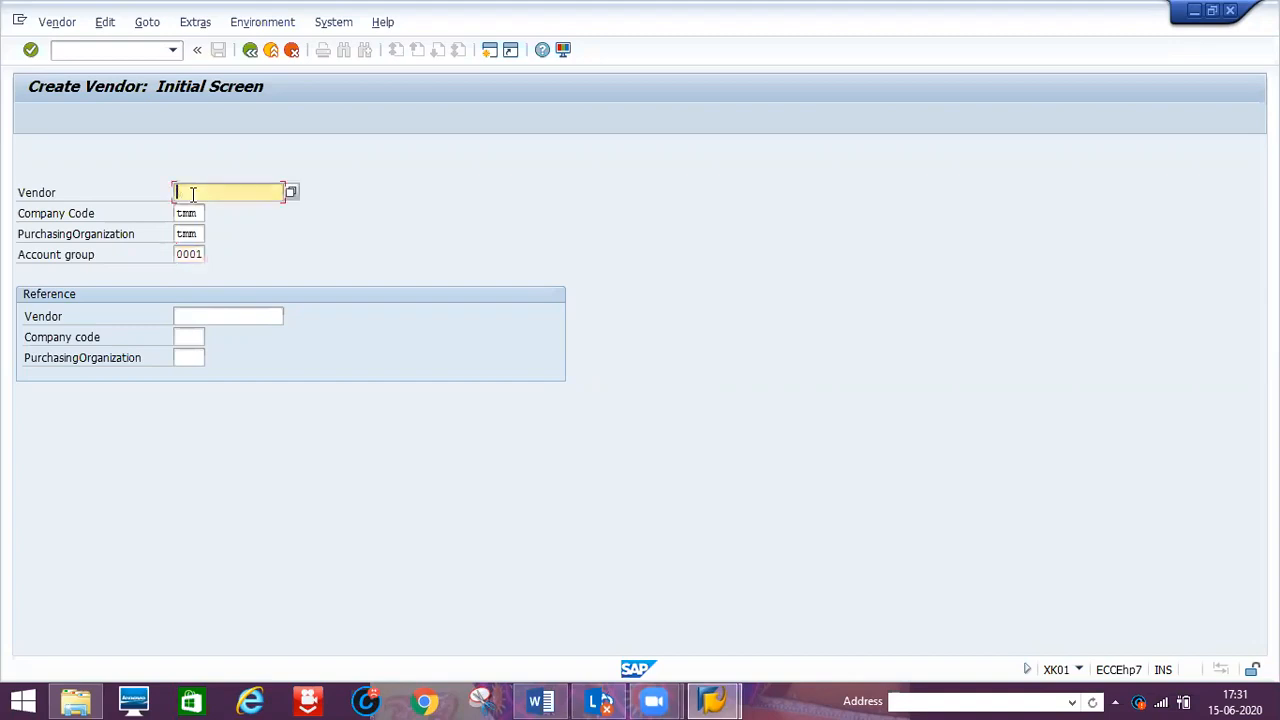
type("ahjhjj")
key("Return")
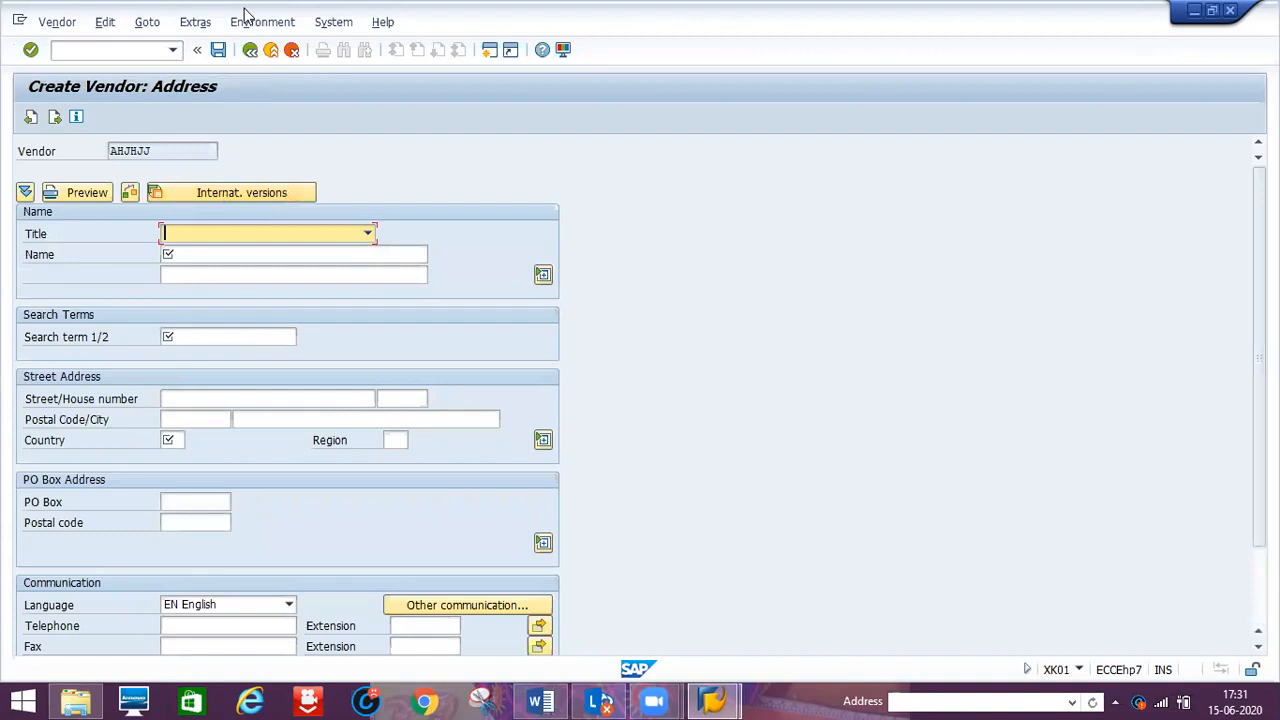
left_click(274, 51)
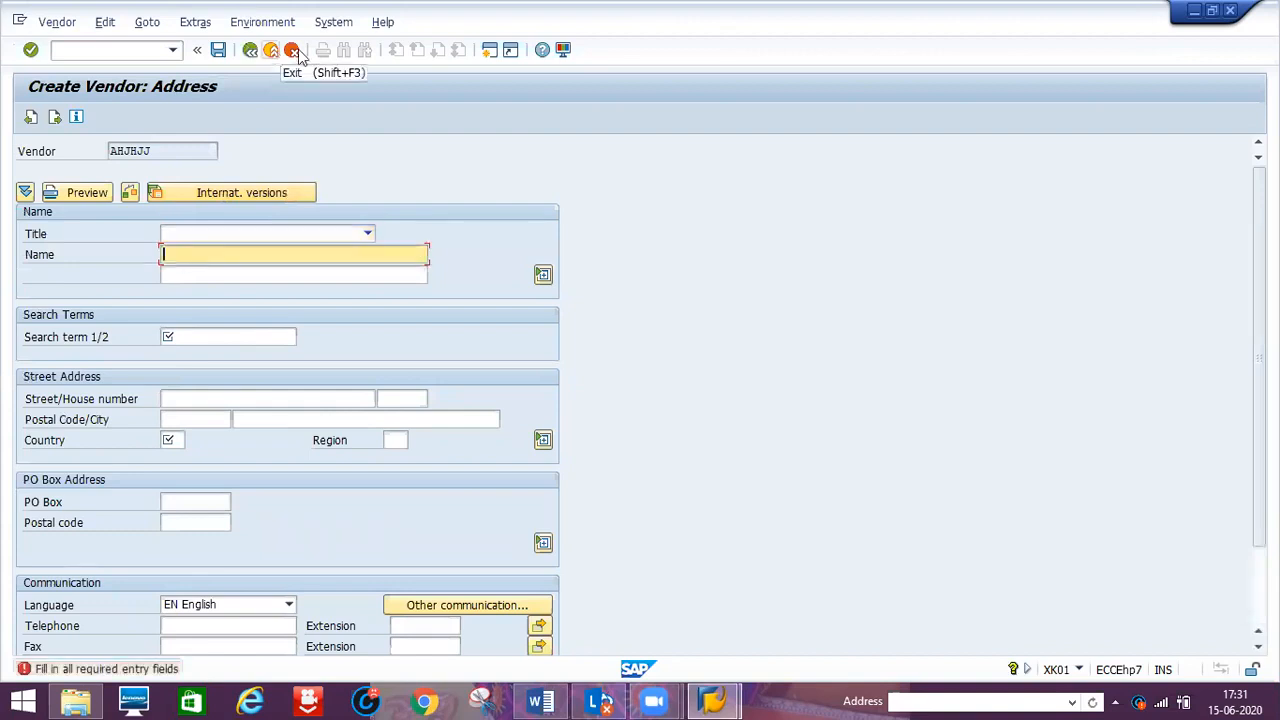
left_click(296, 52)
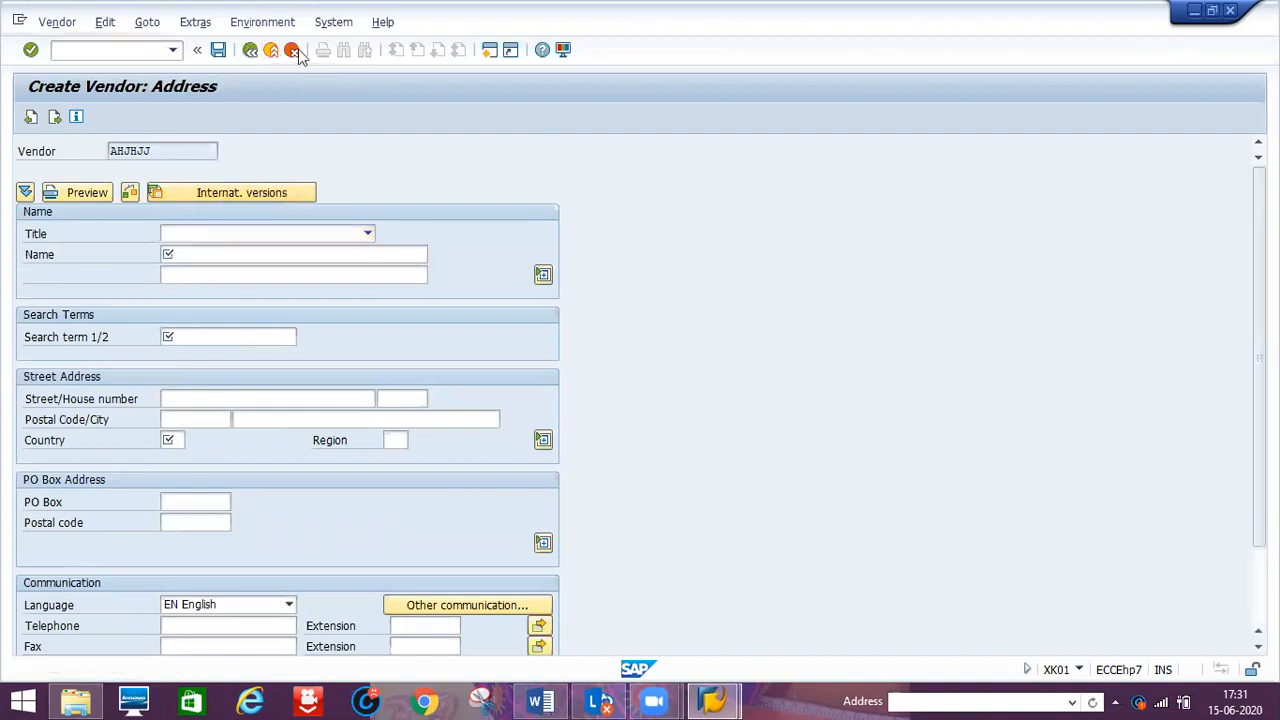
left_click(309, 390)
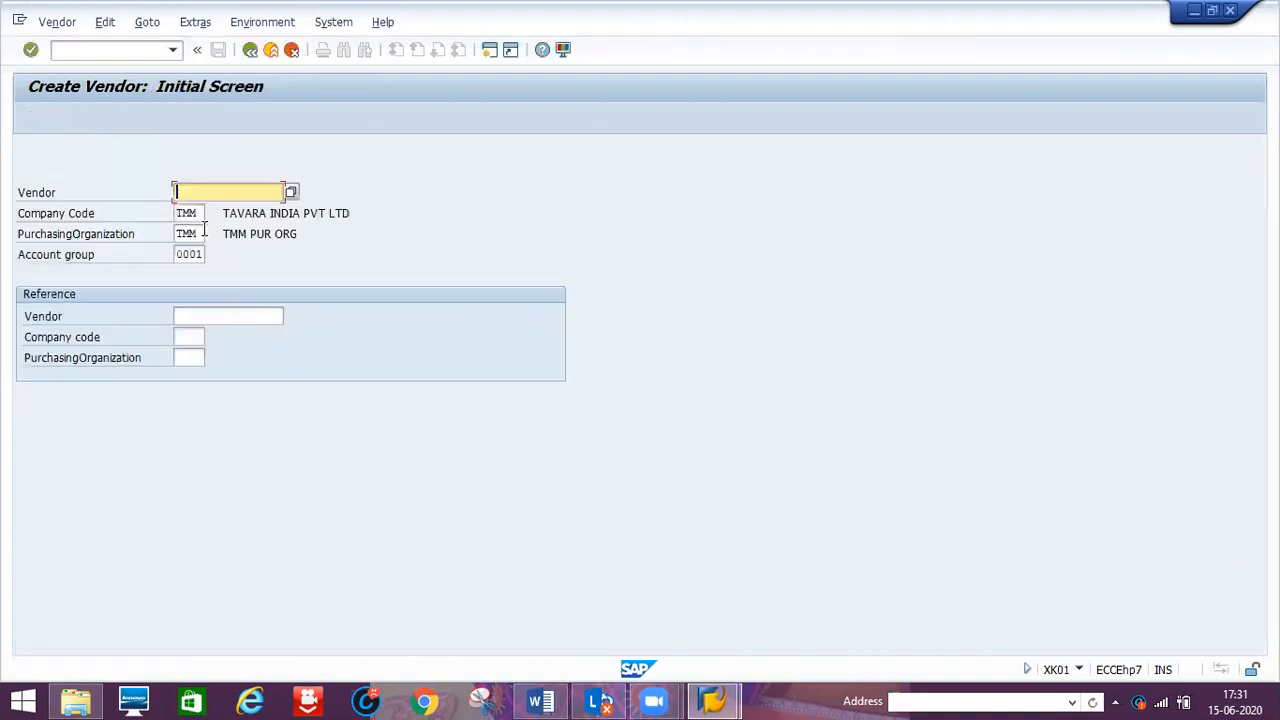
Enter tmm Vendor as the vendor, continue to its address screen, and consult the General Data note in Word.
type("tmm Vendor")
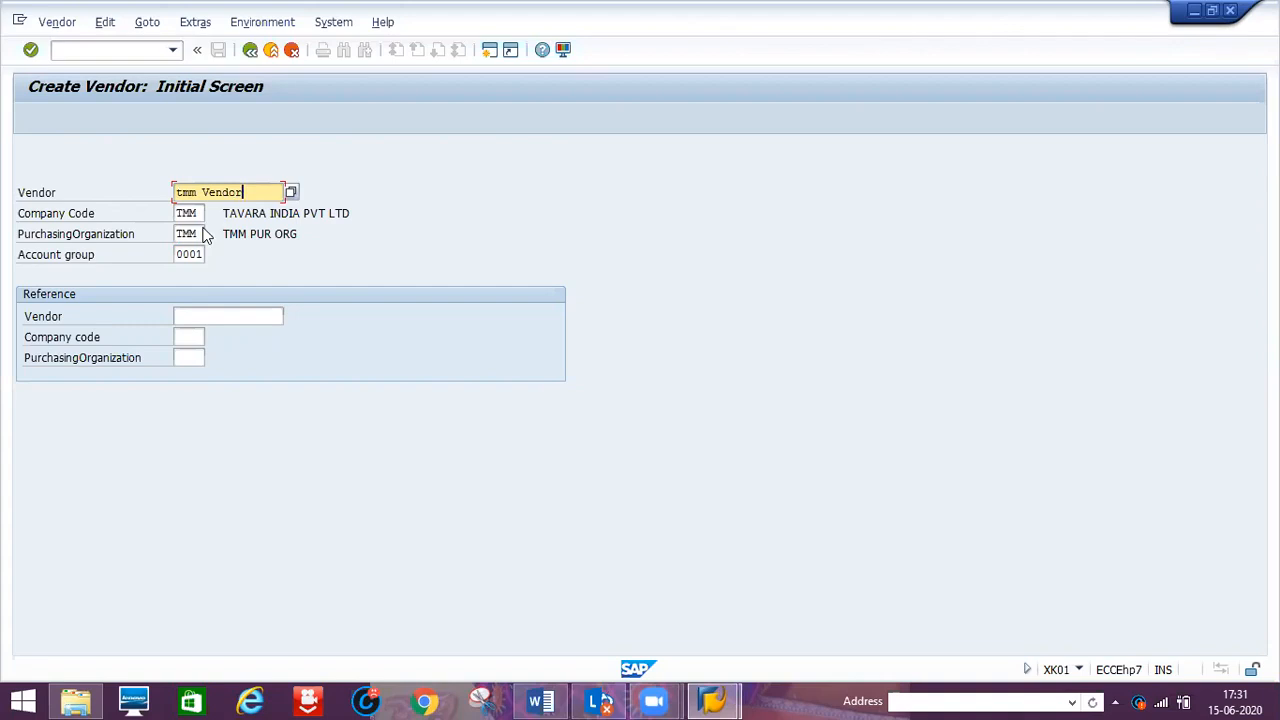
key("Return")
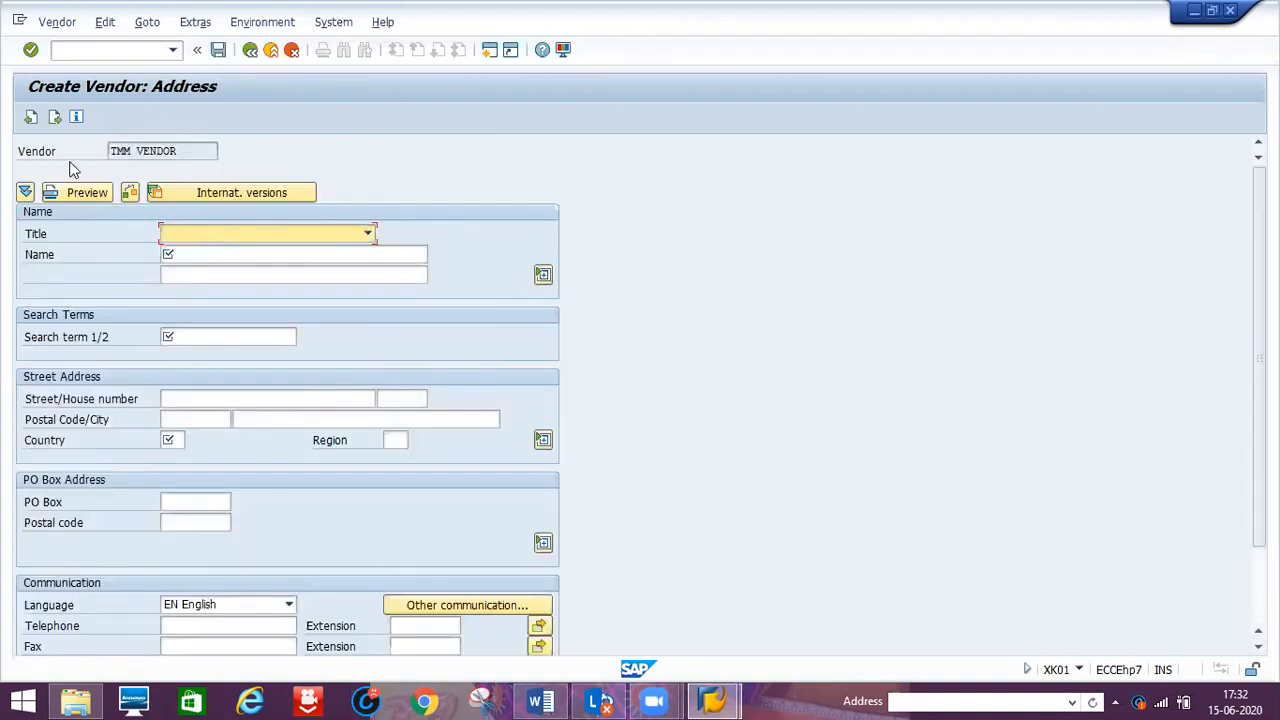
left_click(540, 700)
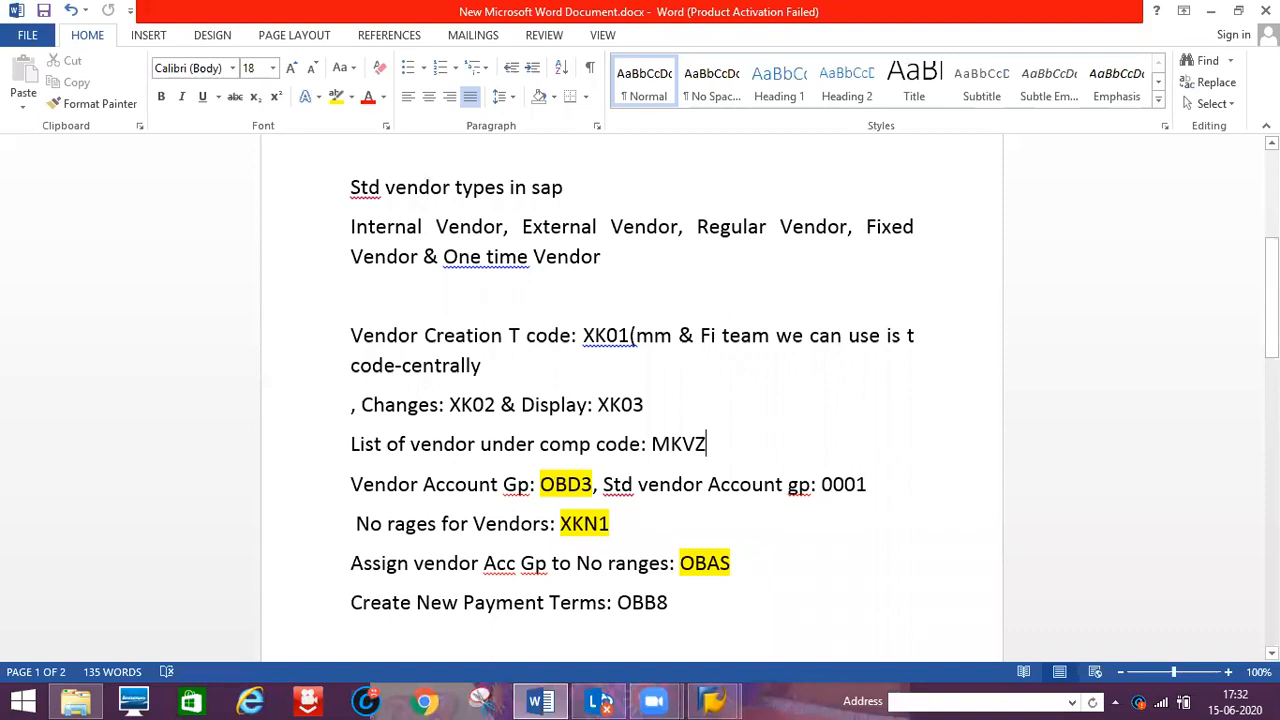
scroll(352, 374, "up", 5)
left_click_drag(351, 376, 381, 376)
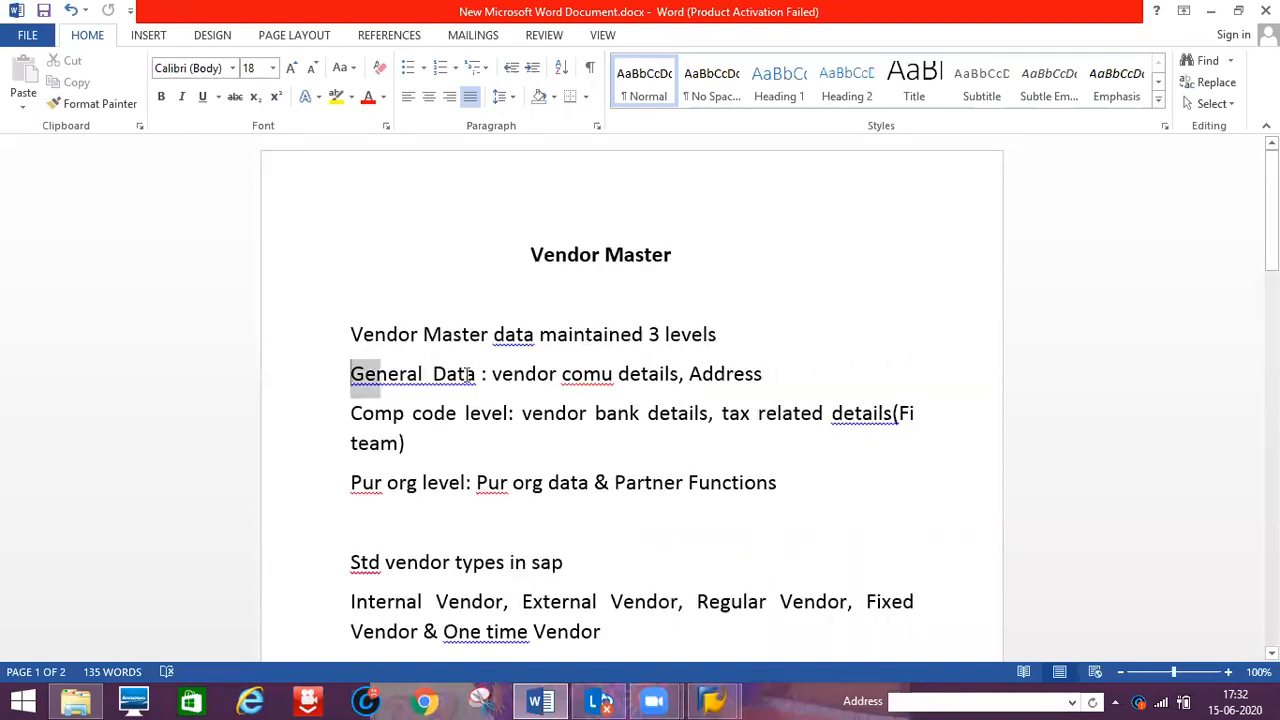
left_click_drag(611, 389, 611, 389)
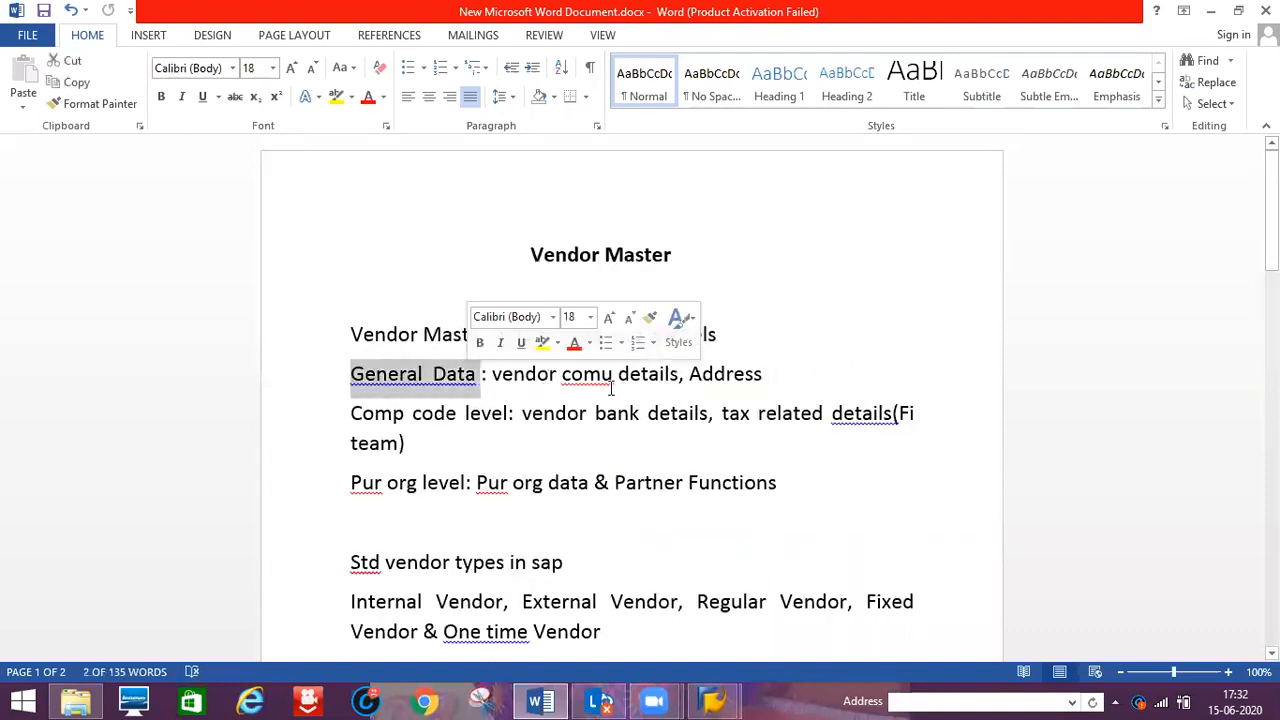
Return to SAP, set the vendor's title to Company, and enter TMM Vendor as both name and search term.
key("alt+Tab")
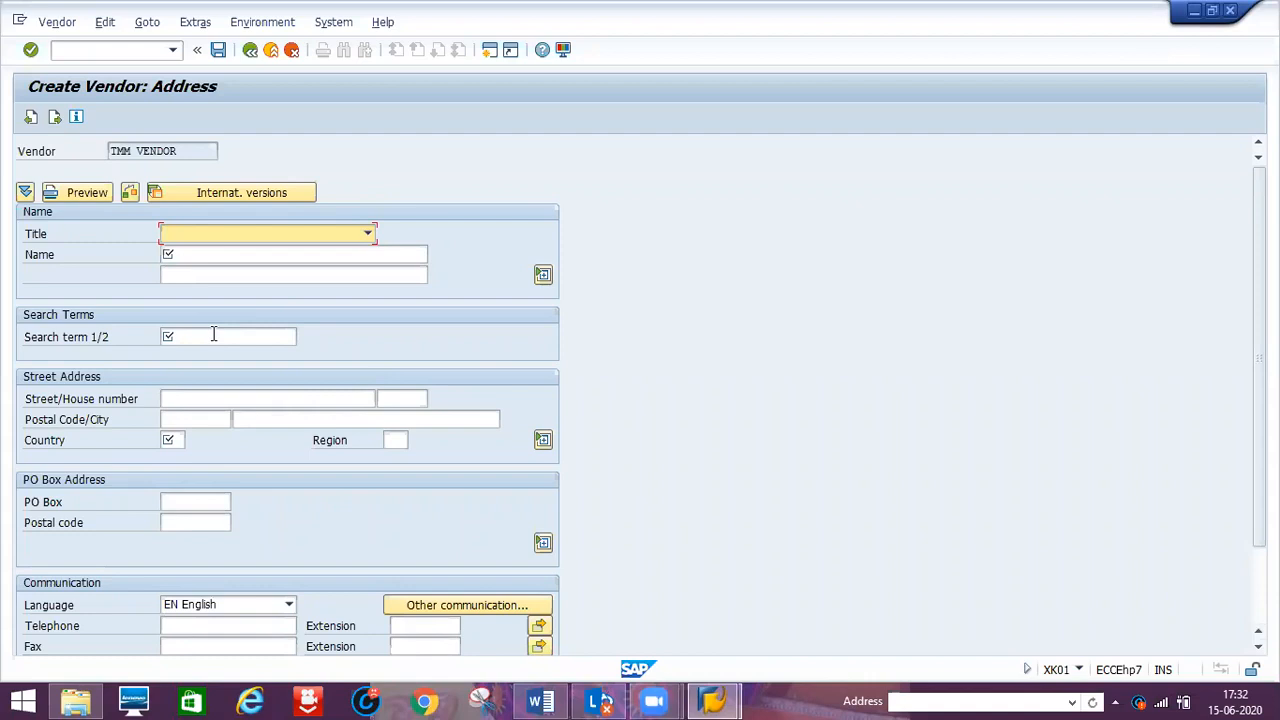
key("c")
key("Tab")
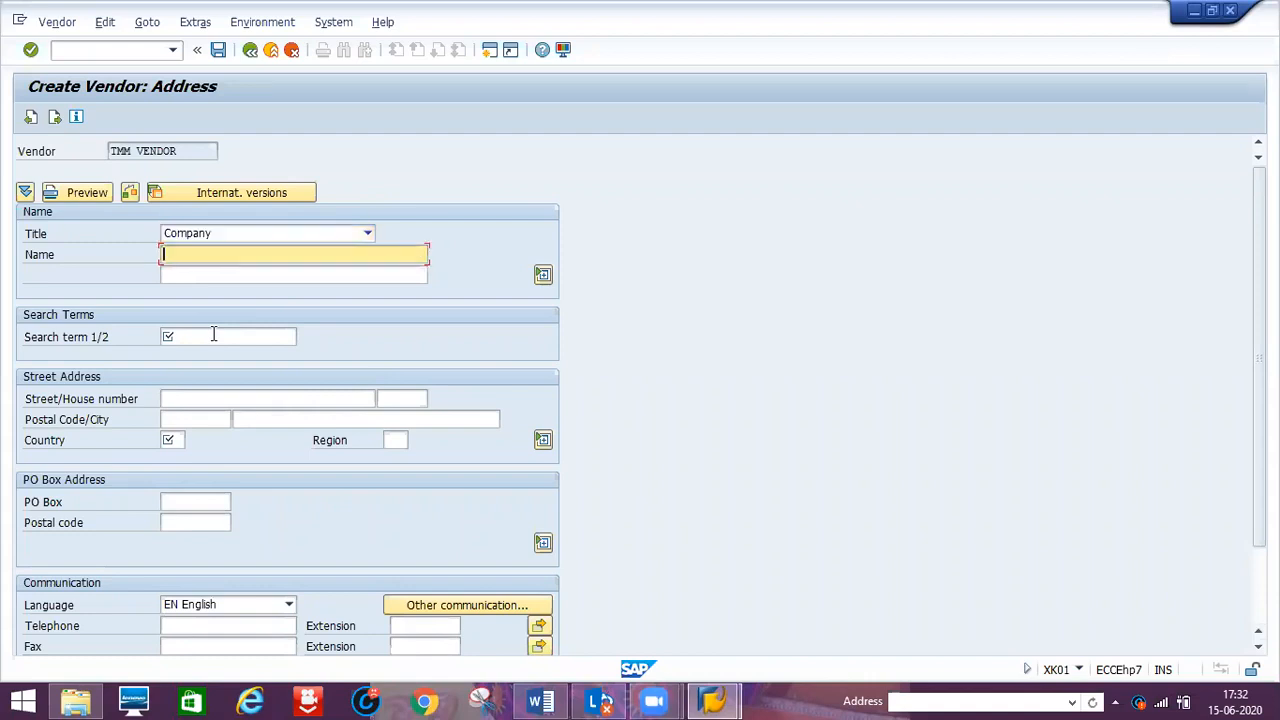
type("TMM Vendor")
key("Tab")
left_click(213, 336)
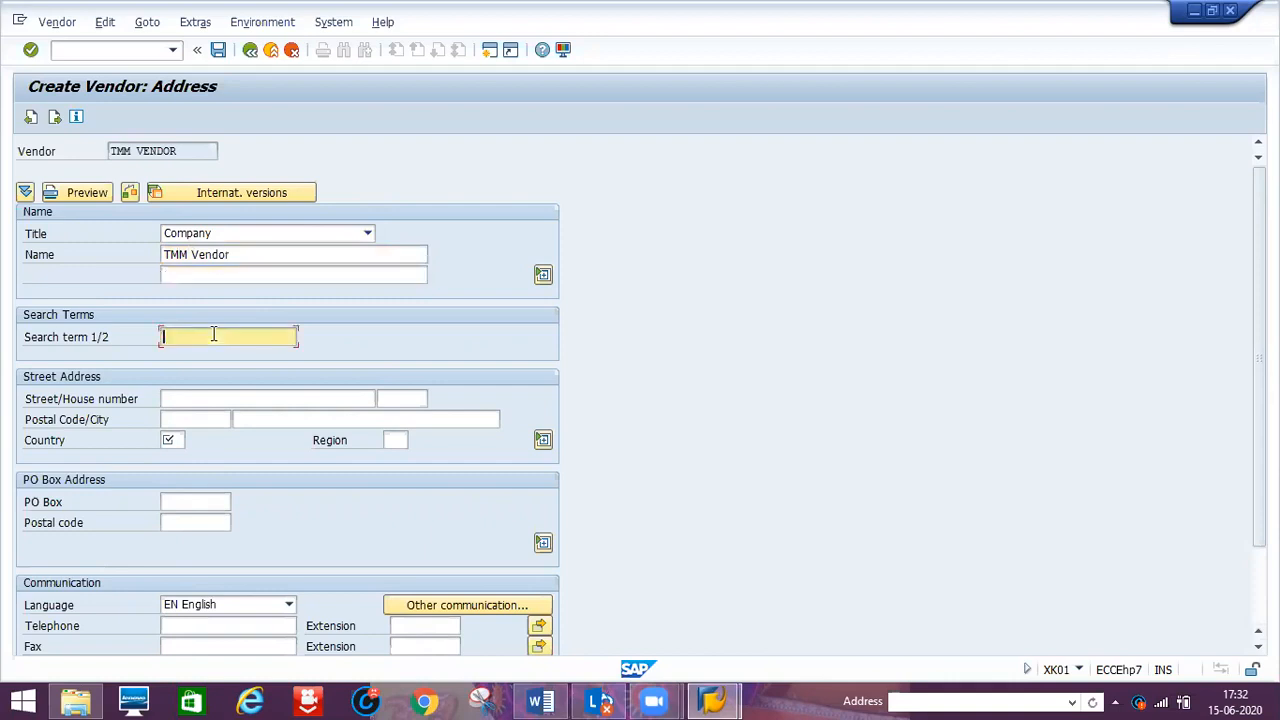
type("TMM Vendor")
Set the vendor's city to bangalore and country to in, and compare the address screen with the General Data note in Word.
left_click(242, 419)
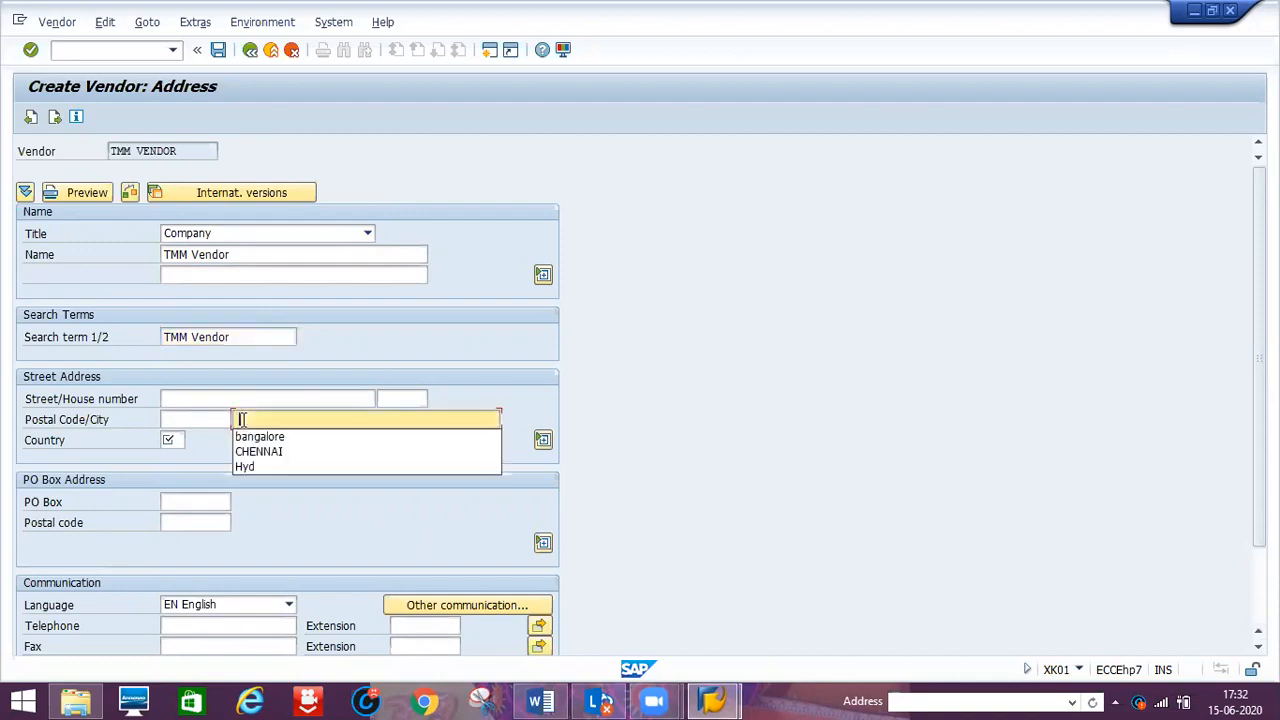
key("Down")
key("Return")
type("in")
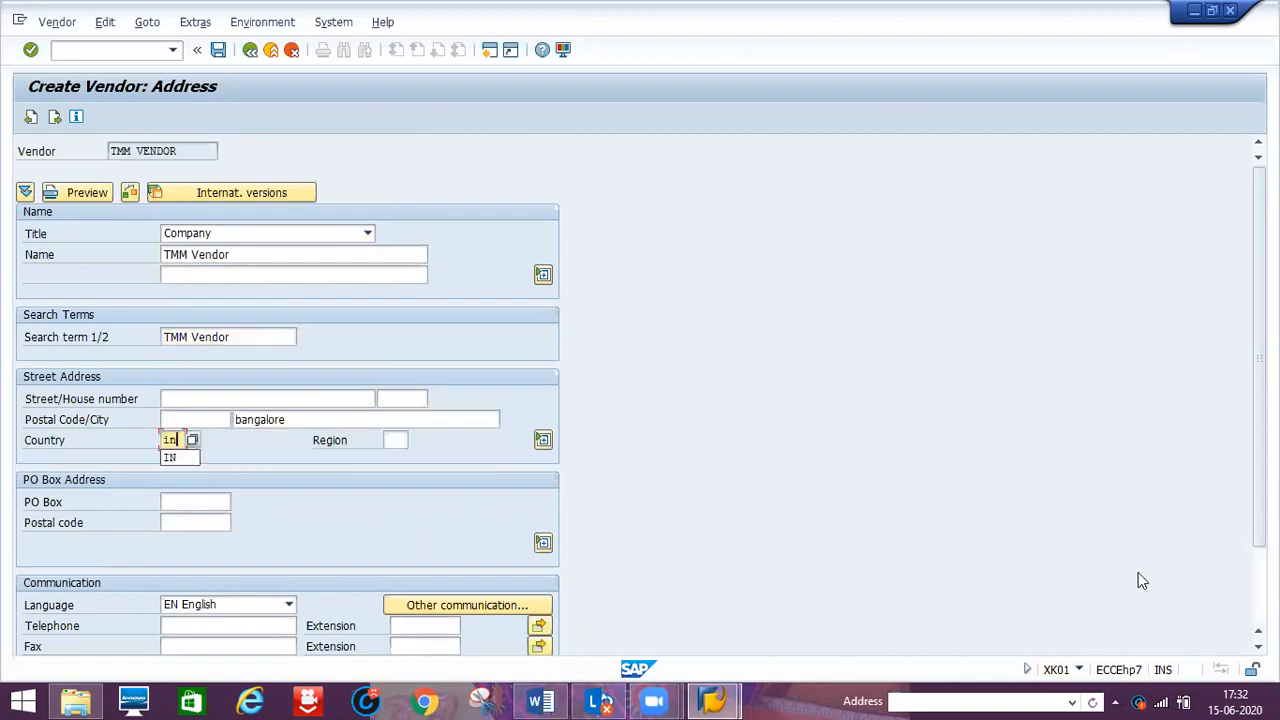
scroll(378, 503, "down", 3)
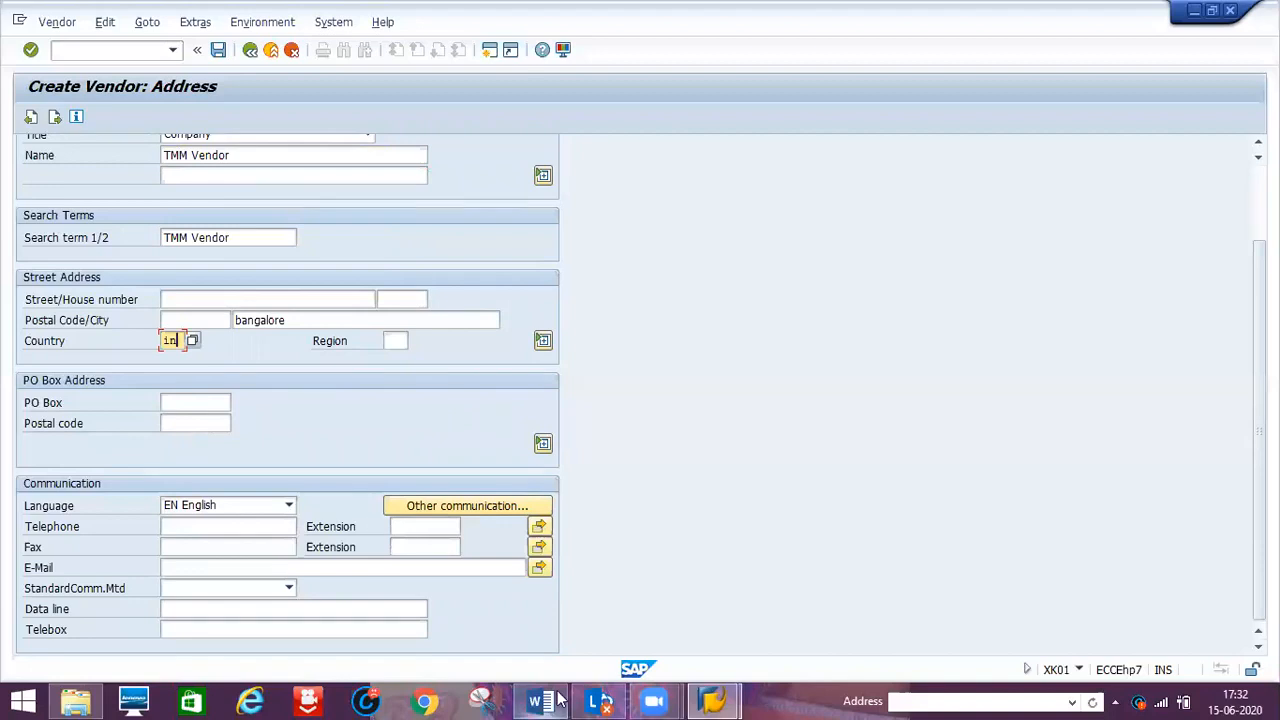
key("alt+Tab")
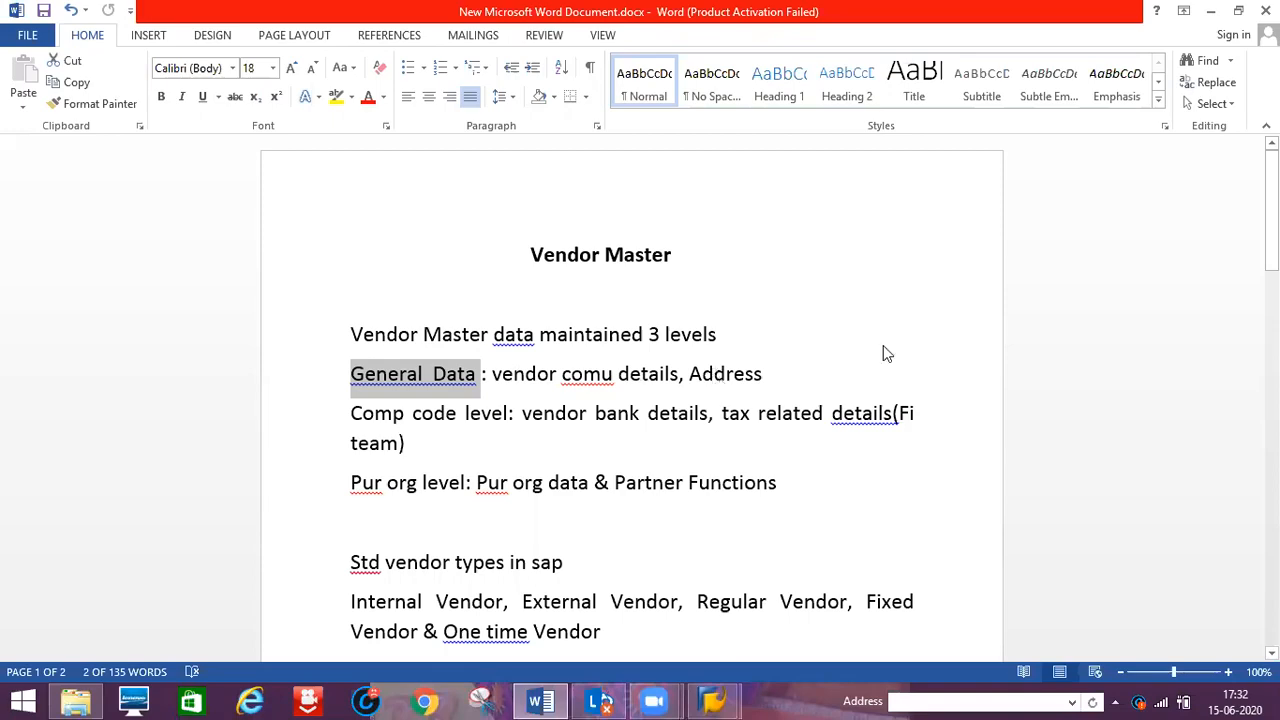
key("alt+Tab")
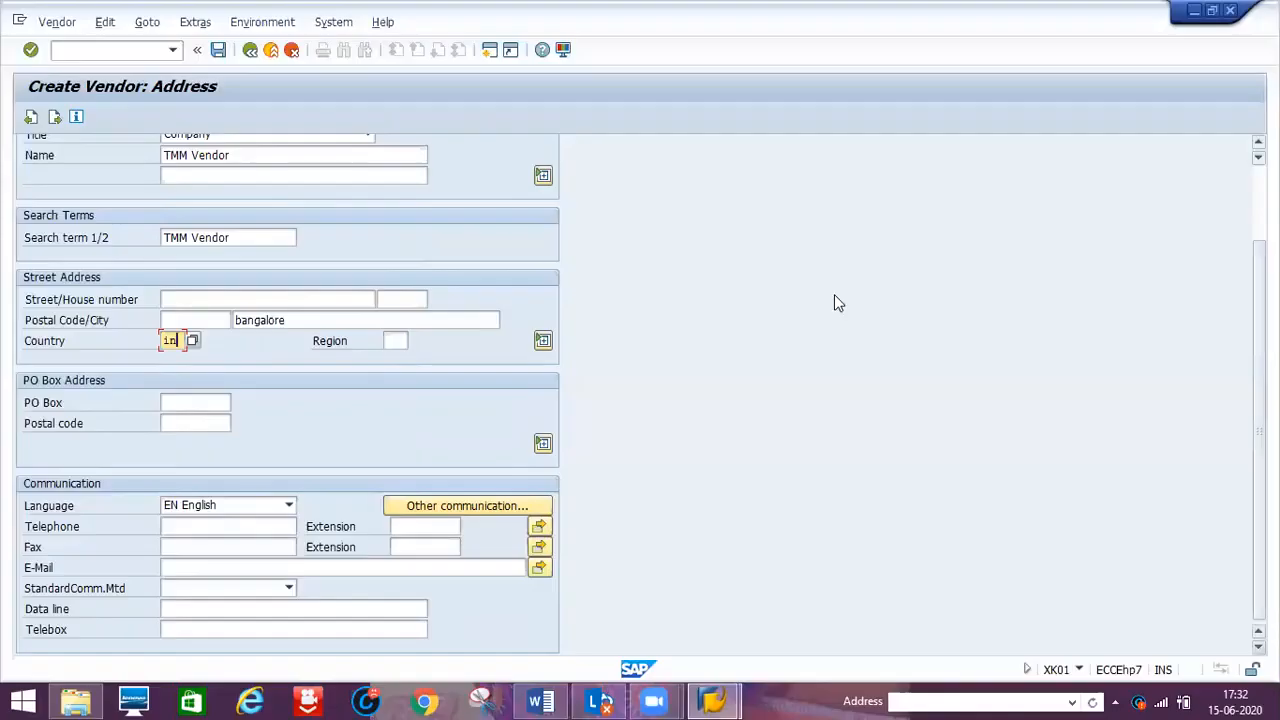
Accept the vendor's address data and continue past the control screen to the payment transactions.
scroll(742, 392, "up", 3)
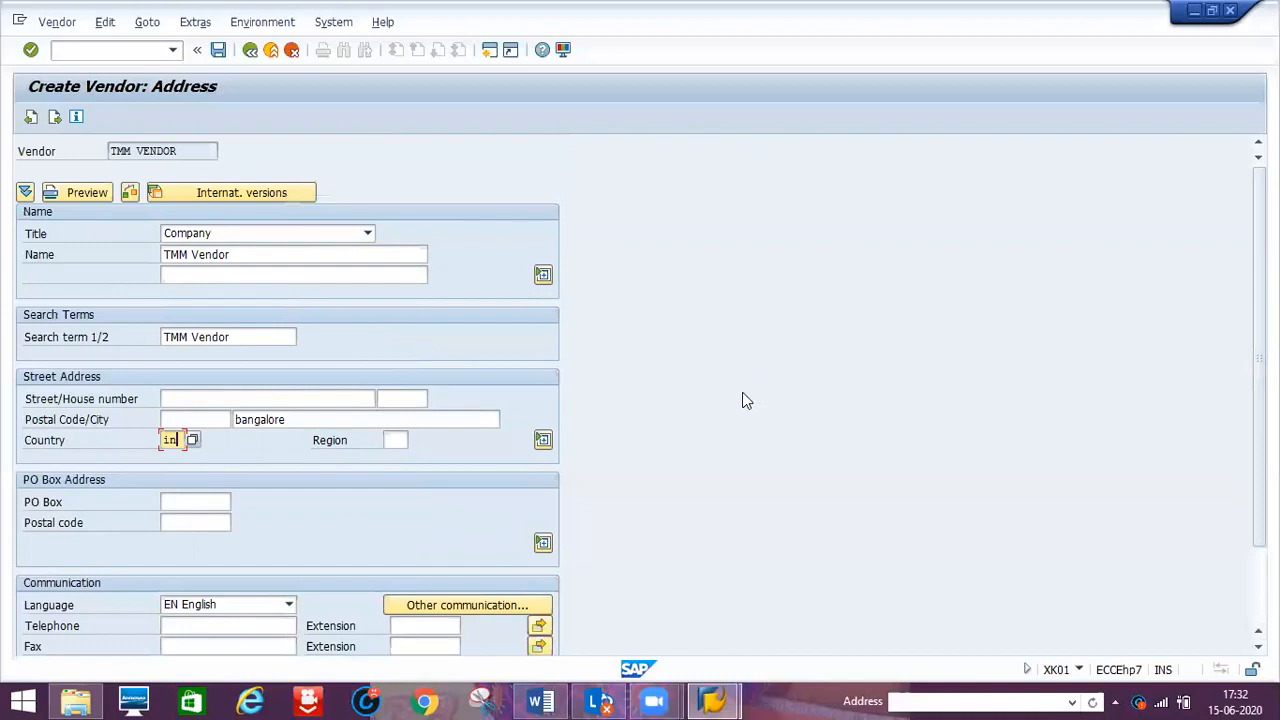
key("Return")
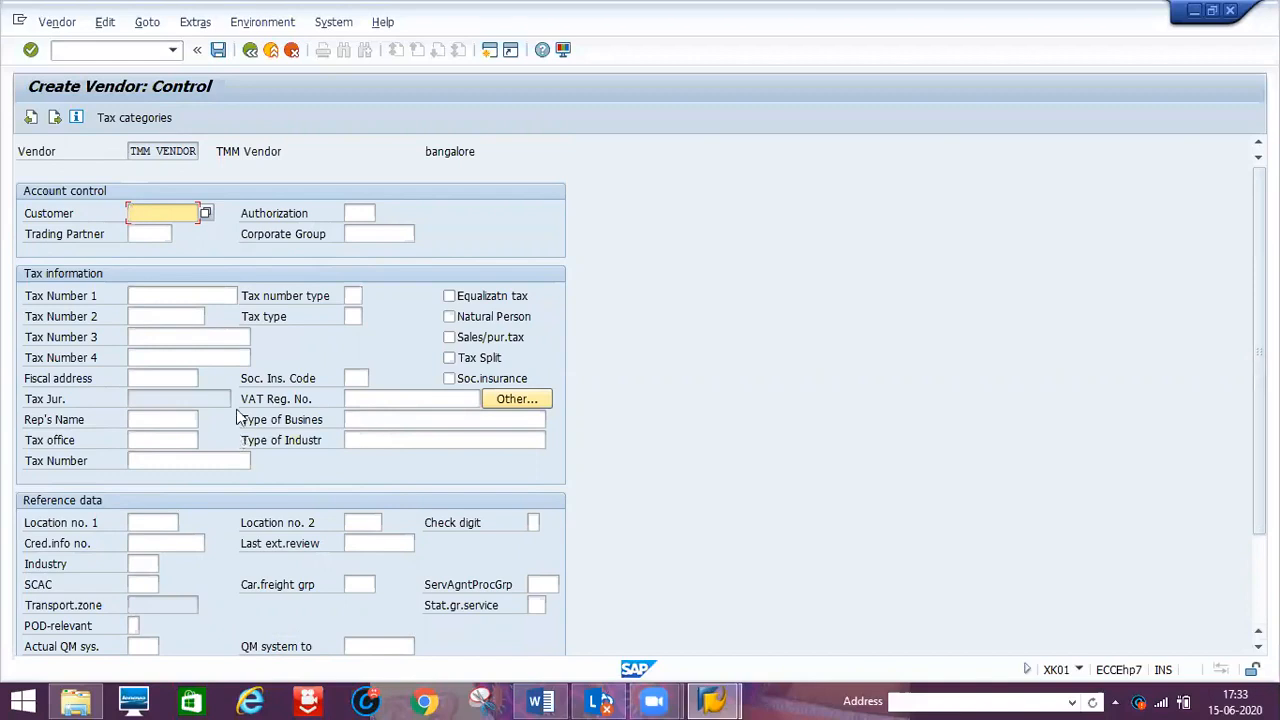
key("Return")
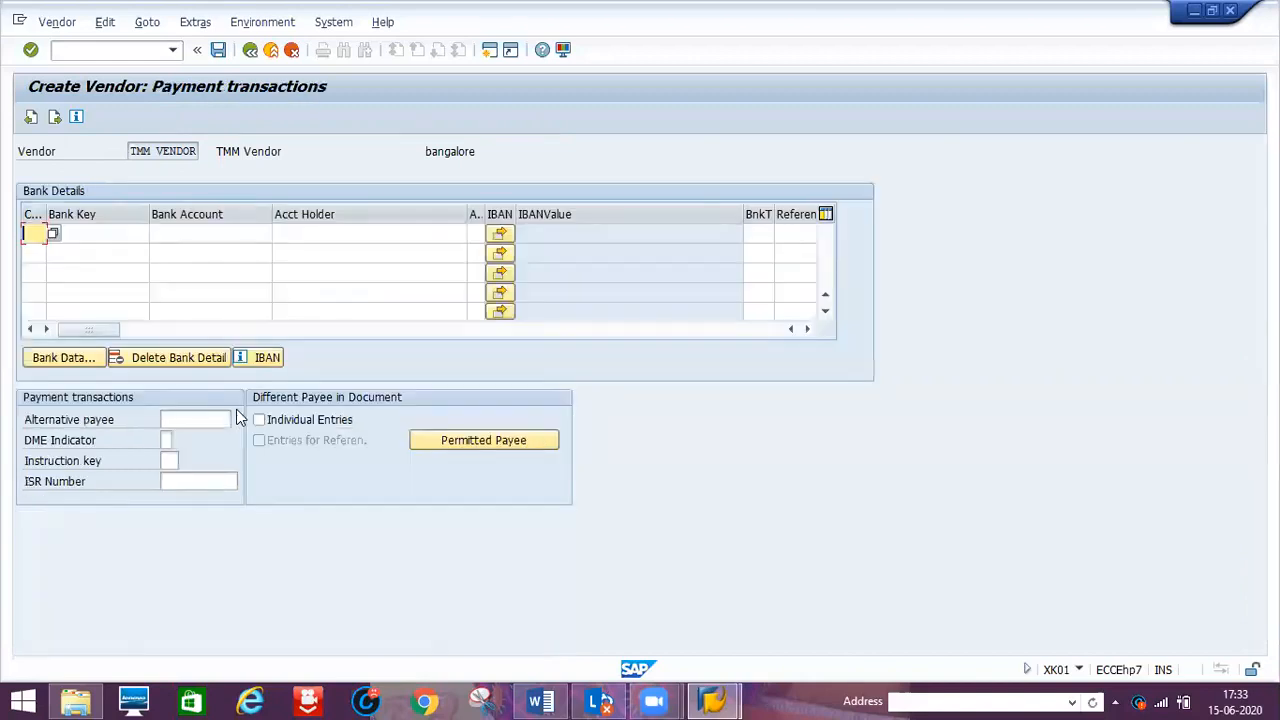
Review the bank details columns of the payment transactions, from bank key and bank account through to name of bank.
left_click(99, 234)
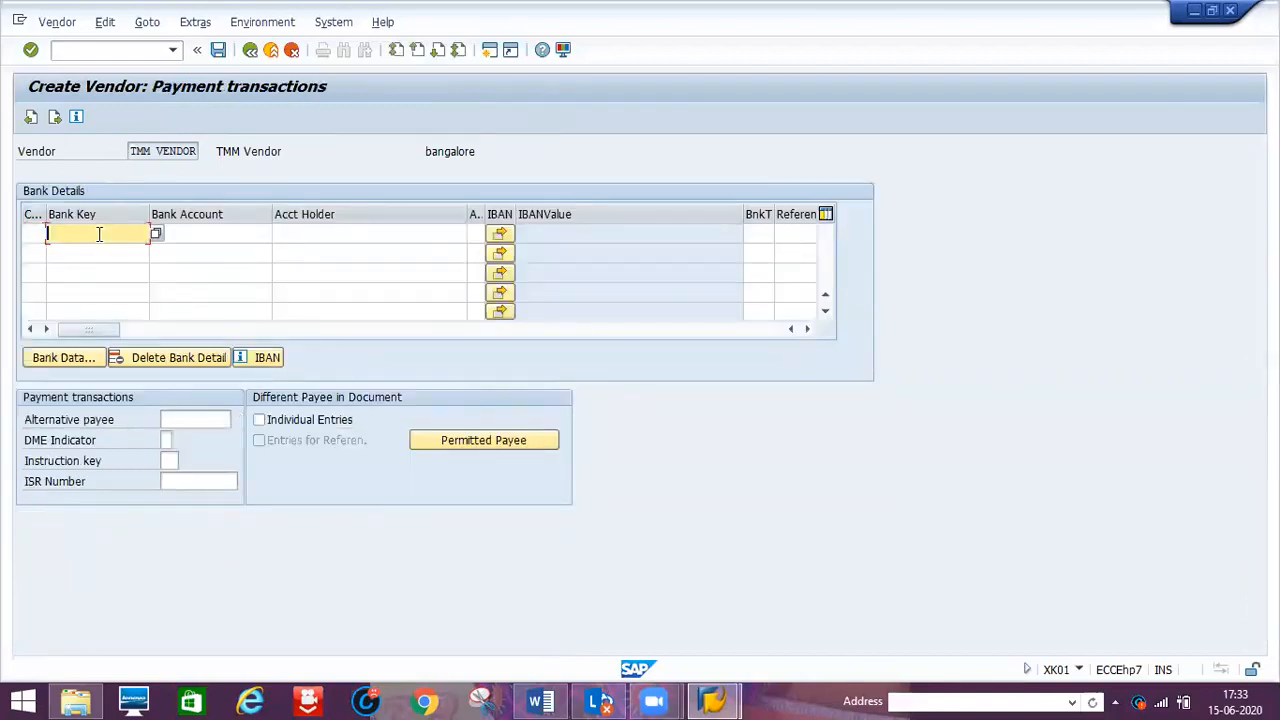
key("Tab")
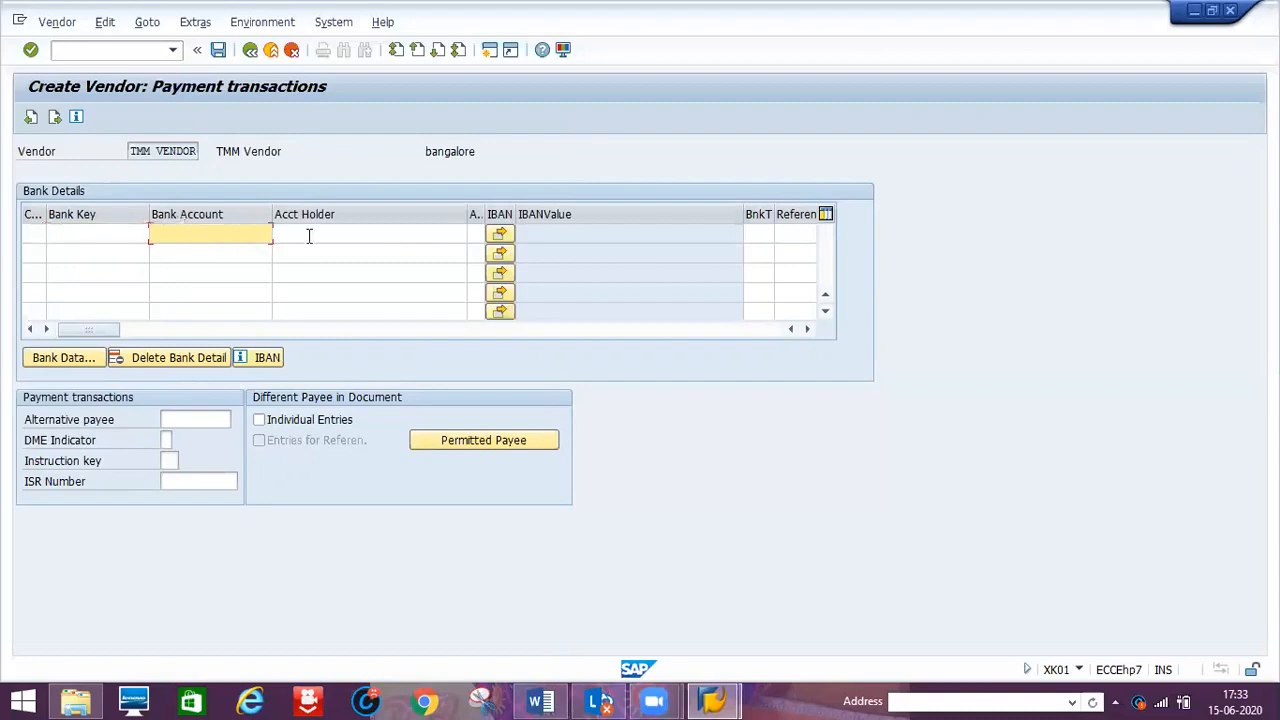
key("Tab")
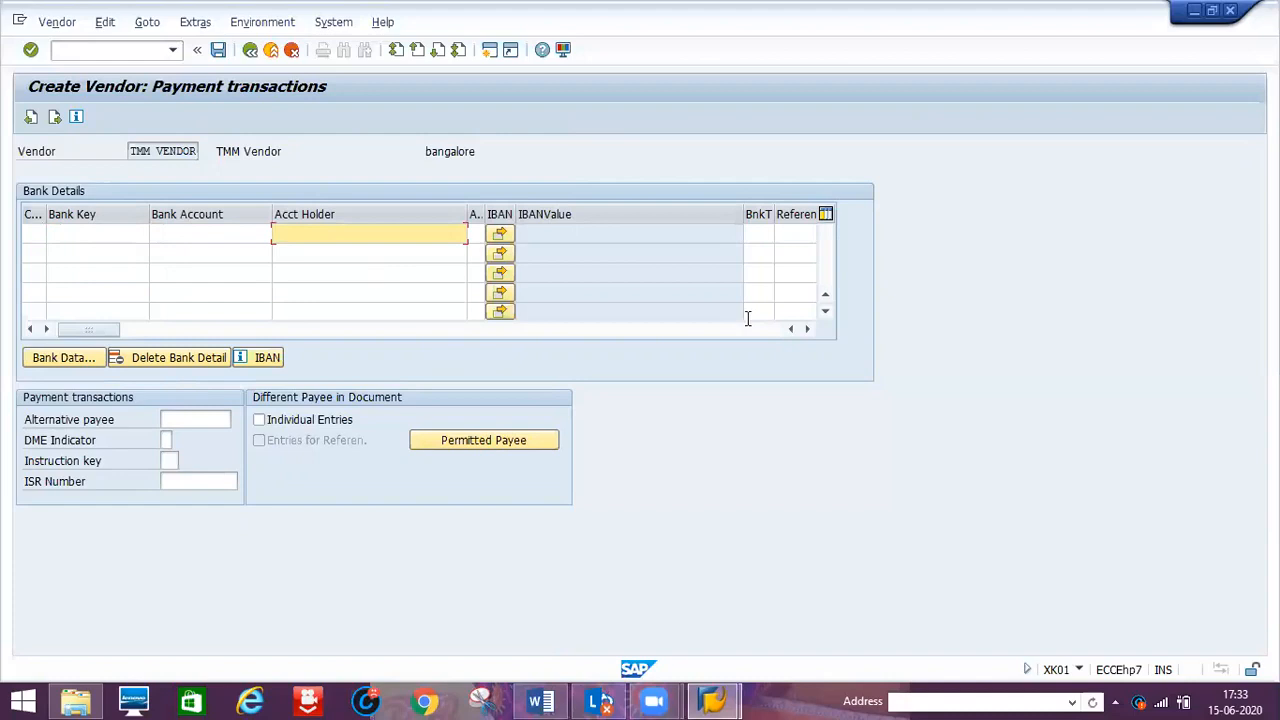
left_click(809, 330)
left_click(809, 330)
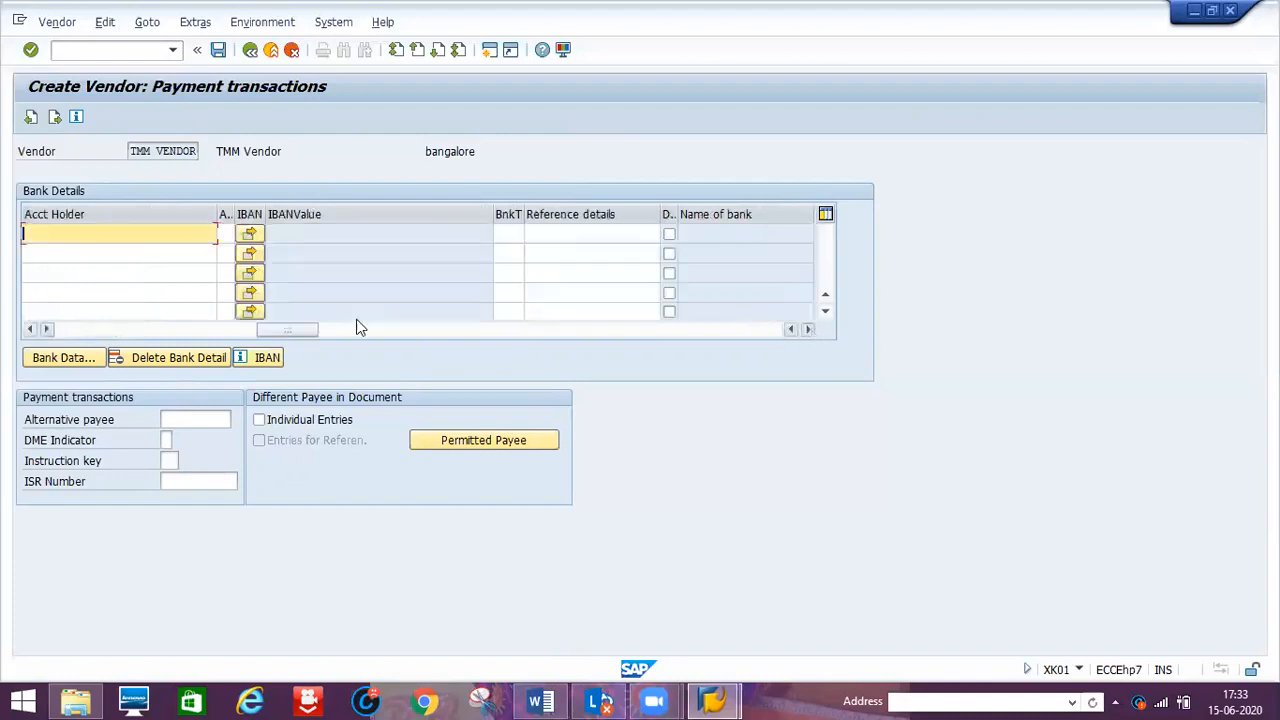
left_click(62, 330)
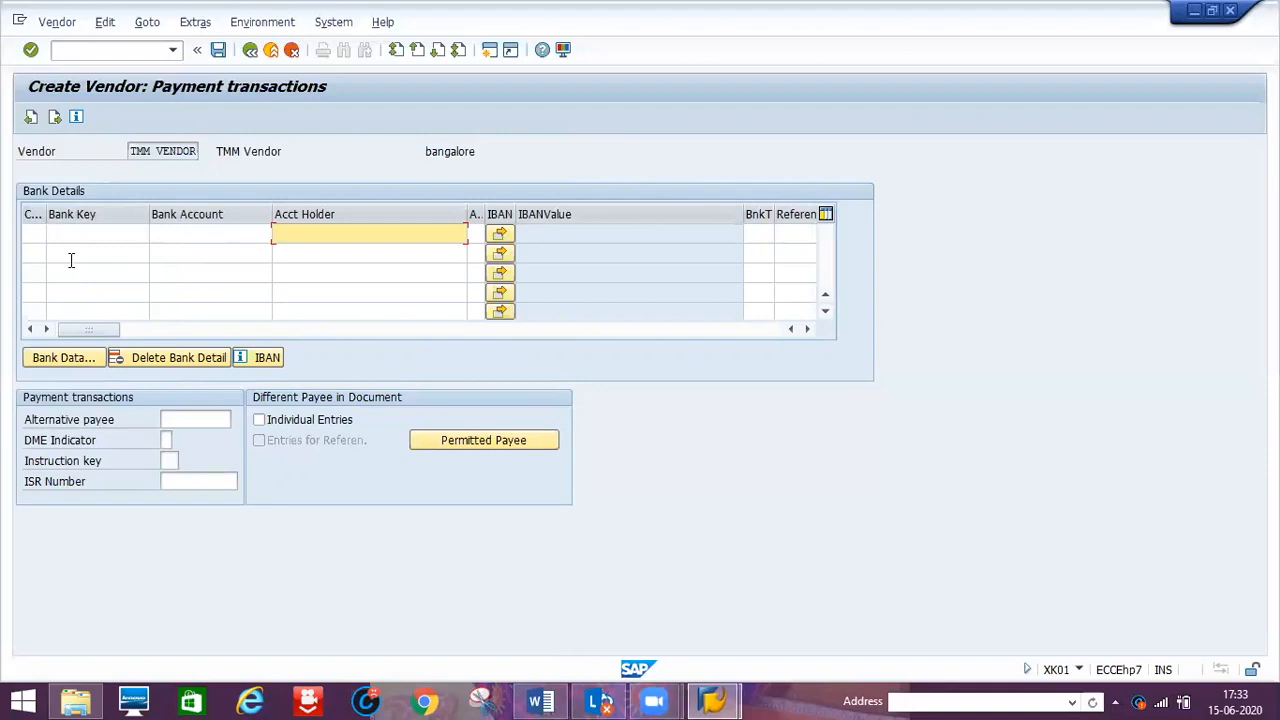
Continue to the accounting information, then set the reconciliation account to 151000 and the cash management group to A1 (Domestic payments).
key("Return")
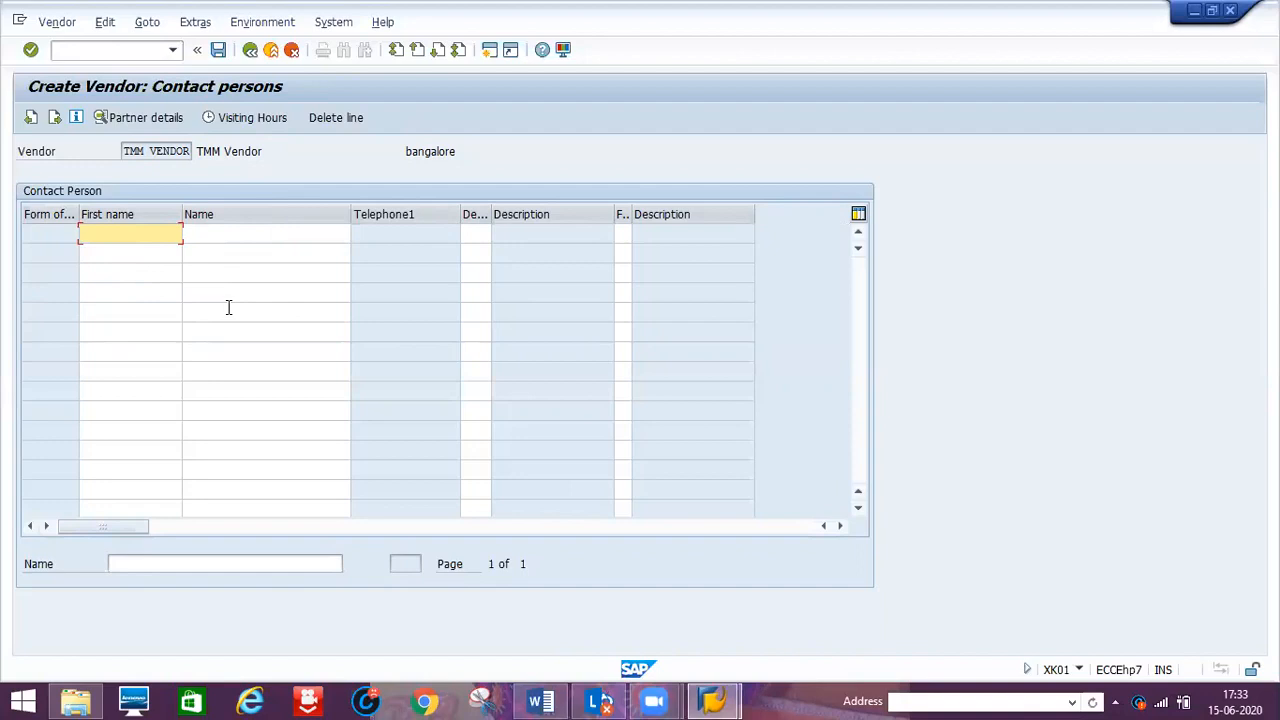
key("Return")
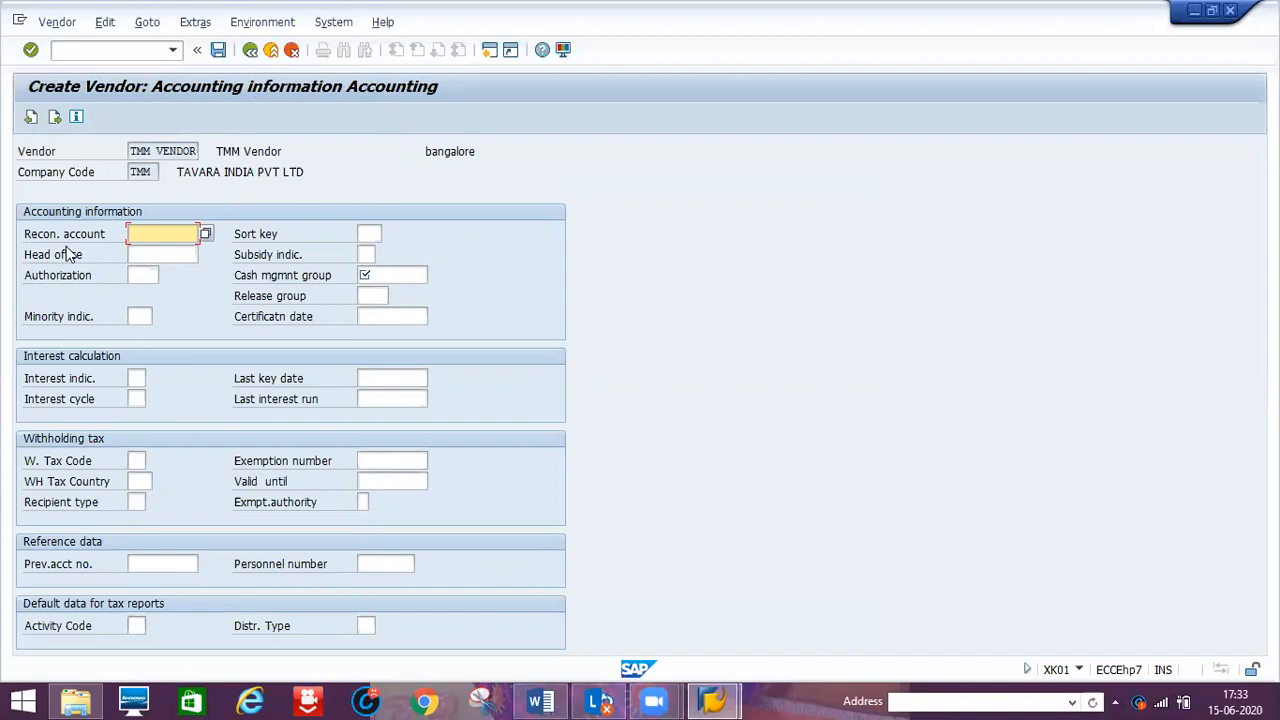
type("151")
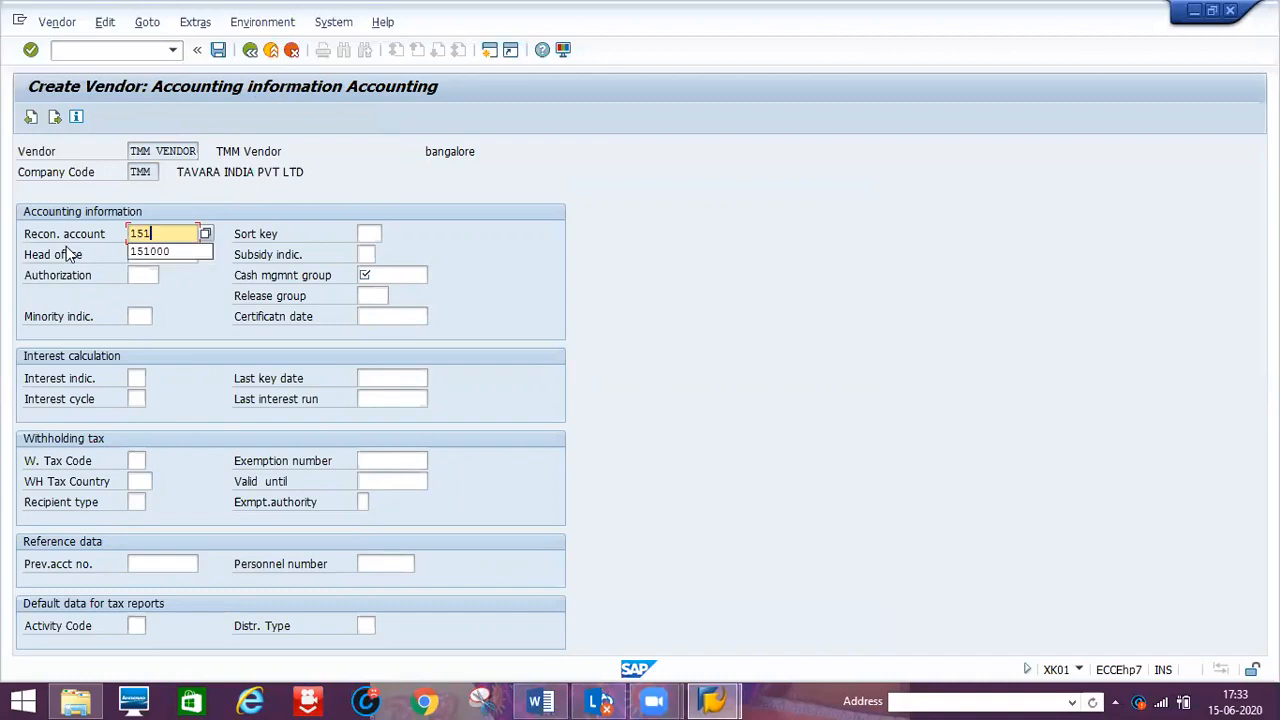
type("000")
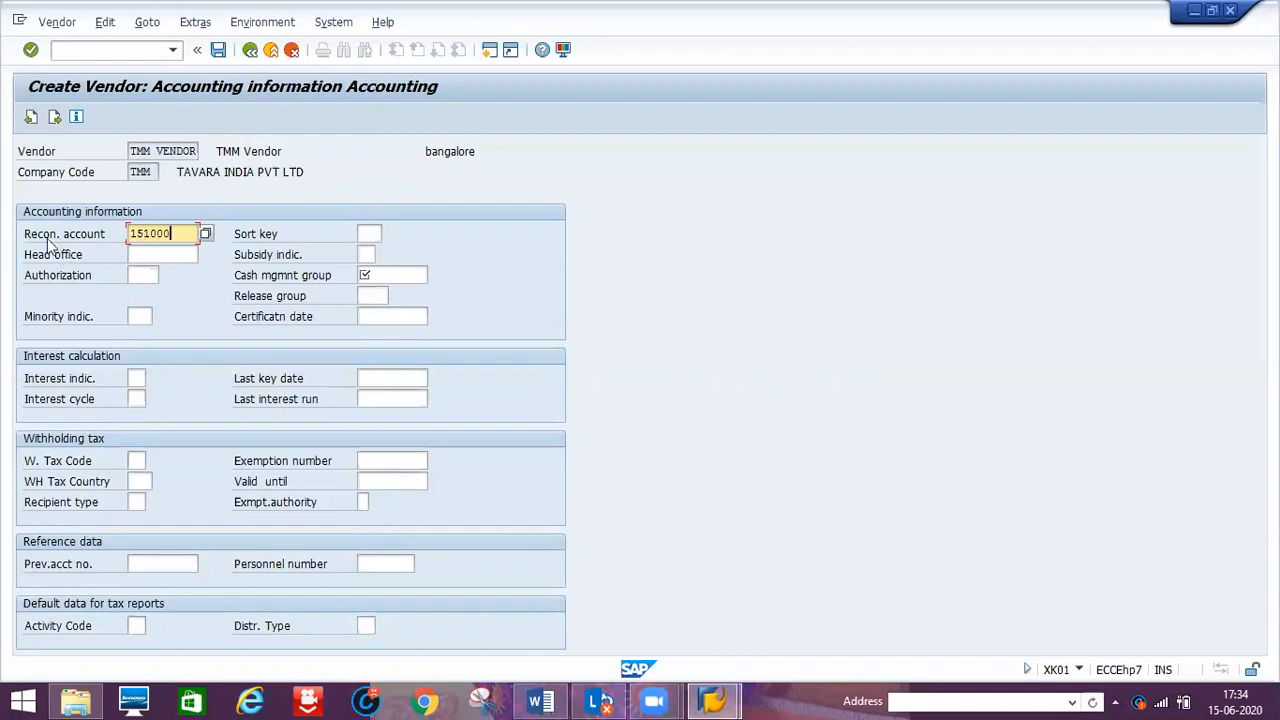
left_click(378, 276)
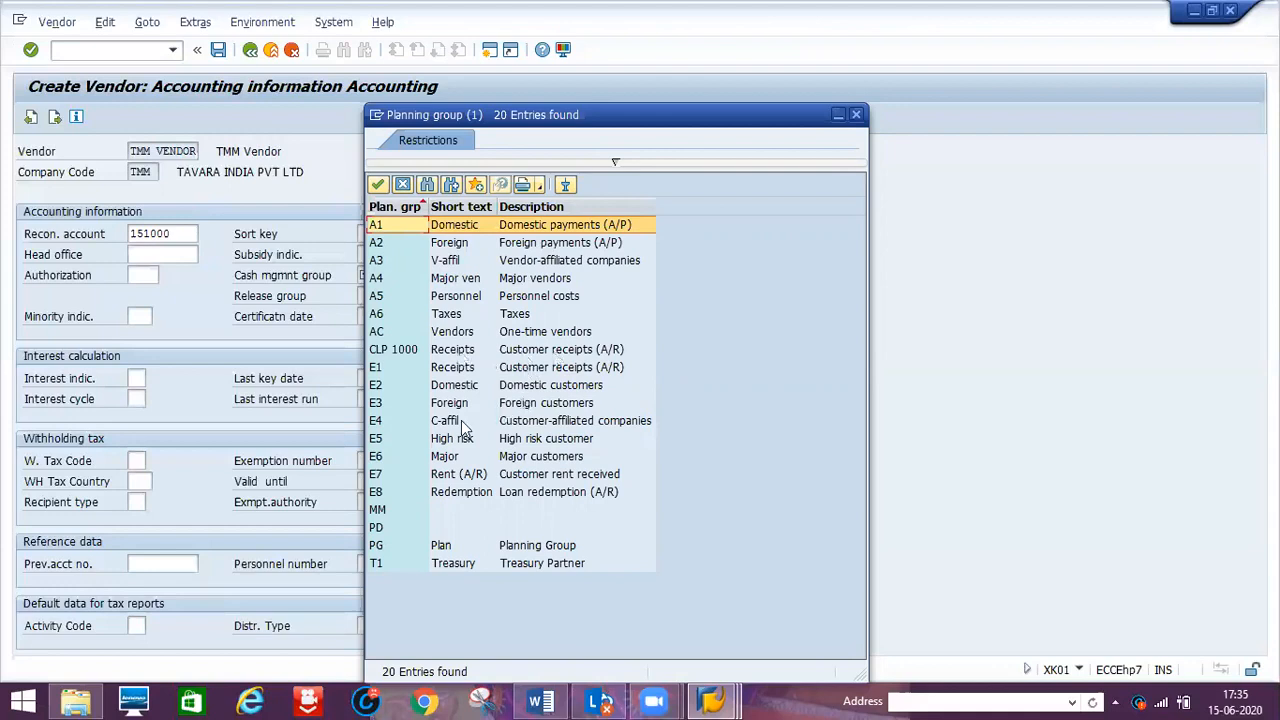
double_click(446, 228)
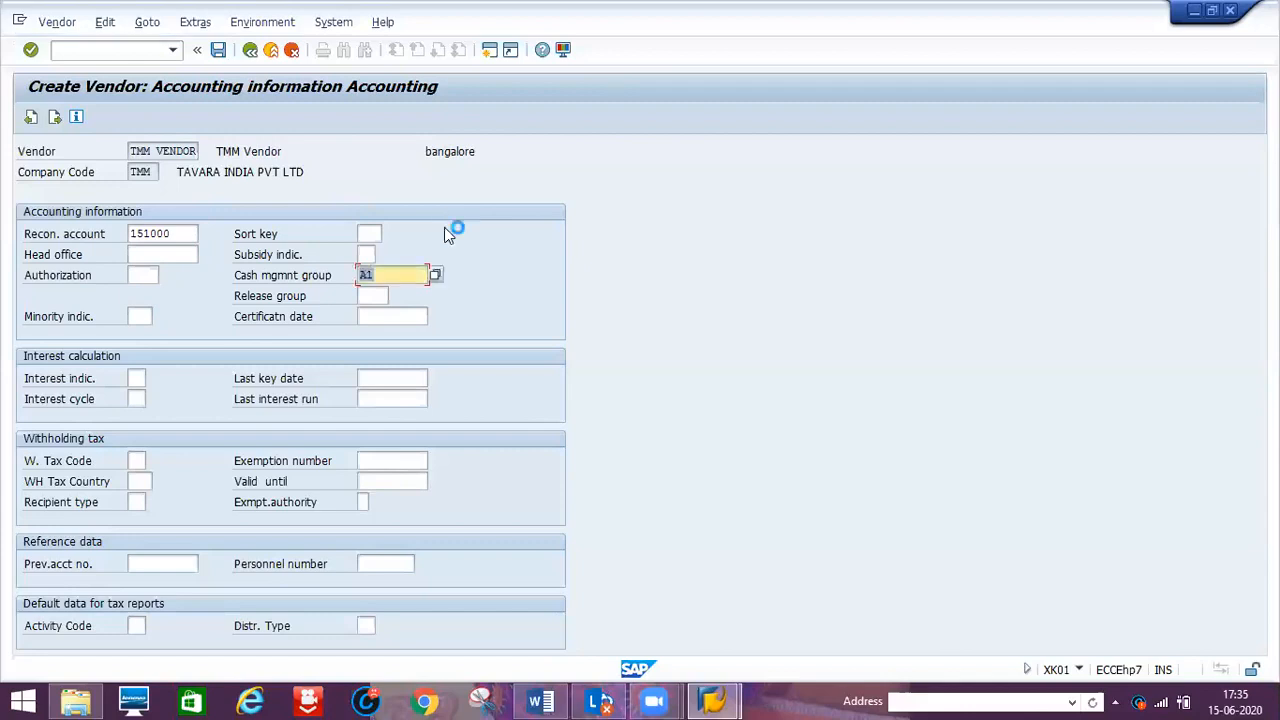
Continue to the accounting payment transactions, set the payment terms to 0001, and open the list of available terms.
key("Return")
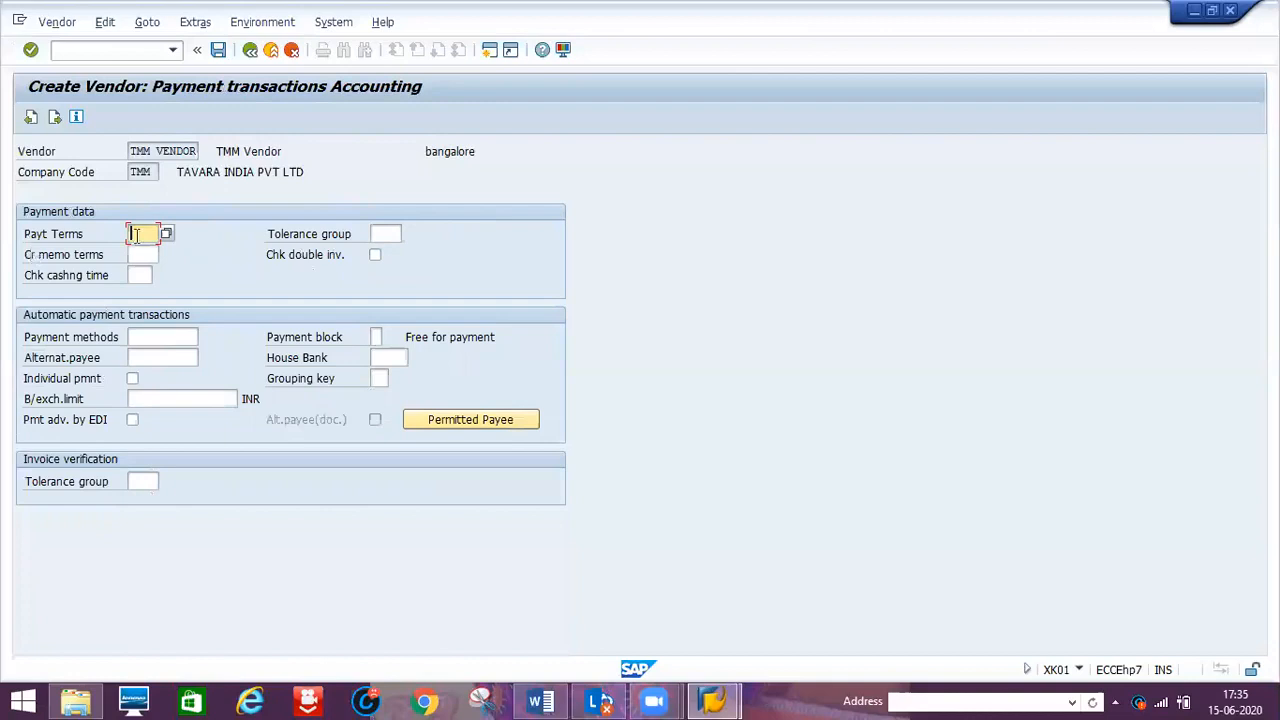
type("0001")
left_click(164, 235)
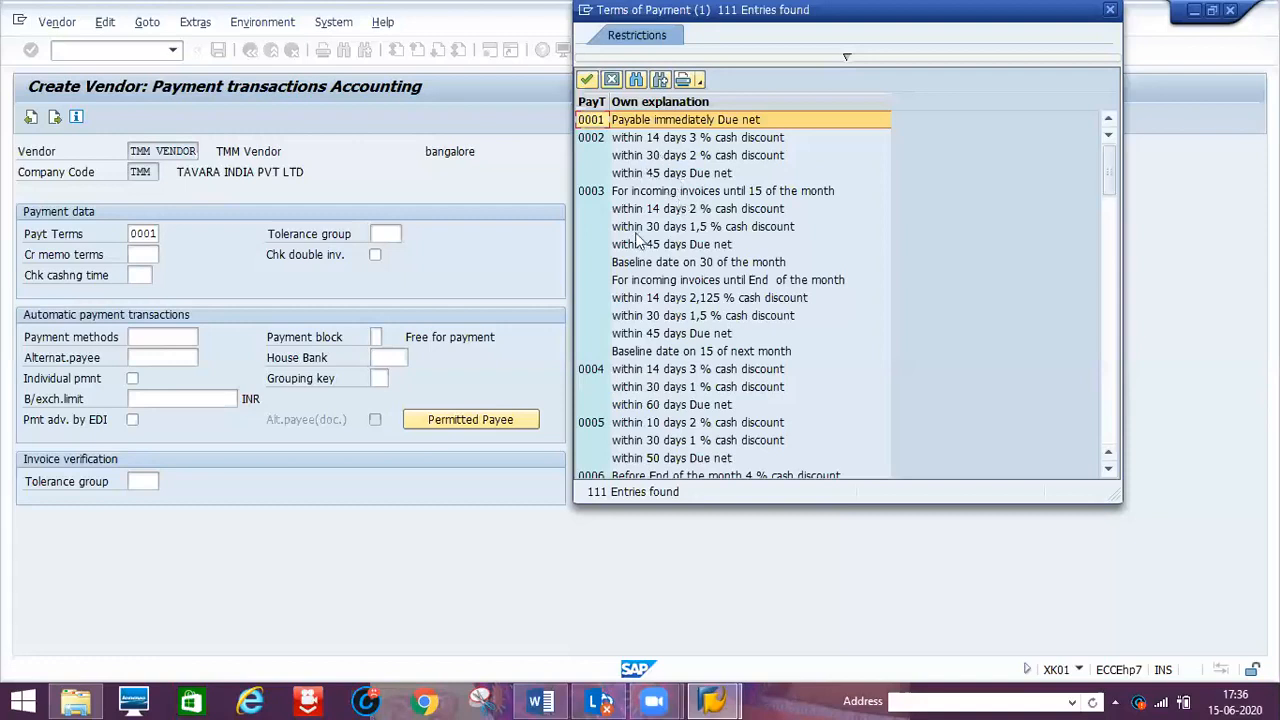
Switch to the Word notes and look up the transaction code for creating new payment terms.
left_click(541, 700)
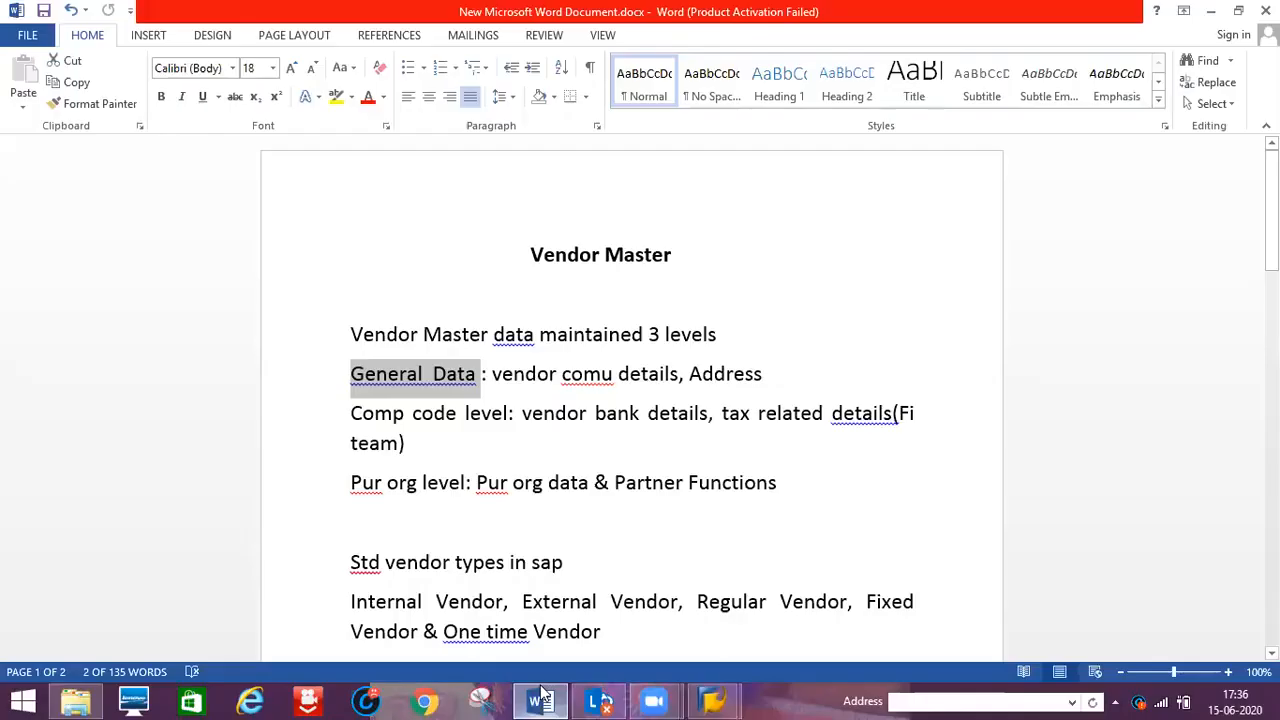
key("Down")
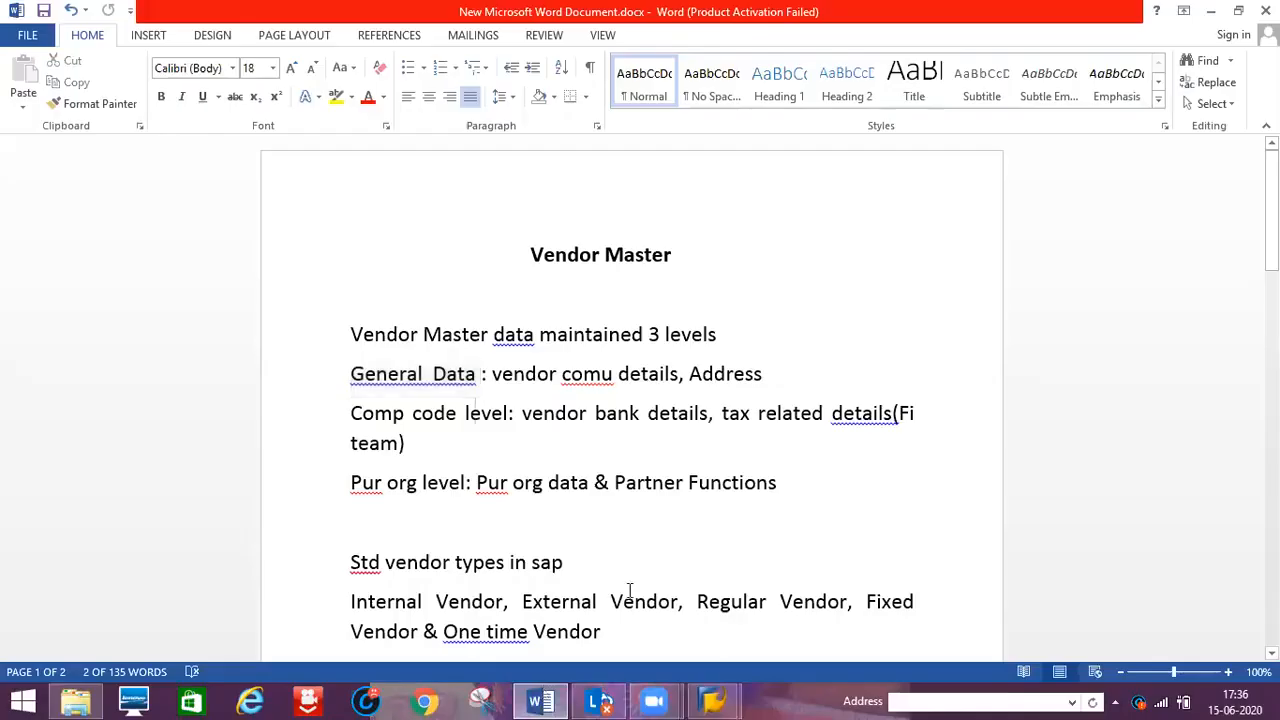
key("Page_Down")
key("Page_Up")
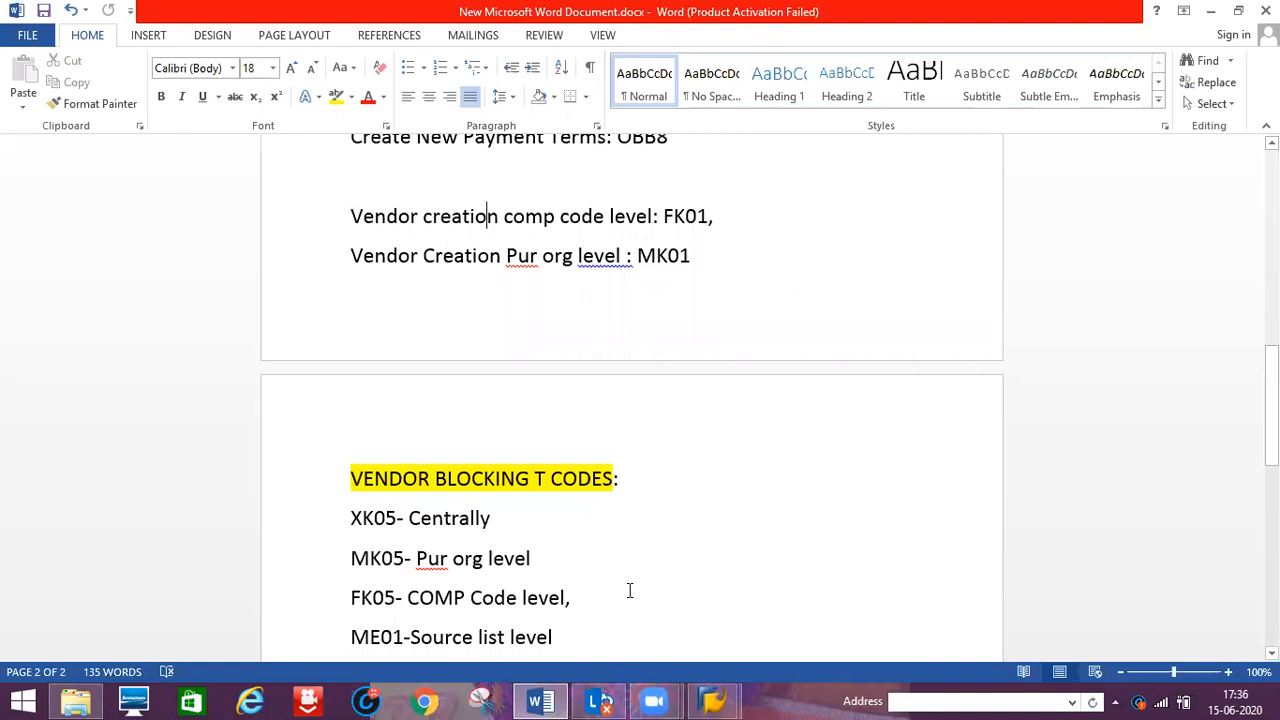
key("Up")
key("Up")
key("Up")
key("Up")
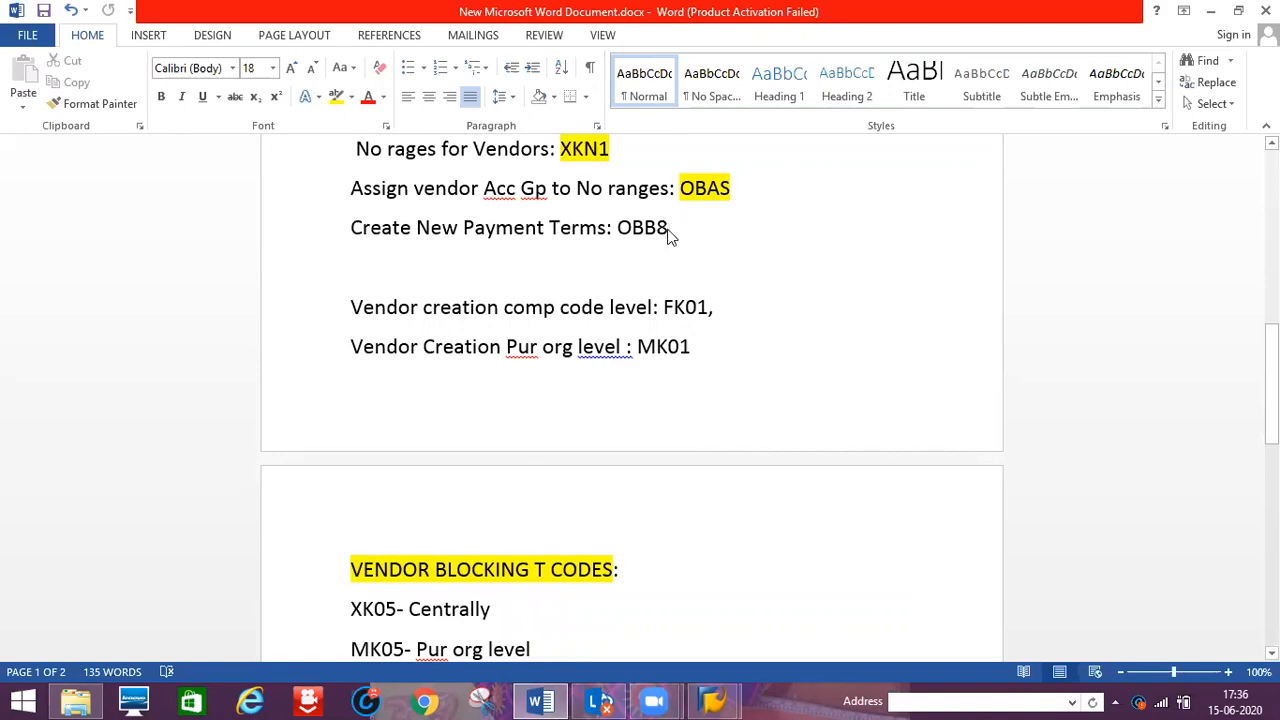
Return to SAP, choose payment terms 0001 from the list, and continue past the correspondence screen to the purchasing data.
key("alt+Tab")
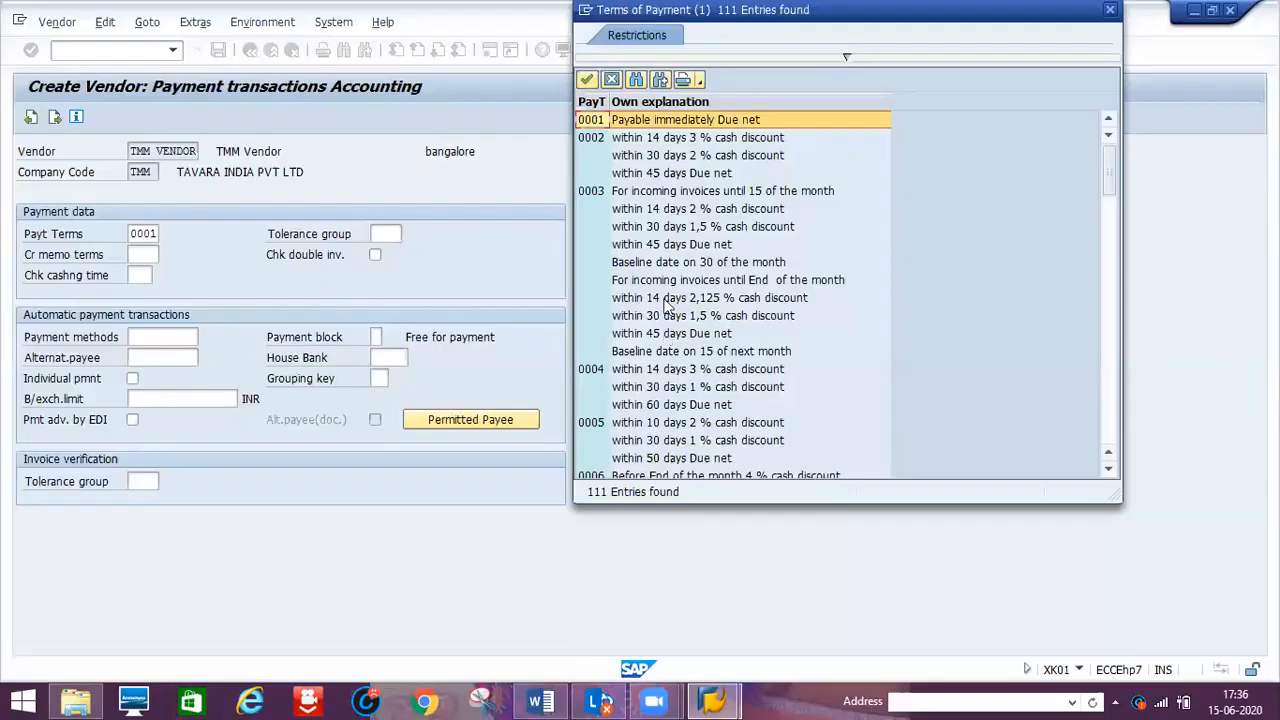
double_click(593, 124)
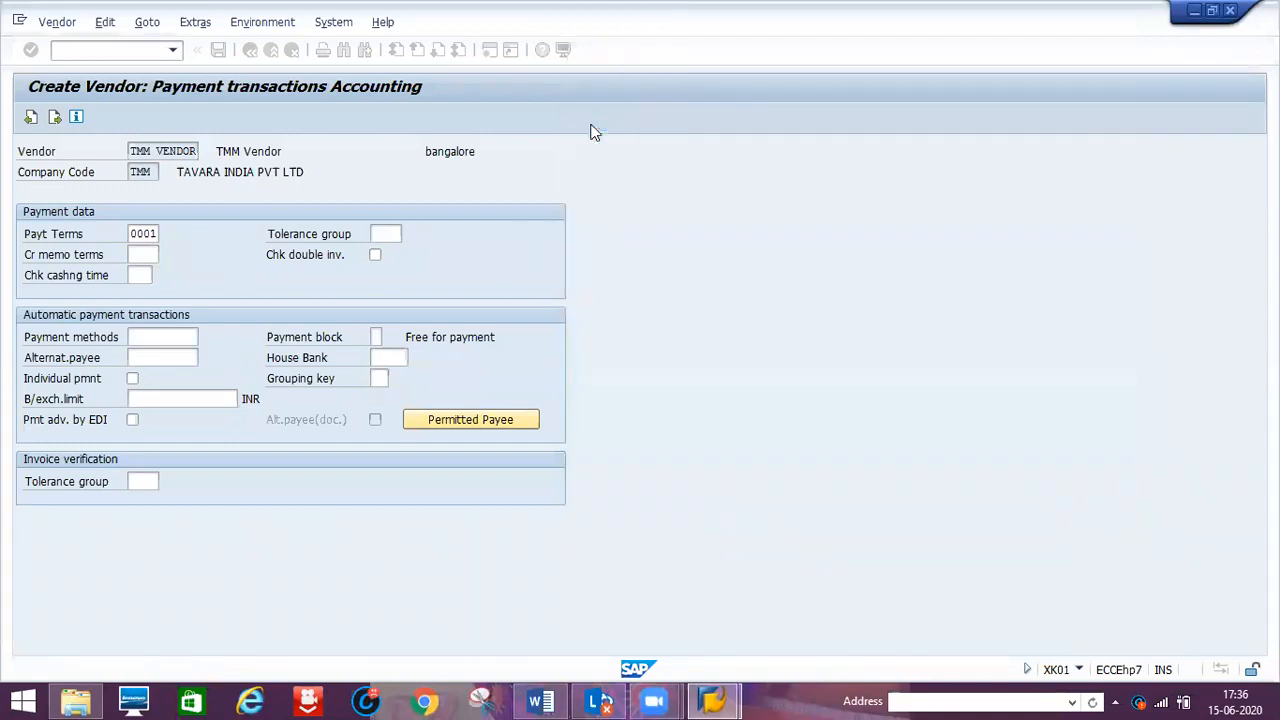
key("Return")
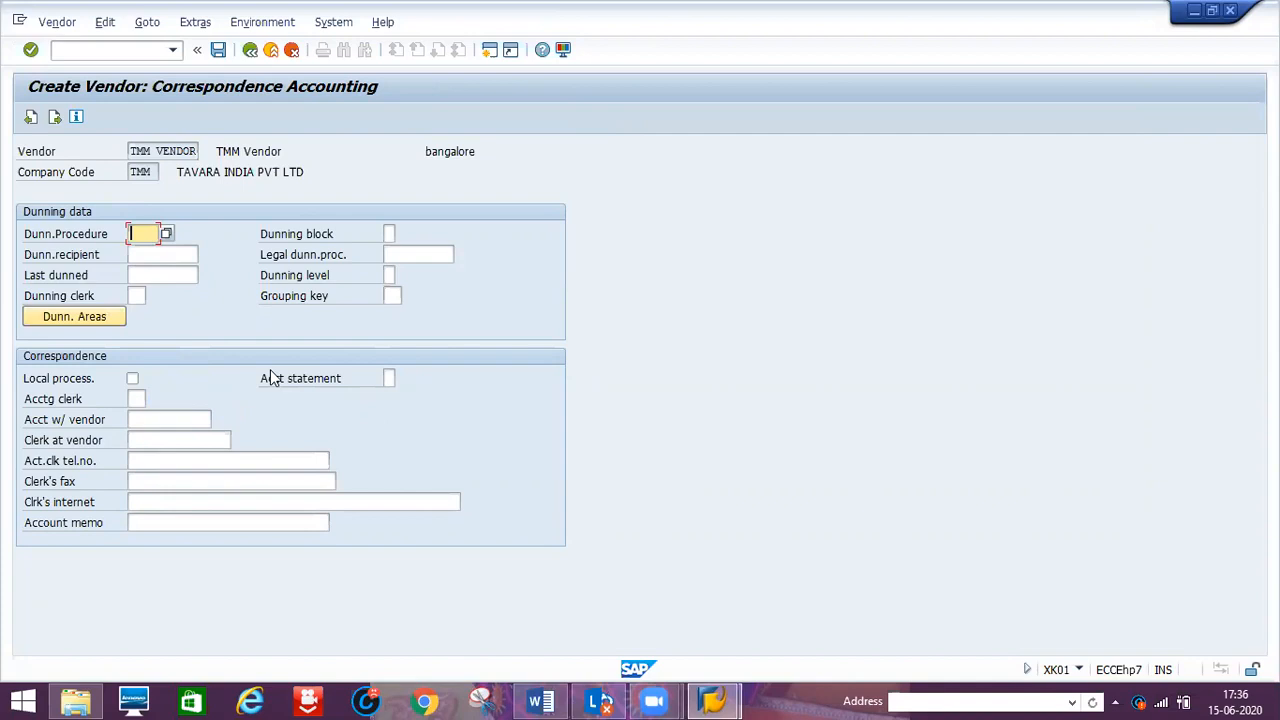
key("Return")
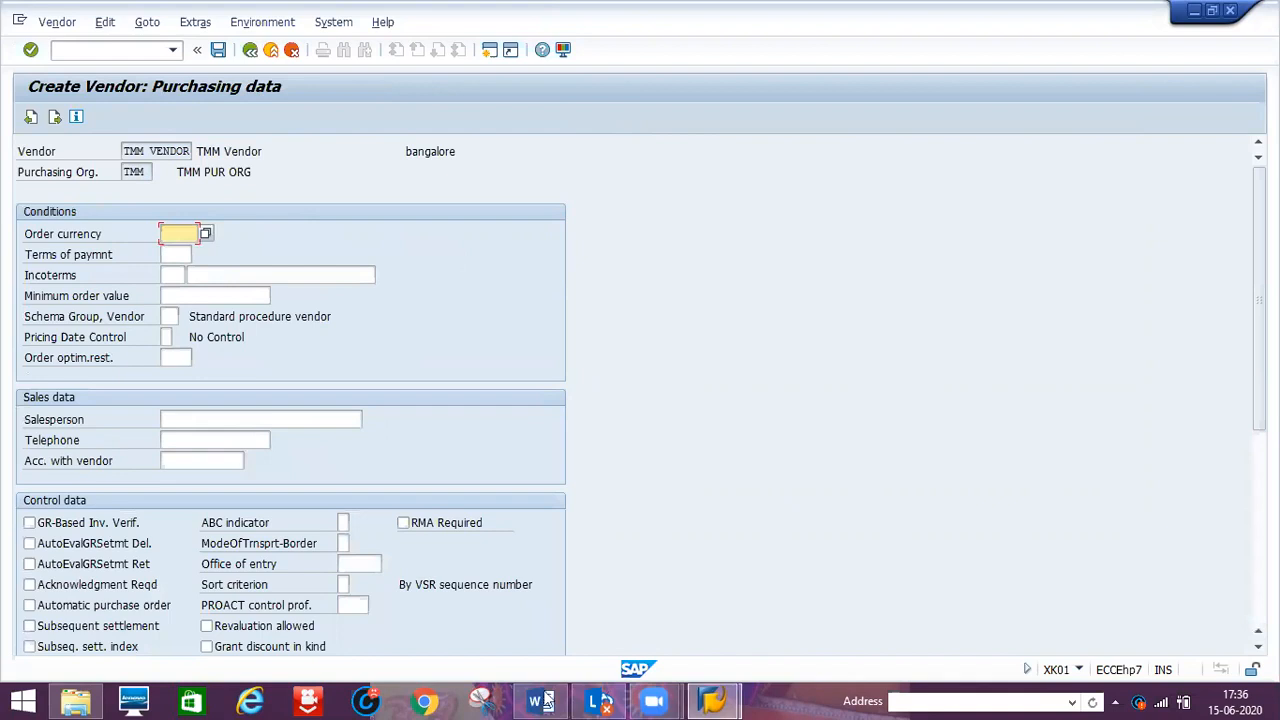
Switch to the Word notes and highlight the General Data and Pur org level labels in yellow.
key("alt+Tab")
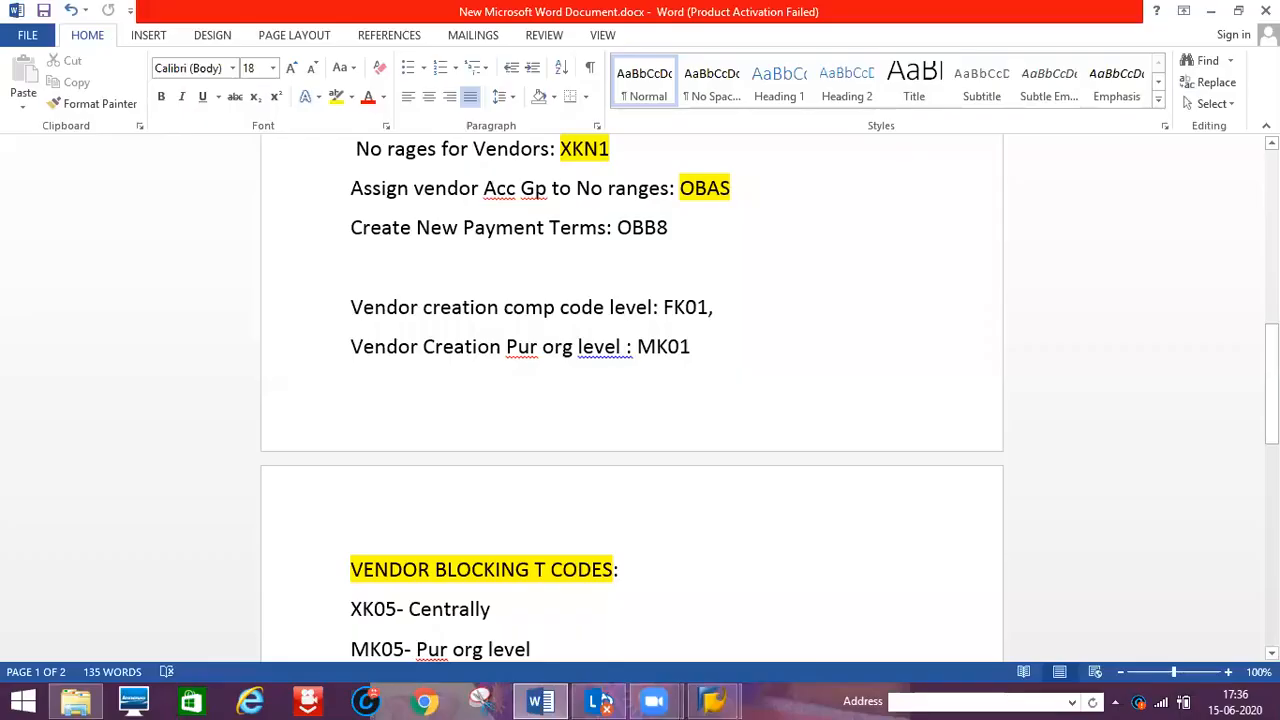
scroll(662, 343, "up", 5)
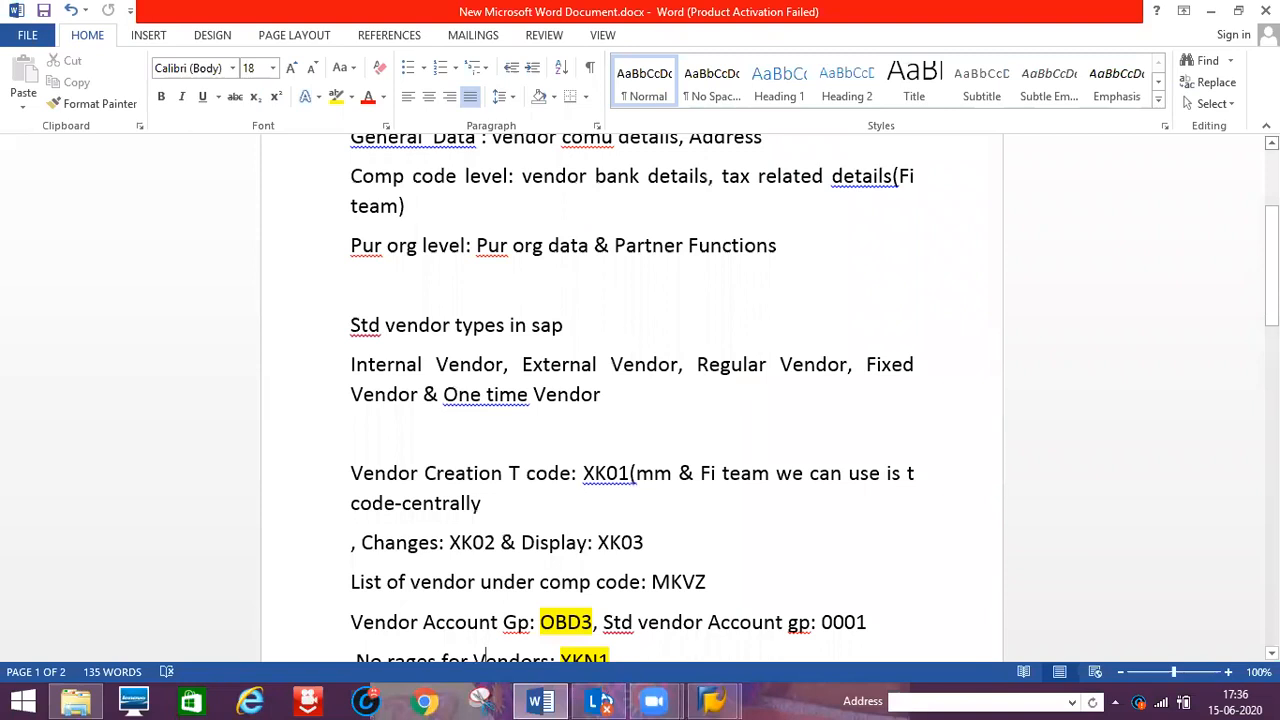
scroll(517, 280, "up", 1)
left_click(357, 215)
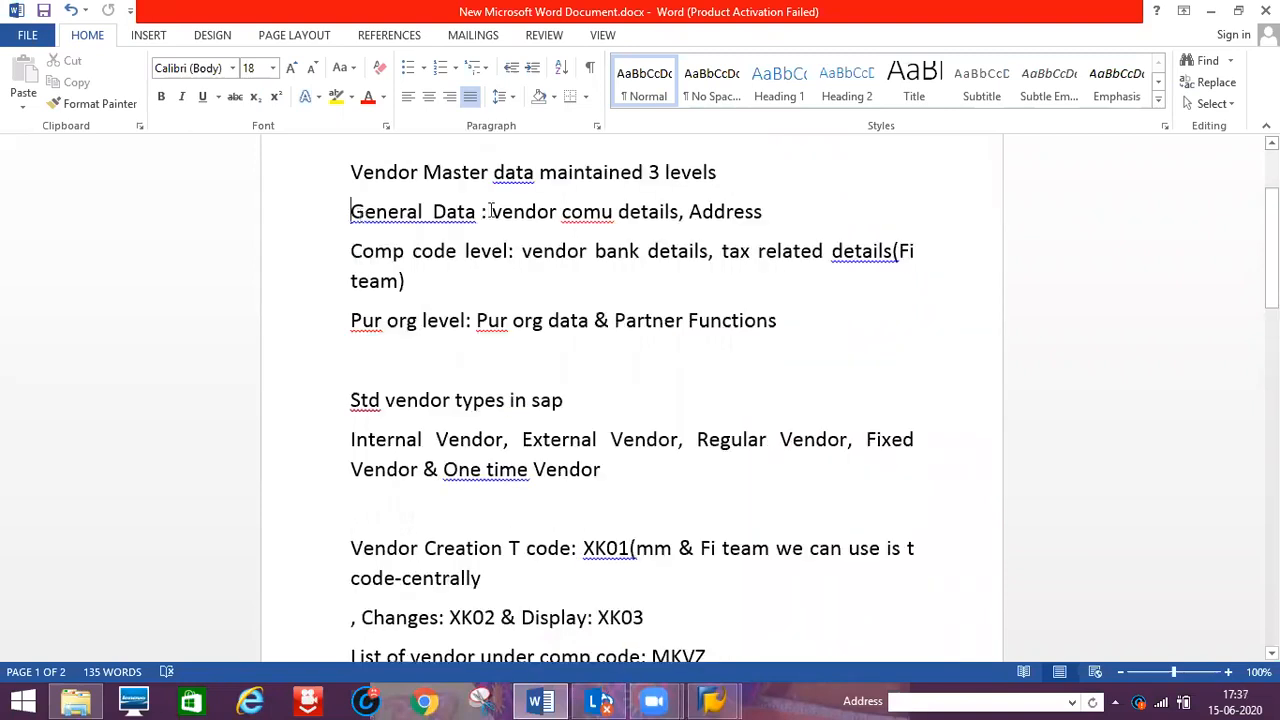
left_click(489, 211, "shift")
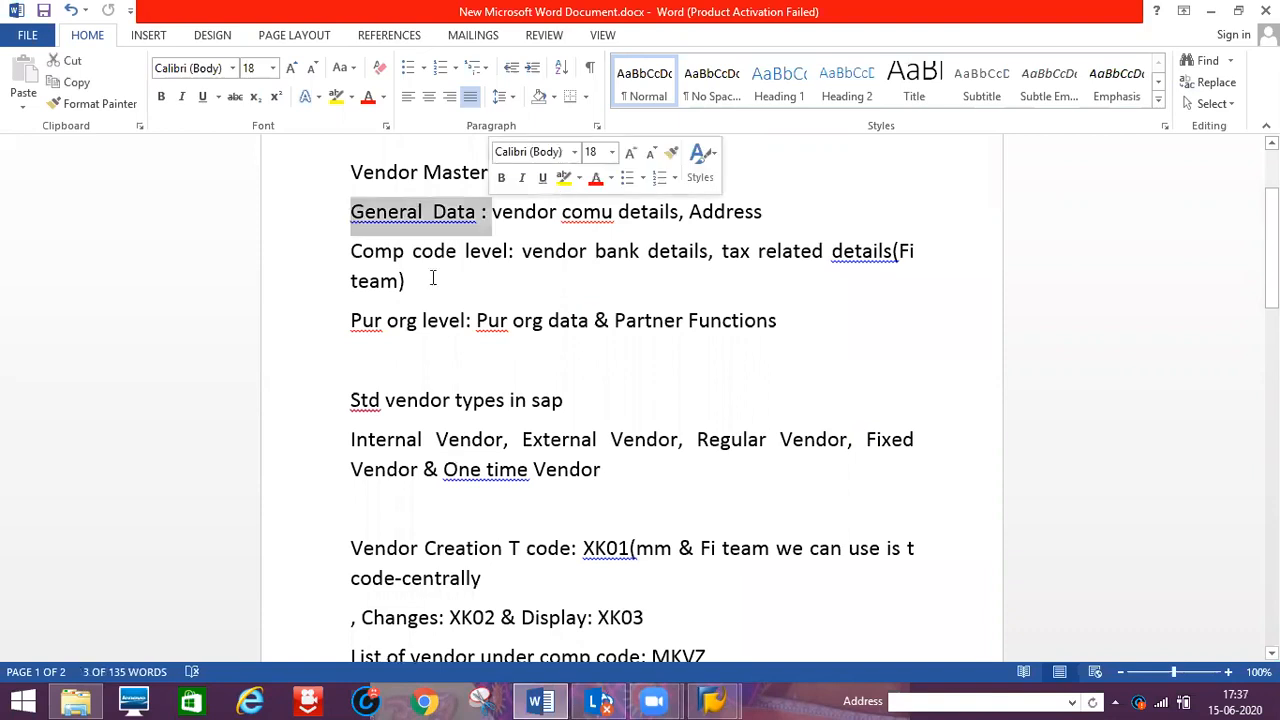
left_click_drag(354, 256, 510, 251)
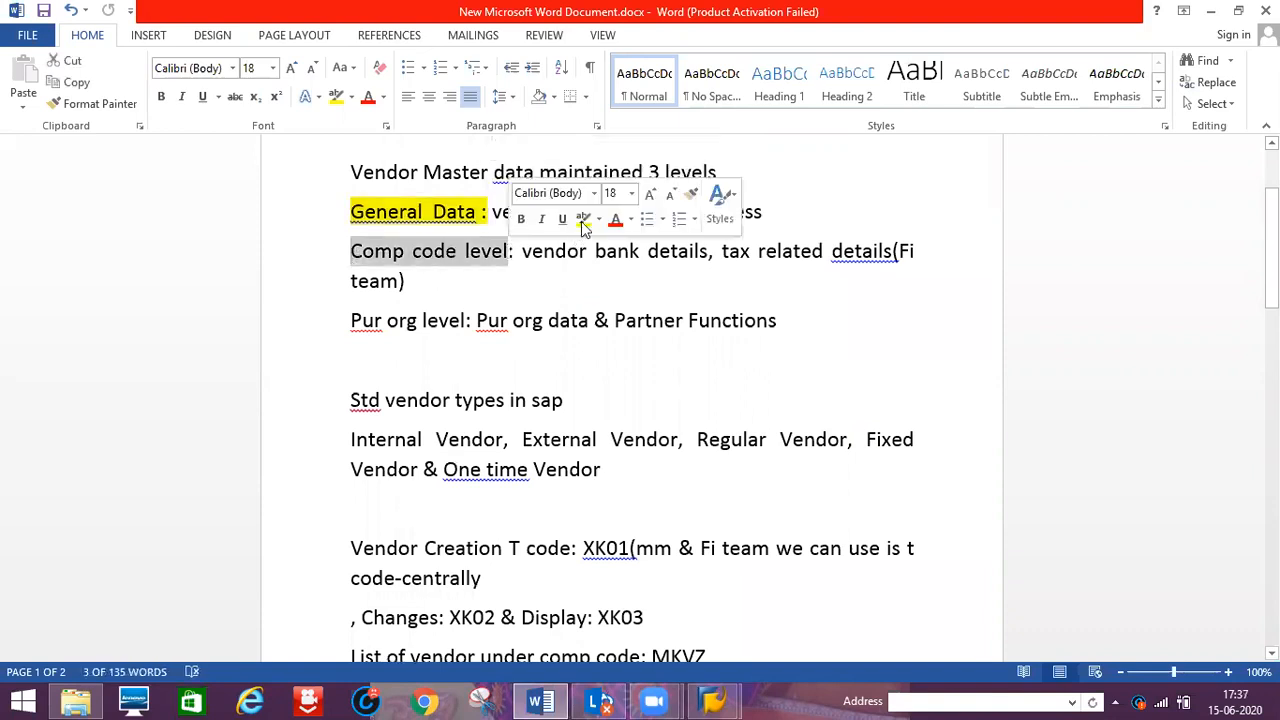
left_click_drag(352, 320, 471, 320)
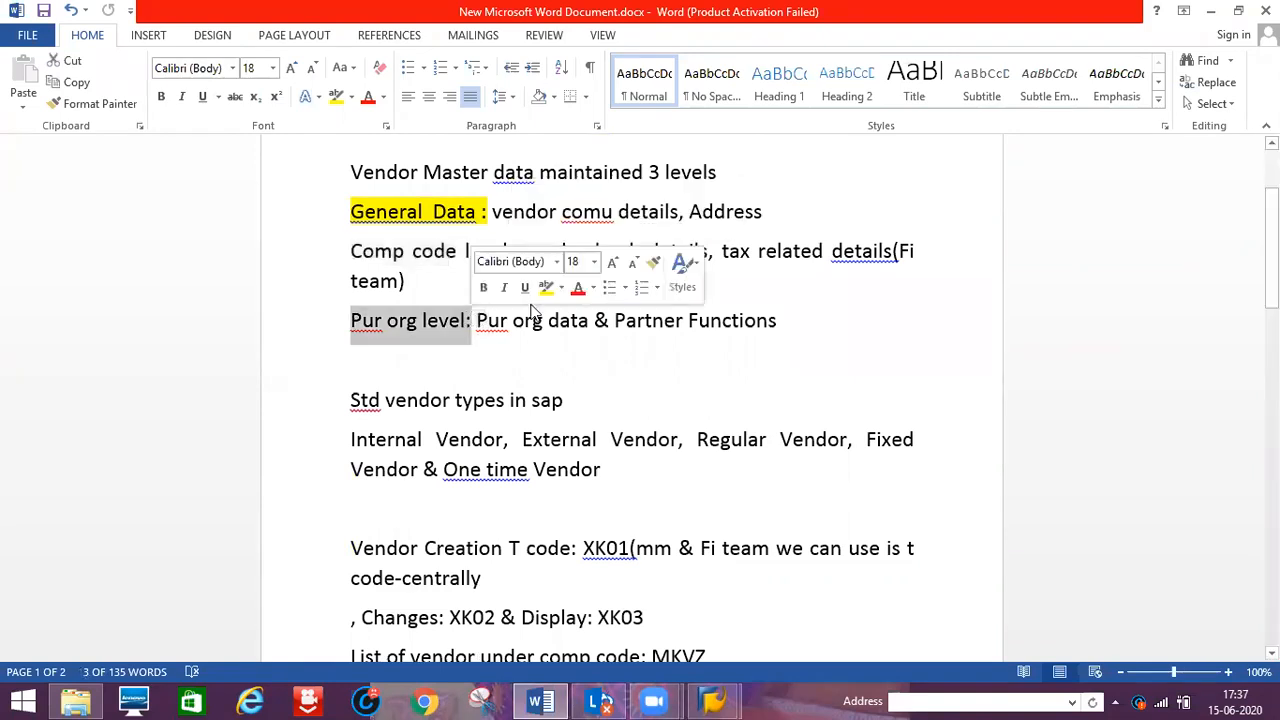
left_click(545, 288)
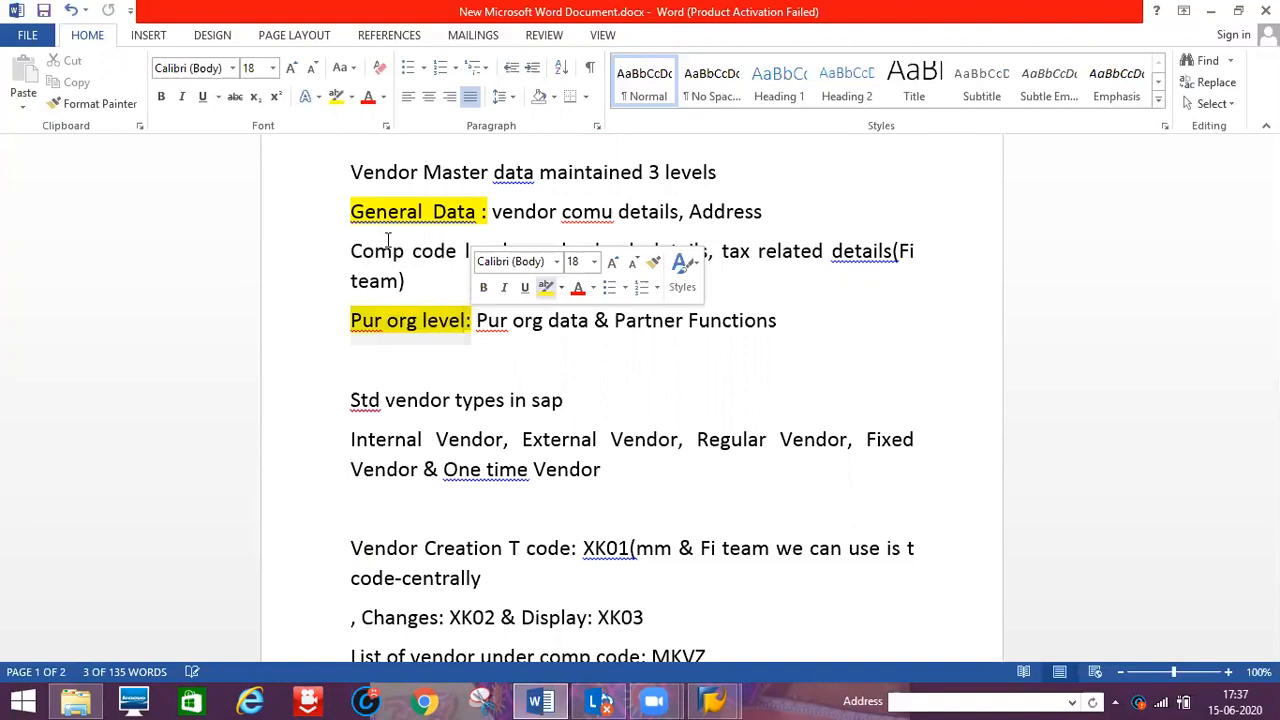
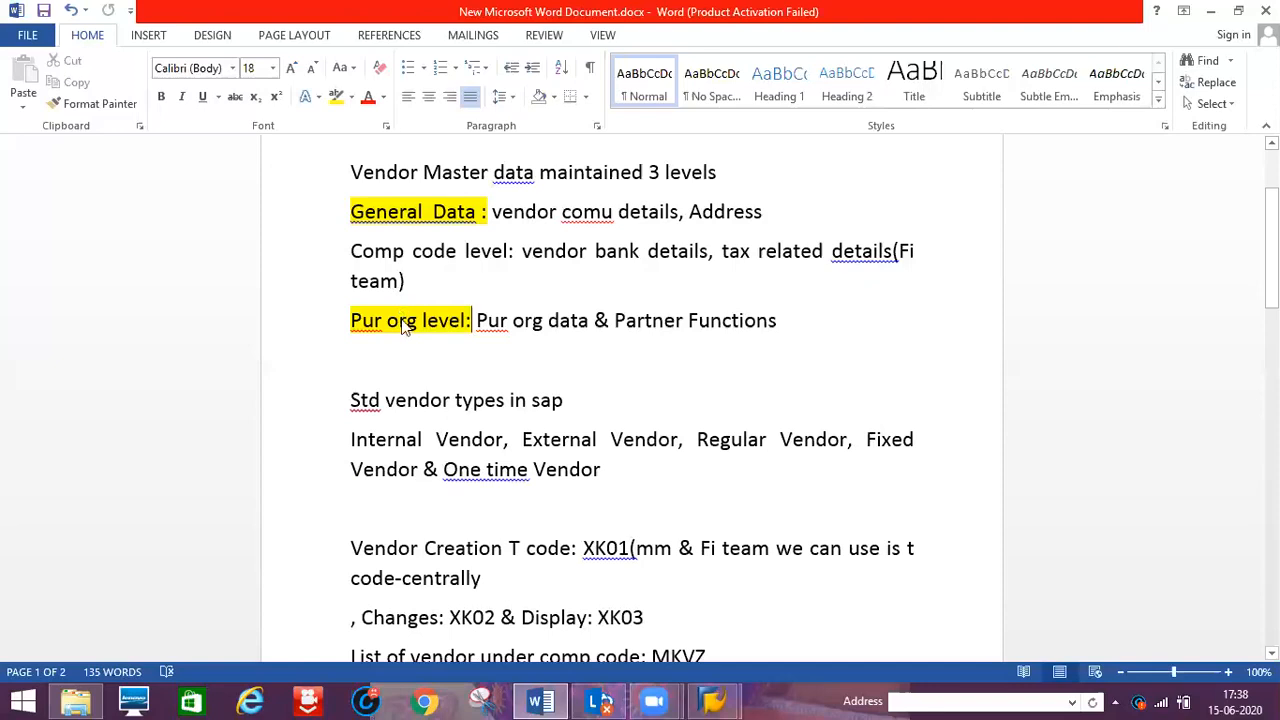
Return to SAP and enter INR as the order currency in the vendor's purchasing data.
key("alt+Tab")
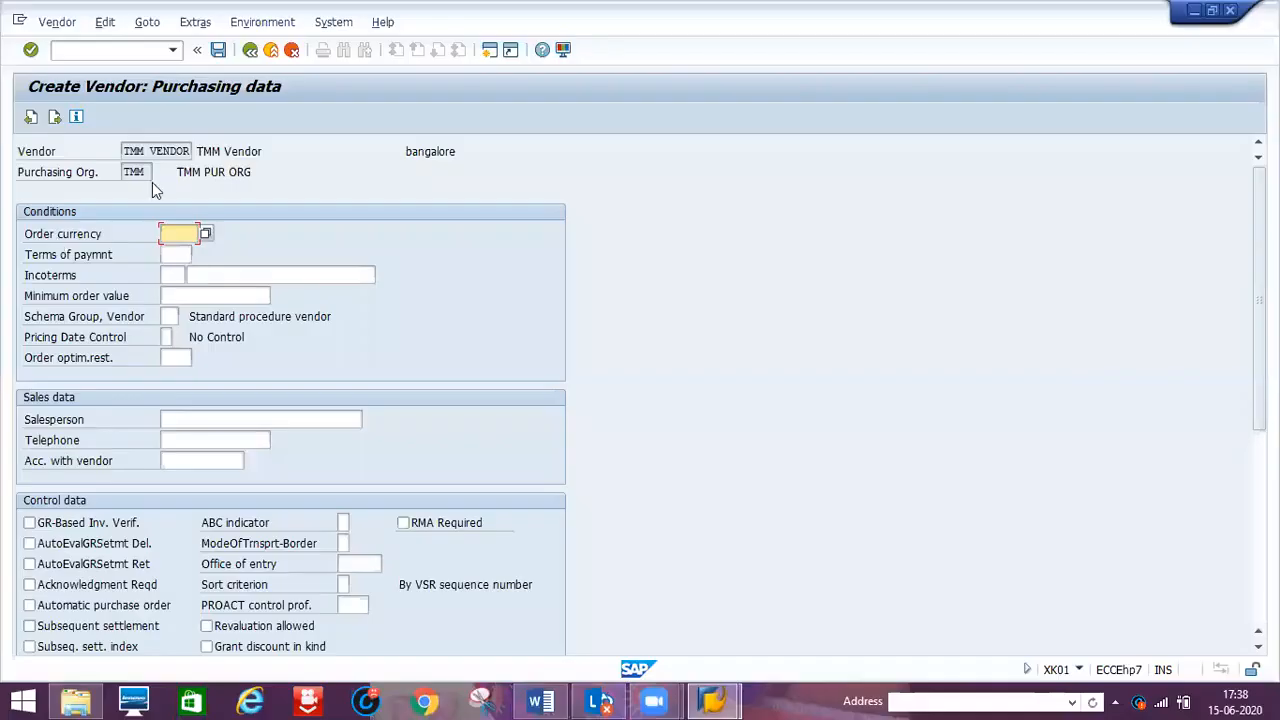
left_click(193, 238)
type("inr")
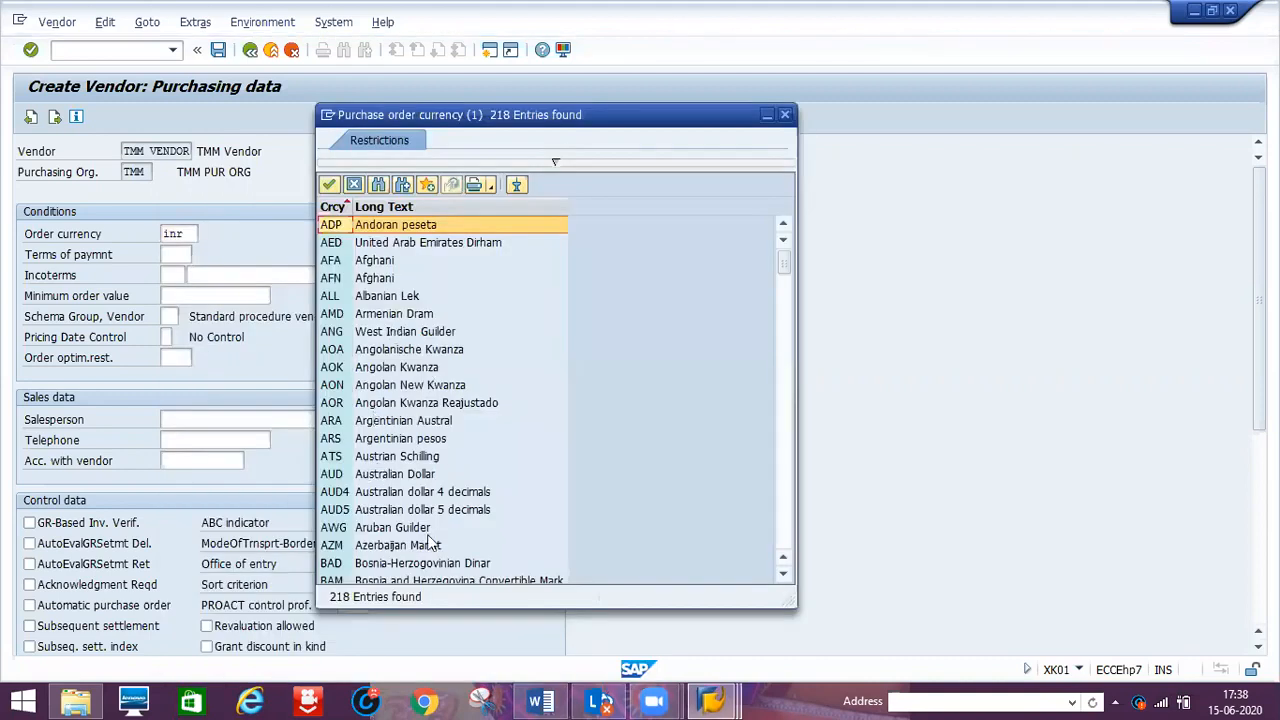
Look through the list of available purchase order currencies and close it without choosing another one.
left_click(784, 576)
left_click(784, 577)
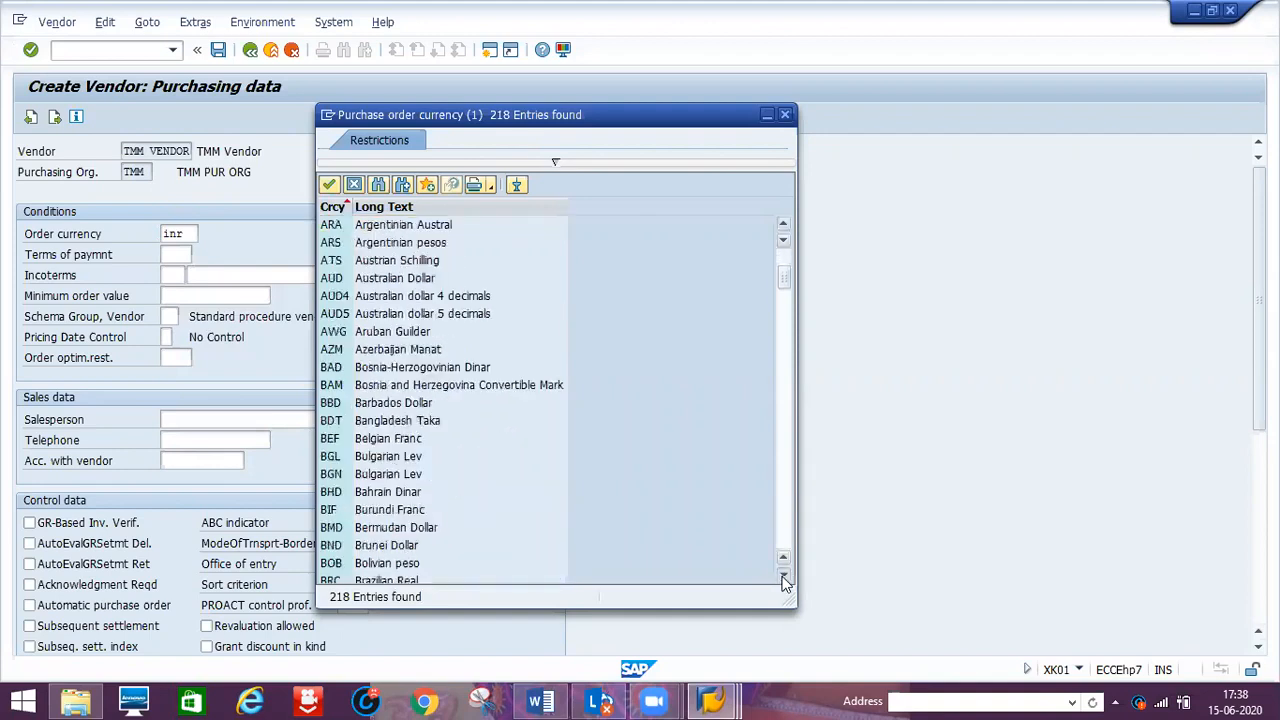
left_click(784, 577)
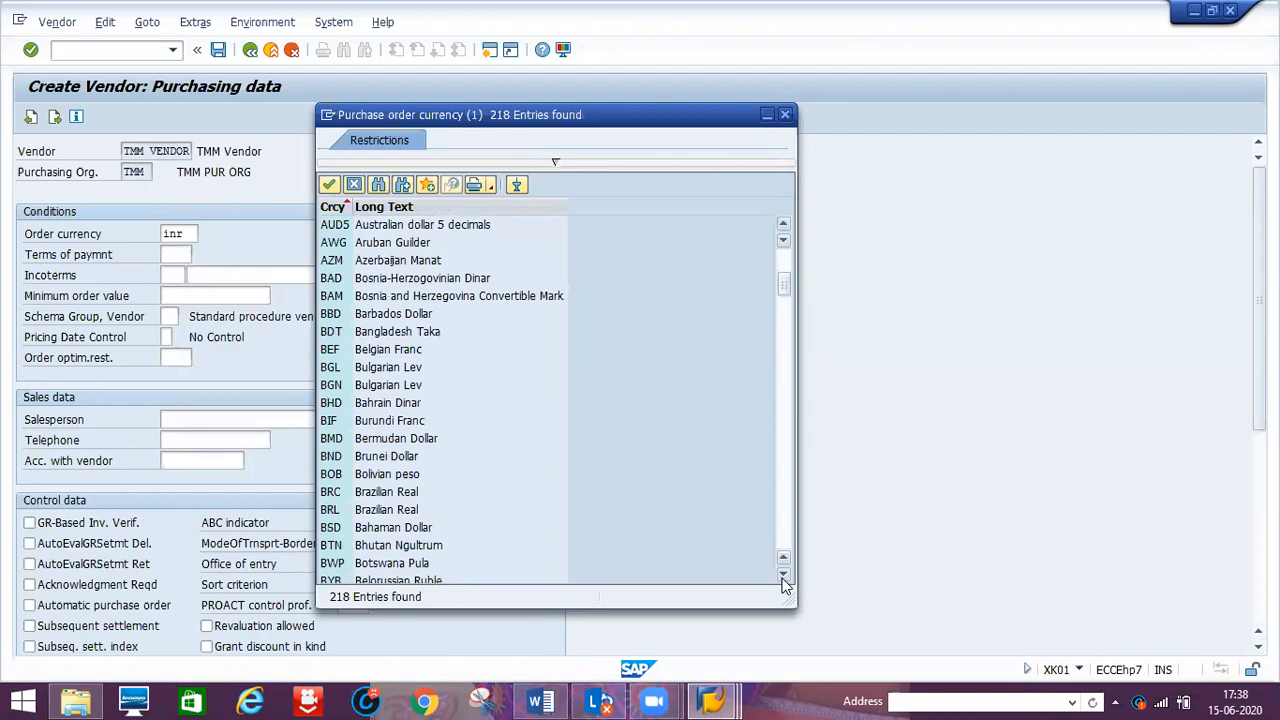
left_click(784, 577)
scroll(393, 428, "down", 1)
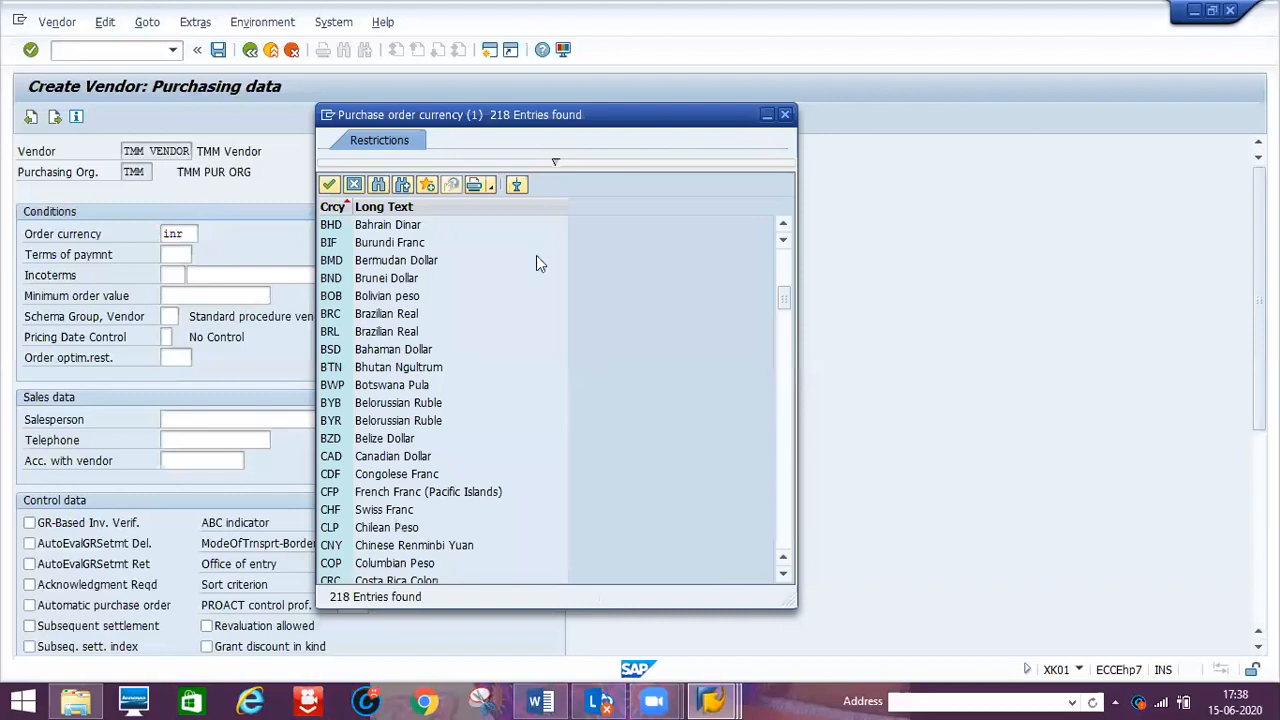
left_click(786, 117)
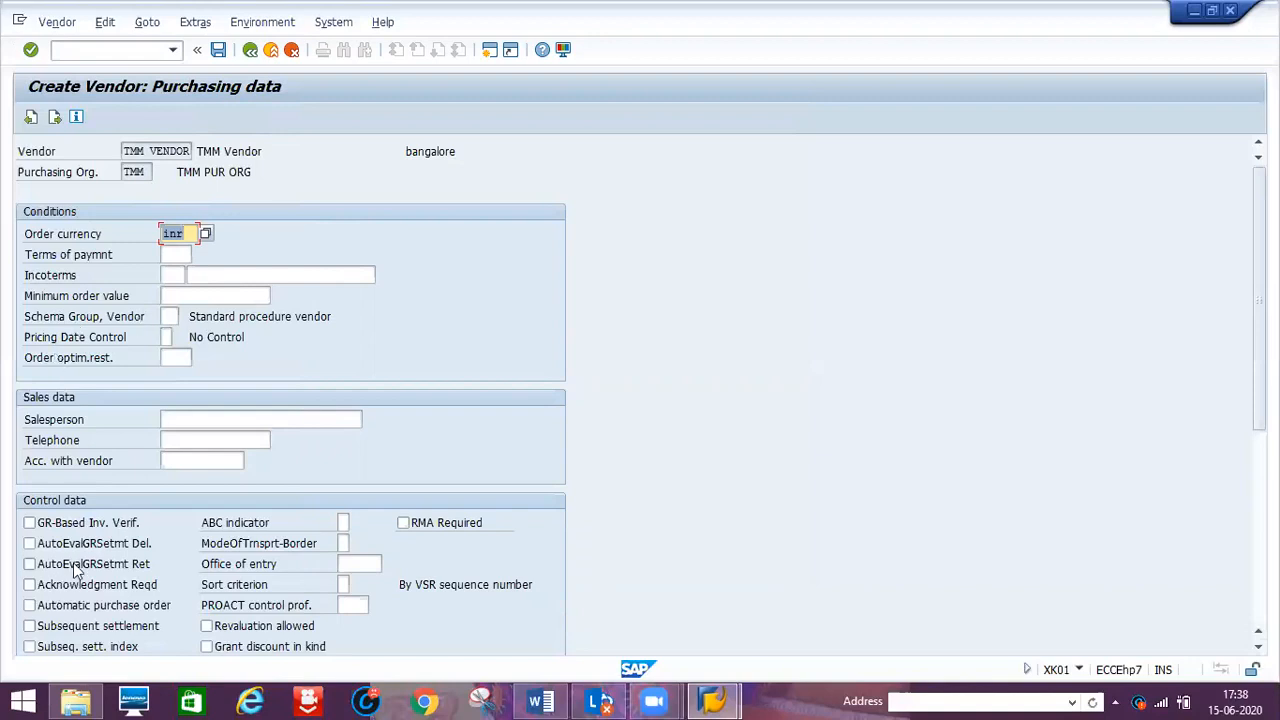
Continue to the partner functions, review the list of available functions, and save the vendor.
key("Return")
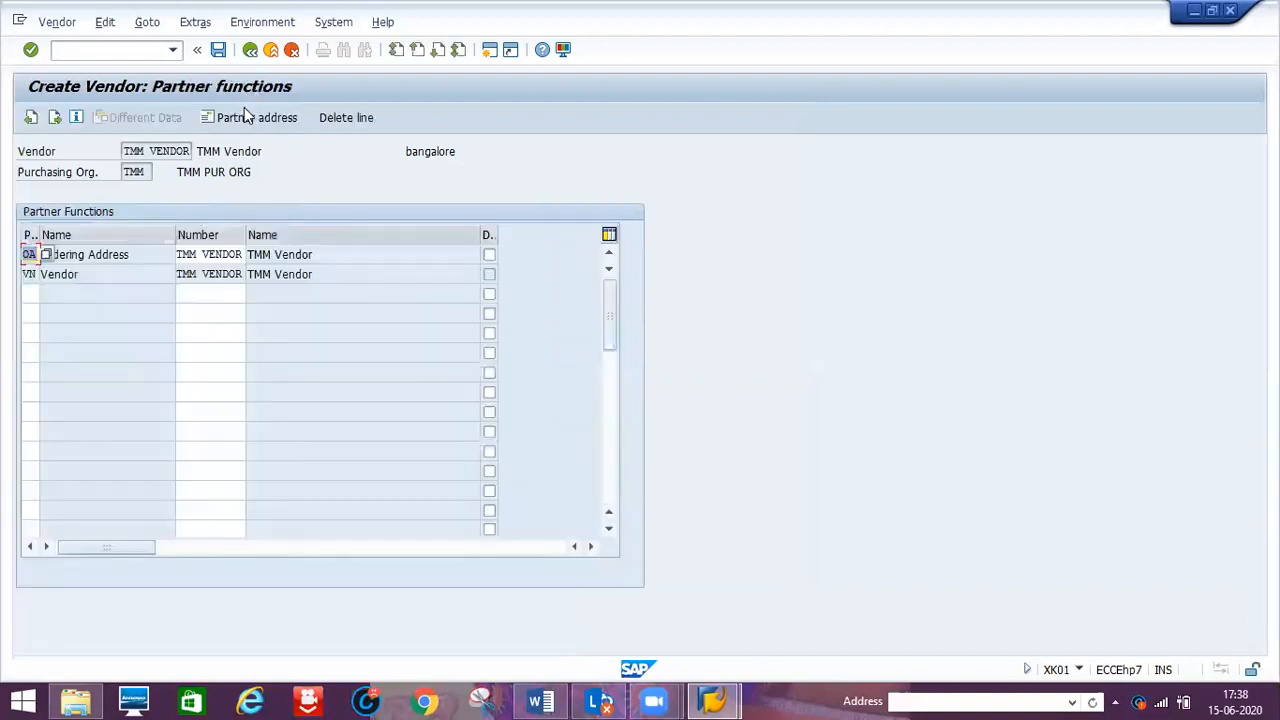
left_click(50, 313)
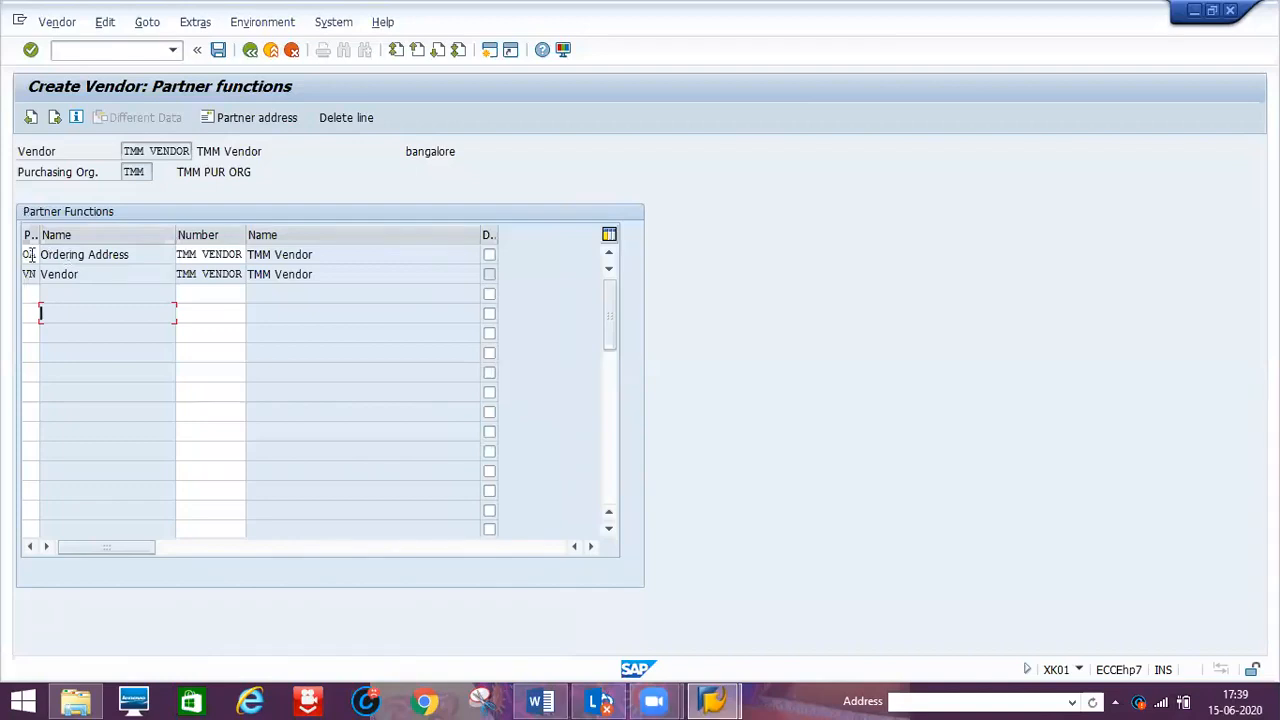
left_click(31, 254)
left_click(47, 255)
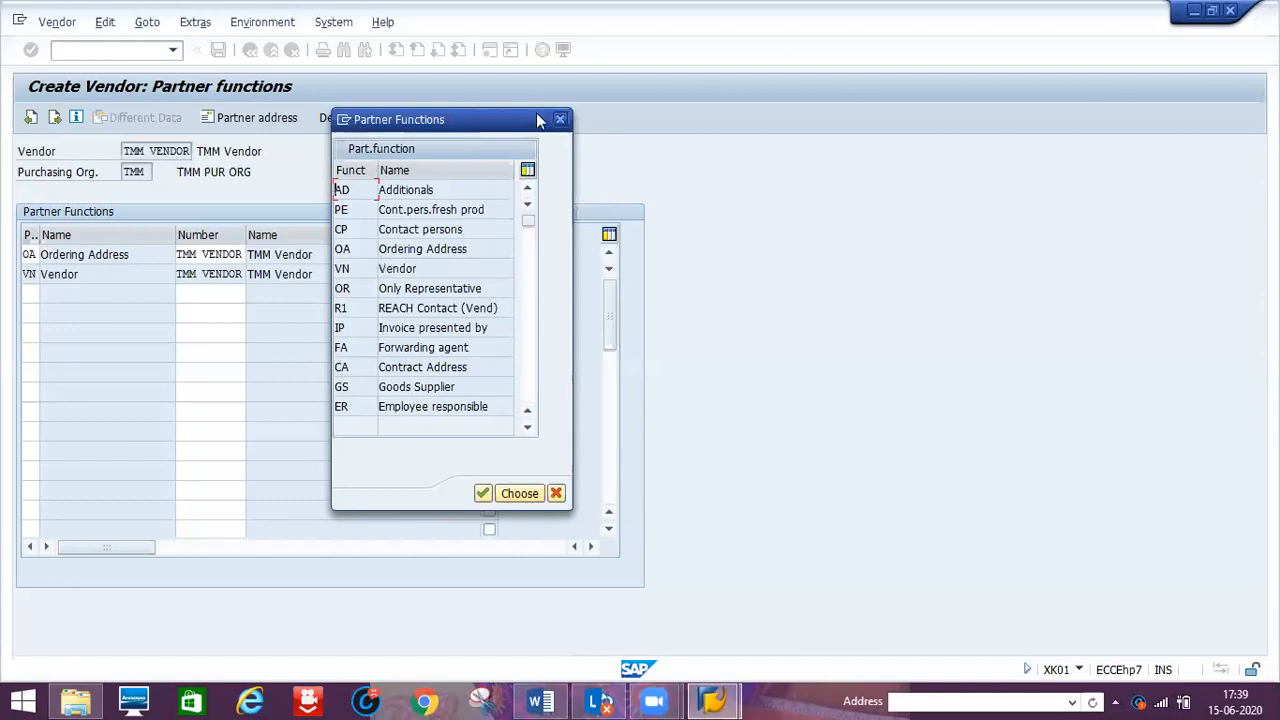
left_click(561, 121)
left_click(219, 50)
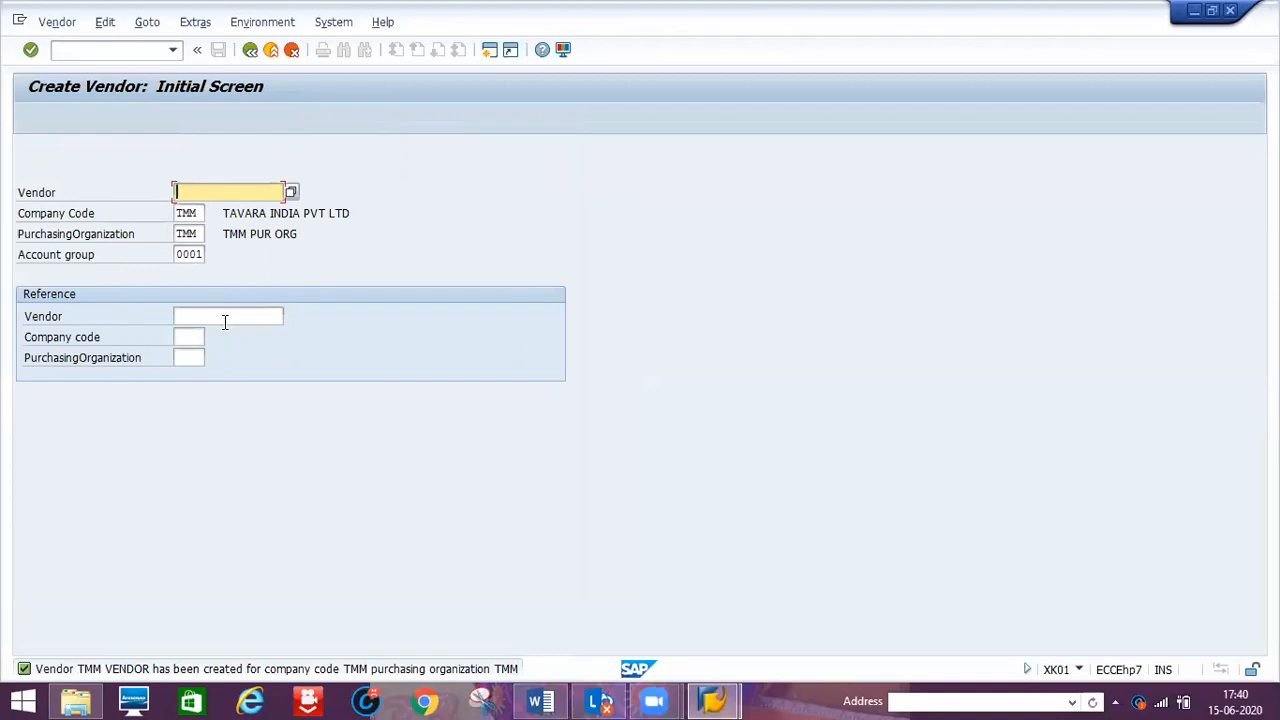
Run transaction OBD3 and start copying vendor account group 0001.
left_click(100, 50)
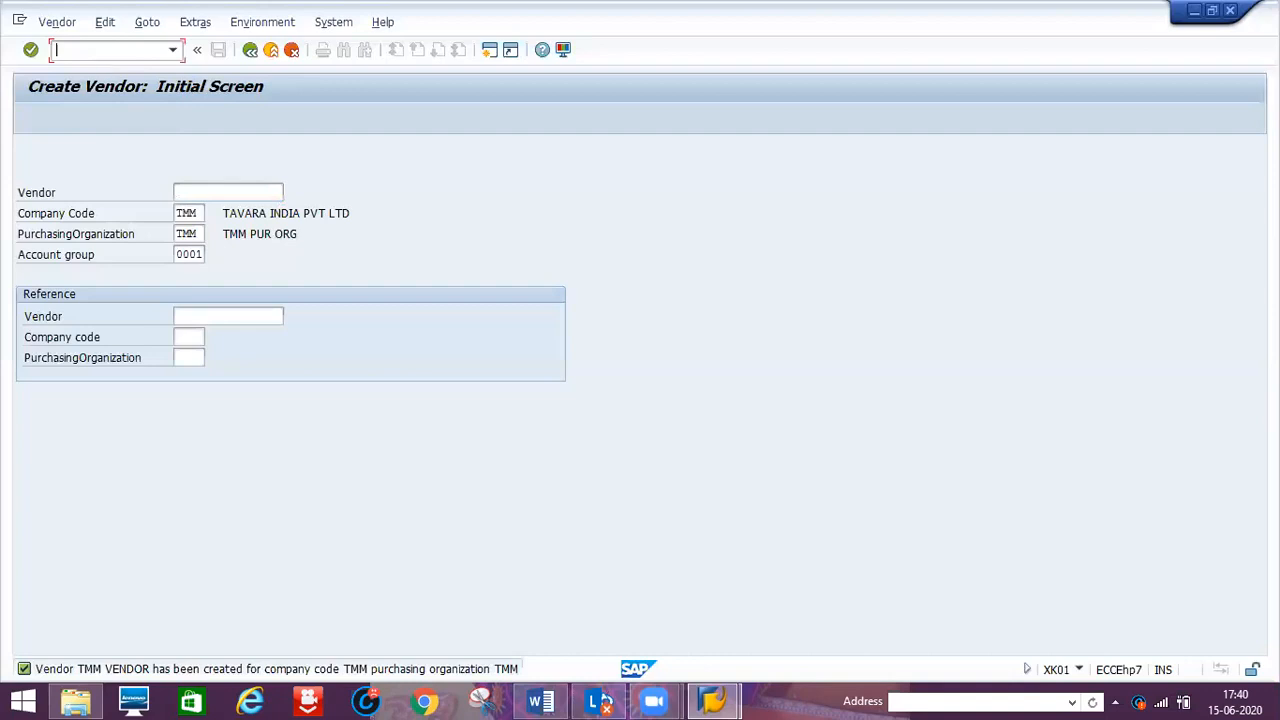
type("/nobd3")
key("Return")
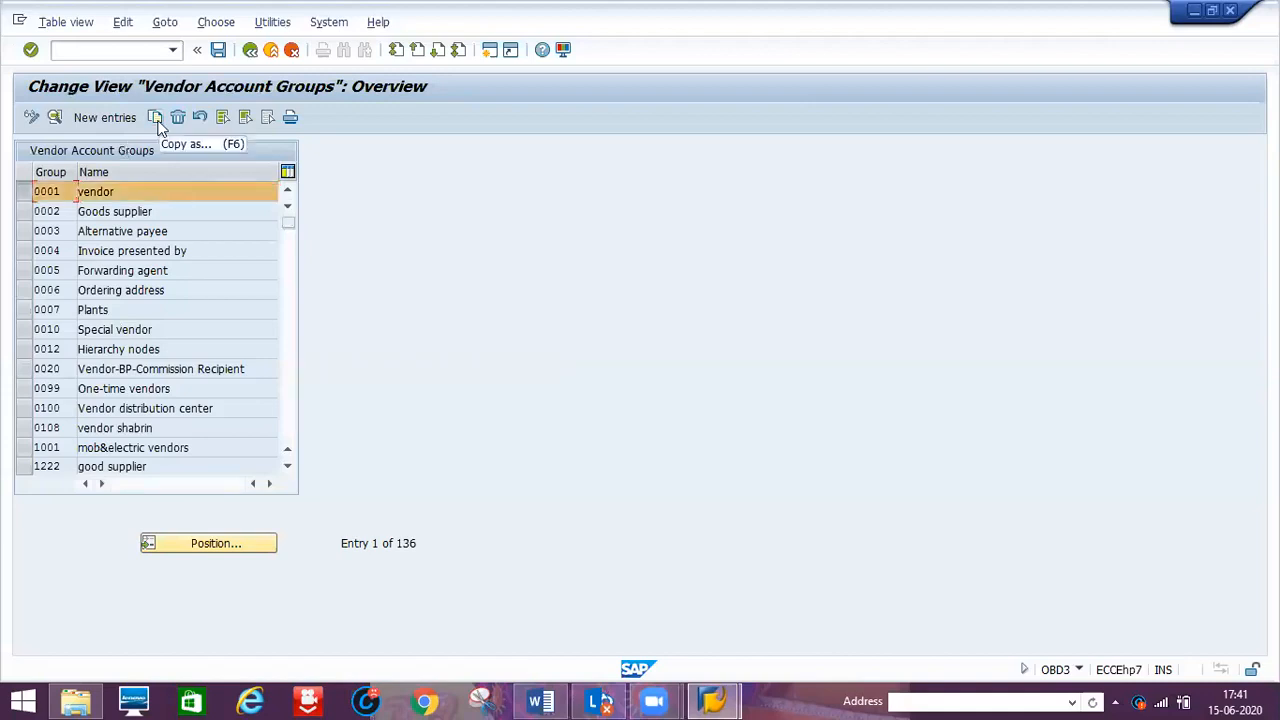
left_click(156, 118)
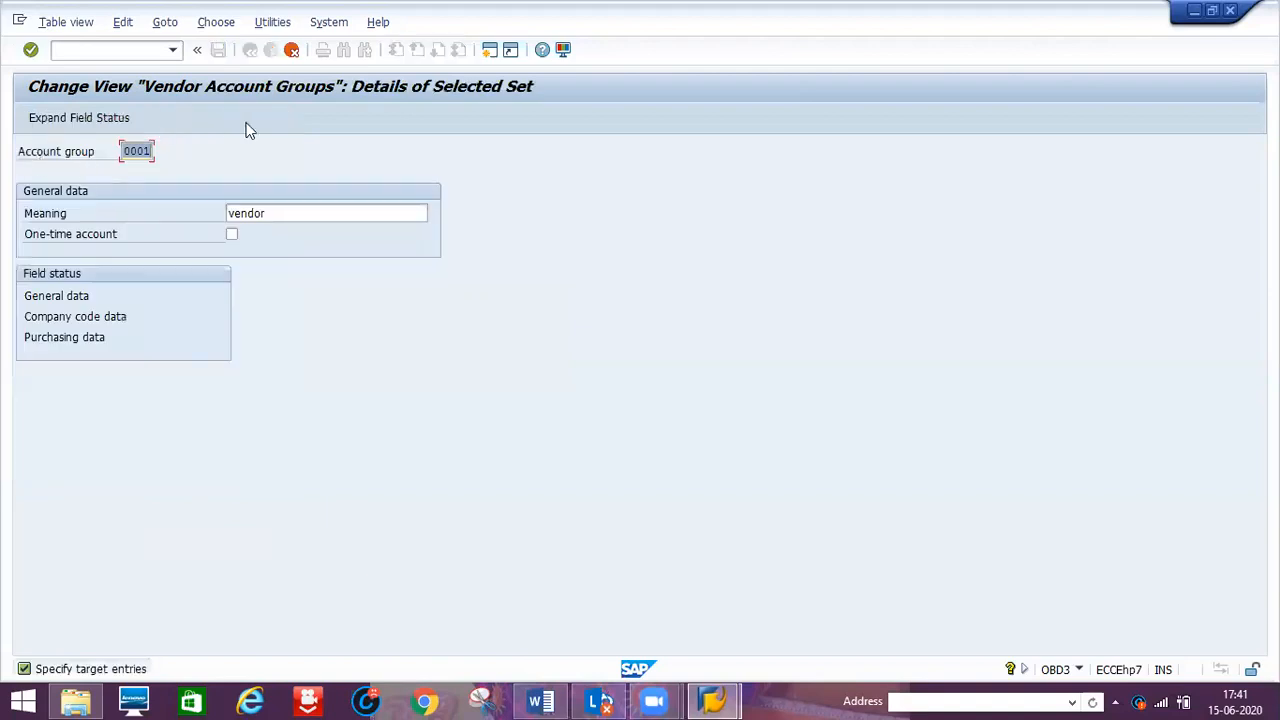
Open a second SAP session, run SPRO, and display the SAP Reference IMG.
left_click(710, 700)
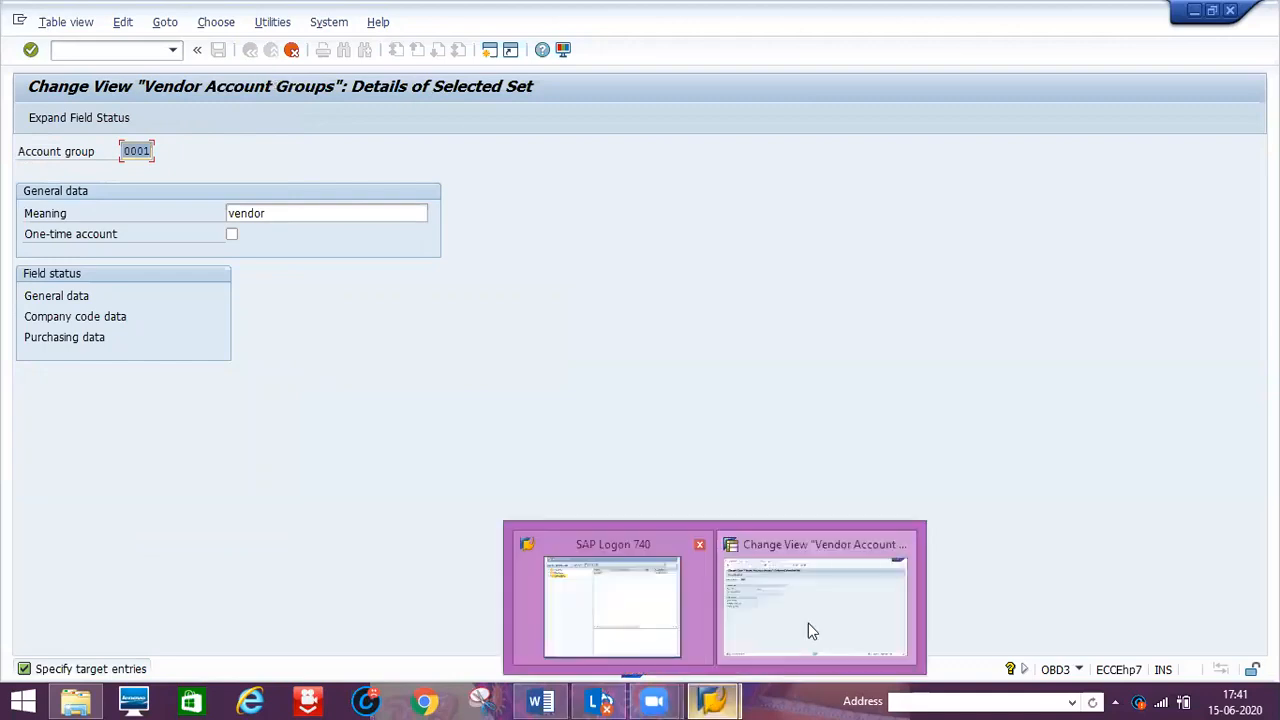
left_click(490, 55)
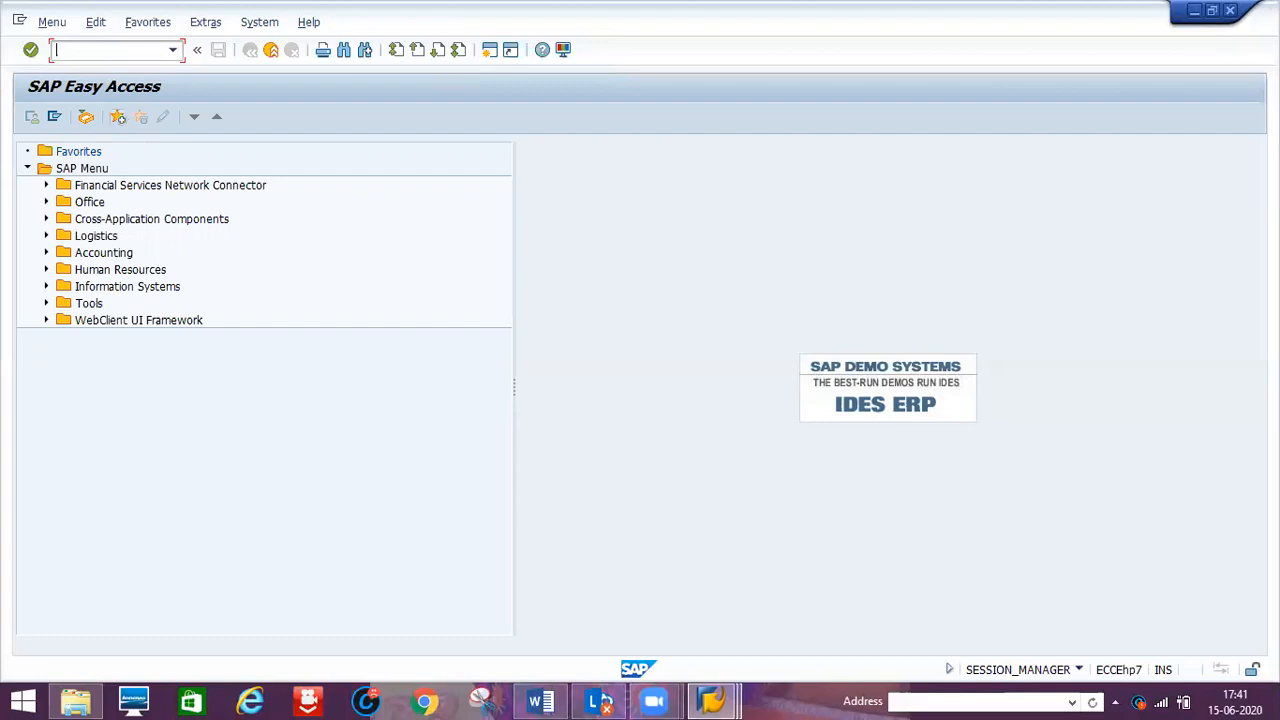
type("spro")
key("Return")
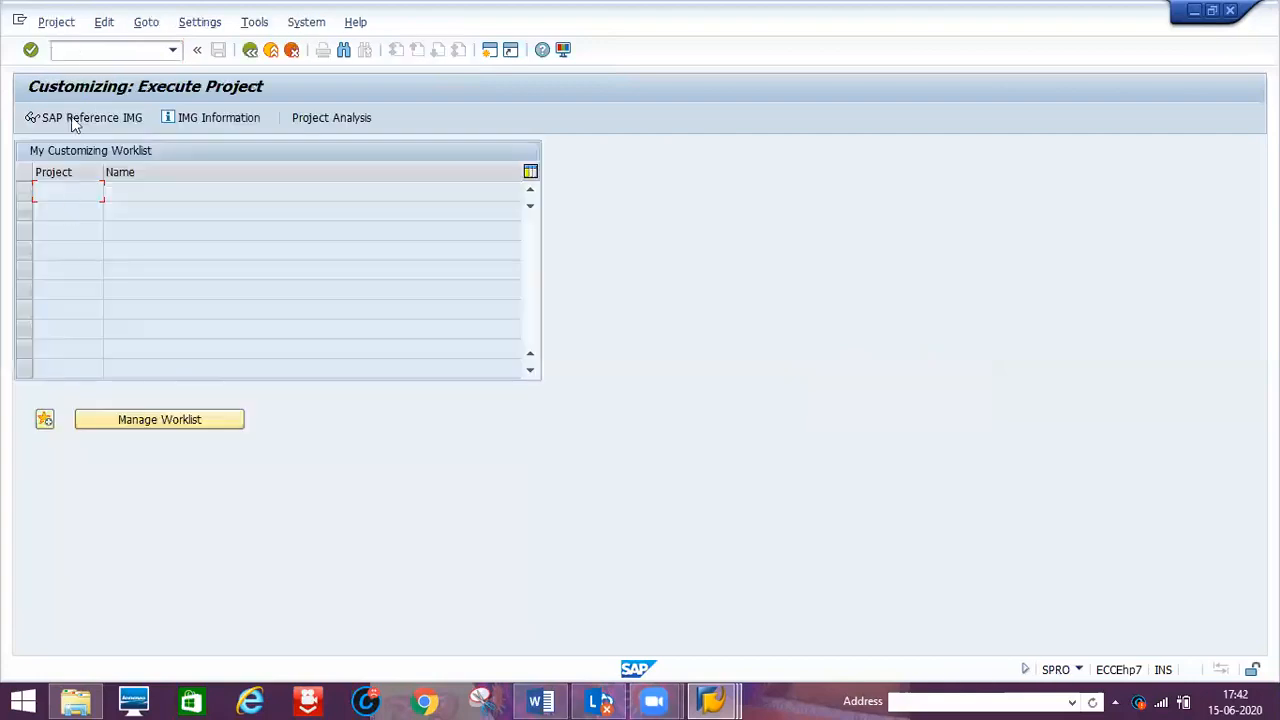
left_click(72, 119)
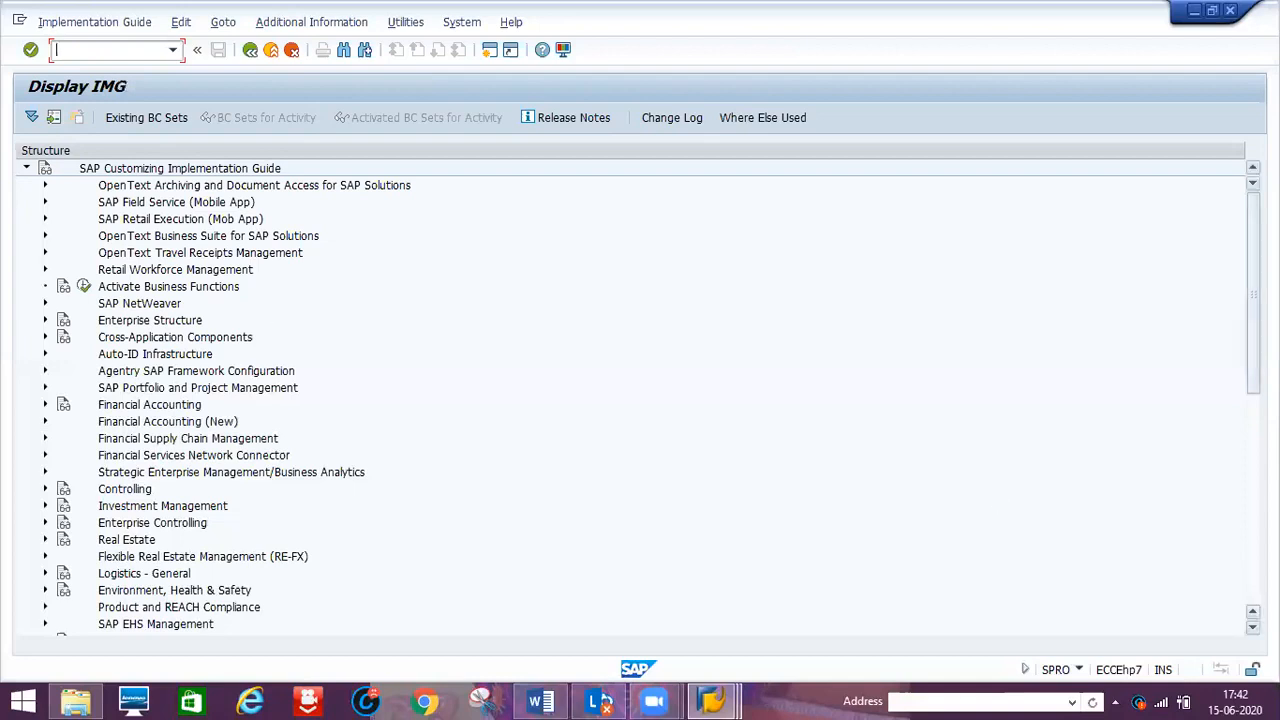
Expand Financial Accounting > Accounts Receivable and Accounts Payable > Vendor Accounts > Master Data > Preparations for Creating Vendor Master Data.
left_click(1252, 627)
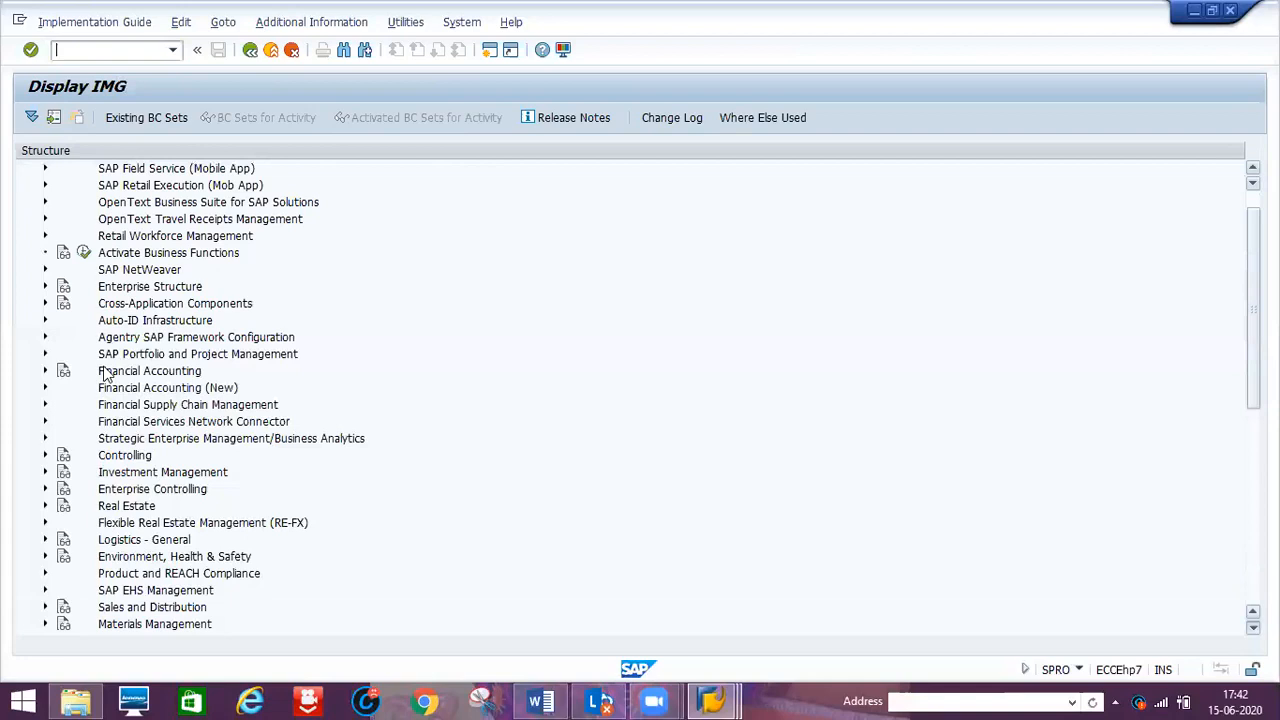
scroll(35, 325, "down", 1)
left_click(44, 320)
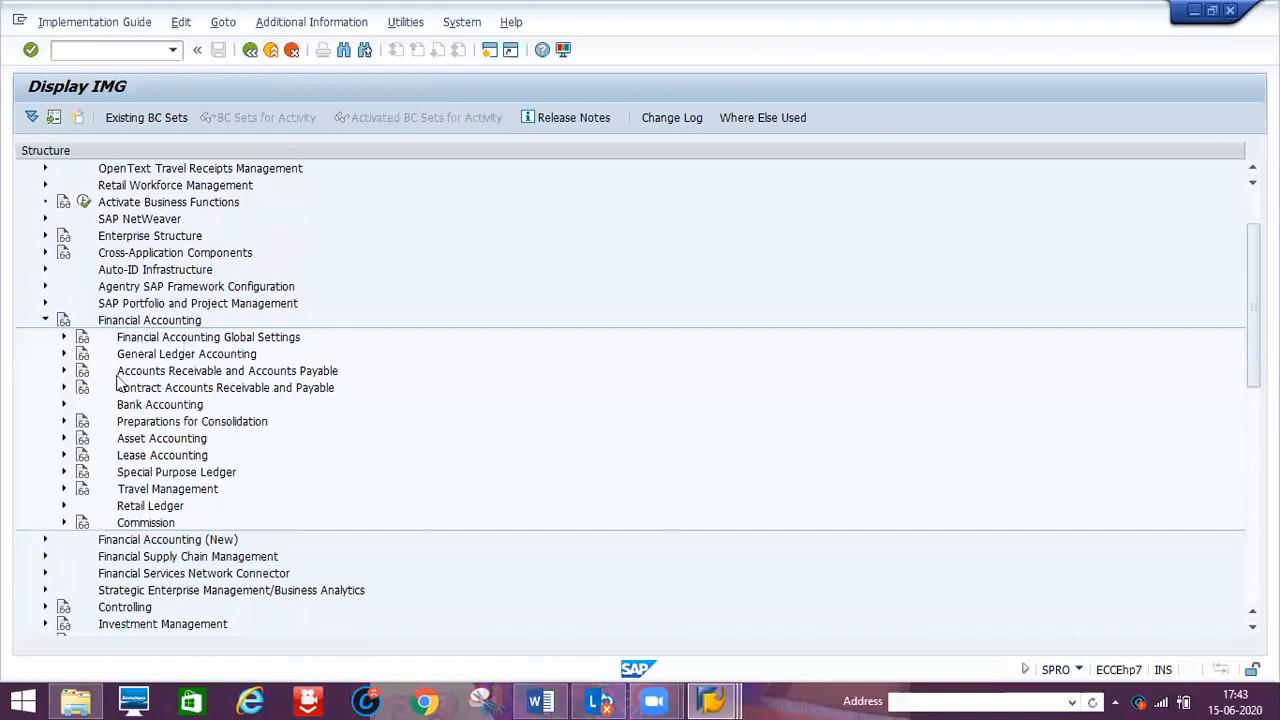
left_click(64, 372)
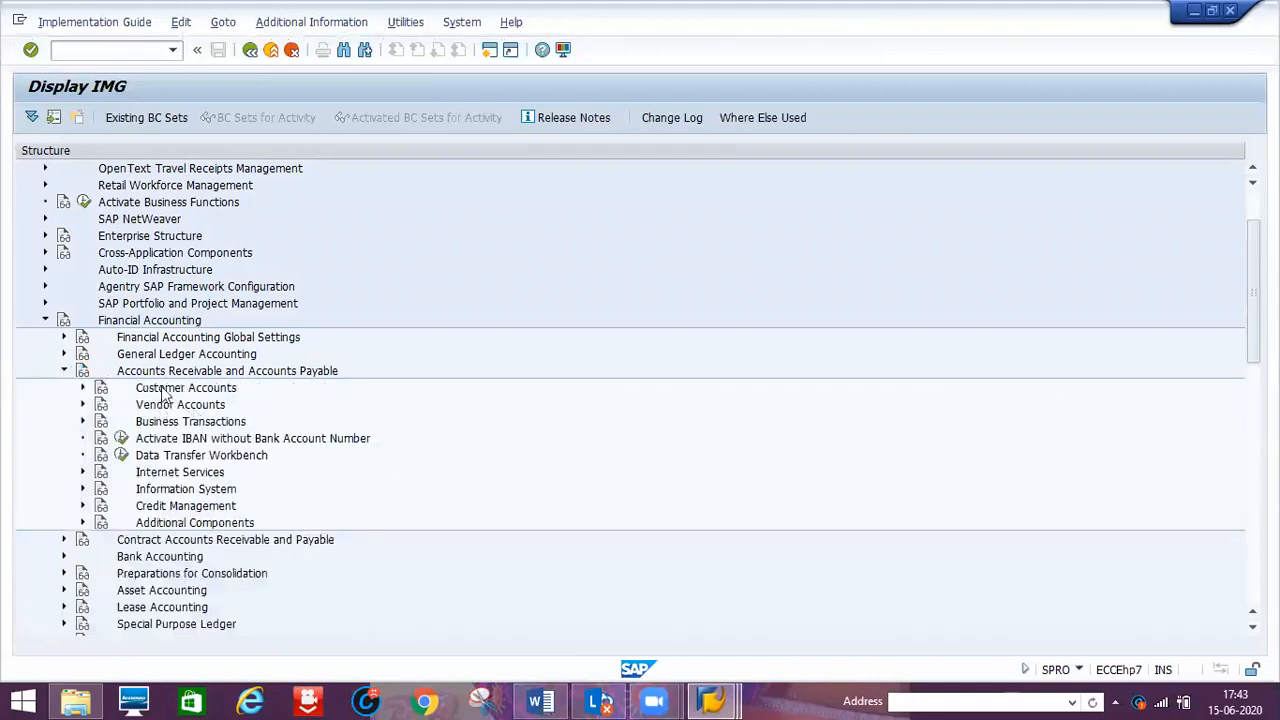
left_click(83, 405)
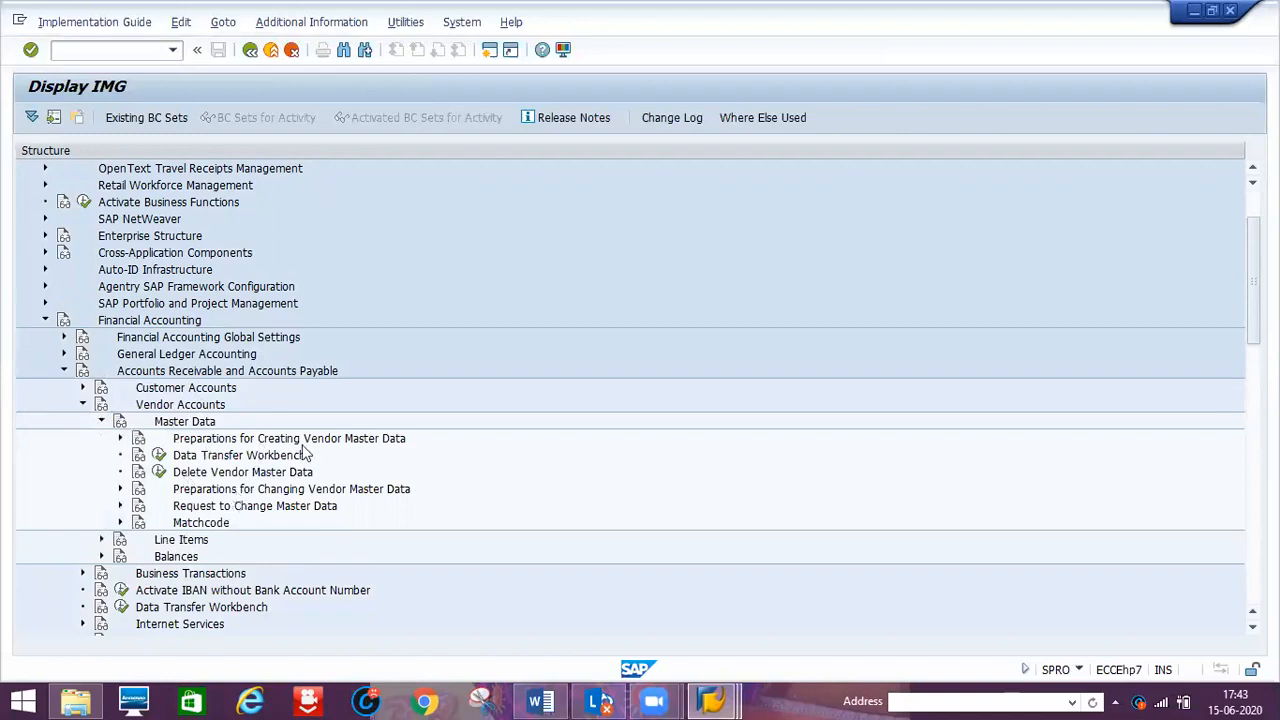
left_click(120, 438)
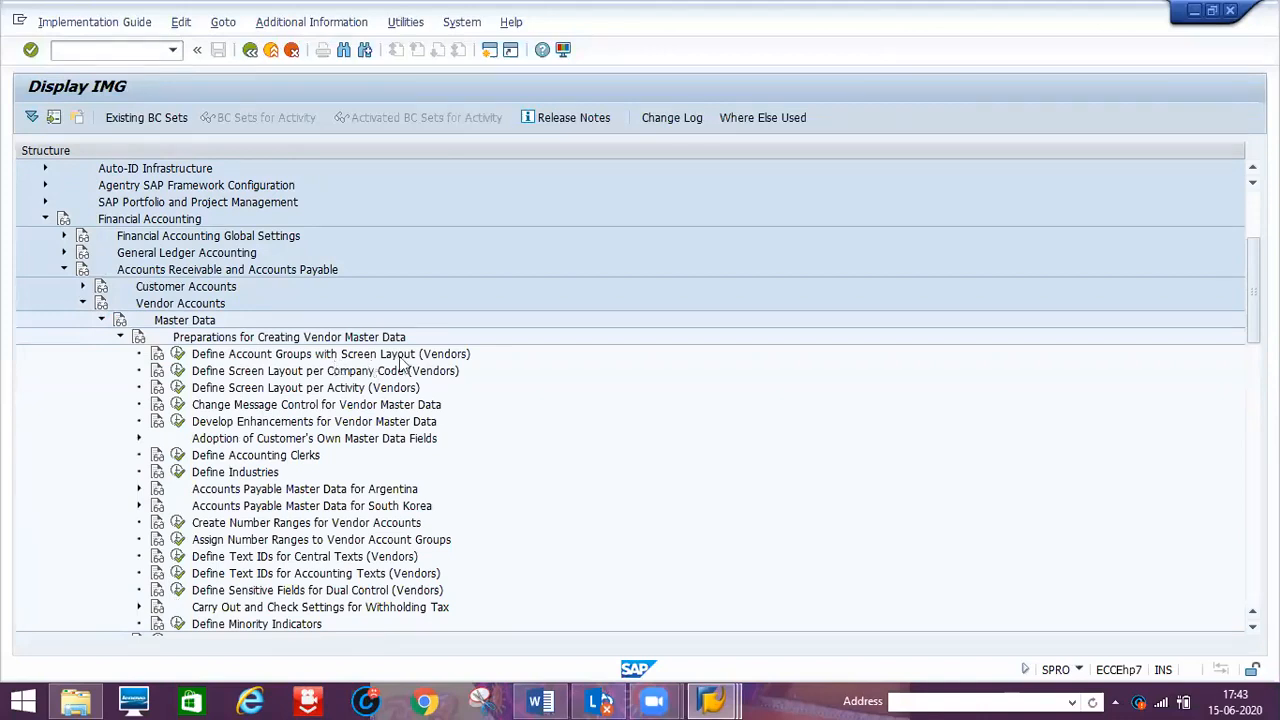
Try to execute Define Account Groups with Screen Layout (Vendors) and decline displaying the locked data.
left_click(181, 353)
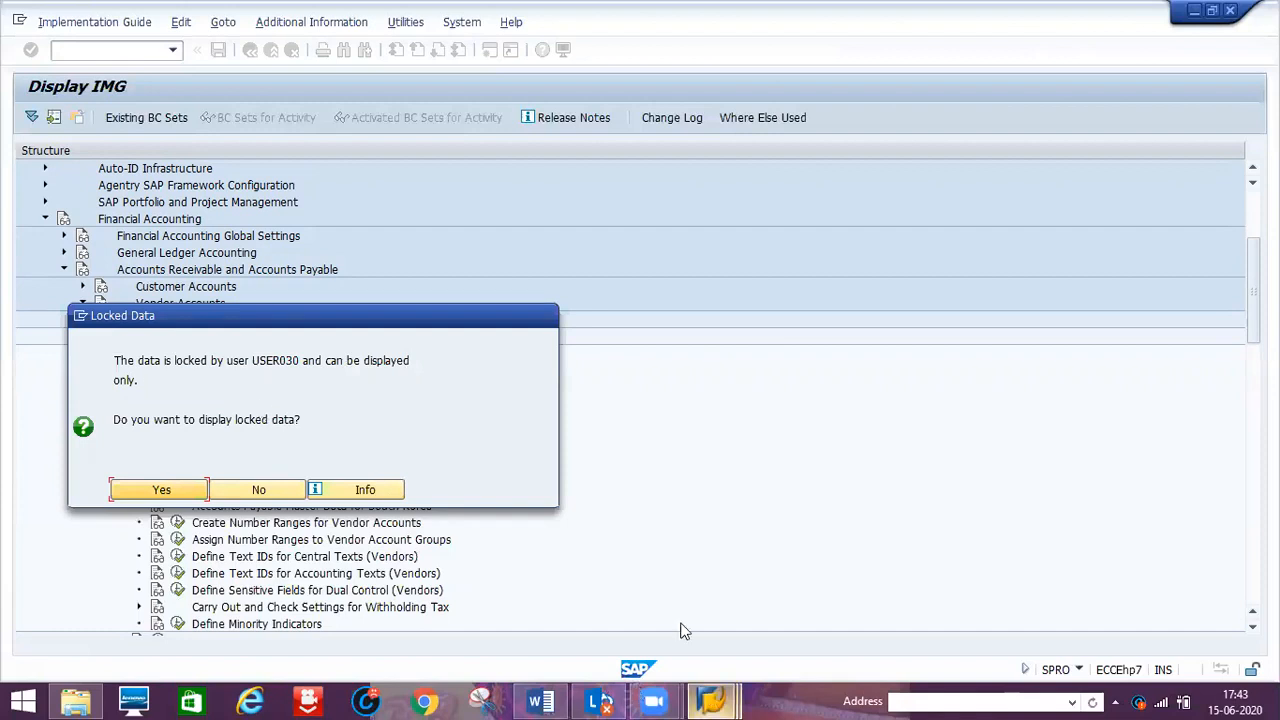
key("Return")
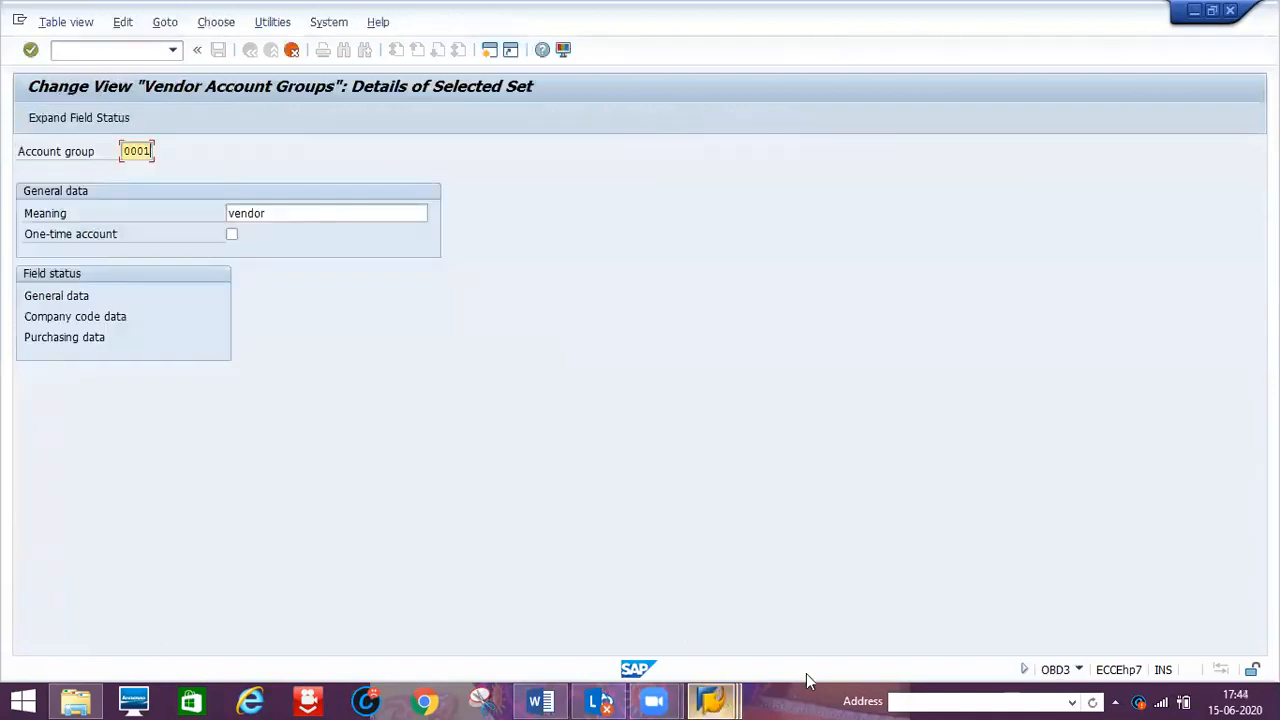
left_click(872, 637)
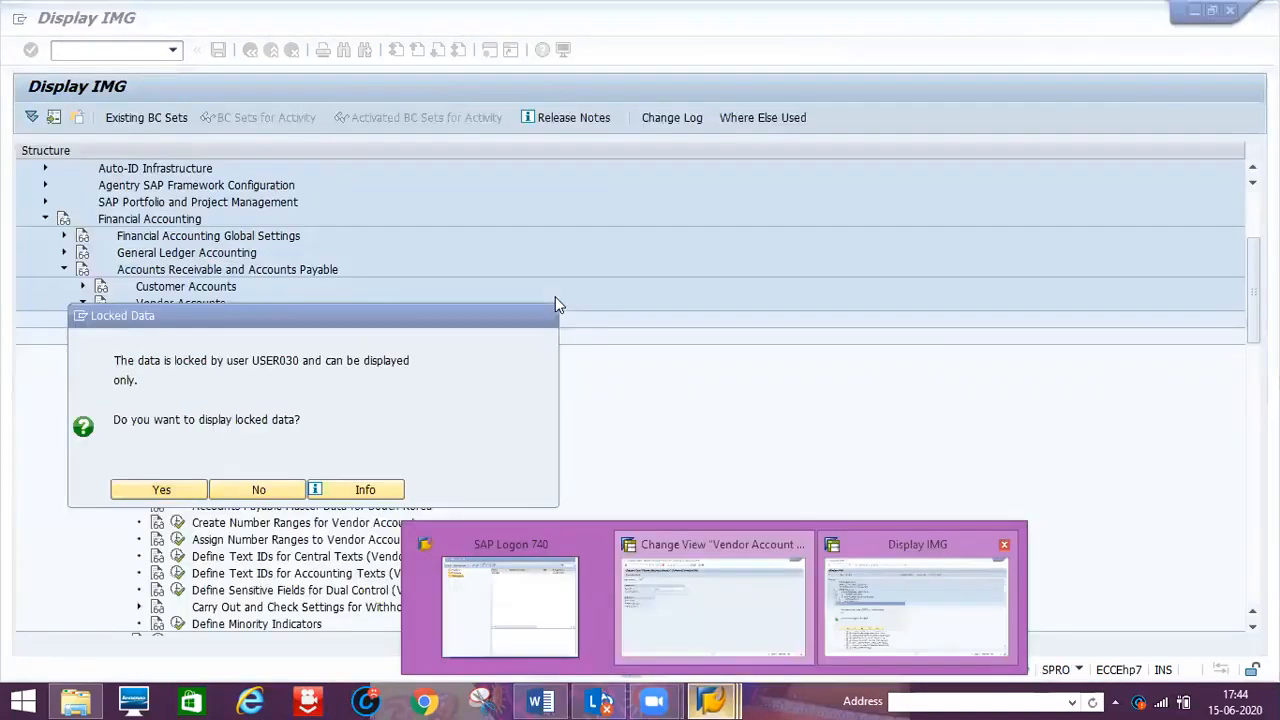
left_click(276, 495)
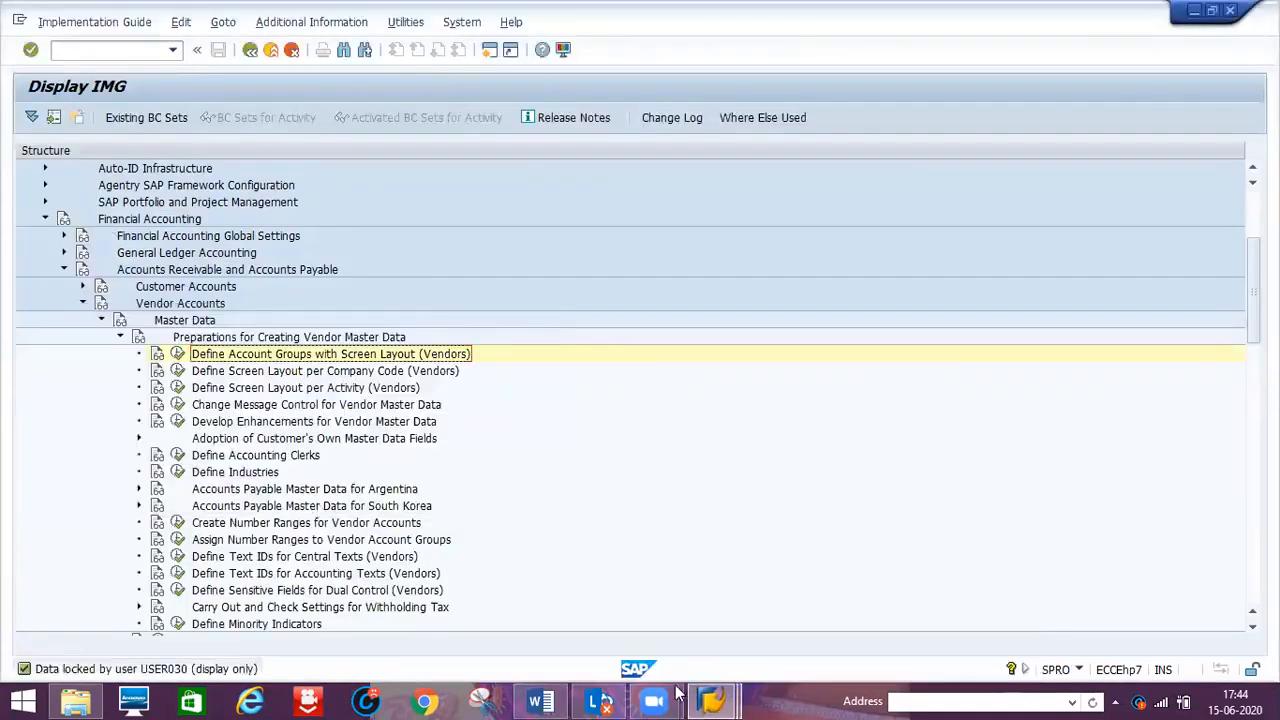
Compare the IMG path with the OBD3 session and return to the copy of vendor account group 0001.
mouse_move(712, 700)
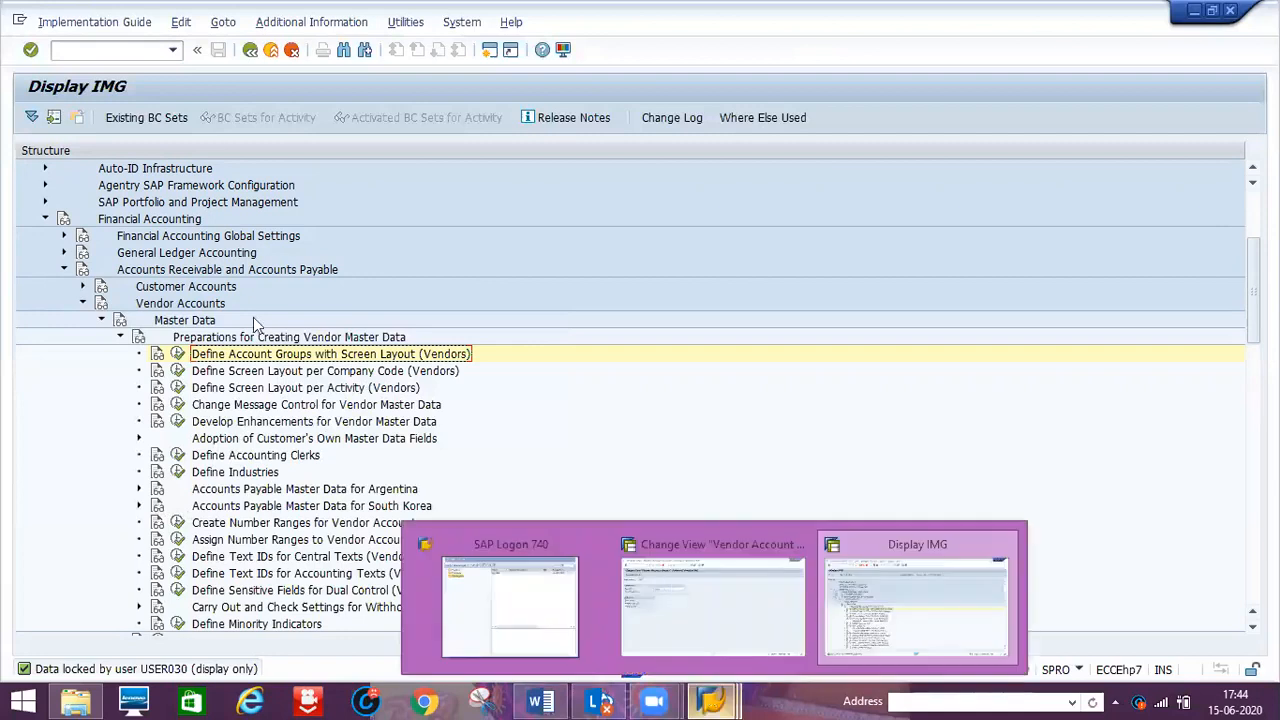
left_click(637, 652)
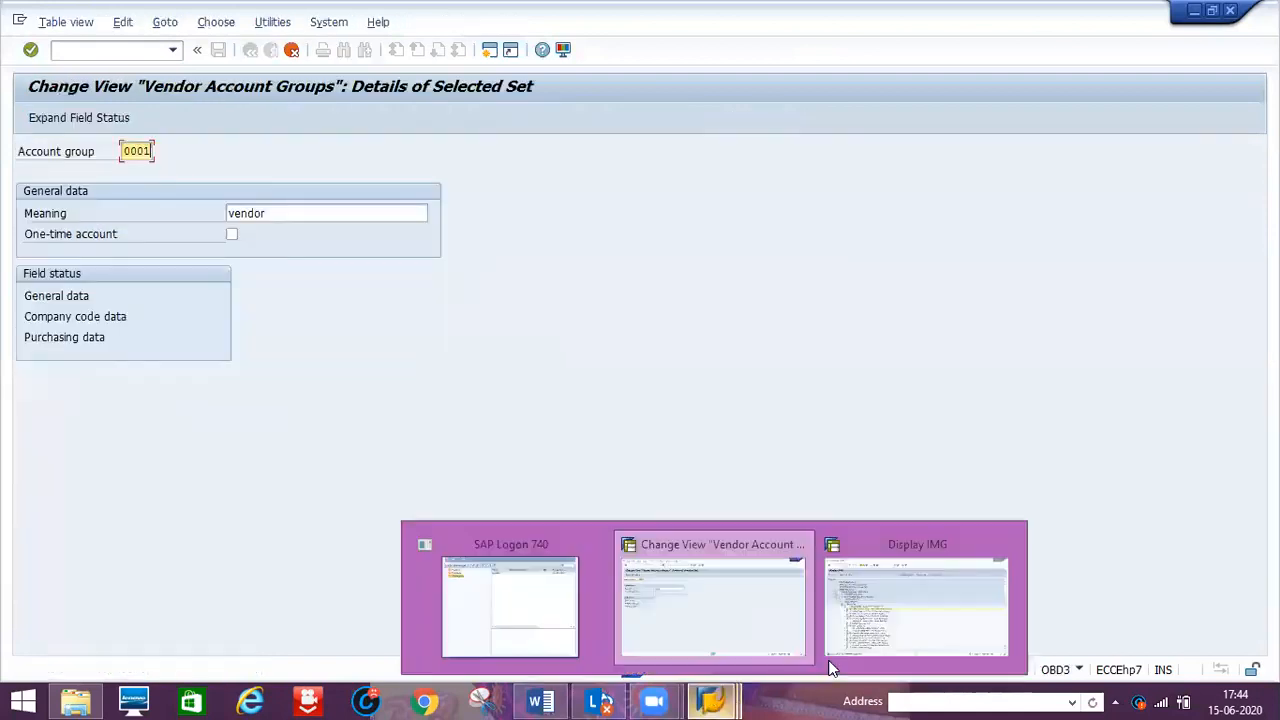
left_click(845, 649)
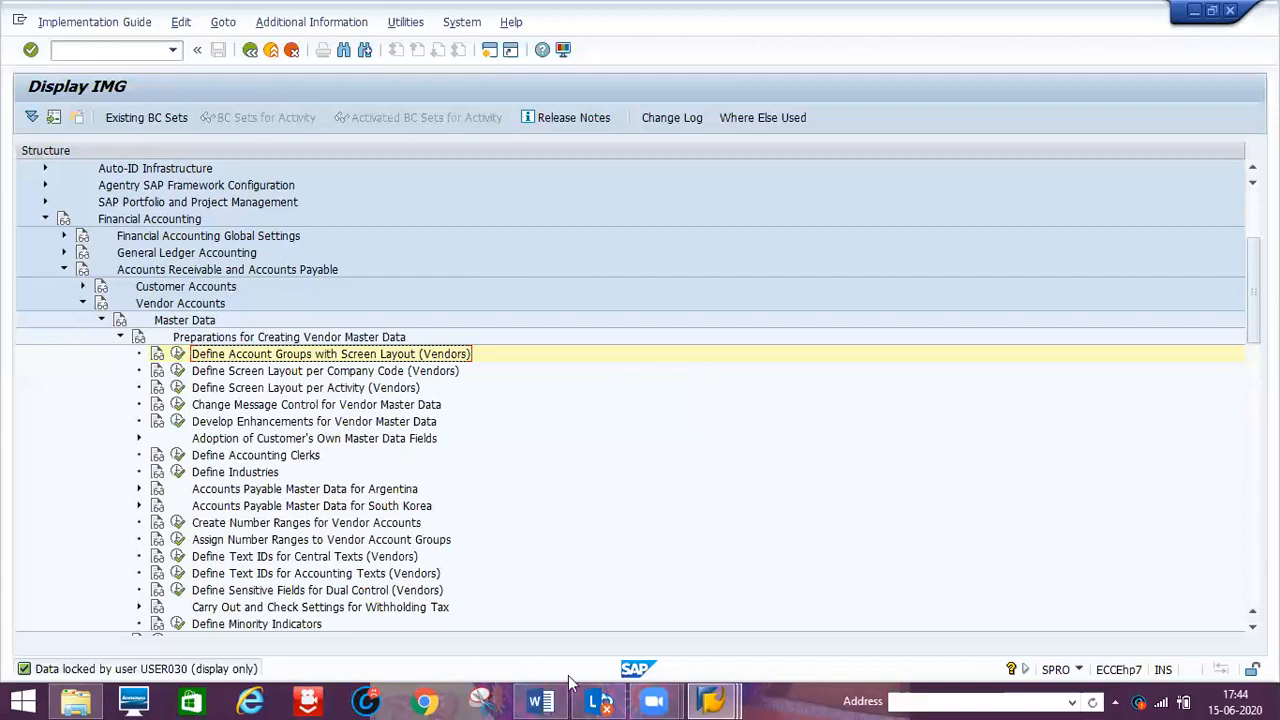
left_click(726, 636)
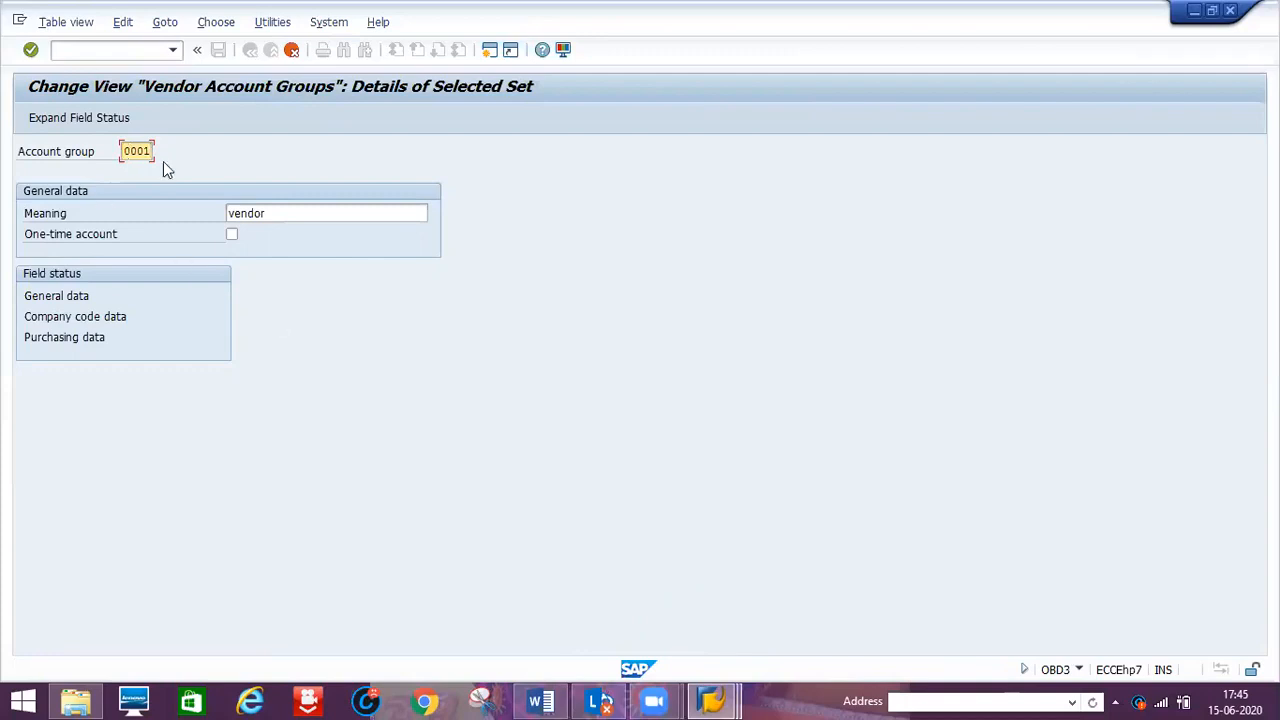
Name the copied account group TMM with the meaning TMM IT VENDORS, and go to the One-time account option.
key("BackSpace")
key("BackSpace")
key("BackSpace")
key("BackSpace")
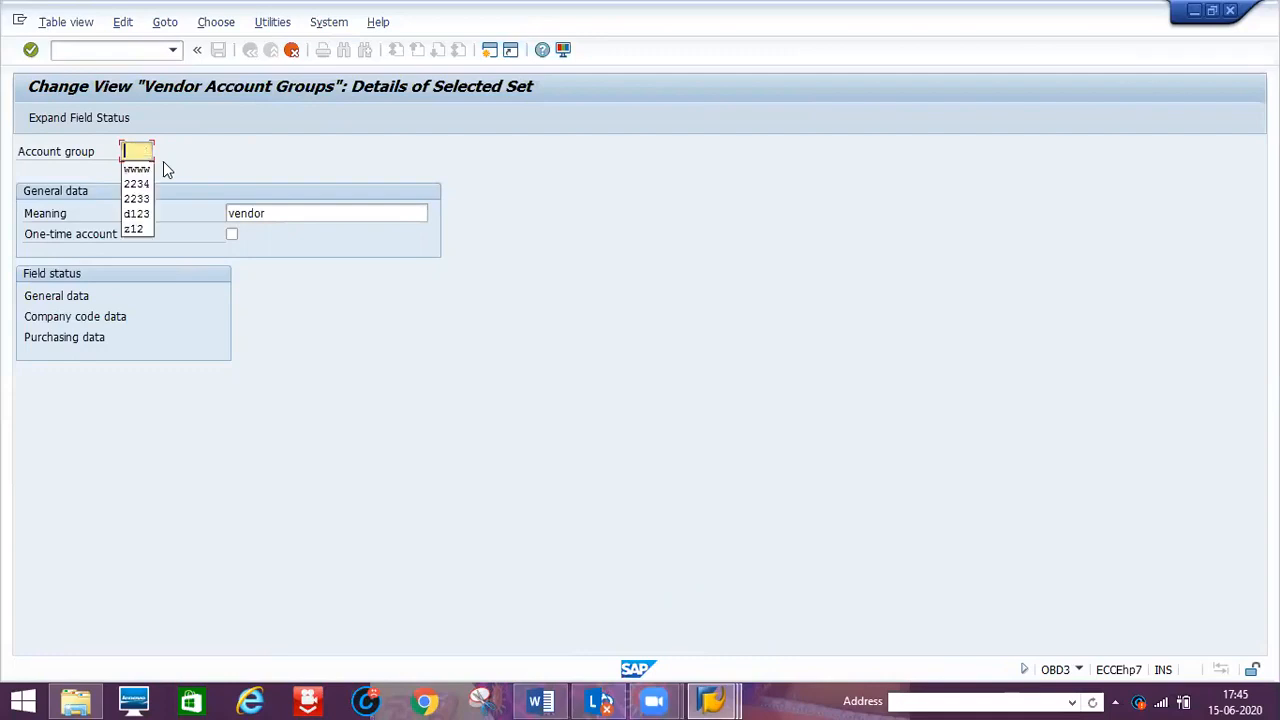
type("TMM")
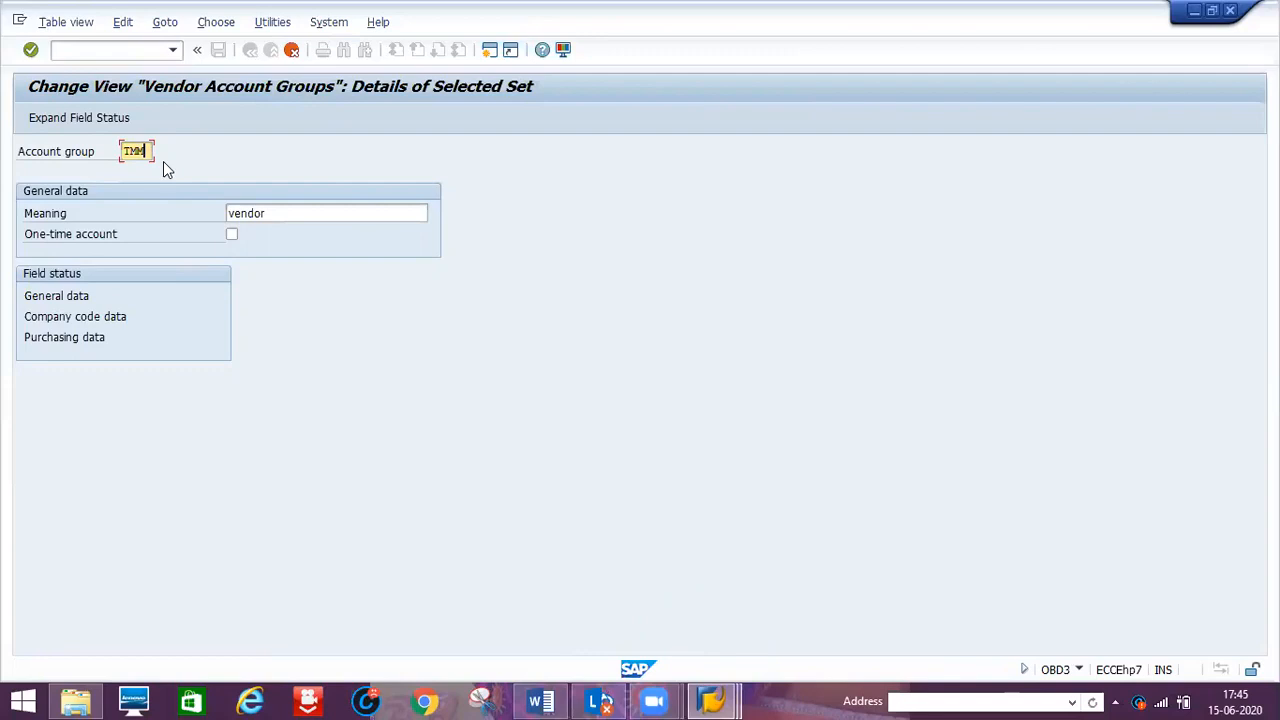
key("Tab")
type("TM")
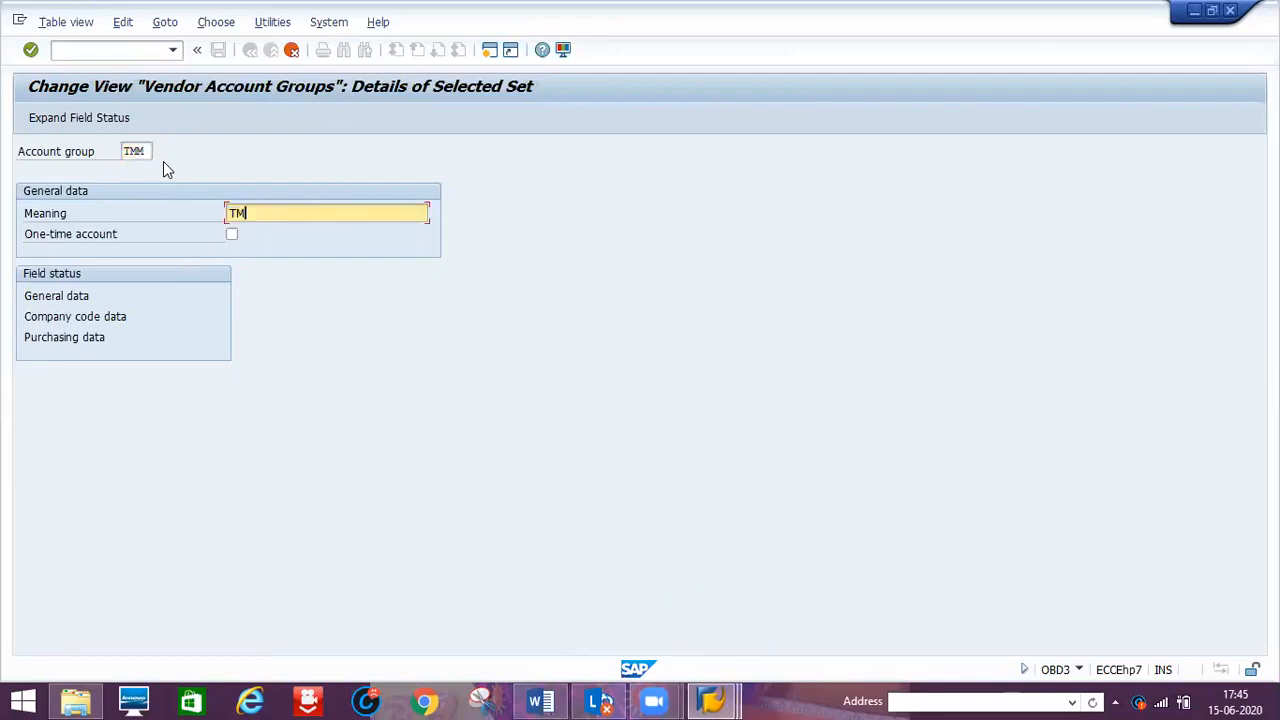
type("M 1")
type("T VENDO")
type("RS")
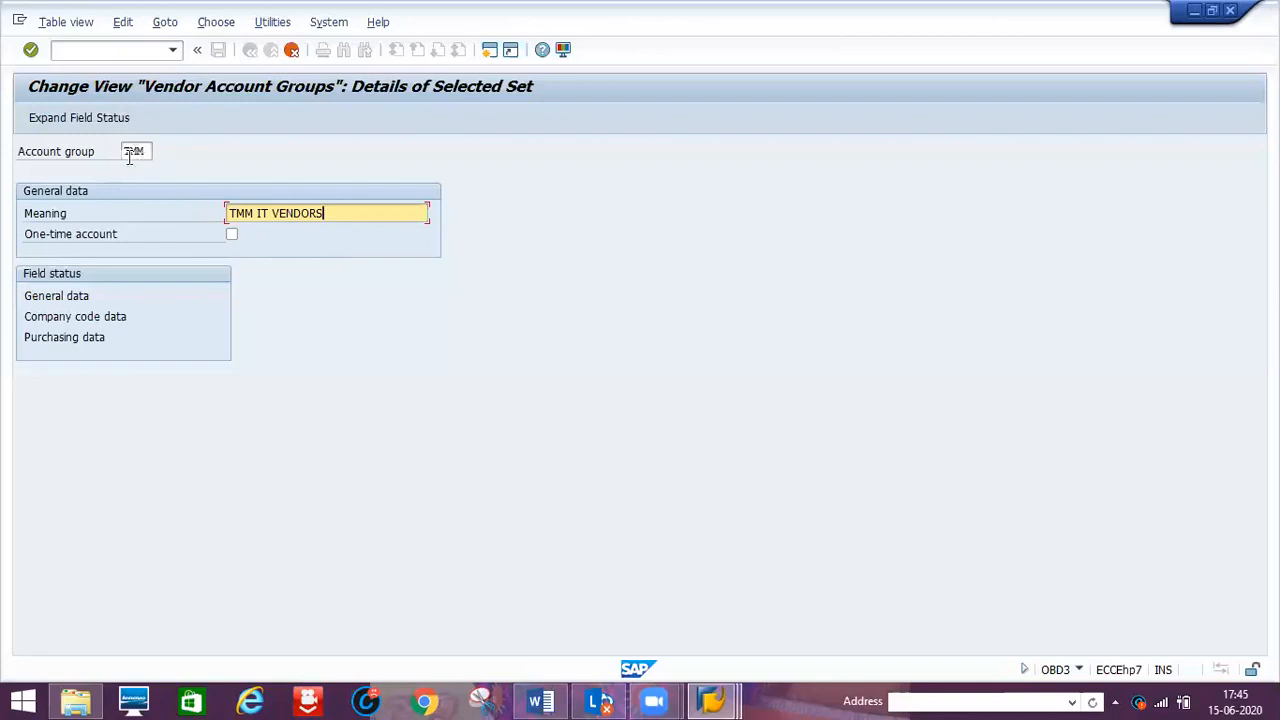
left_click(231, 237)
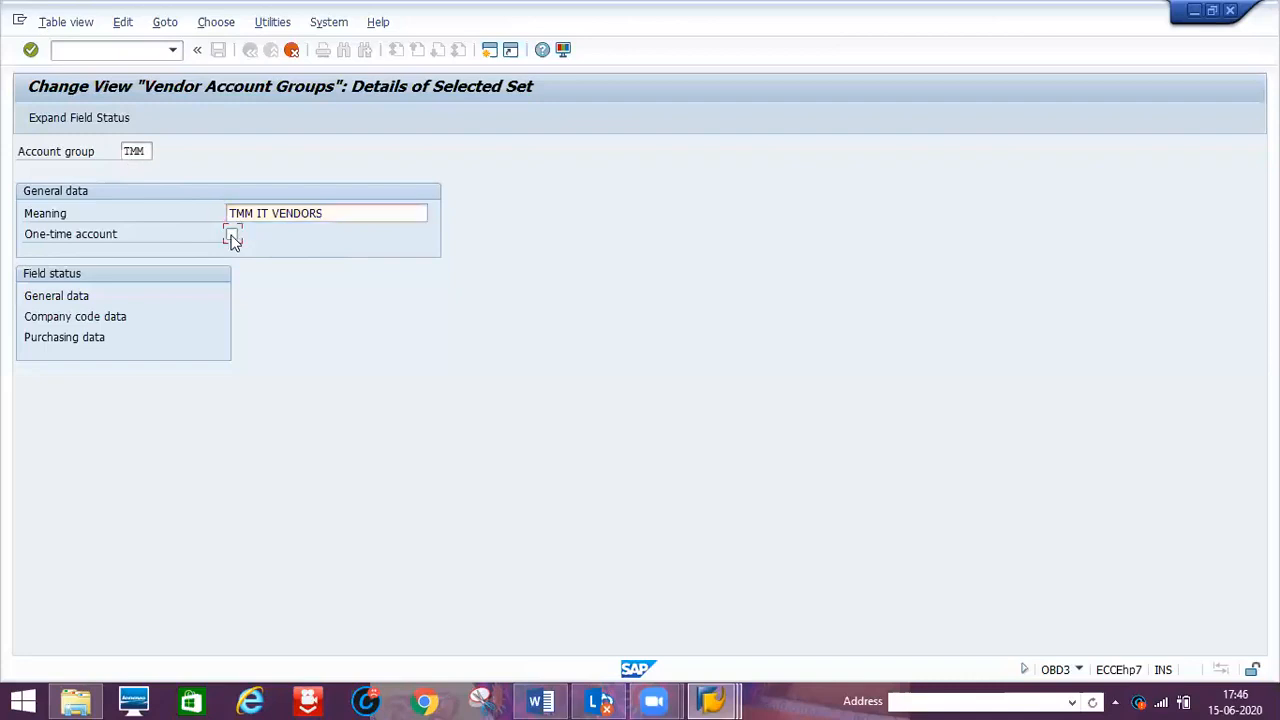
Leave One-time account cleared, switch to the Word notes and highlight "Comp code level" in yellow.
left_click(231, 237)
left_click(231, 238)
left_click(550, 701)
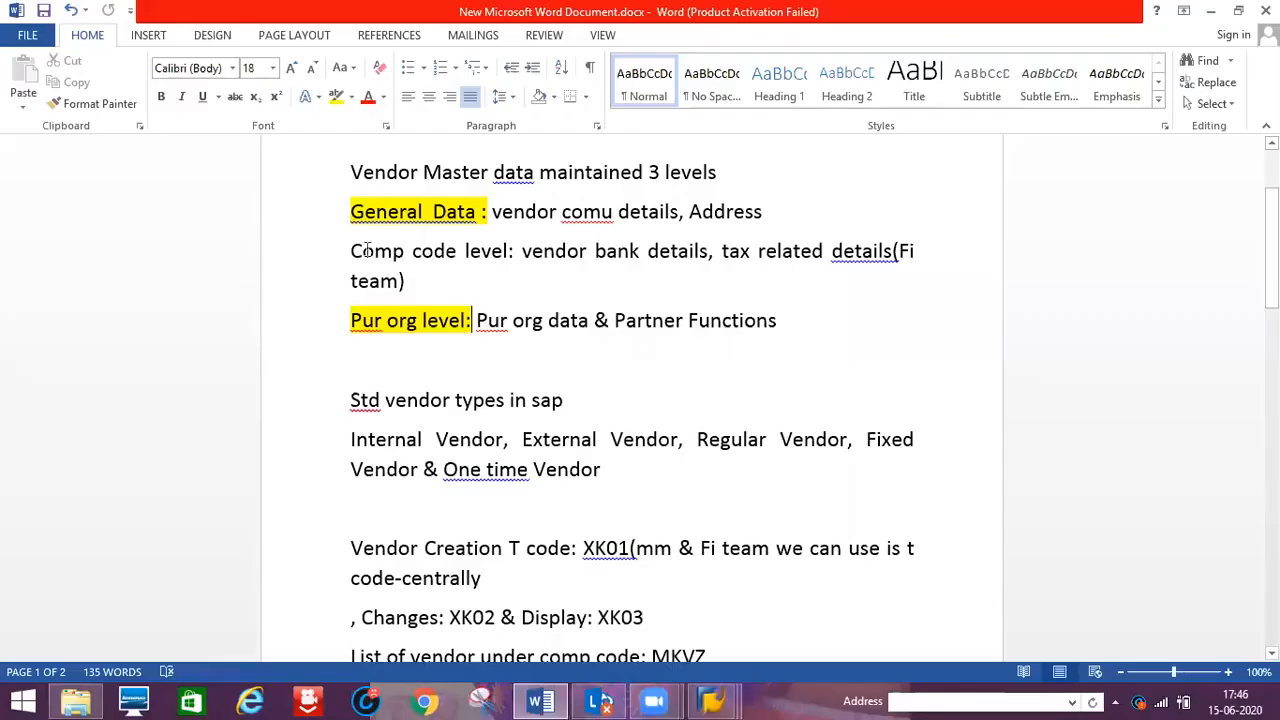
left_click_drag(350, 250, 462, 250)
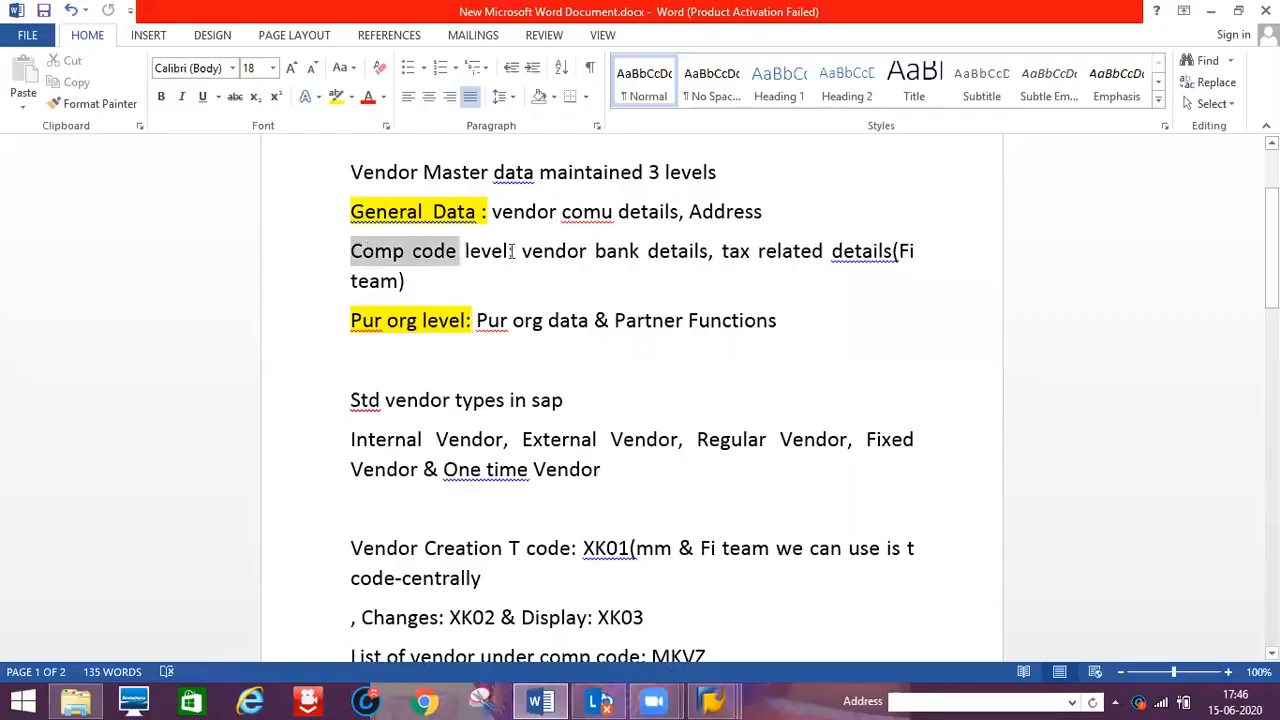
left_click_drag(550, 250, 550, 250)
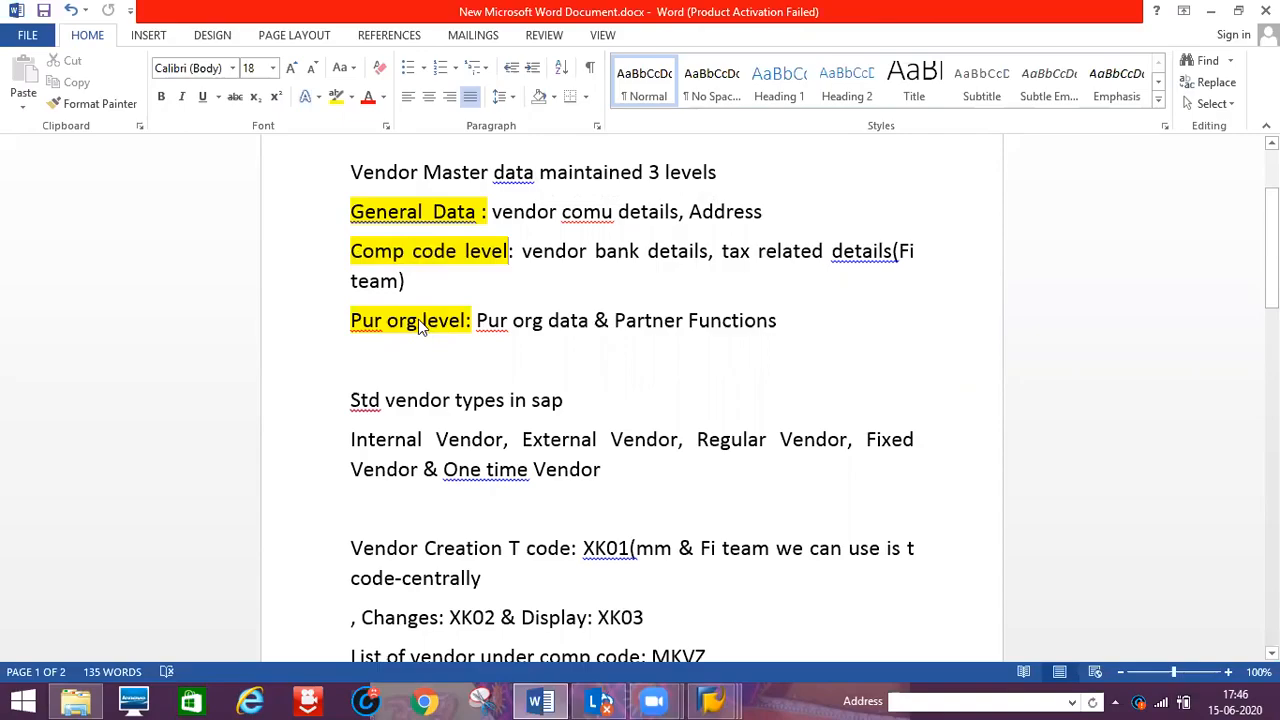
Return to SAP and open the Address field status within General data of account group TMM.
key("alt+Tab")
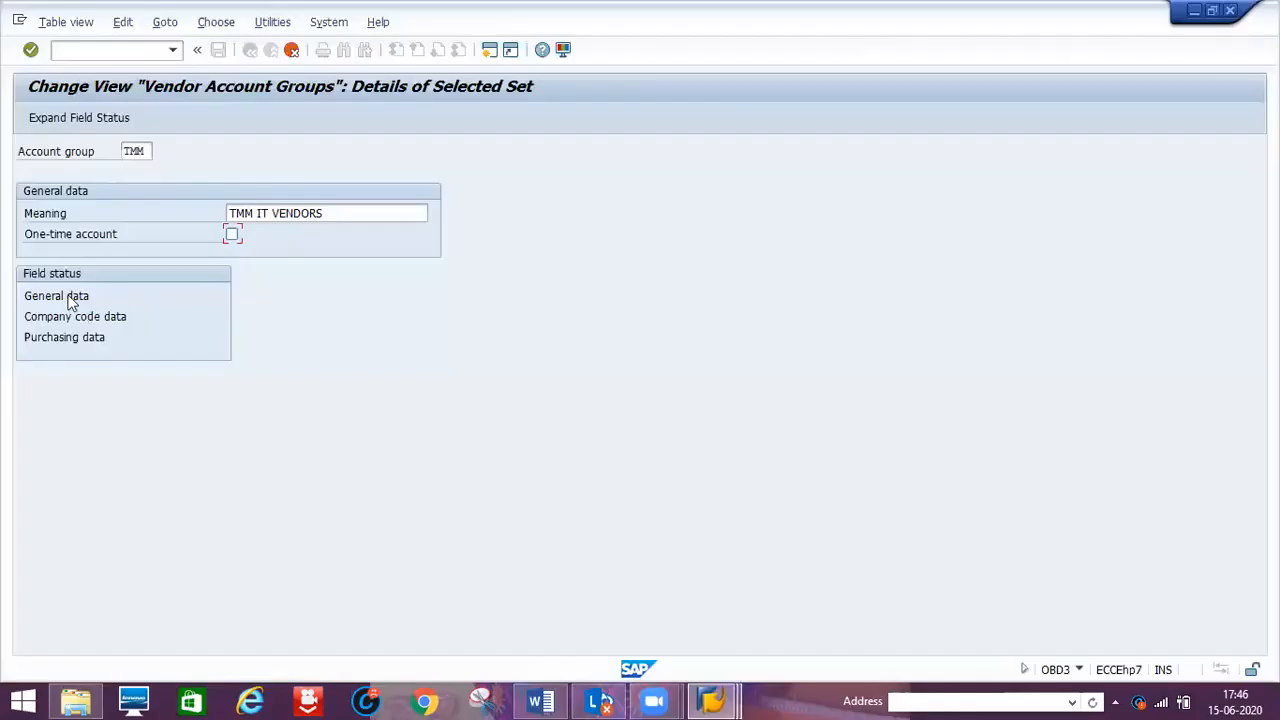
double_click(70, 298)
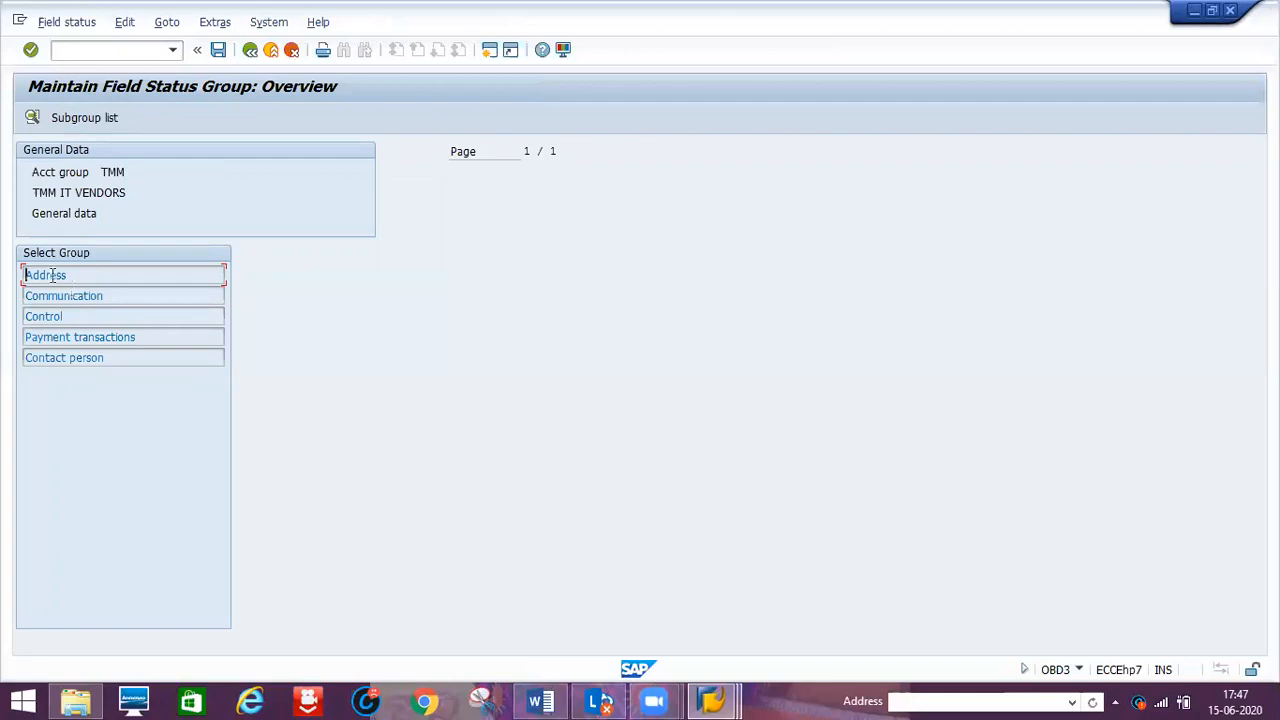
double_click(52, 276)
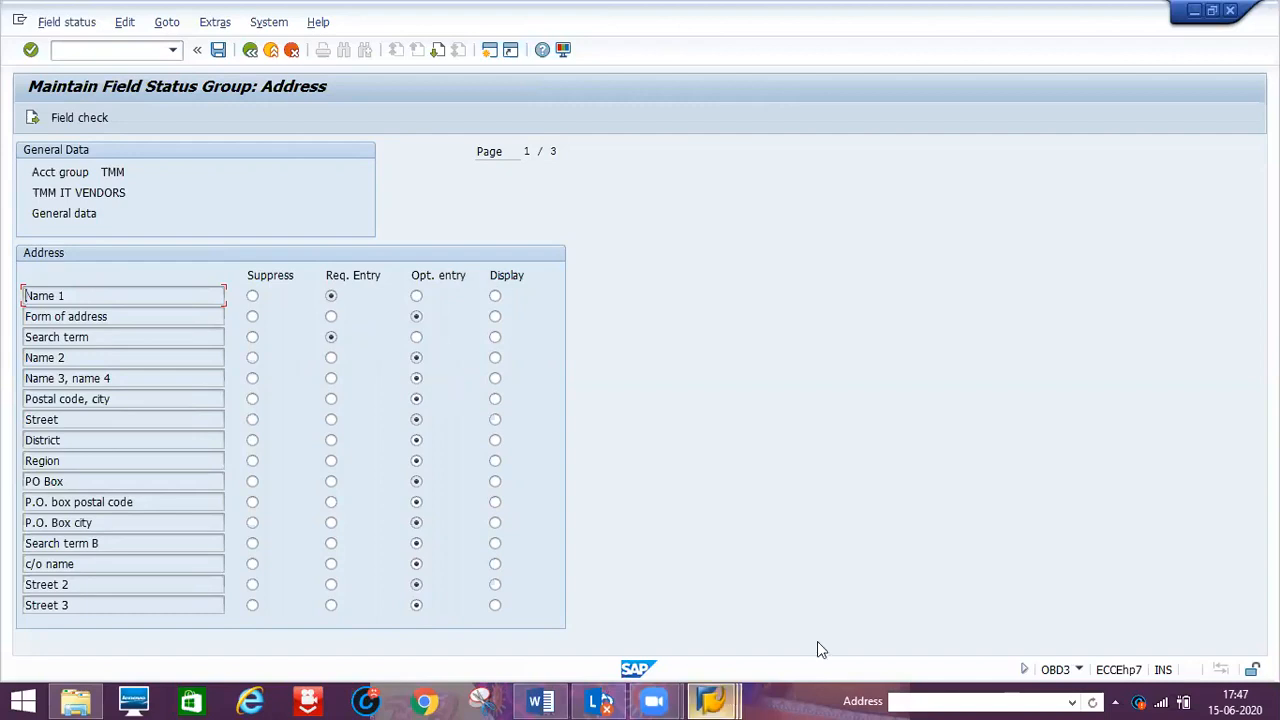
Open a new session from the Display IMG session and start transaction XK01 in it.
left_click(892, 617)
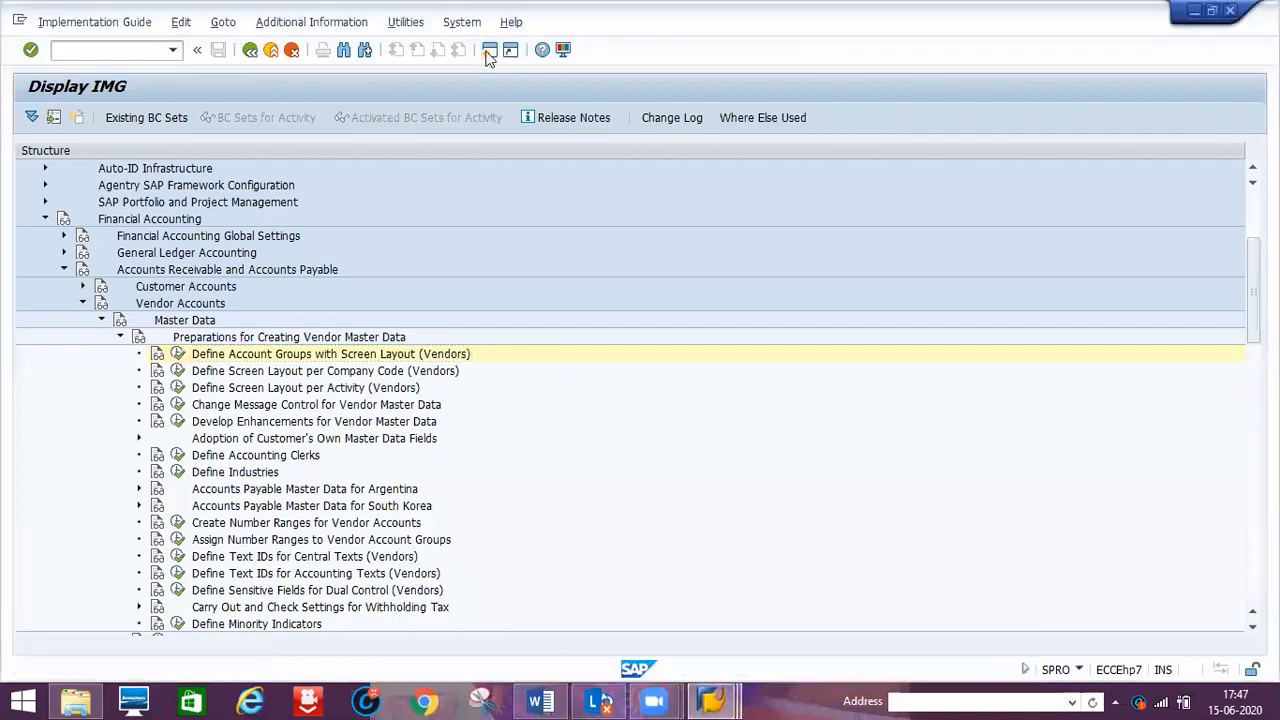
left_click(489, 50)
type("/XK")
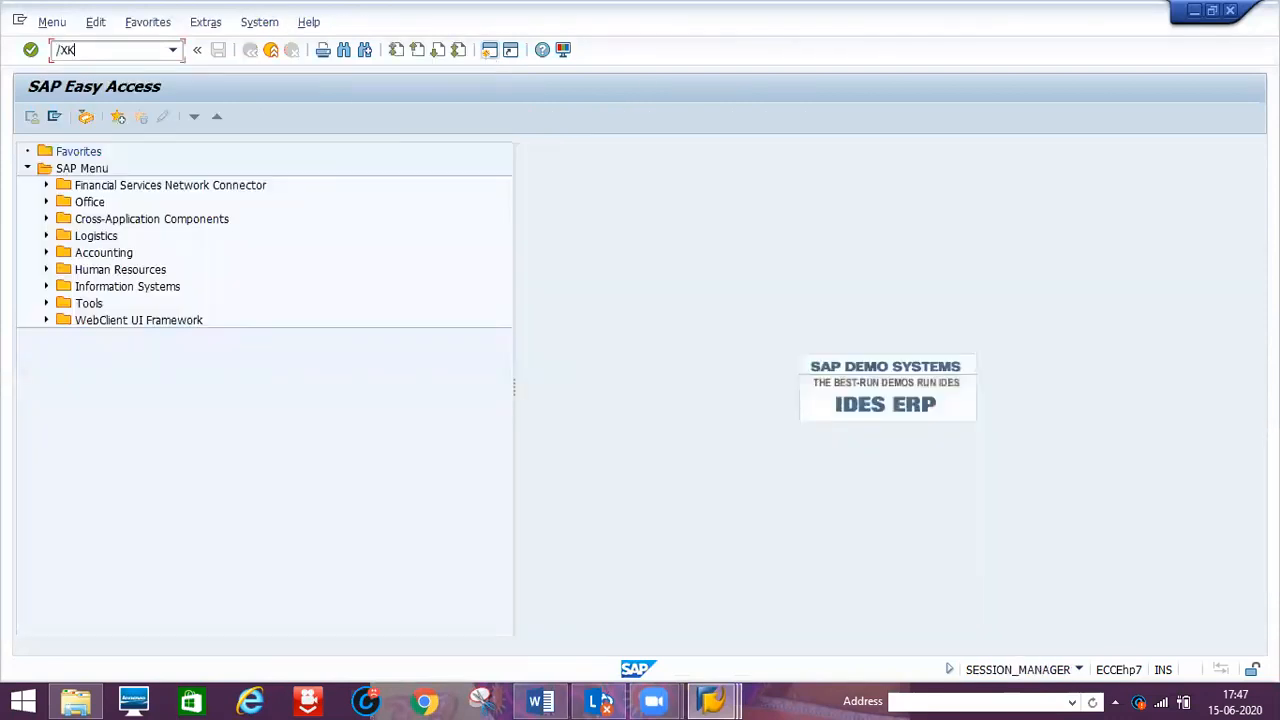
key("BackSpace")
key("BackSpace")
key("BackSpace")
type("xk01")
key("Return")
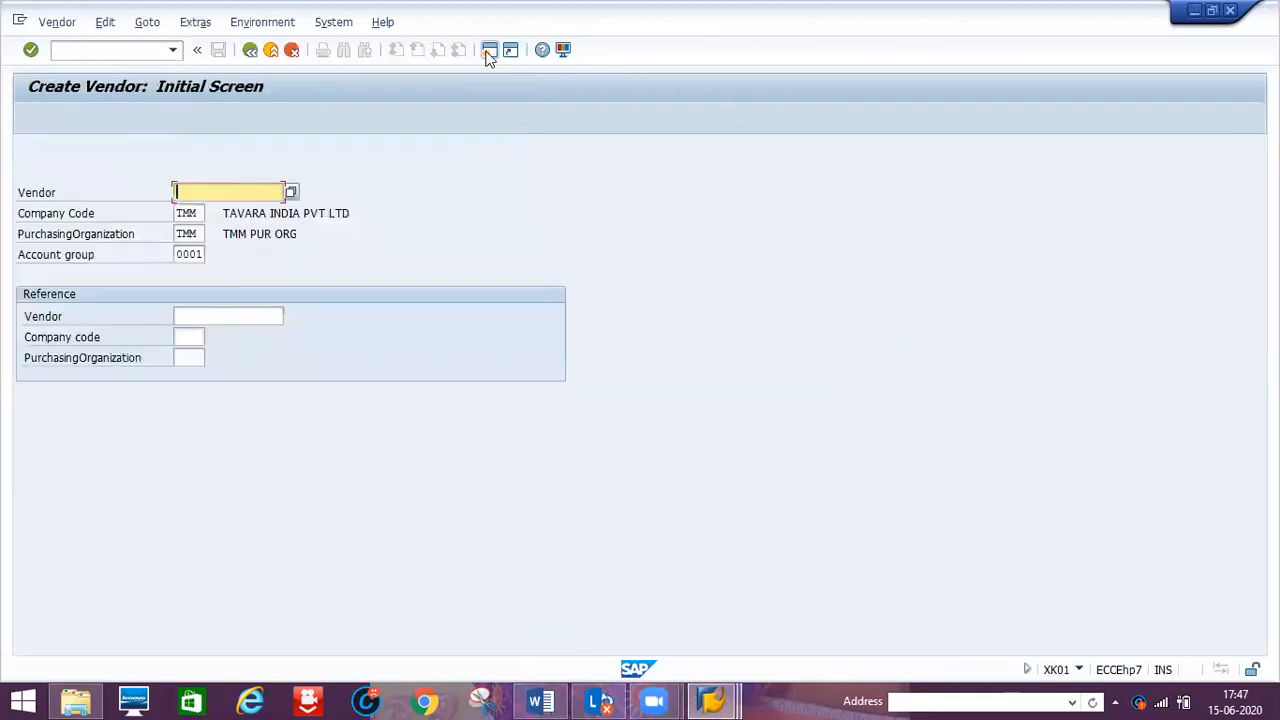
Enter vendor SSS TMM with account group 0001 and check the mandatory Name and Search term fields on the address screen.
type("SSS TNN")
key("BackSpace")
type("MM")
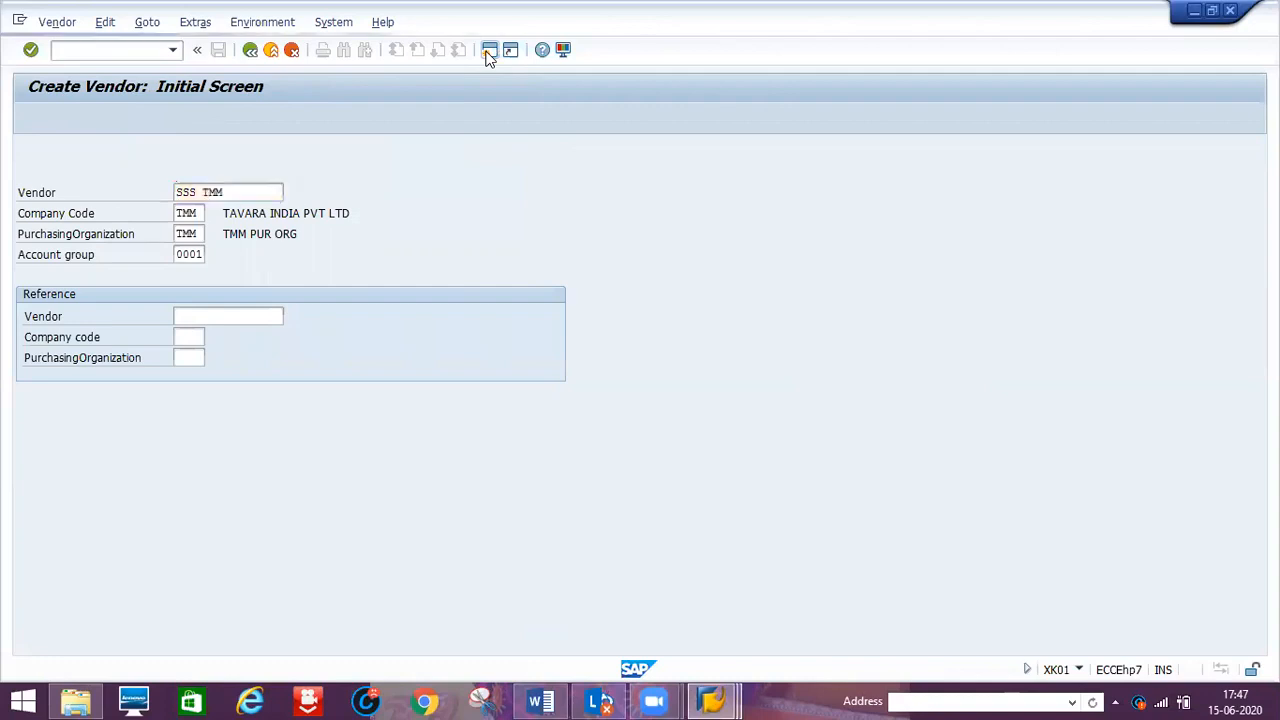
key("Return")
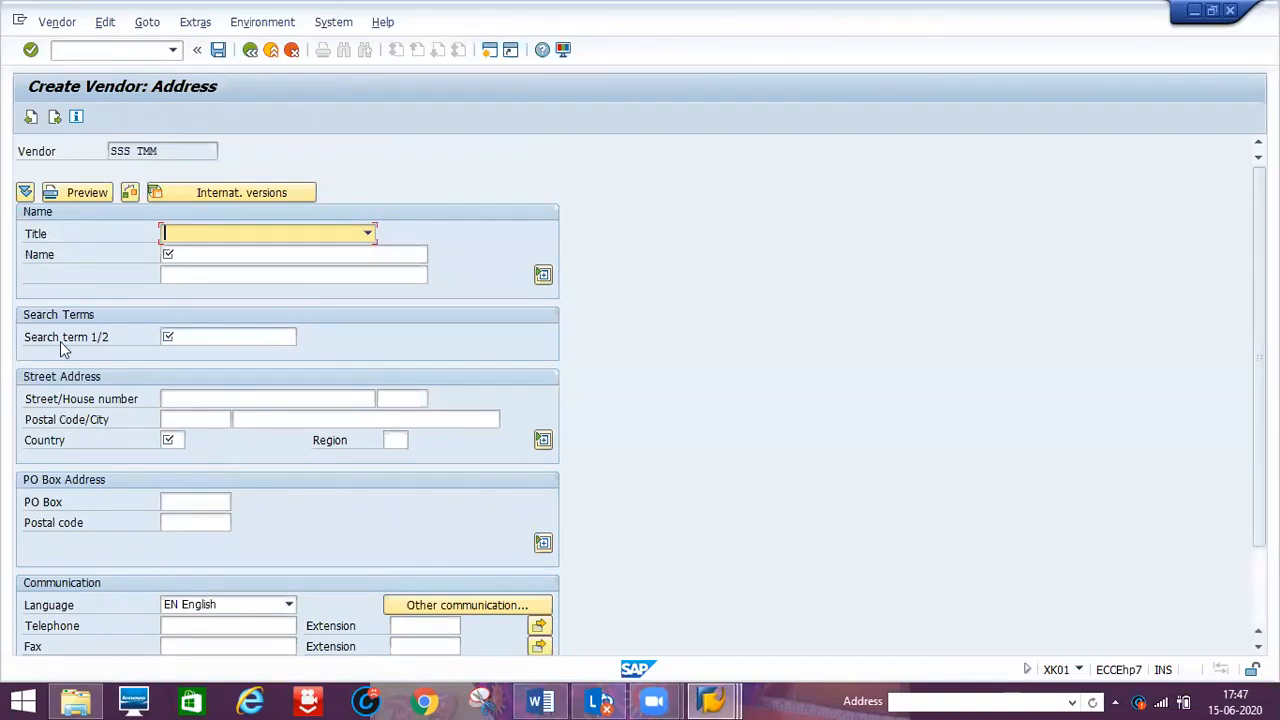
left_click(187, 337)
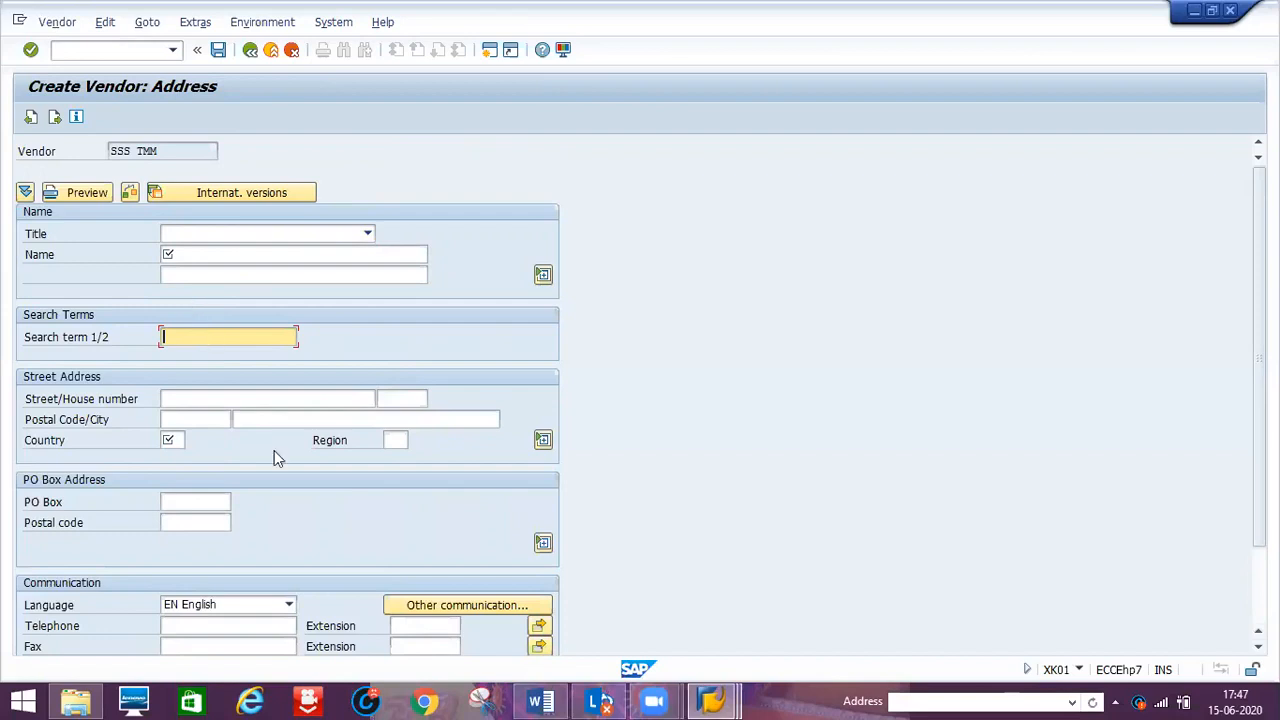
left_click(208, 258)
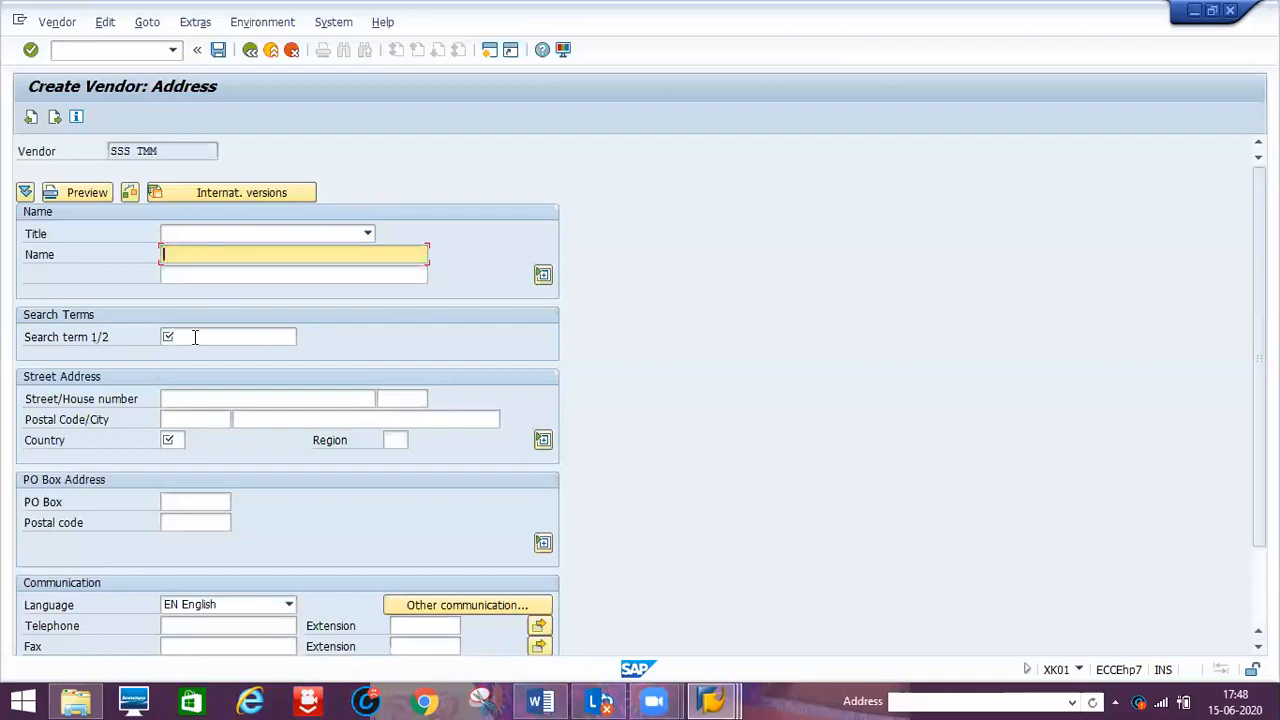
Return to the TMM Address field status, set Search term to optional entry and restore it to required entry.
left_click(735, 697)
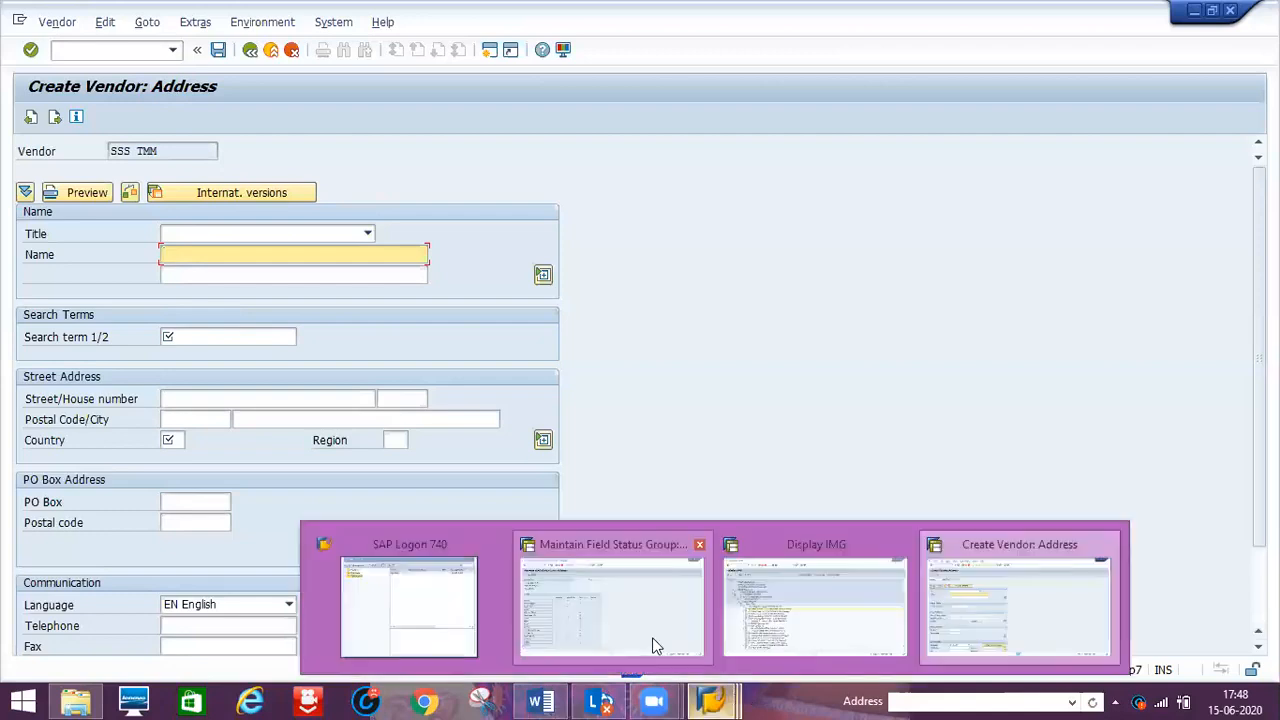
left_click(612, 602)
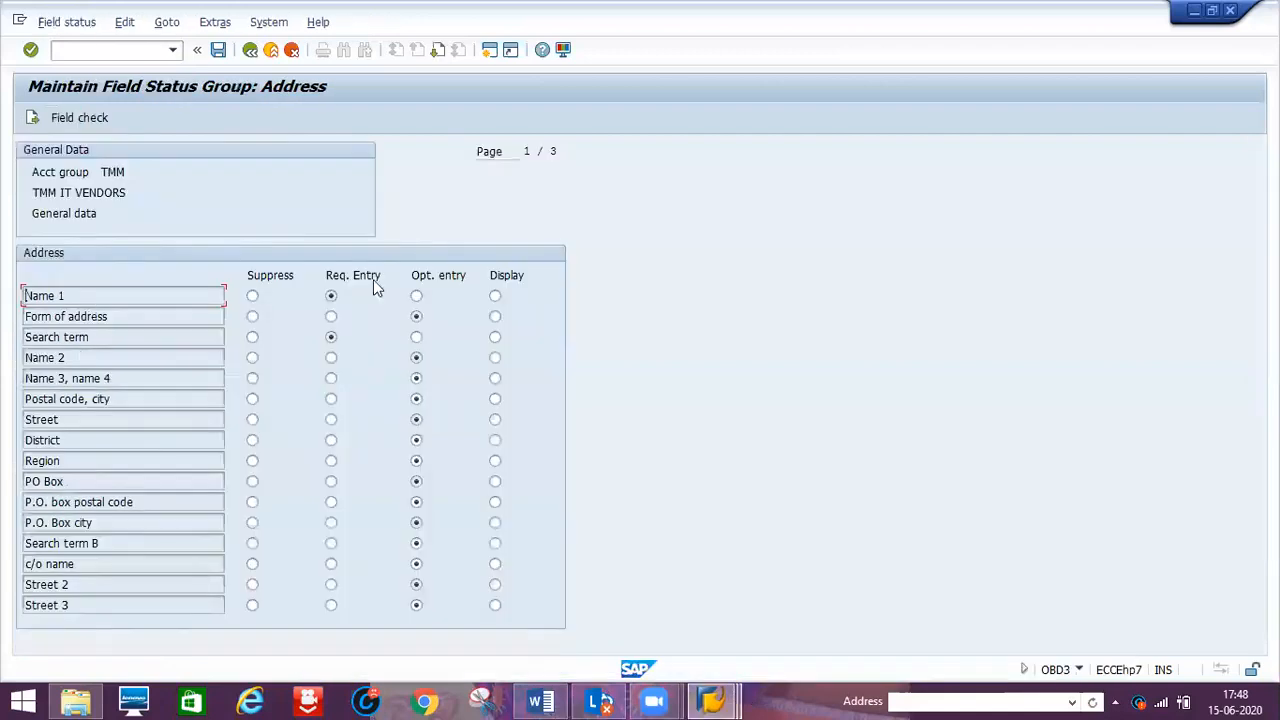
left_click(416, 338)
left_click(331, 338)
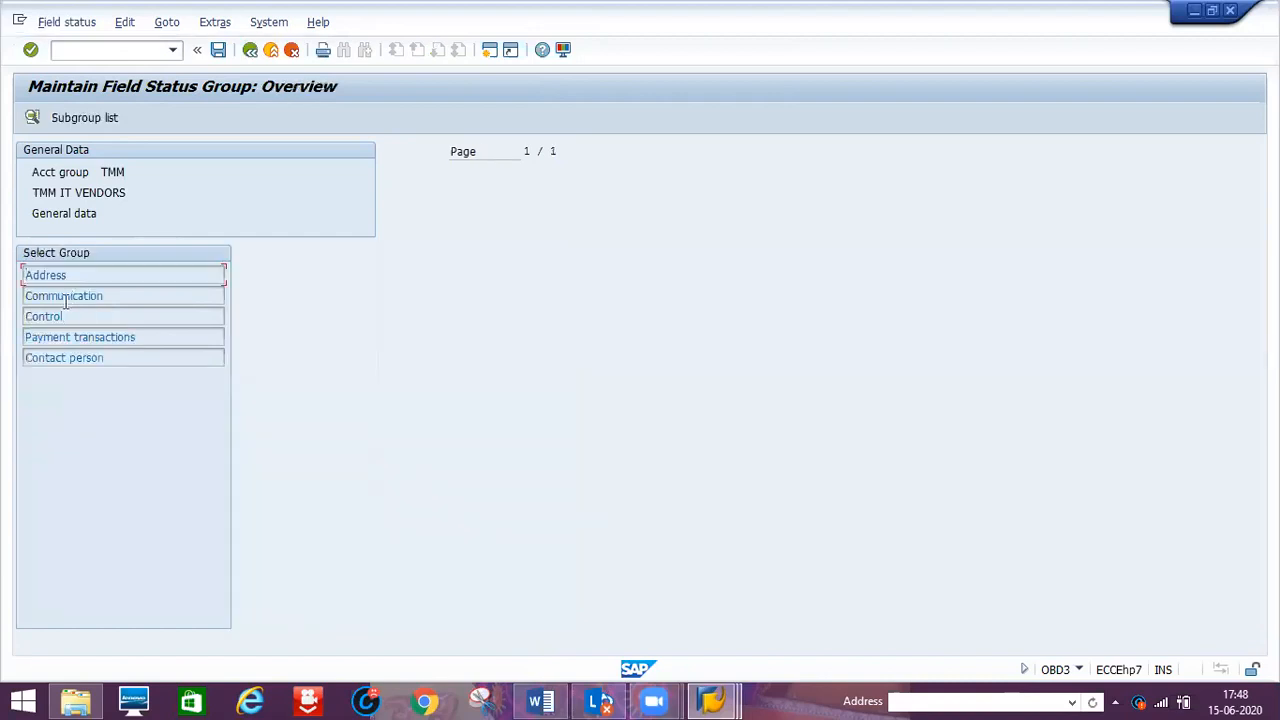
Review the Communication field status of General data and return to the TMM account group details.
double_click(65, 296)
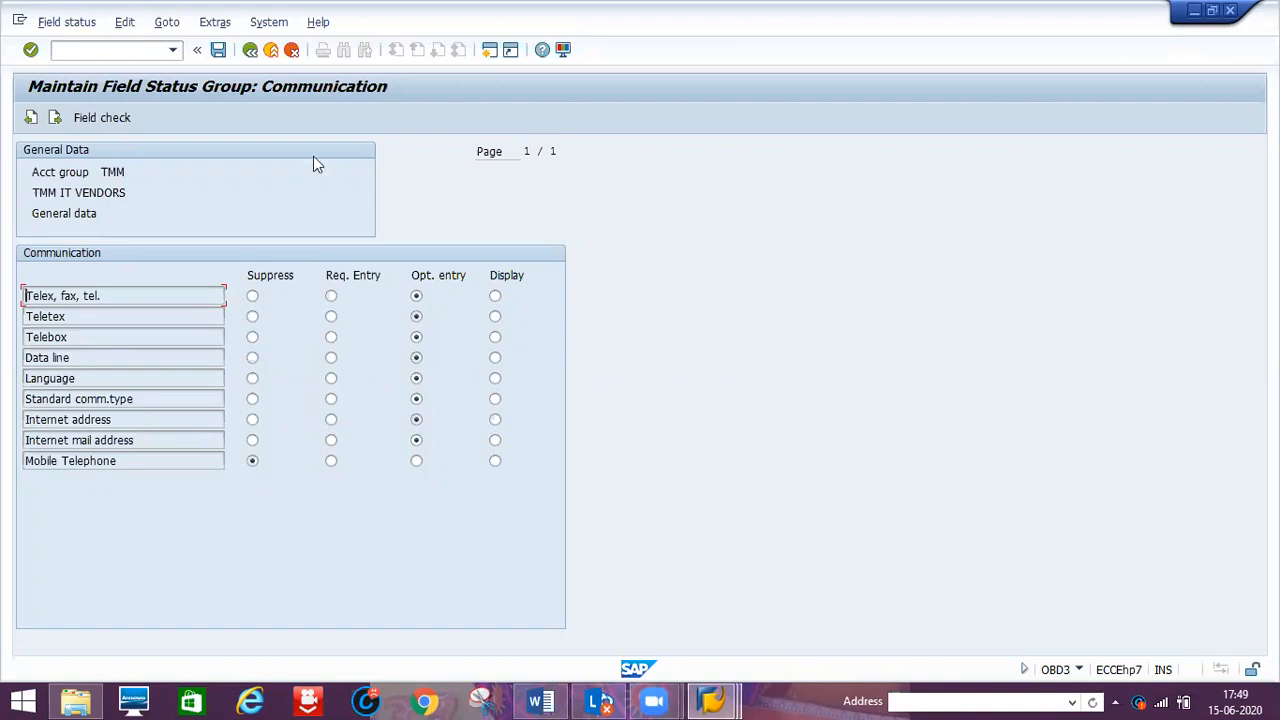
left_click(250, 51)
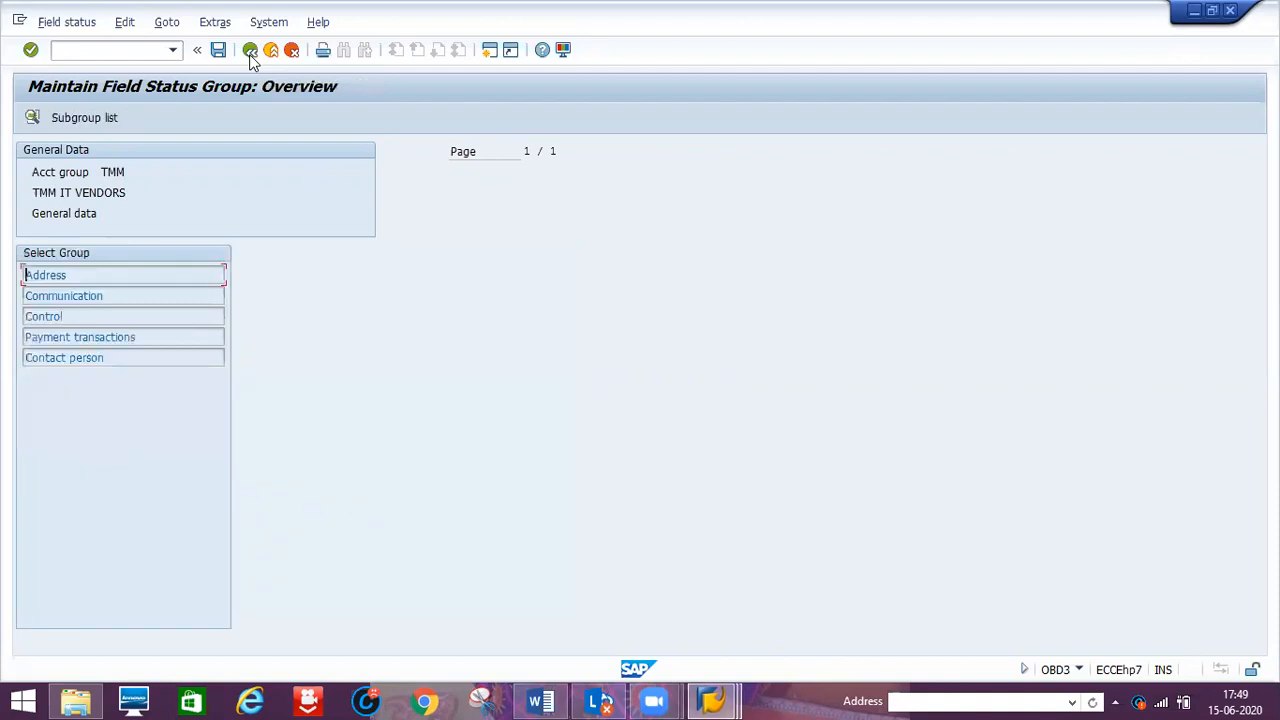
left_click(250, 51)
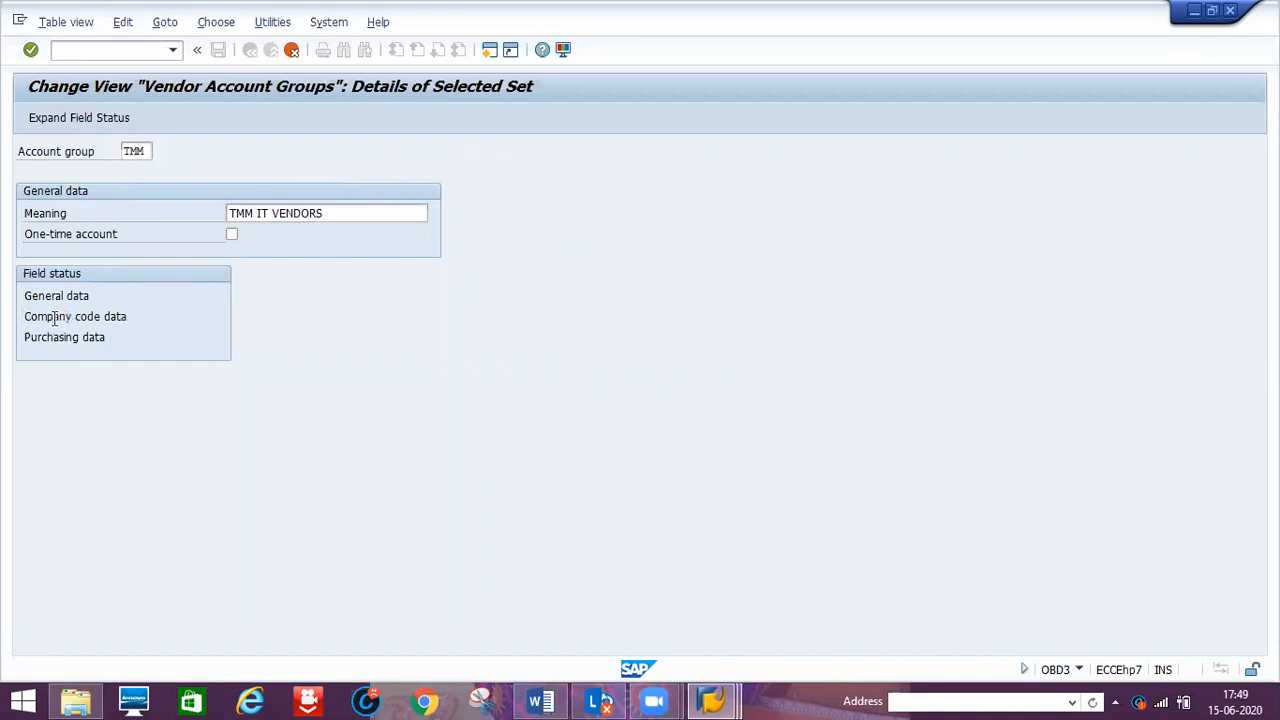
Review the Account management field status under Company code data and return to the account group details.
double_click(55, 286)
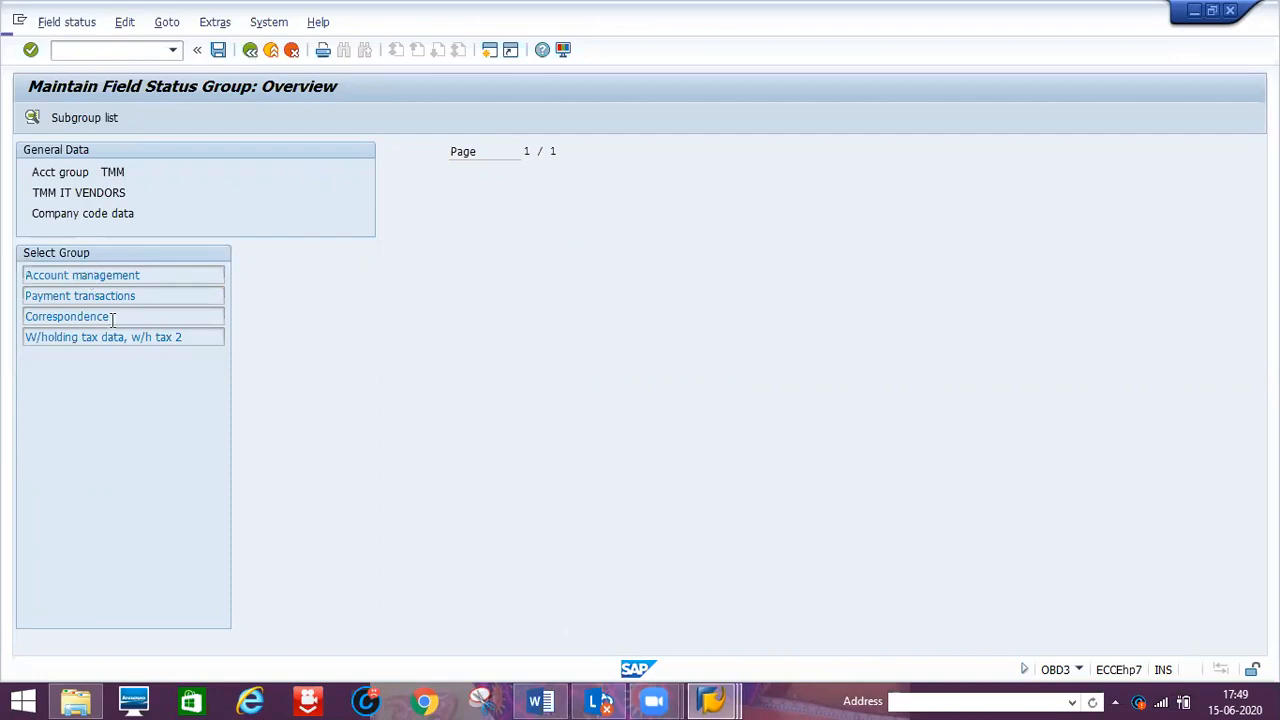
double_click(60, 277)
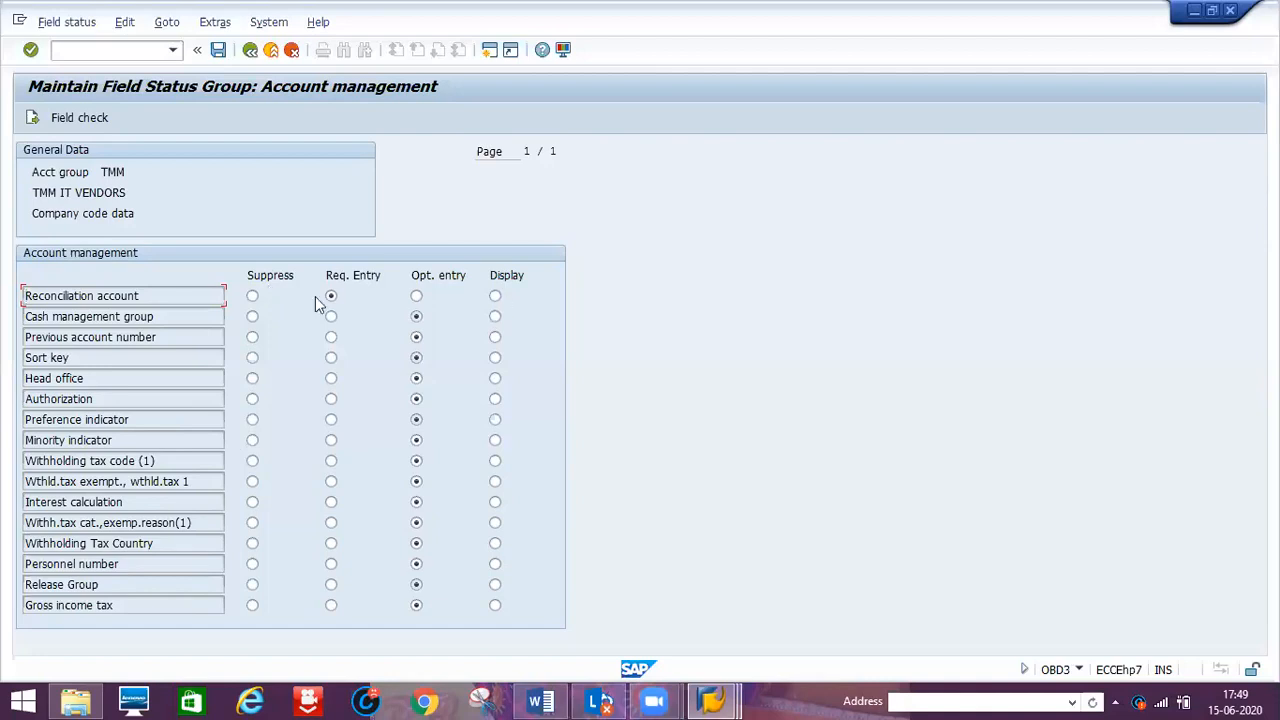
left_click(249, 51)
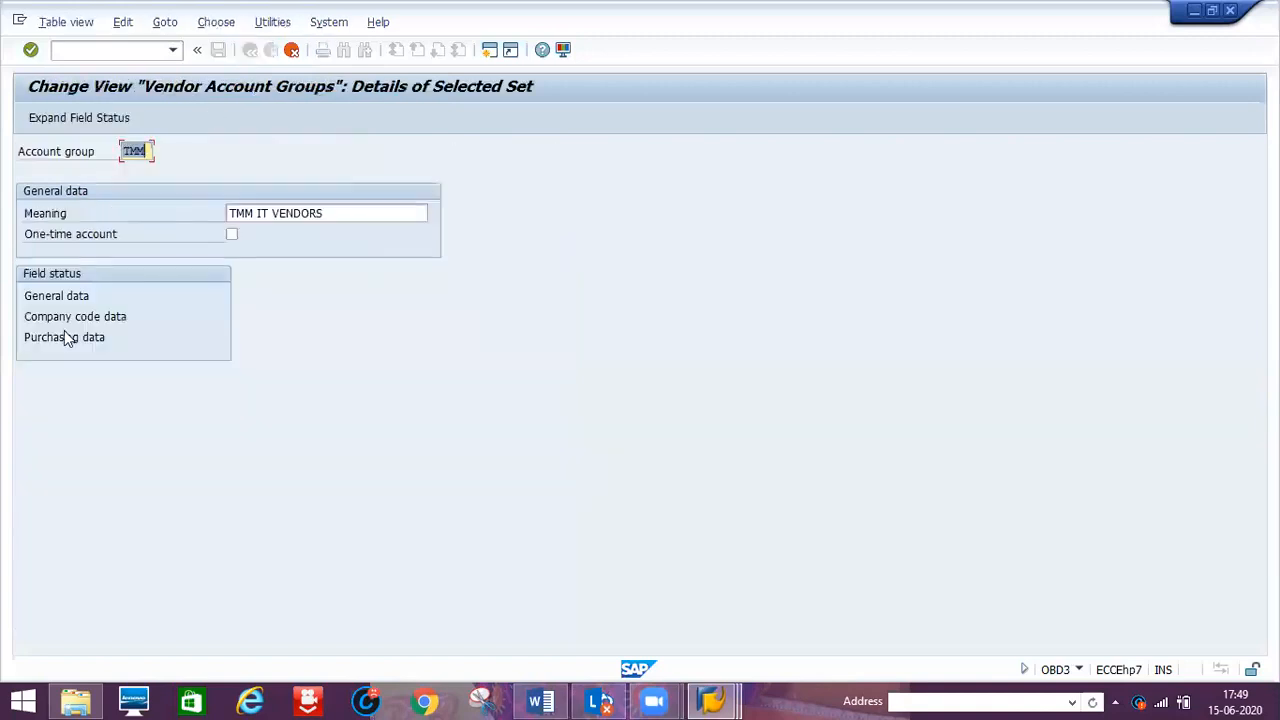
Make Terms of payment a required entry in the Purchasing data field status and save.
double_click(62, 337)
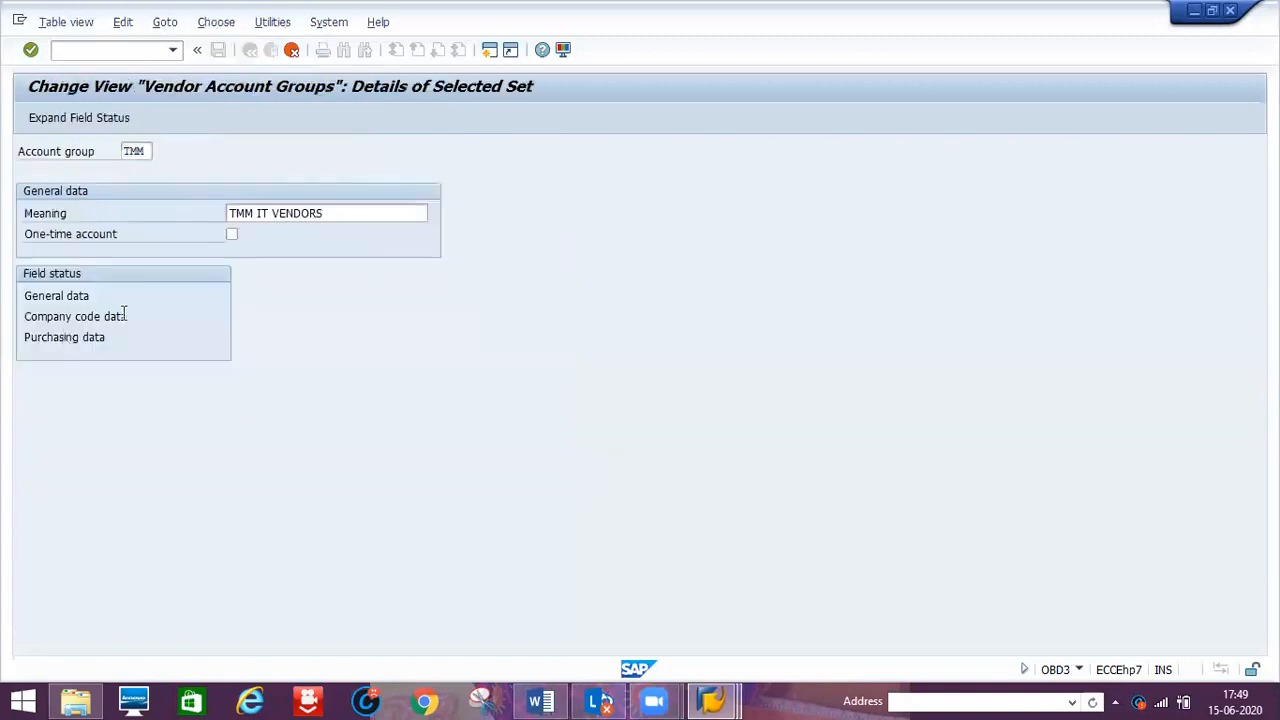
double_click(78, 274)
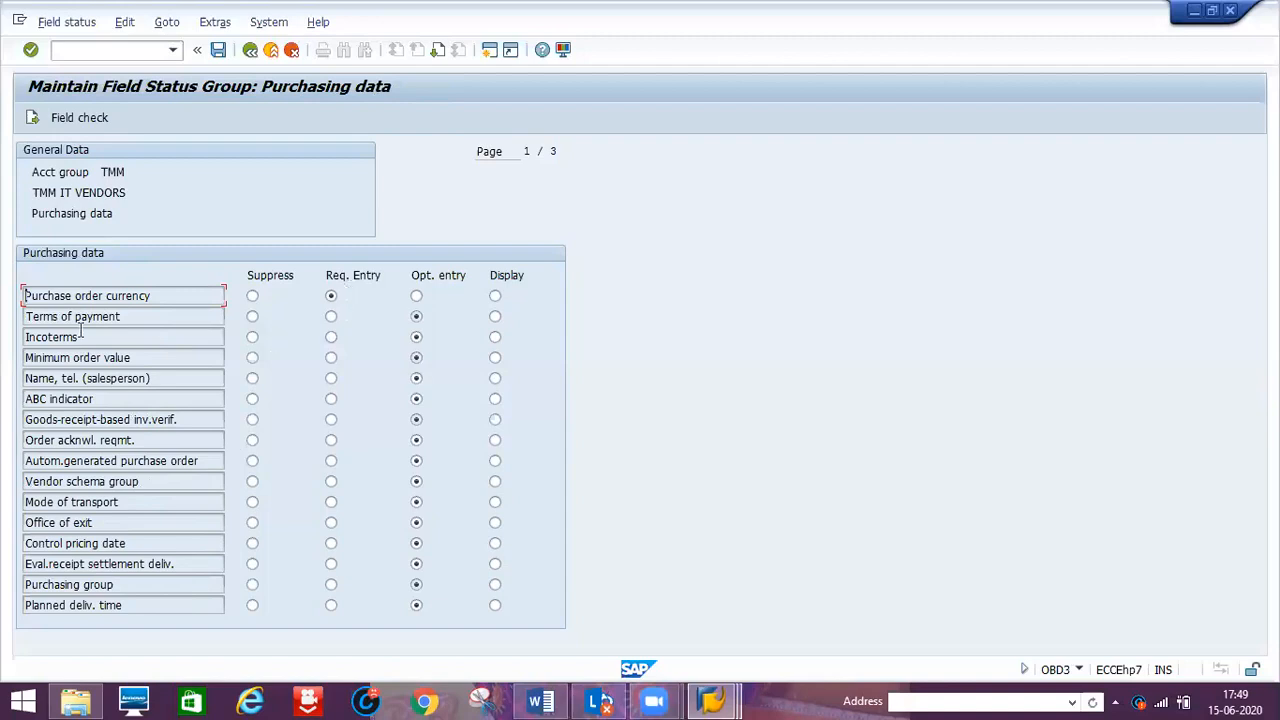
left_click(331, 317)
left_click(218, 50)
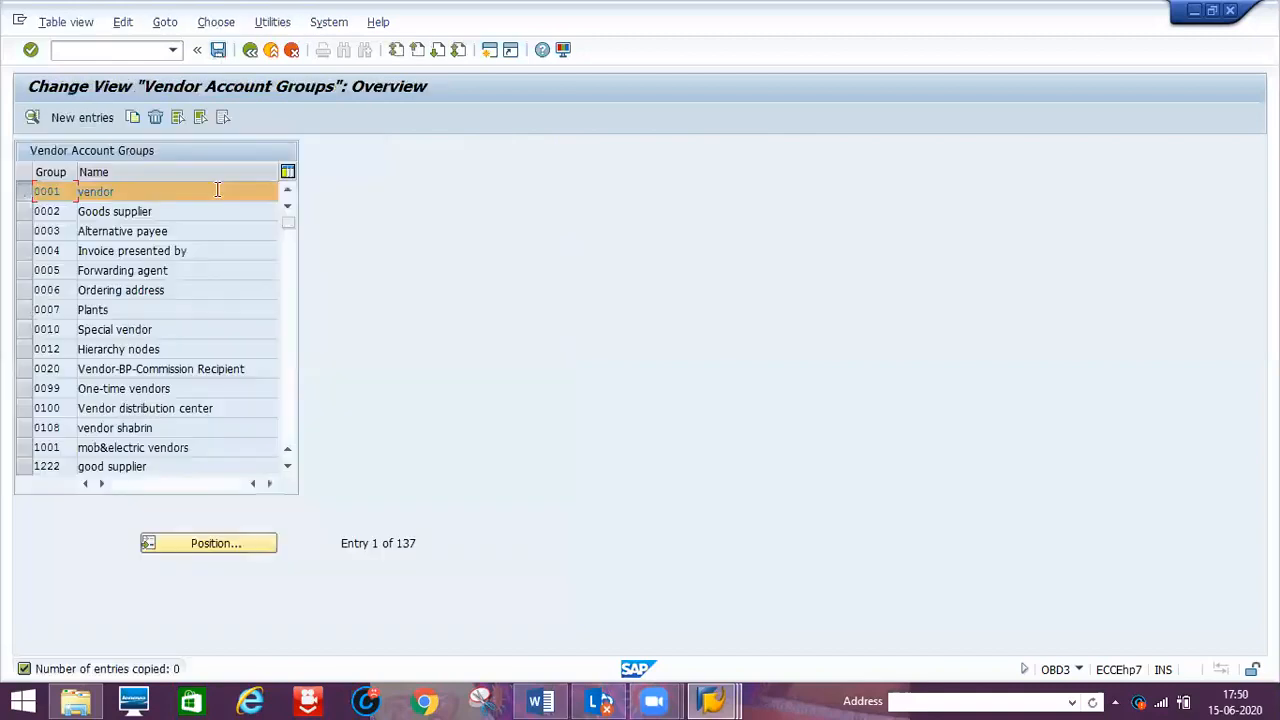
Position the vendor account groups list at account group TMM.
left_click(218, 545)
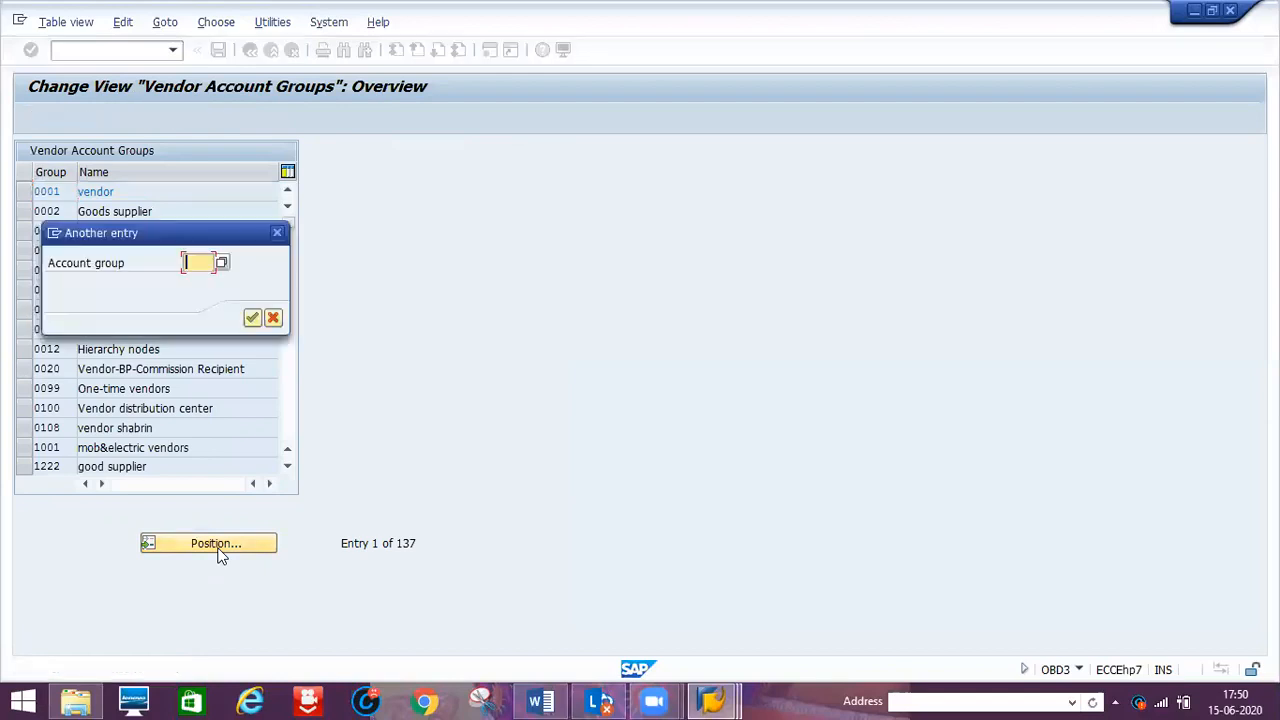
type("TMM")
key("Return")
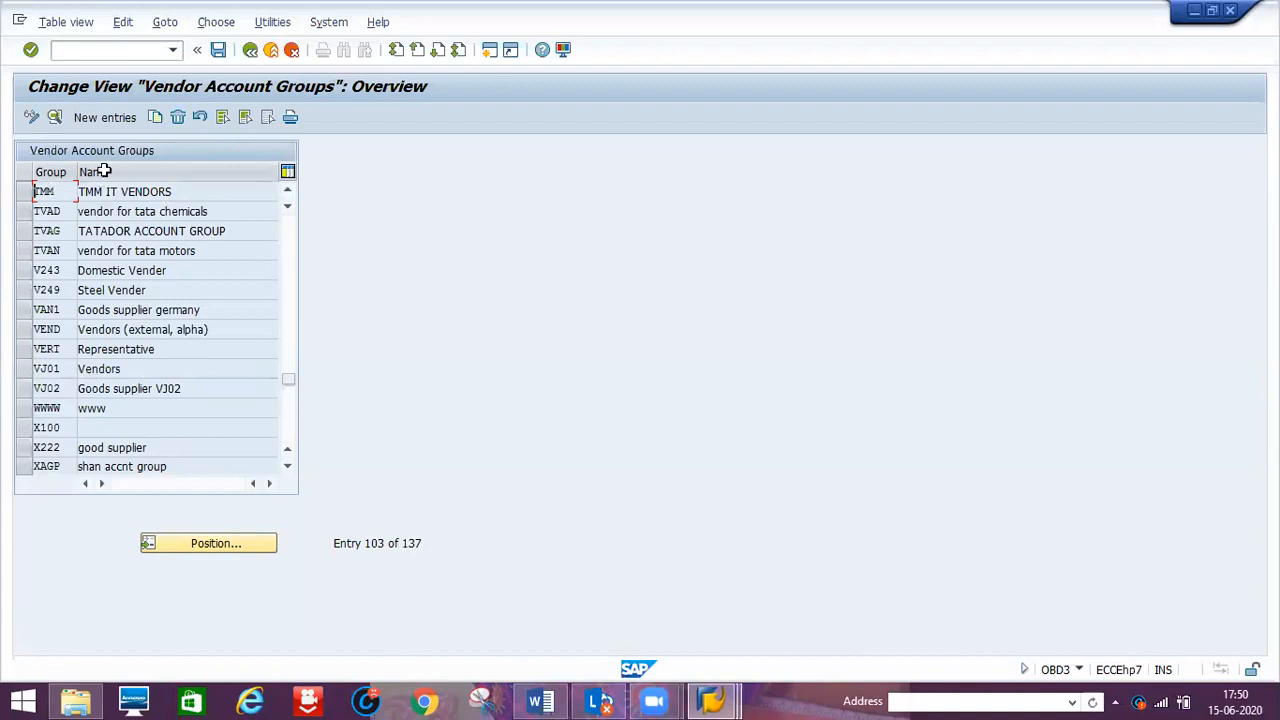
Leave the vendor account groups maintenance and save the changed data.
left_click(250, 55)
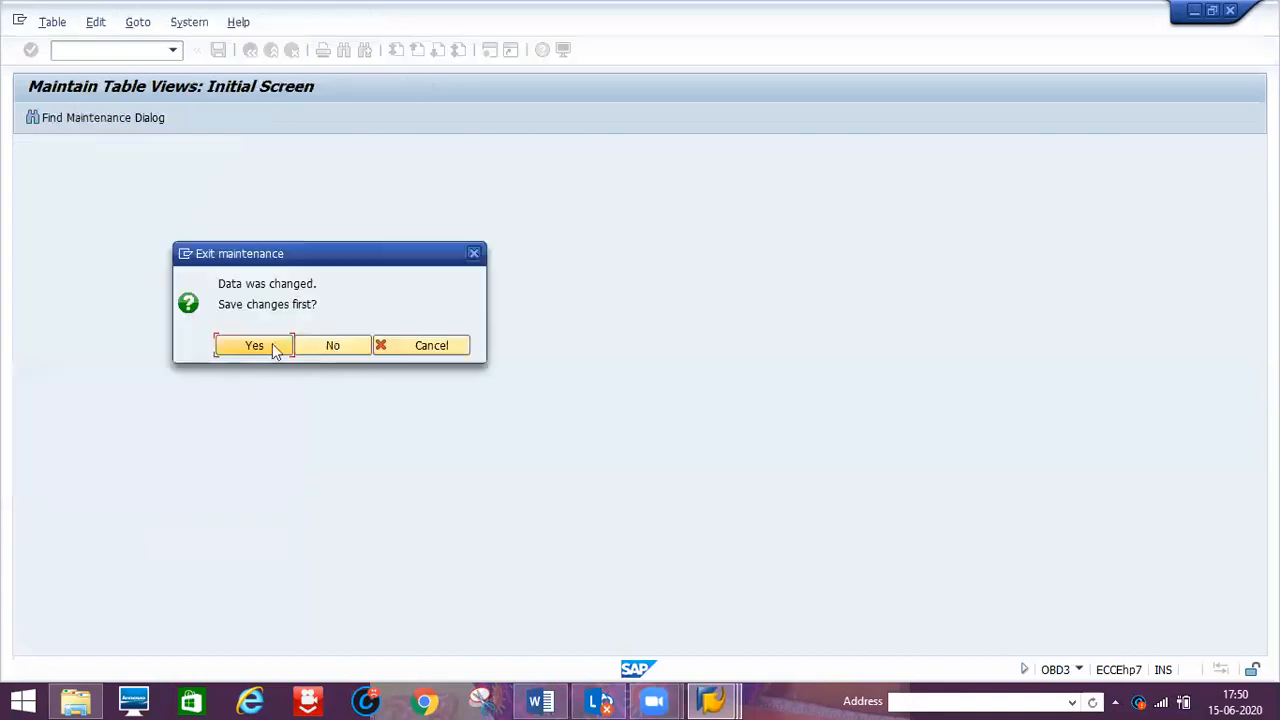
left_click(276, 350)
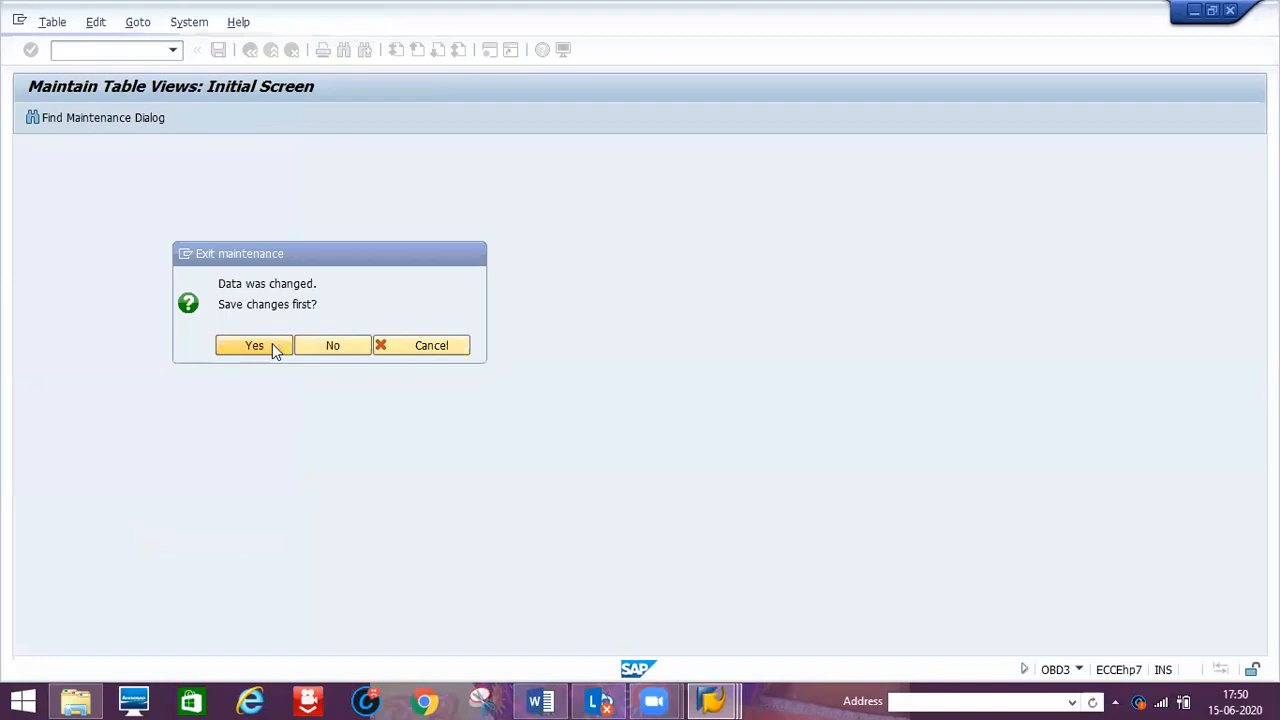
left_click(276, 320)
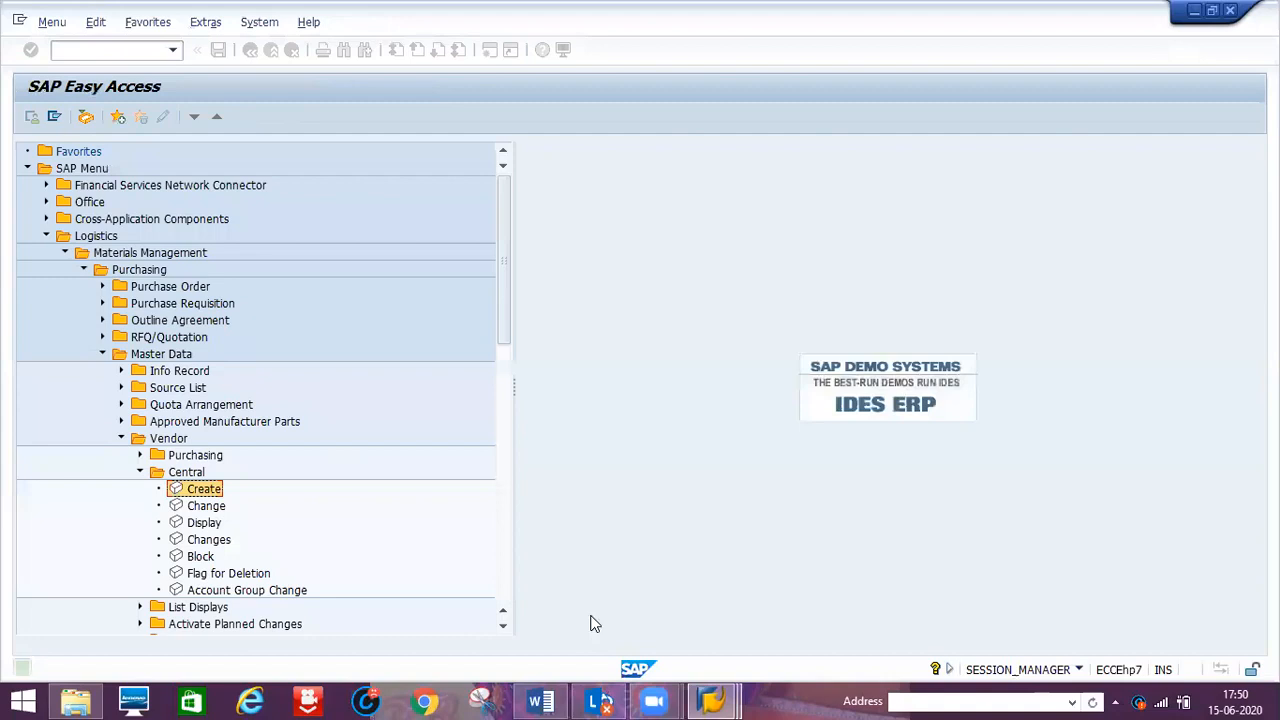
Return to the Create Vendor session, abandon the SSS TMM entry and restart transaction XK01.
mouse_move(712, 700)
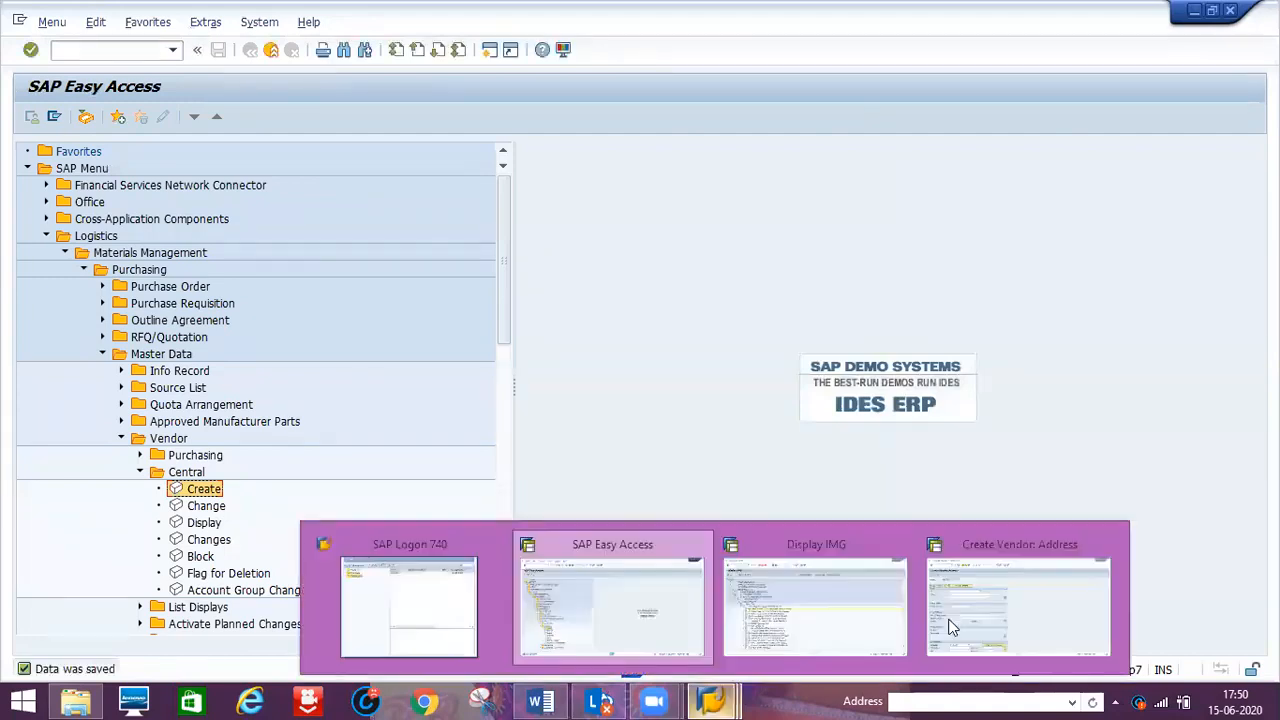
left_click(951, 627)
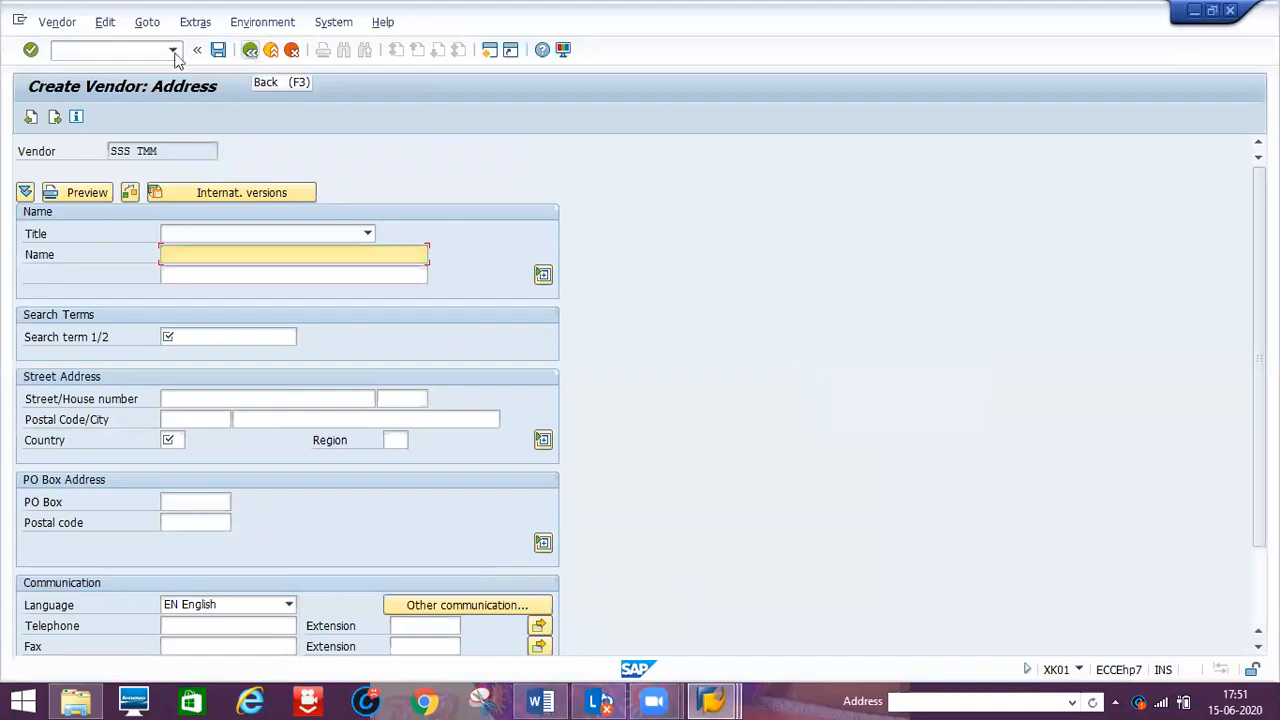
left_click(252, 54)
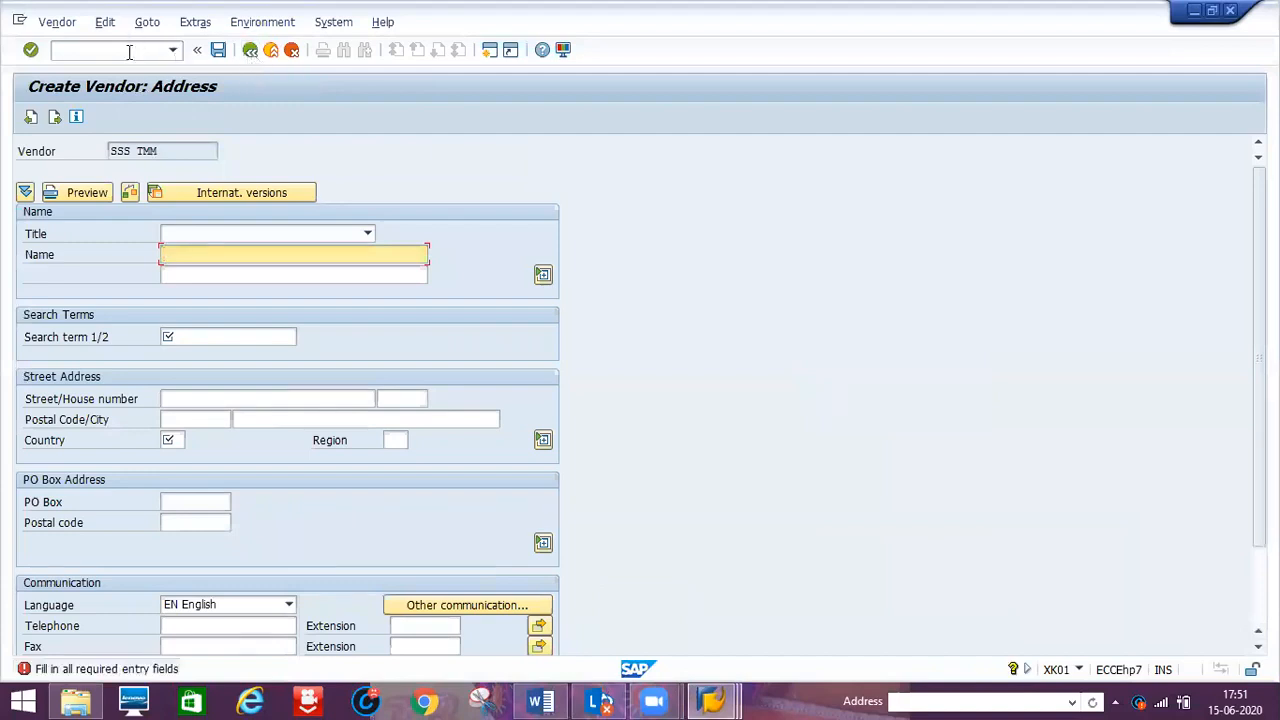
left_click(129, 52)
type("/NXK")
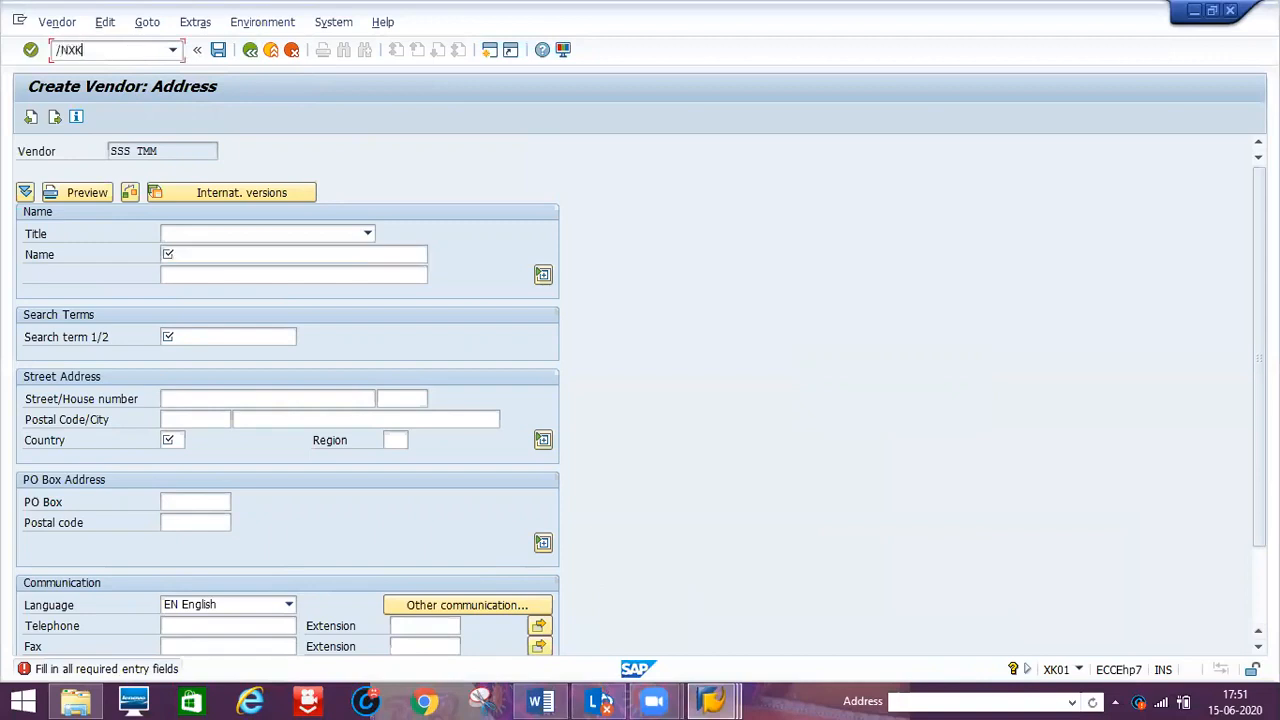
key("Return")
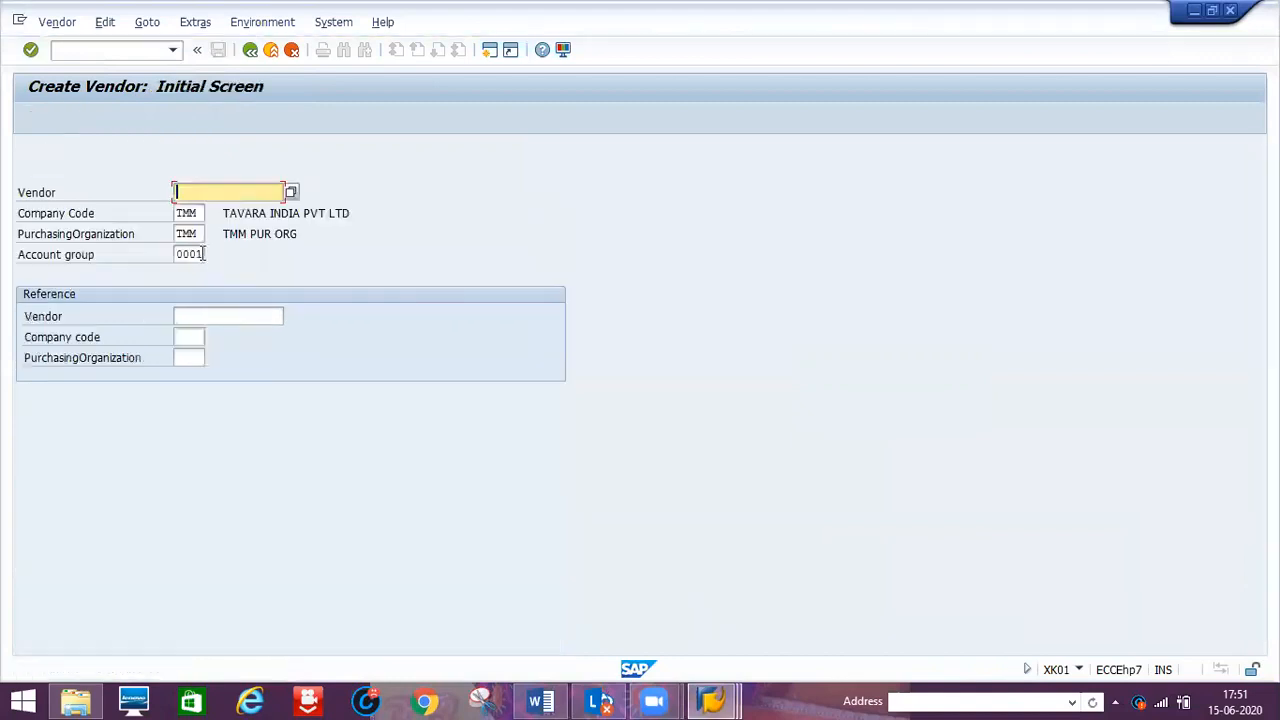
Try to start a vendor in account group D123 with a four-digit numeric vendor number.
left_click(200, 254)
key("Delete")
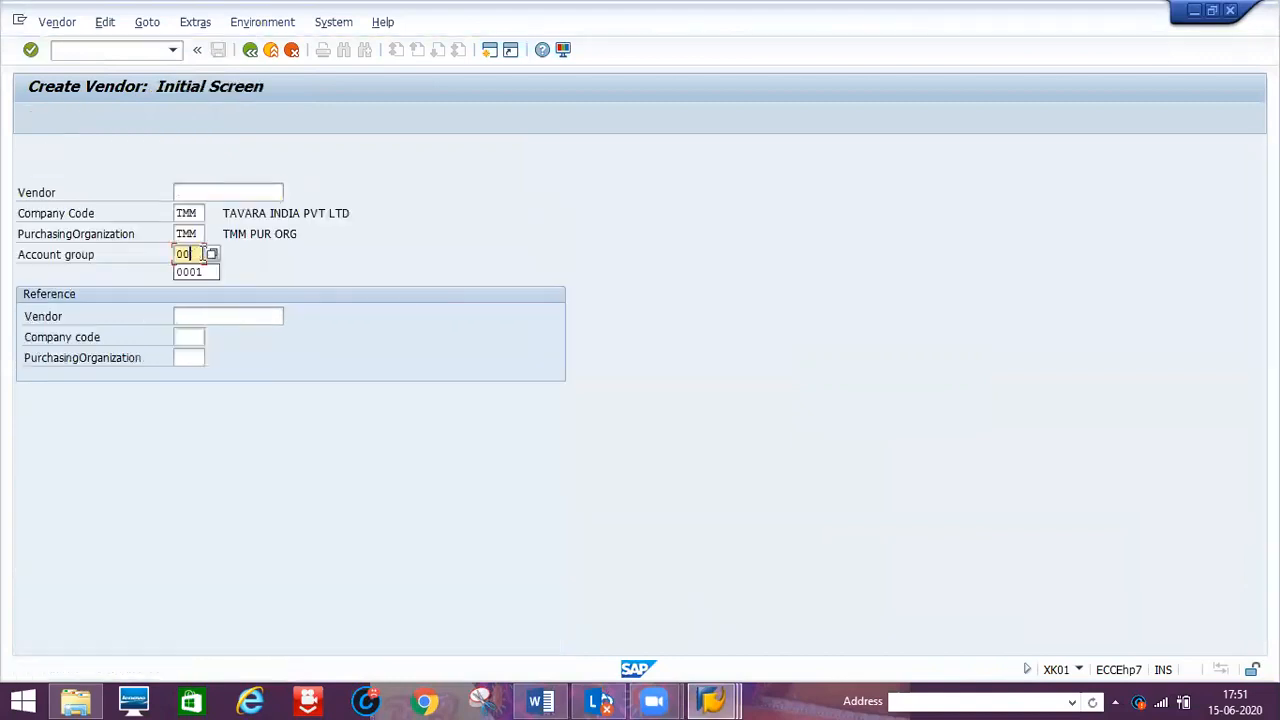
key("BackSpace")
key("BackSpace")
key("BackSpace")
type("D123")
key("Return")
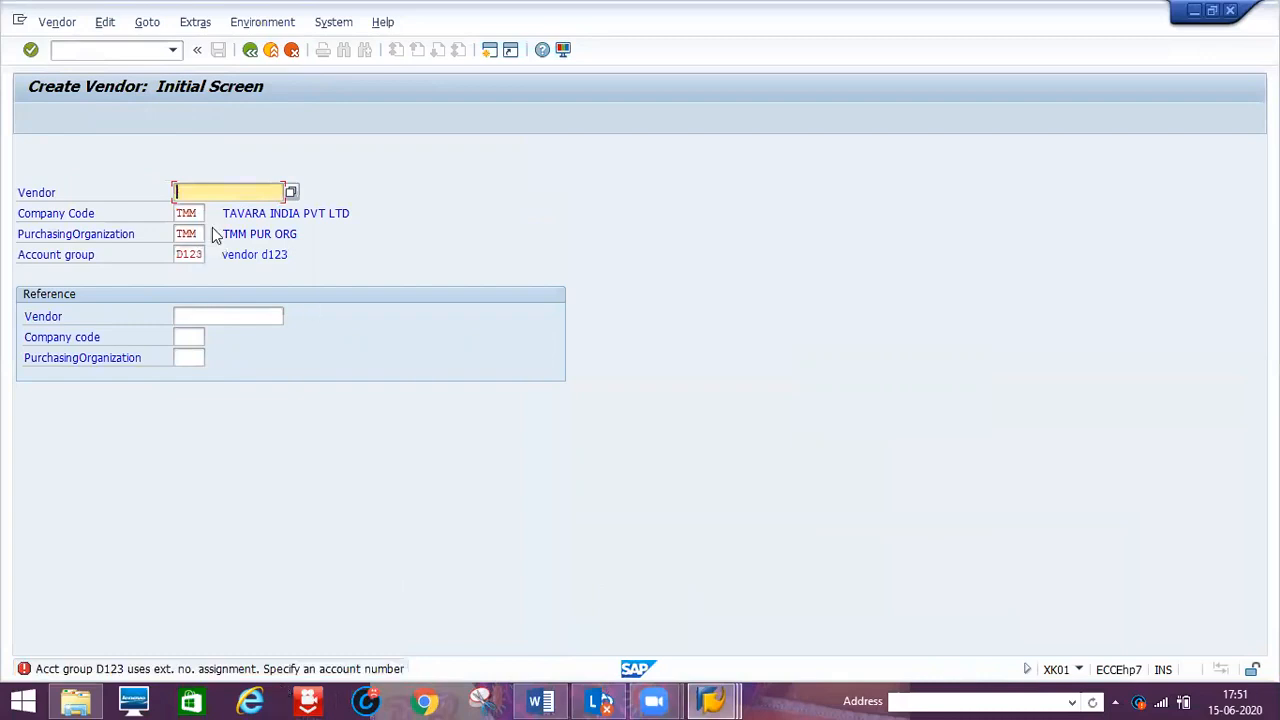
type("5252")
key("Return")
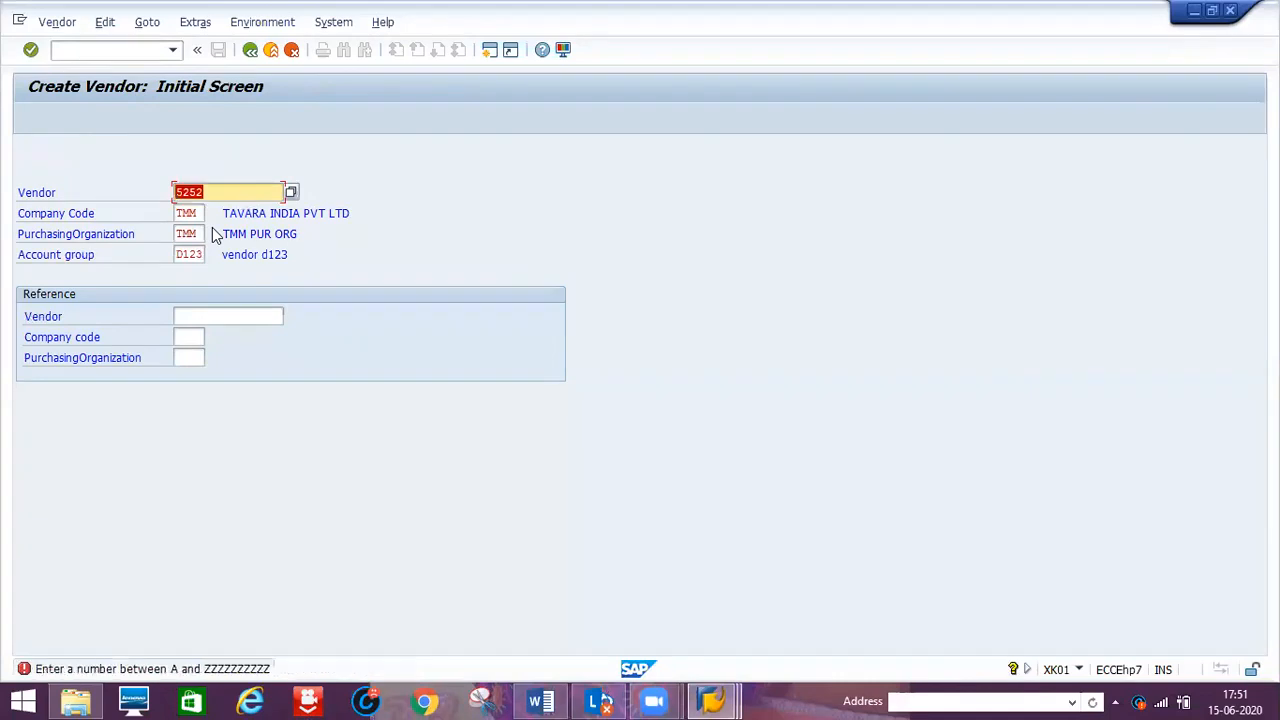
Clear the vendor number and choose BPM (laptop vendor) as the account group from the value list.
key("BackSpace")
left_click(354, 236)
left_click(199, 254)
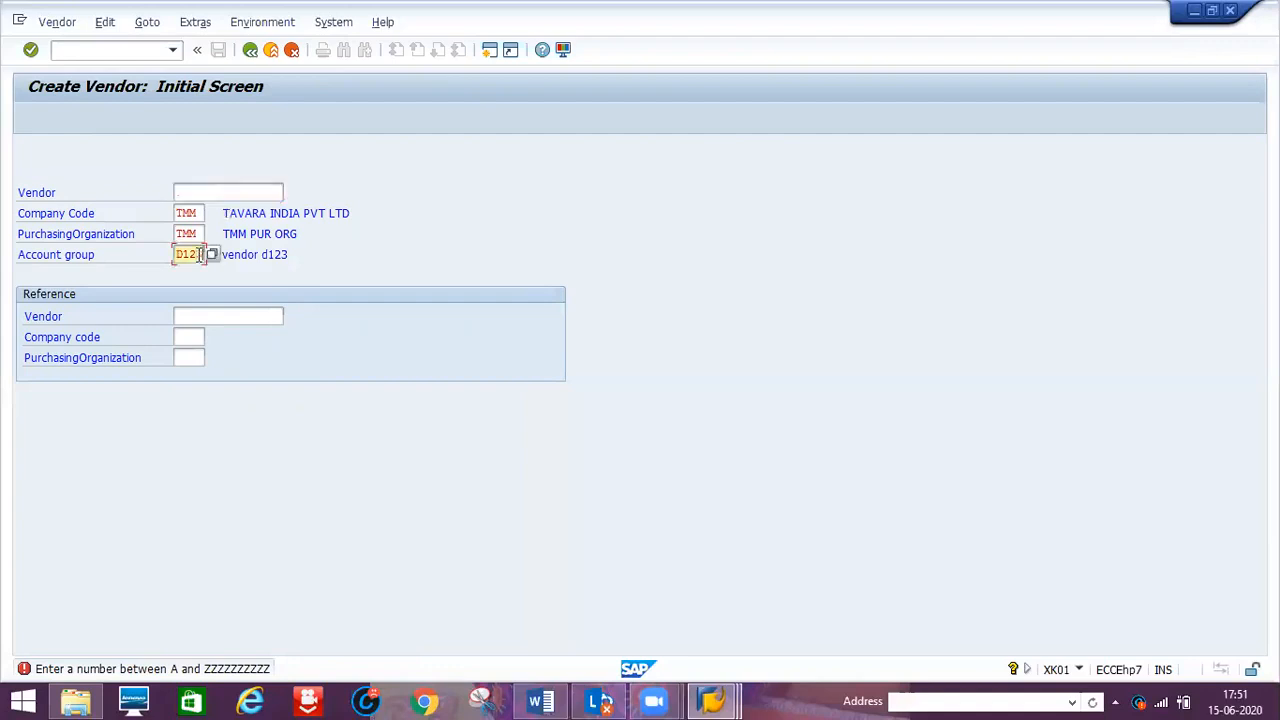
key("BackSpace")
key("BackSpace")
key("BackSpace")
key("BackSpace")
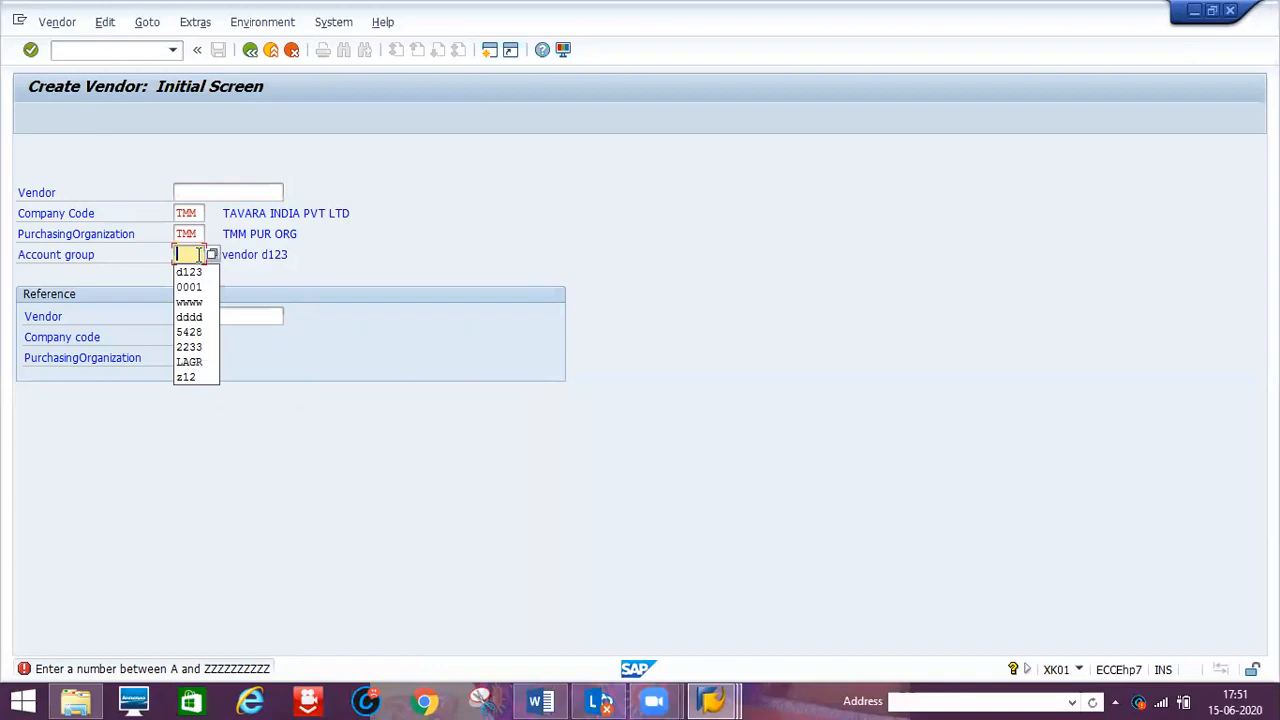
left_click(212, 255)
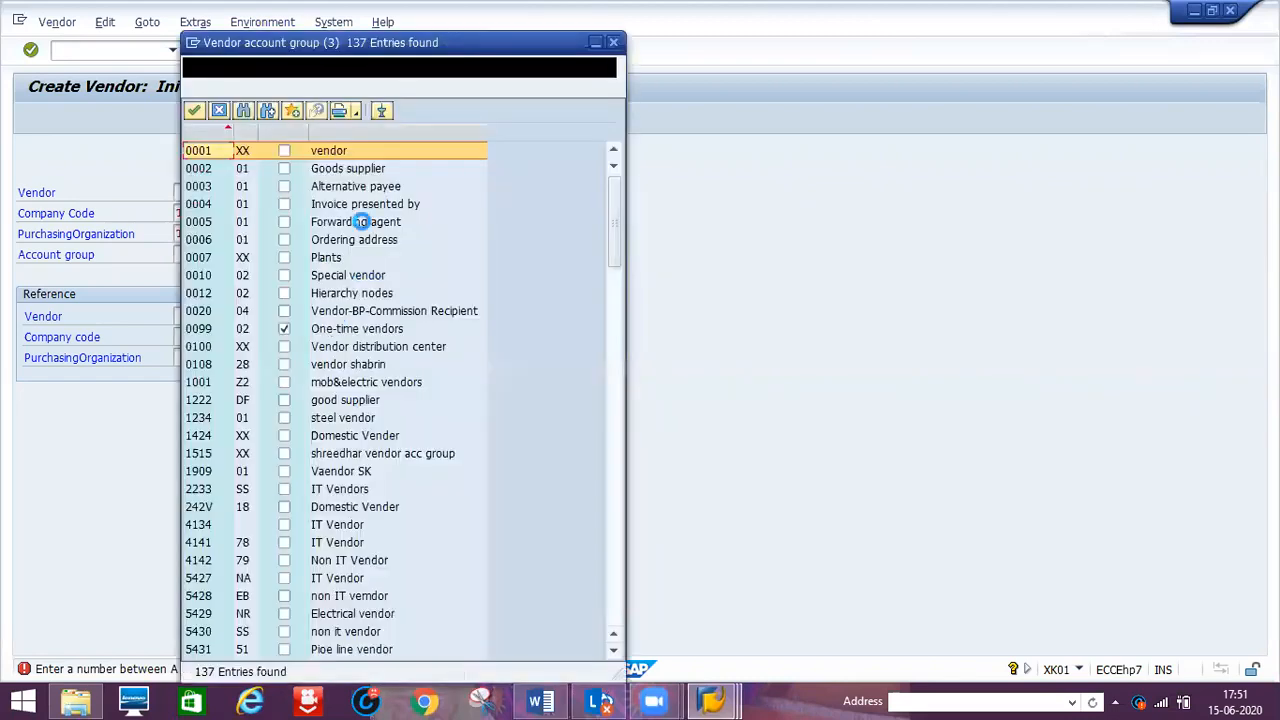
left_click(614, 598)
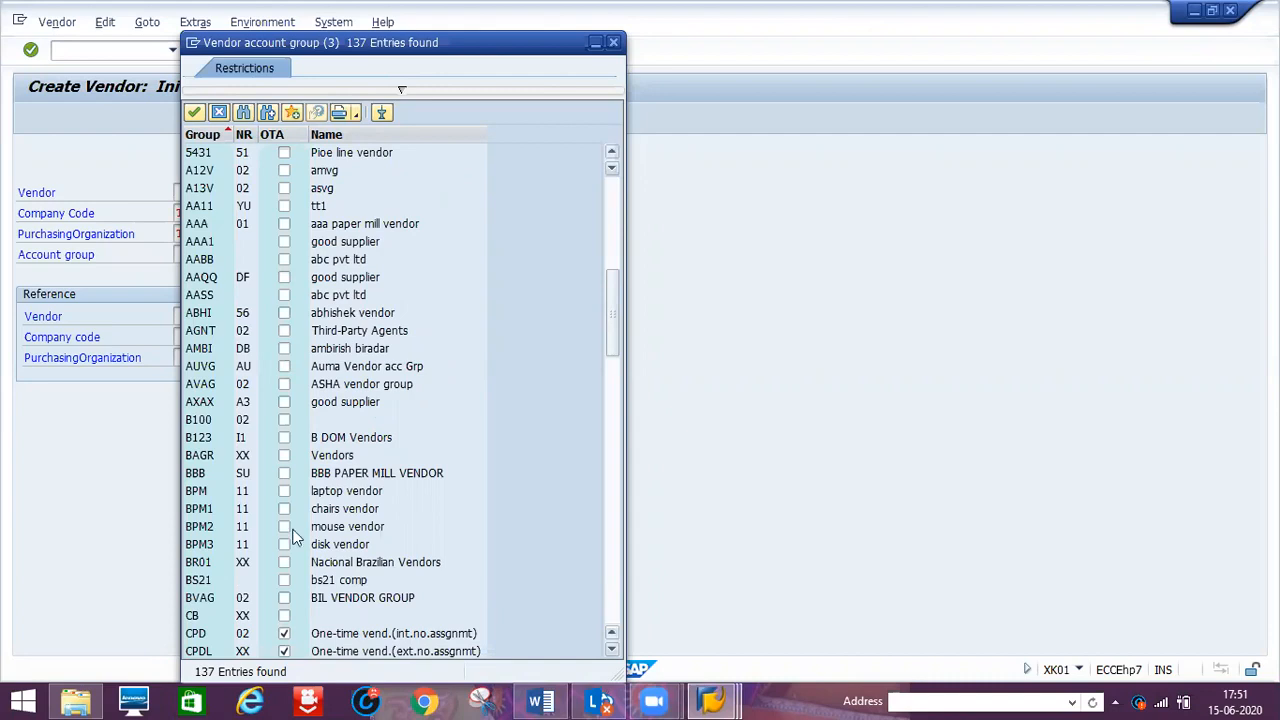
left_click(200, 495)
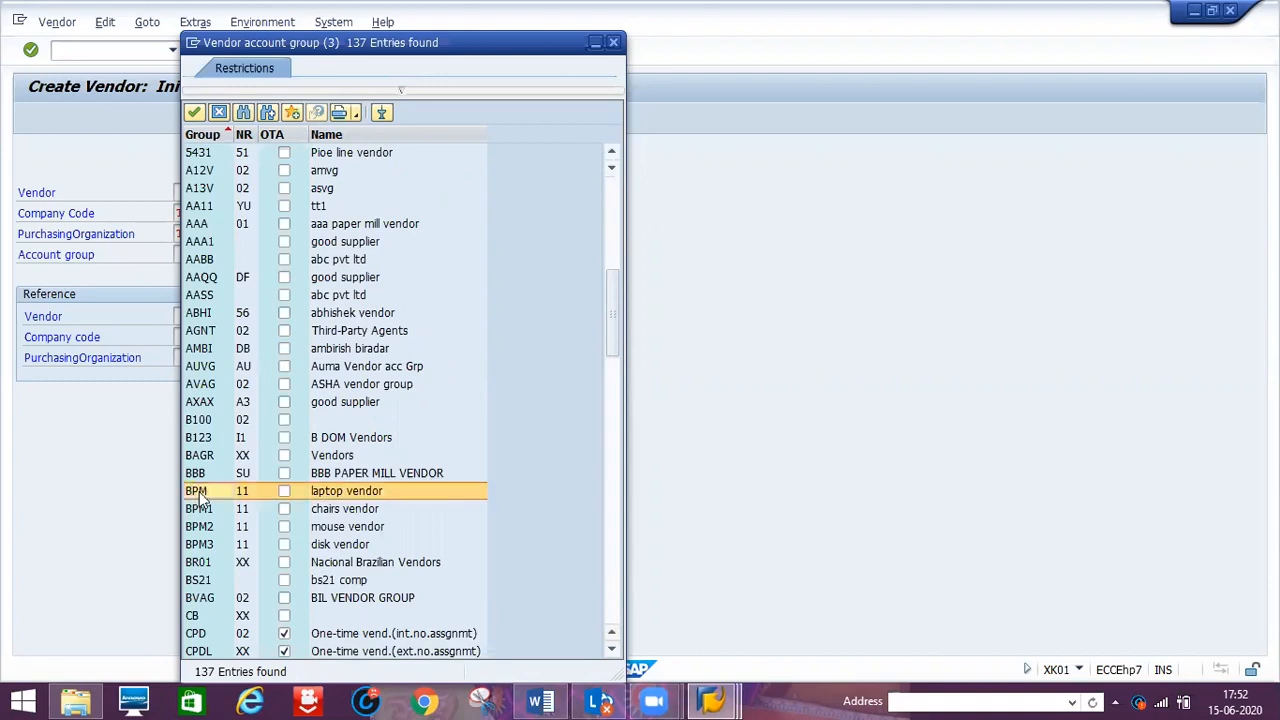
double_click(202, 493)
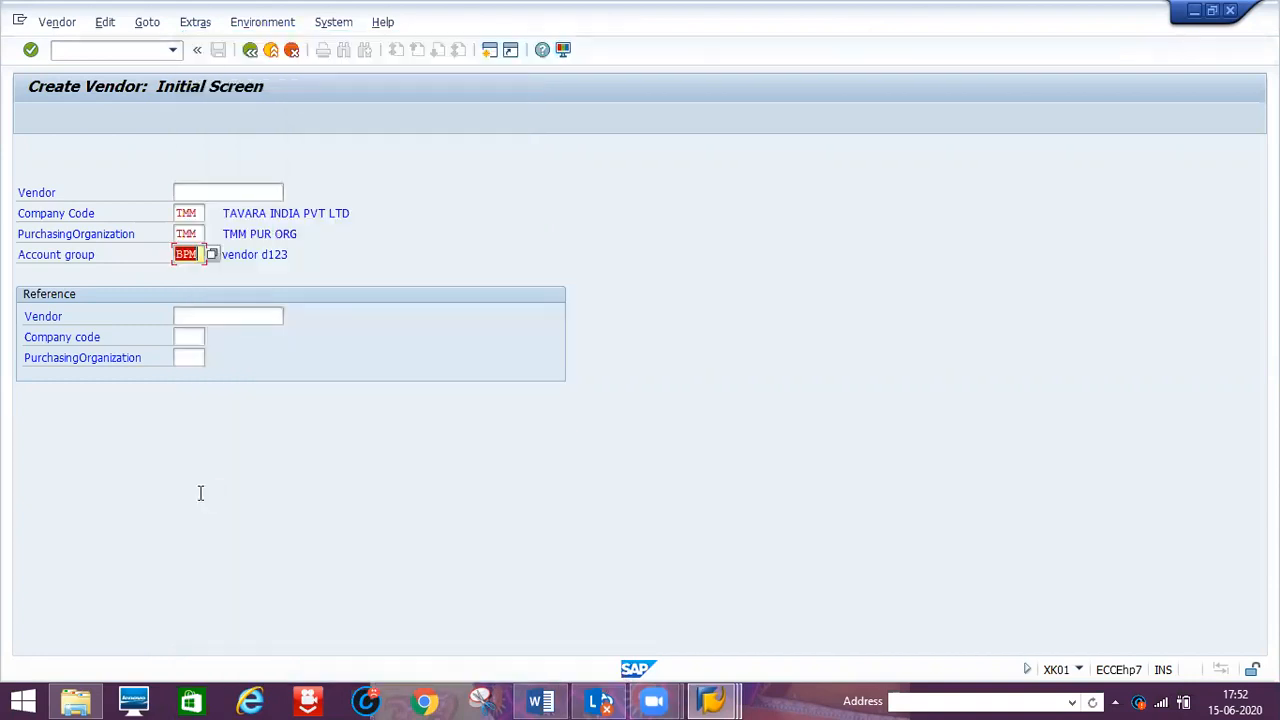
key("Return")
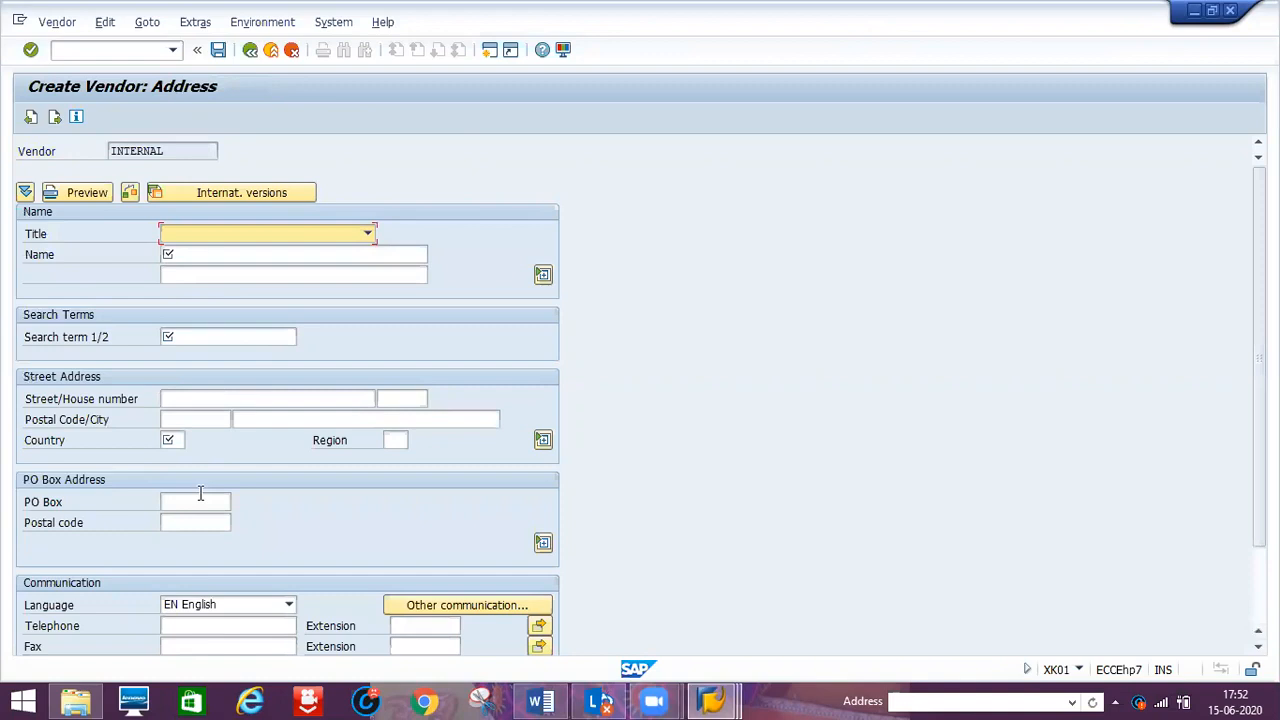
left_click(291, 50)
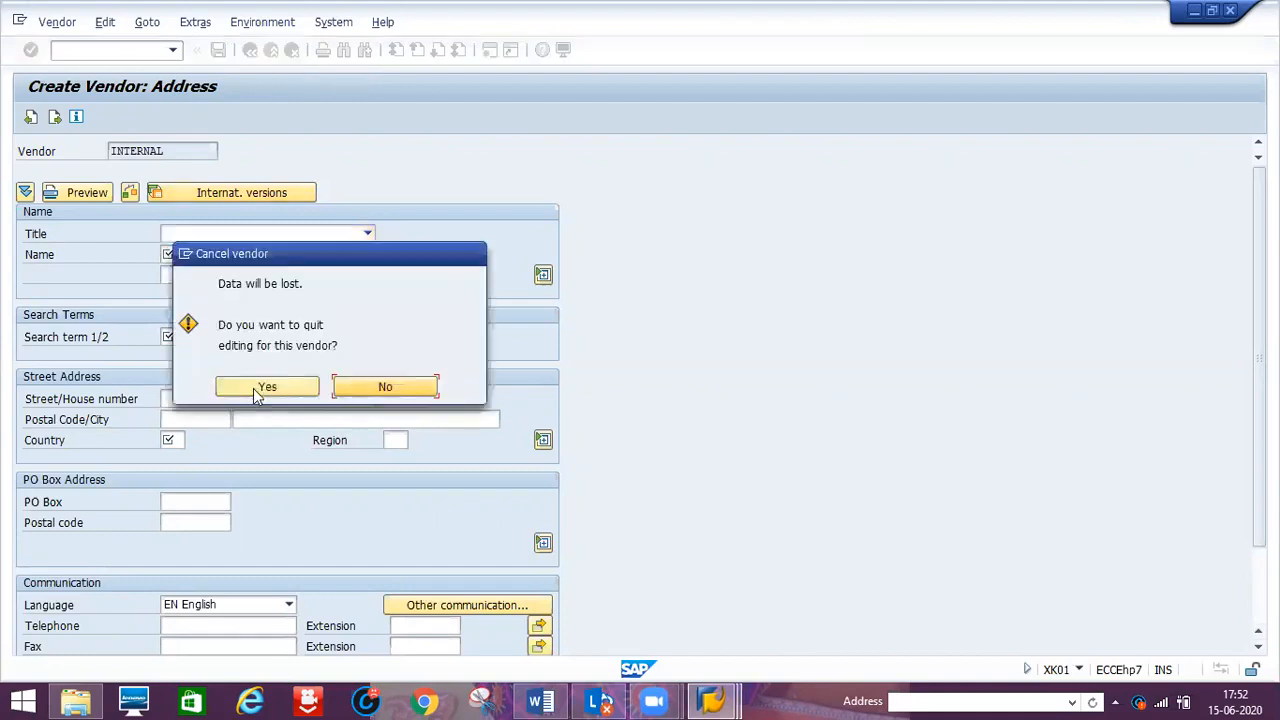
left_click(265, 389)
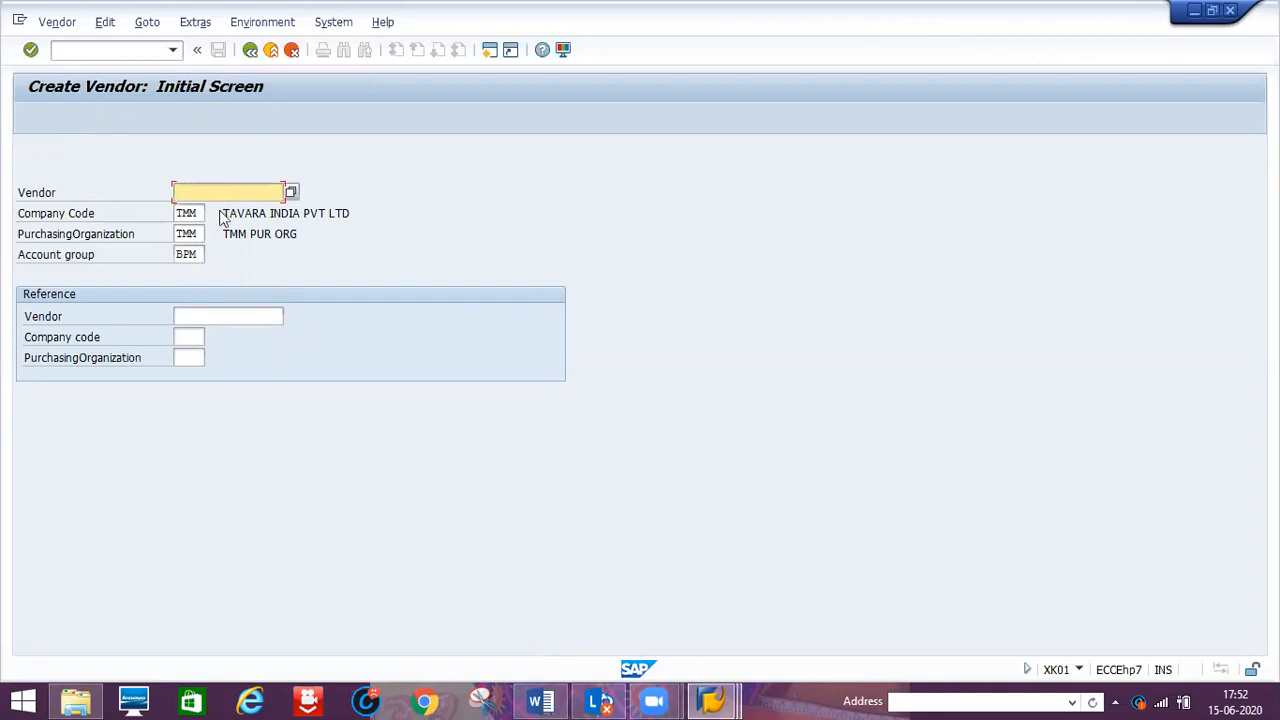
Open the vendor's address data, choose the title Company and enter the name TMM Vendor 01.
key("Return")
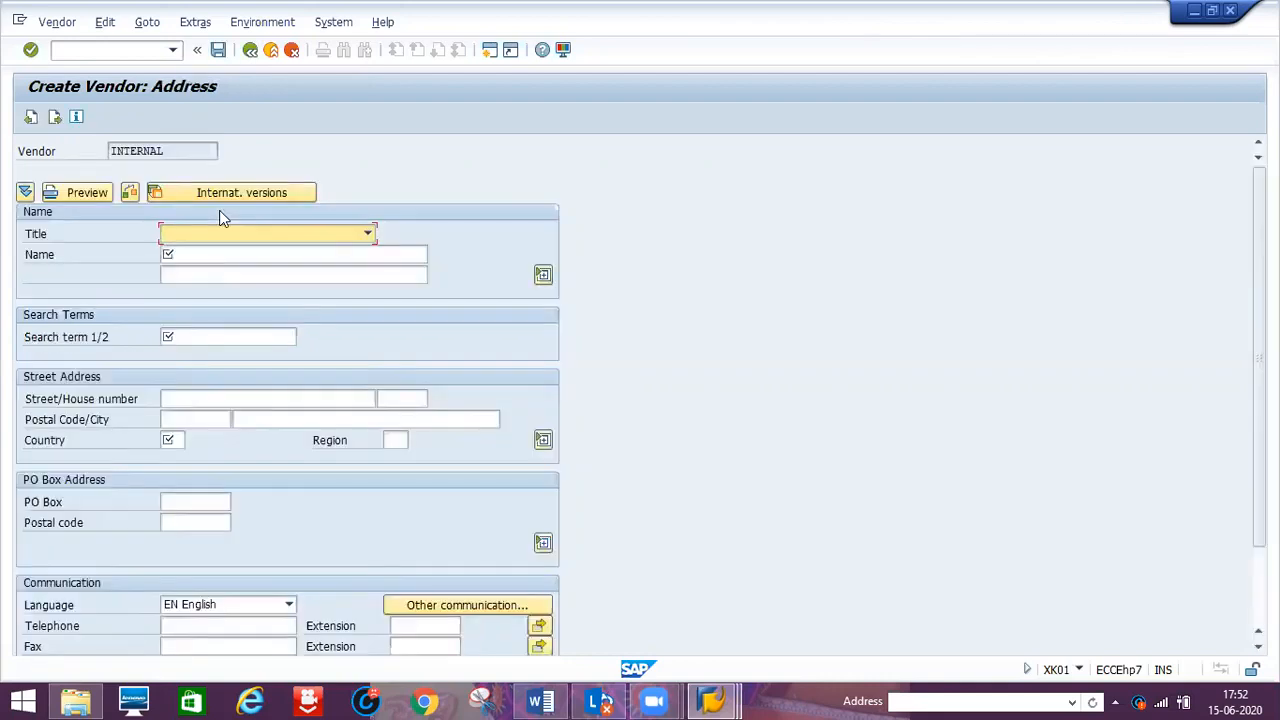
key("Down")
key("Tab")
type("T")
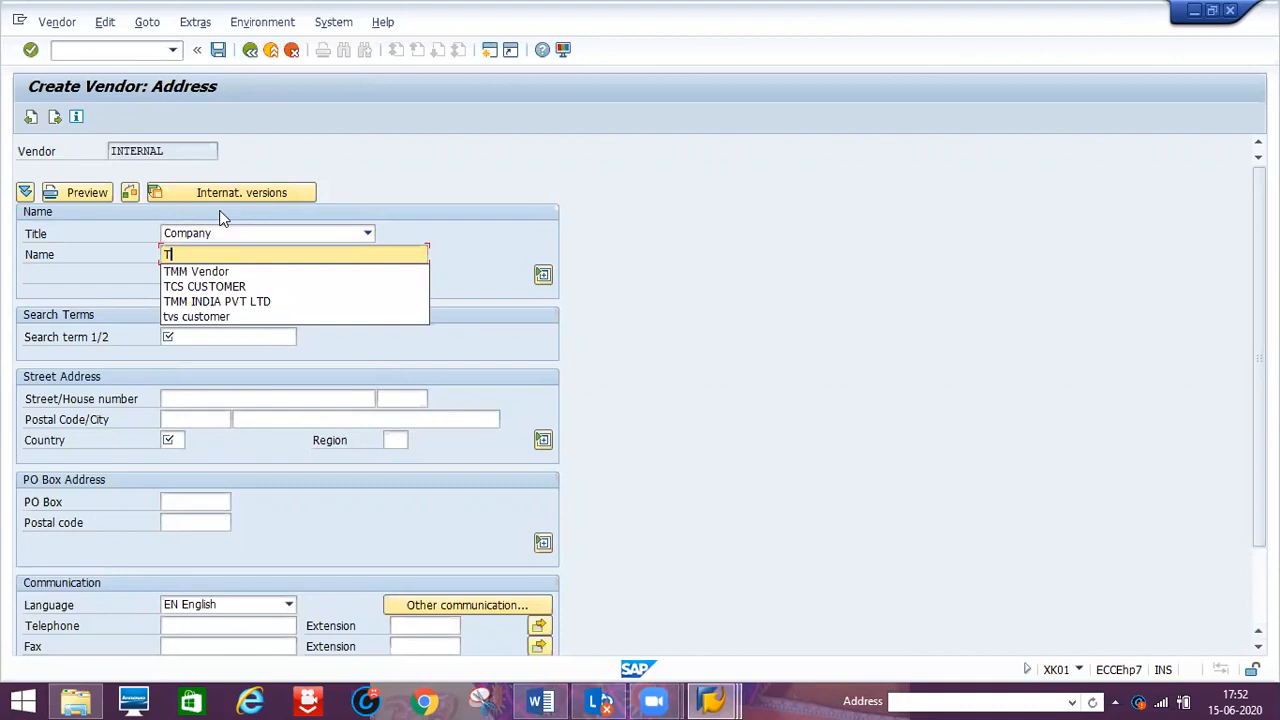
type("M")
key("Down")
key("Return")
type("01")
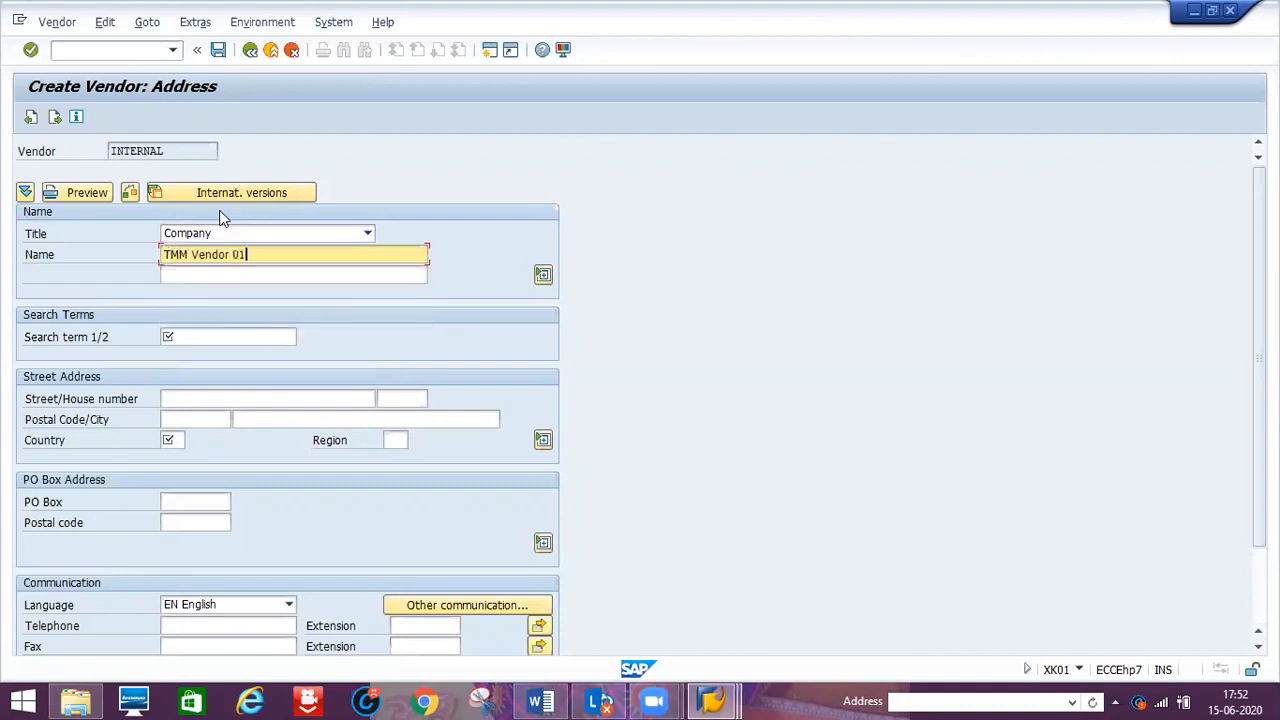
Enter search term TMM and country IN for the vendor and confirm the address data.
left_click(193, 336)
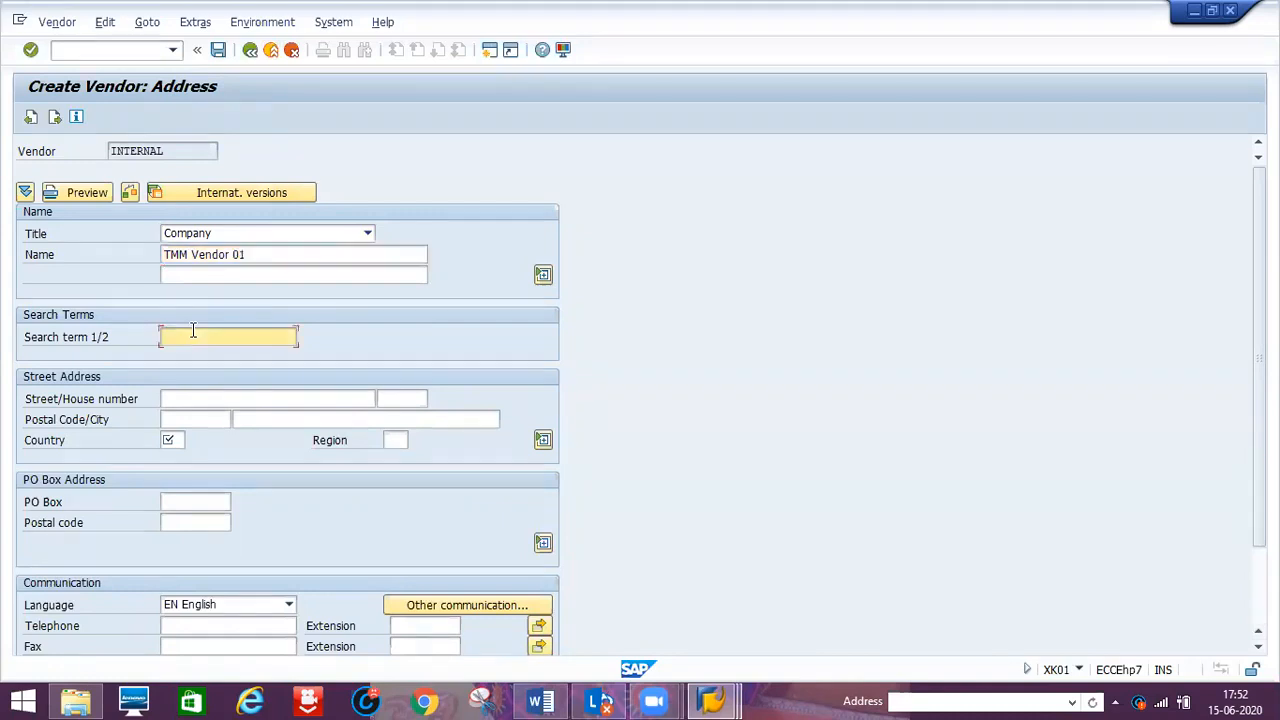
type("TMM")
key("Tab")
key("Tab")
key("Tab")
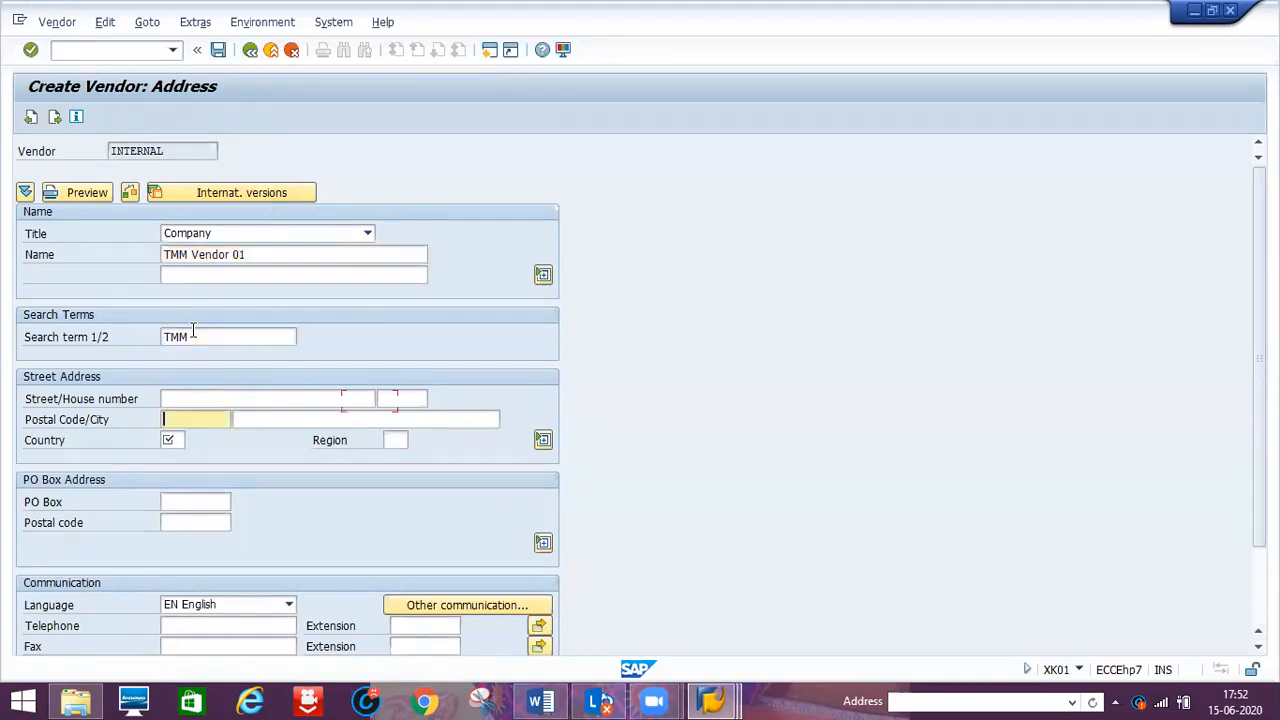
key("Tab")
key("Tab")
type("IN")
key("Return")
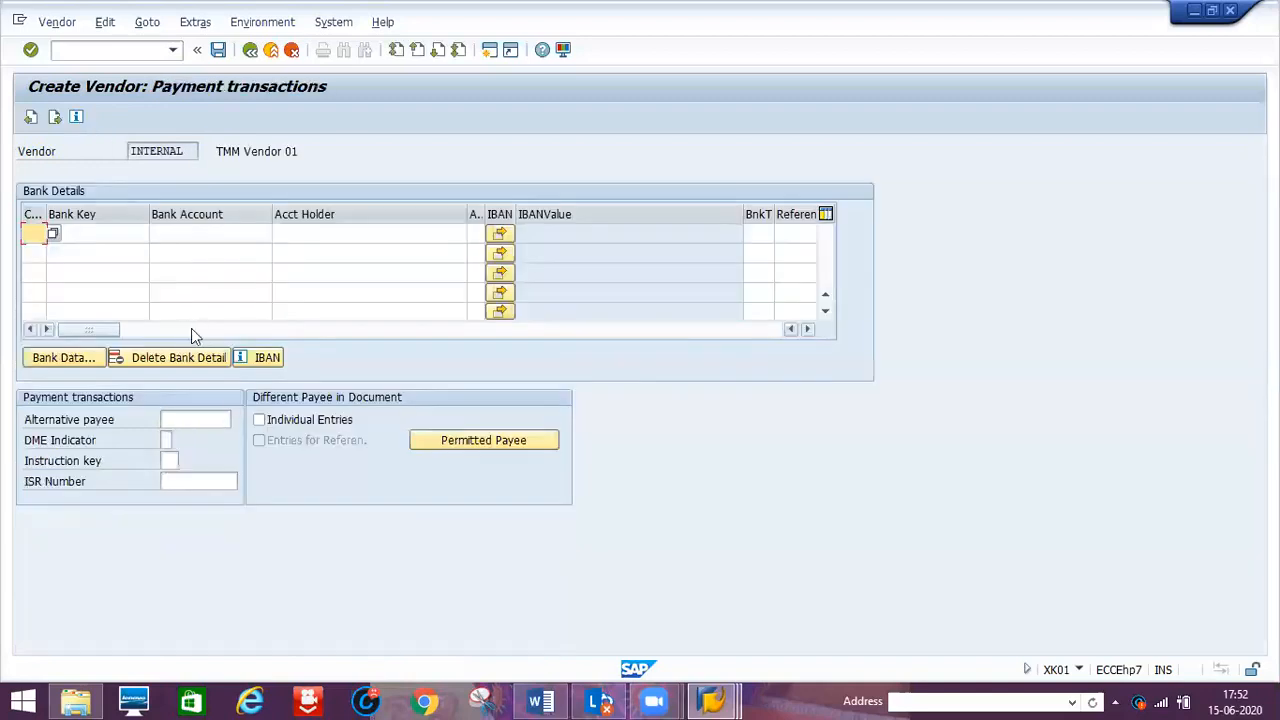
Pass the bank details, set reconciliation account 151000 and cash management group A1, and enter 0001 for the accounting payment transactions.
key("Return")
key("Return")
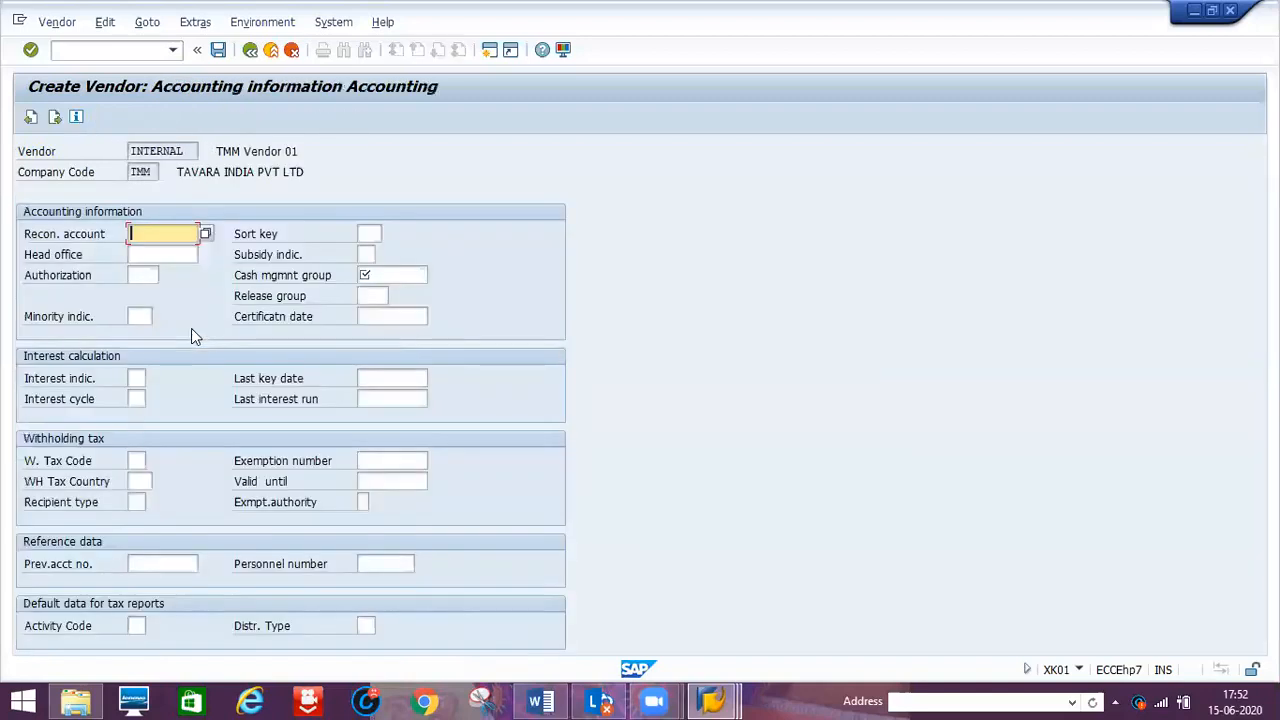
type("151000")
key("Tab")
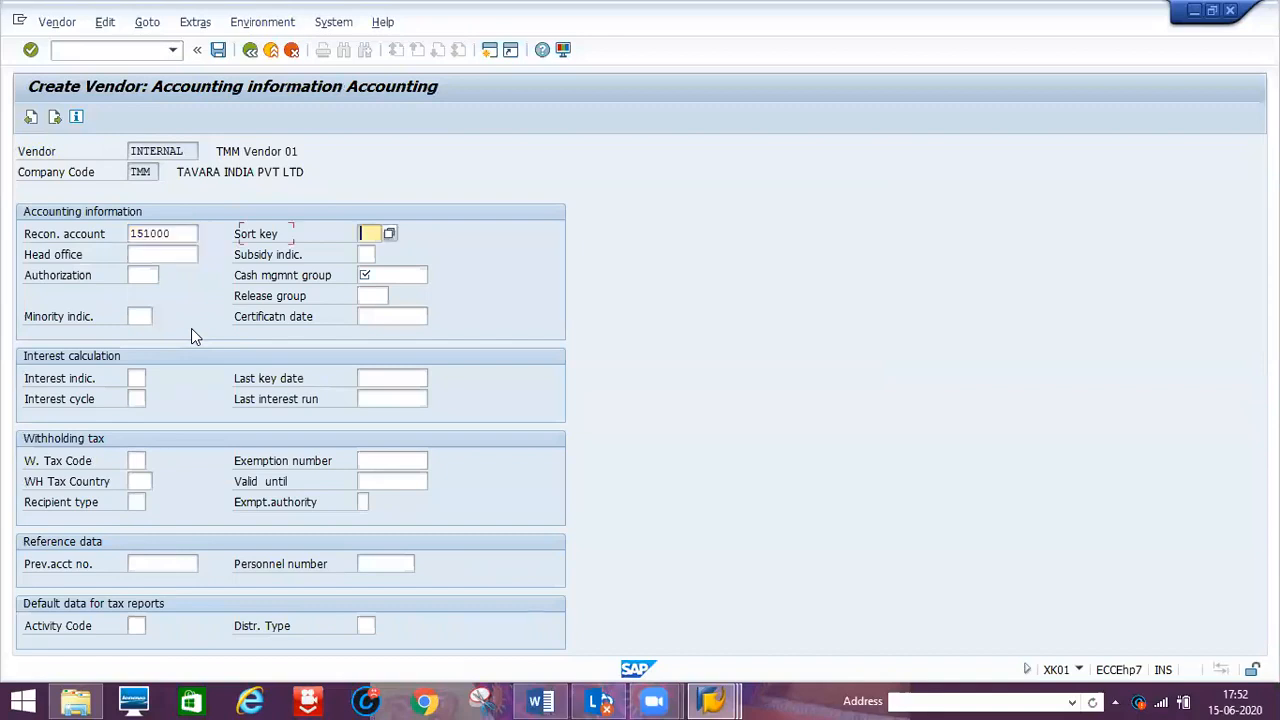
left_click(397, 274)
type("A1")
key("Return")
type("0001")
key("Return")
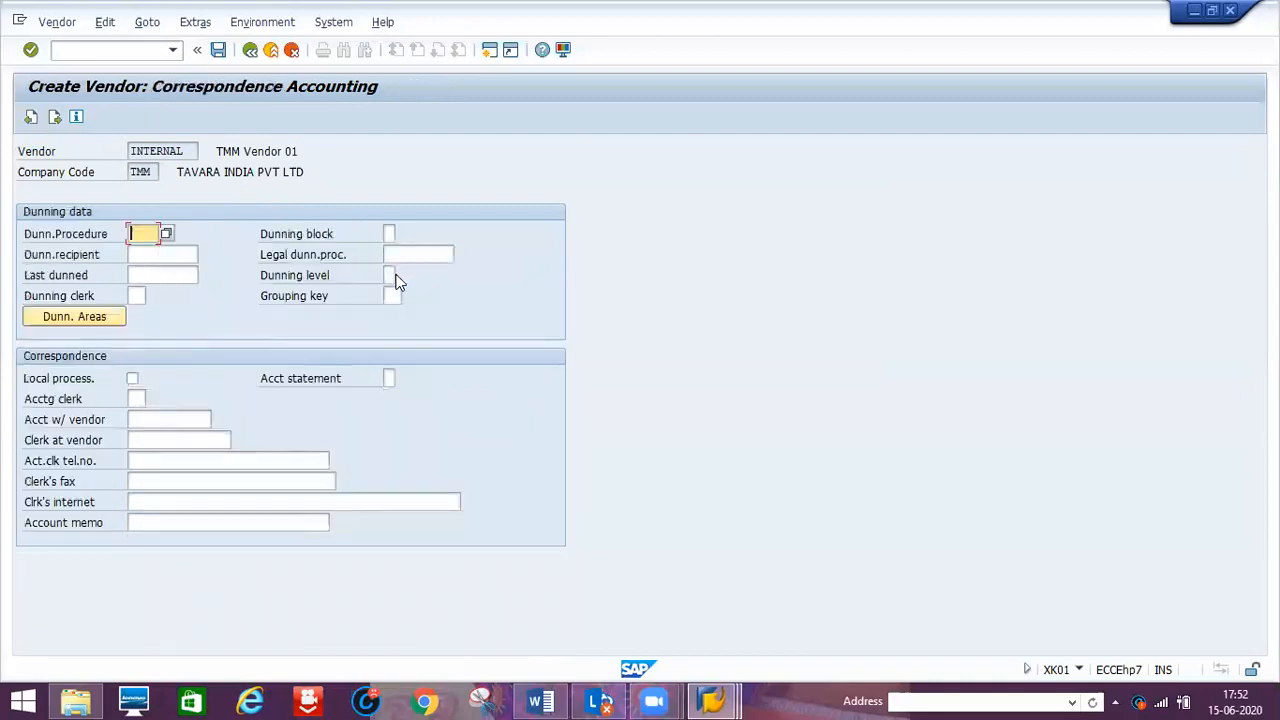
Set the order currency to INR in the purchasing data, pass the partner functions and save the vendor.
key("Return")
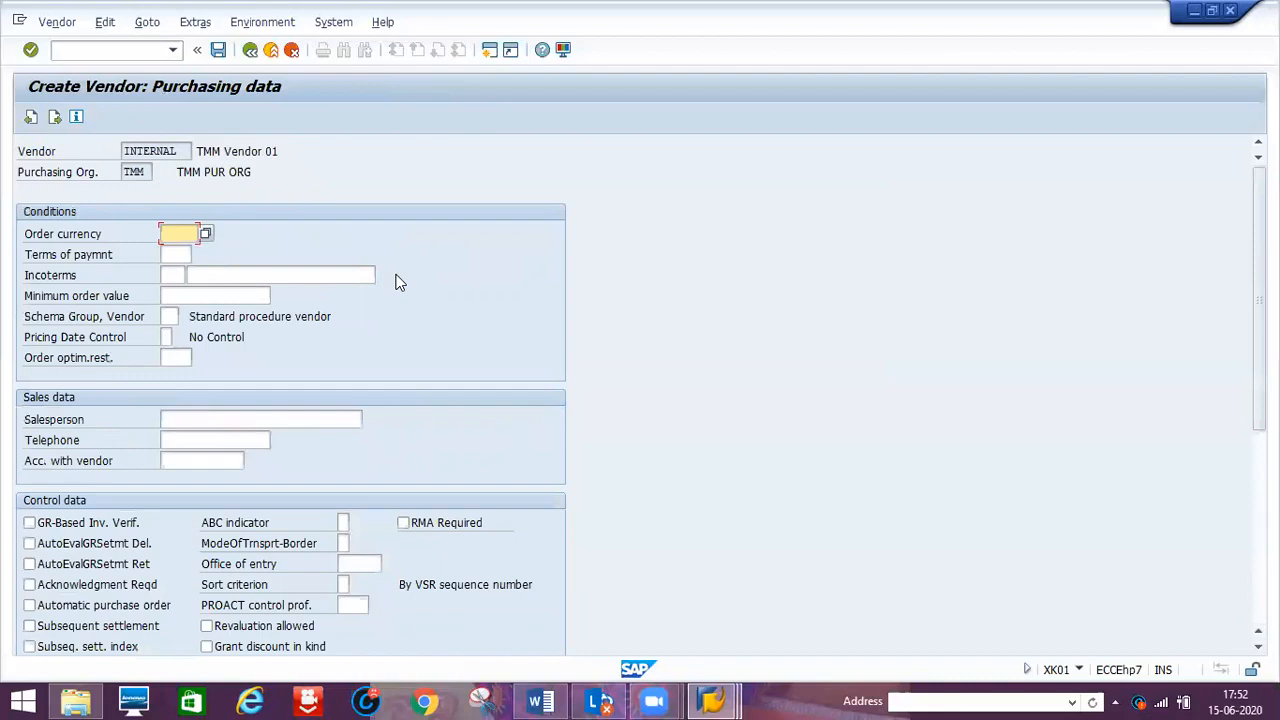
type("INTER")
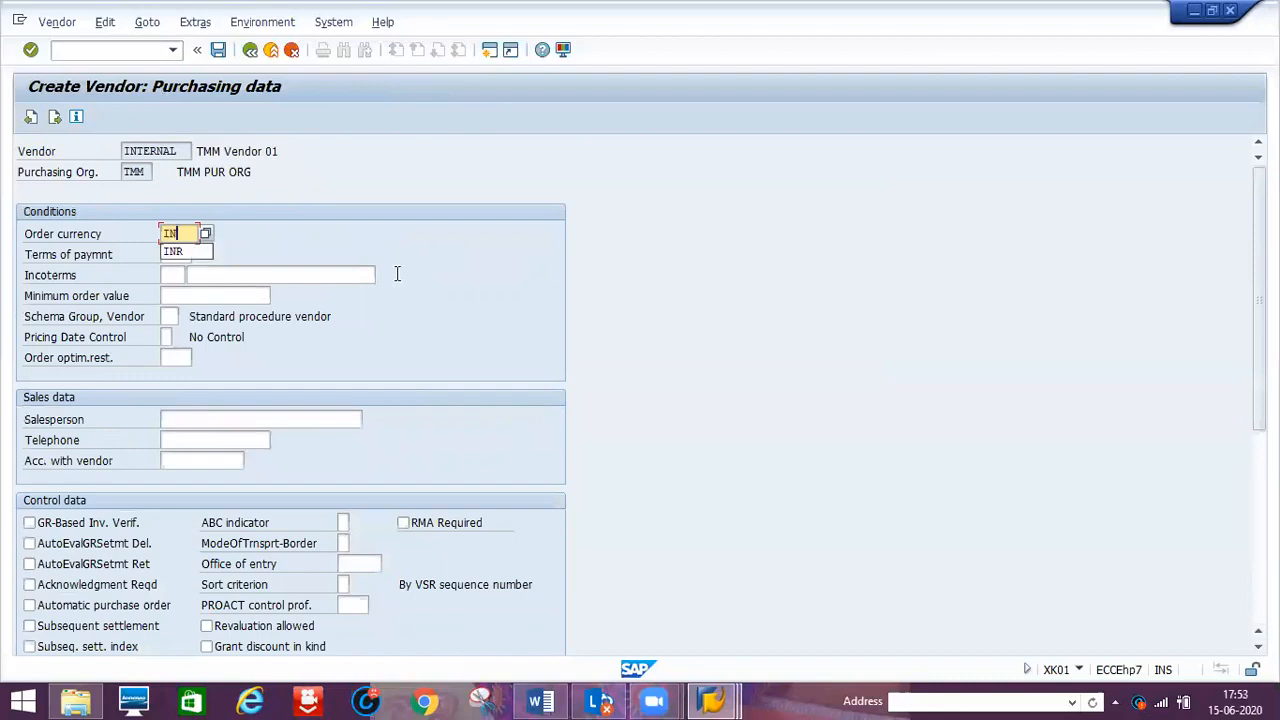
key("Return")
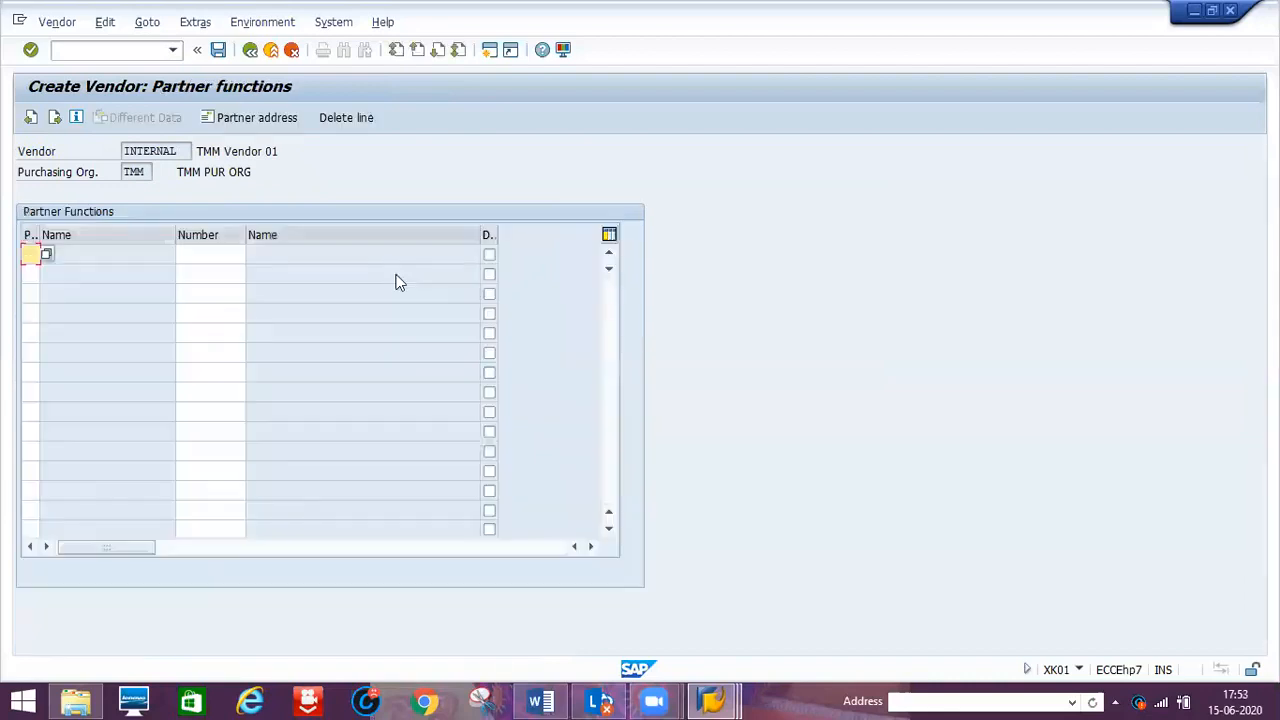
key("Return")
left_click(254, 388)
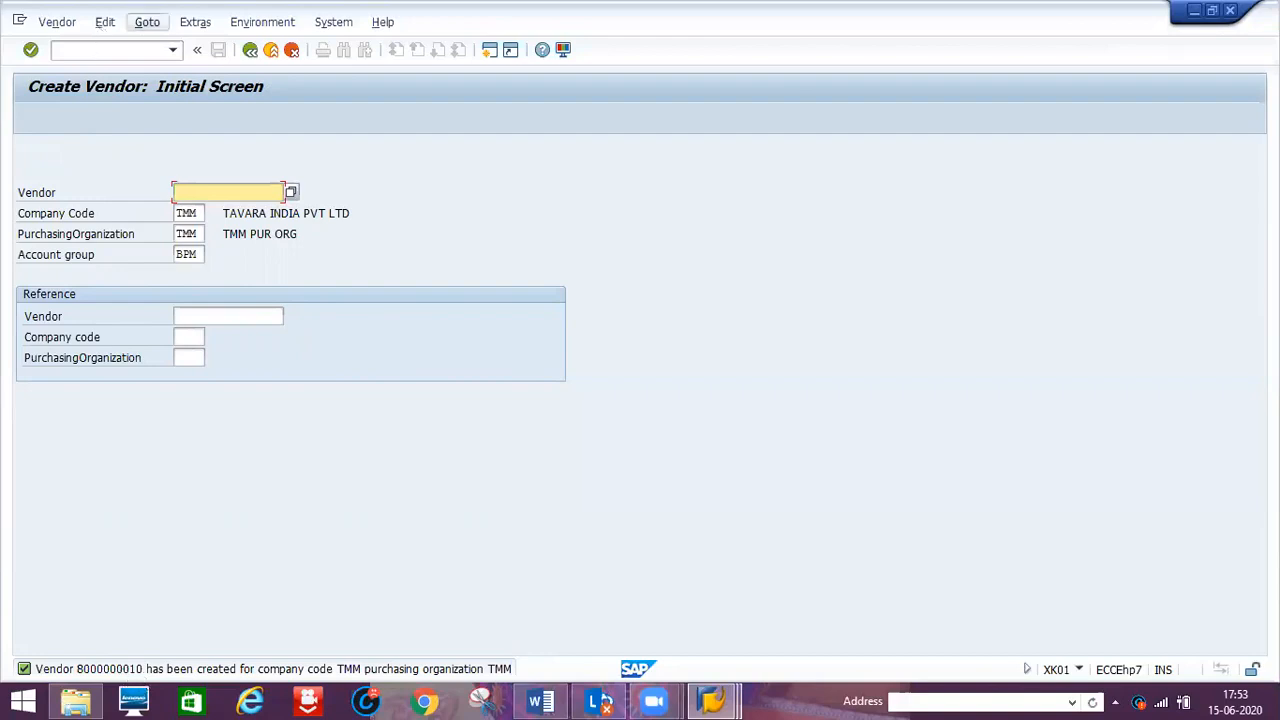
Start transaction XKN1 and open the vendor number range intervals for changing.
left_click(90, 49)
type("/xk")
key("BackSpace")
key("BackSpace")
type("n")
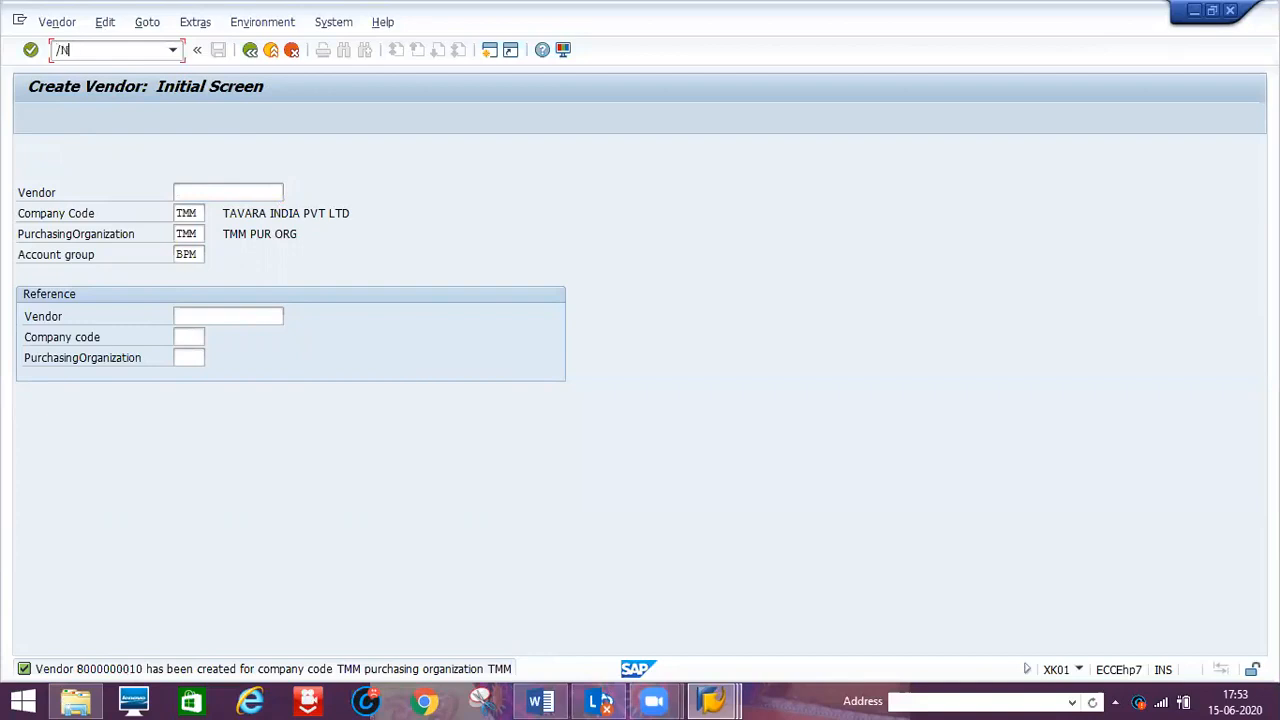
type("xkn1")
key("Return")
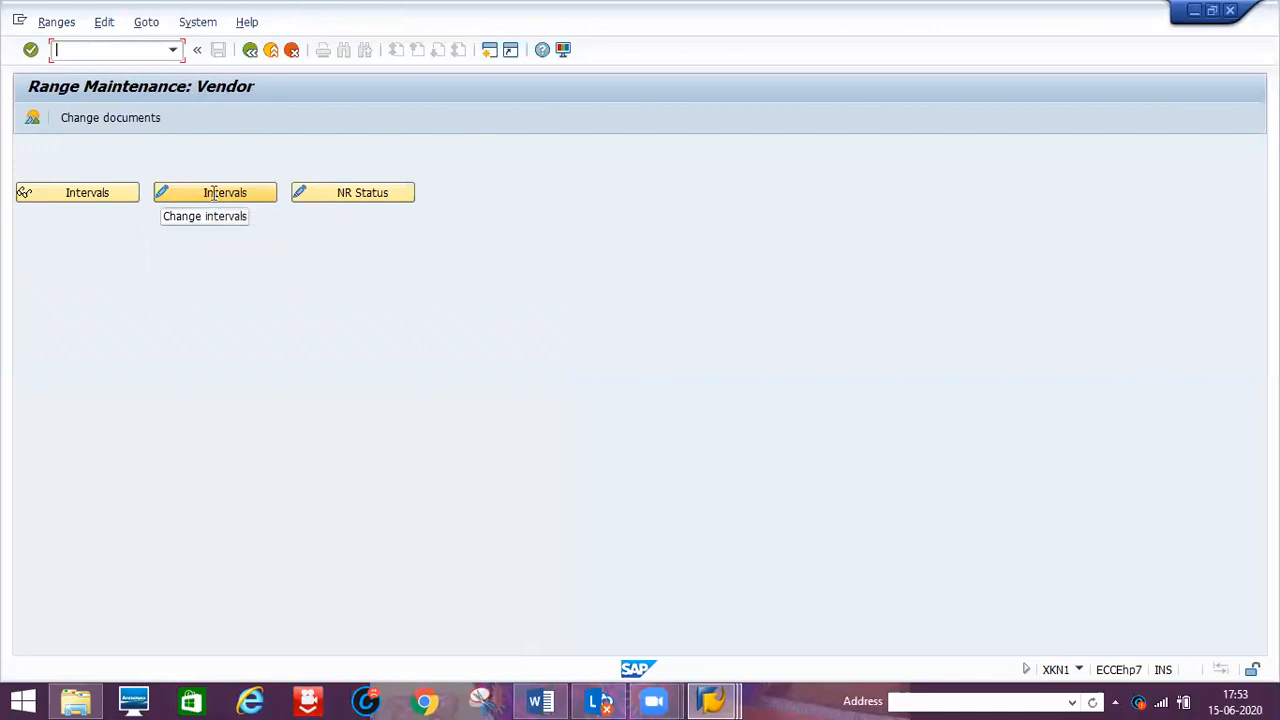
left_click(213, 193)
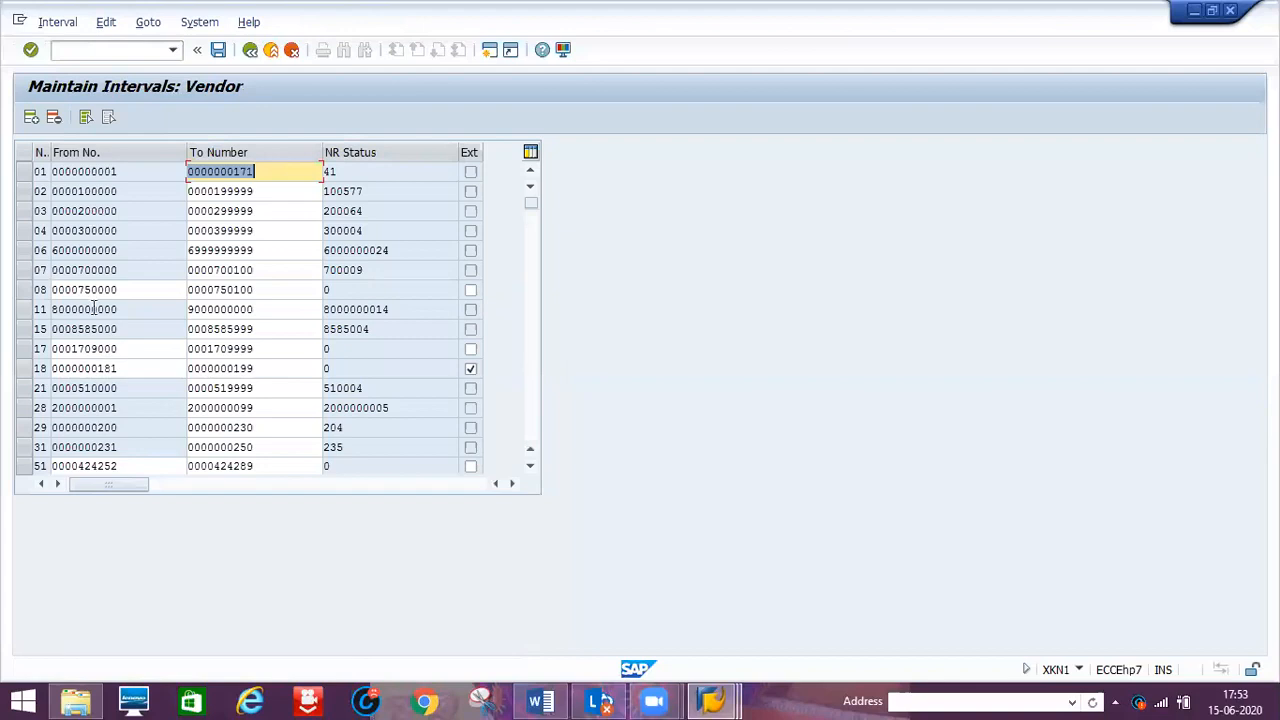
Insert a new line in the vendor number range intervals.
left_click(24, 291)
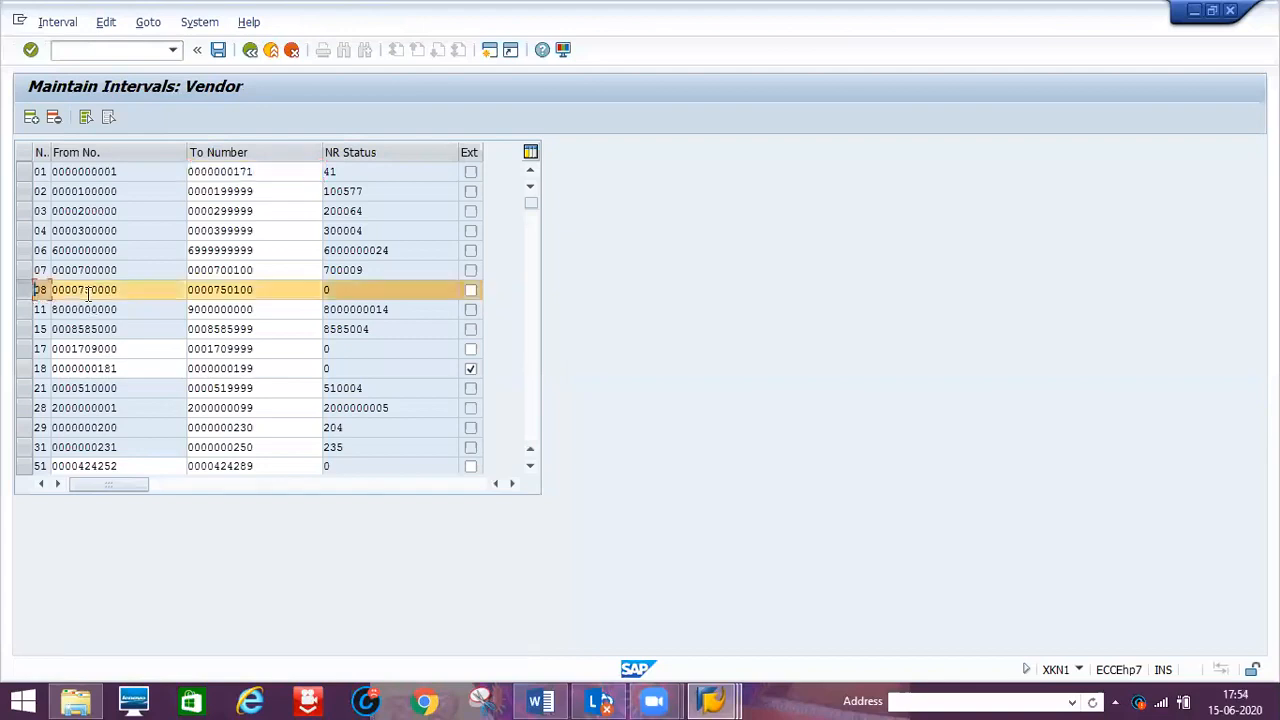
left_click(358, 290)
left_click(24, 291)
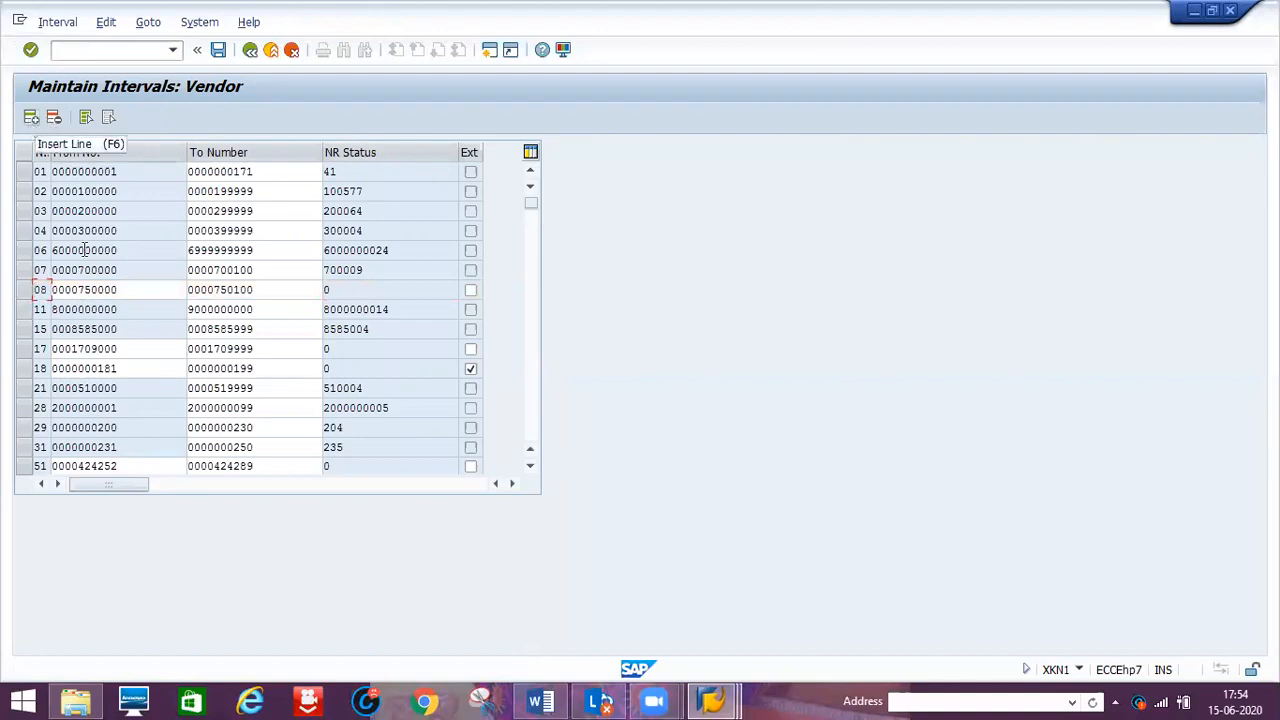
left_click(31, 117)
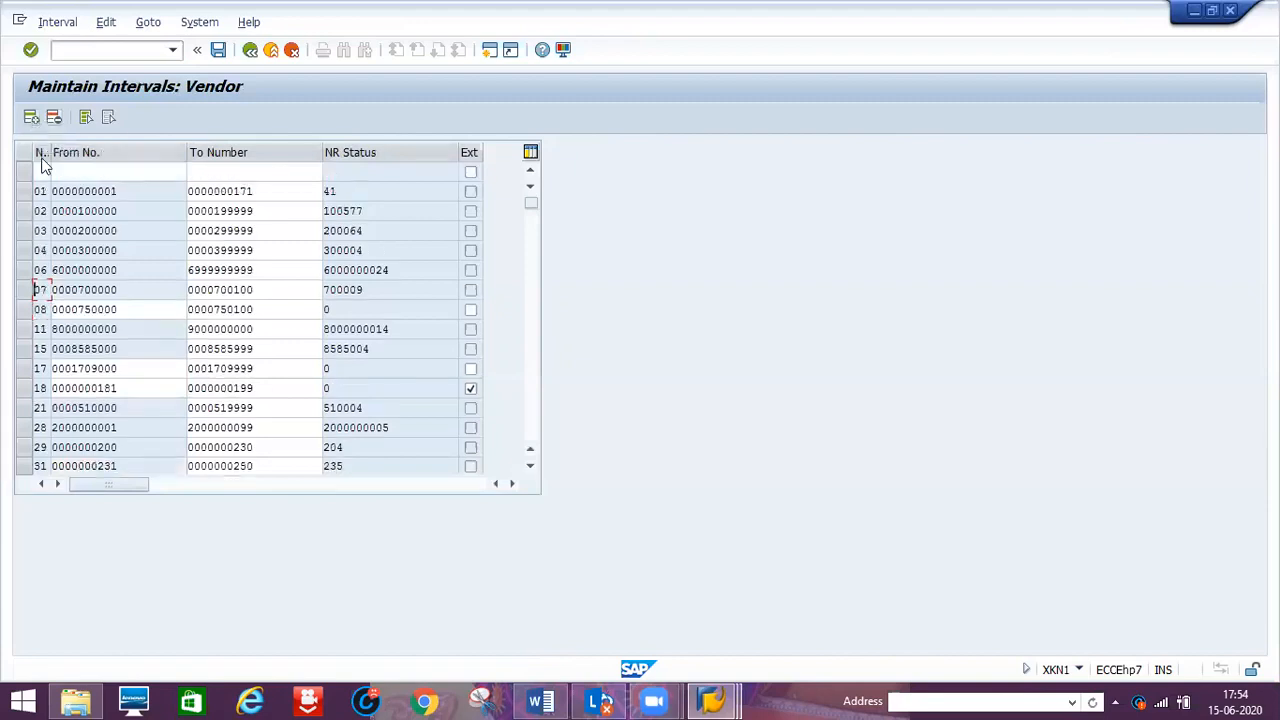
left_click(39, 167)
type("24")
left_click(61, 168)
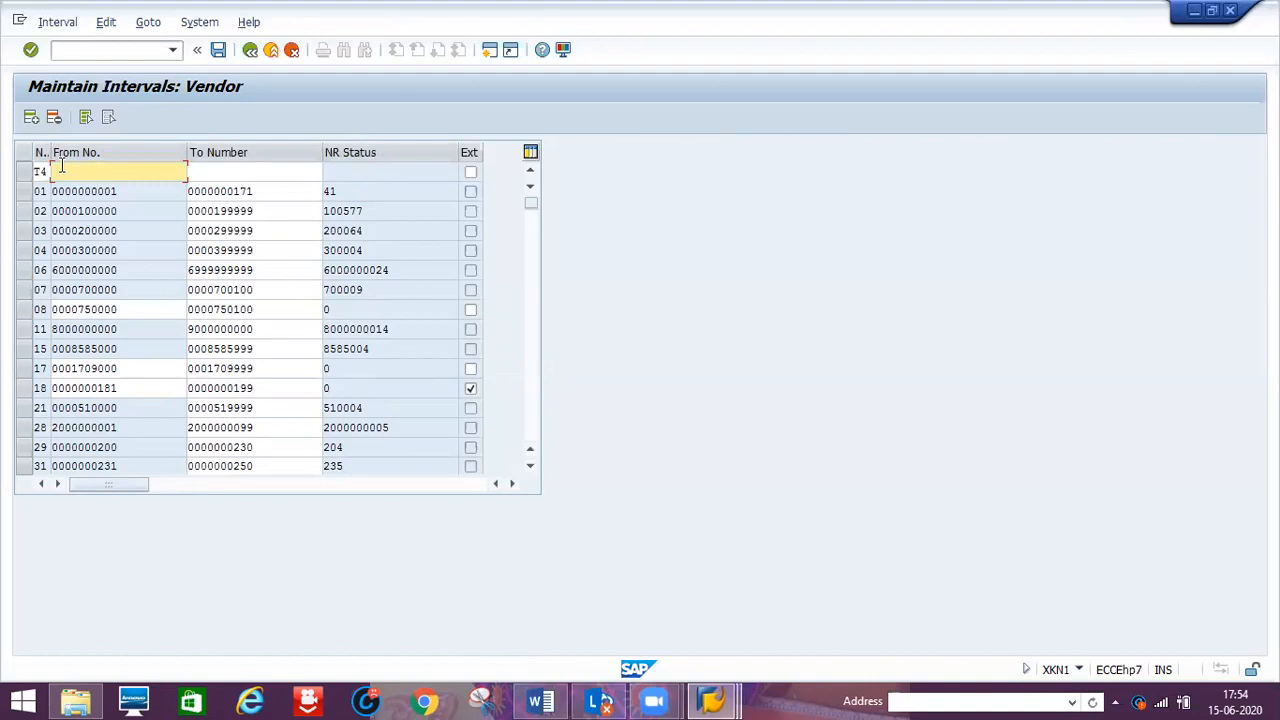
type("858")
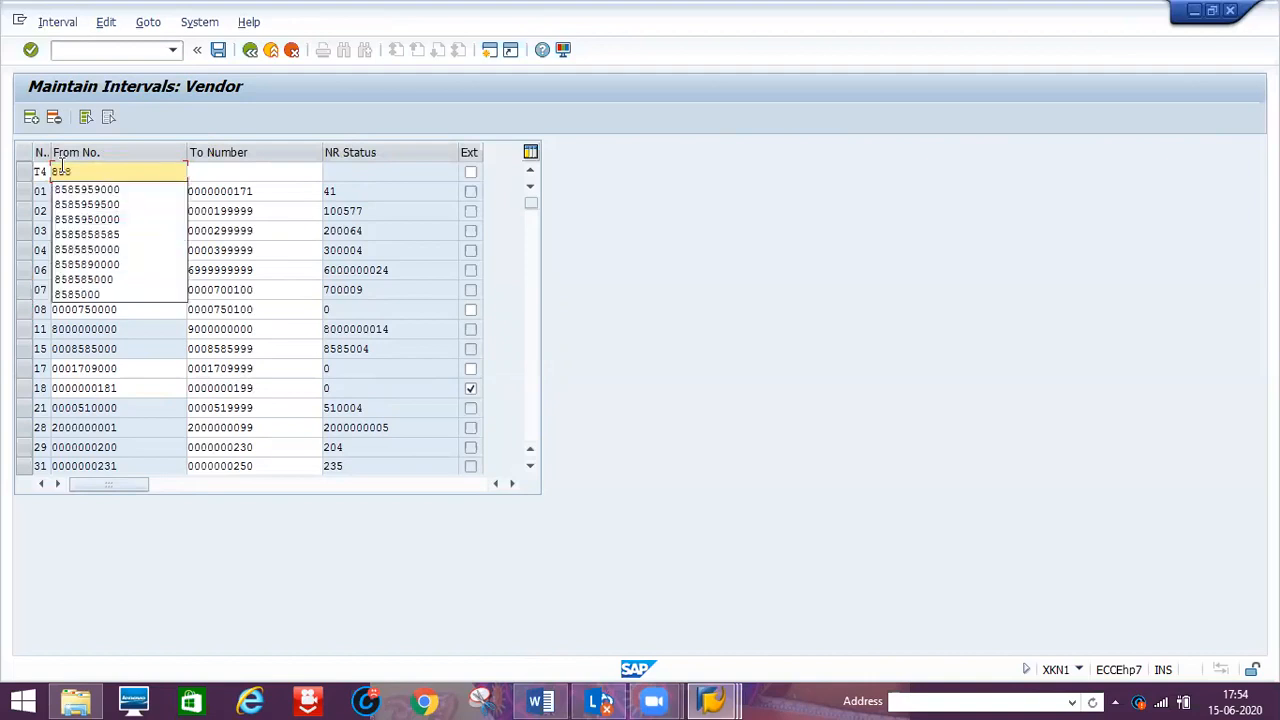
key("BackSpace")
type("00000000")
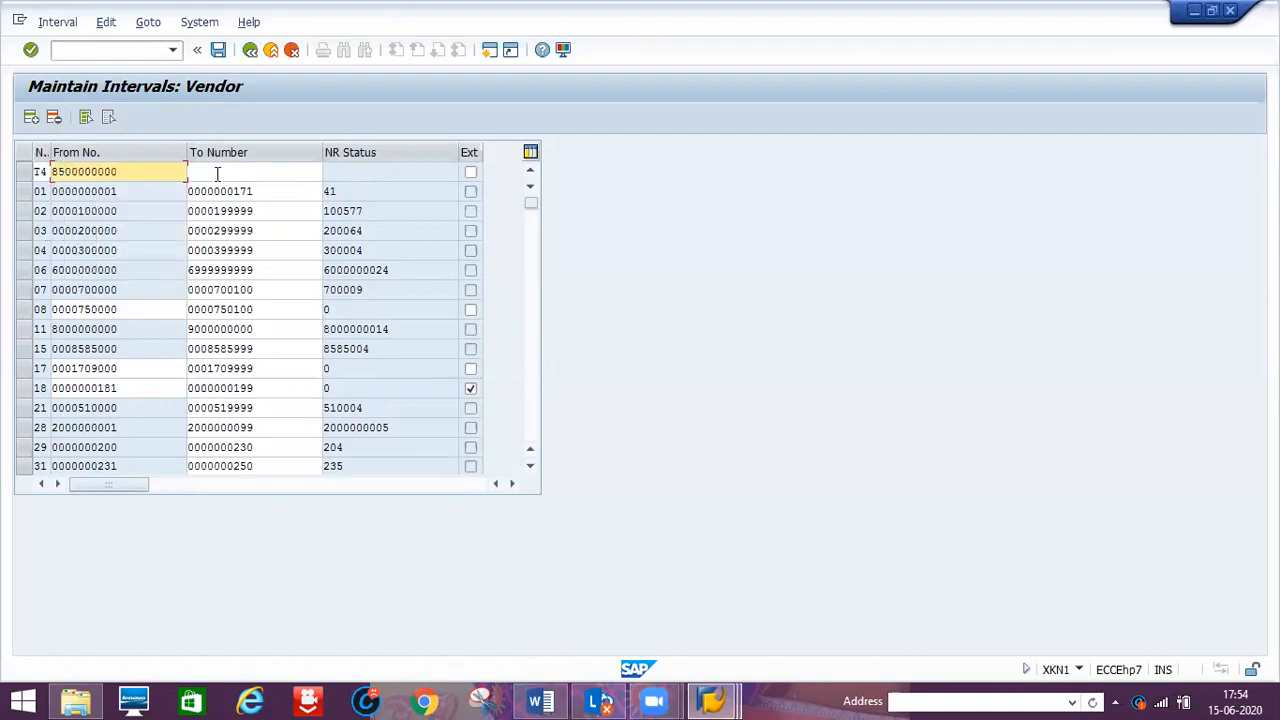
left_click(217, 173)
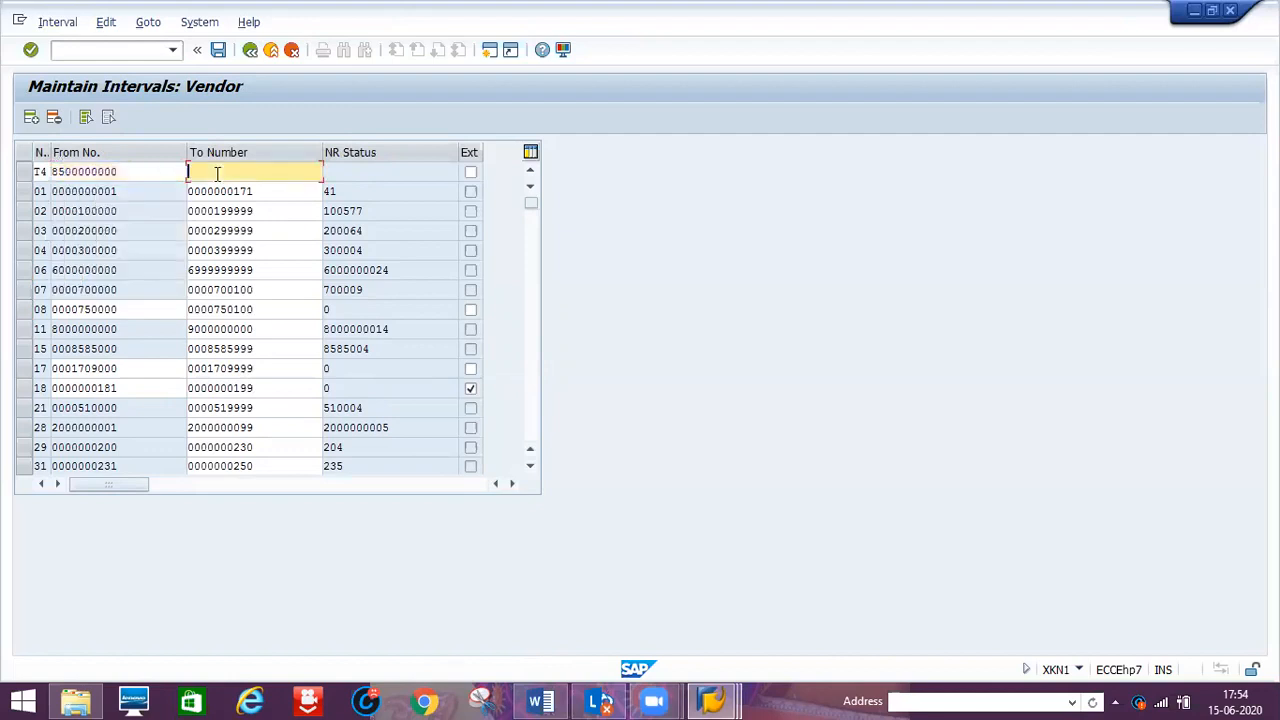
type("8599999999")
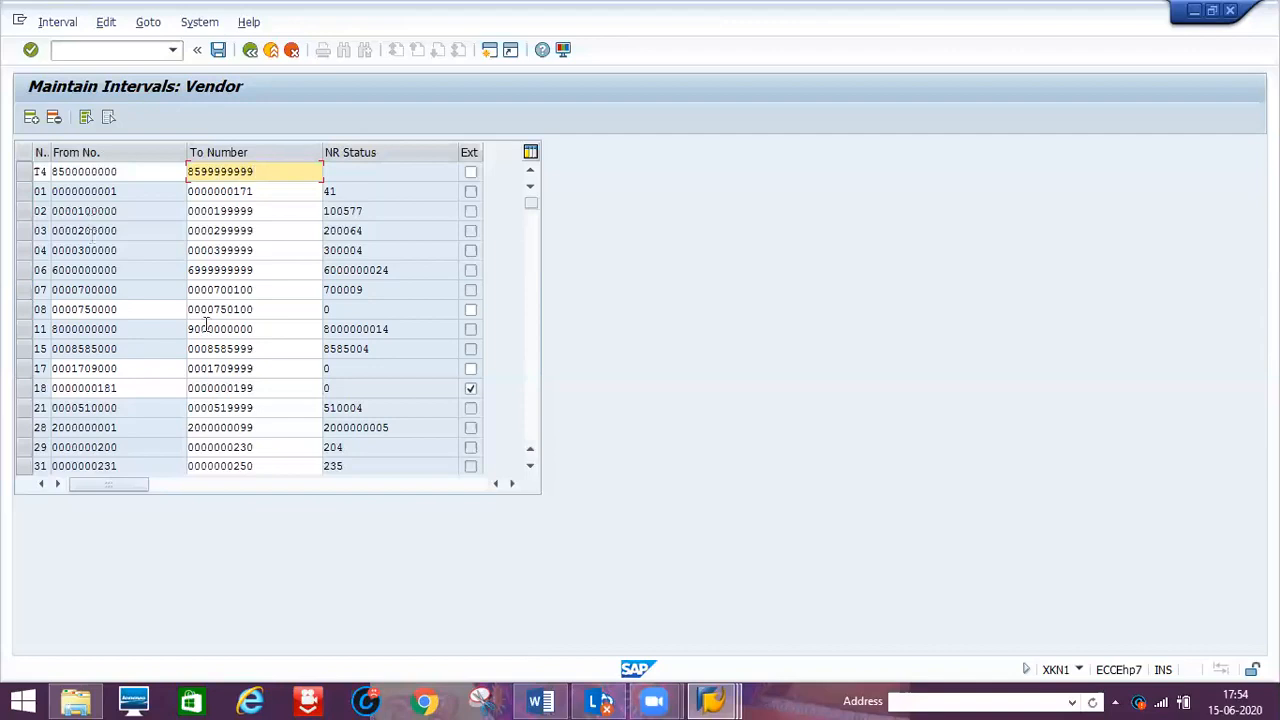
Select the XX interval row and try to save the vendor number intervals.
left_click(533, 400)
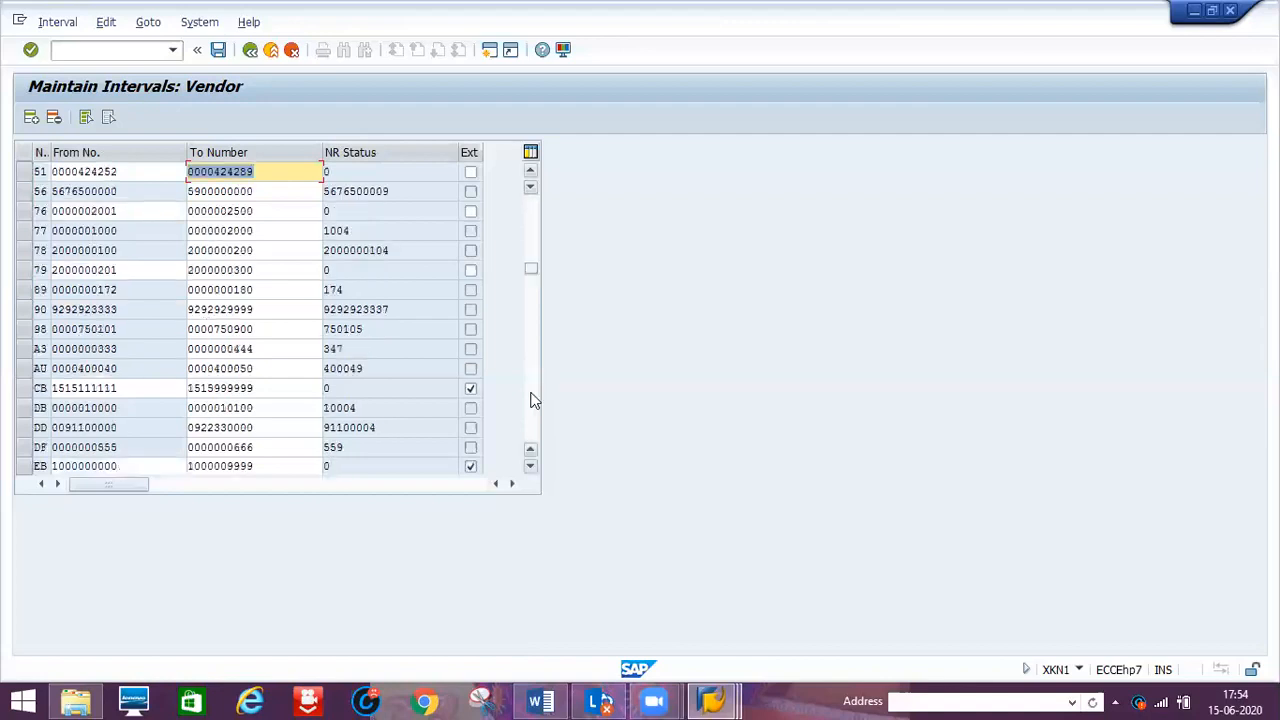
left_click(533, 400)
left_click(533, 400)
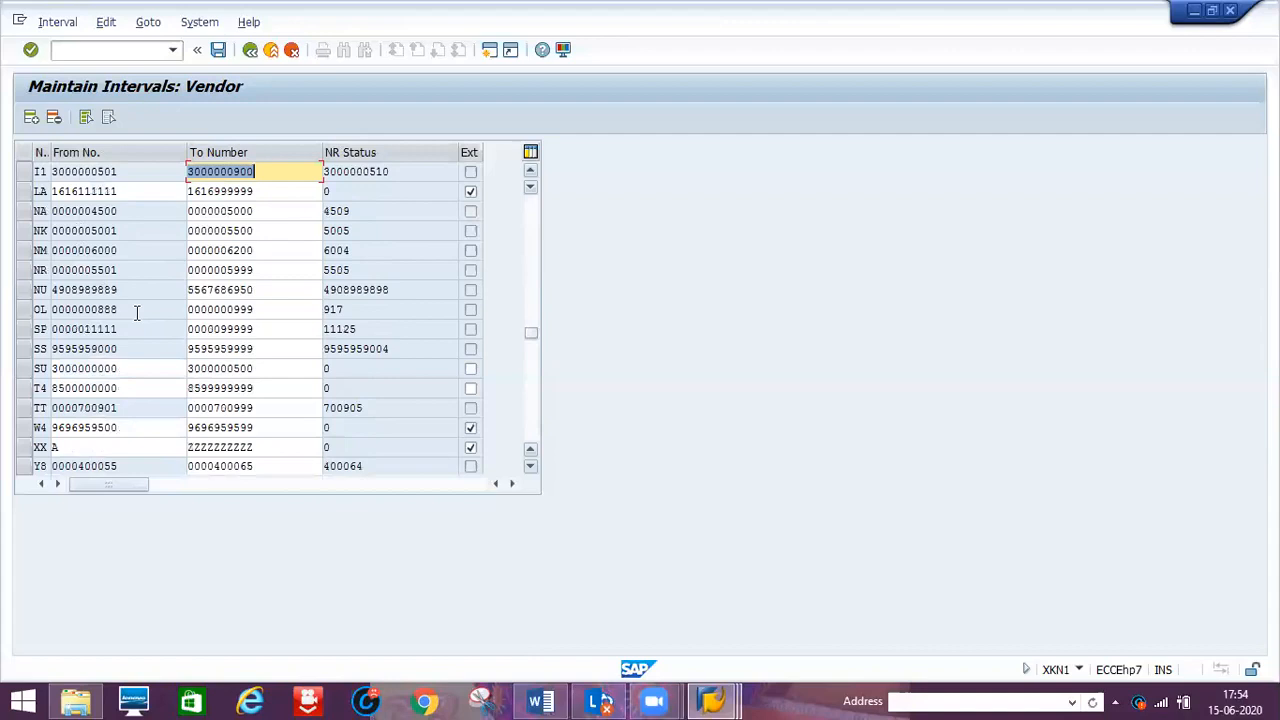
left_click(531, 172)
scroll(531, 176, "up", 1)
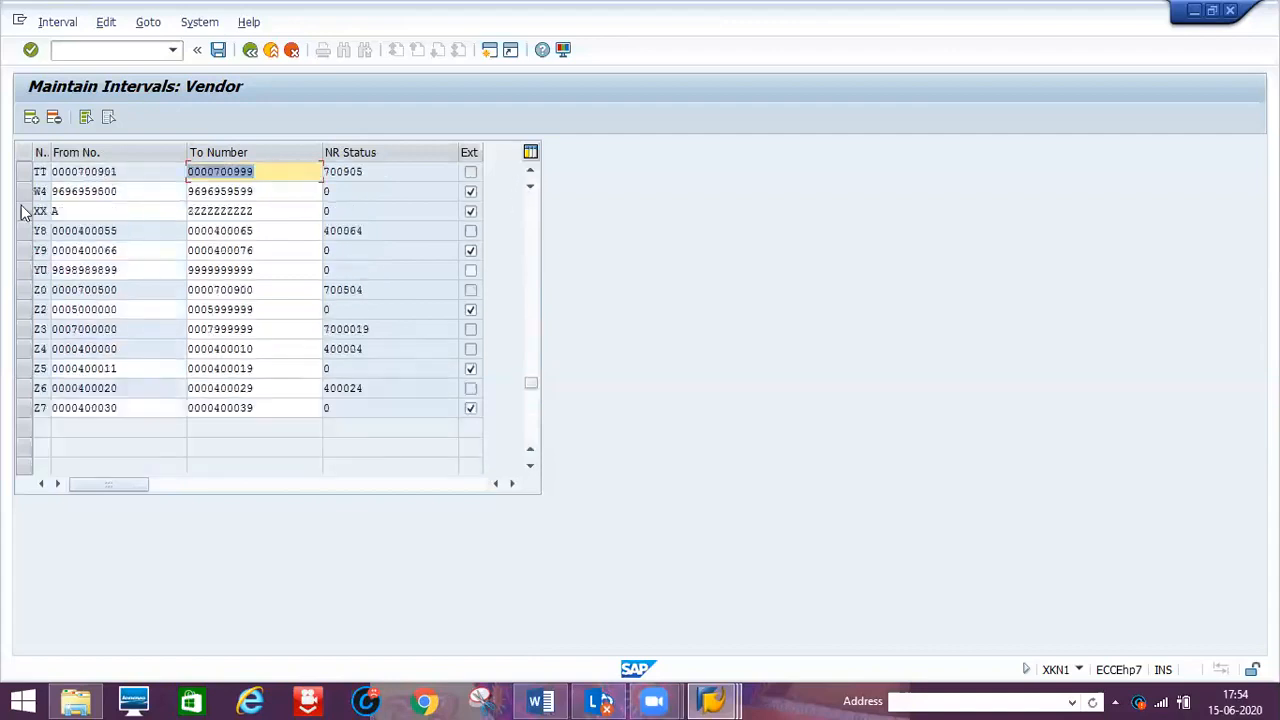
left_click(120, 211)
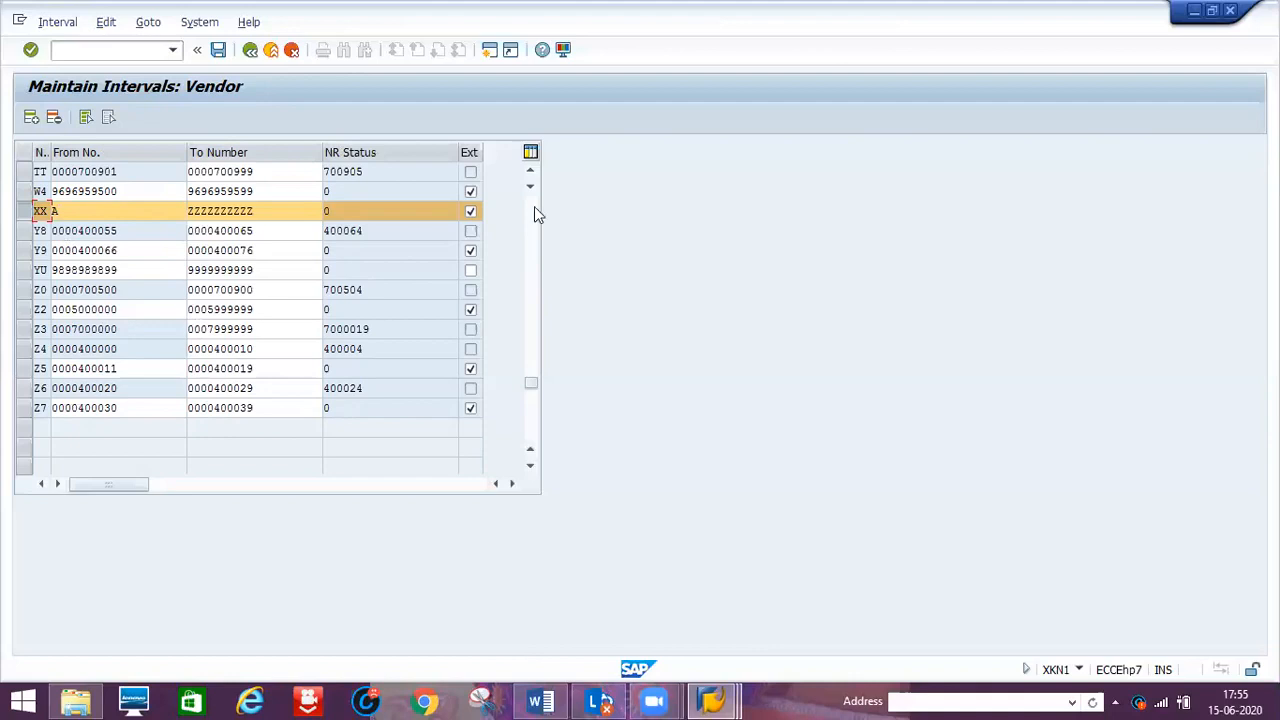
left_click(218, 52)
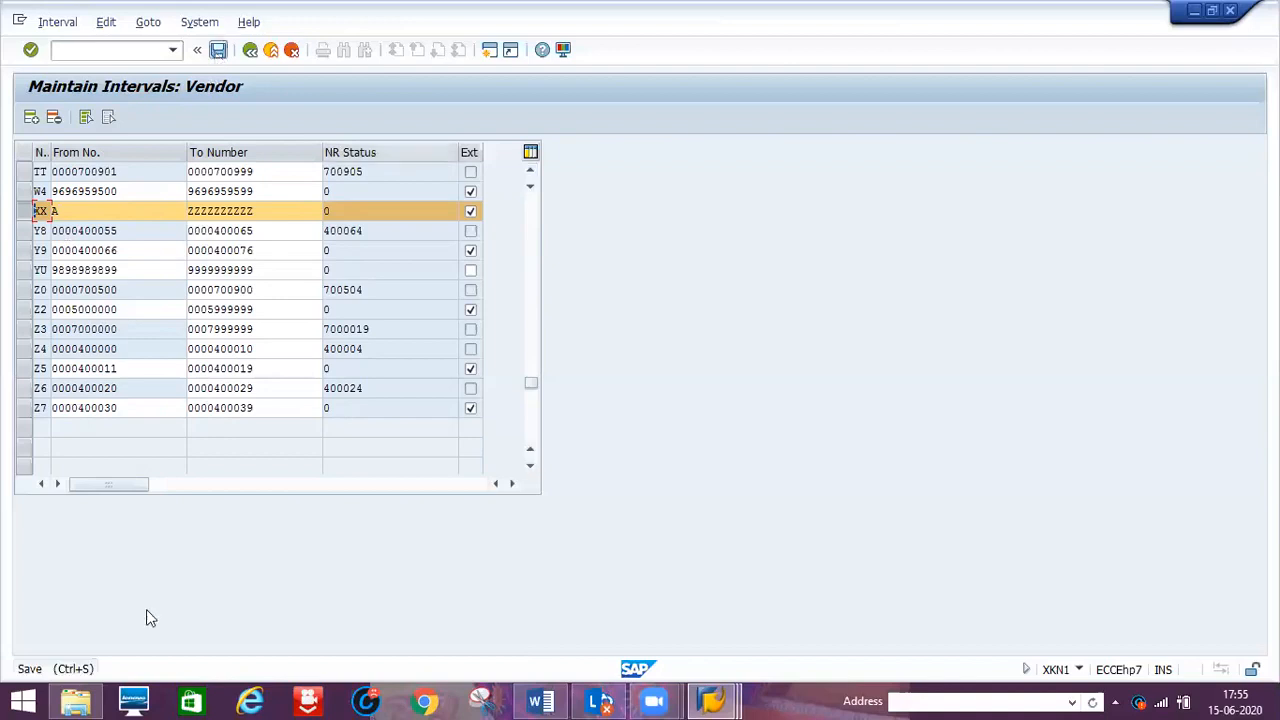
left_click(531, 205)
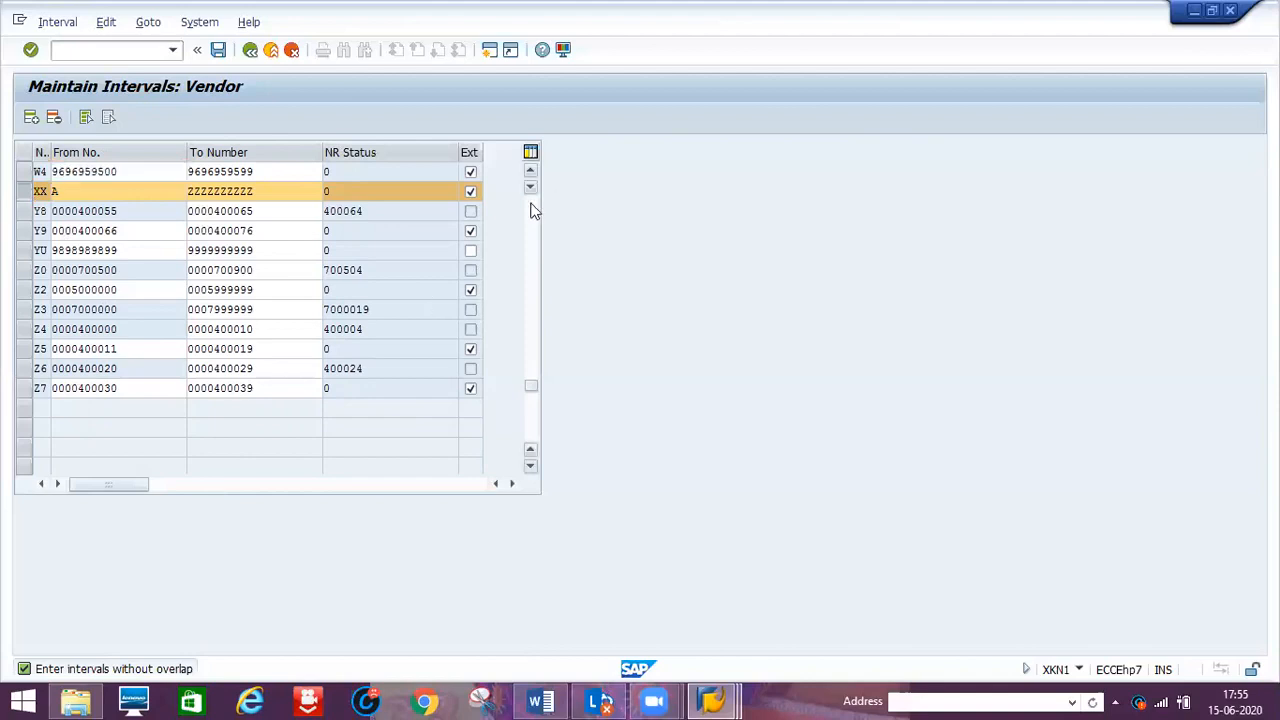
left_click(531, 466)
left_click(531, 466)
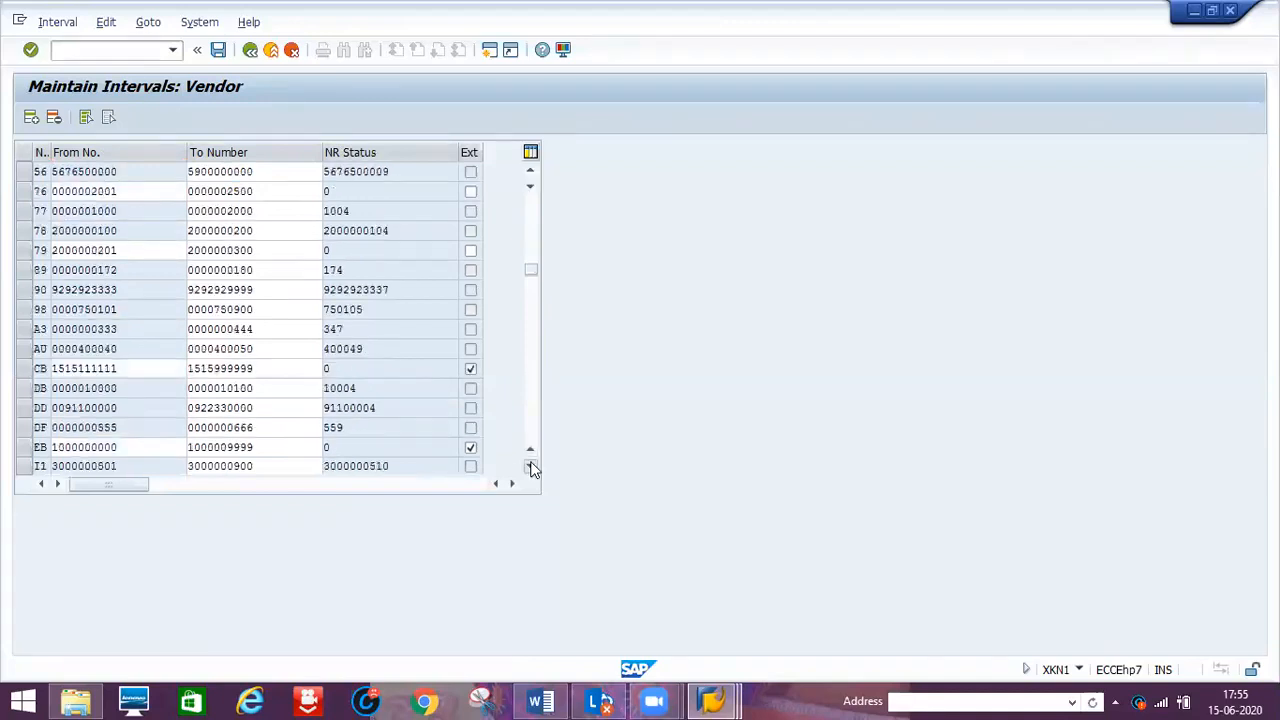
left_click(531, 466)
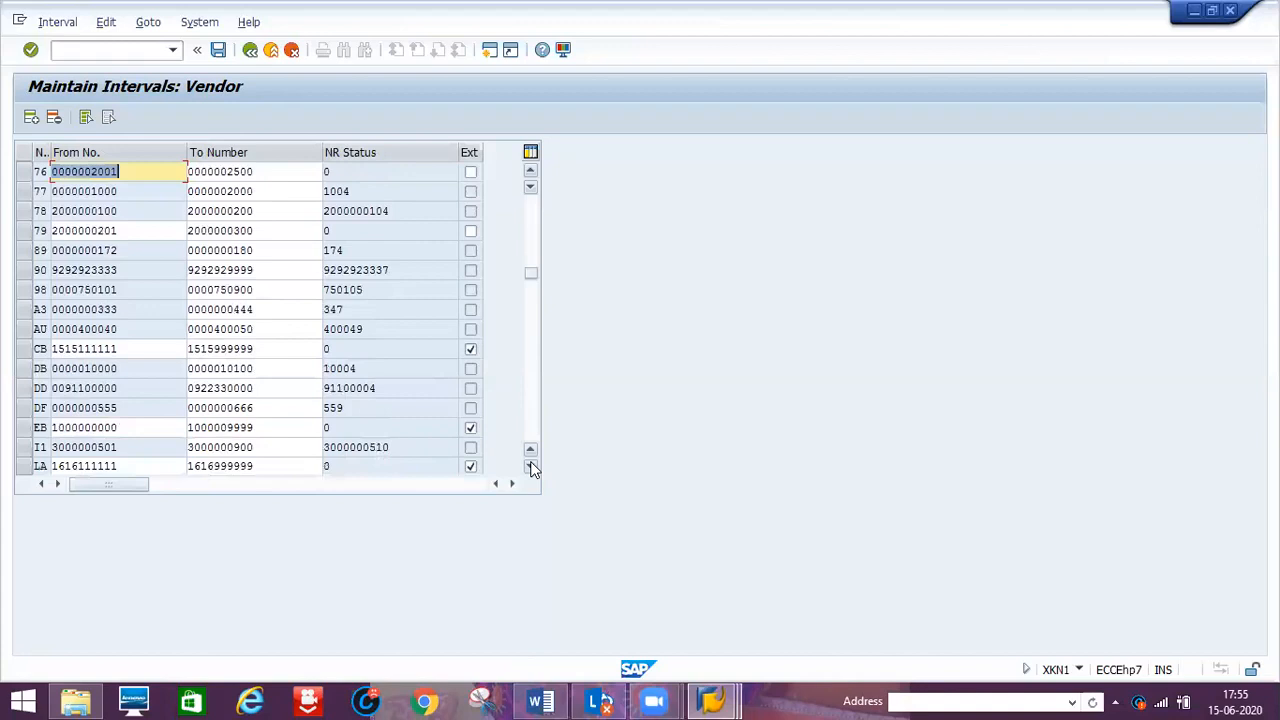
left_click(531, 466)
left_click(531, 466)
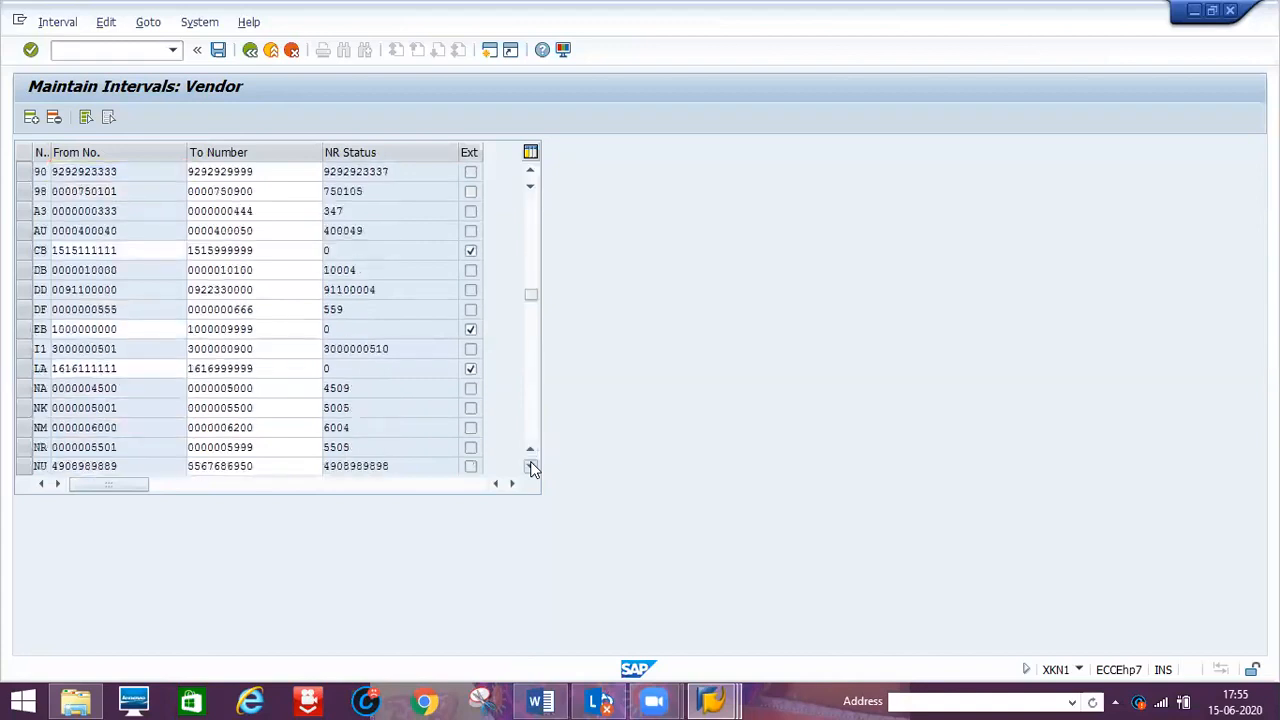
scroll(529, 391, "down", 1)
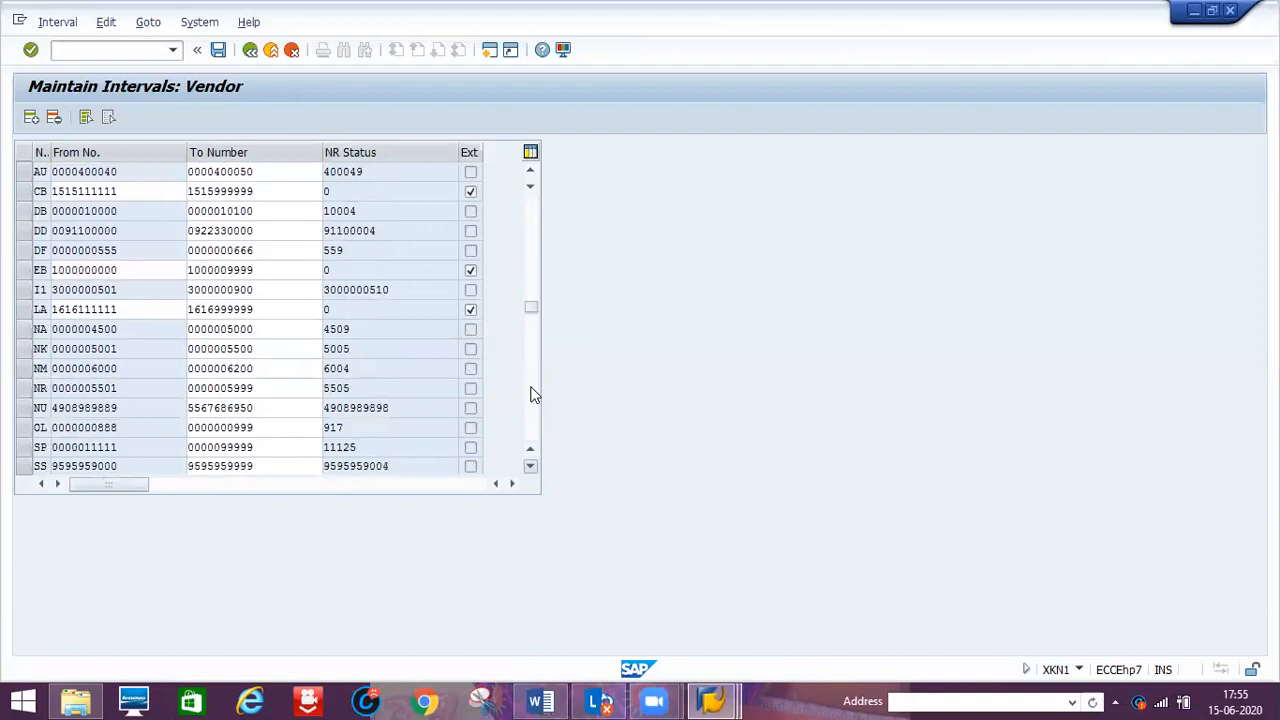
scroll(533, 393, "down", 1)
scroll(533, 393, "down", 5)
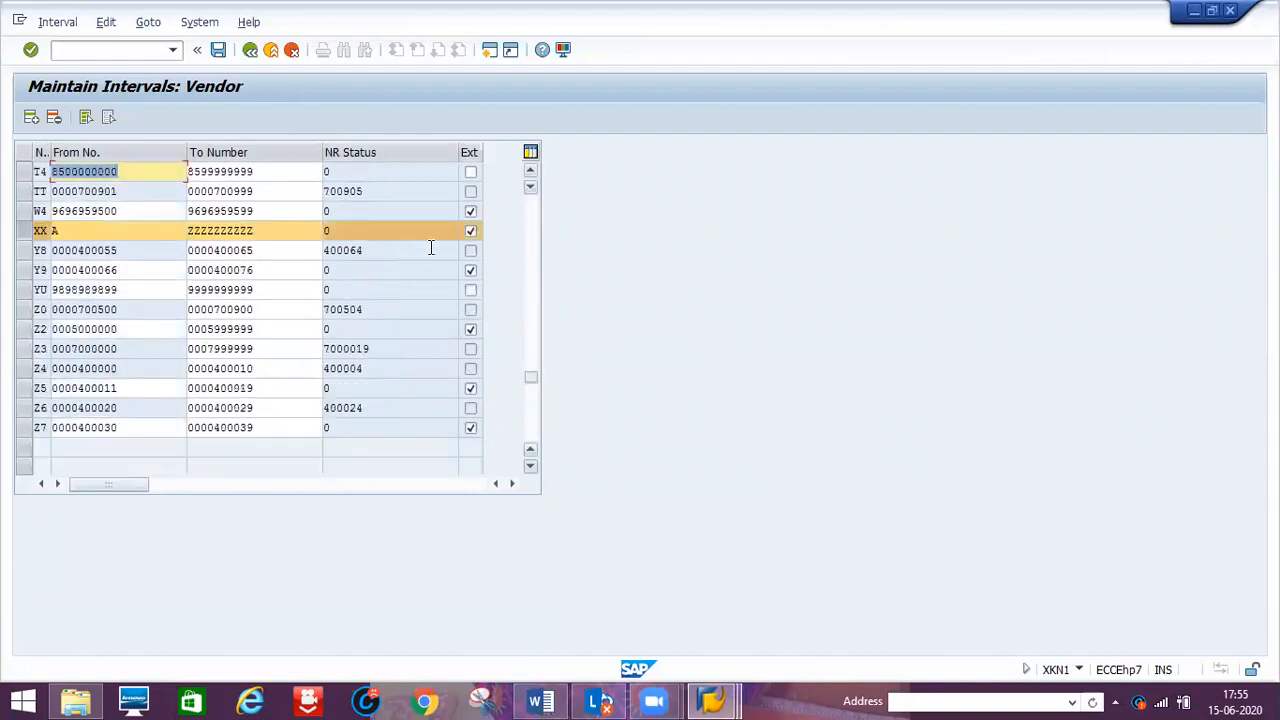
left_click(135, 172)
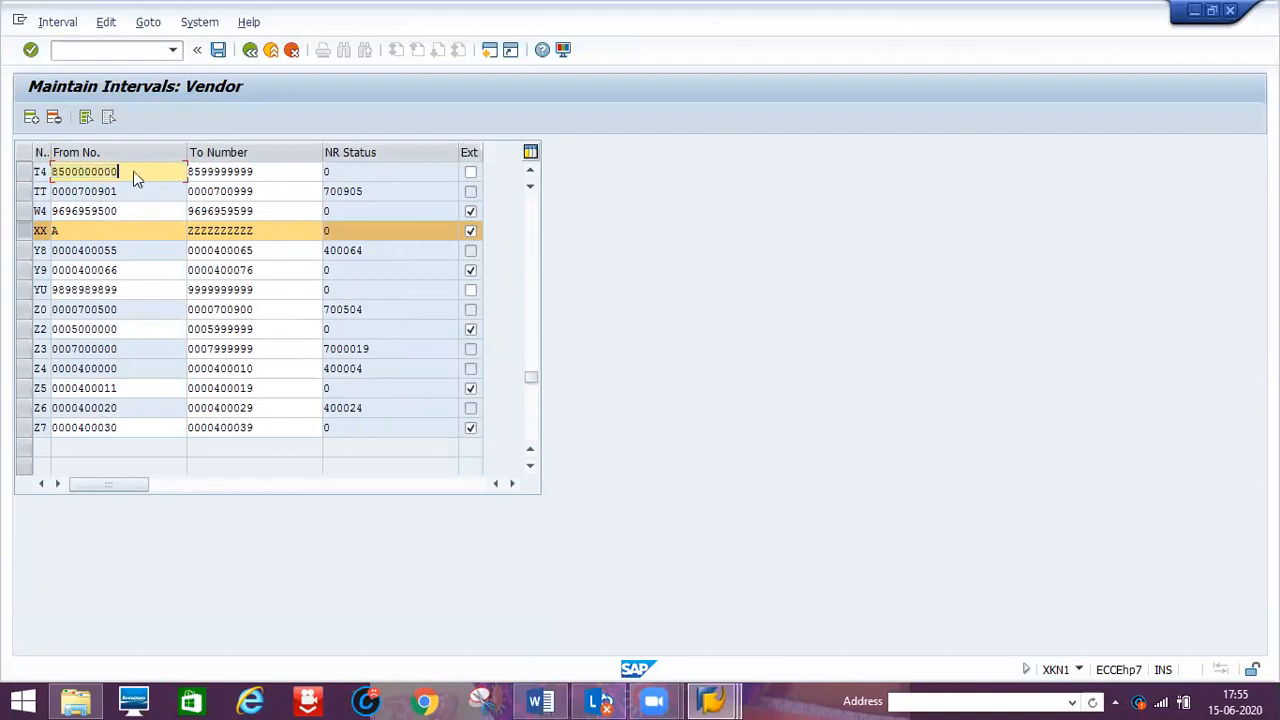
key("BackSpace")
key("BackSpace")
key("BackSpace")
key("BackSpace")
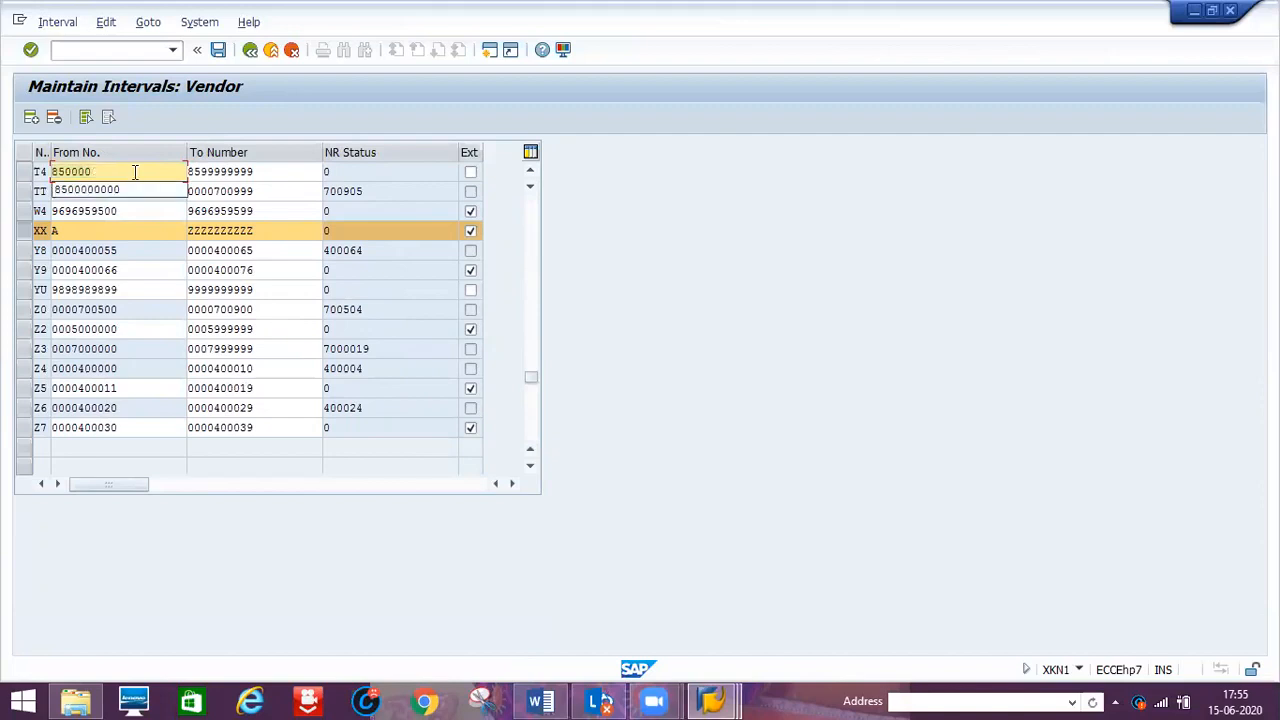
key("BackSpace")
key("BackSpace")
key("BackSpace")
key("BackSpace")
key("Down")
key("Down")
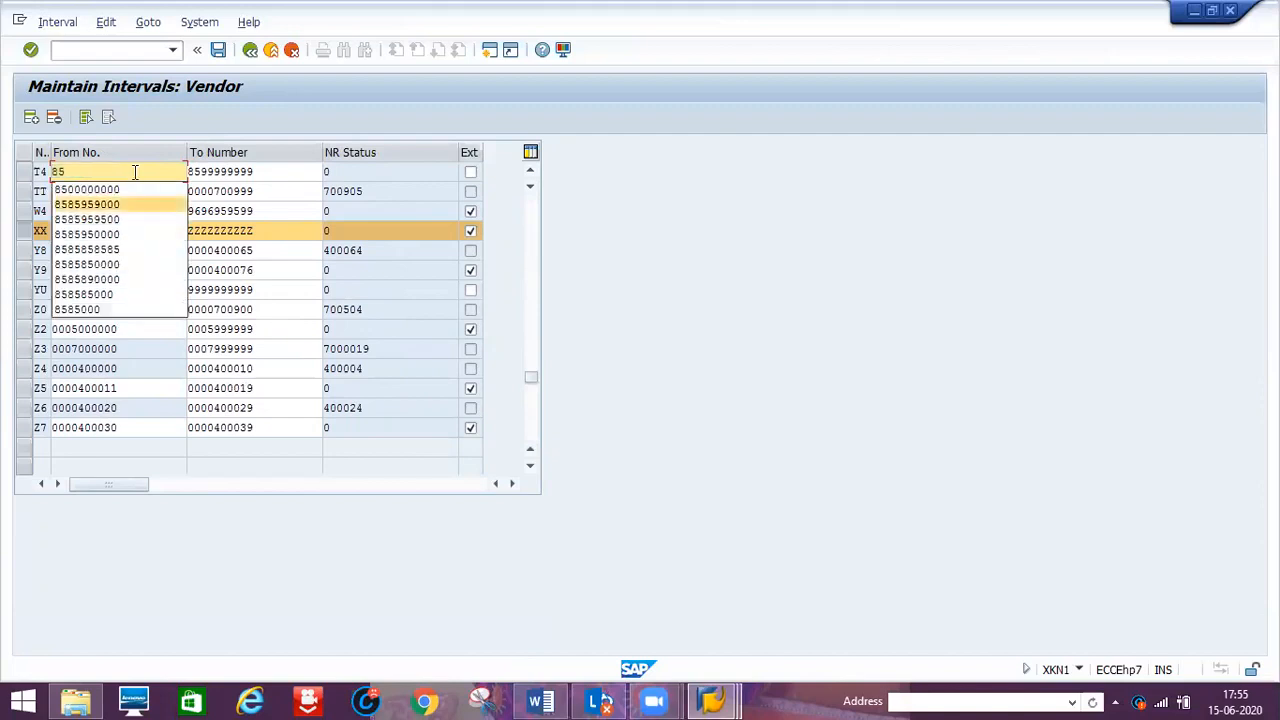
key("Return")
key("Tab")
type("8")
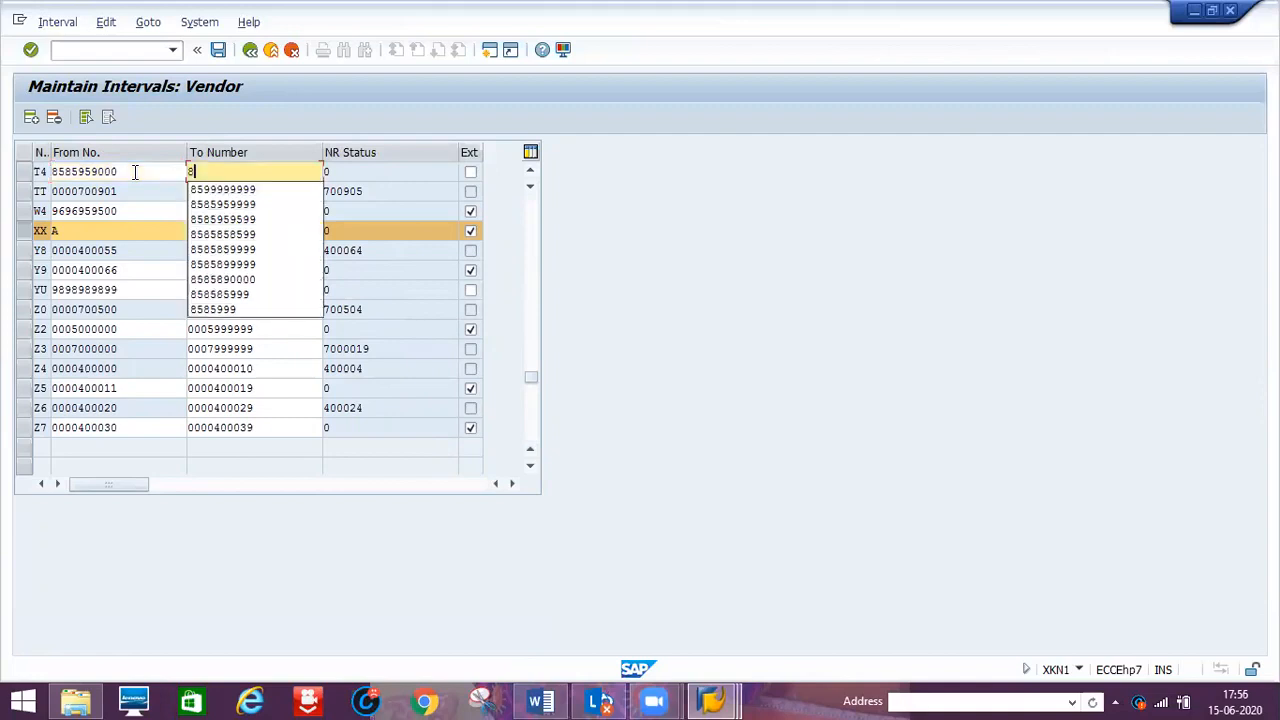
type("585")
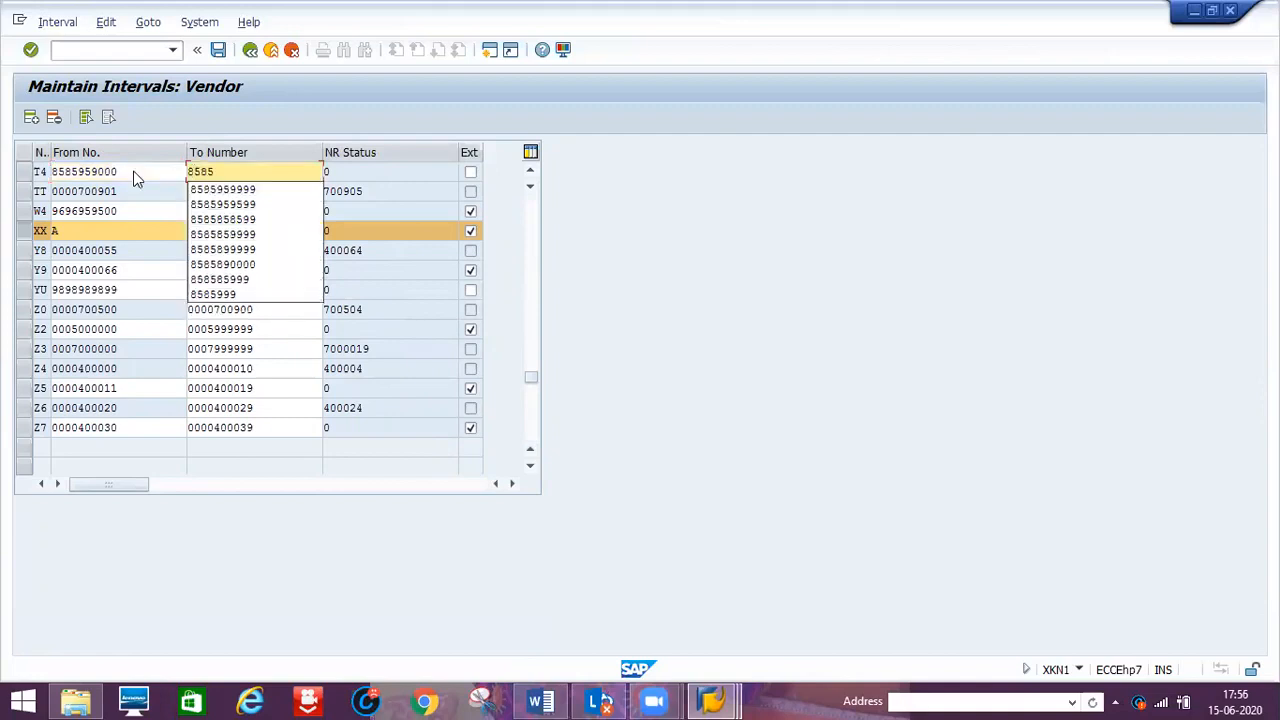
key("Return")
key("Return")
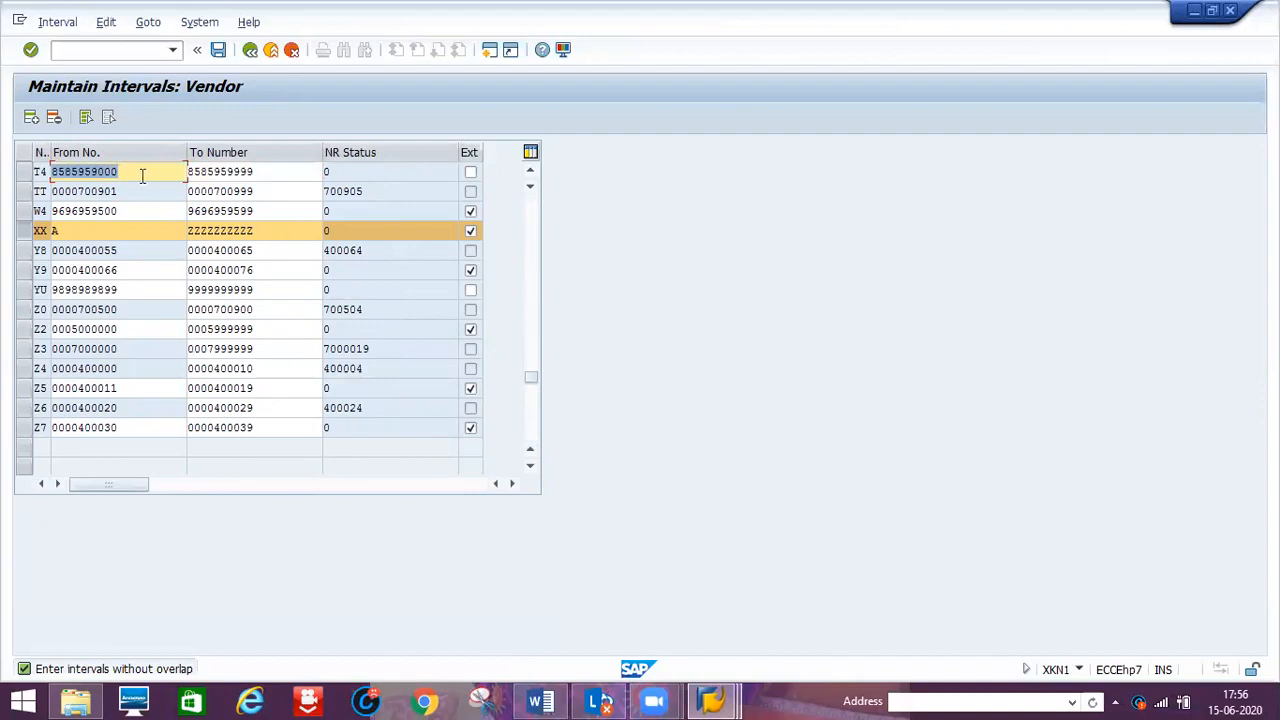
left_click(142, 175)
key("BackSpace")
key("BackSpace")
key("BackSpace")
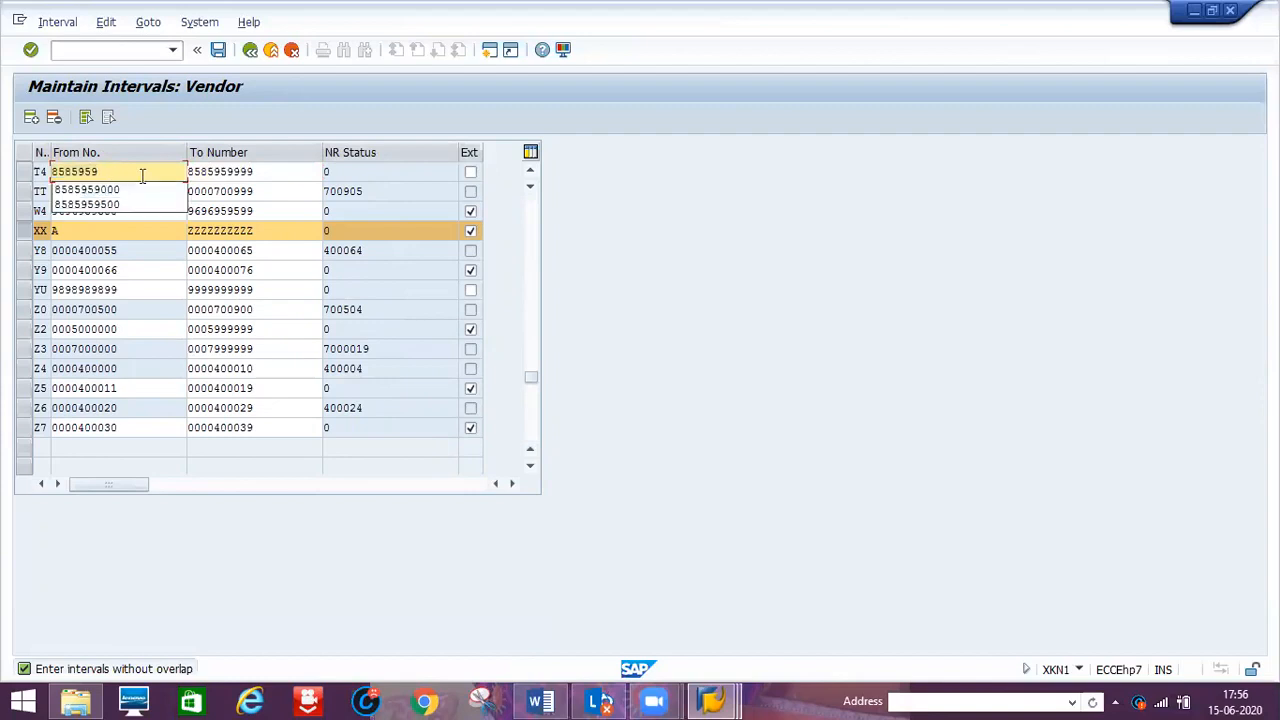
type("900")
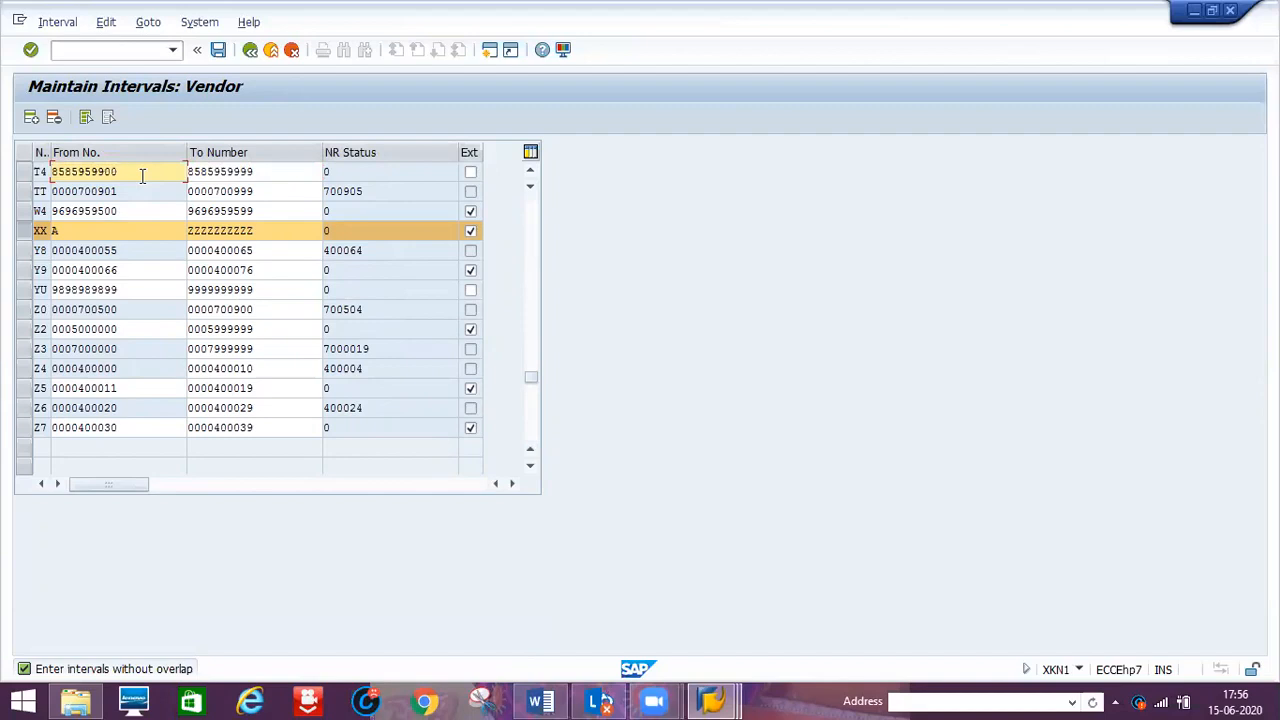
key("Return")
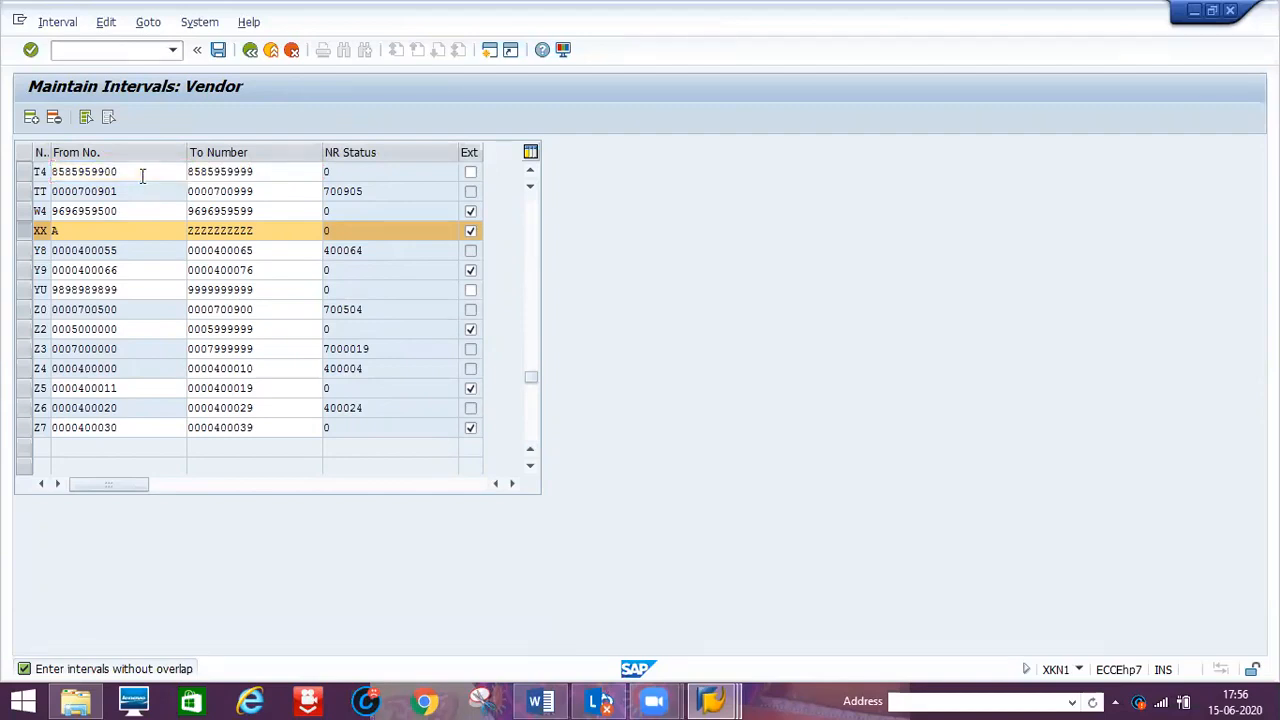
Replace the From No. of interval T4 with 000001.
double_click(142, 173)
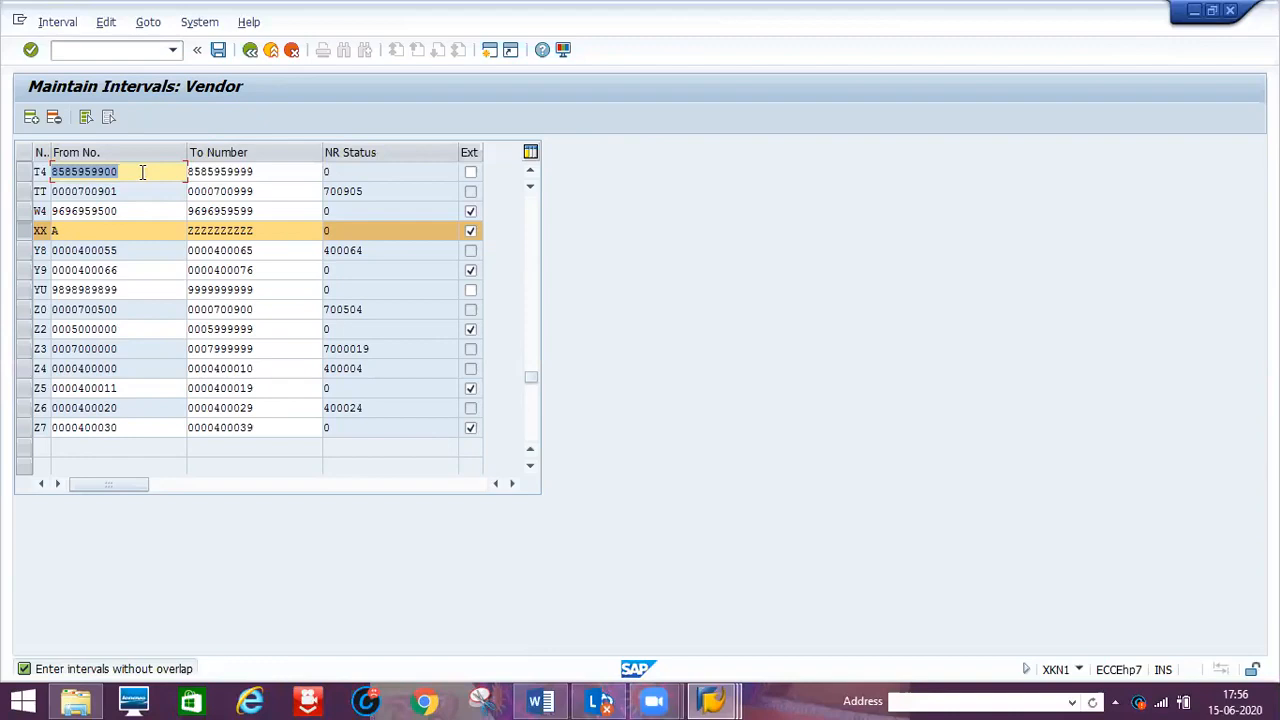
key("BackSpace")
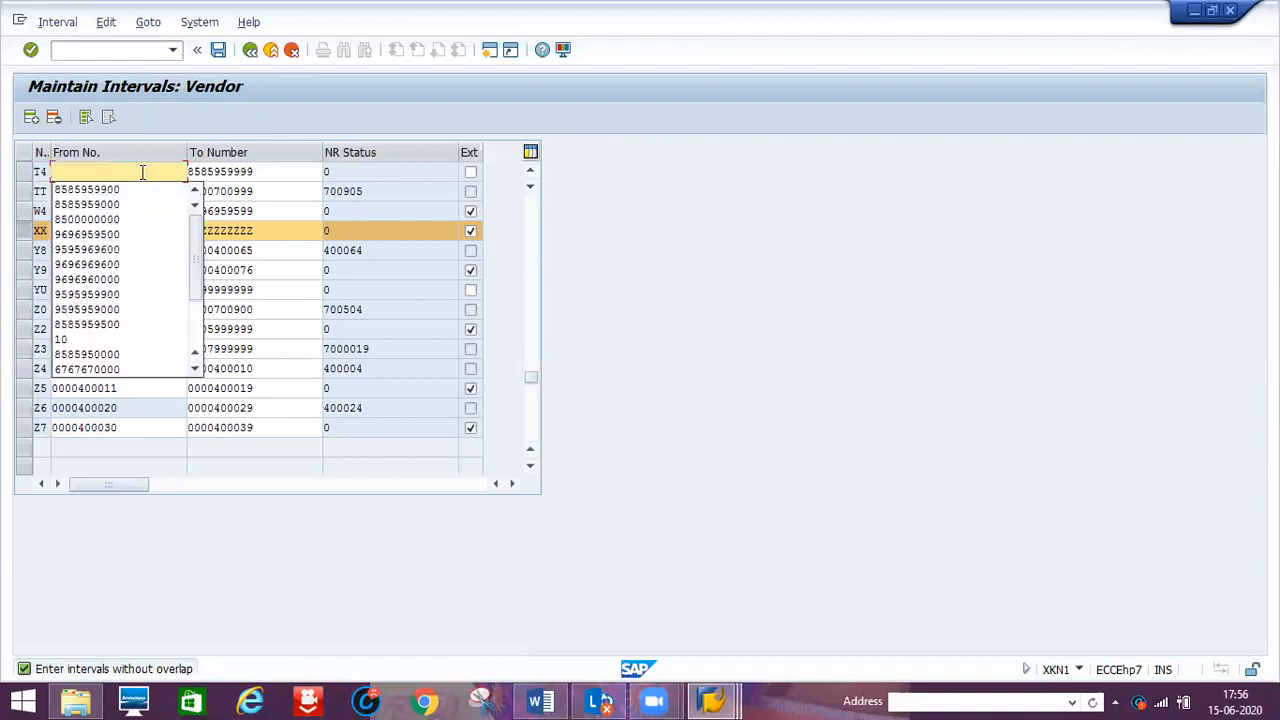
type("000000")
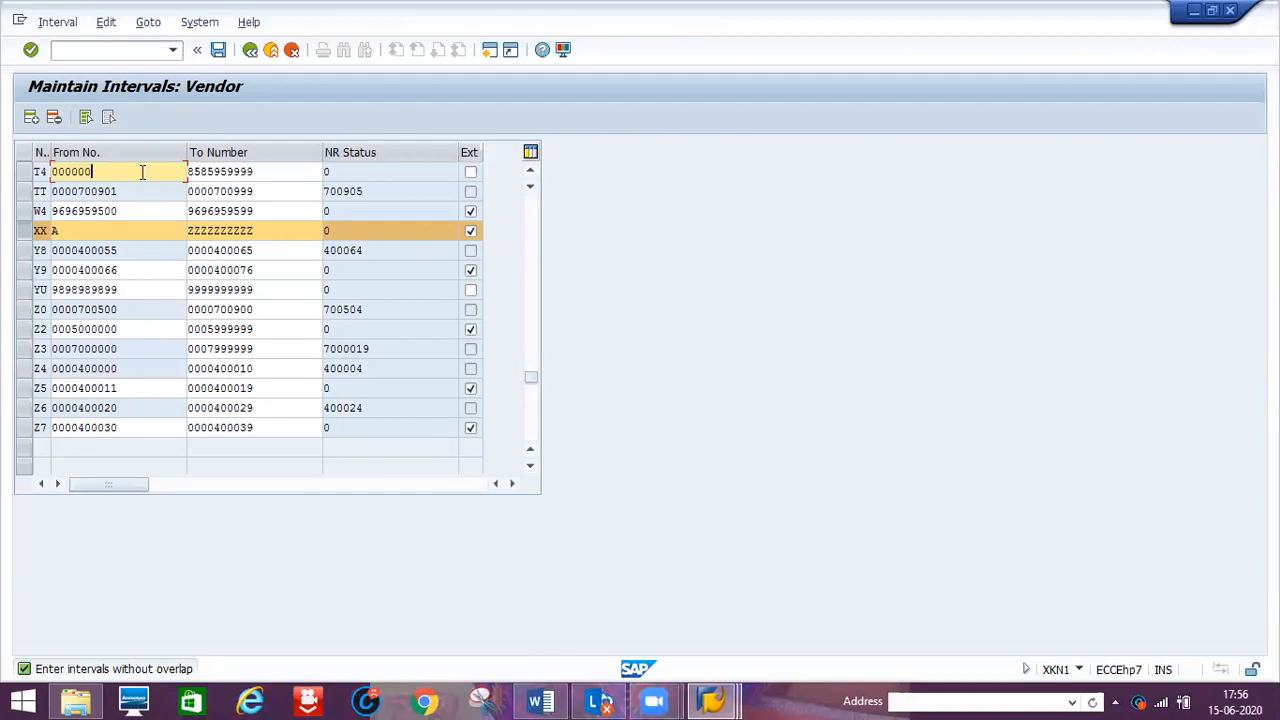
key("BackSpace")
key("BackSpace")
key("BackSpace")
key("BackSpace")
type("0001")
type("5")
key("BackSpace")
key("Tab")
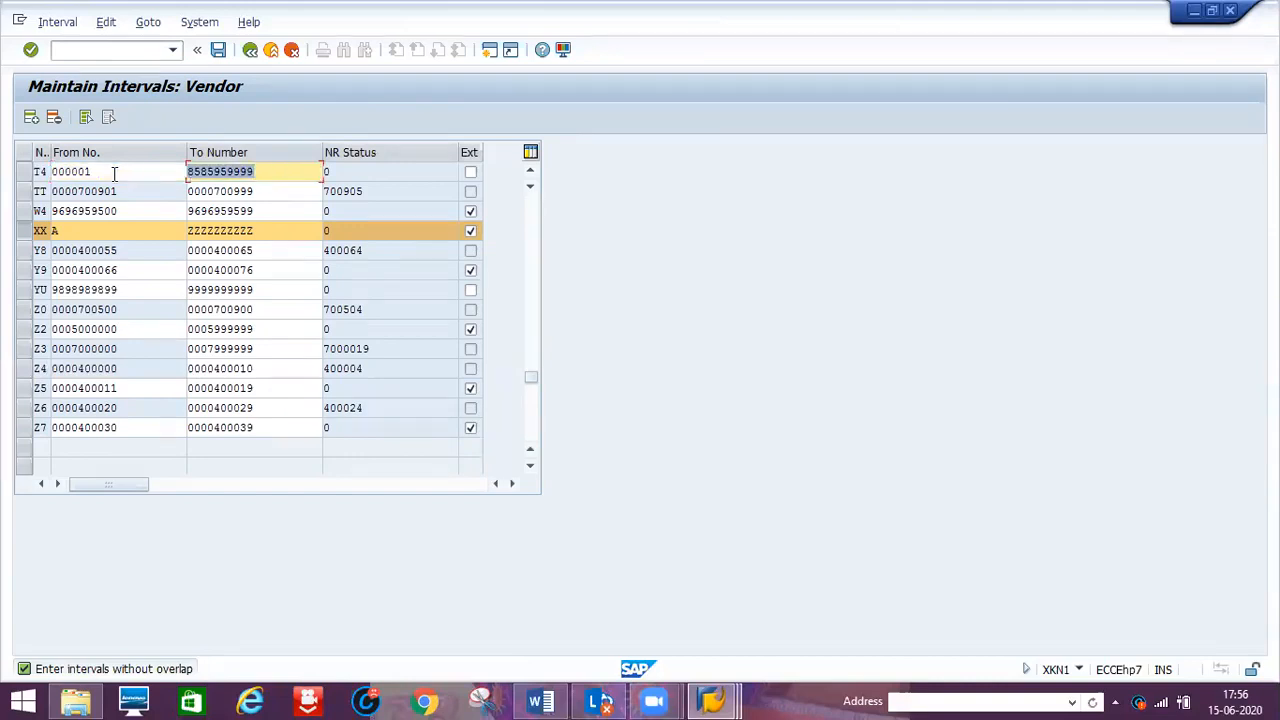
left_click(114, 173)
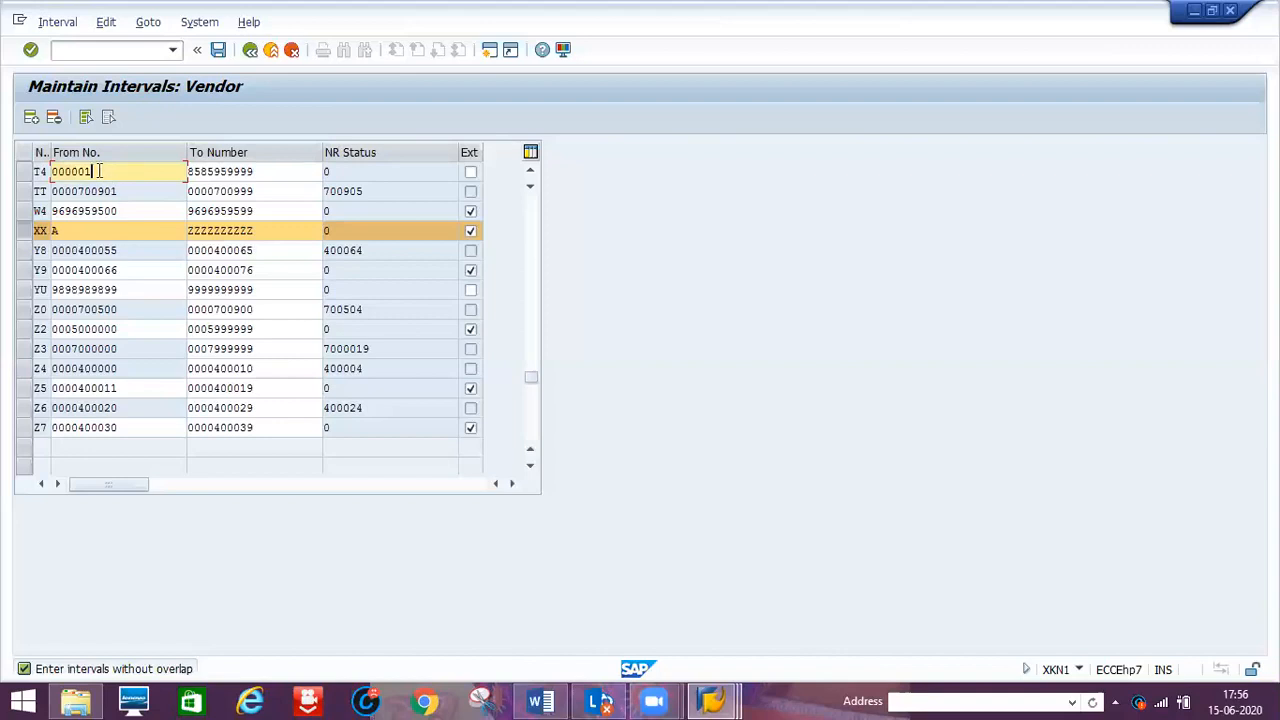
Replace the To Number of interval T4 with 000002.
left_click(258, 172)
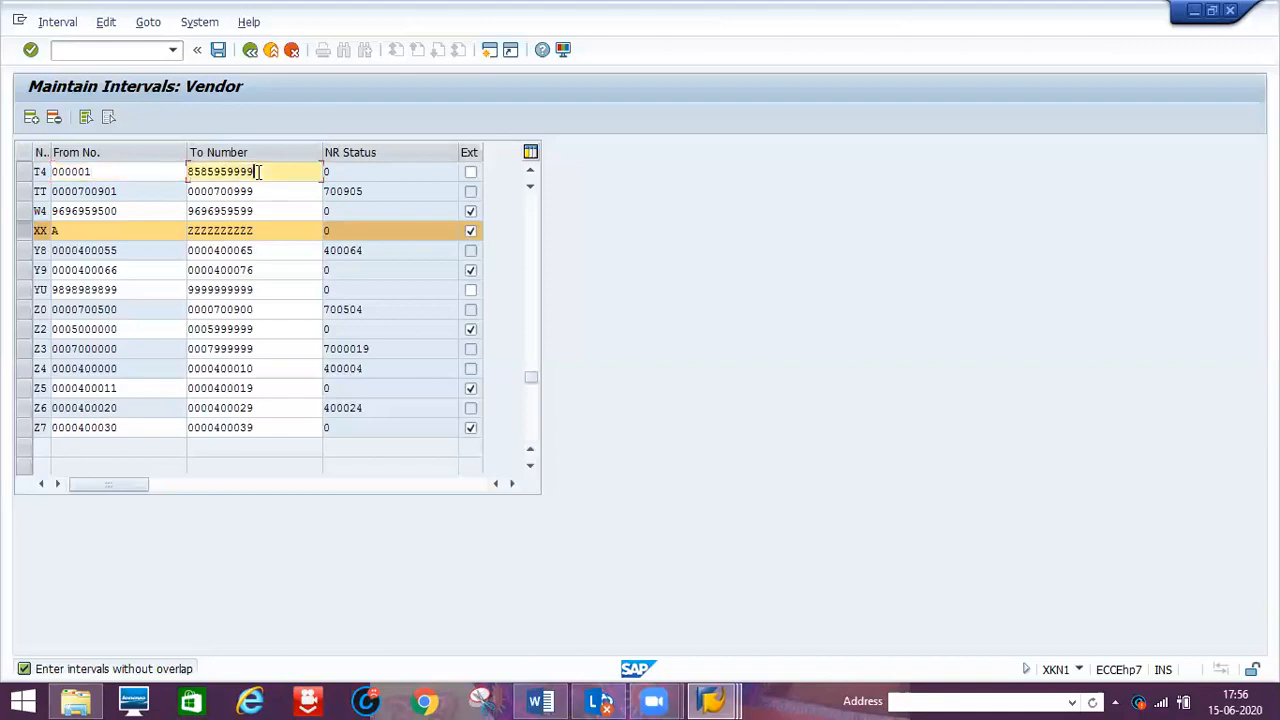
key("BackSpace")
key("BackSpace")
key("BackSpace")
key("BackSpace")
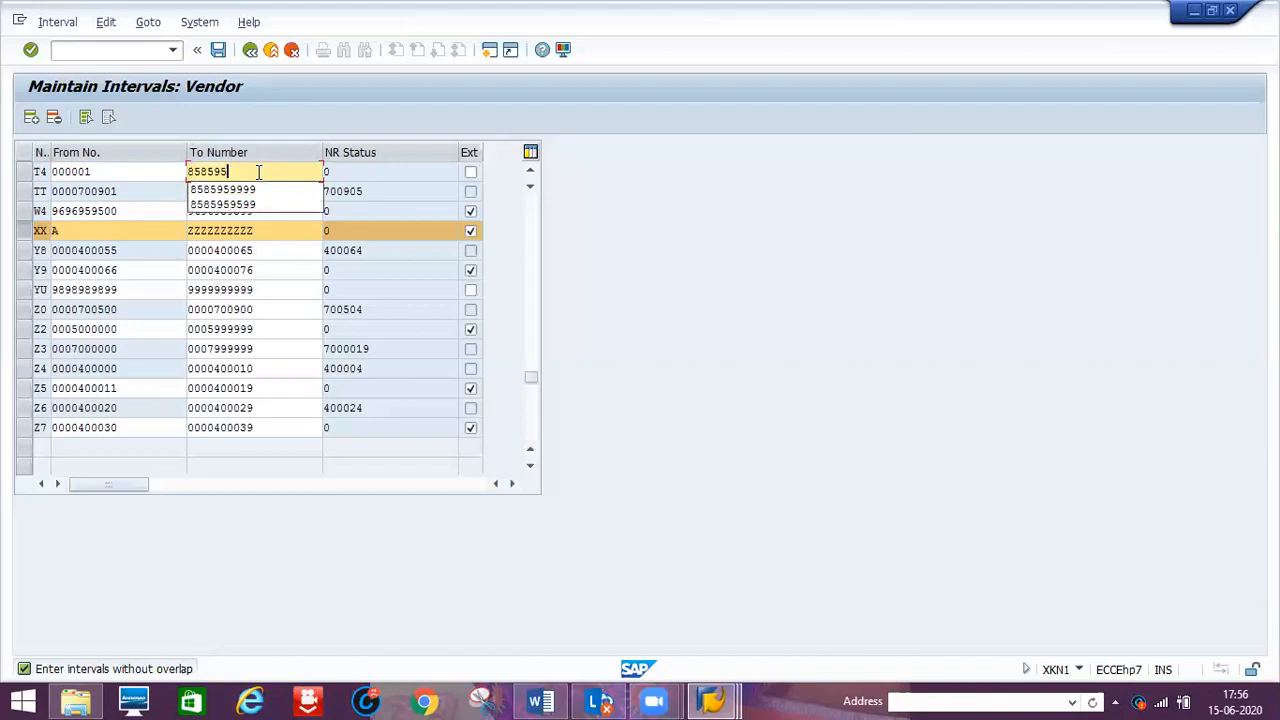
key("BackSpace")
key("BackSpace")
key("BackSpace")
key("BackSpace")
key("BackSpace")
key("BackSpace")
type("00000")
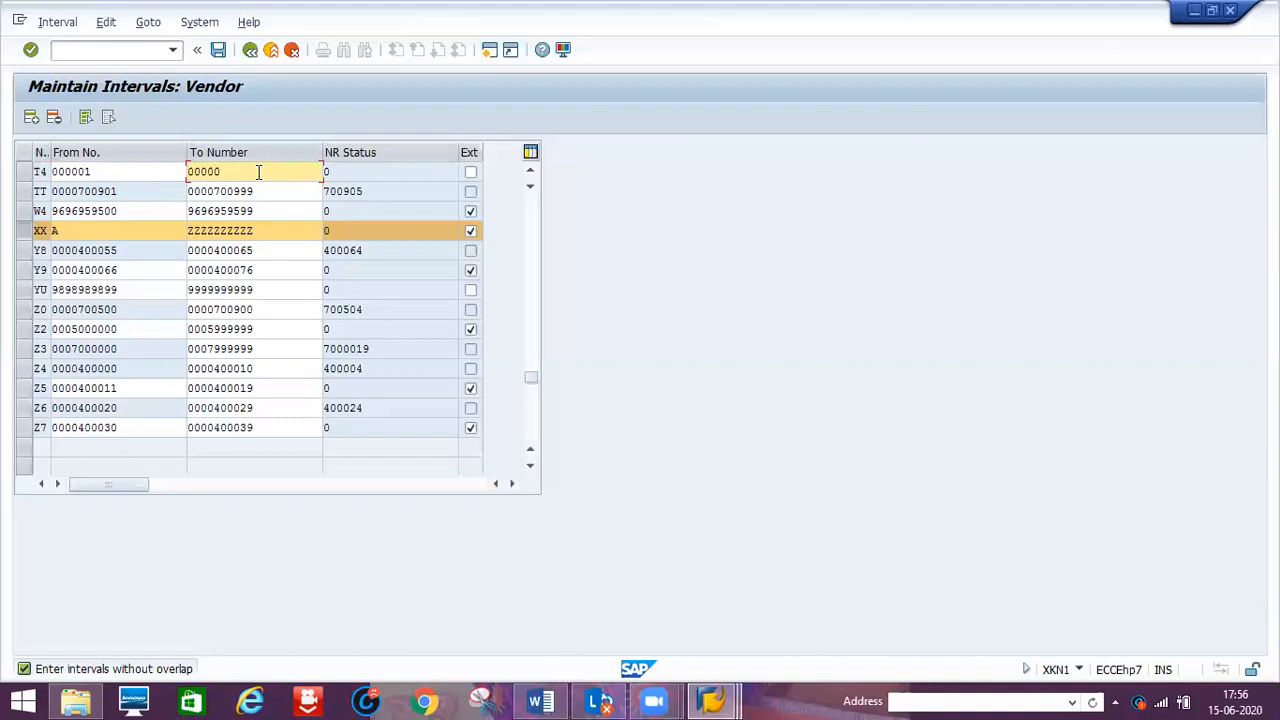
type("2")
left_click(118, 175)
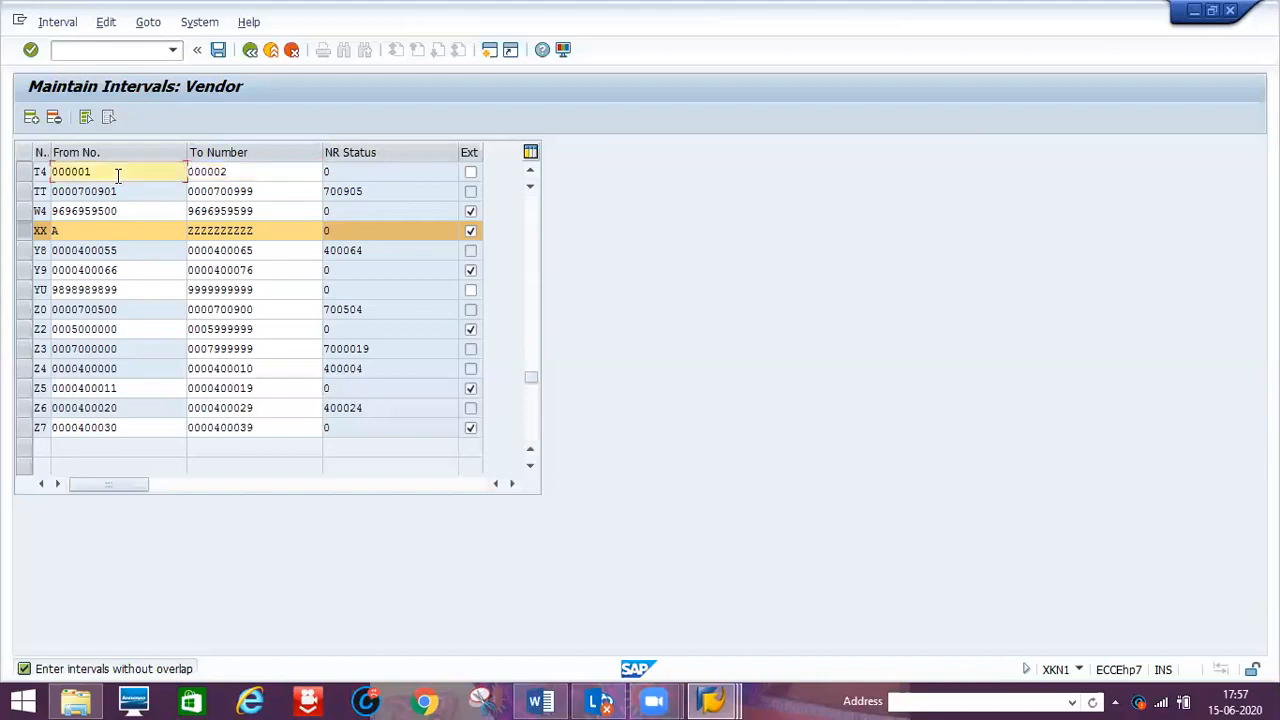
key("BackSpace")
key("BackSpace")
key("BackSpace")
key("BackSpace")
key("BackSpace")
key("BackSpace")
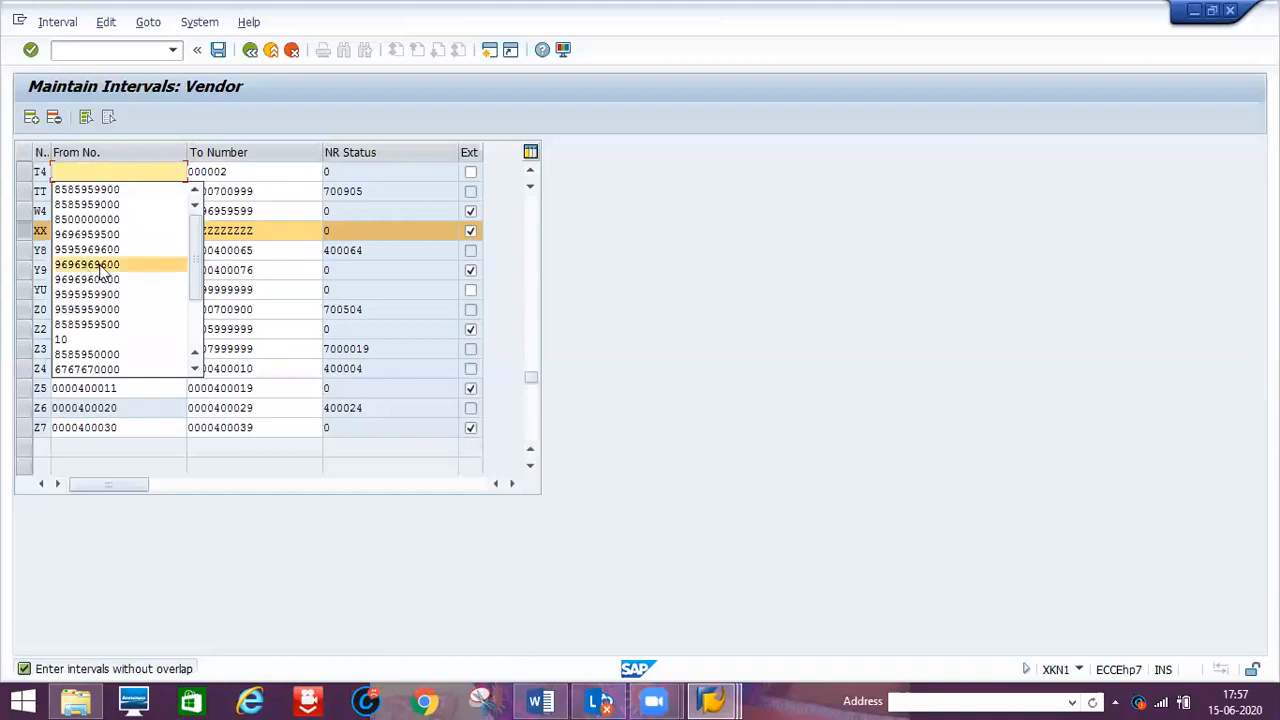
left_click(100, 266)
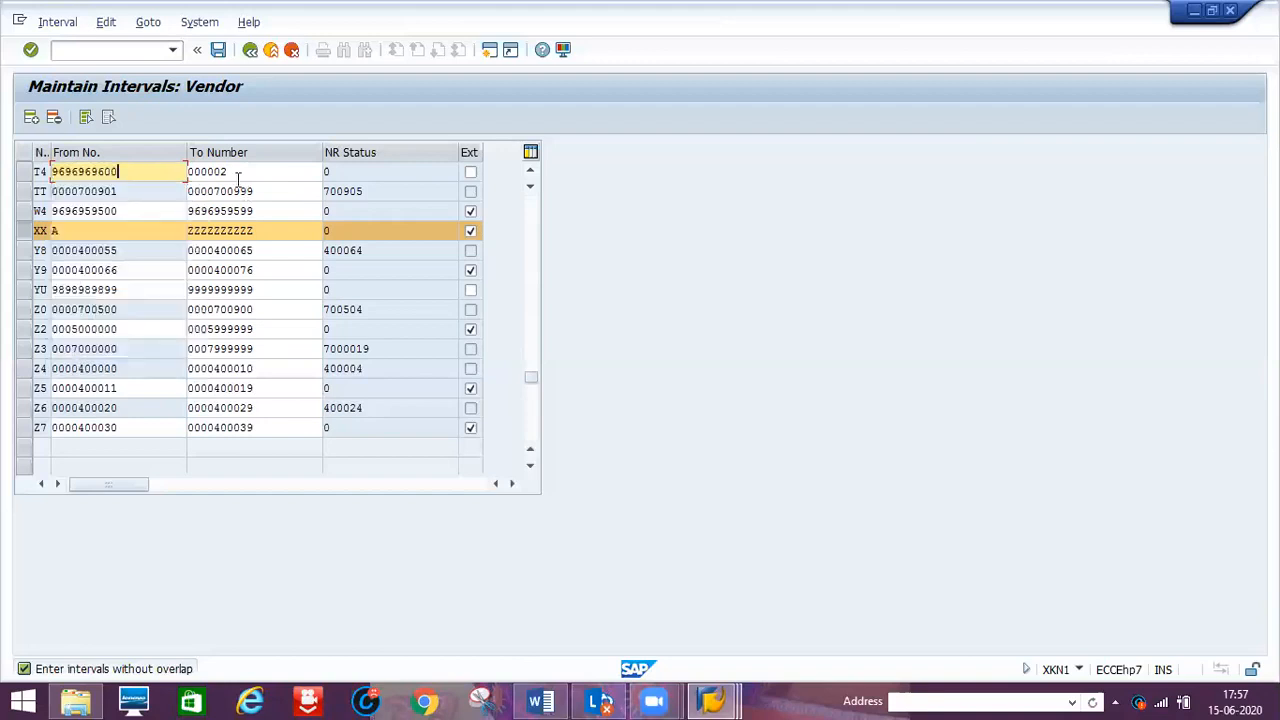
left_click(238, 178)
key("BackSpace")
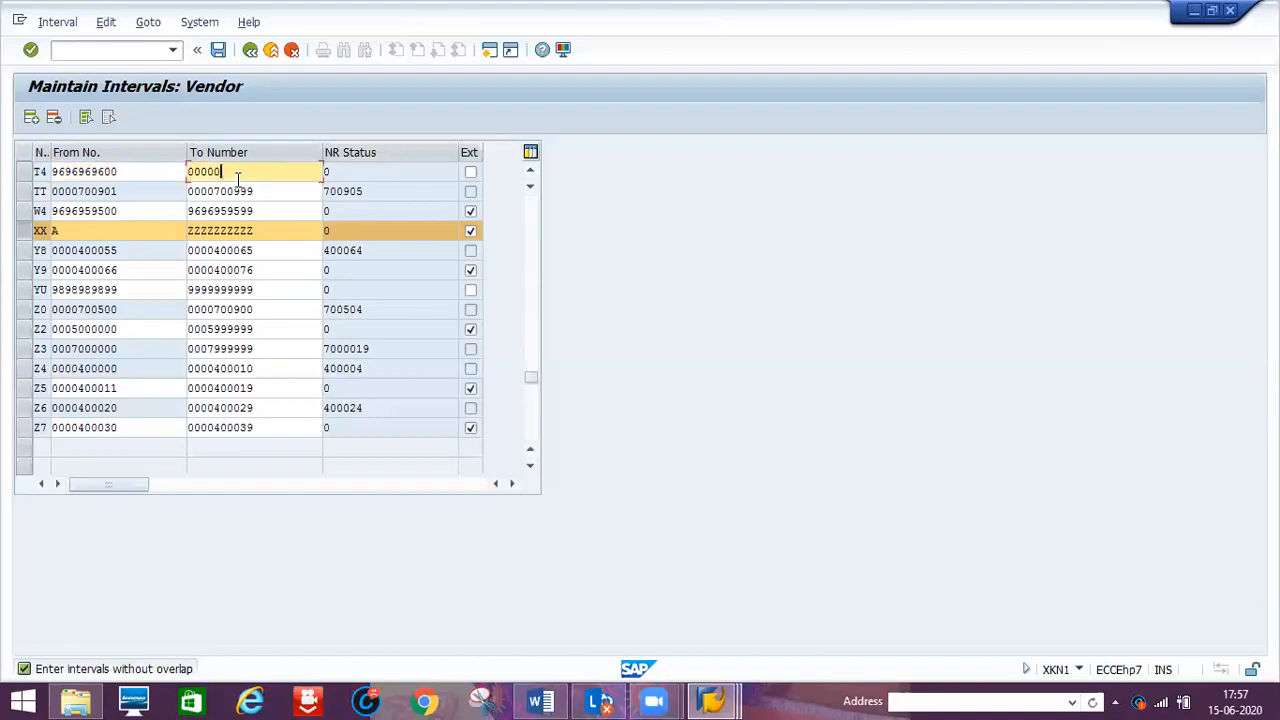
key("BackSpace")
key("BackSpace")
key("BackSpace")
key("BackSpace")
key("BackSpace")
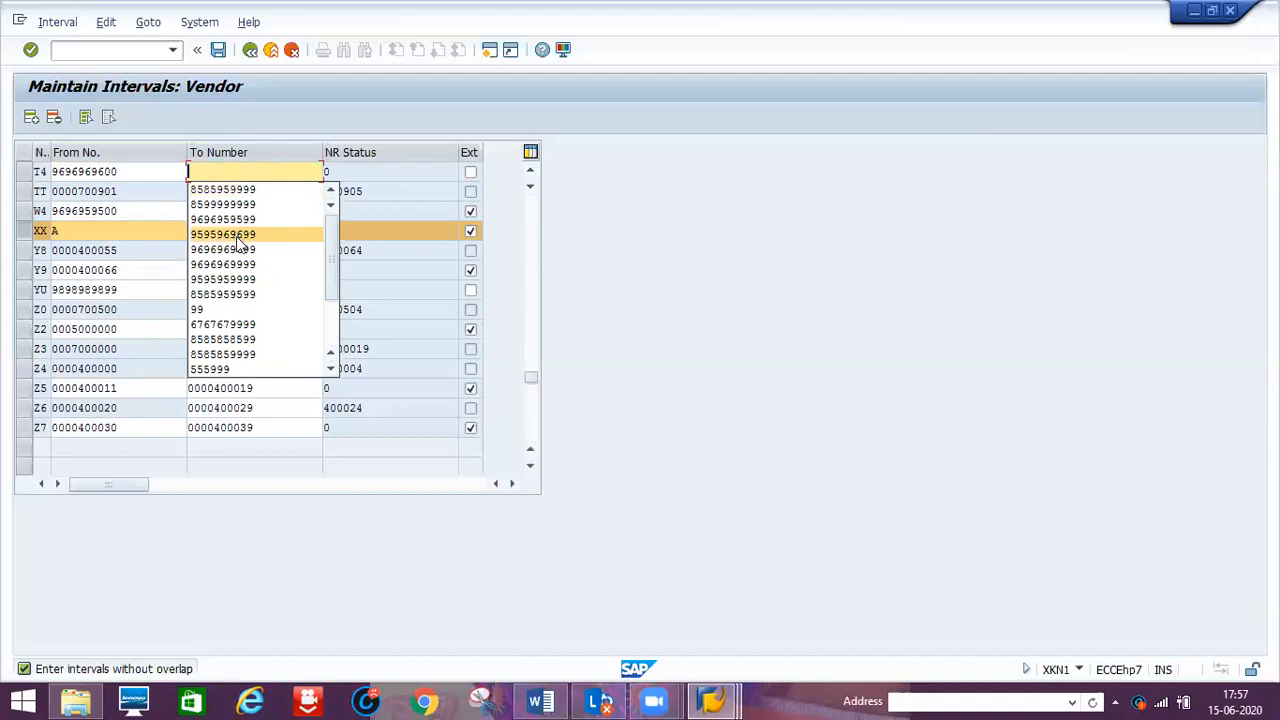
left_click(238, 235)
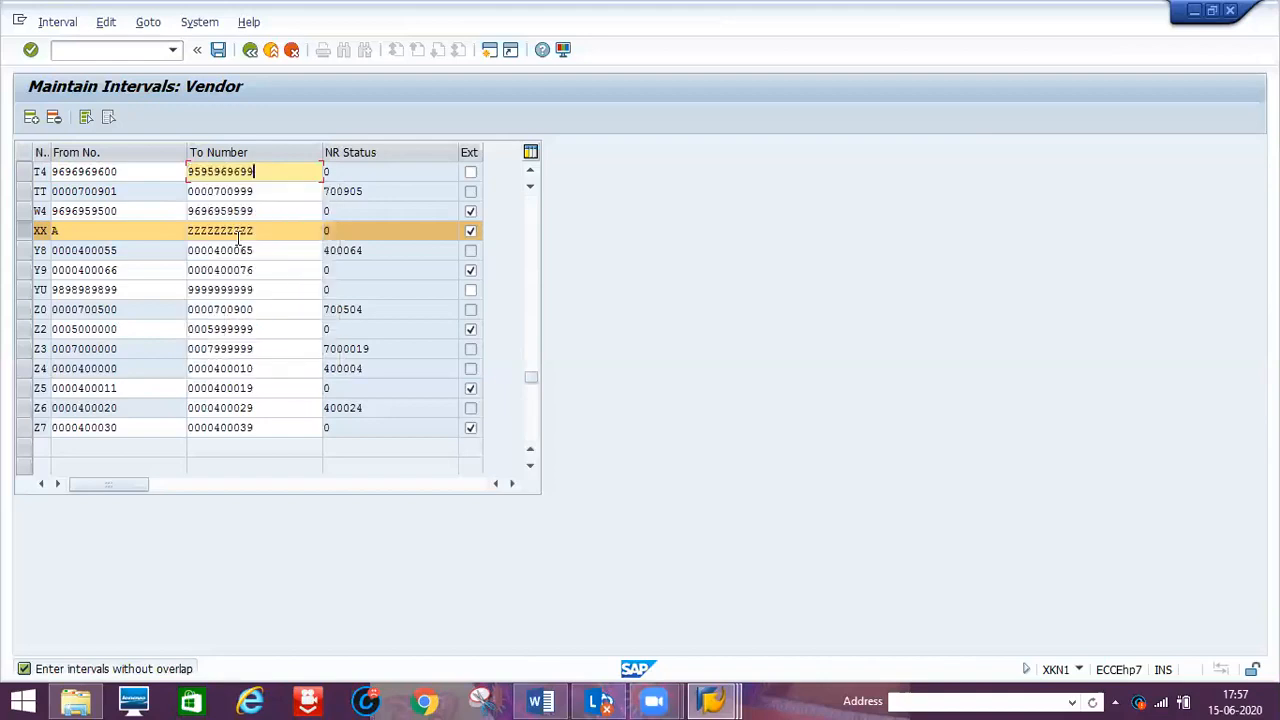
key("Return")
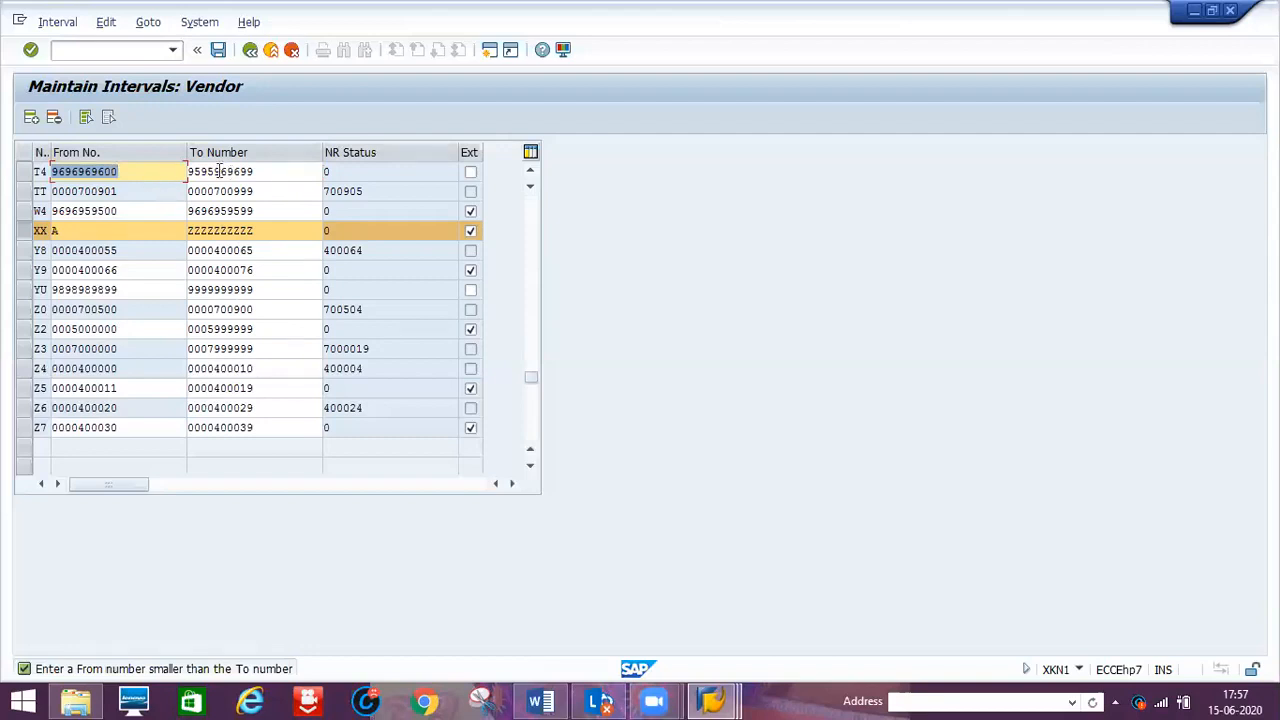
key("Tab")
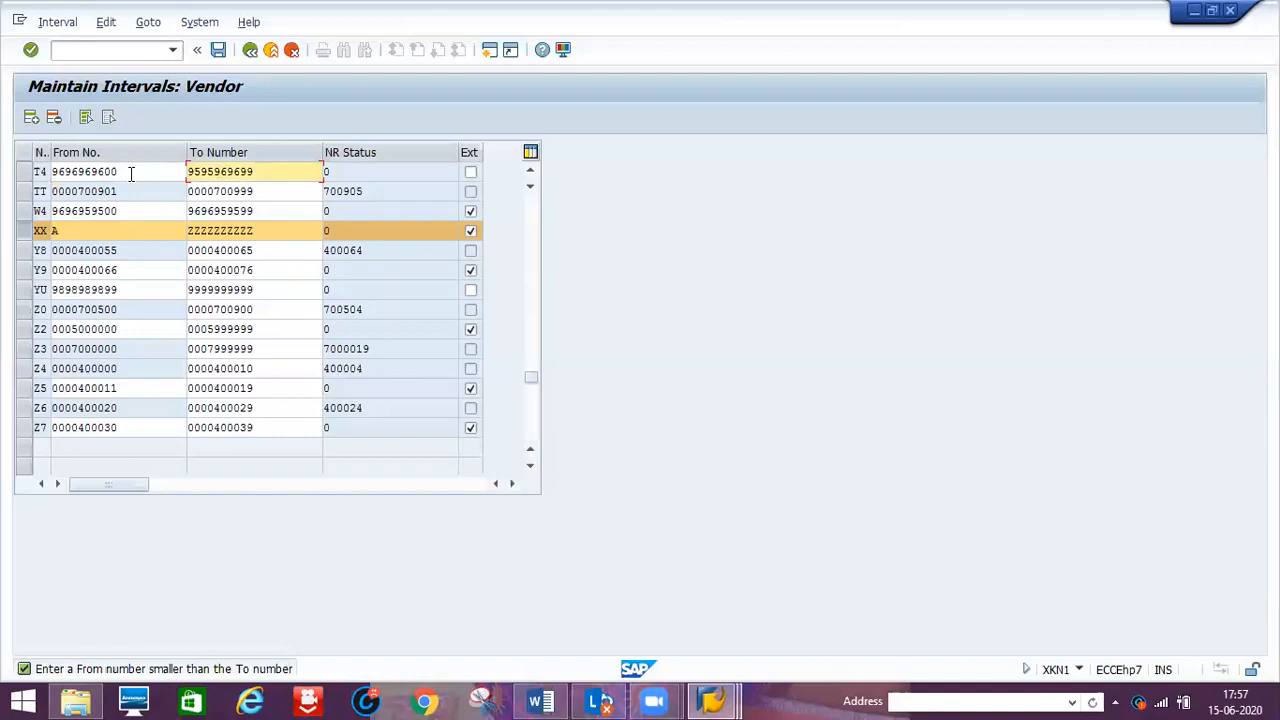
key("shift+Tab")
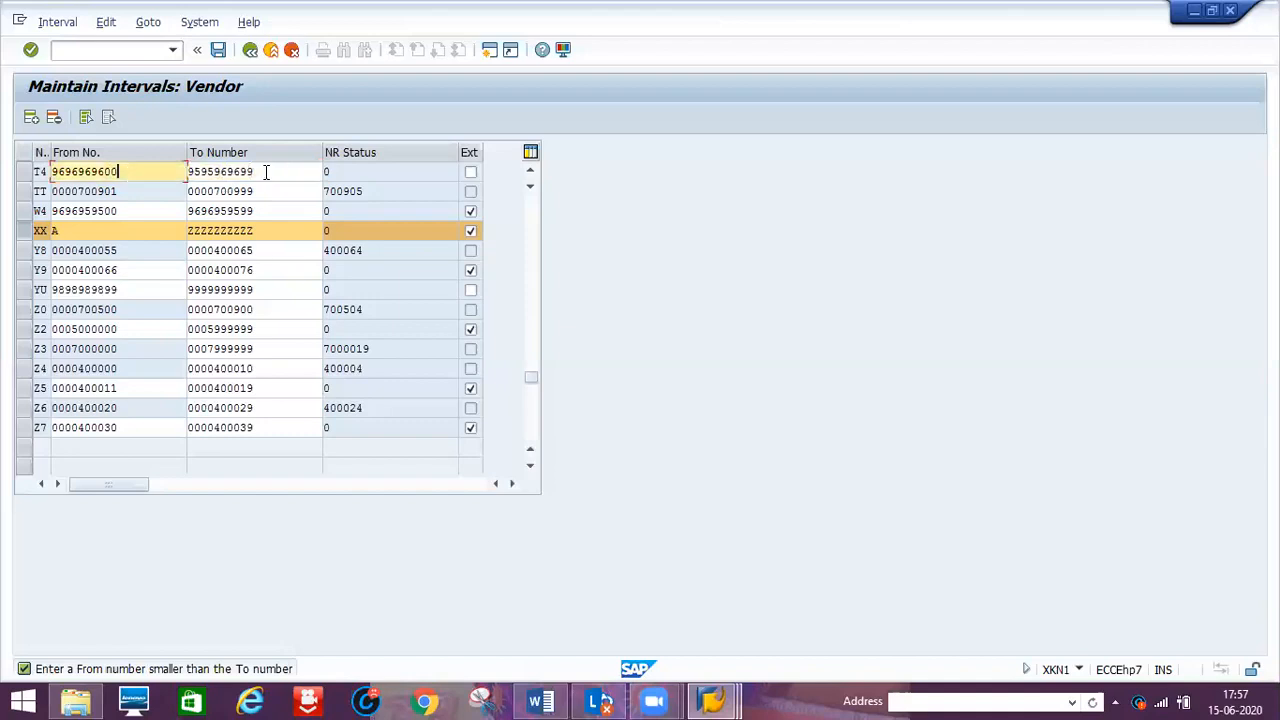
left_click(266, 172)
key("BackSpace")
key("BackSpace")
key("BackSpace")
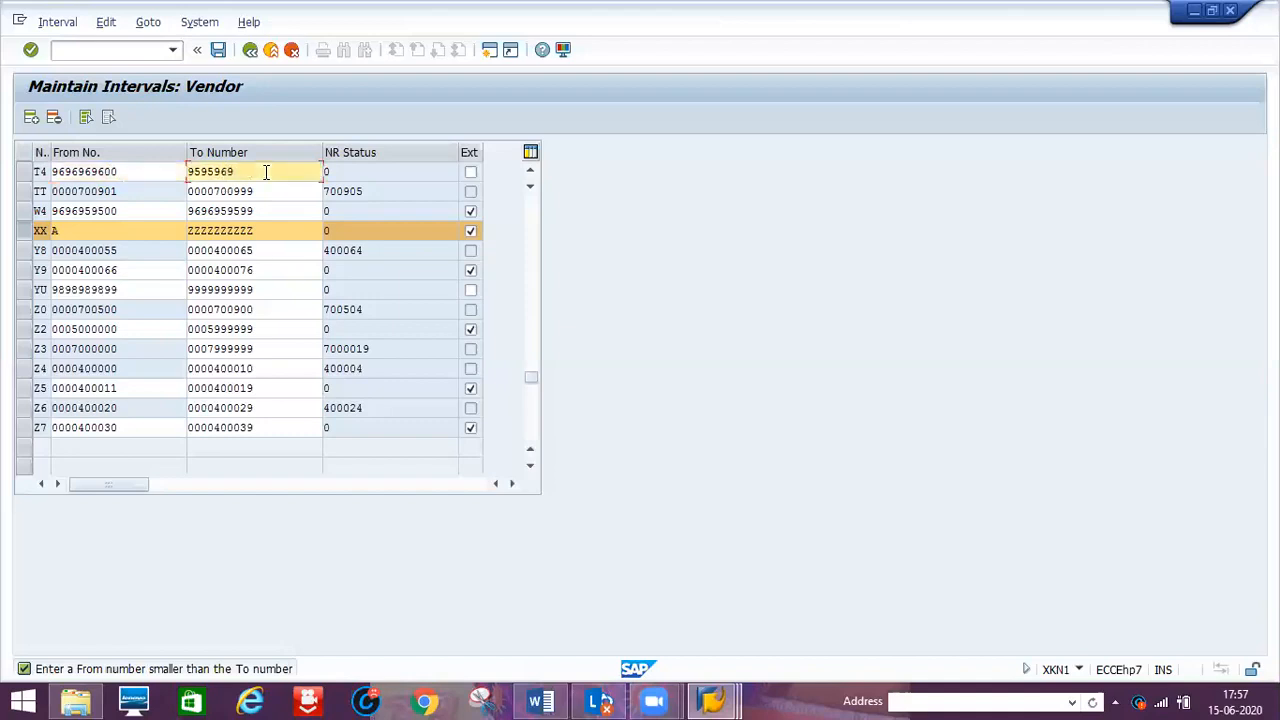
key("BackSpace")
key("BackSpace")
key("BackSpace")
key("BackSpace")
key("BackSpace")
key("BackSpace")
key("BackSpace")
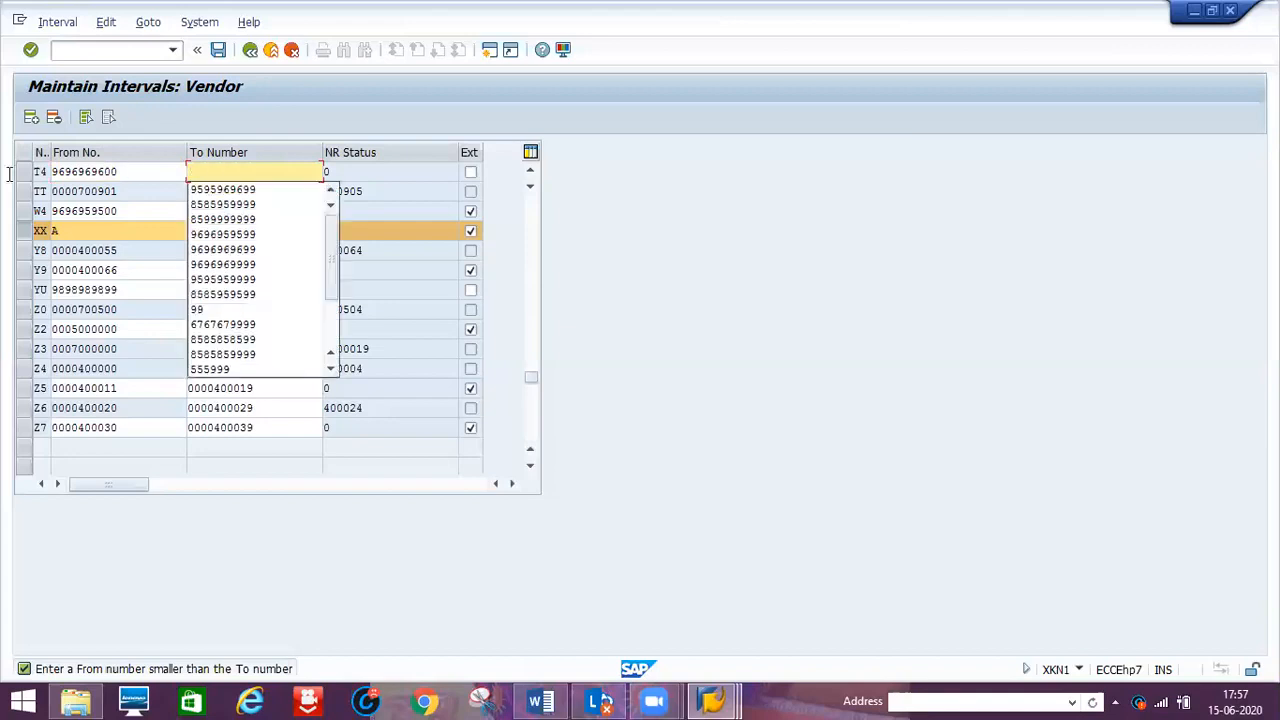
key("shift+Tab")
left_click(54, 171)
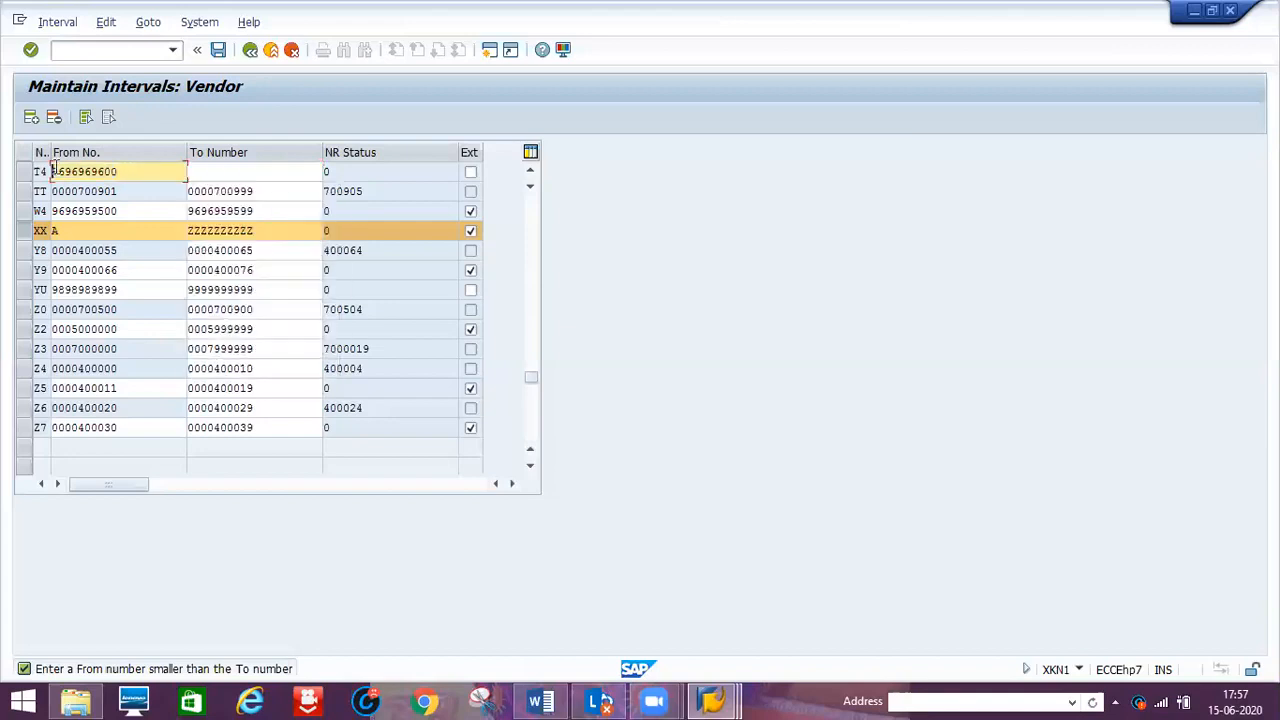
left_click(217, 172)
type("969696960")
key("BackSpace")
type("99")
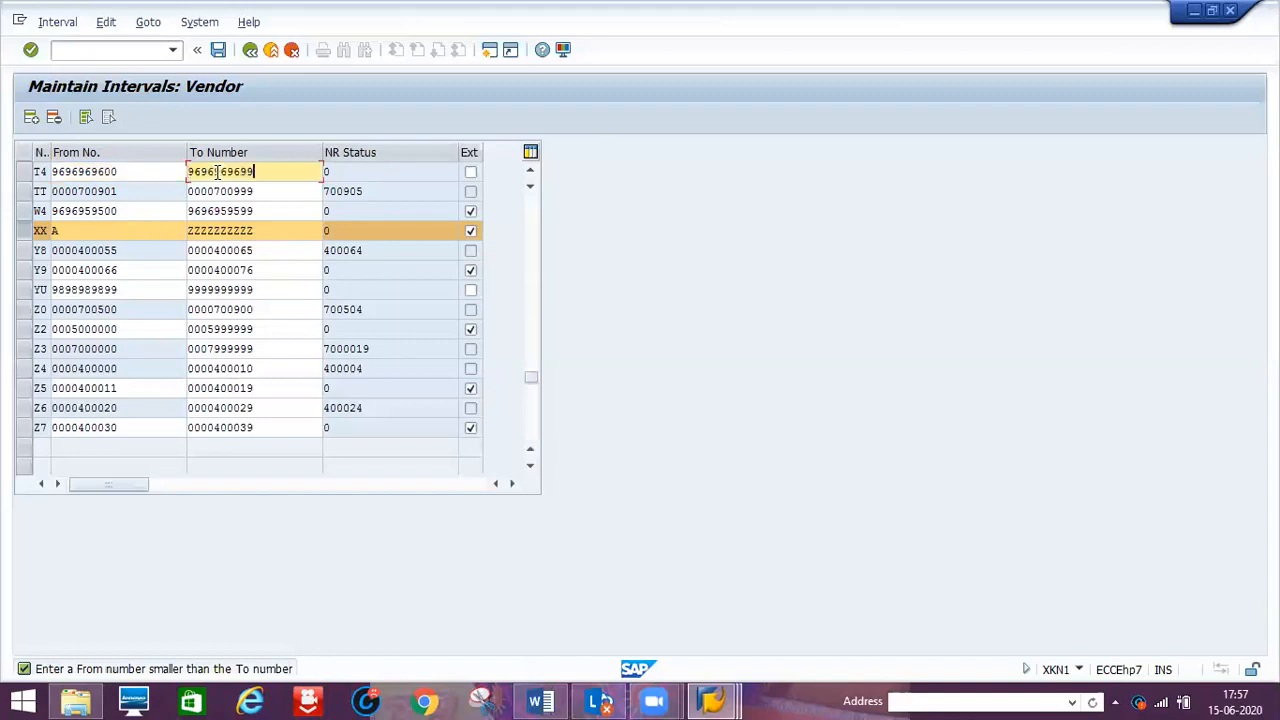
double_click(217, 172)
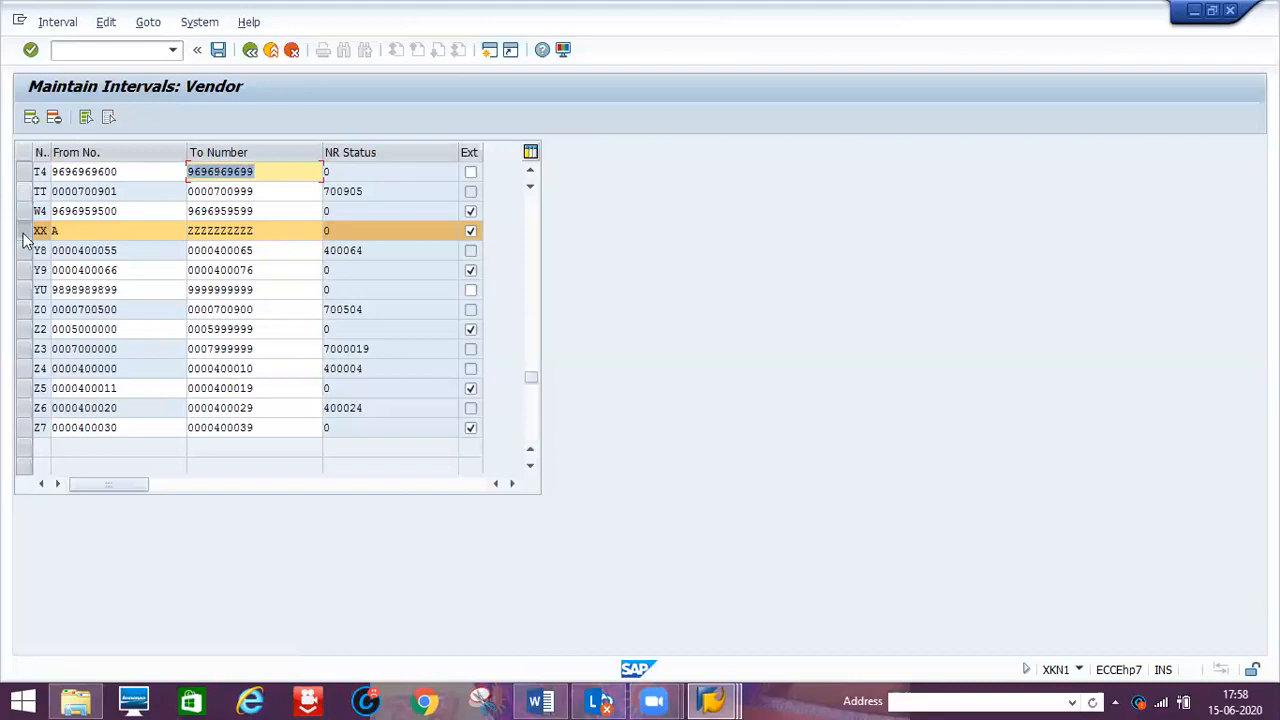
Save the vendor number range intervals, acknowledge the transport notice and select the T4 row.
left_click(23, 175)
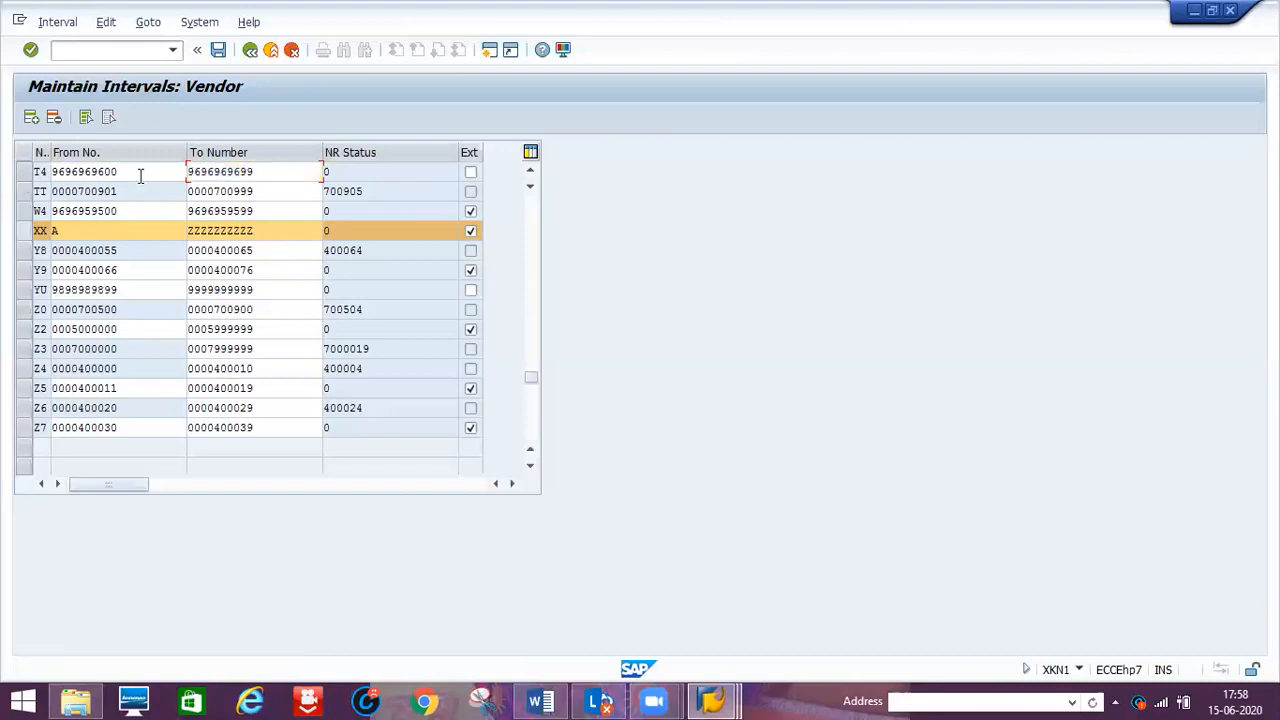
left_click(131, 176)
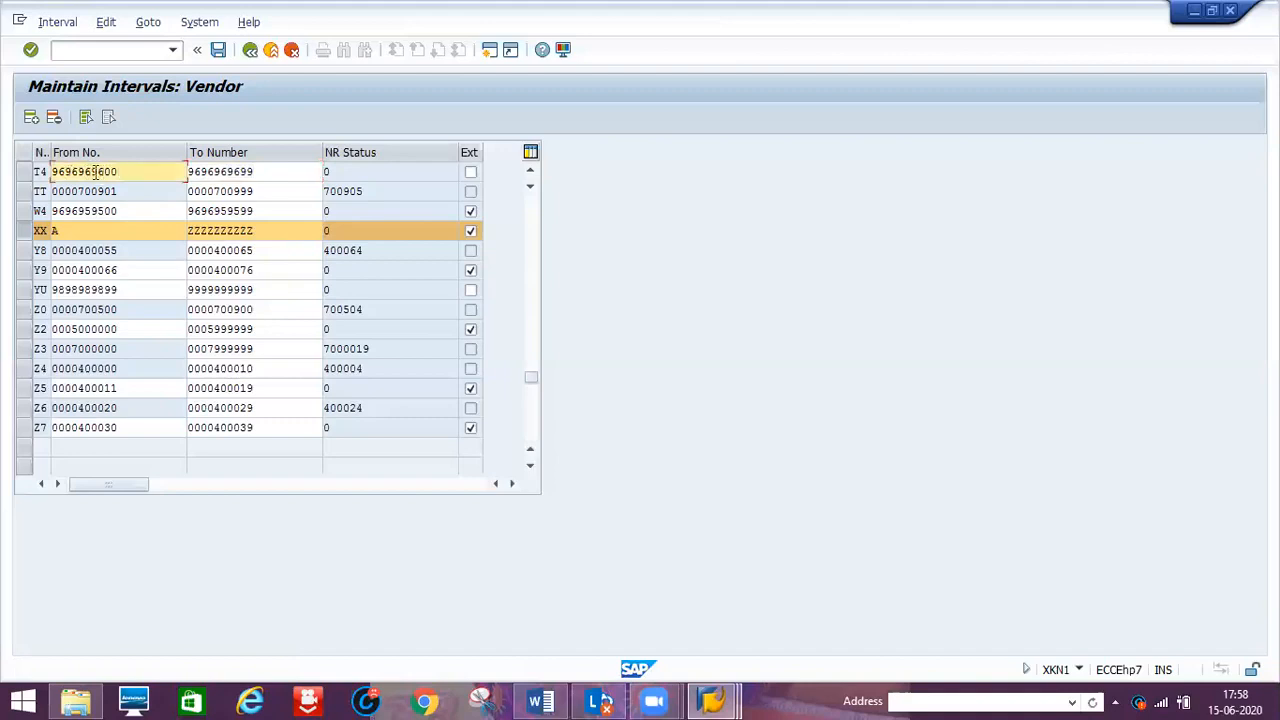
left_click_drag(122, 172, 91, 172)
left_click(216, 52)
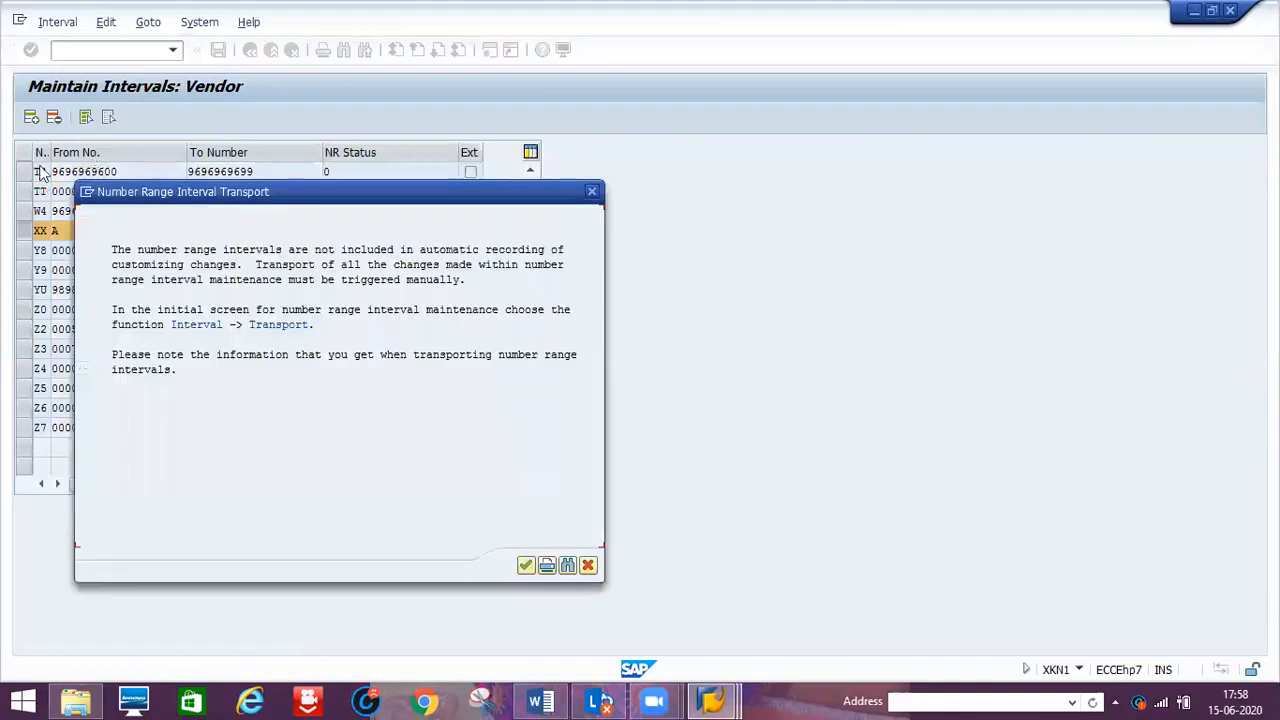
left_click(526, 566)
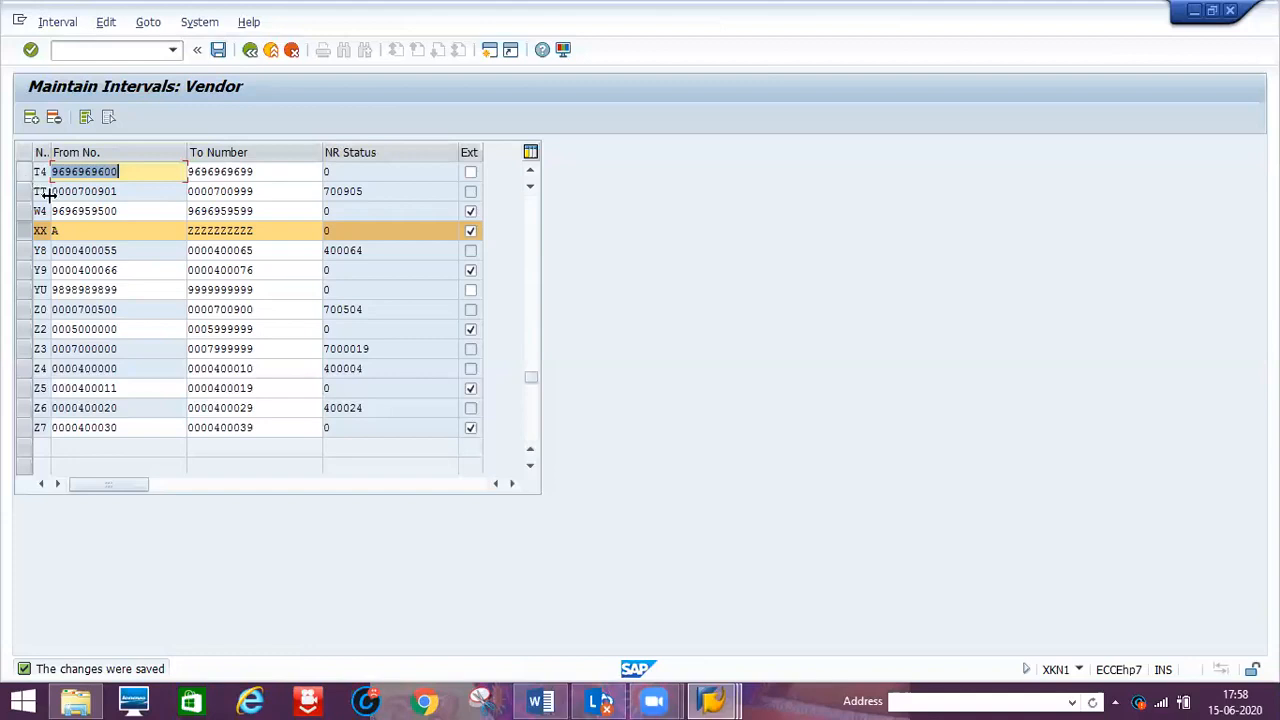
left_click(24, 172)
left_click(24, 231)
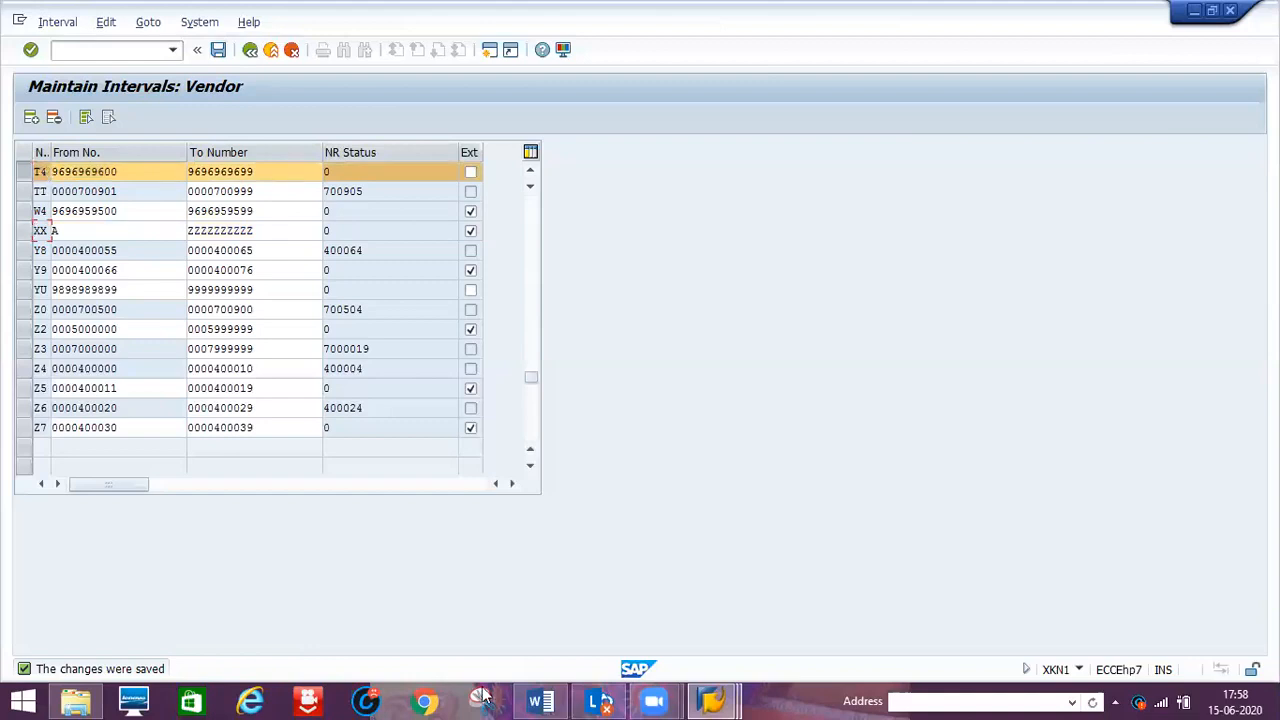
Switch to the Word notes and look up the transaction code for assigning vendor account groups to number ranges.
left_click(522, 700)
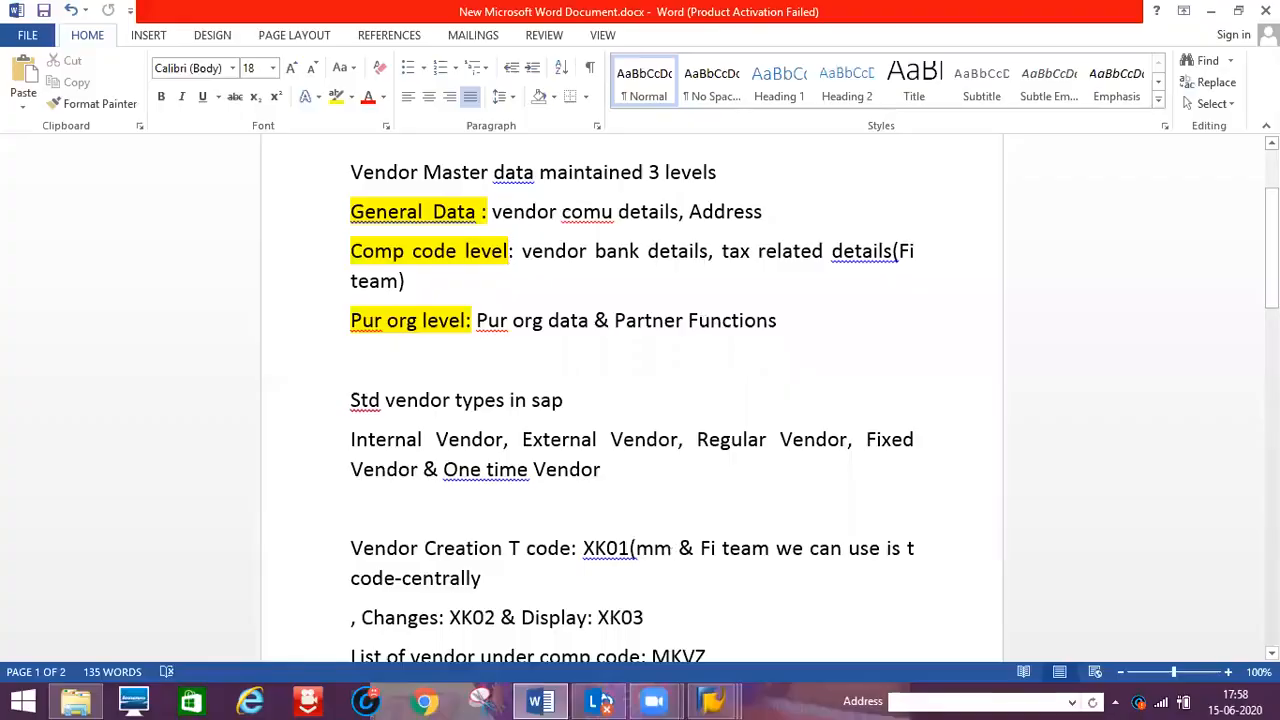
scroll(630, 400, "down", 1)
scroll(750, 553, "down", 2)
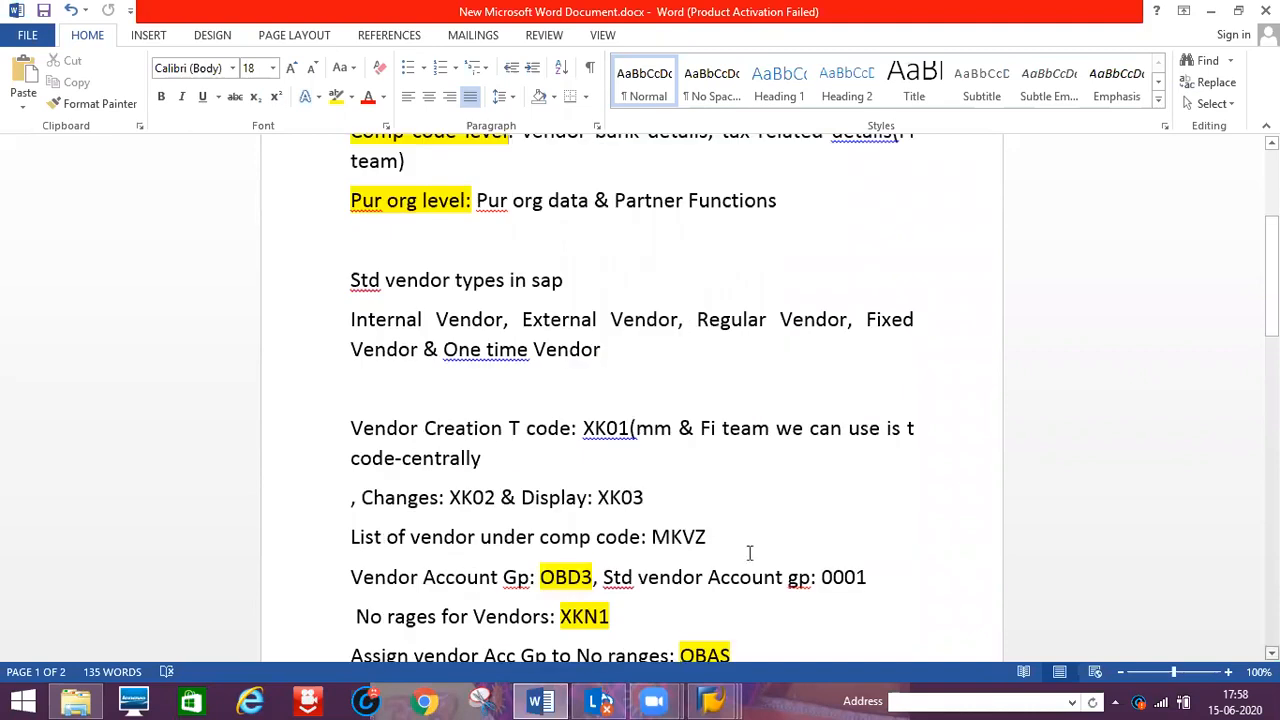
scroll(750, 553, "down", 2)
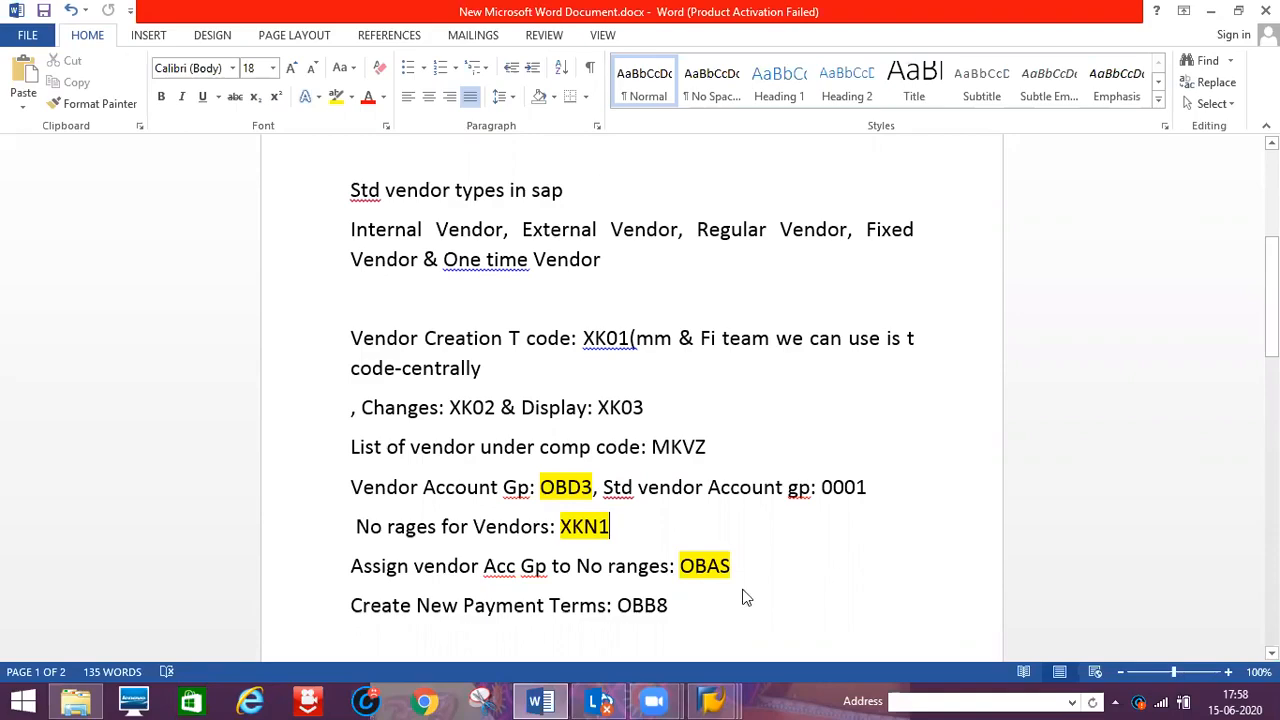
Return to SAP, try to open transaction OBAS and decline displaying the locked data.
key("alt+Tab")
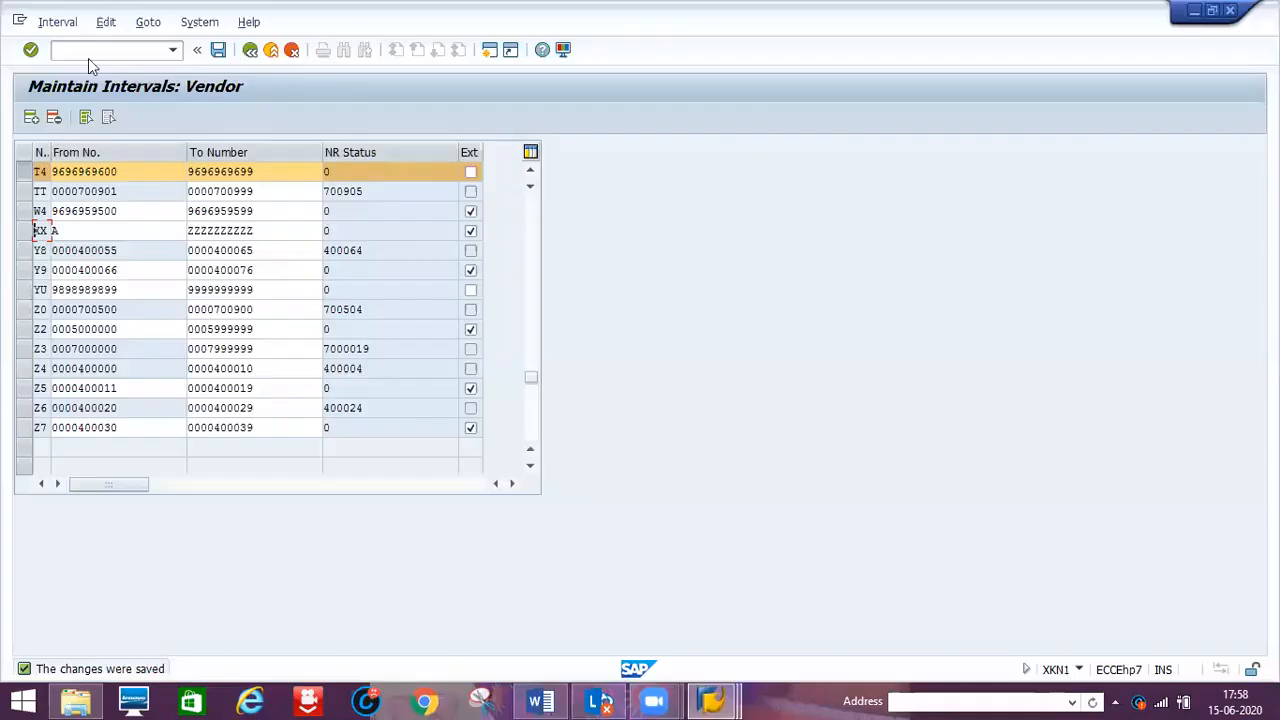
left_click(84, 44)
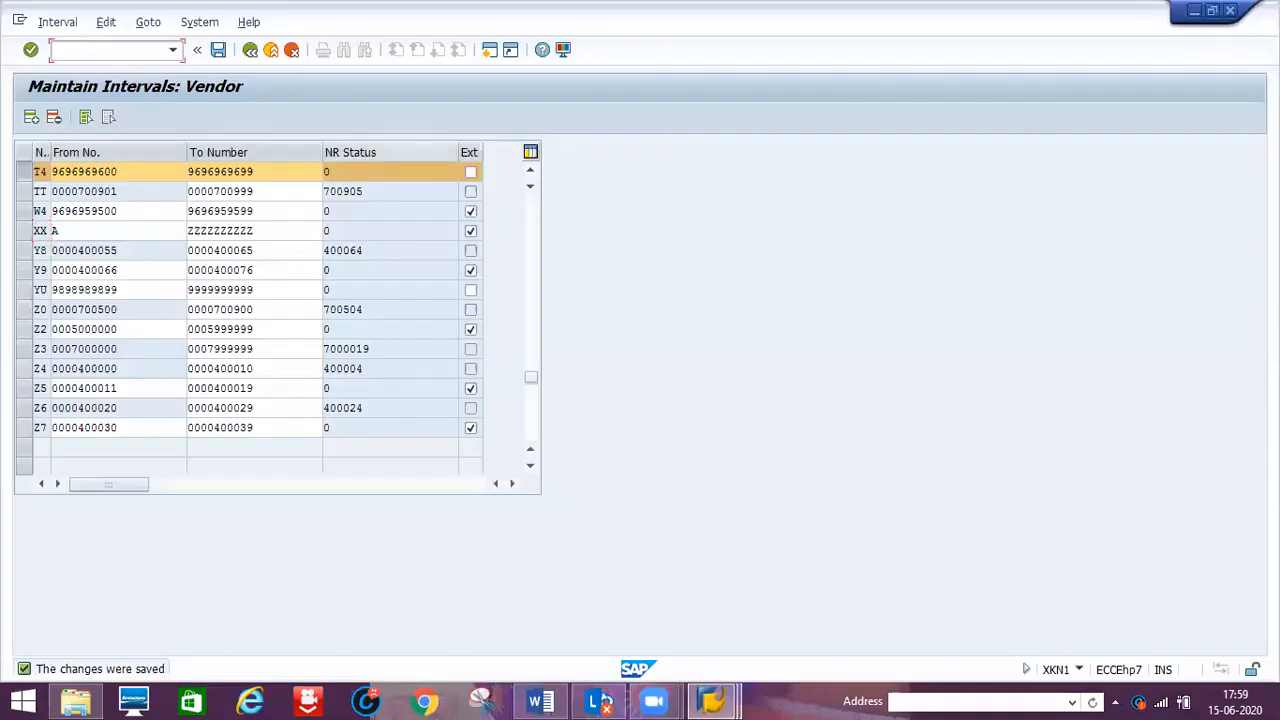
type("/NOB")
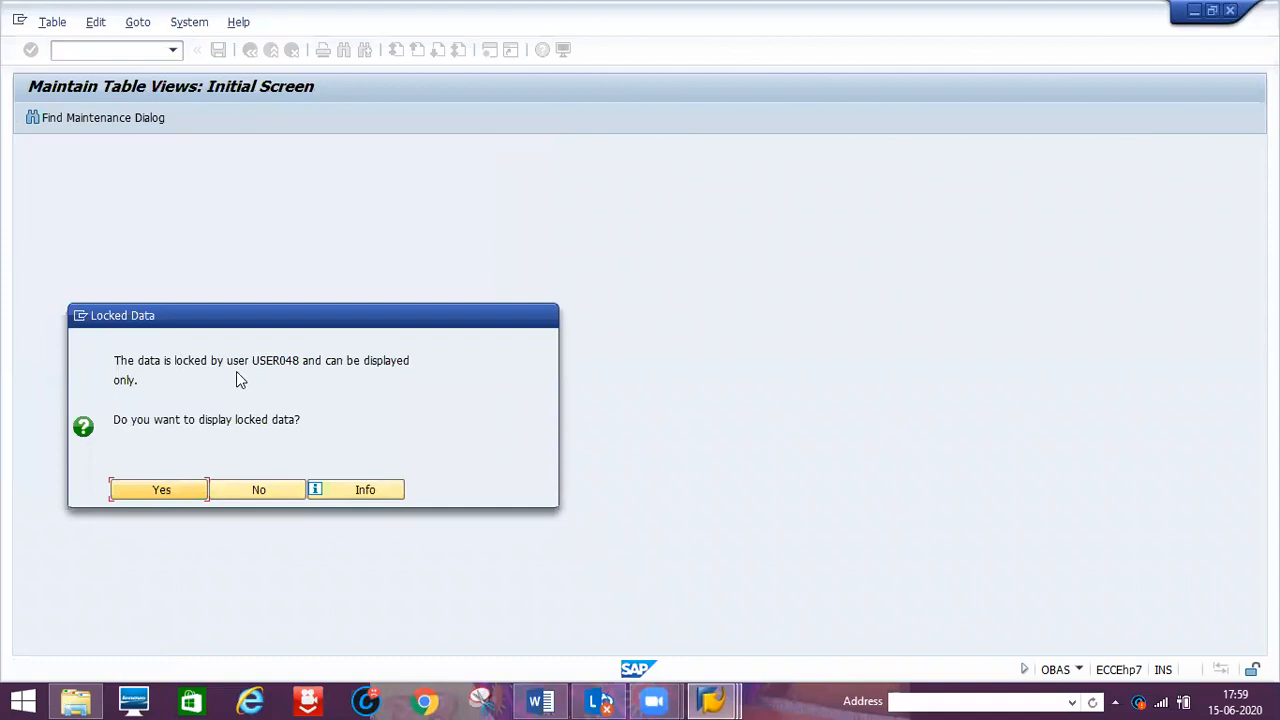
left_click(258, 490)
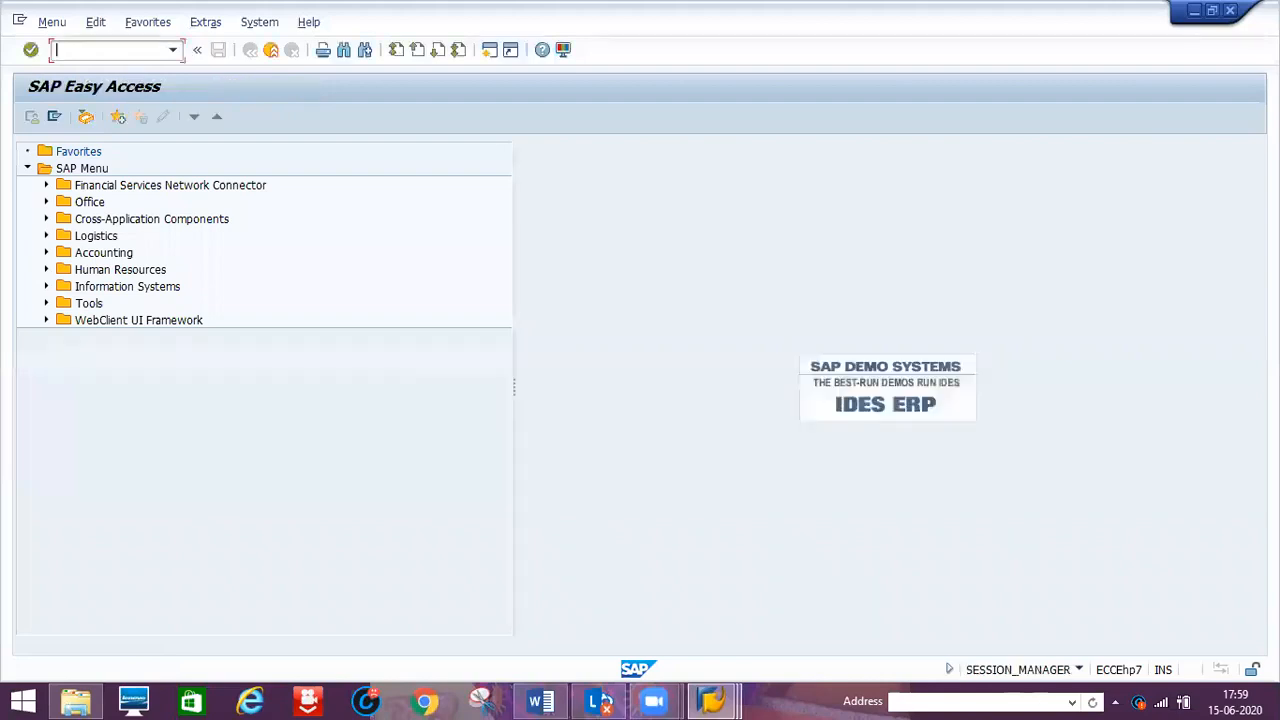
Open transaction SM12 and list the lock entries for all users by clearing the user name filter.
type("sm12")
key("Return")
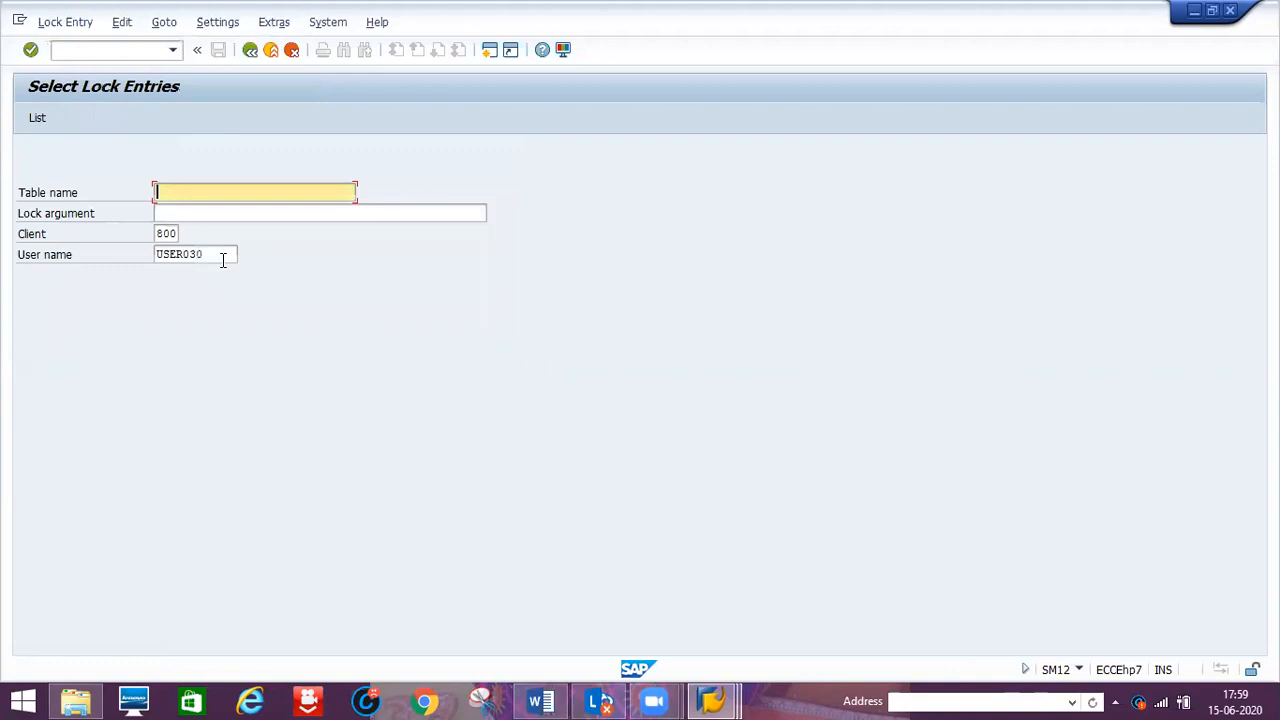
left_click(223, 259)
key("BackSpace")
key("BackSpace")
key("BackSpace")
key("BackSpace")
key("BackSpace")
key("BackSpace")
key("BackSpace")
left_click(35, 120)
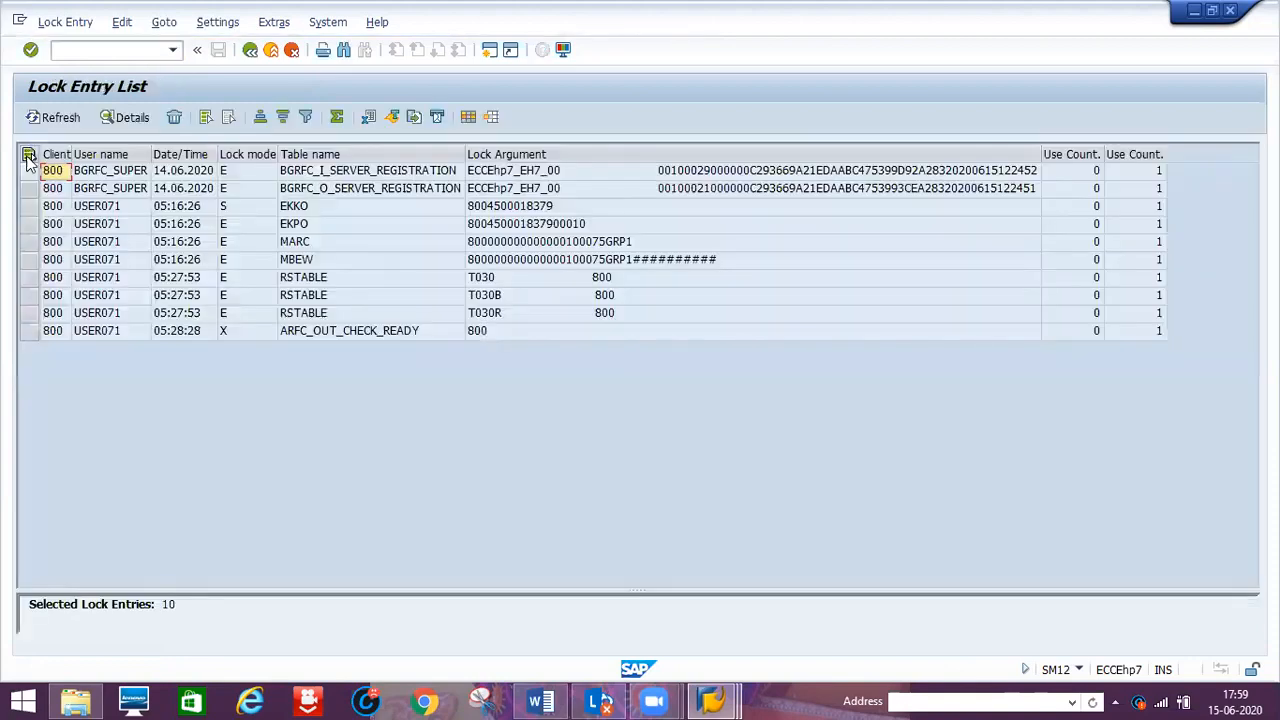
Delete all listed lock entries, confirm the deletion and close the Performance Assistant.
left_click(29, 155)
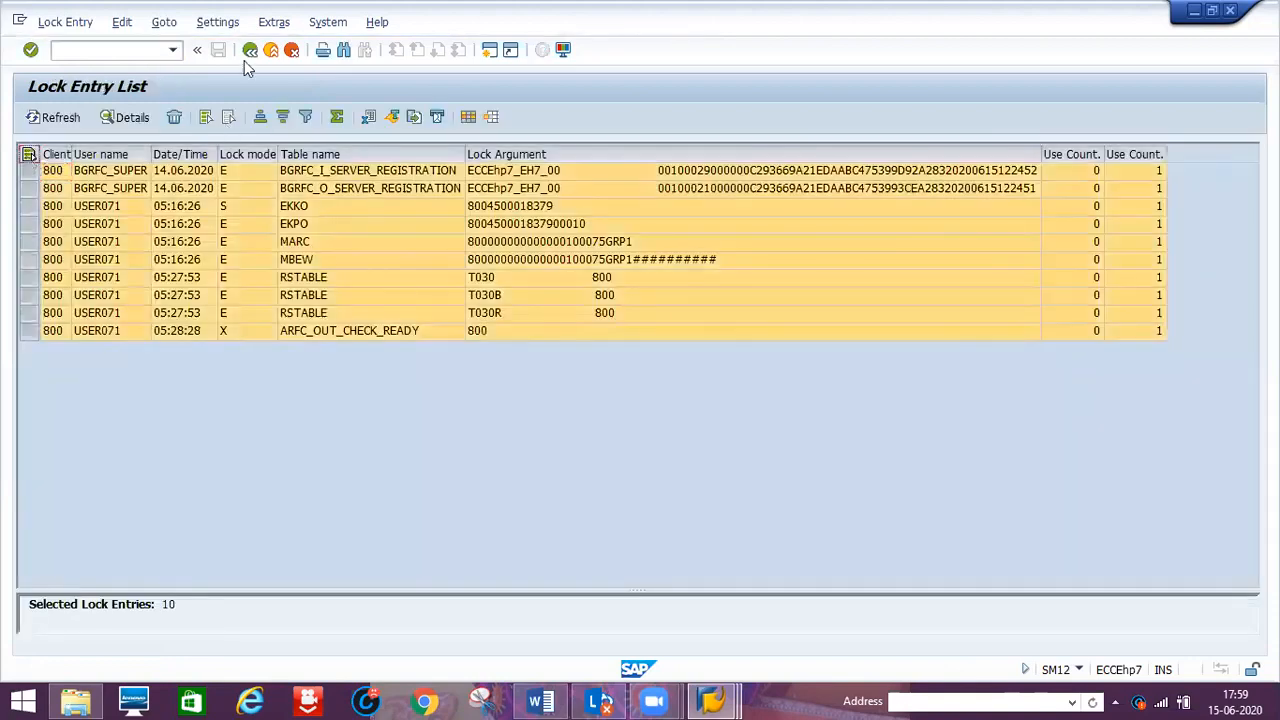
left_click(174, 118)
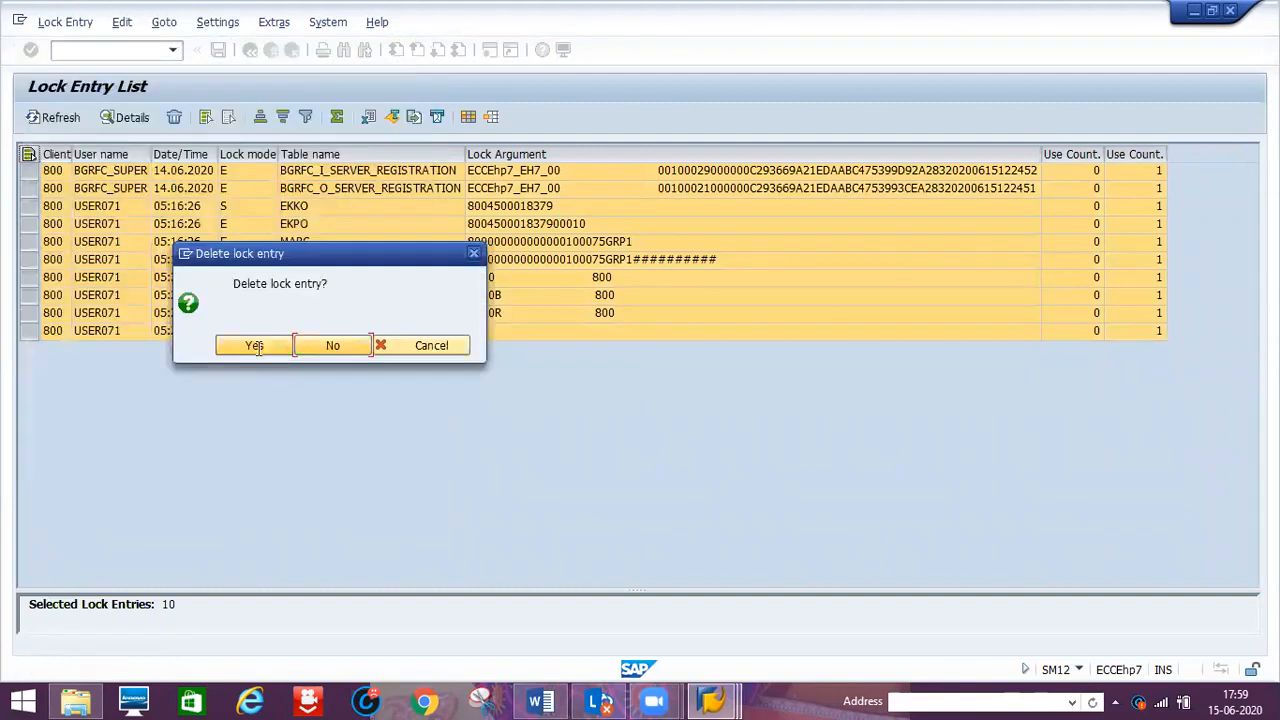
left_click(257, 347)
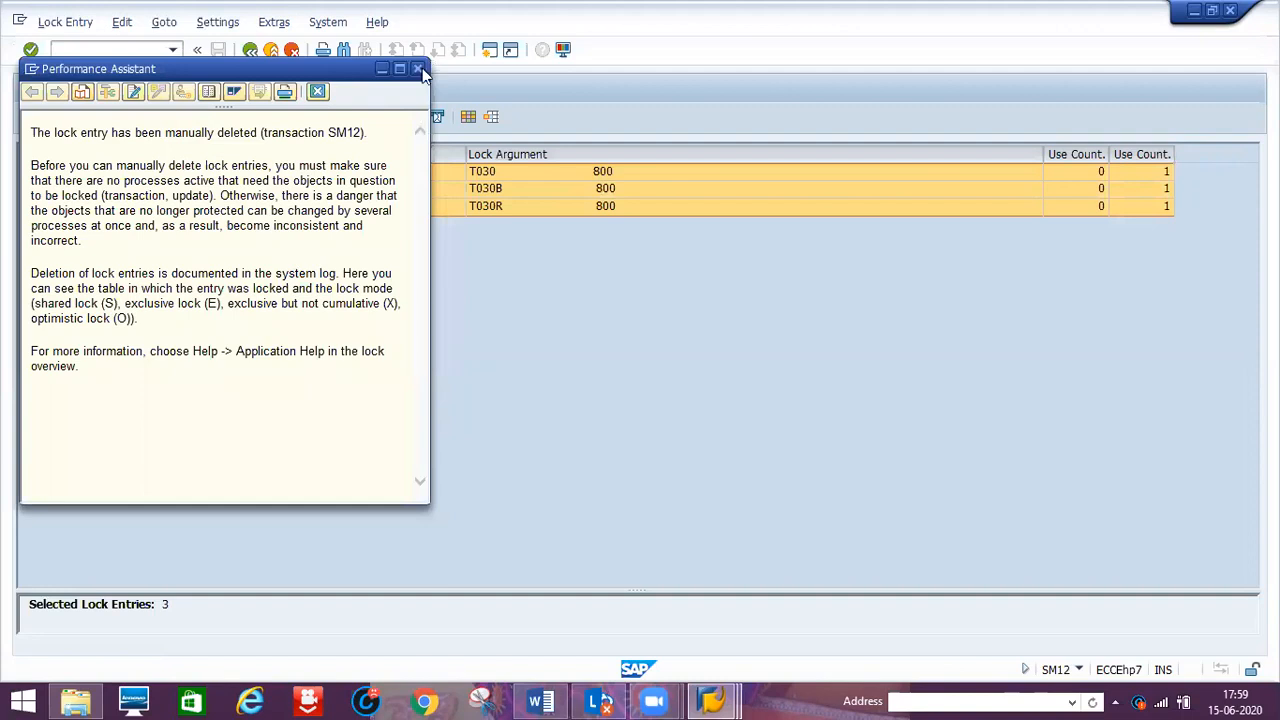
left_click(421, 71)
Open transaction OBAS and position the vendor account group list at account group TMM.
left_click(114, 54)
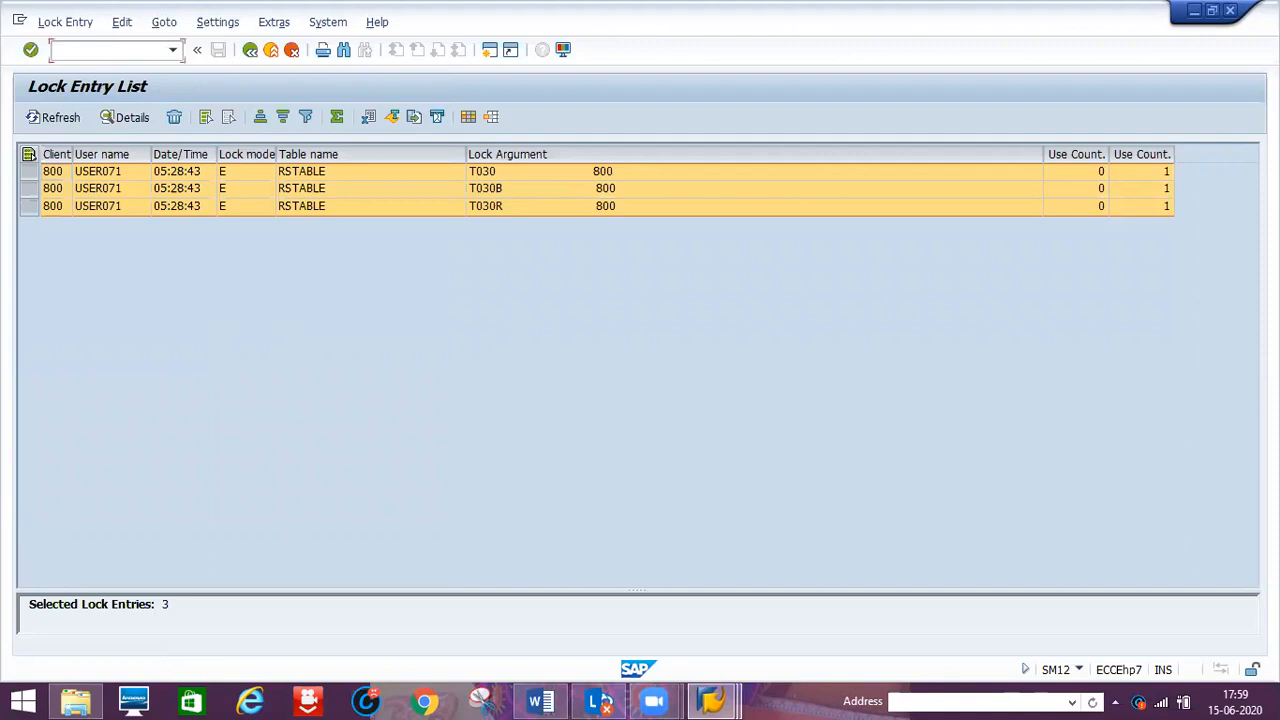
type("/NOBAS")
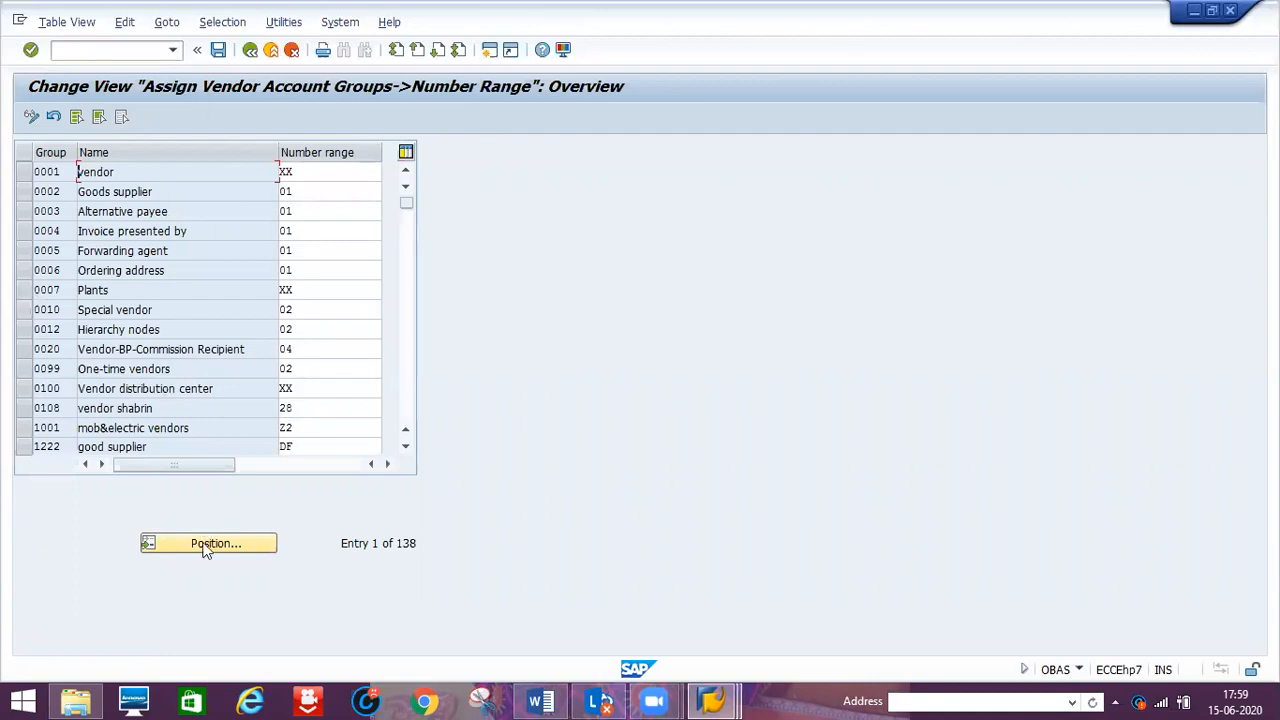
left_click(206, 546)
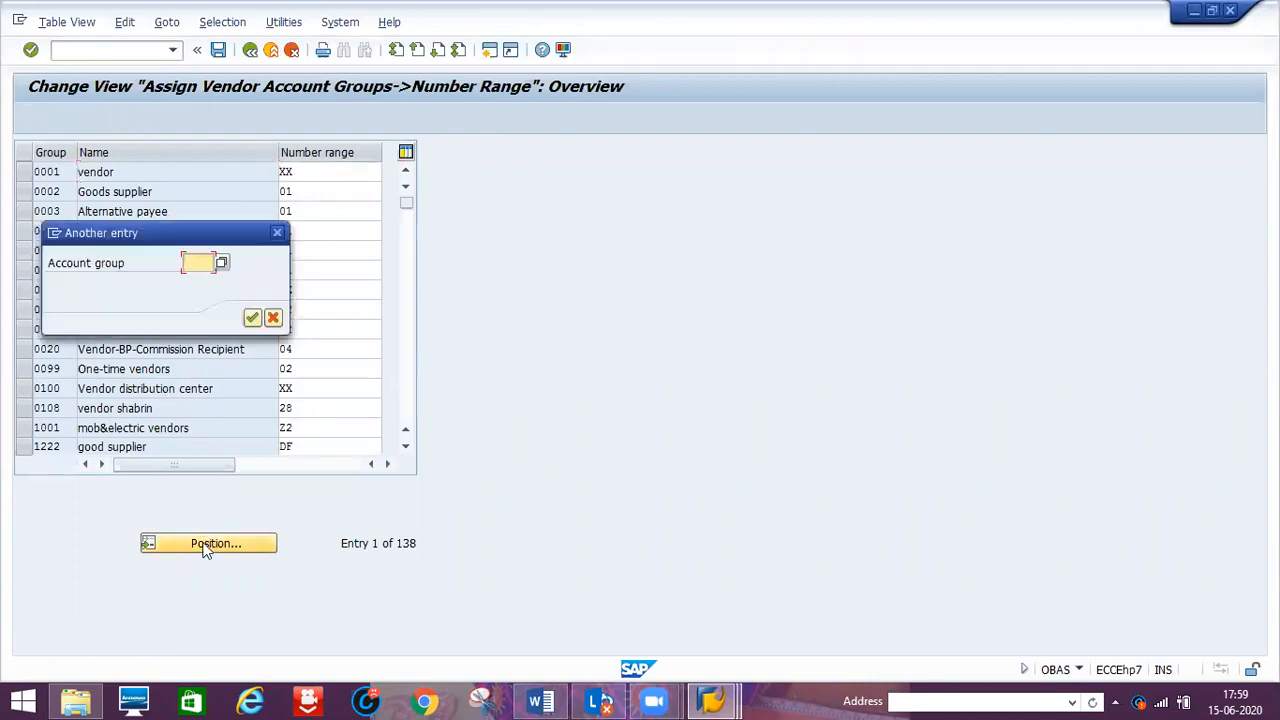
type("T")
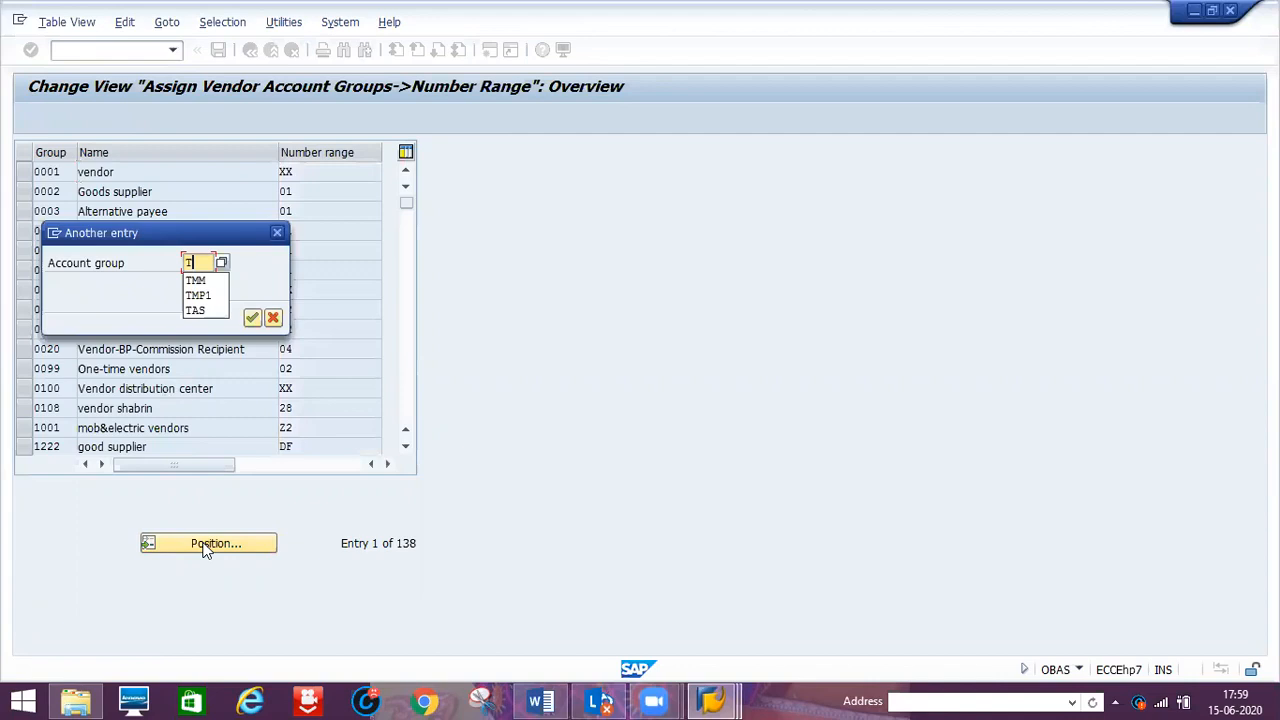
key("Down")
key("Return")
key("Return")
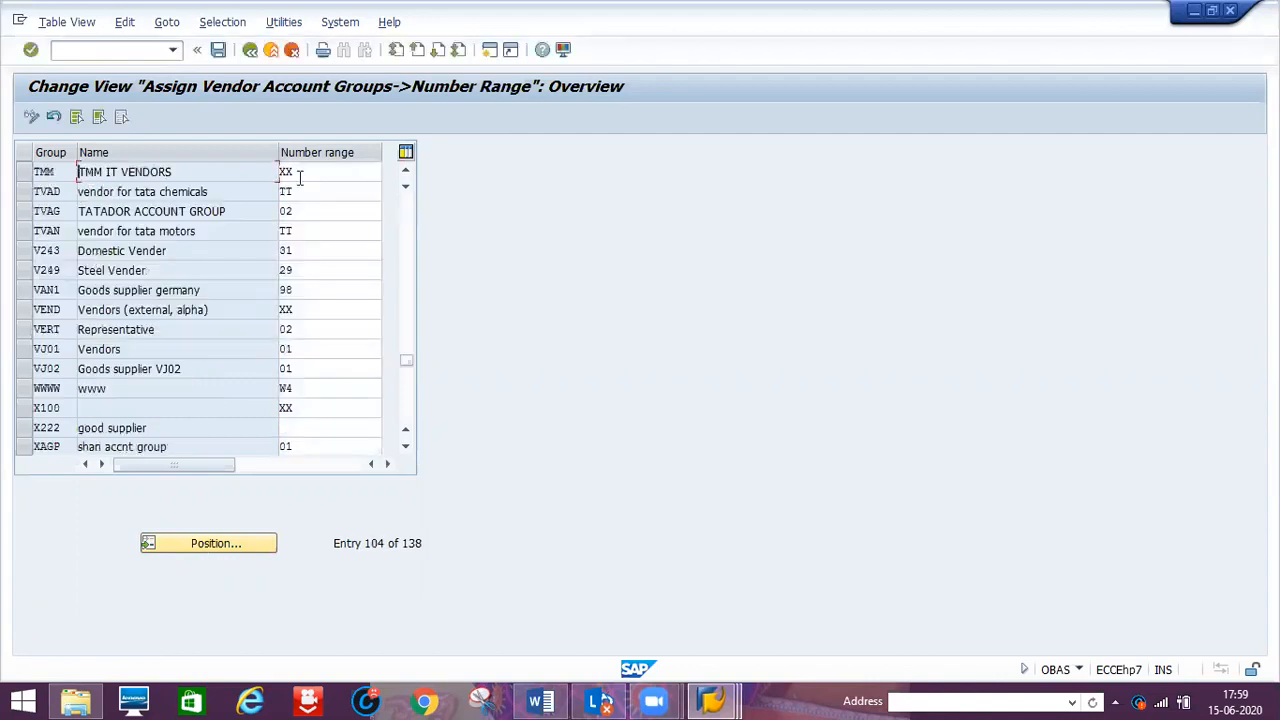
Assign number range T4 to account group TMM and save the change under the proposed customizing request.
left_click(384, 172)
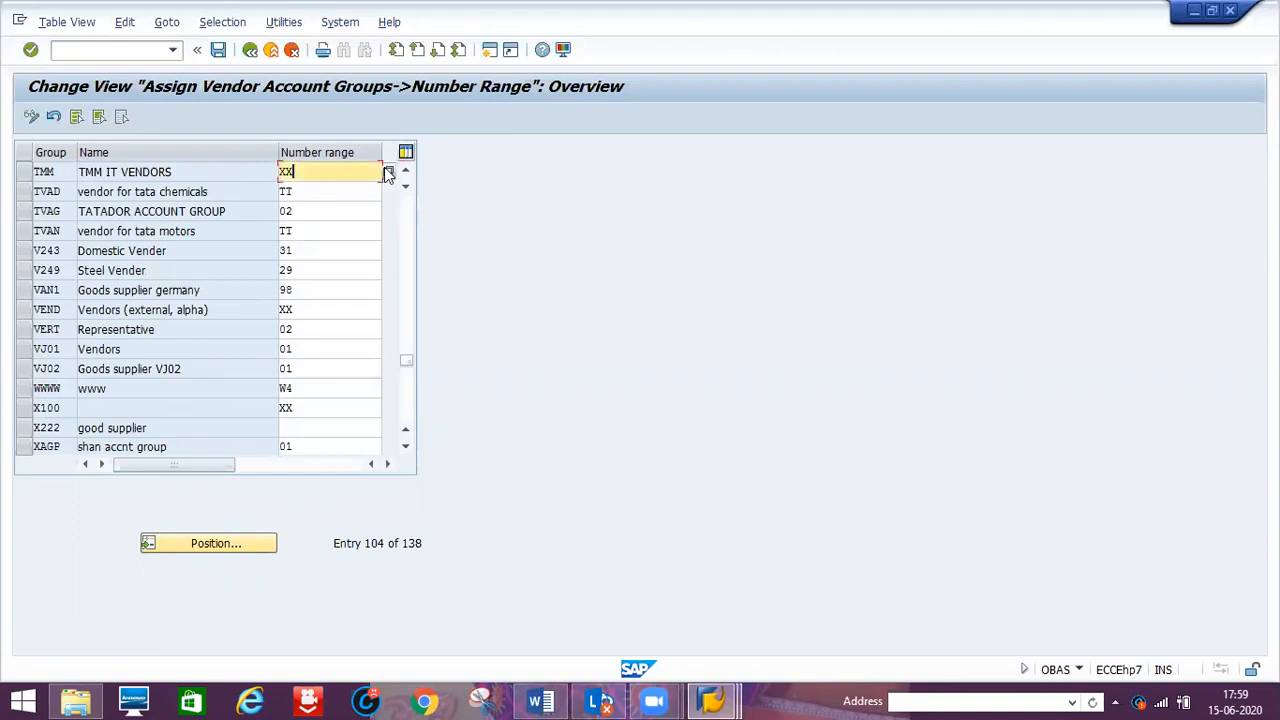
left_click(388, 172)
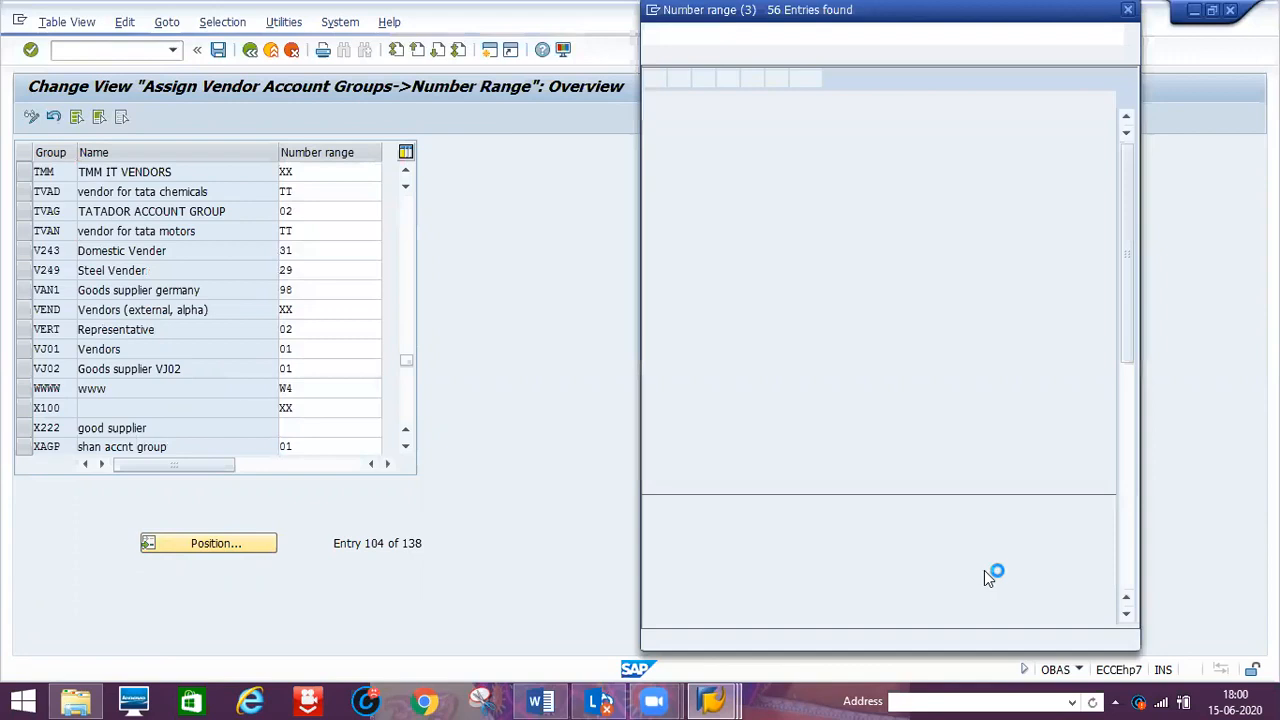
left_click(1130, 588)
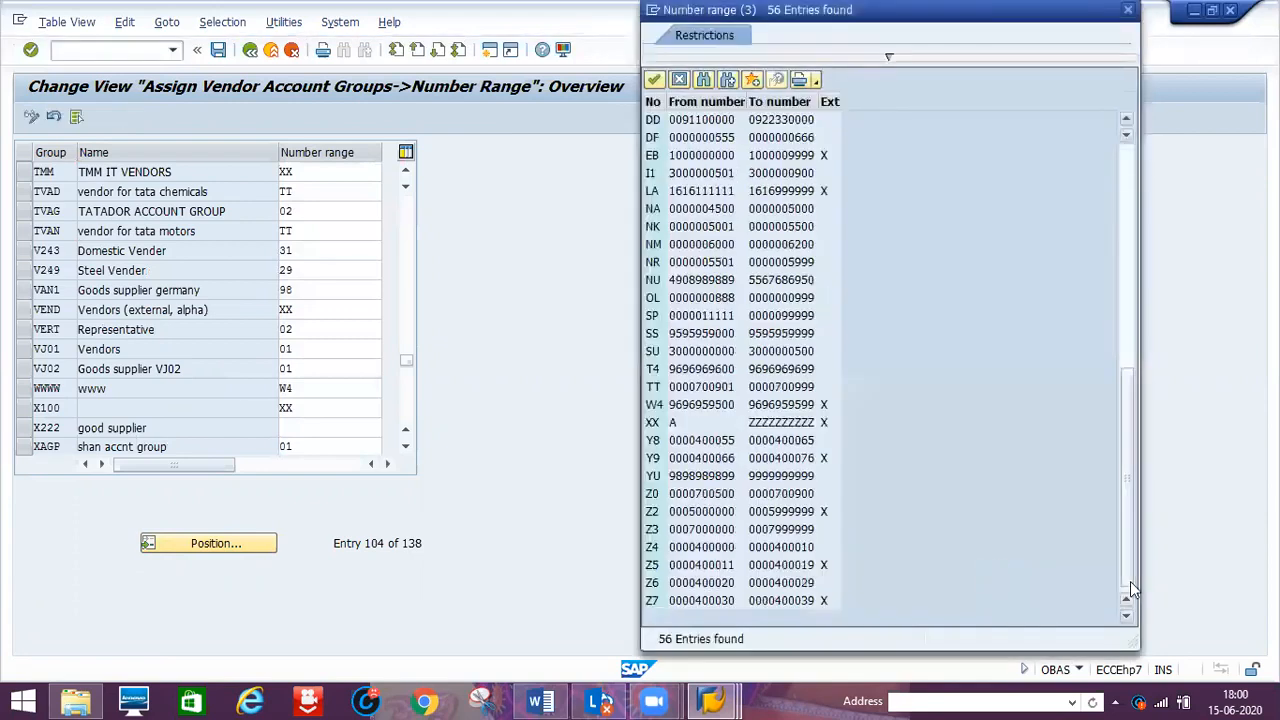
left_click(690, 370)
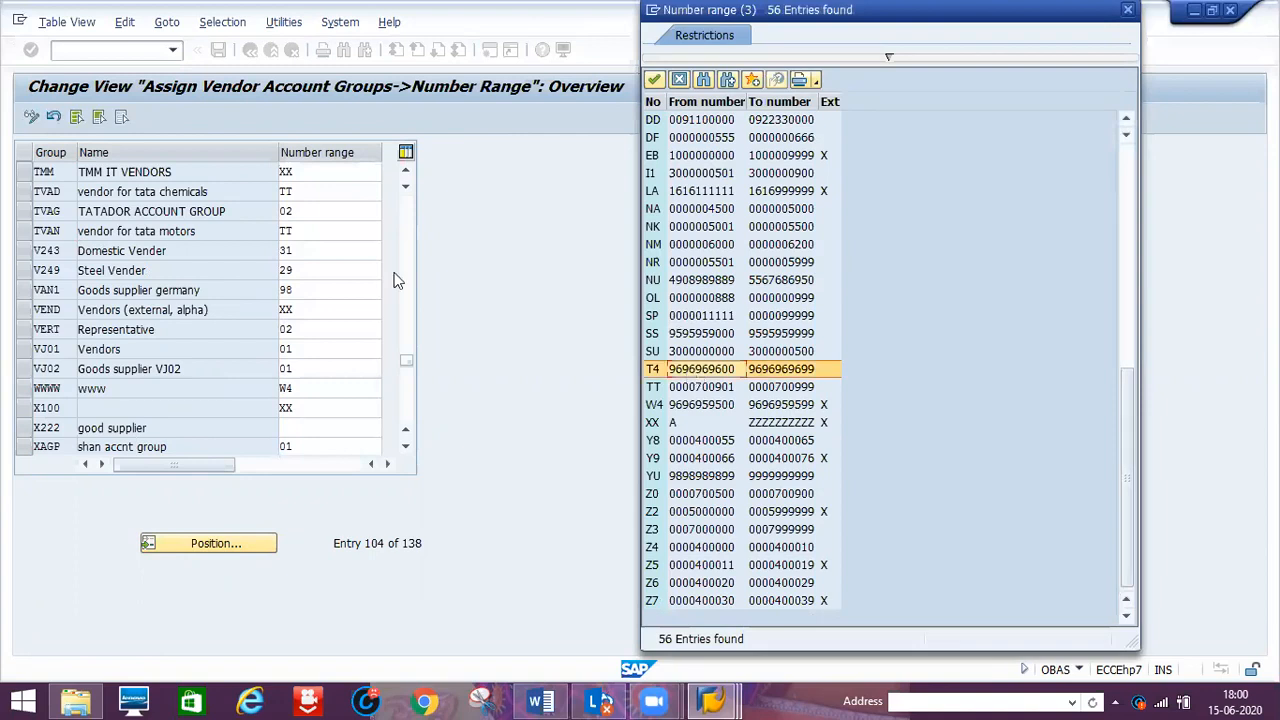
key("Return")
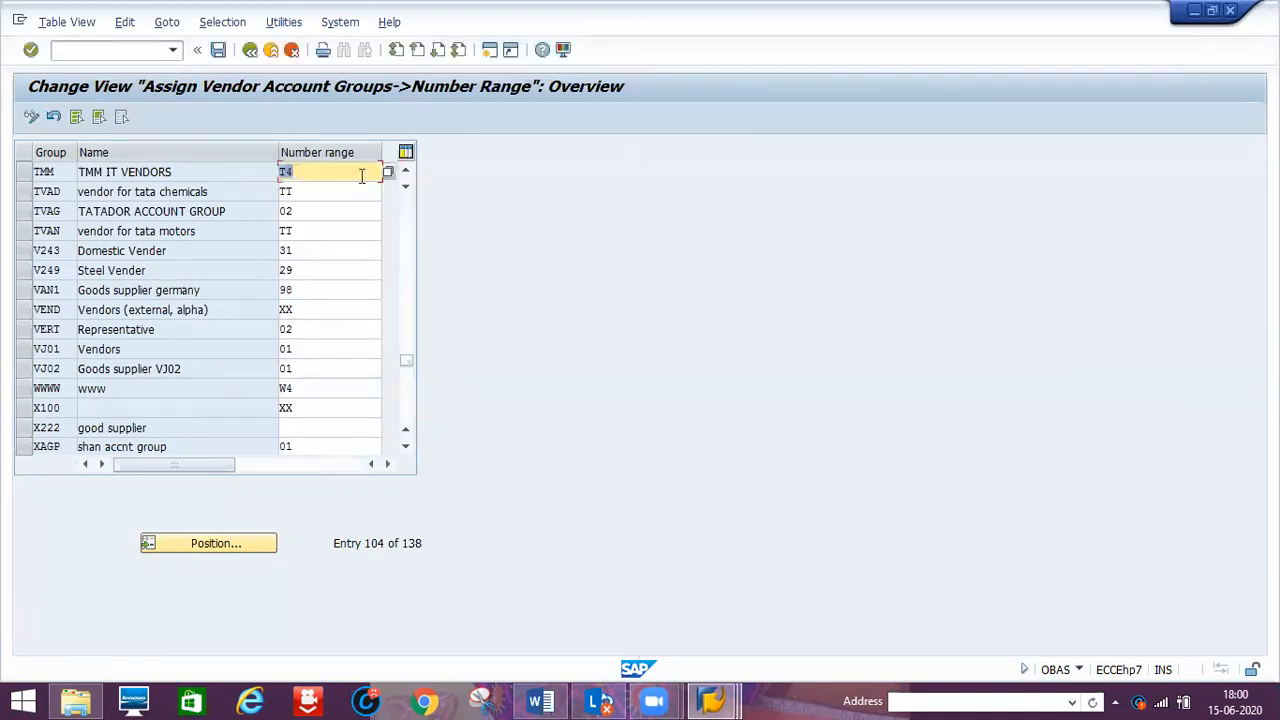
left_click(225, 54)
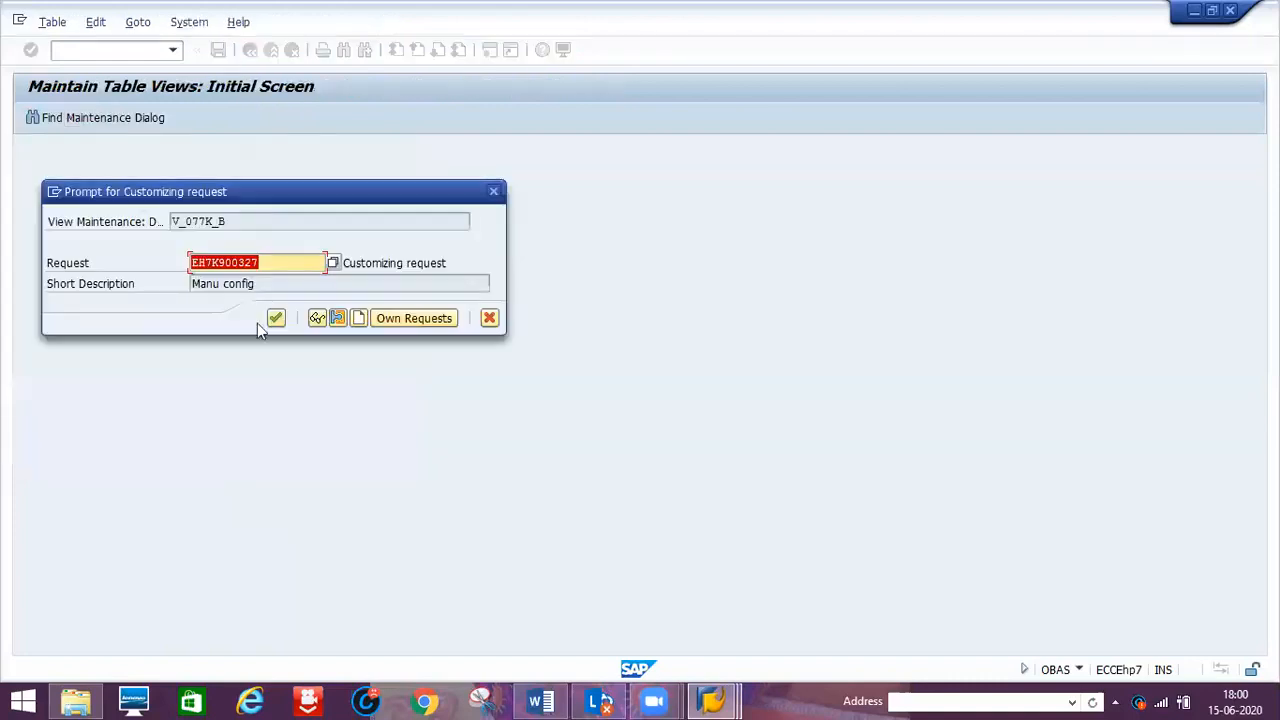
left_click(276, 318)
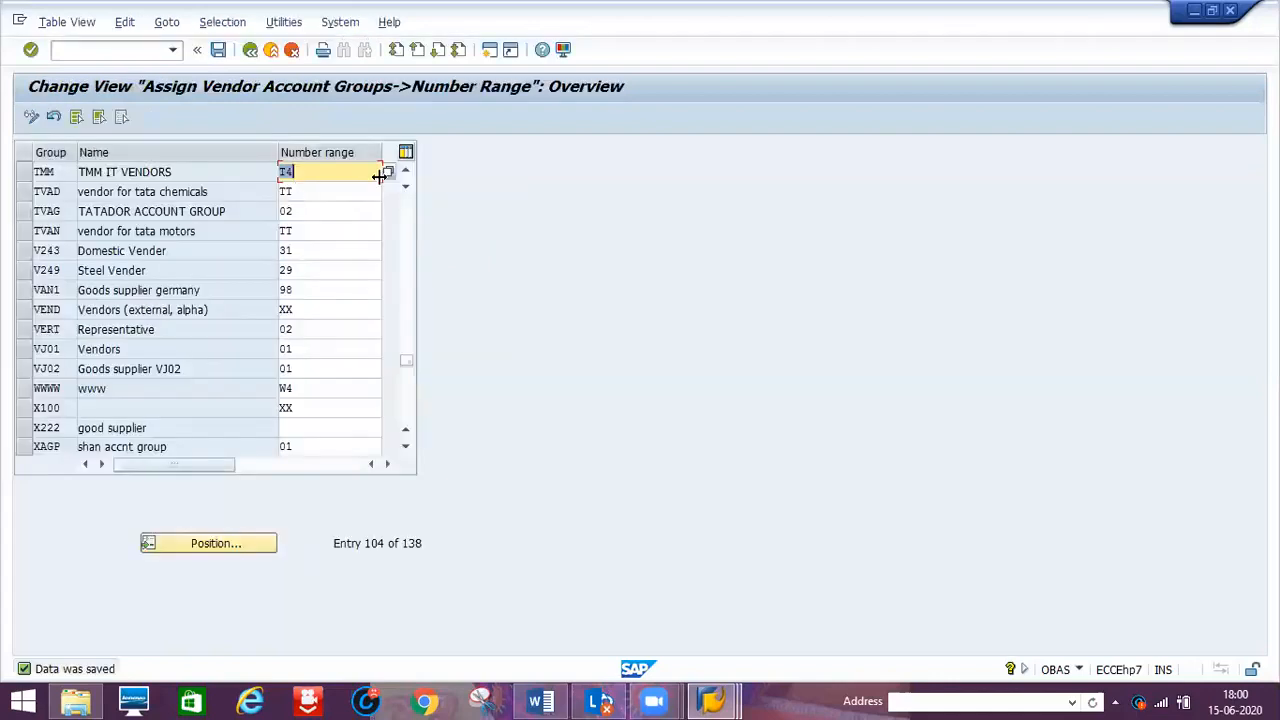
List the number ranges available for account group TMM again and examine the limits of interval T4.
left_click(388, 173)
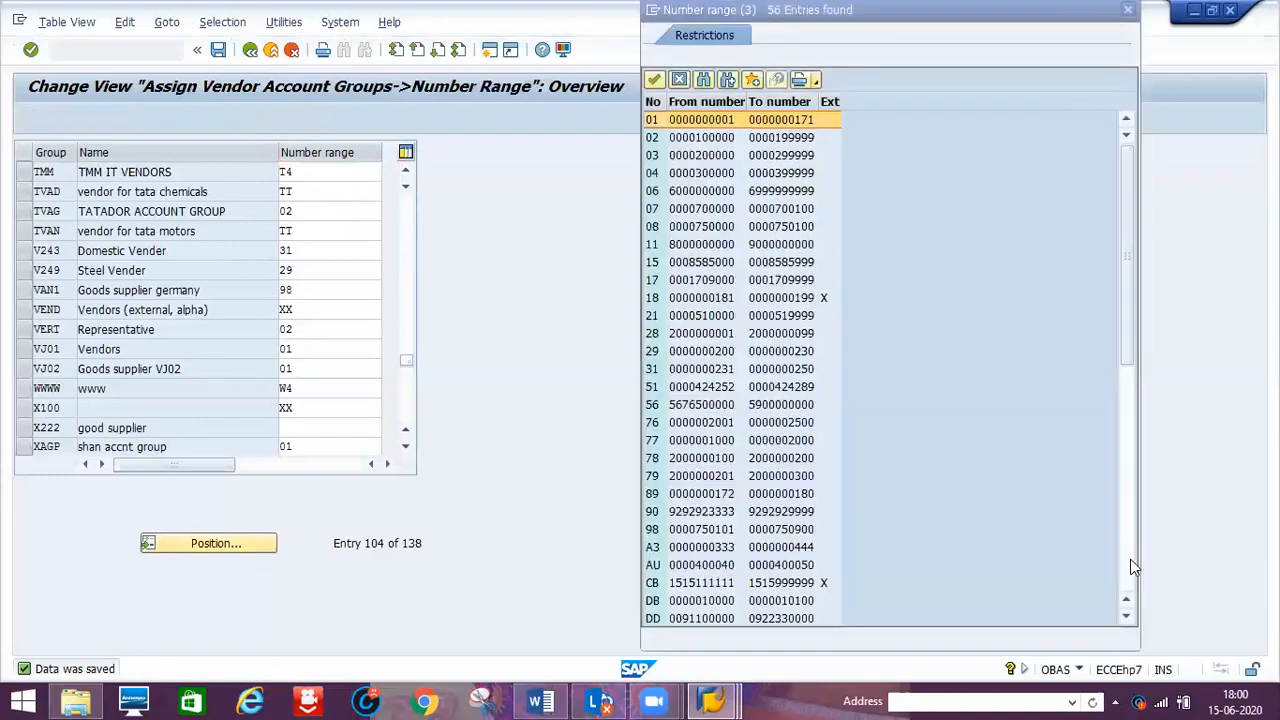
scroll(688, 385, "down", 10)
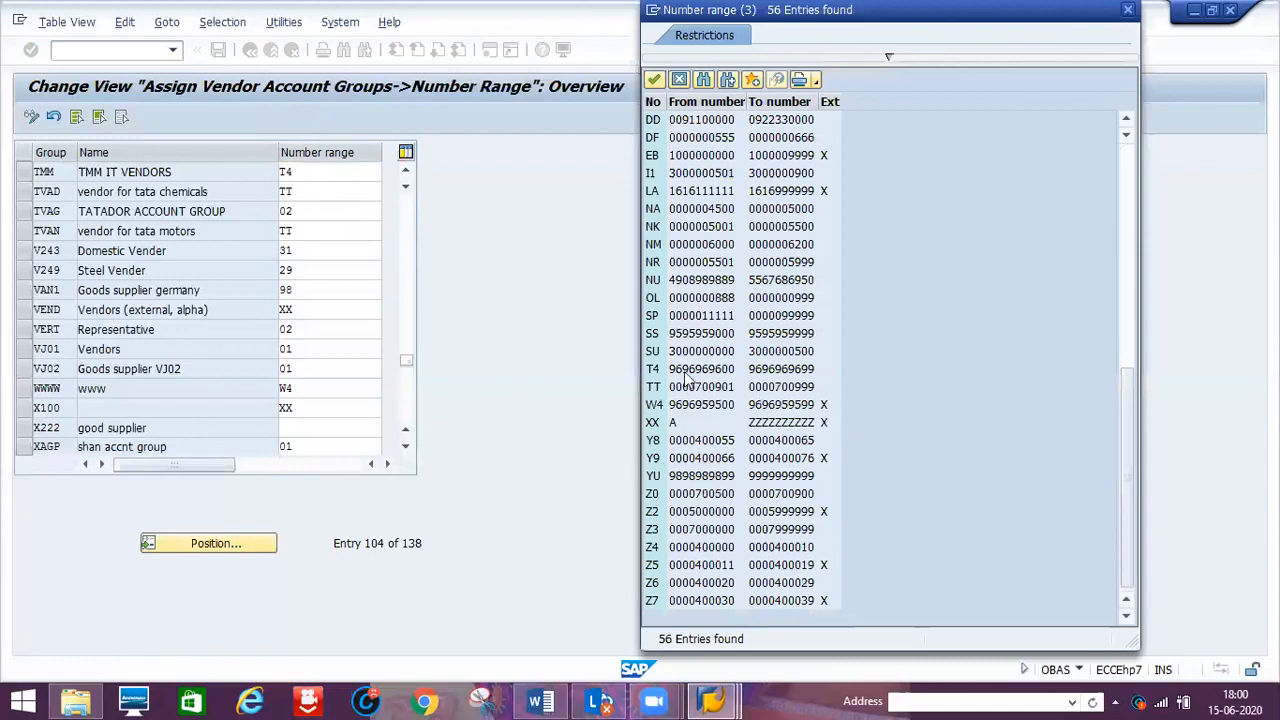
left_click(692, 370)
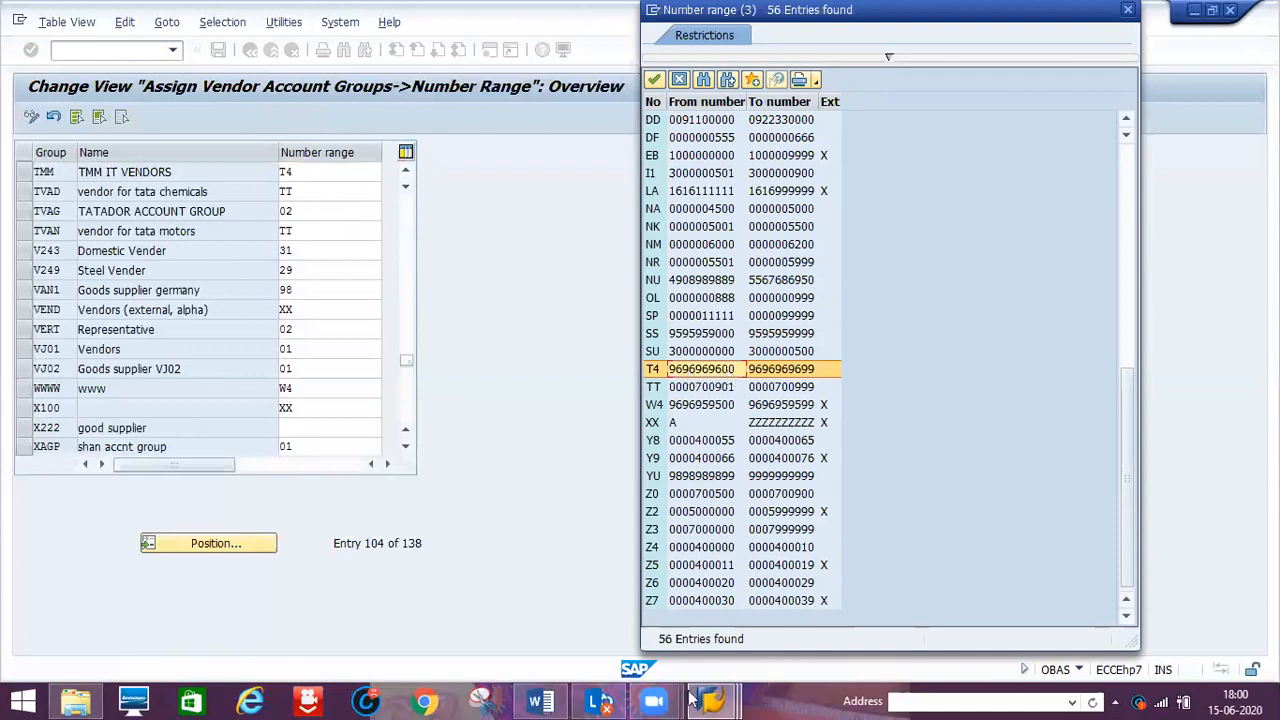
Switch to the SAP Easy Access session, open transaction XK01 and start a vendor with account group TMM.
mouse_move(700, 700)
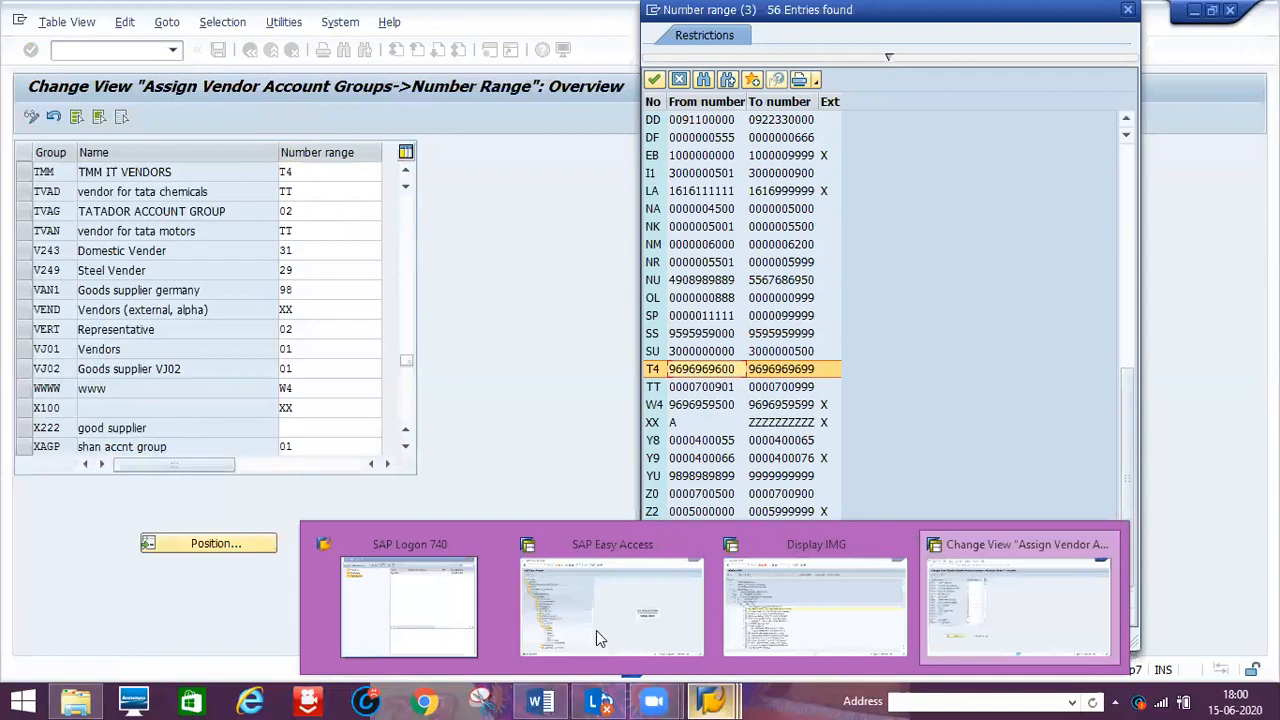
mouse_move(596, 630)
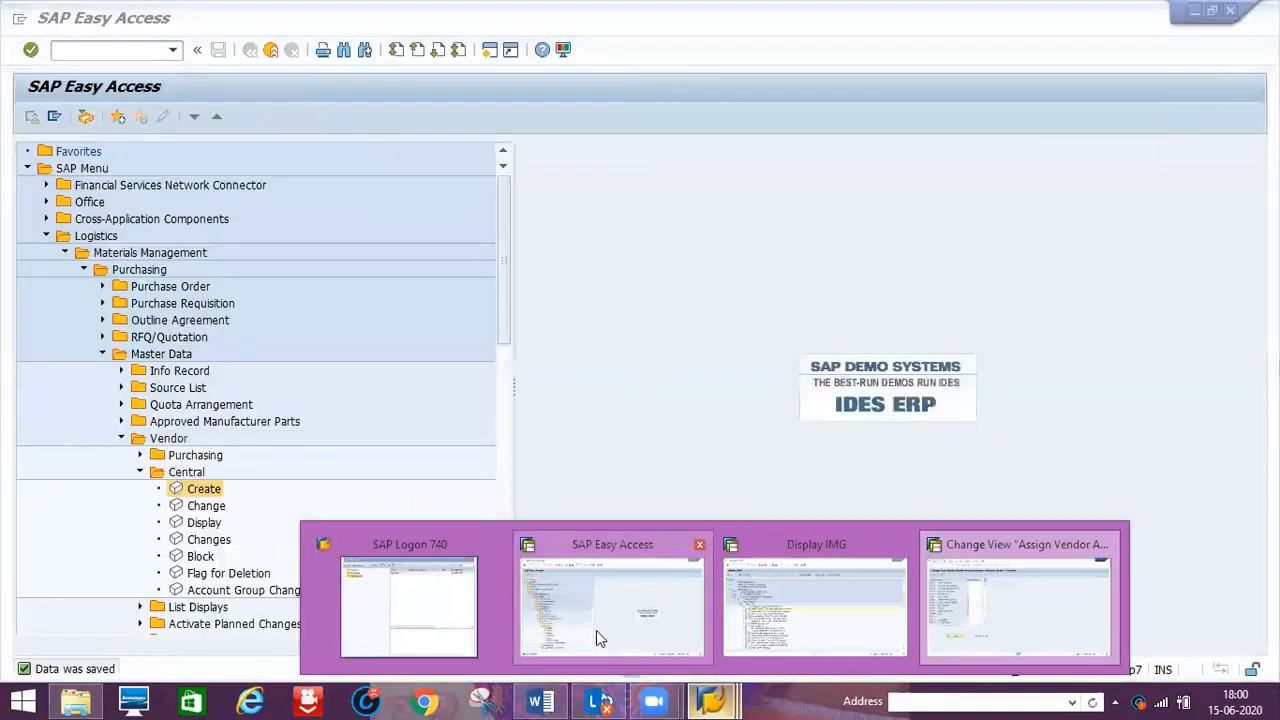
left_click(55, 45)
type("/NXK")
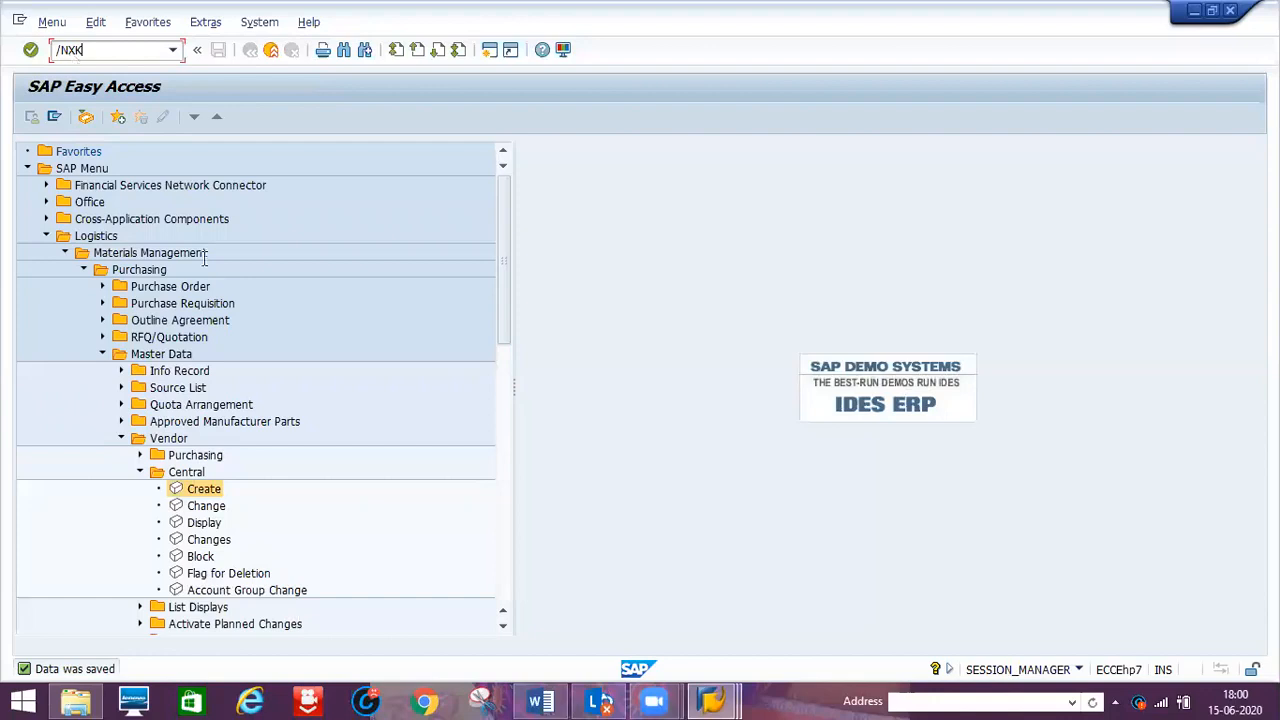
type("01")
key("Return")
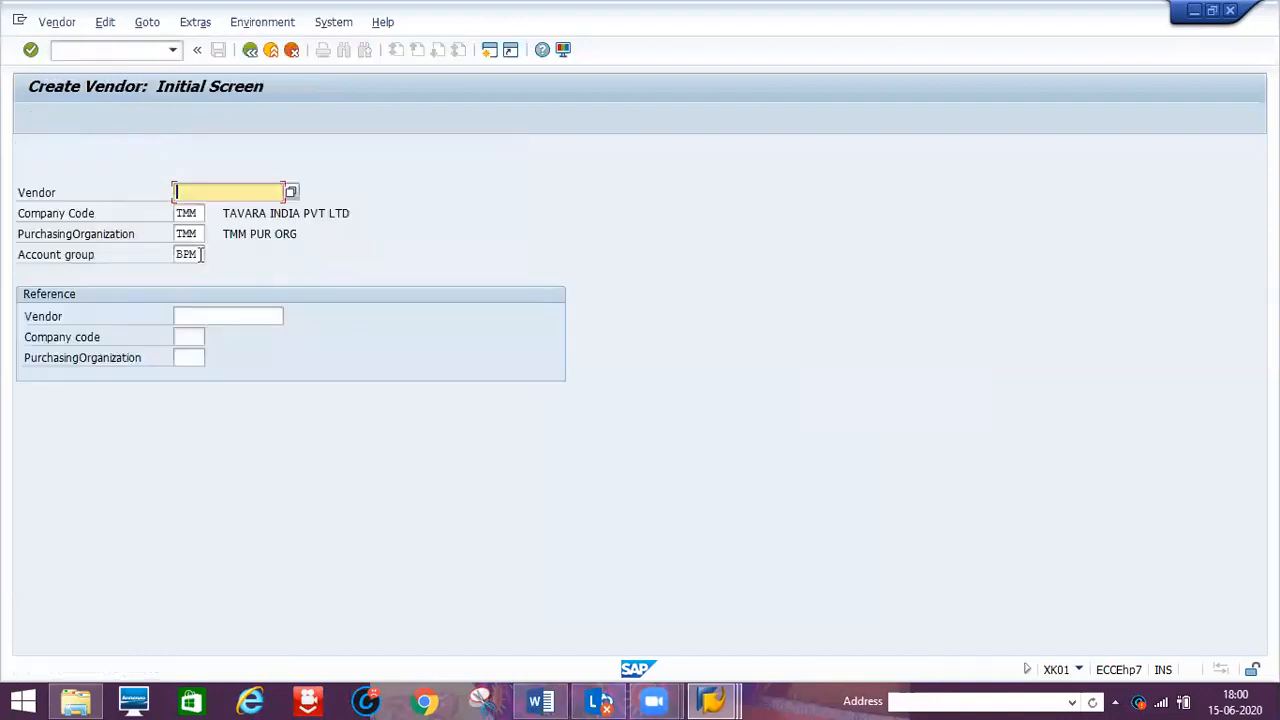
left_click(201, 254)
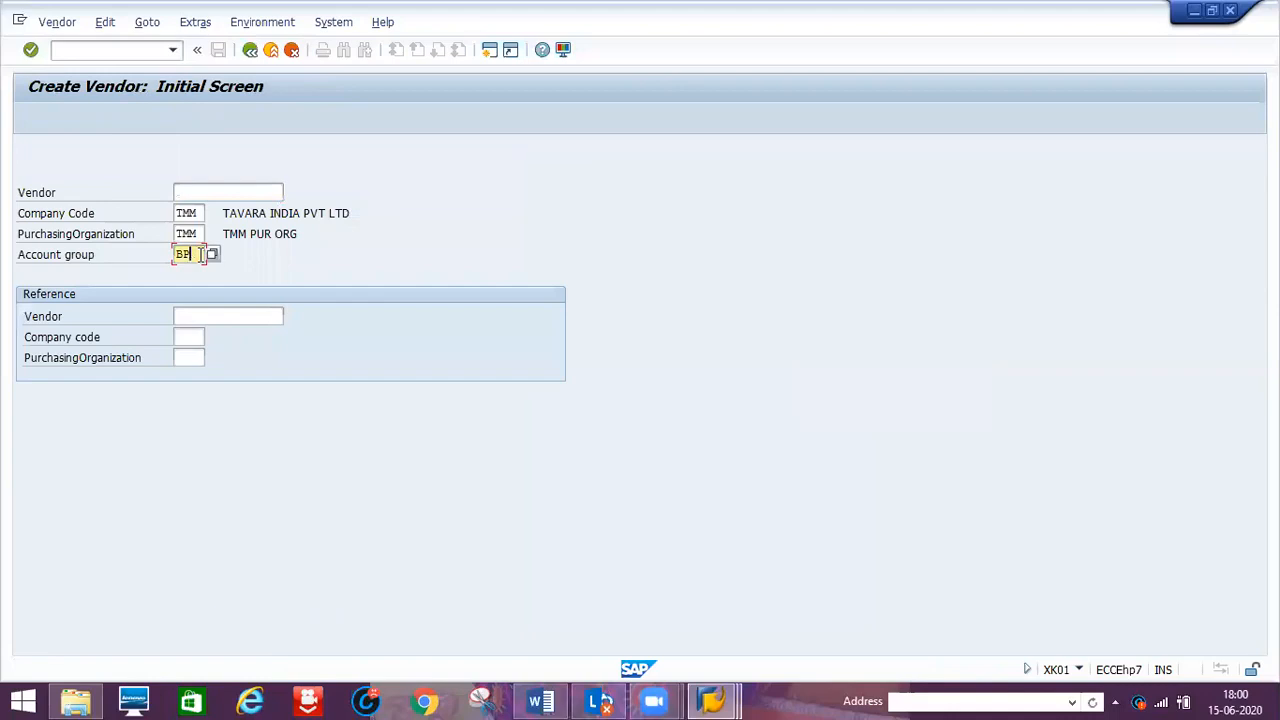
key("BackSpace")
key("BackSpace")
key("BackSpace")
type("TMM")
key("Return")
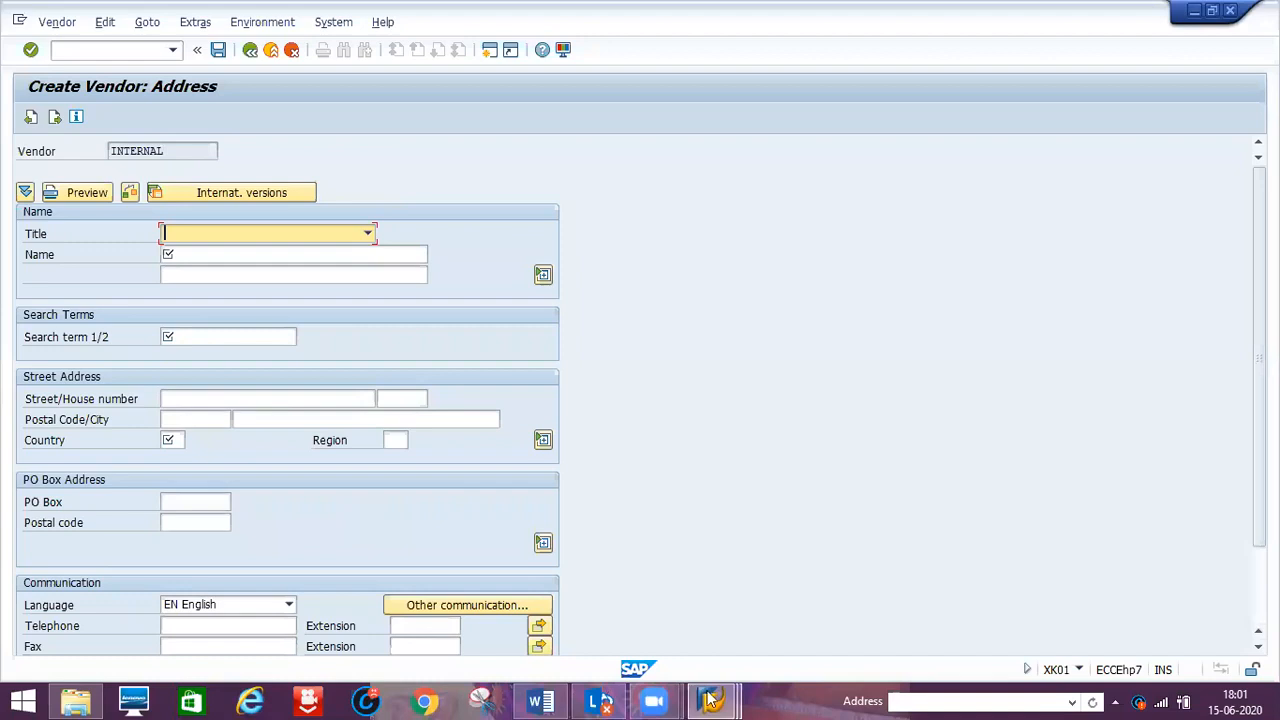
Check the T4 interval in the OBAS session's number range list and return to the vendor creation session.
mouse_move(712, 700)
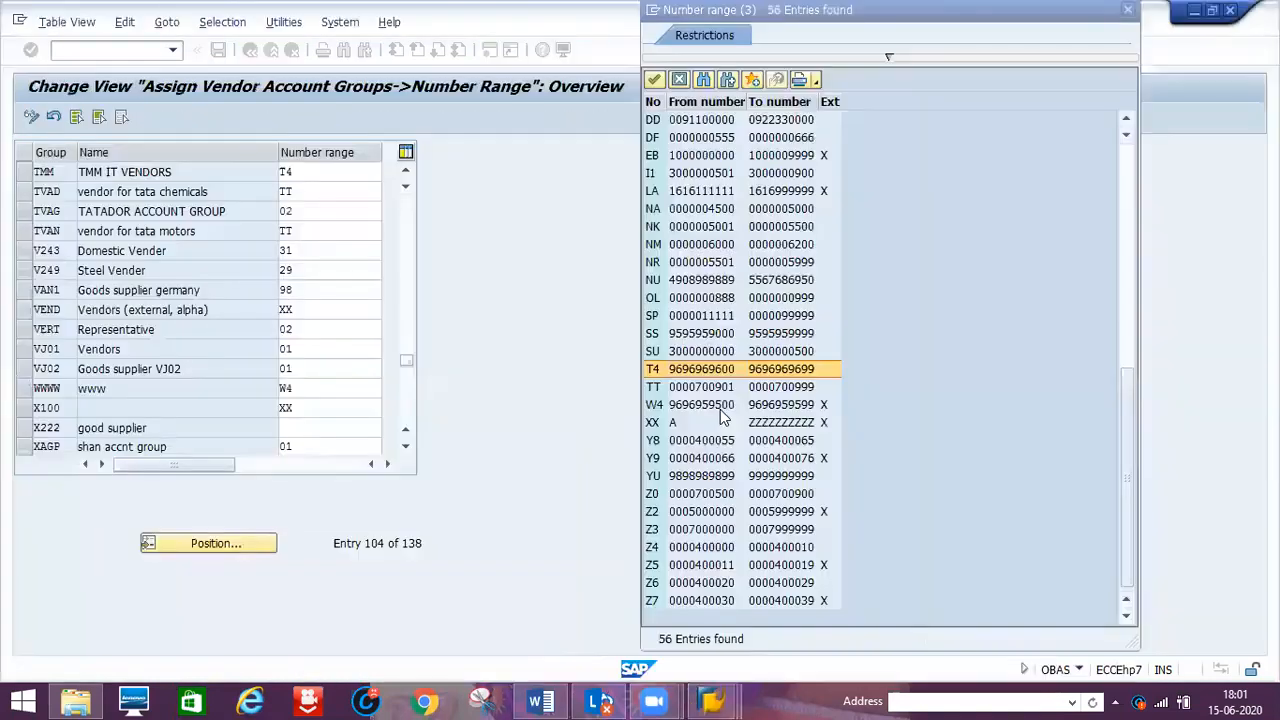
left_click(698, 371)
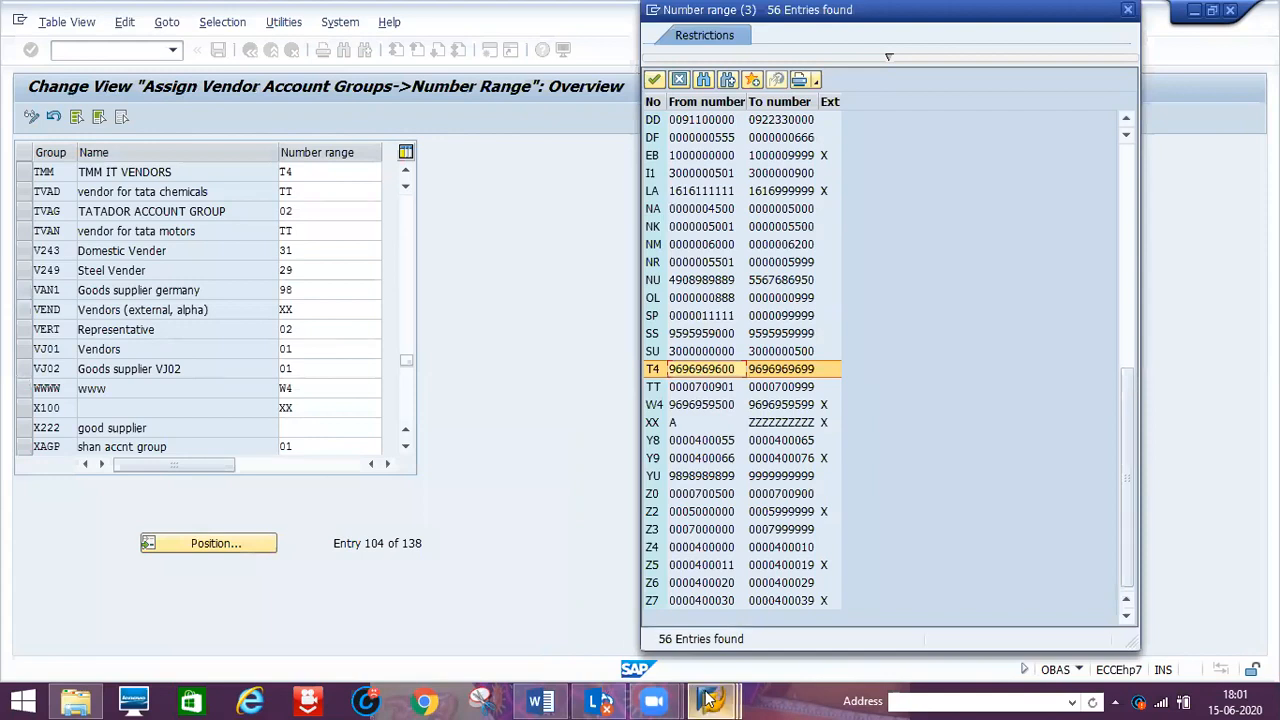
key("alt+Tab")
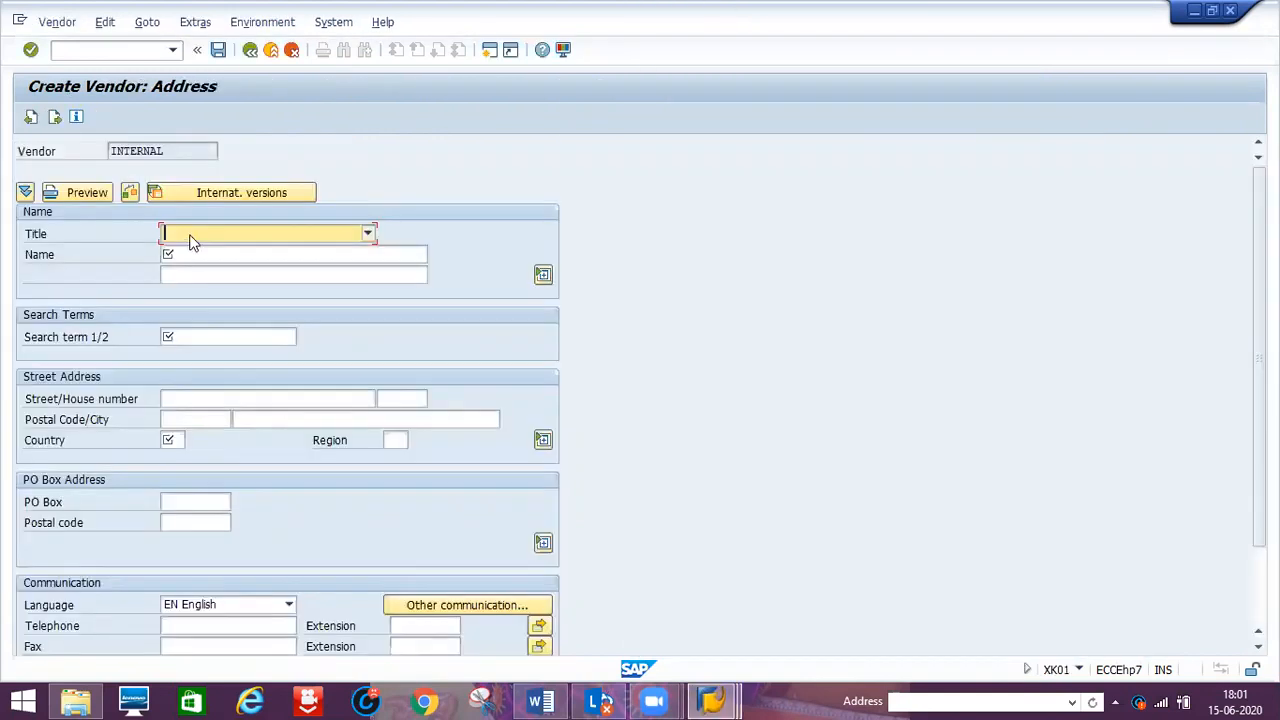
Fill in the vendor address with title Company, name TMM Vendor 02 and search term TMM VENDOR 02.
scroll(190, 243, "down", 1)
key("Tab")
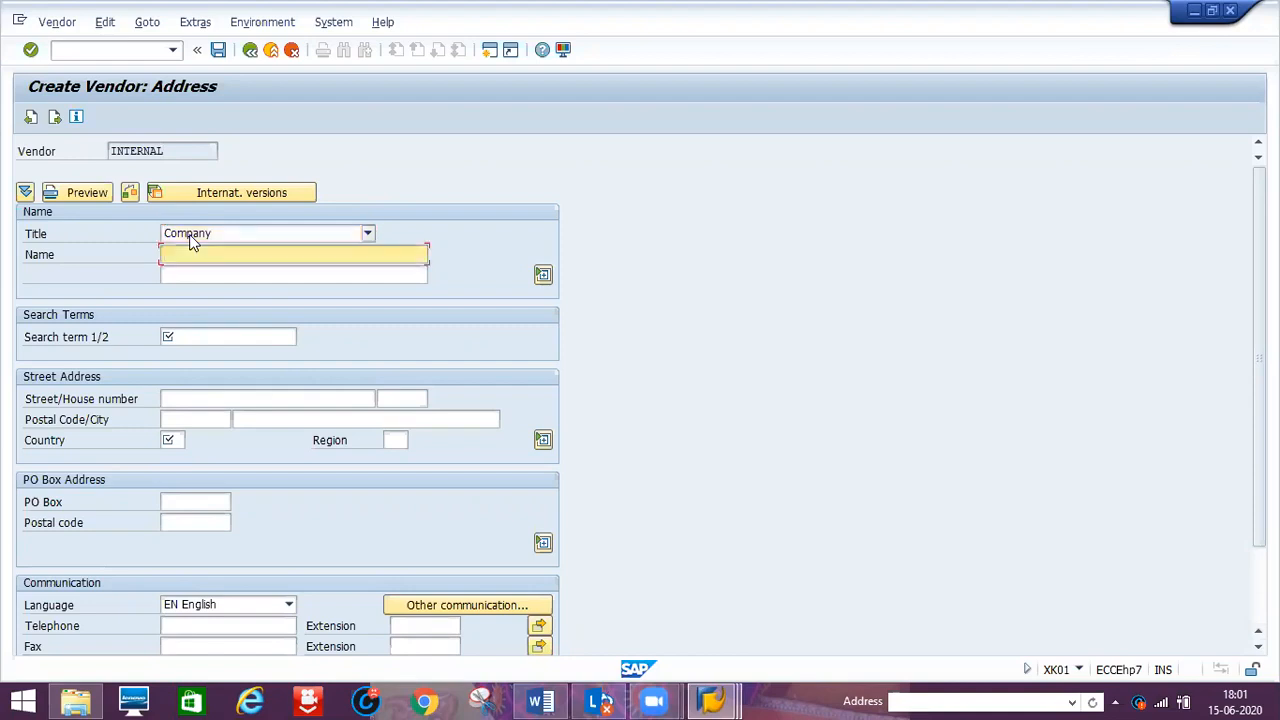
type("T")
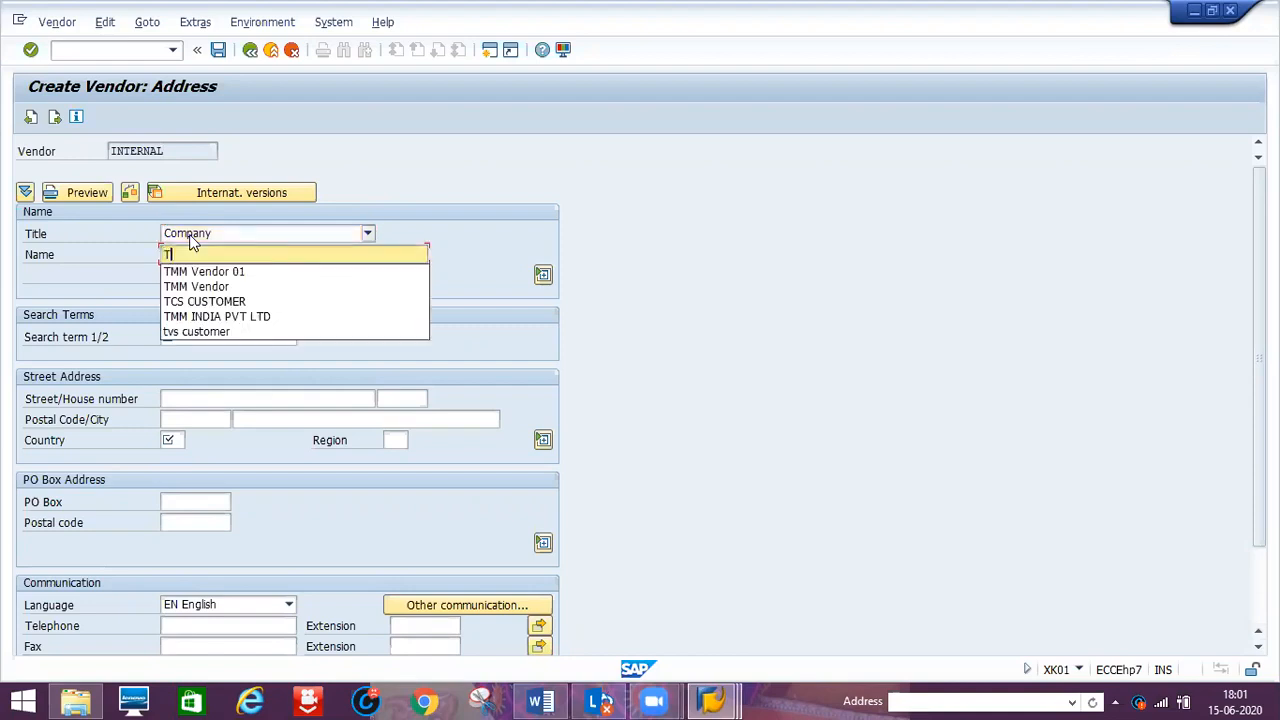
type("MM")
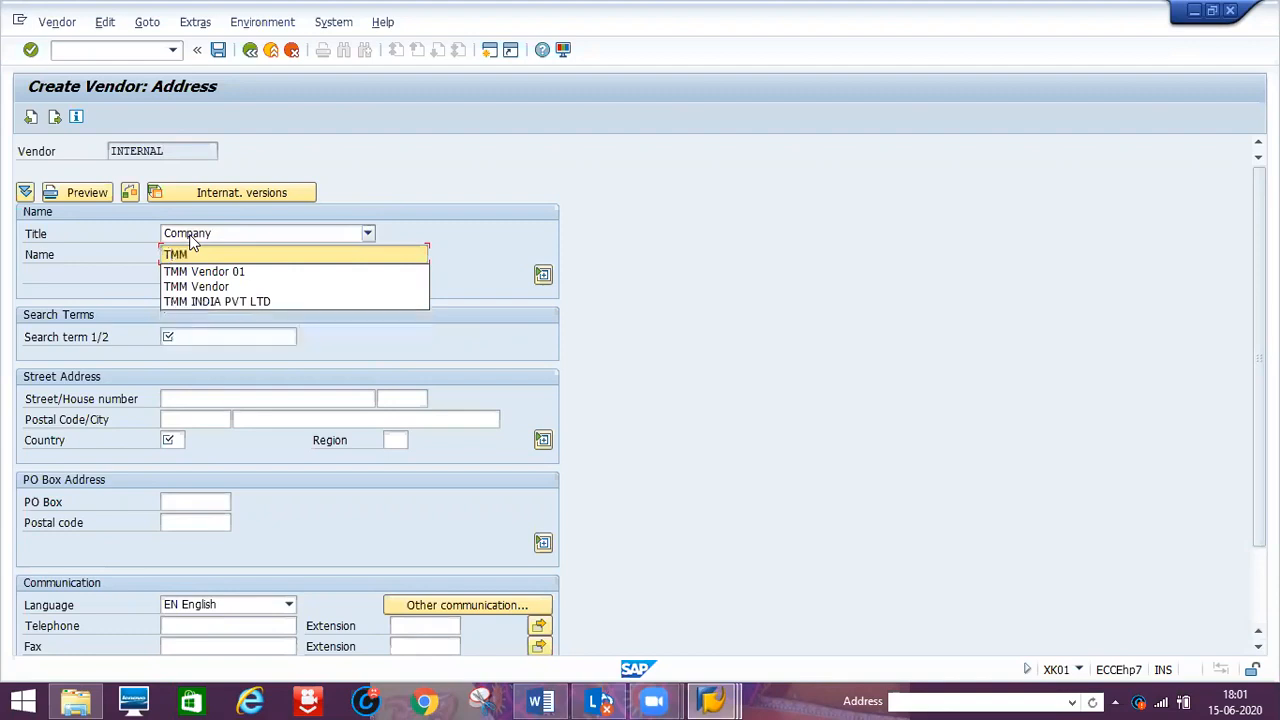
type(" Vendor 0")
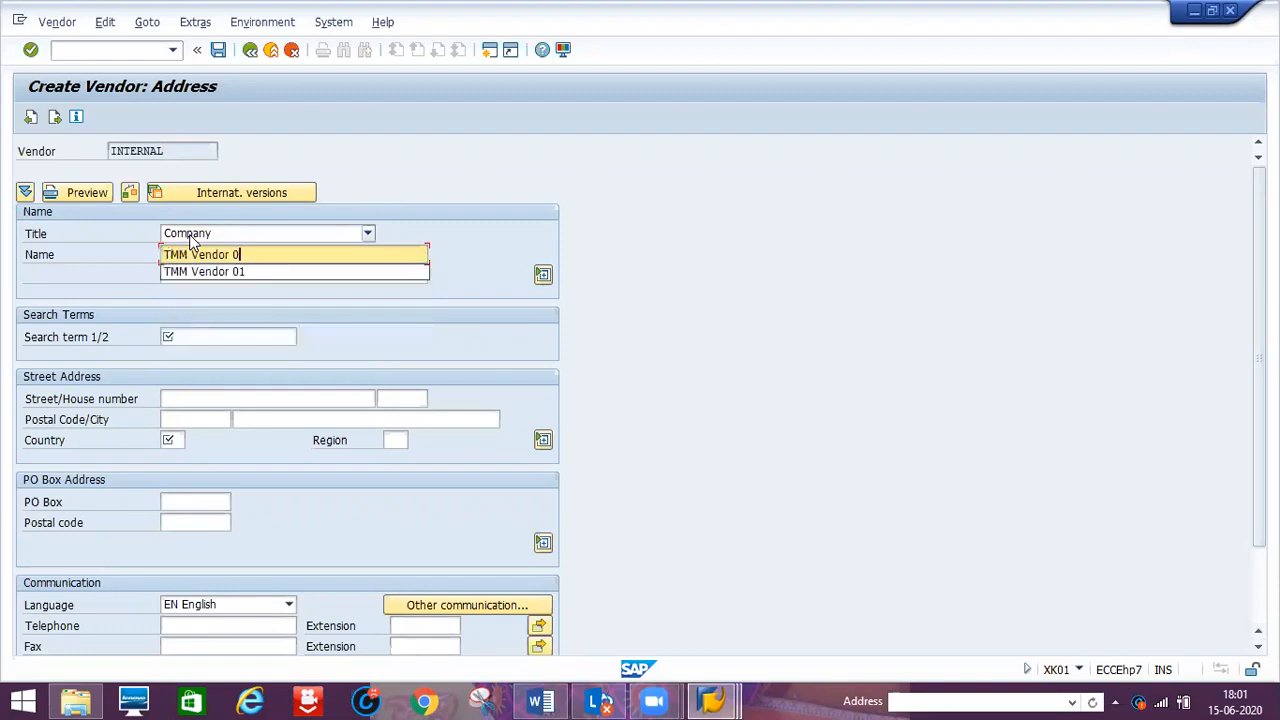
type("2")
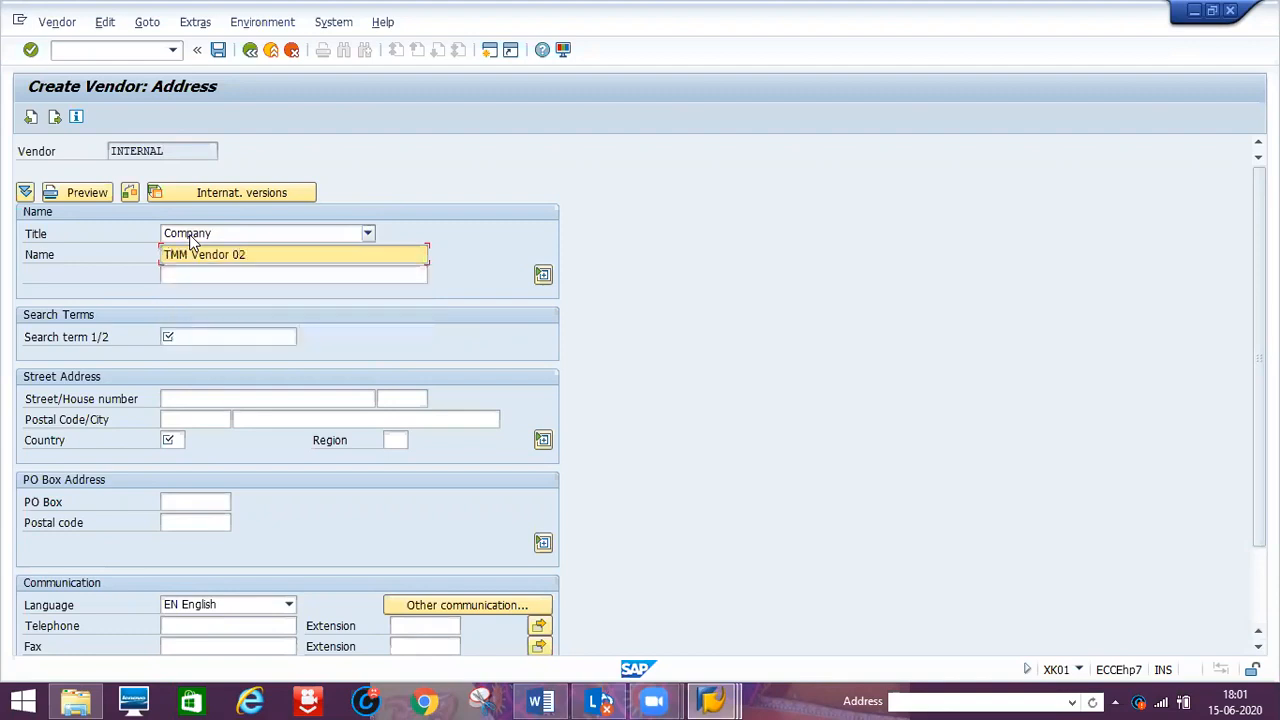
key("Tab")
key("Tab")
type("TMM VE")
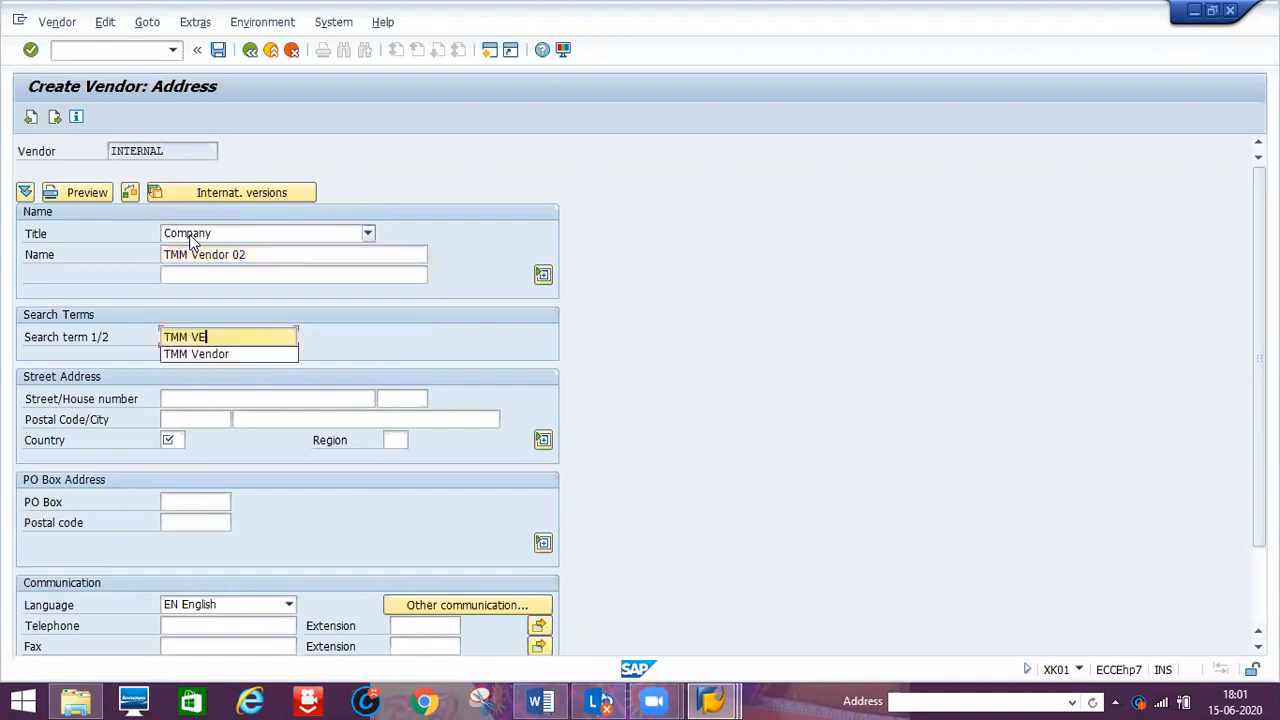
type("NDOR 02")
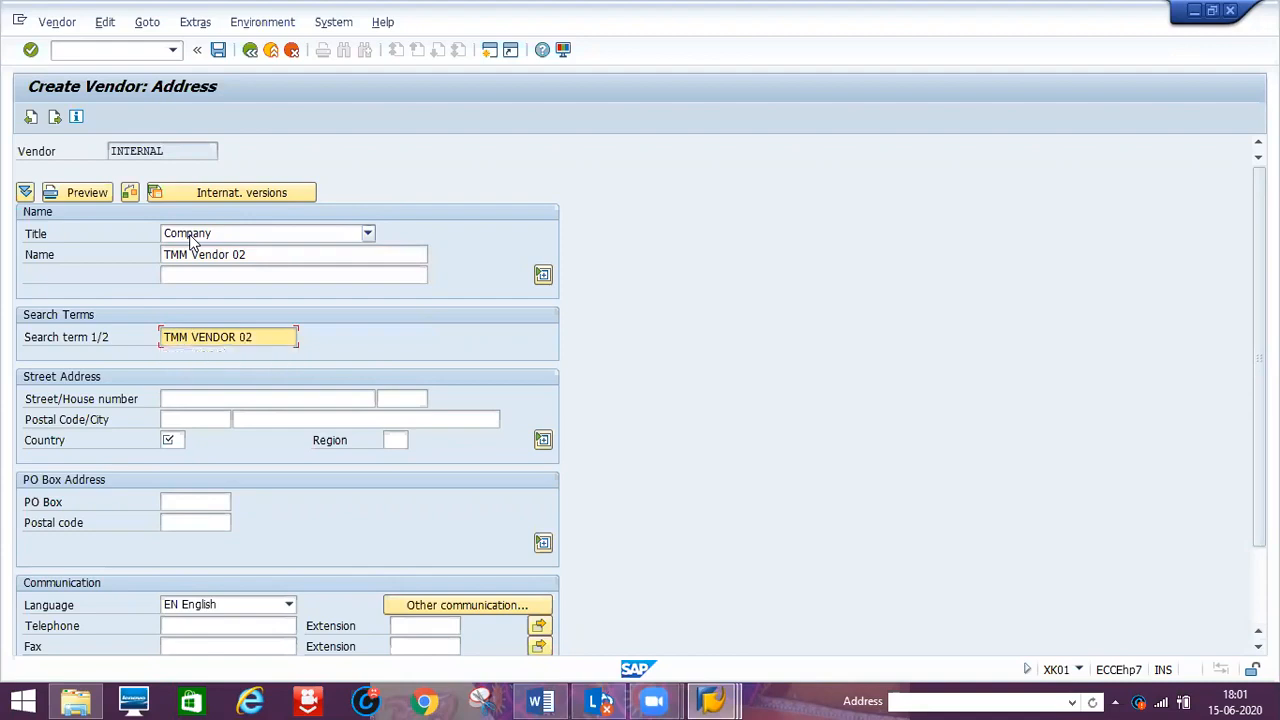
Set the vendor's country to IN and advance to the Contact persons screen, leaving the optional screens in between blank.
left_click(175, 440)
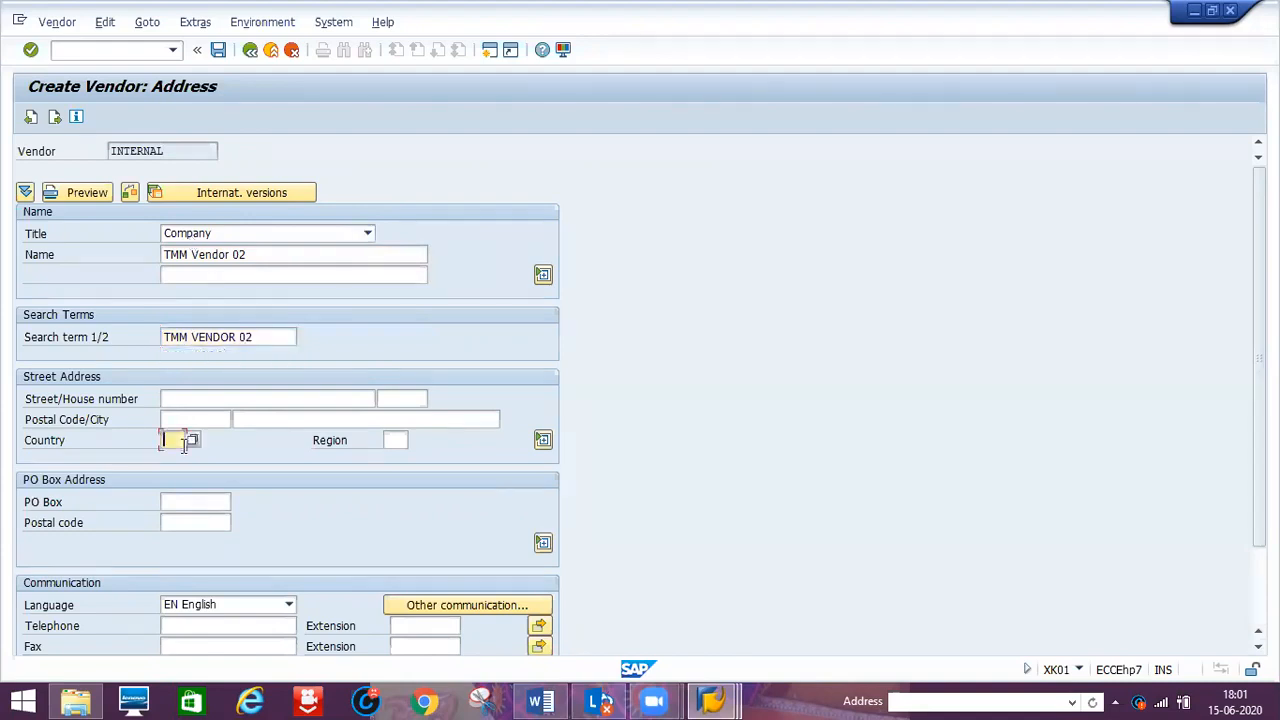
type("IN")
key("Return")
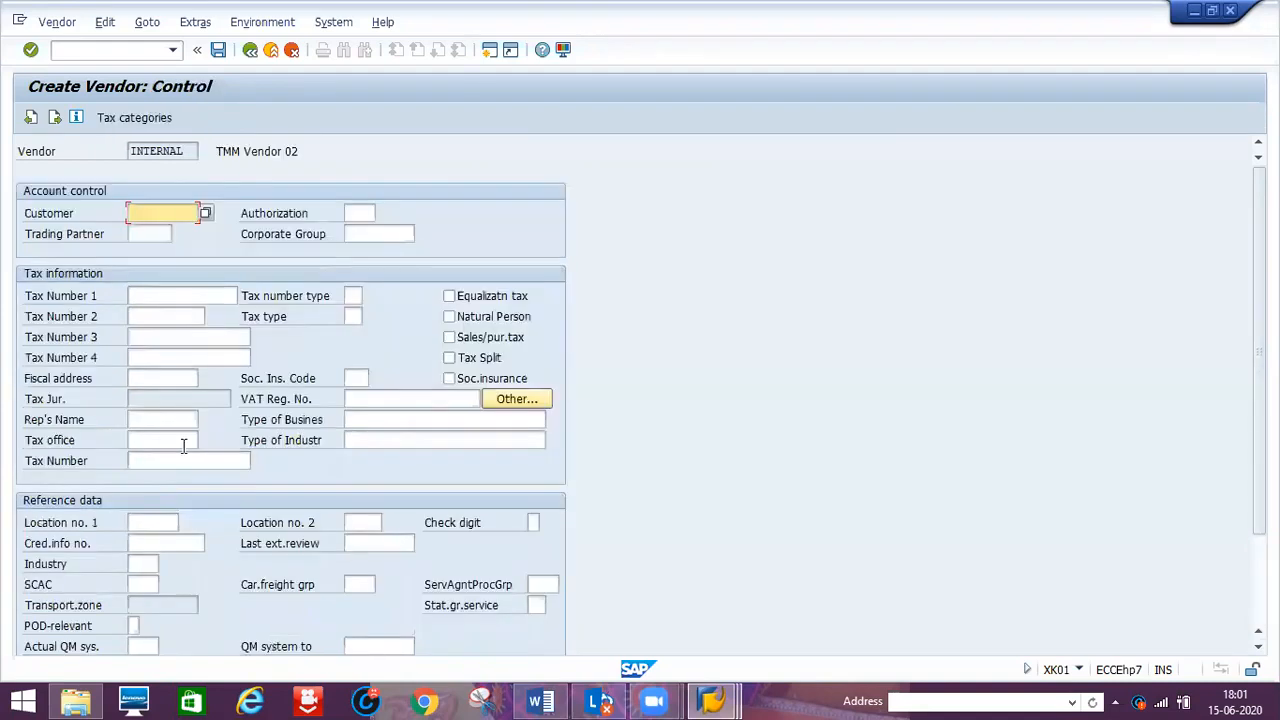
key("Return")
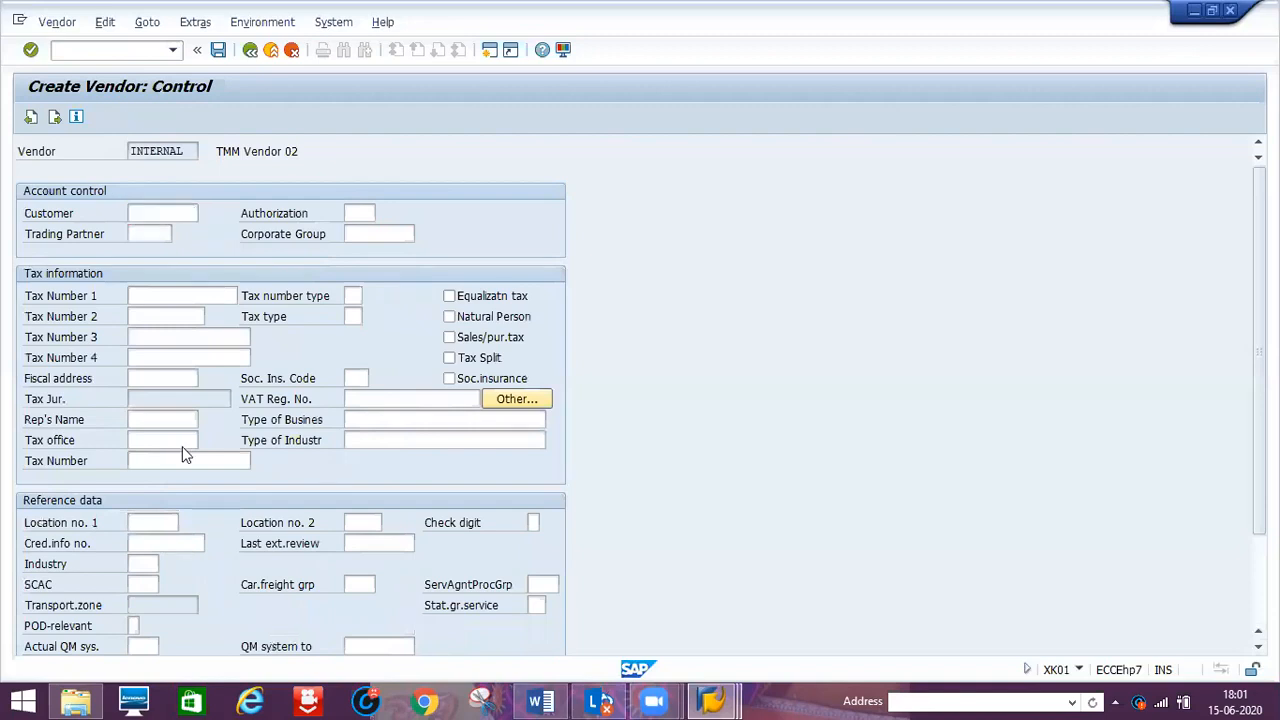
key("Return")
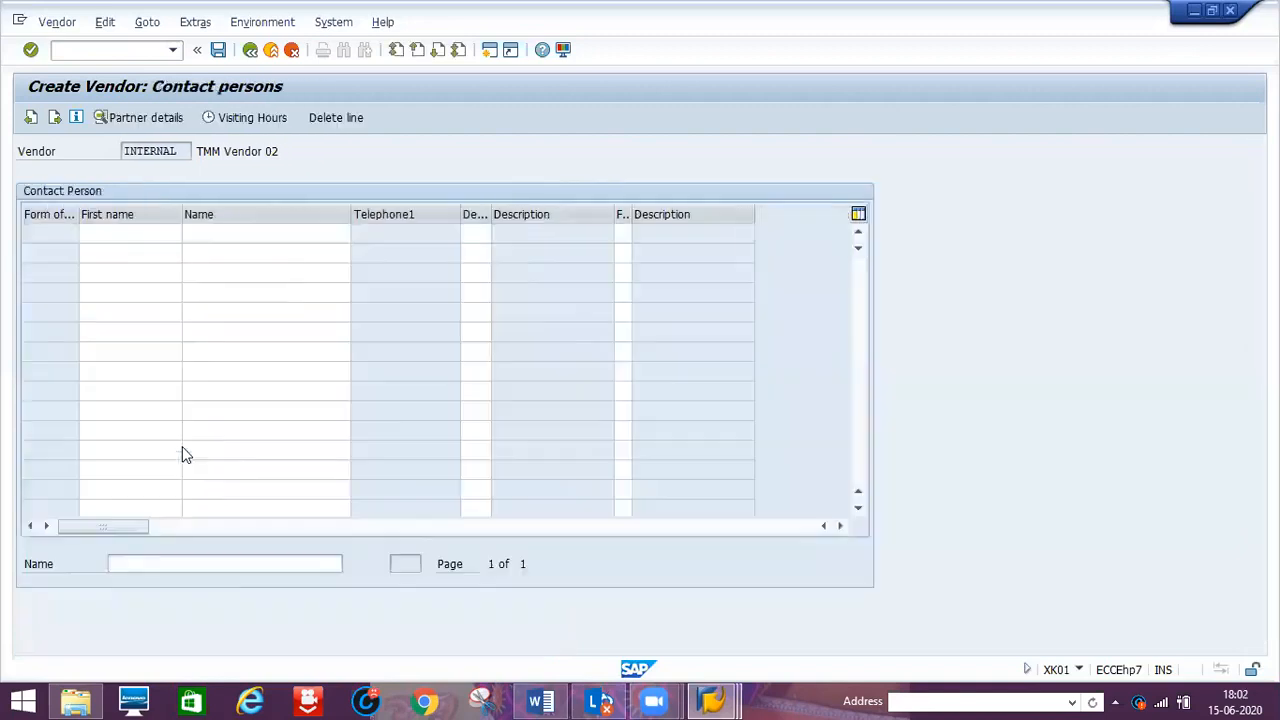
Skip the contact persons and enter reconciliation account 151000 and cash management group A1 in the vendor's accounting information.
key("Return")
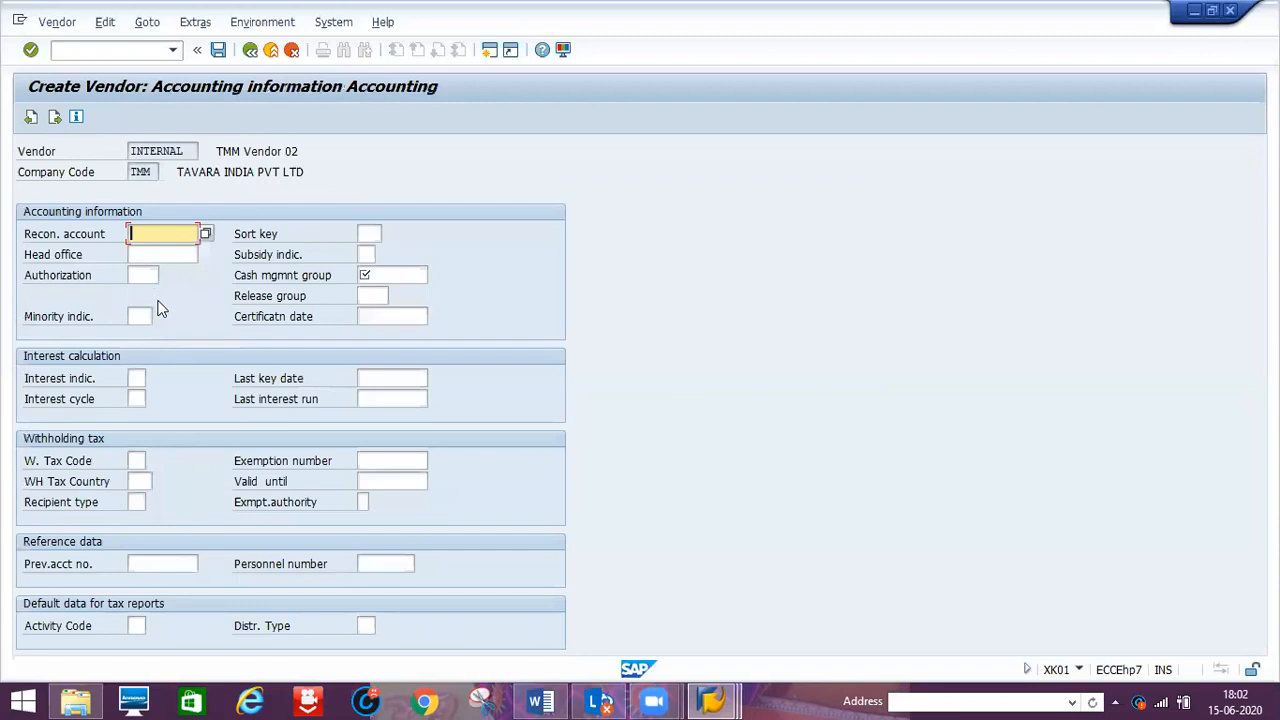
type("151000")
left_click(386, 277)
type("A1")
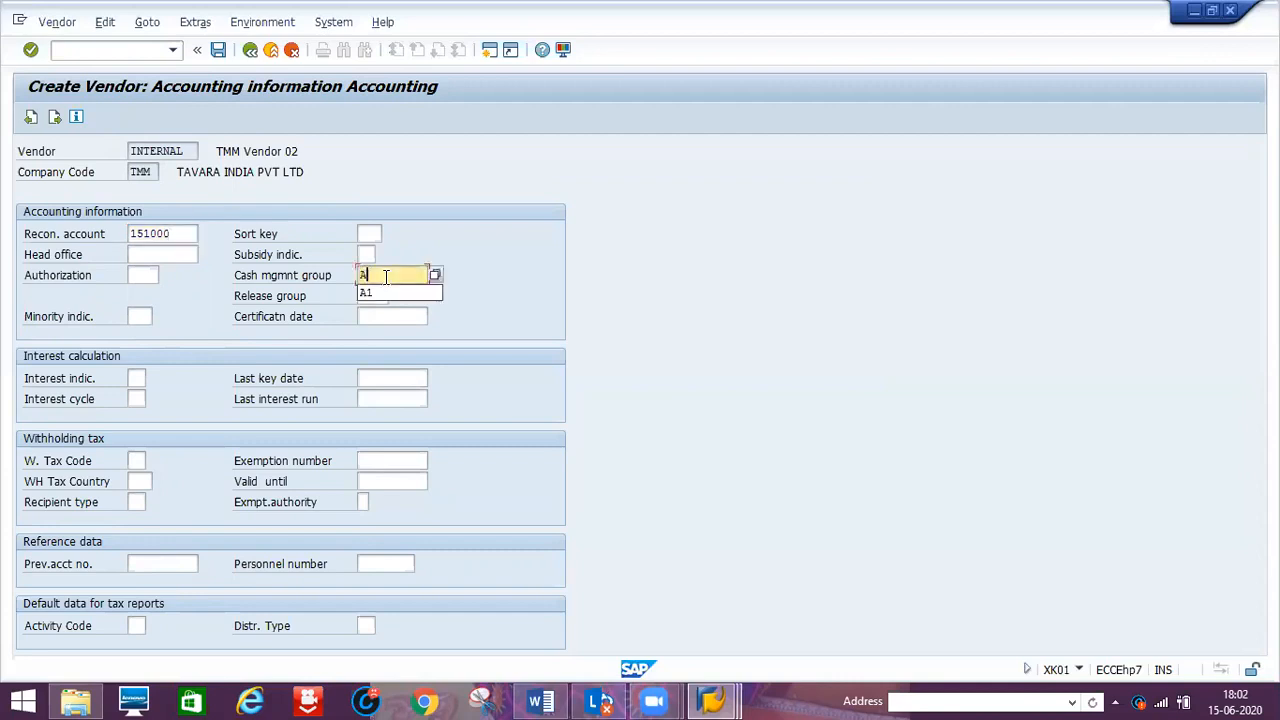
key("Return")
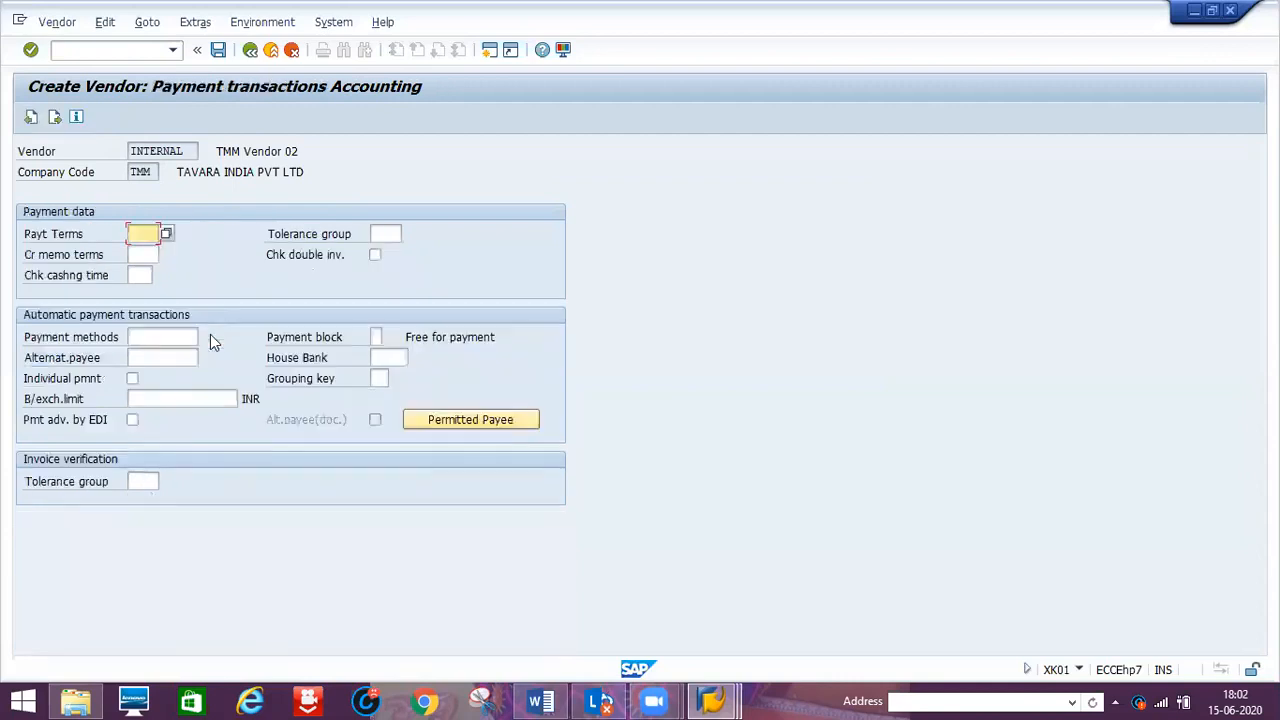
Set the accounting payment terms to 0001 and leave the correspondence data blank for TMM Vendor 02.
type("0001")
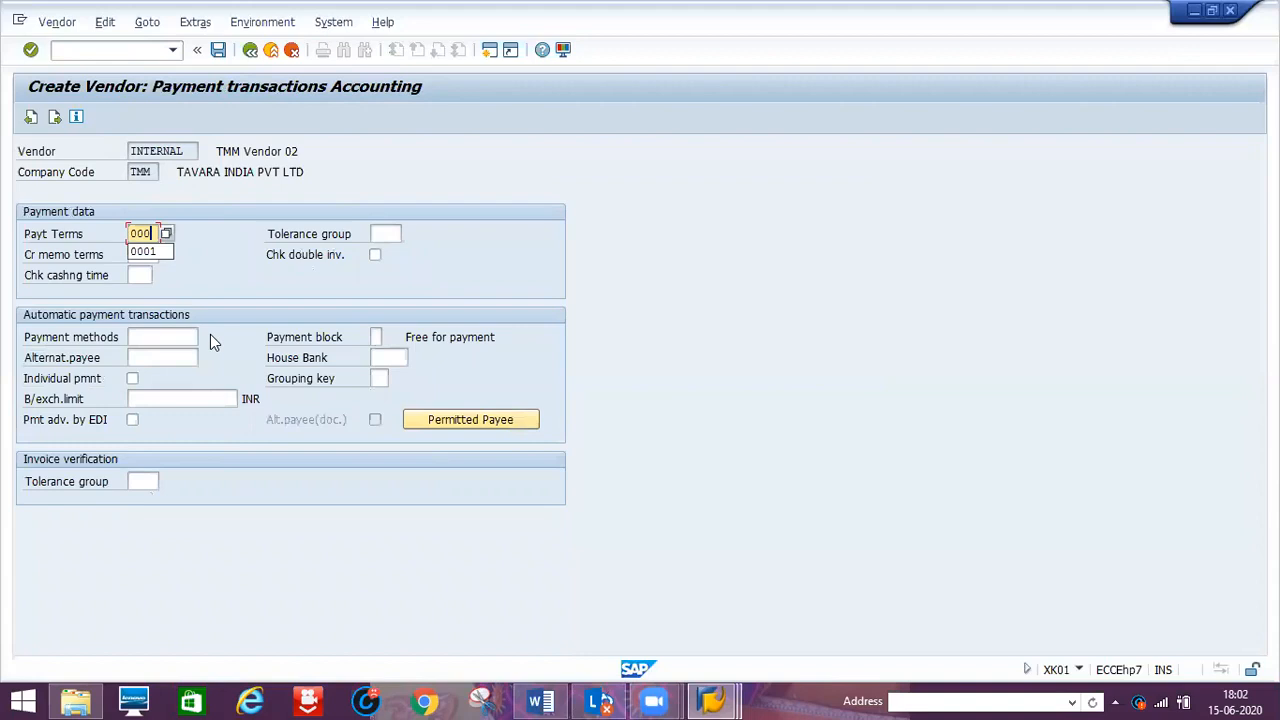
key("Return")
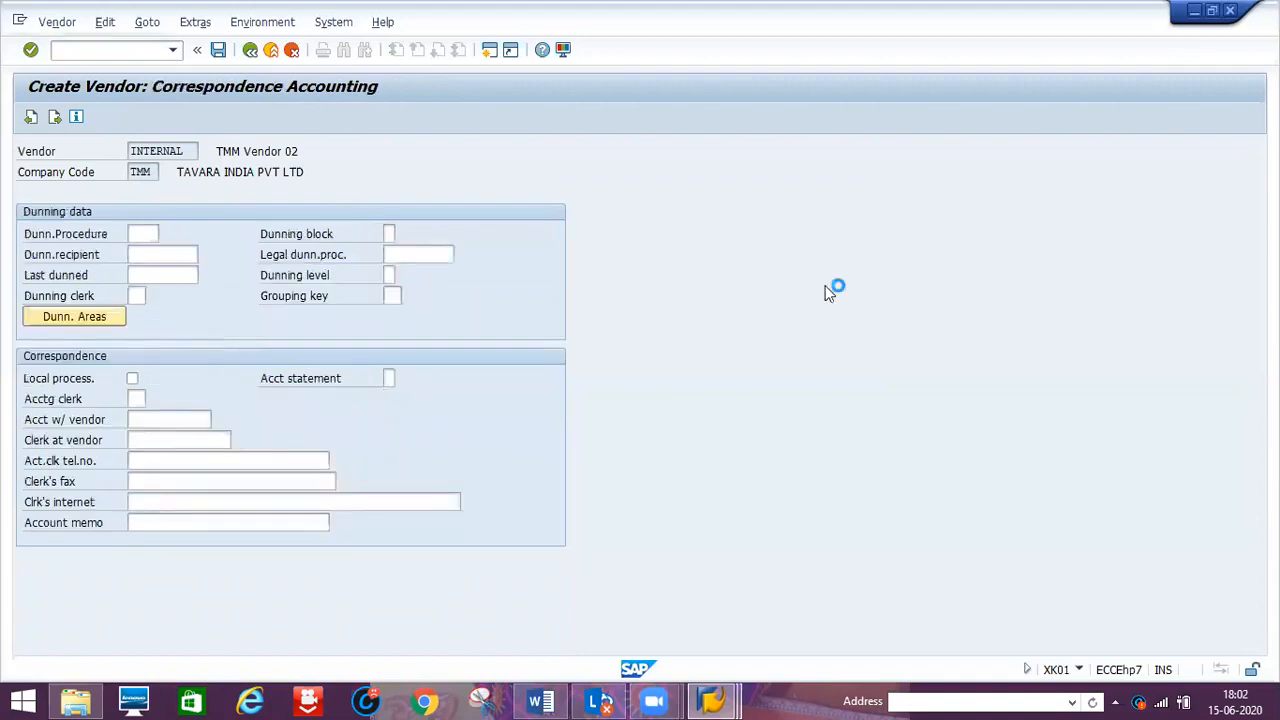
key("Return")
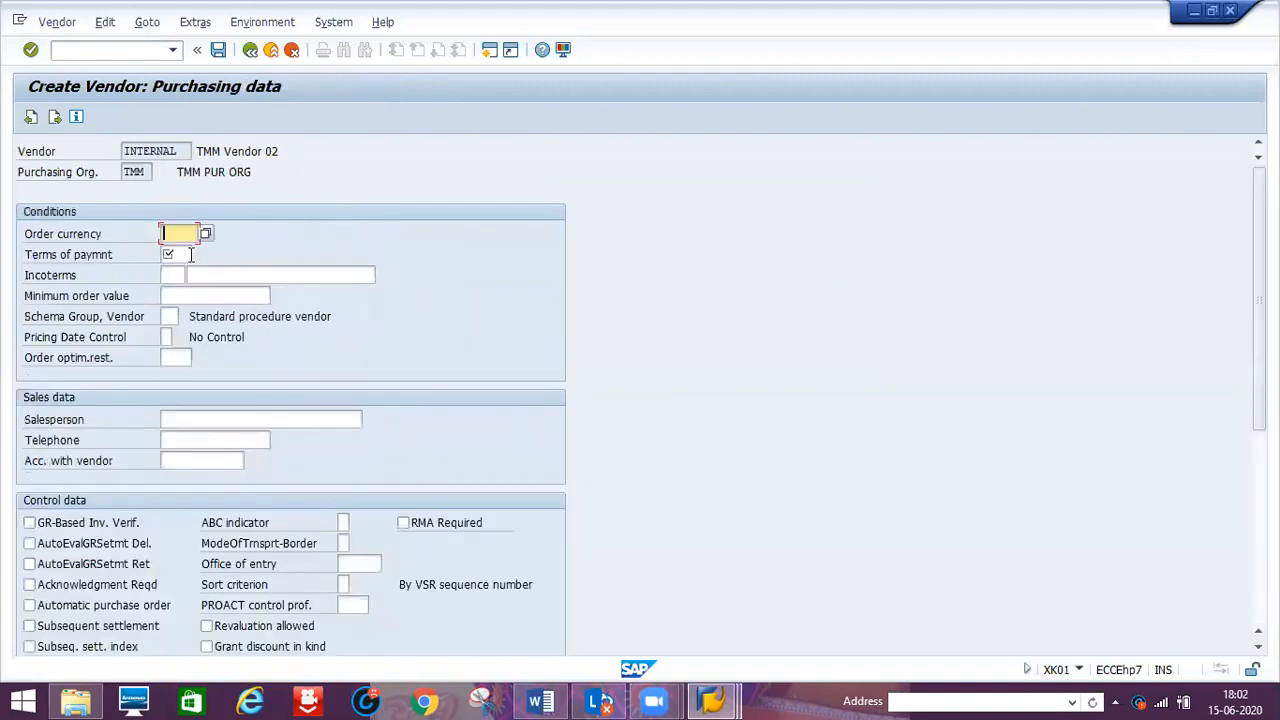
Enter order currency INR and terms of payment 0001 in the purchasing data, leave partner functions blank and save TMM Vendor 02.
type("I")
left_click(180, 252)
left_click(187, 256)
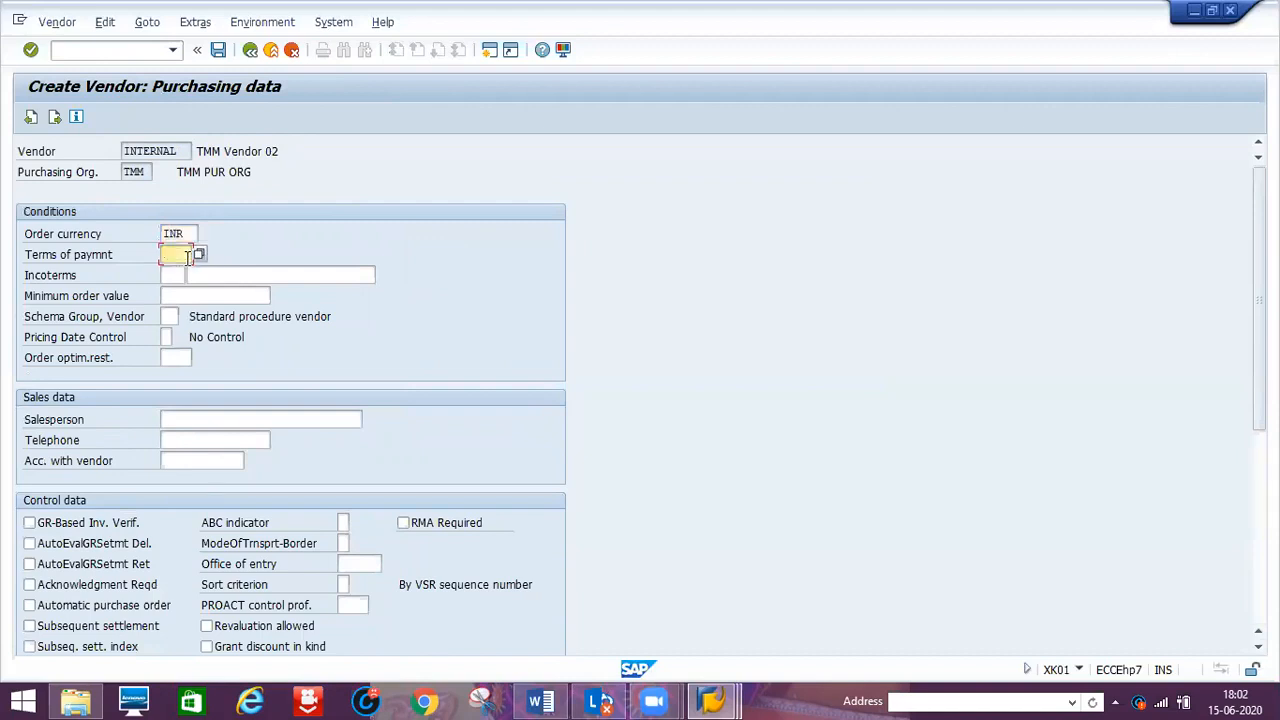
type("0001")
key("Return")
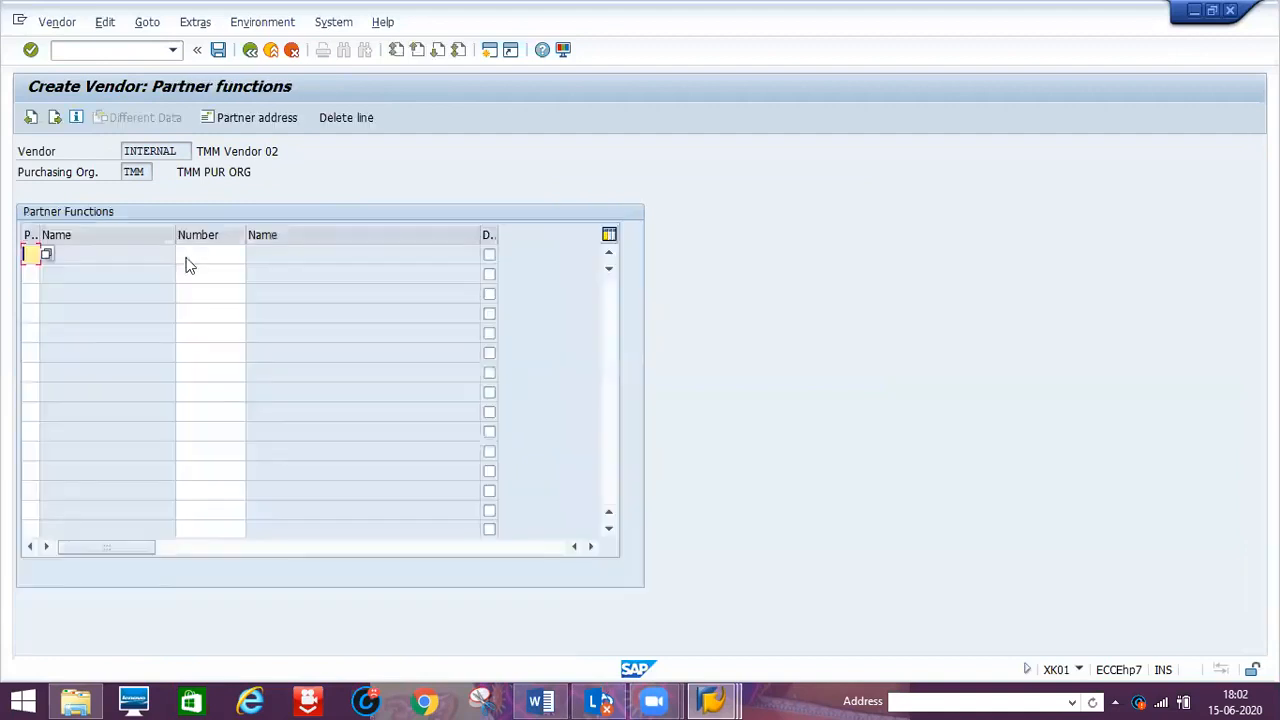
key("Return")
left_click(274, 386)
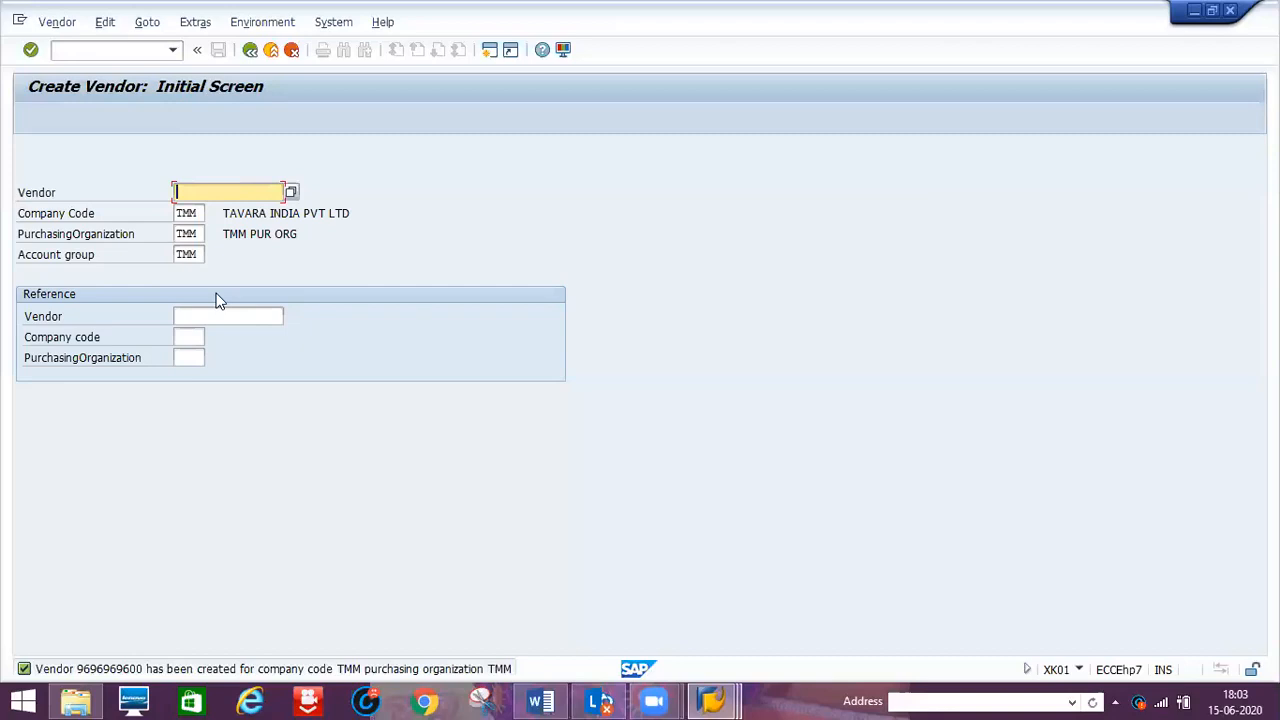
Start another vendor in account group TMM with title Company, name TMM Vendor 03 and search term tvs.
key("Return")
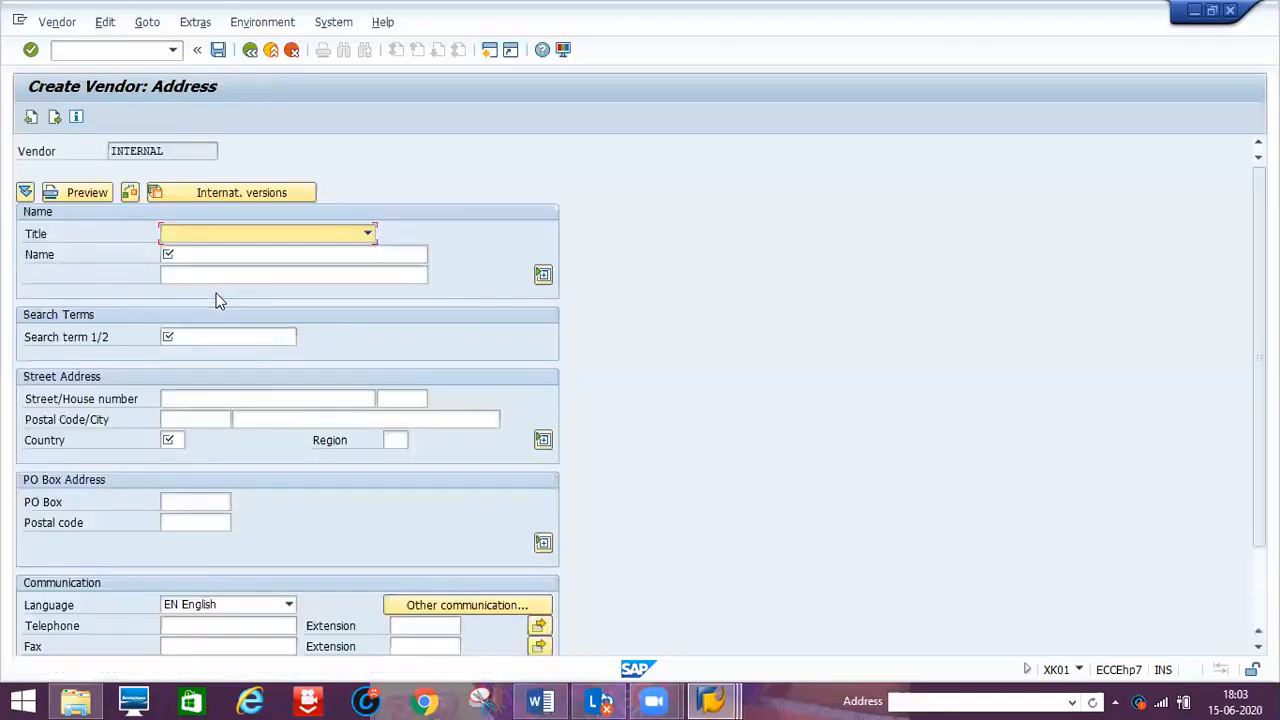
key("Down")
key("Tab")
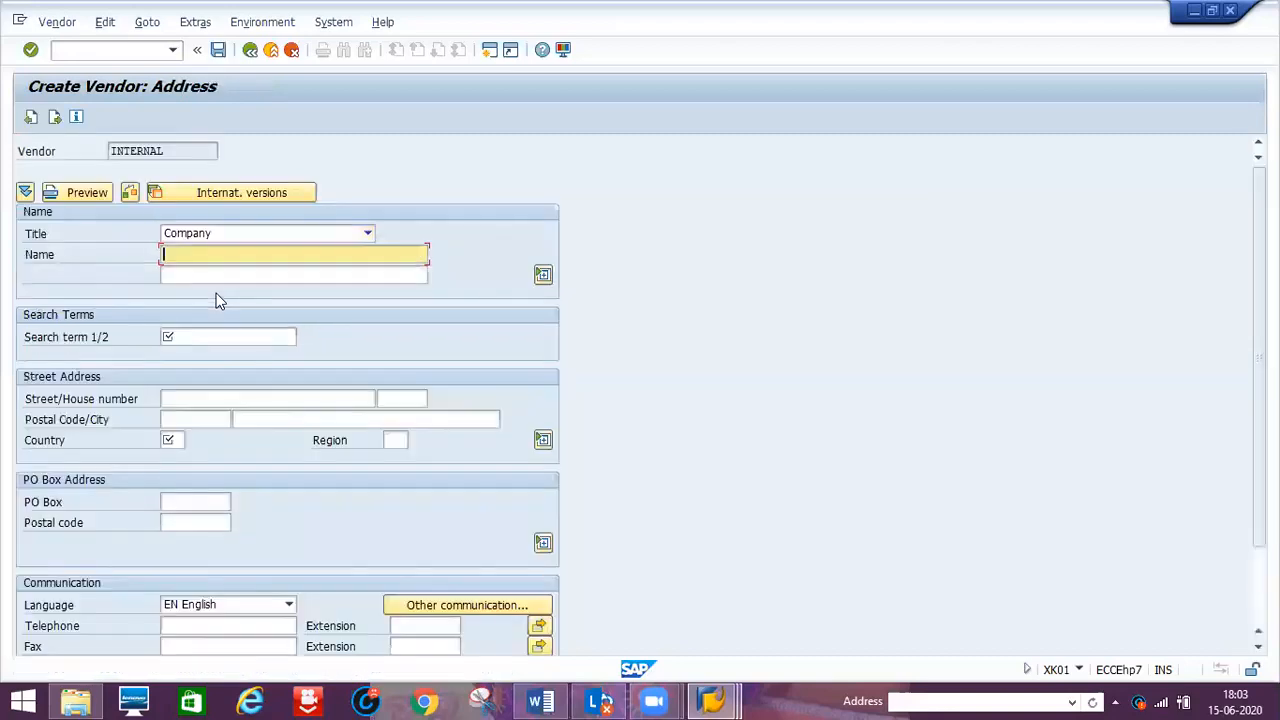
key("Down")
type("TMM Vendor 0")
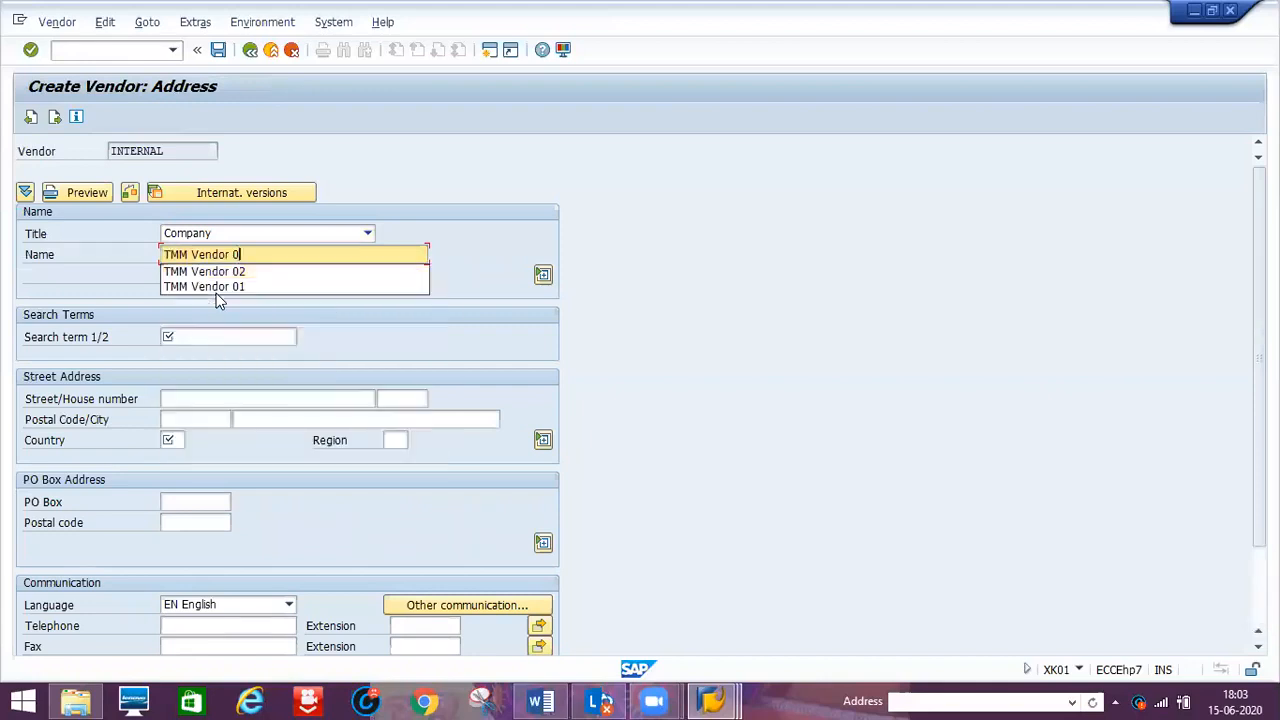
type("3")
key("Return")
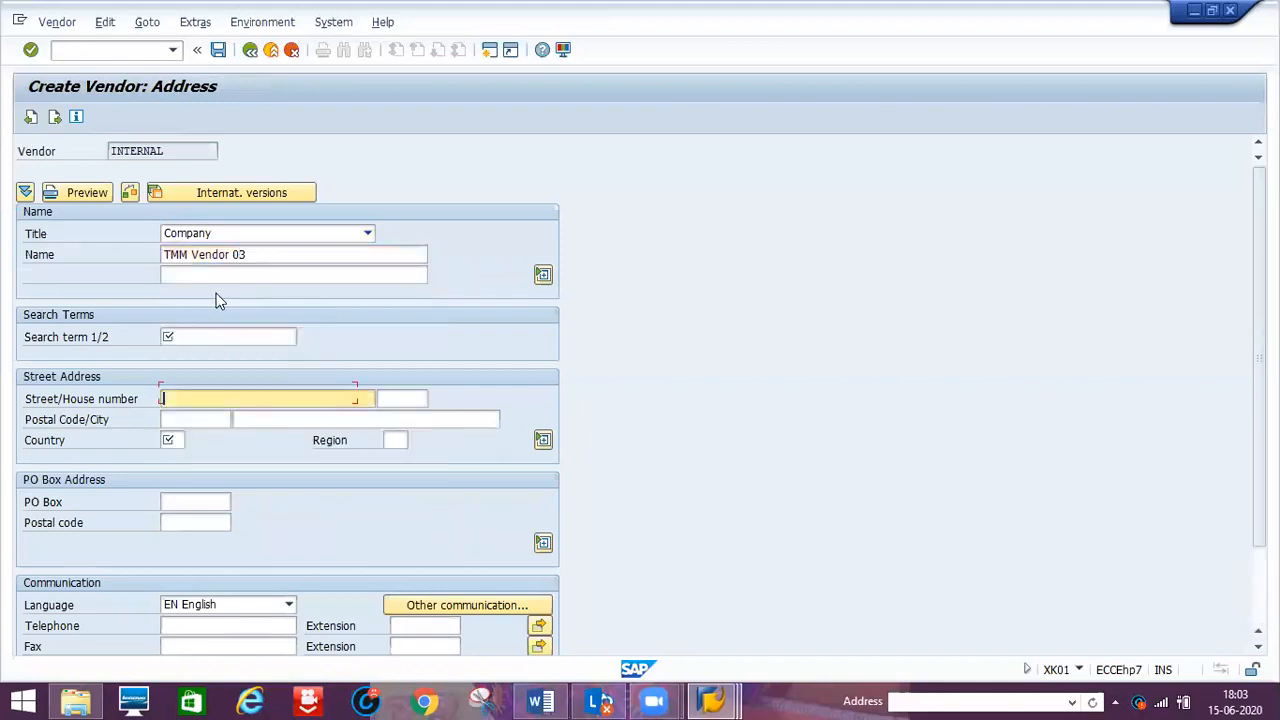
left_click(185, 336)
type("T")
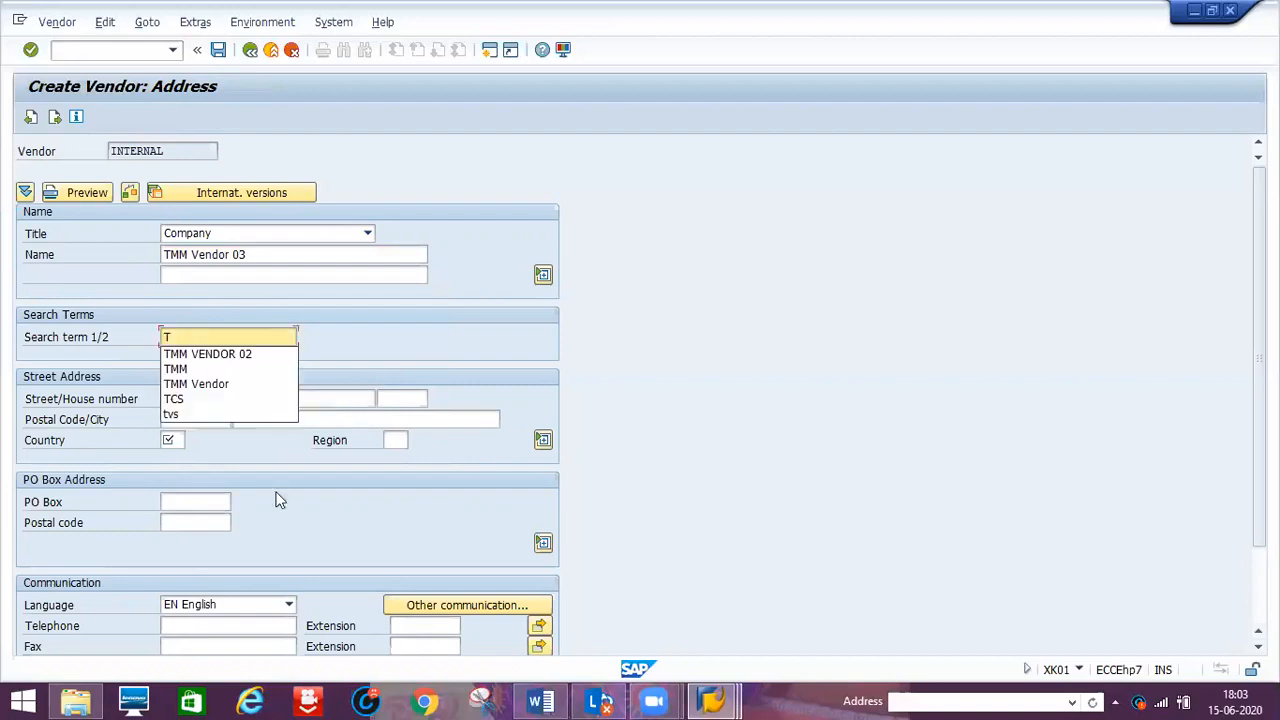
key("Up")
key("Tab")
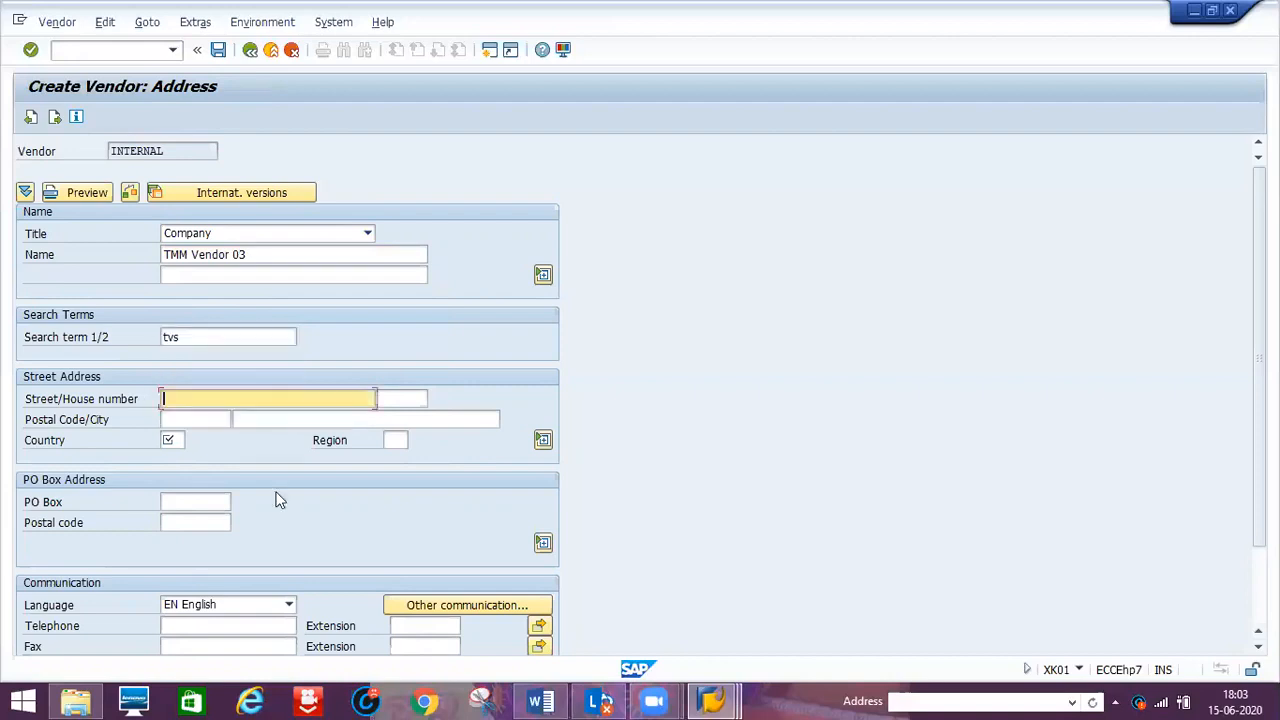
Set the new vendor's country to IN and advance to its accounting information, leaving the optional screens blank.
key("Tab")
key("Tab")
key("Tab")
key("Tab")
type("IN")
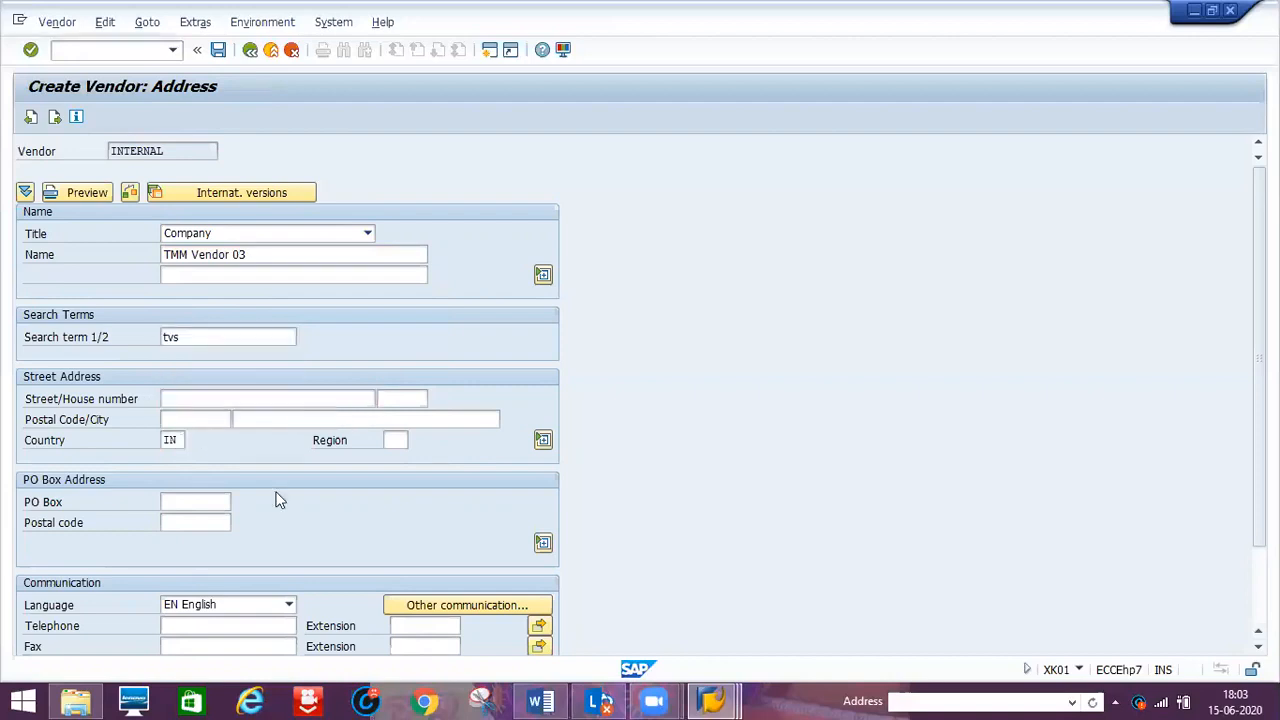
key("Return")
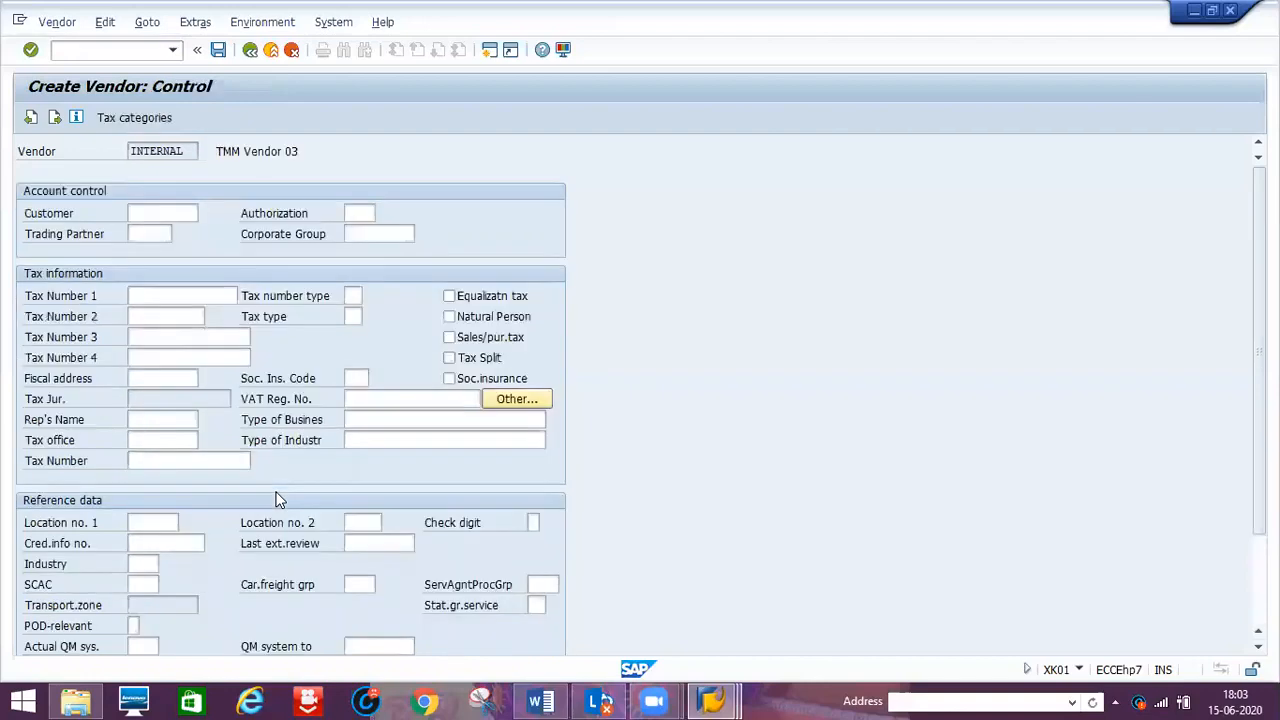
key("Return")
key("Return")
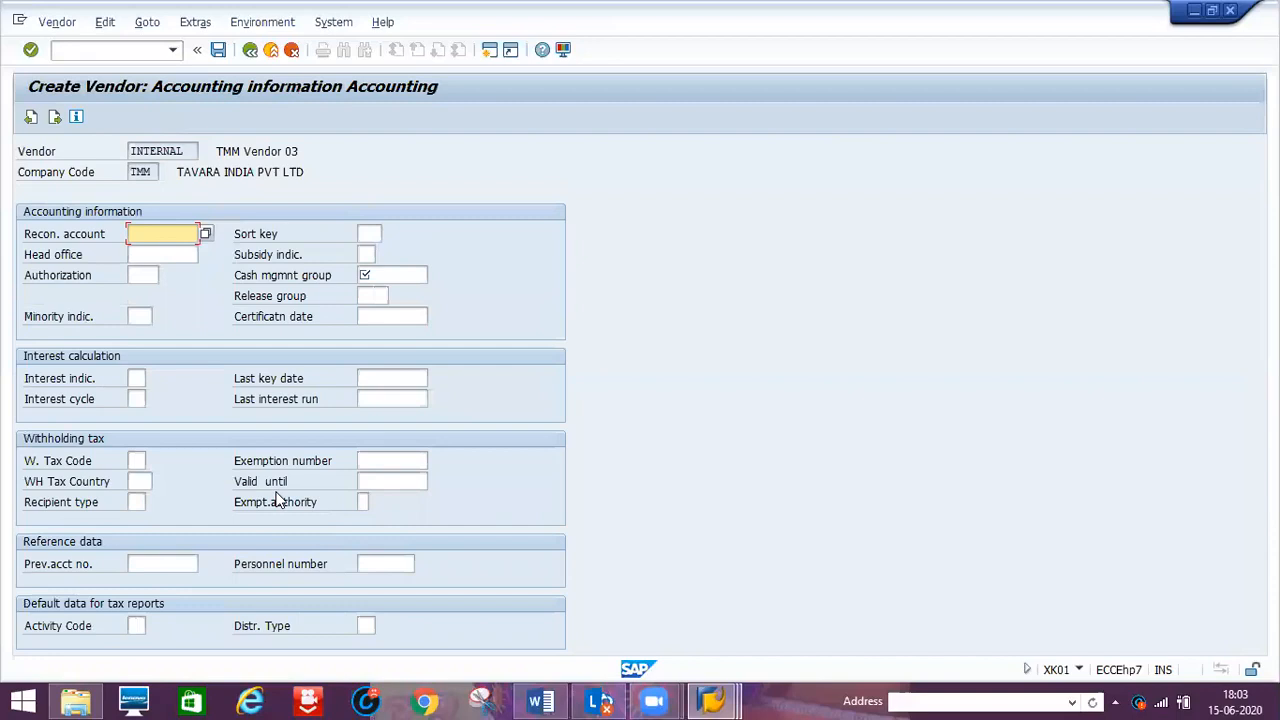
Enter reconciliation account 151000 and cash management group A1 for TMM Vendor 03.
type("151")
key("Tab")
key("Tab")
key("Tab")
key("Tab")
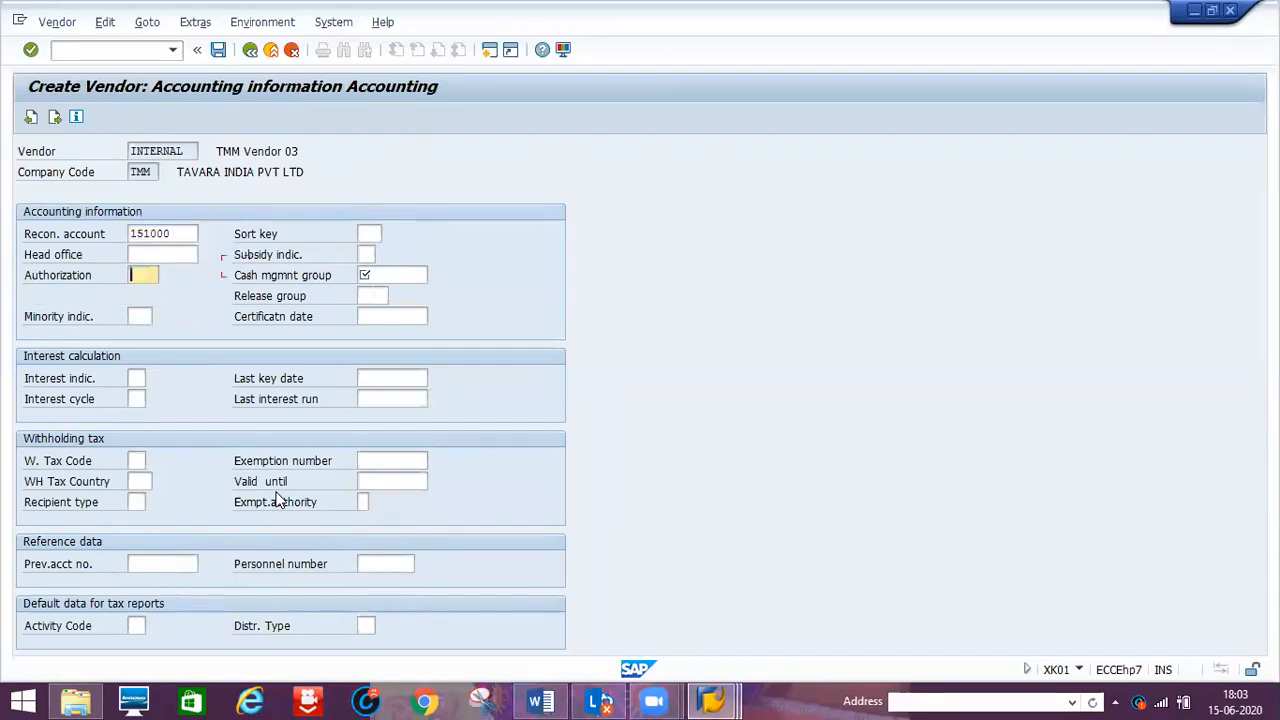
key("Tab")
type("A1")
key("Return")
Set the accounting payment terms of TMM Vendor 03 to 0001 and leave its correspondence data blank.
type("0001")
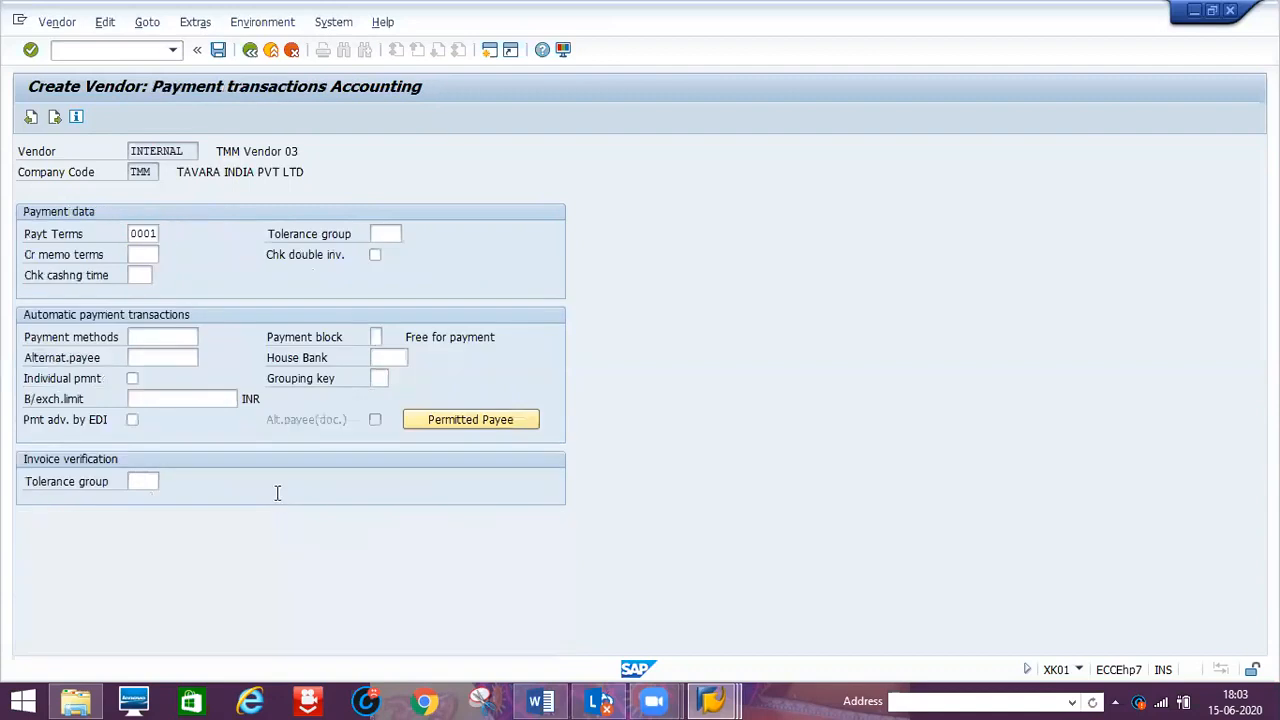
key("Return")
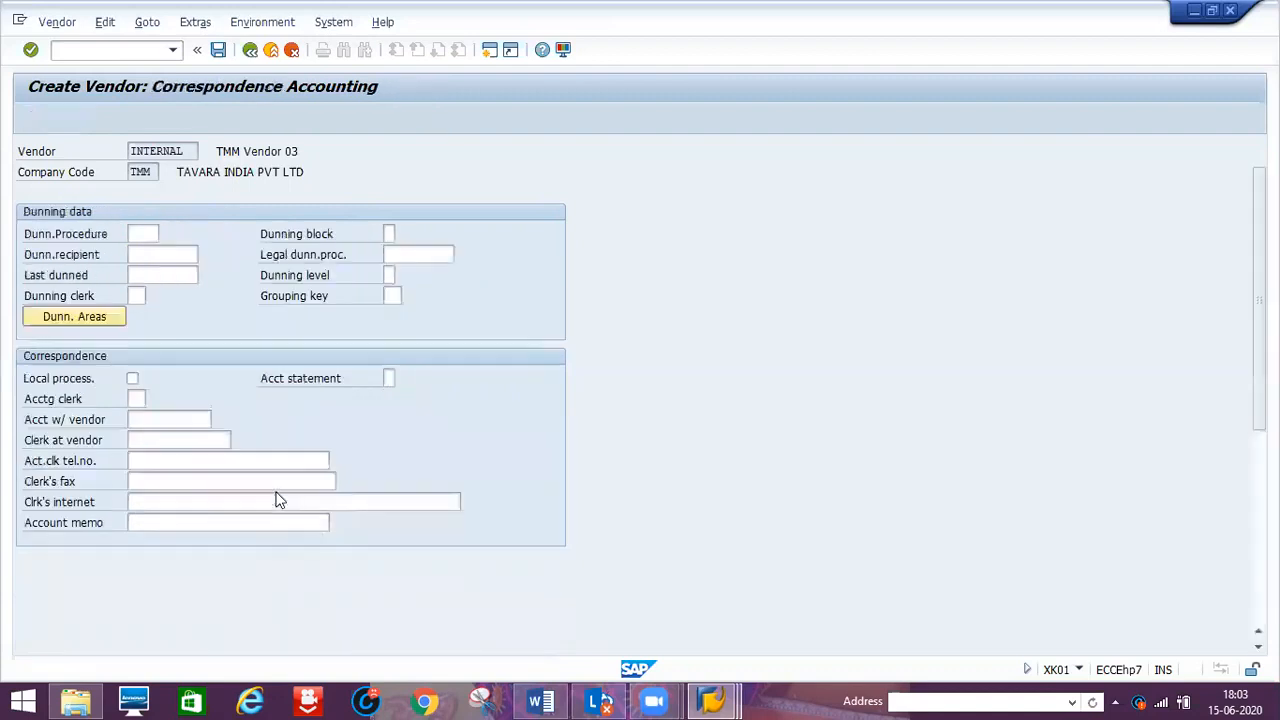
key("Return")
Enter order currency INR and terms of payment 0001 in the purchasing data and save TMM Vendor 03.
type("INR")
key("Tab")
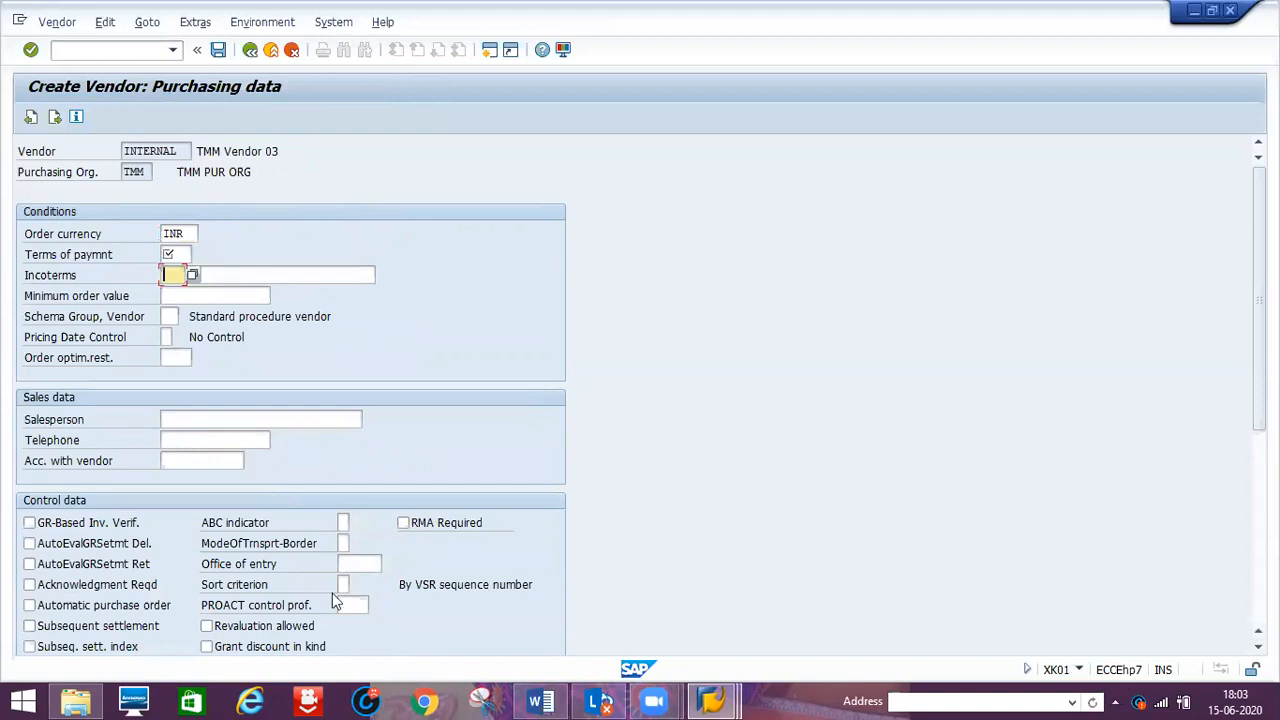
left_click(179, 250)
type("0001")
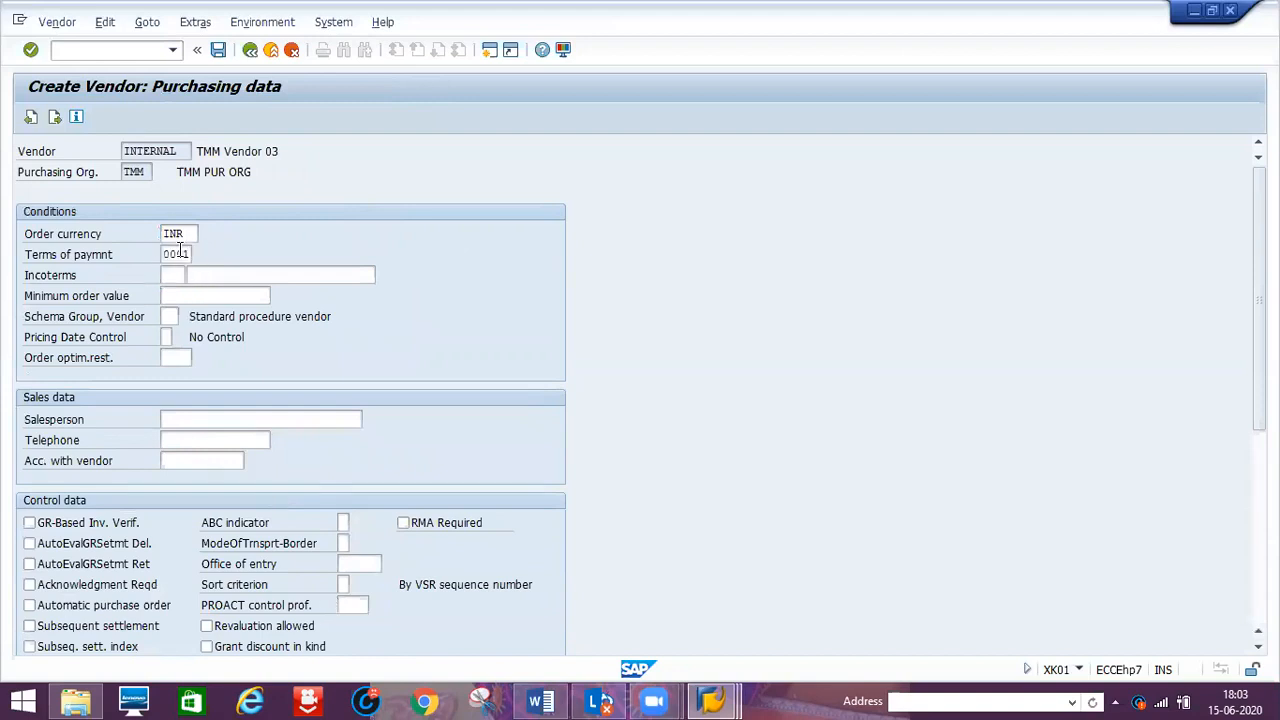
key("Return")
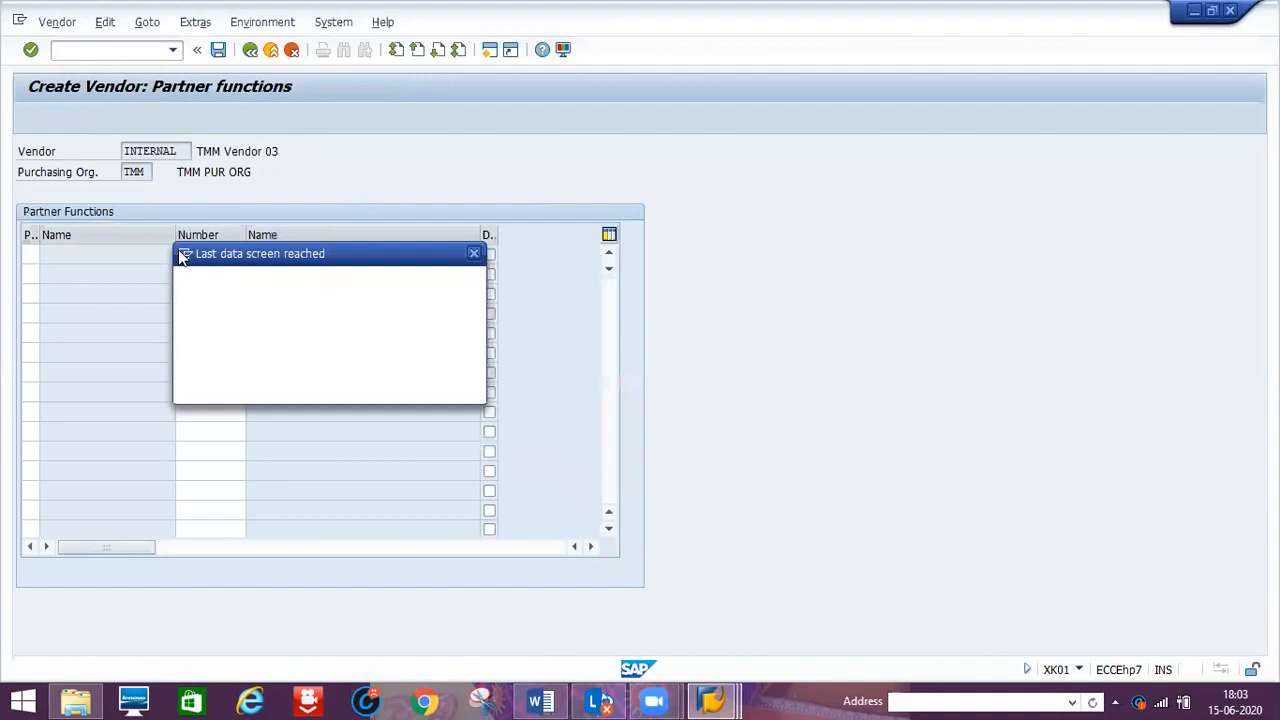
left_click(240, 390)
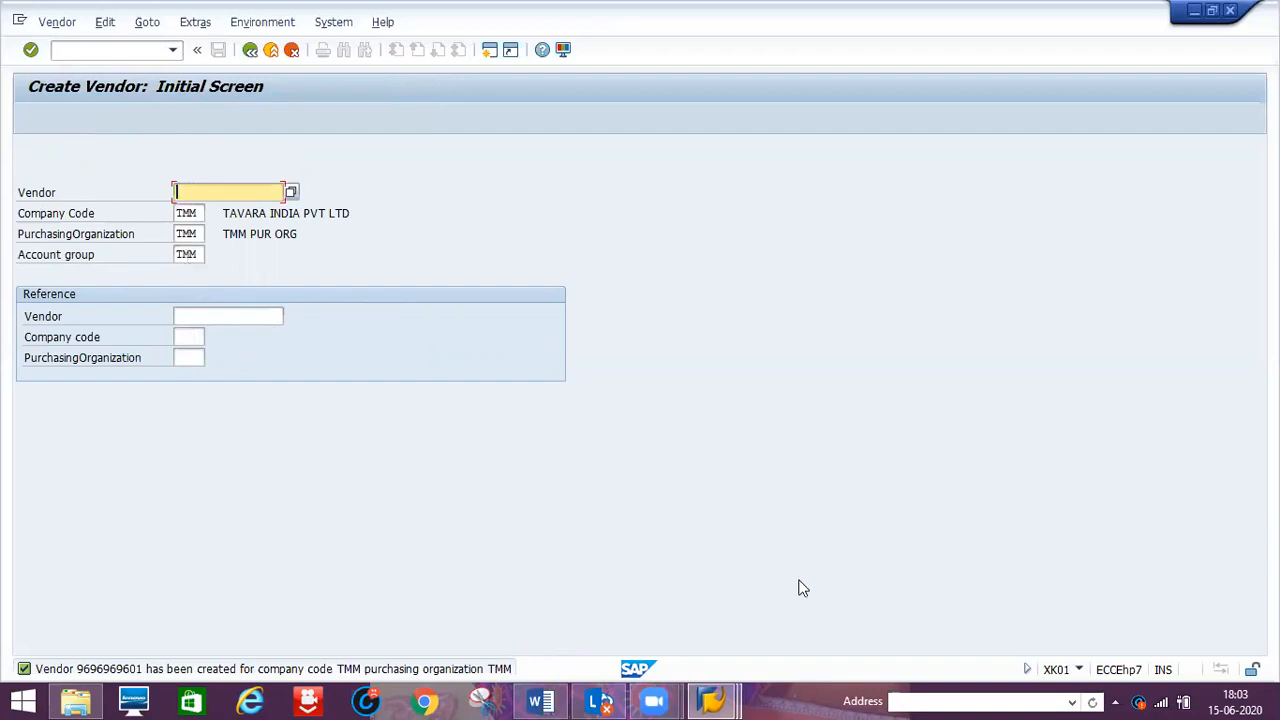
Compare the new vendor's number with the T4 interval in the OBAS session, returning to vendor creation when finished.
mouse_move(712, 698)
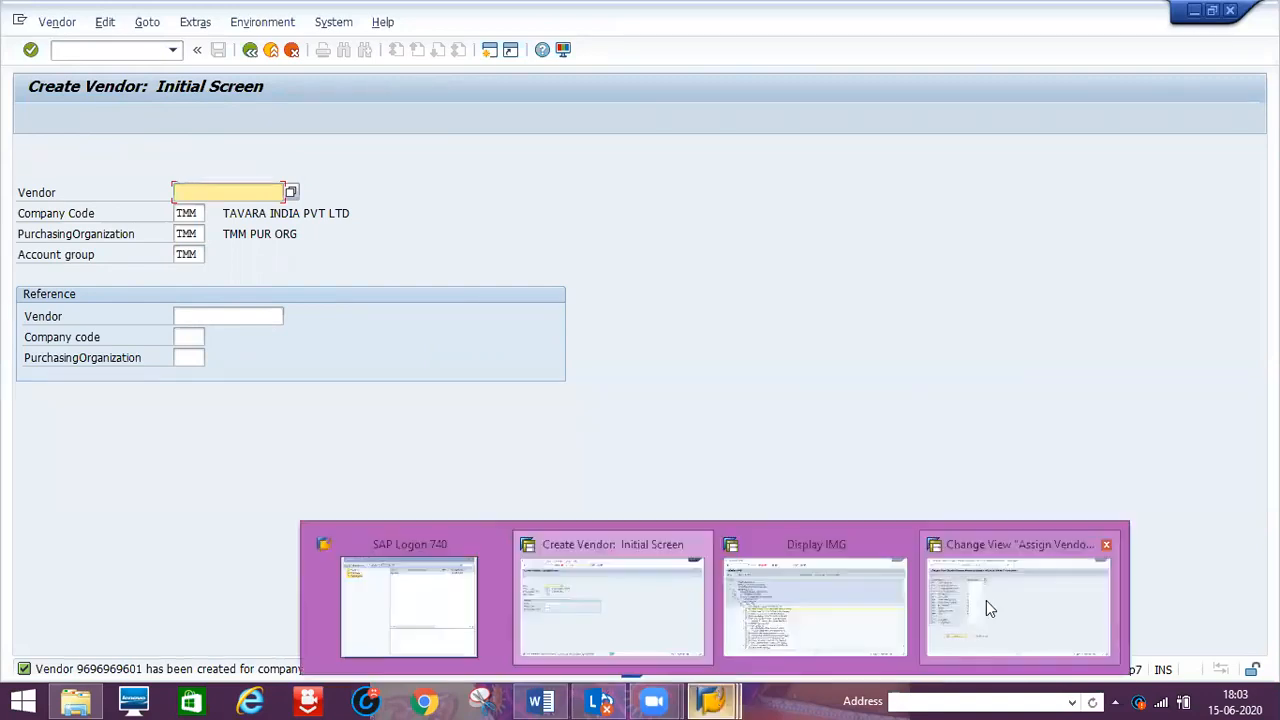
left_click(1018, 604)
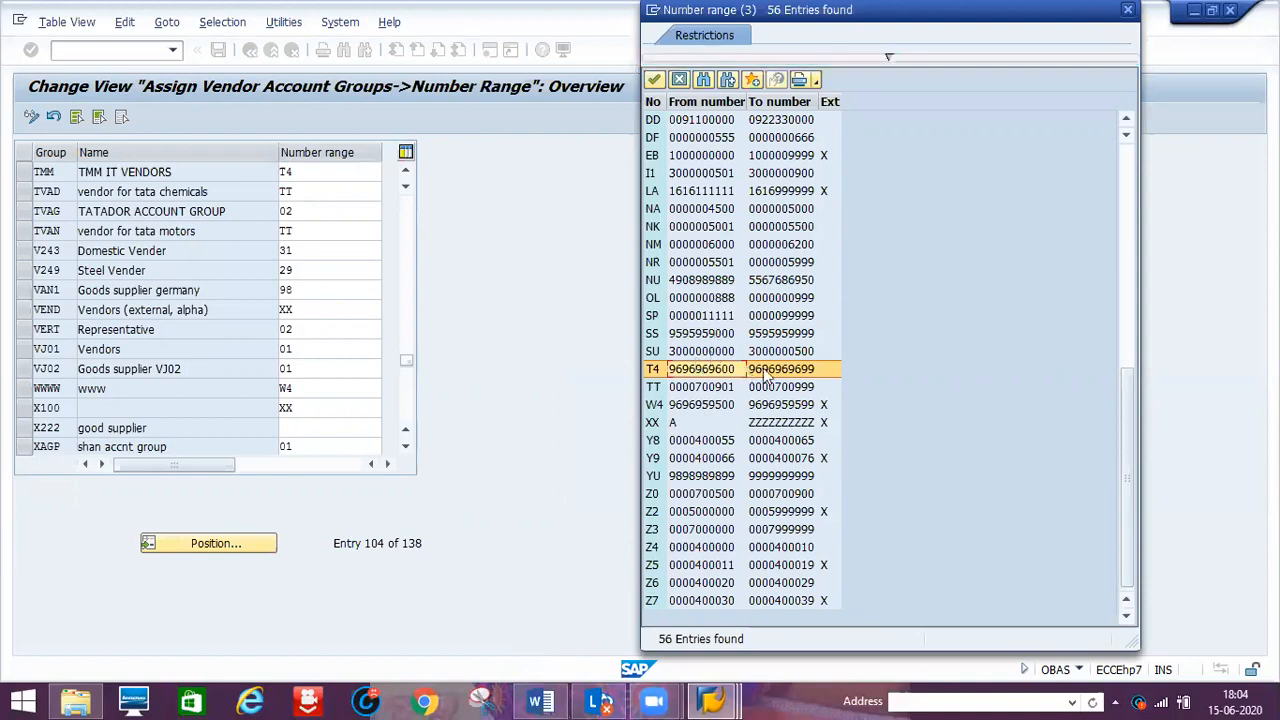
left_click(710, 388)
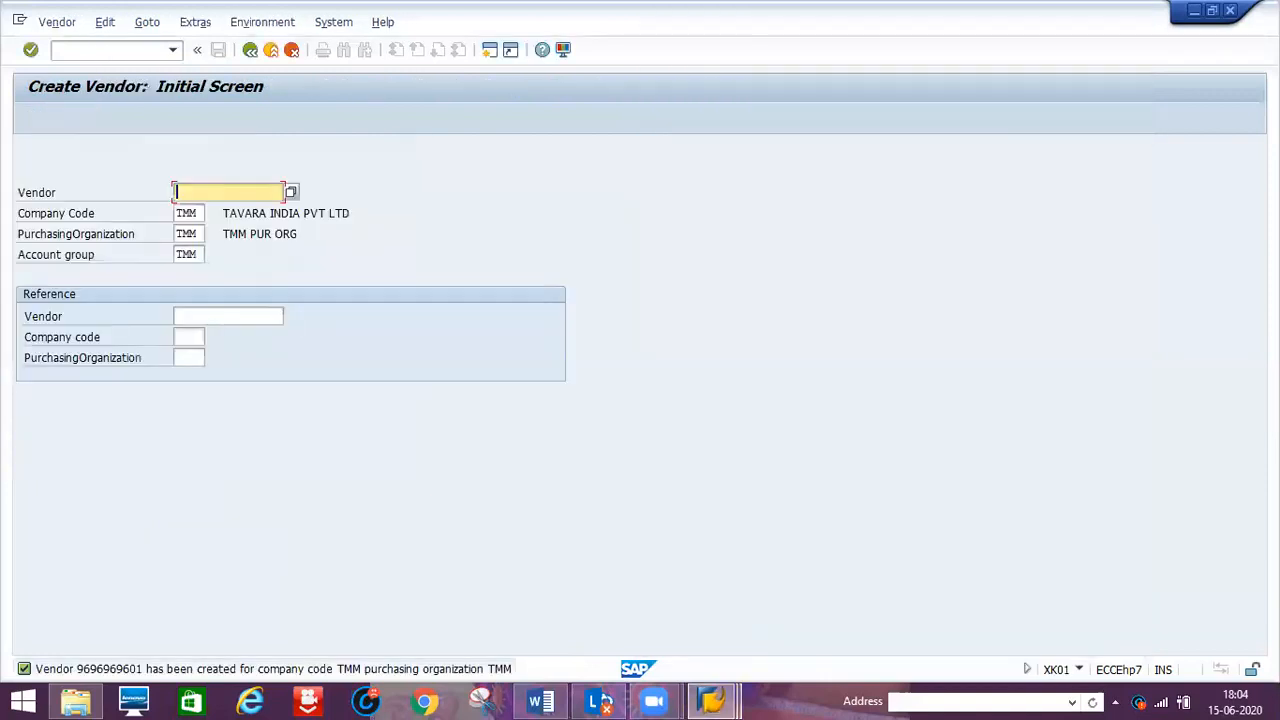
Switch the vendor creation session to the change vendor transaction with /NXK02.
left_click(92, 51)
type("/")
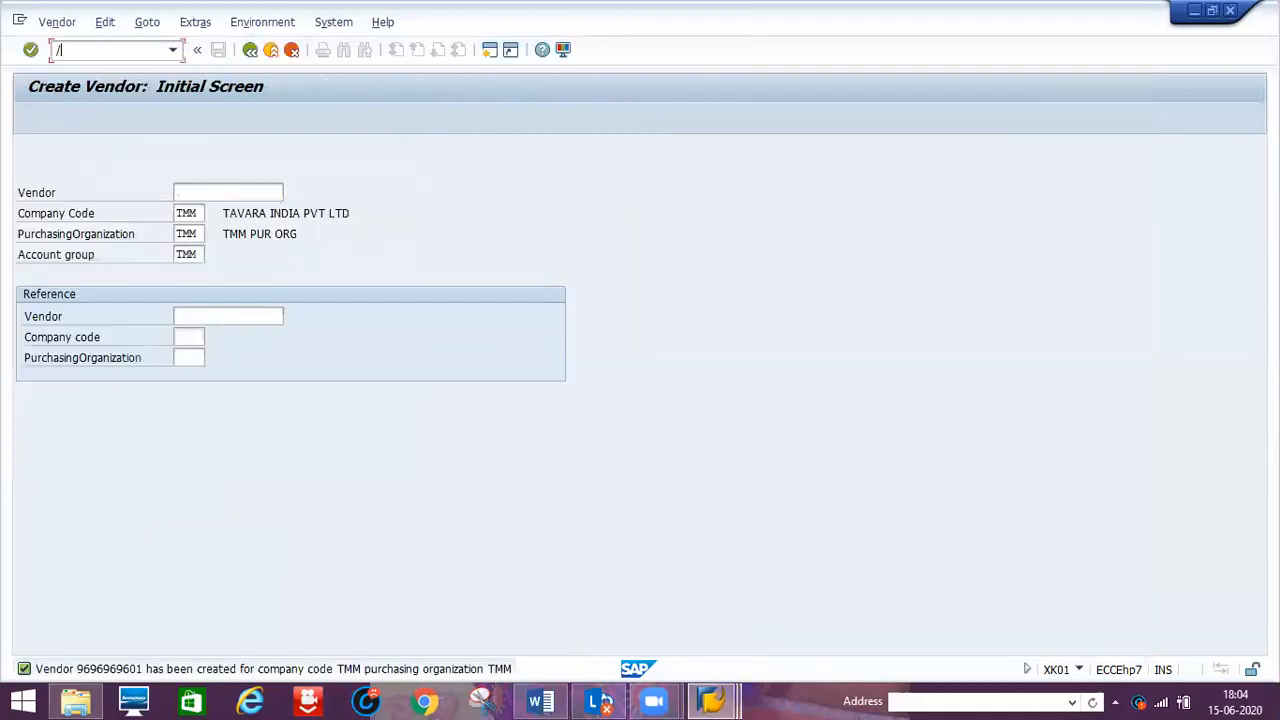
type("NXK02")
key("Return")
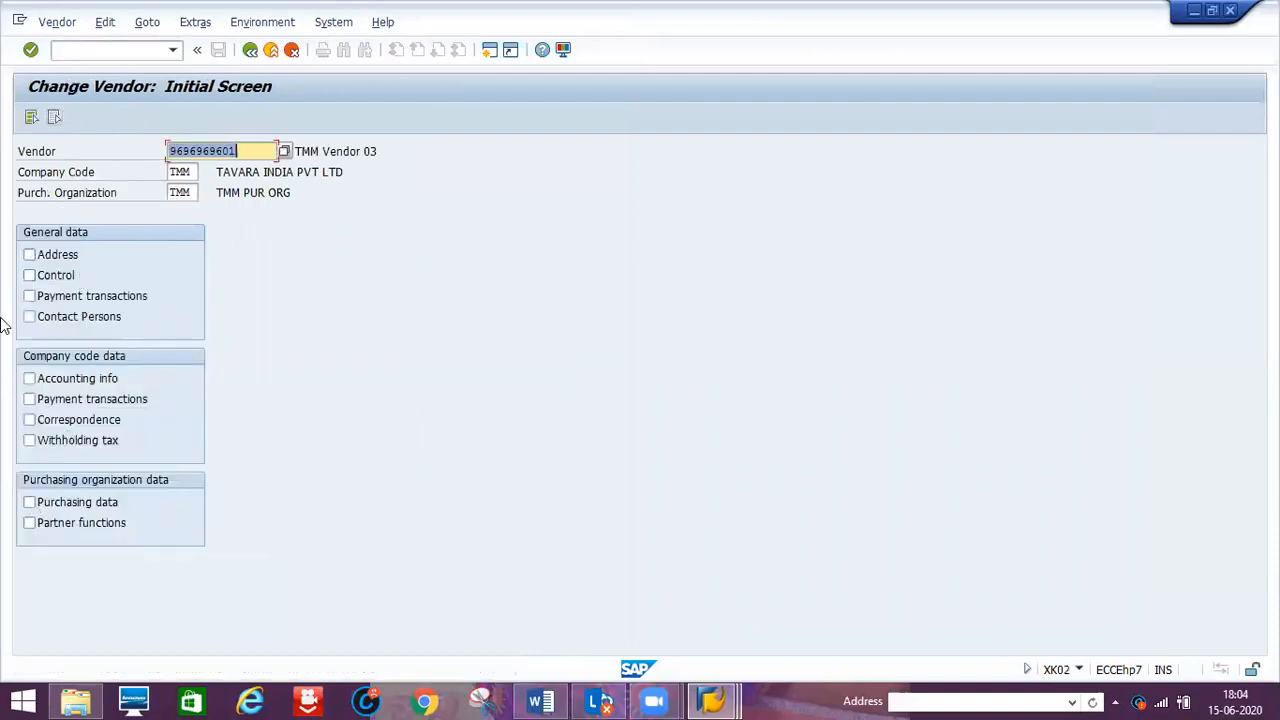
View only the Purchasing data of TMM Vendor 03 in XK02 and return to the initial screen.
left_click(30, 256)
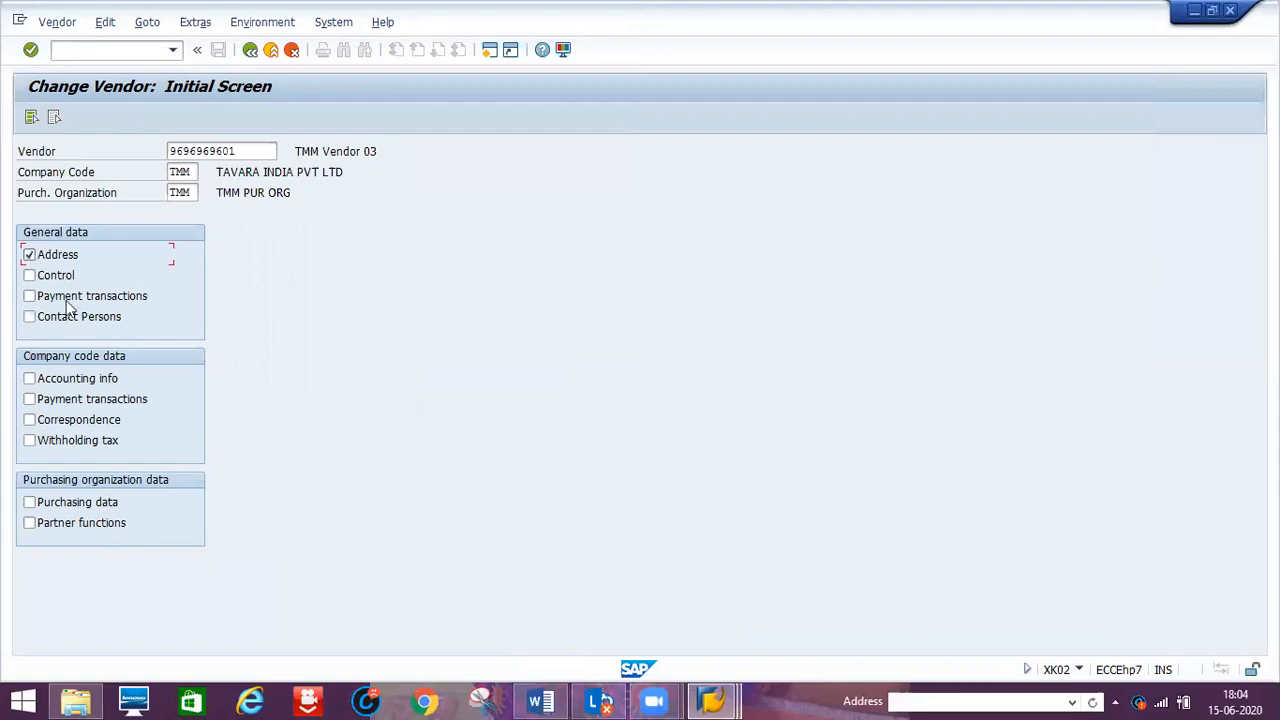
left_click(29, 256)
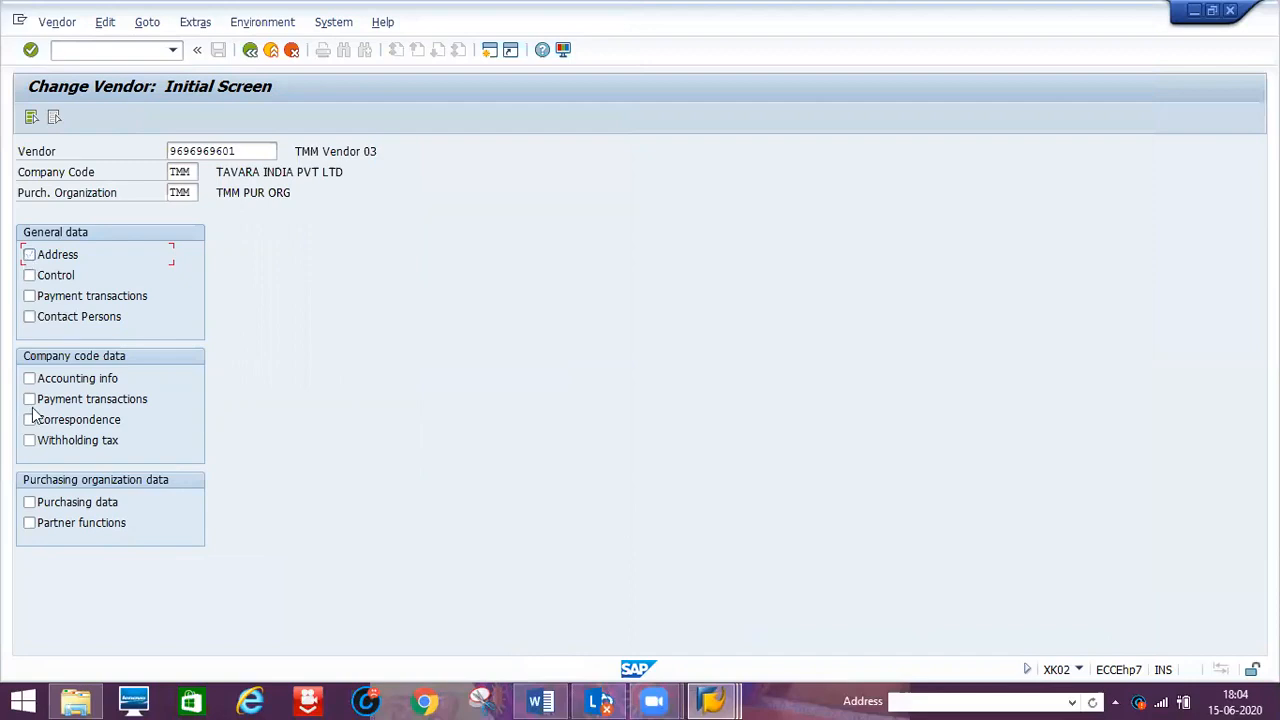
left_click(29, 503)
left_click(29, 504)
key("Return")
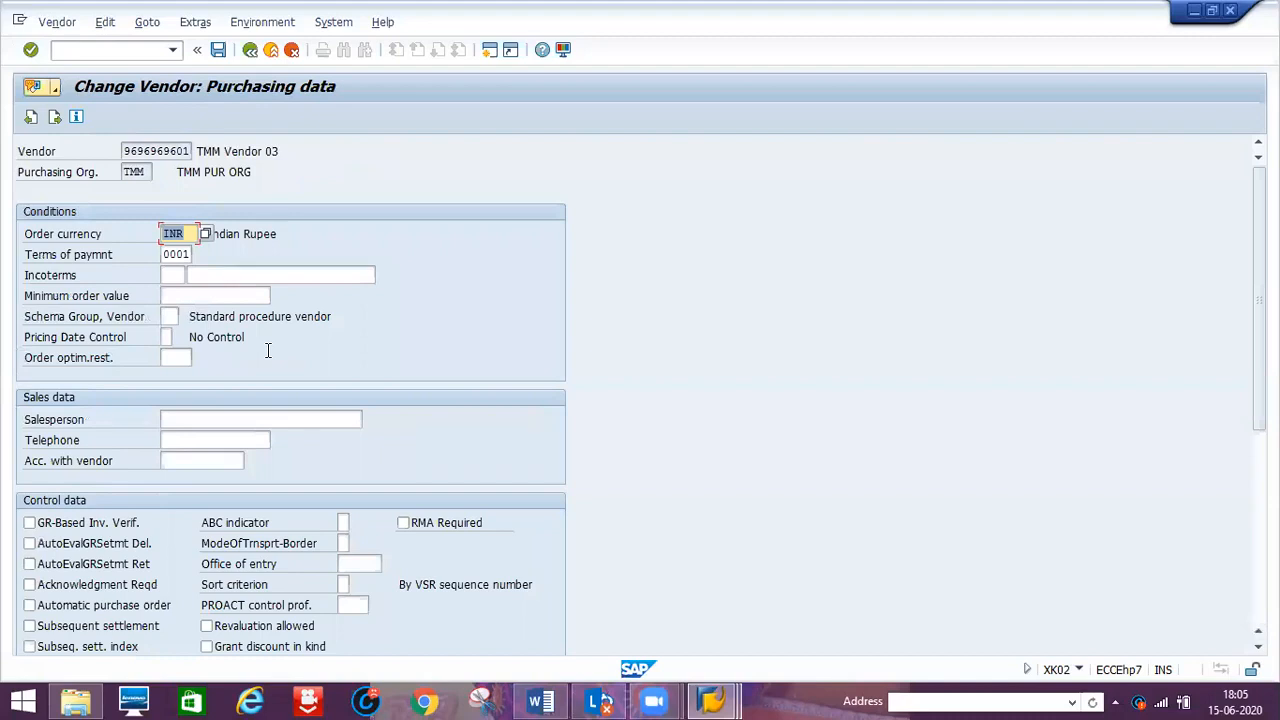
left_click(251, 50)
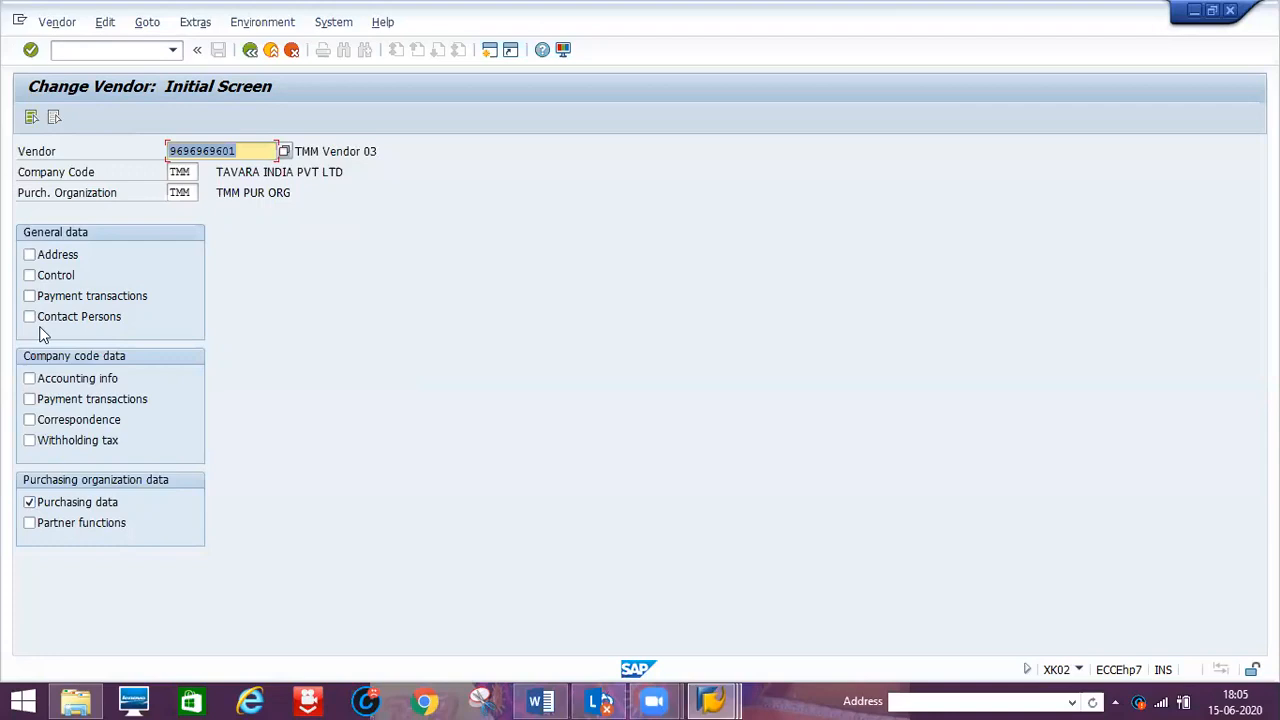
left_click(31, 270)
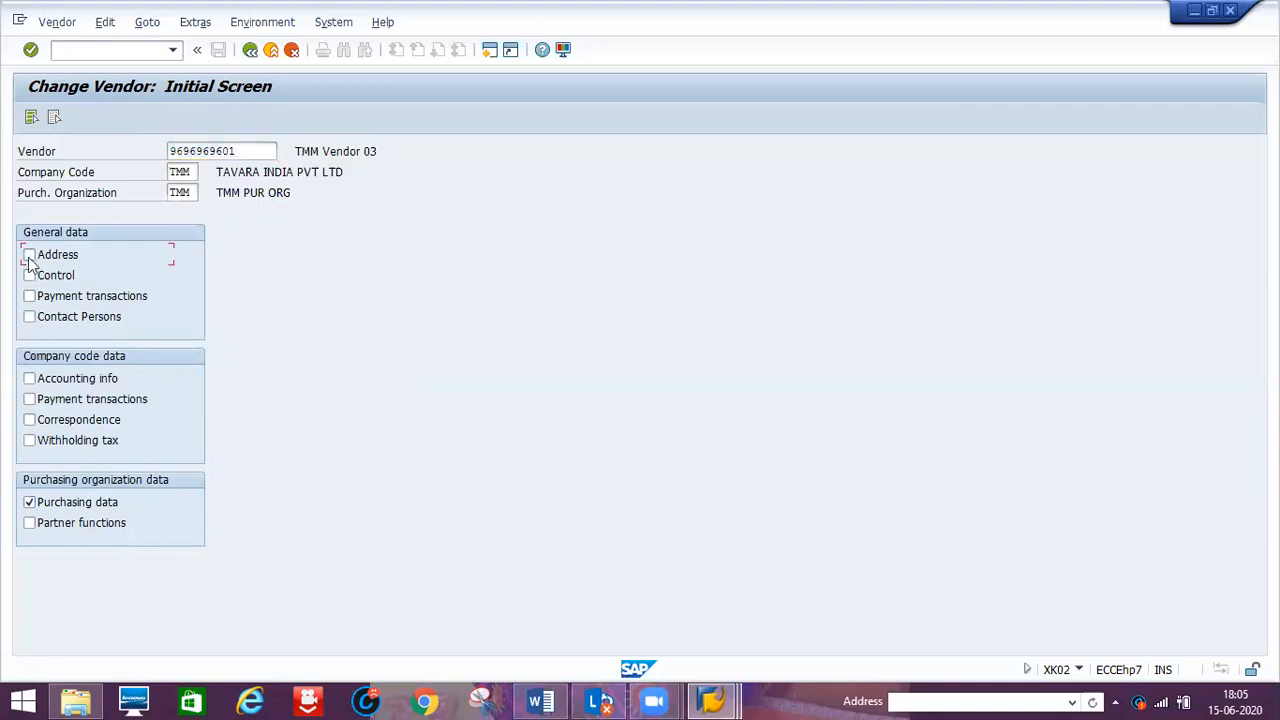
left_click(30, 296)
left_click(29, 276)
left_click(29, 277)
left_click(29, 297)
left_click(29, 254)
left_click(29, 502)
Switch to XK03, display the Address and Purchasing data of TMM Vendor 03, and return to the initial screen.
left_click(108, 50)
type("/NXK0")
key("Return")
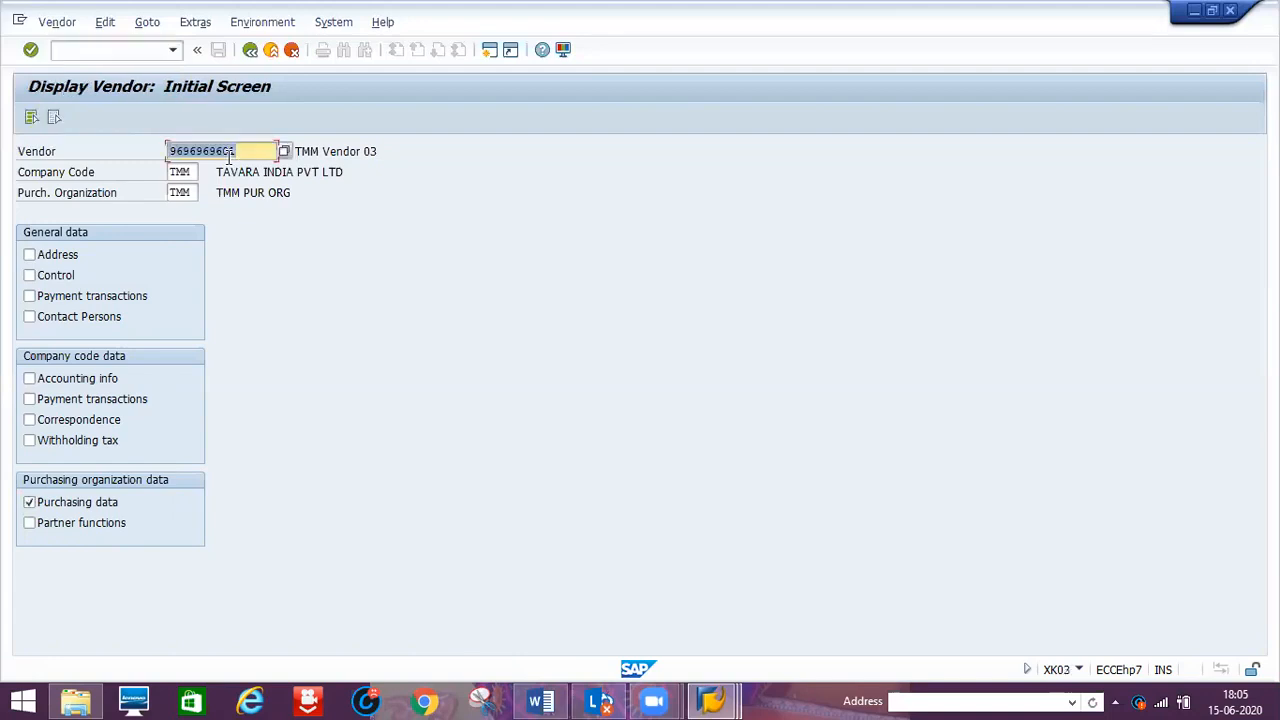
left_click(31, 256)
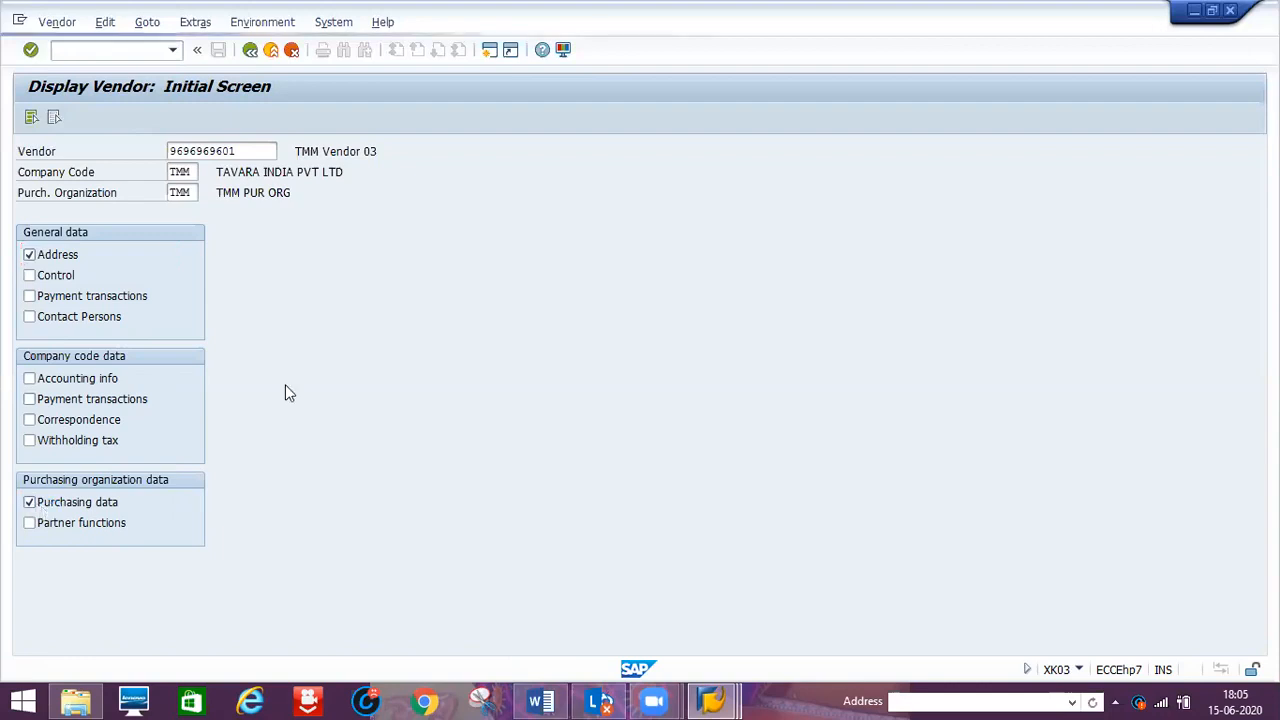
key("Return")
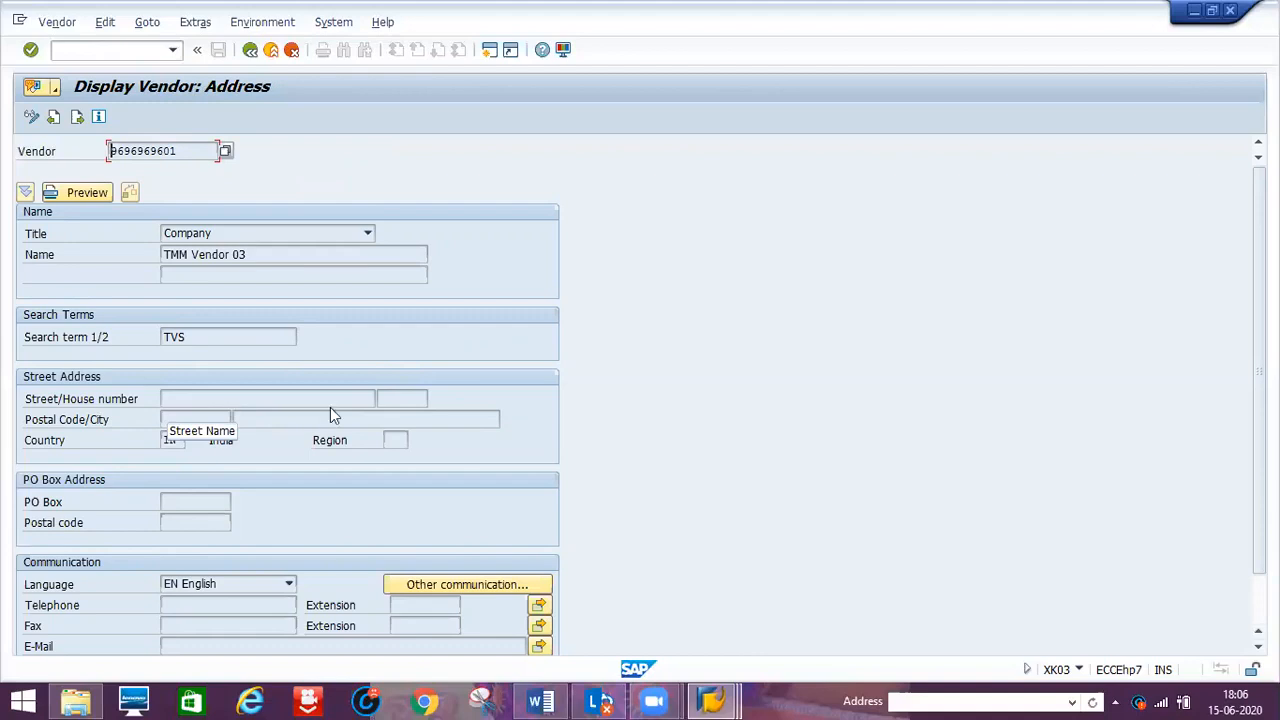
key("Return")
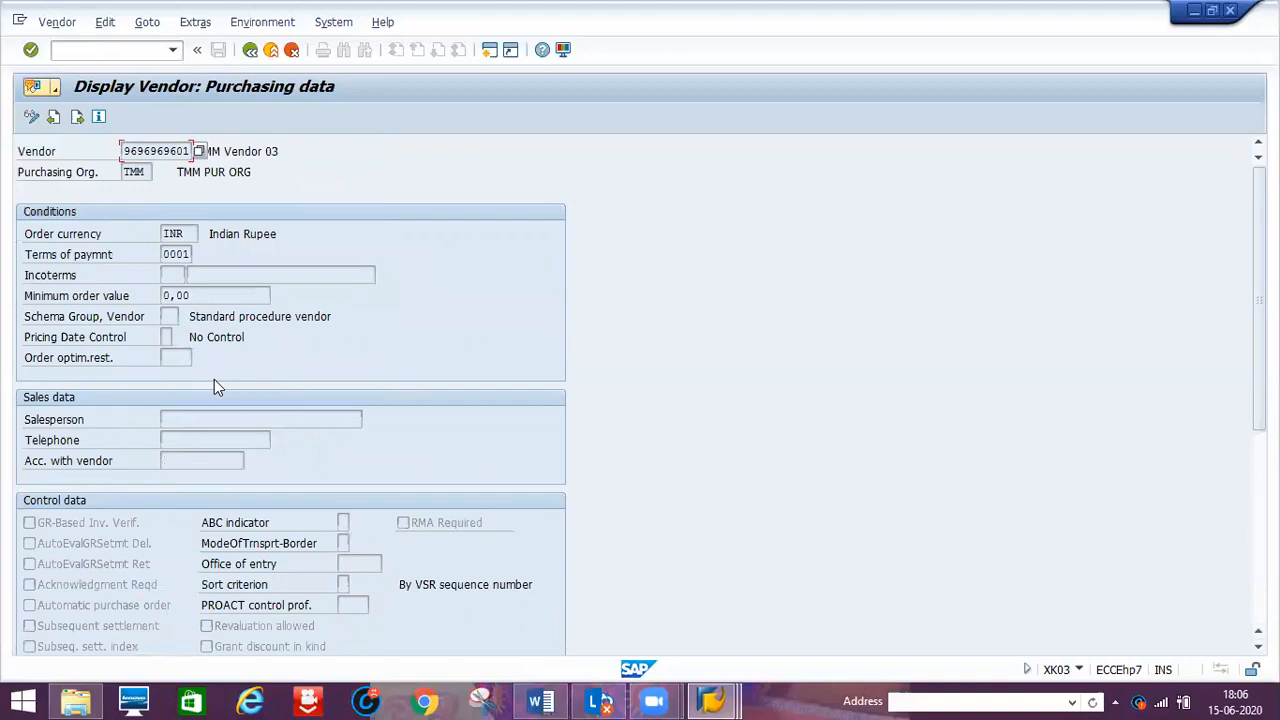
left_click(249, 54)
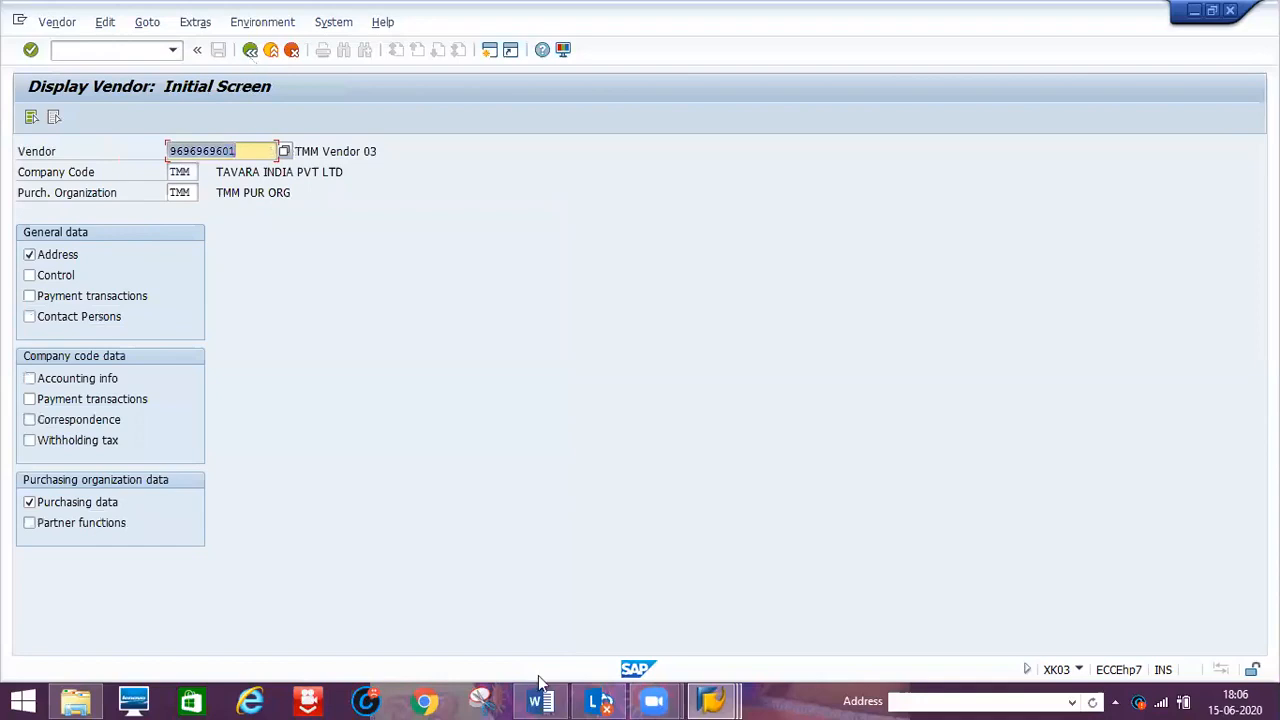
Switch to the Word notes and select the line "List of vendor under comp code: MKVZ".
key("alt+Tab")
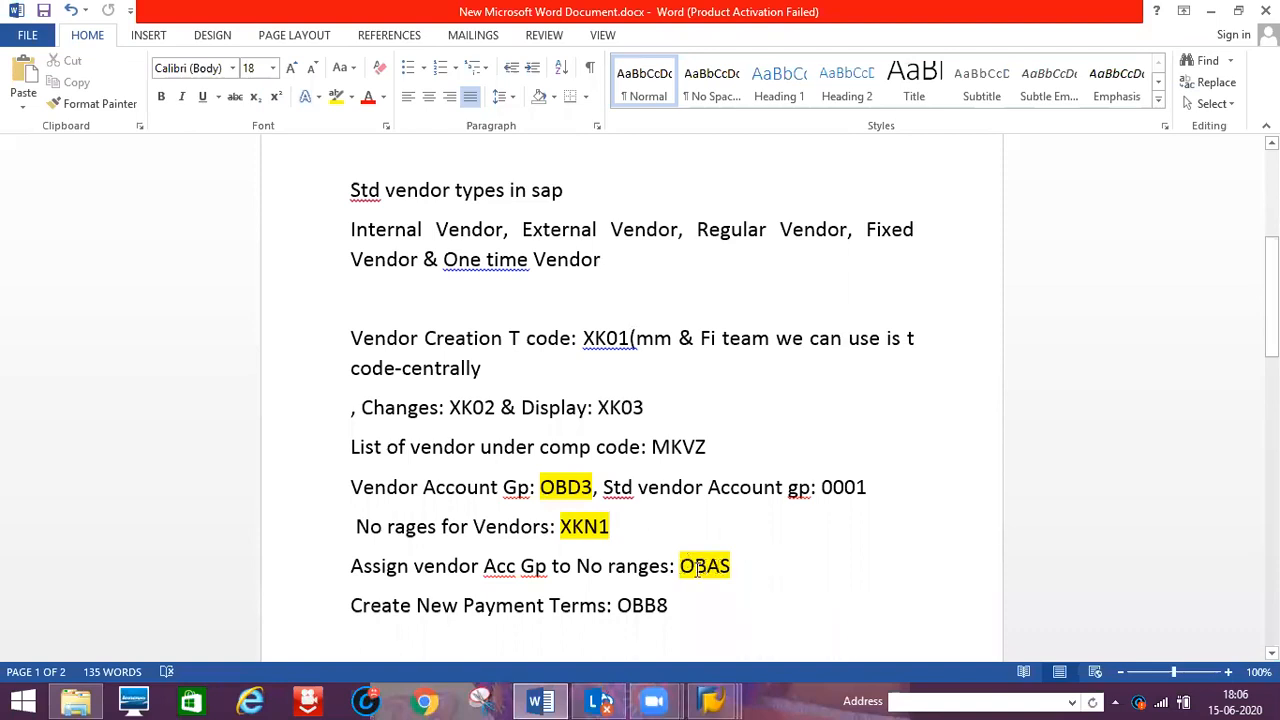
left_click(351, 447)
left_click(780, 440, "shift")
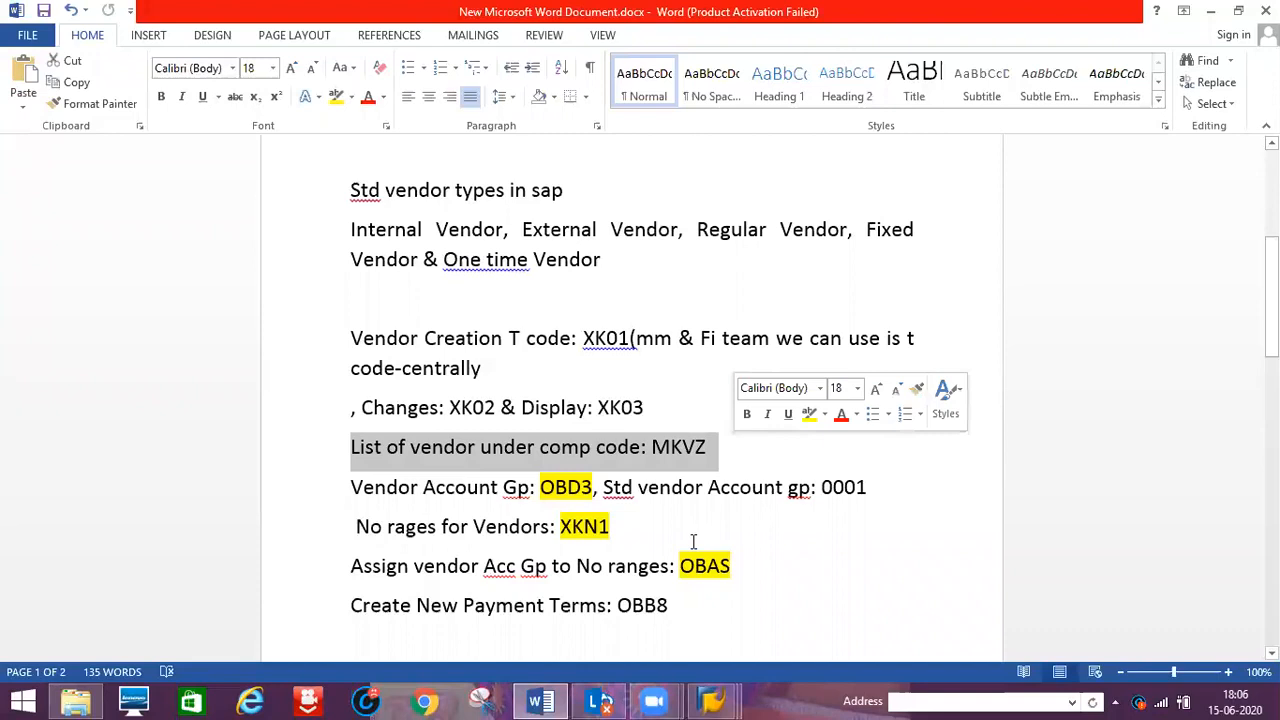
Return to the SAP display vendor session, open transaction MKVZ with /NMKVZ, and list the vendors of purchasing organization TMM.
left_click(707, 700)
left_click(617, 614)
left_click(88, 52)
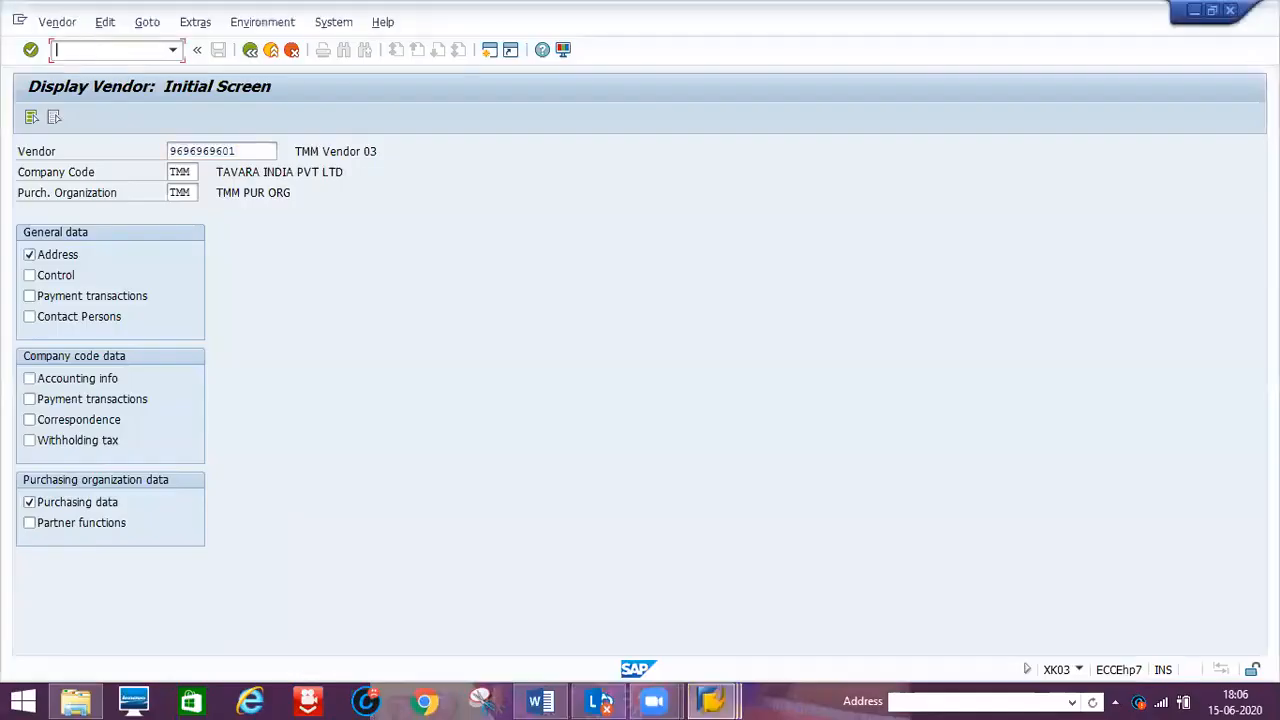
type("/N")
type("XK02")
key("Return")
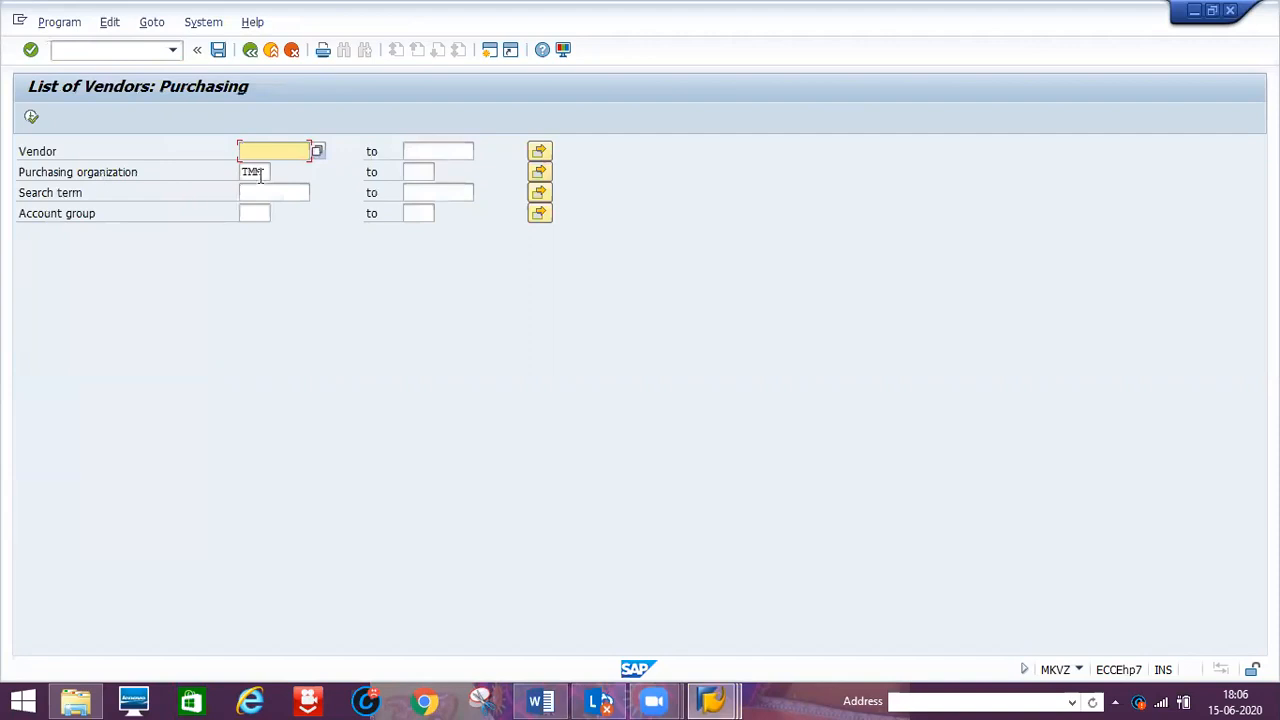
left_click(31, 118)
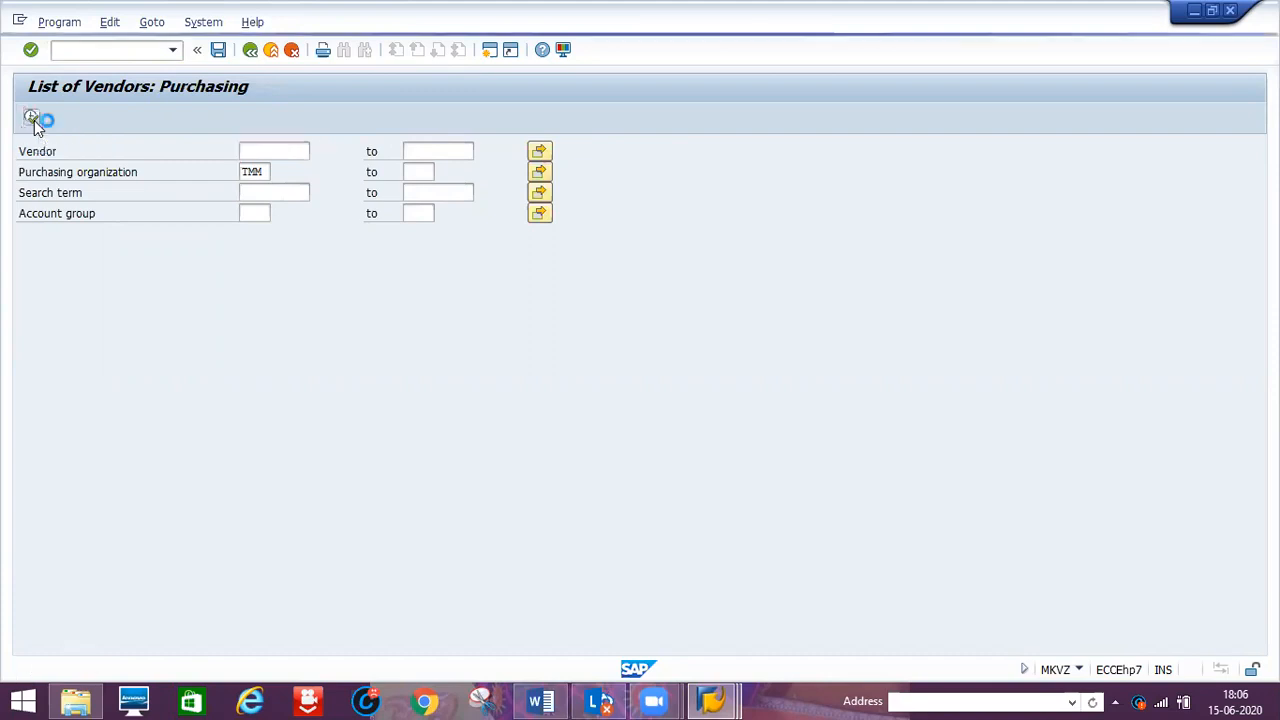
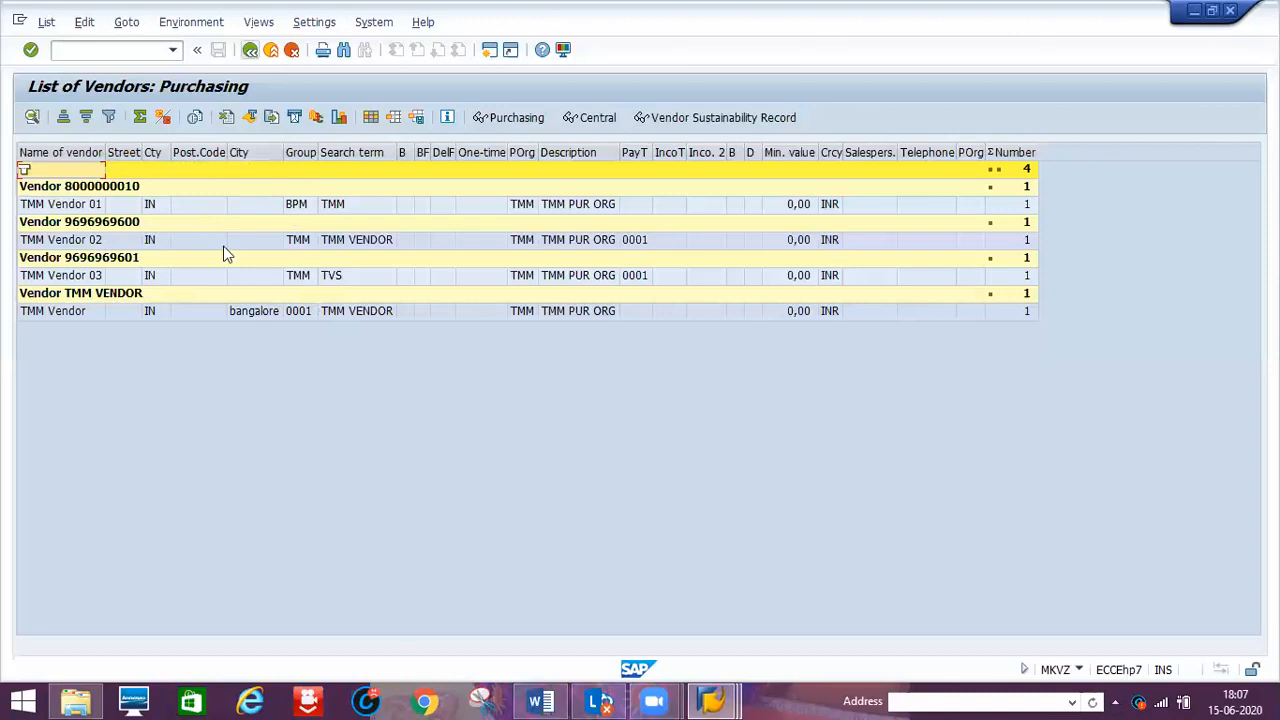
Go back to the selection screen and list only the TMM purchasing organization's vendors in account group 0001.
key("F3")
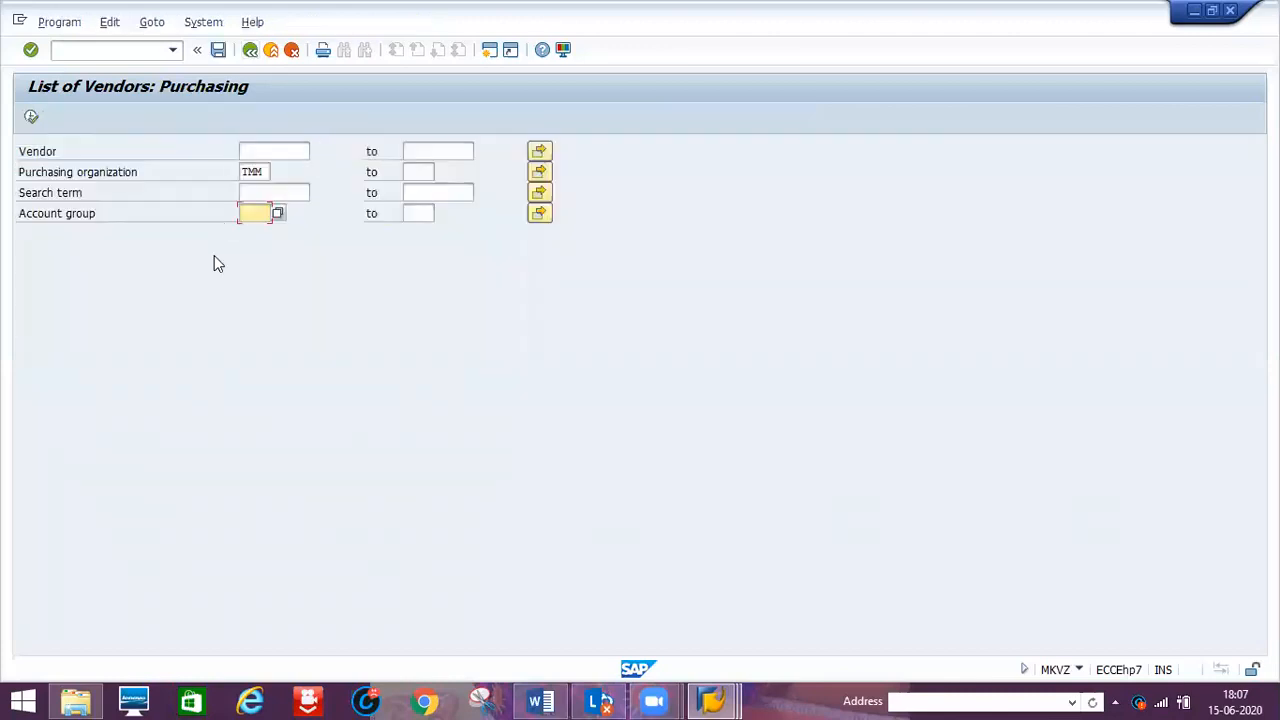
type("0001")
left_click(240, 221)
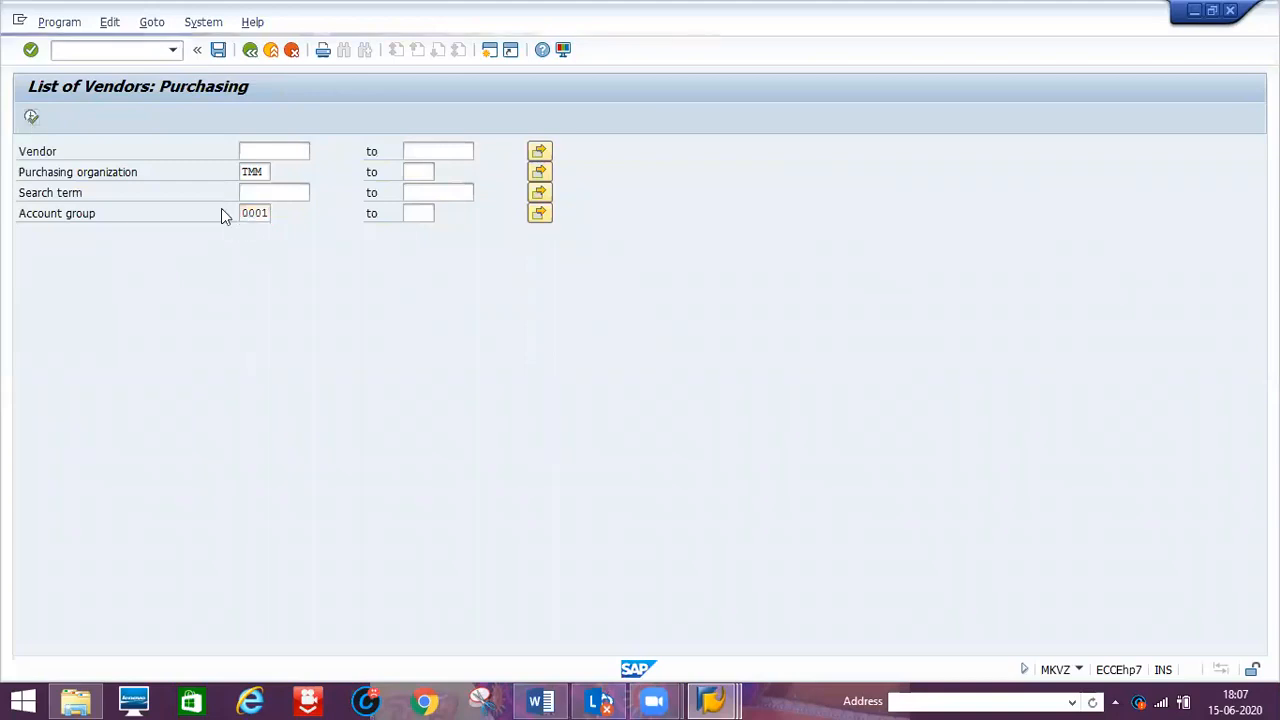
key("F8")
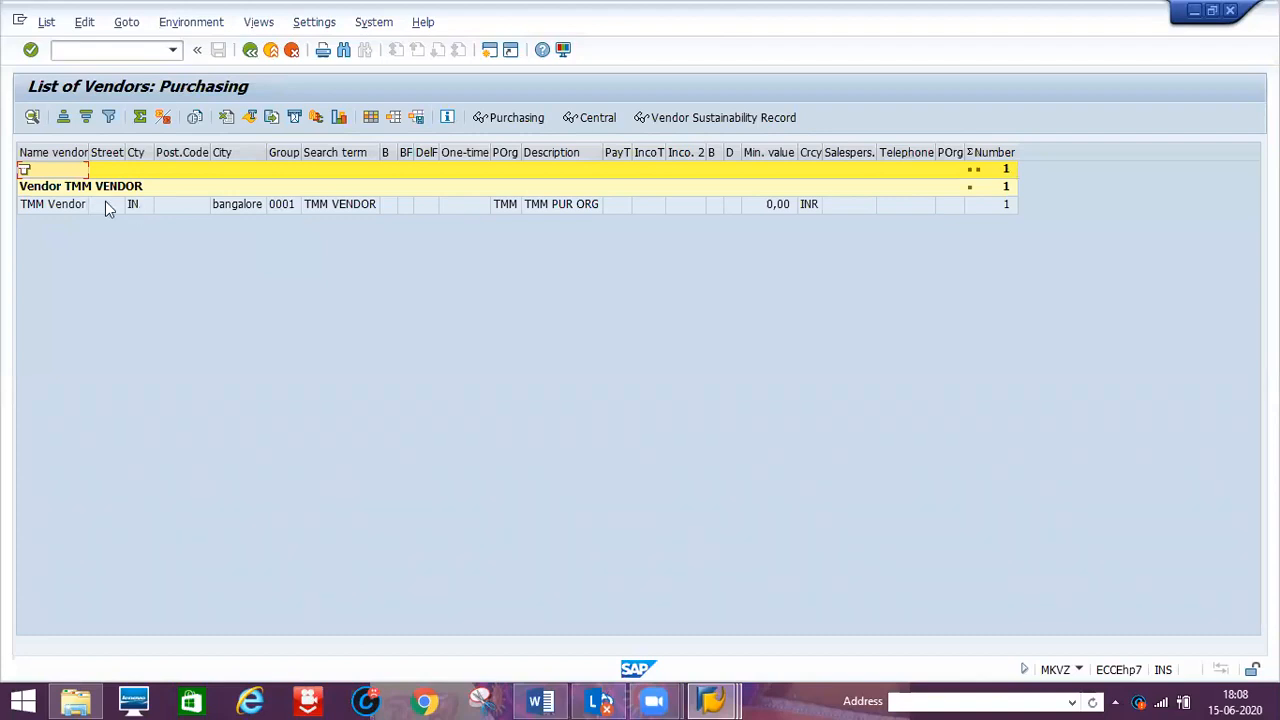
Return to the selection screen and list the purchasing organization's vendors in account group TMM.
left_click(251, 50)
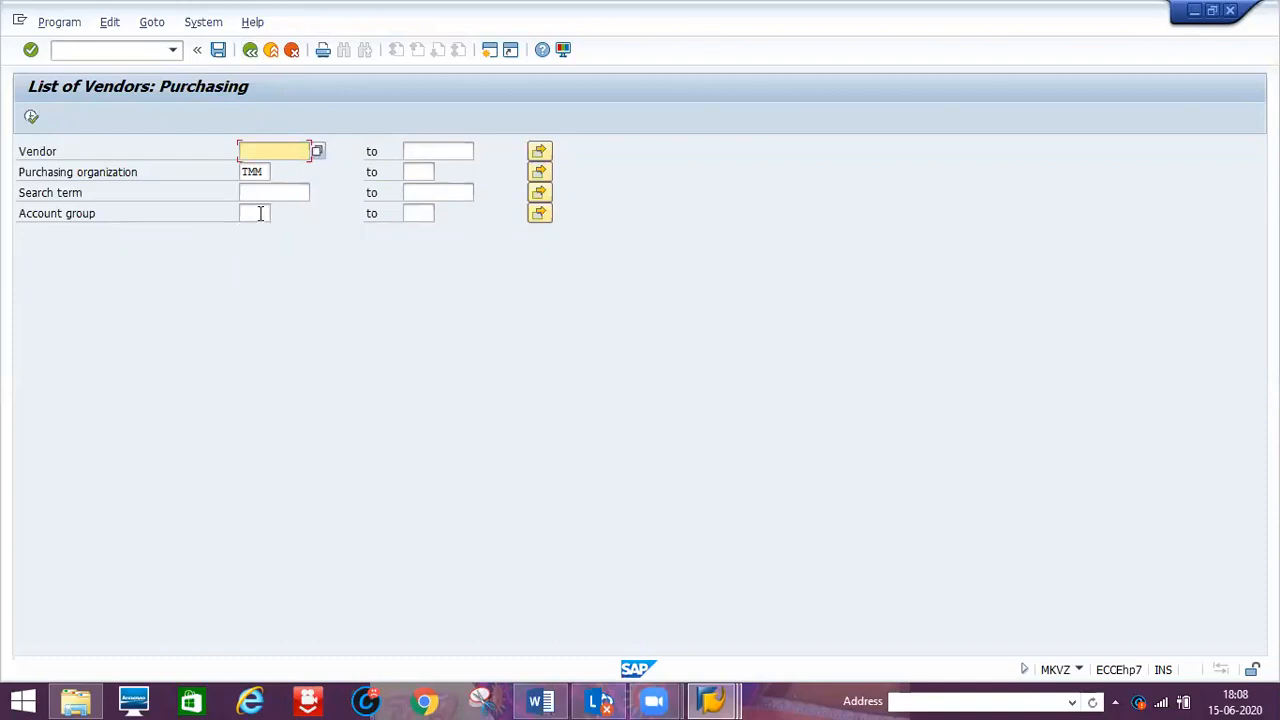
left_click(259, 213)
type("TMM")
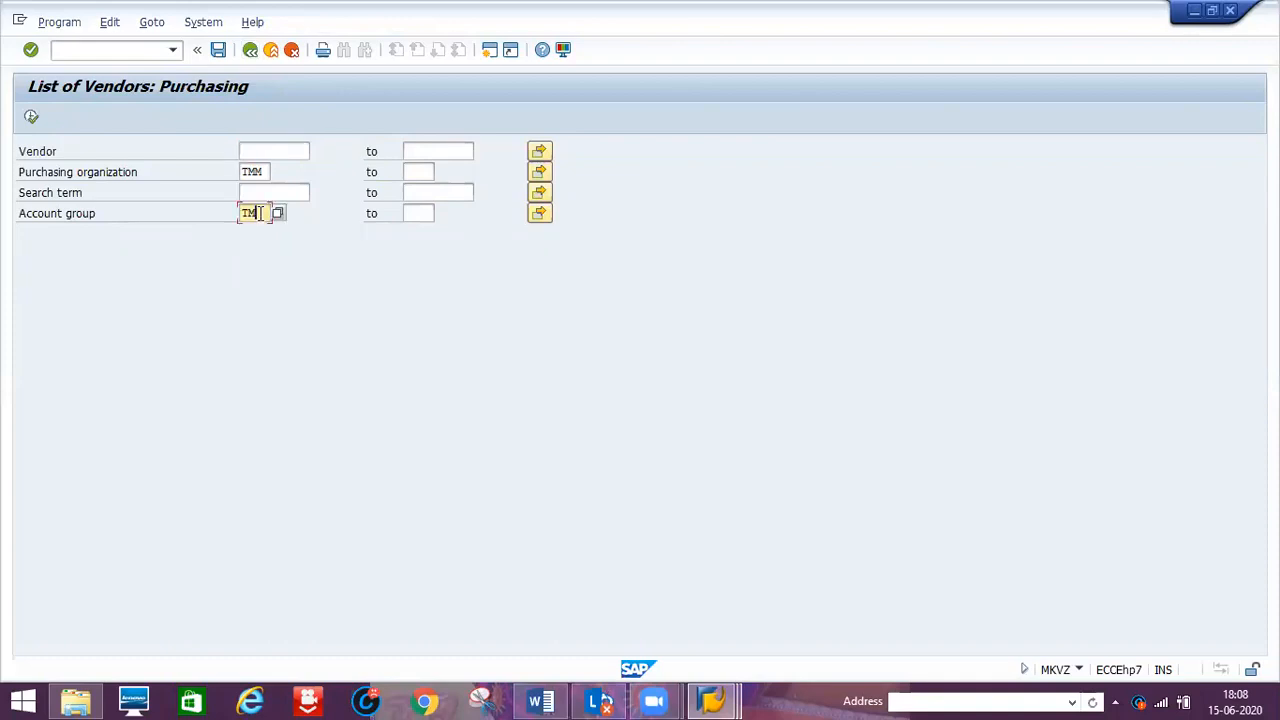
left_click(31, 118)
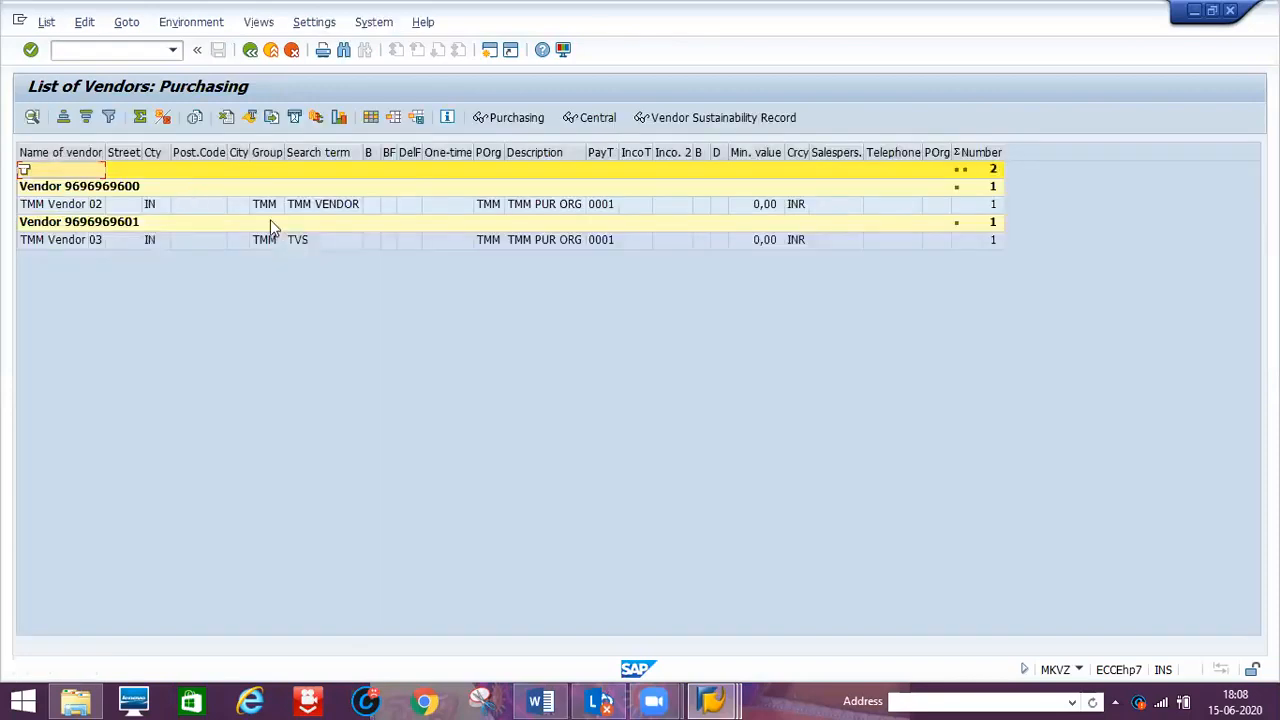
Rerun the vendor list for purchasing organization TMM without an account group and widen the BF column.
left_click(250, 50)
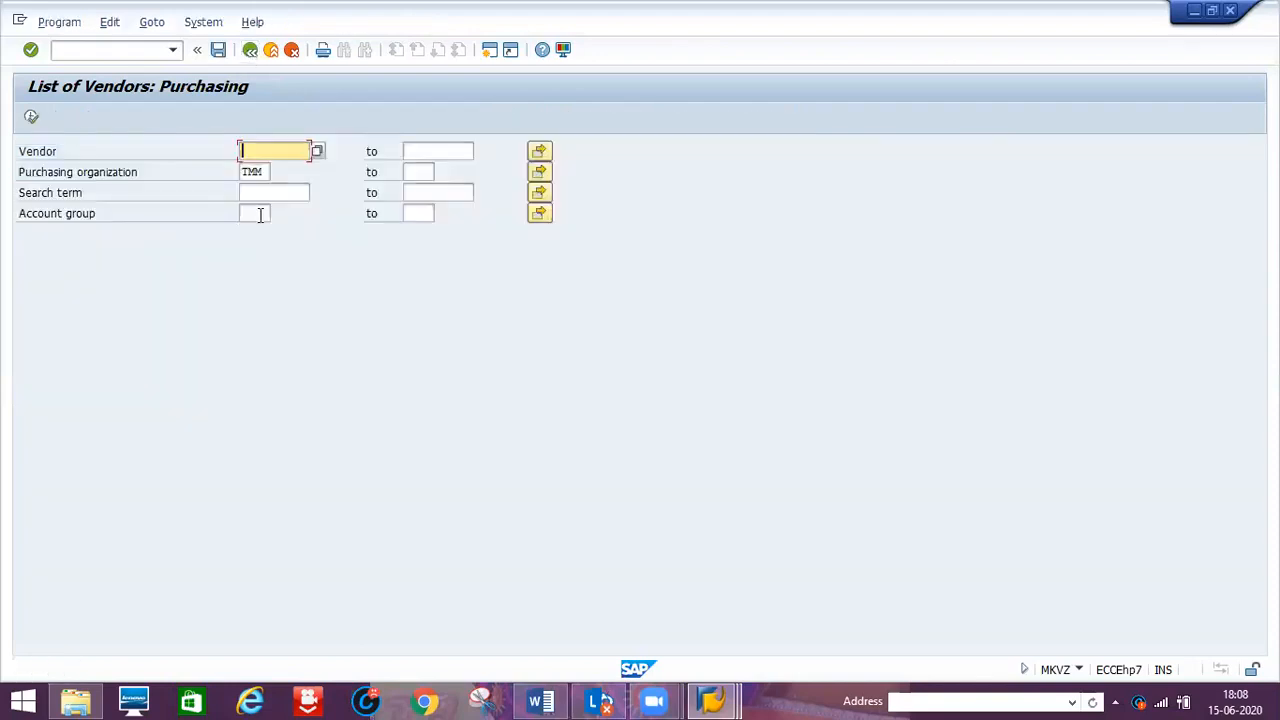
left_click(31, 117)
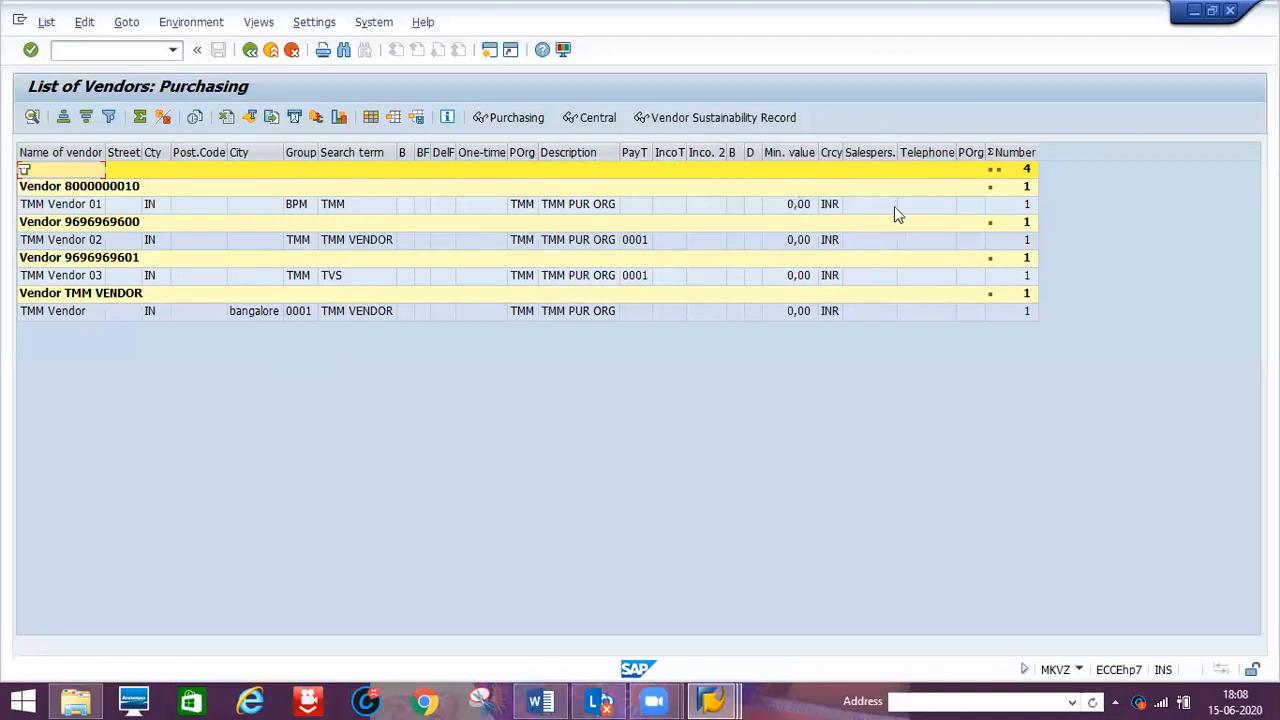
double_click(430, 153)
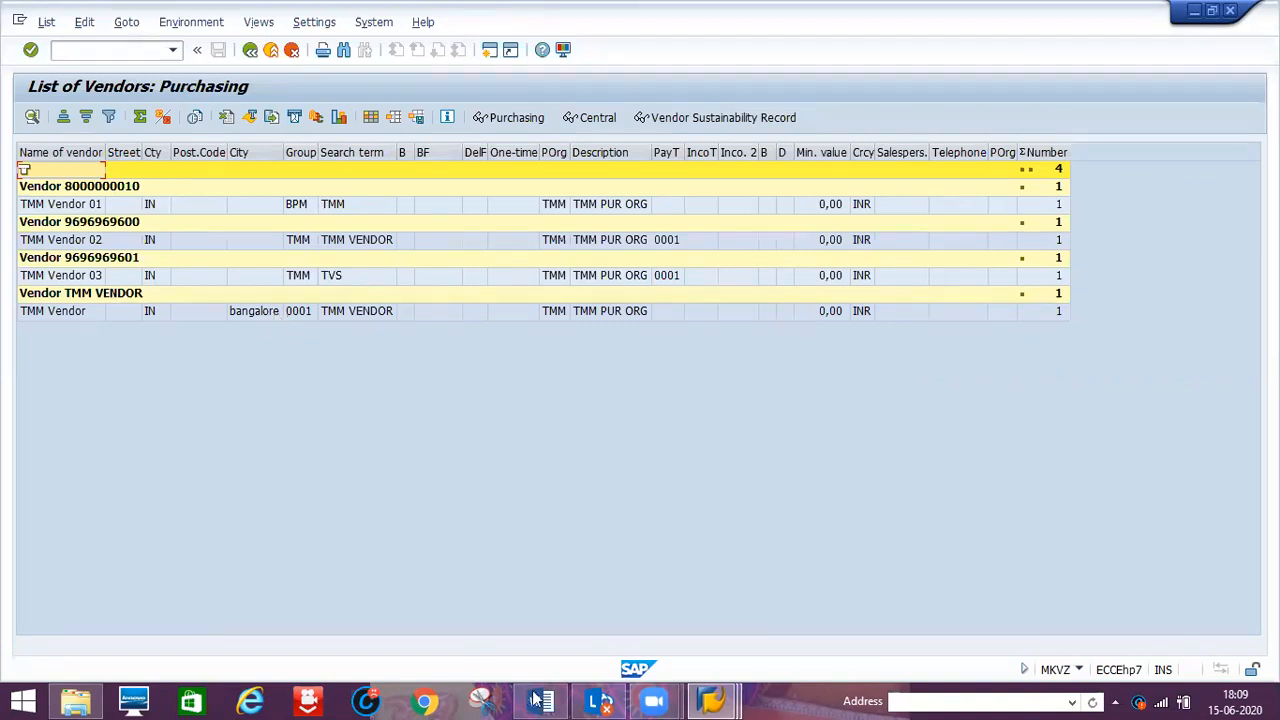
Switch to the Word notes and review the list of vendor blocking transaction codes.
mouse_move(712, 700)
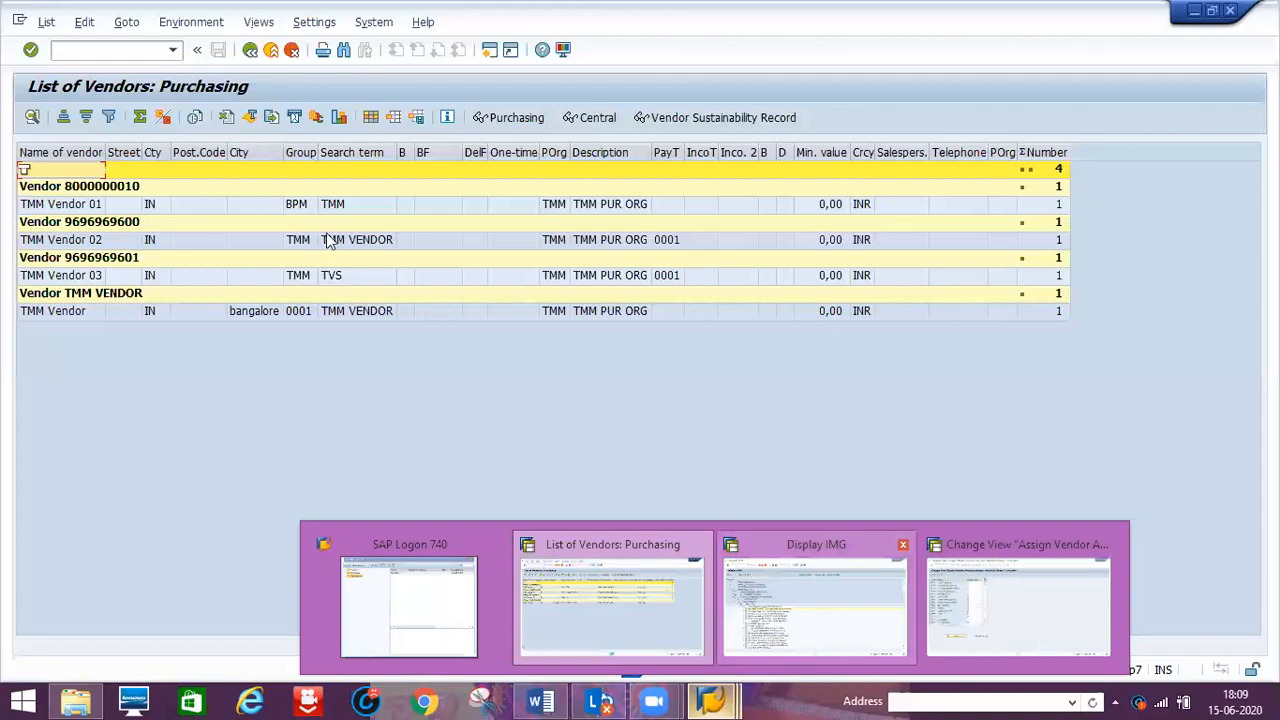
left_click(816, 602)
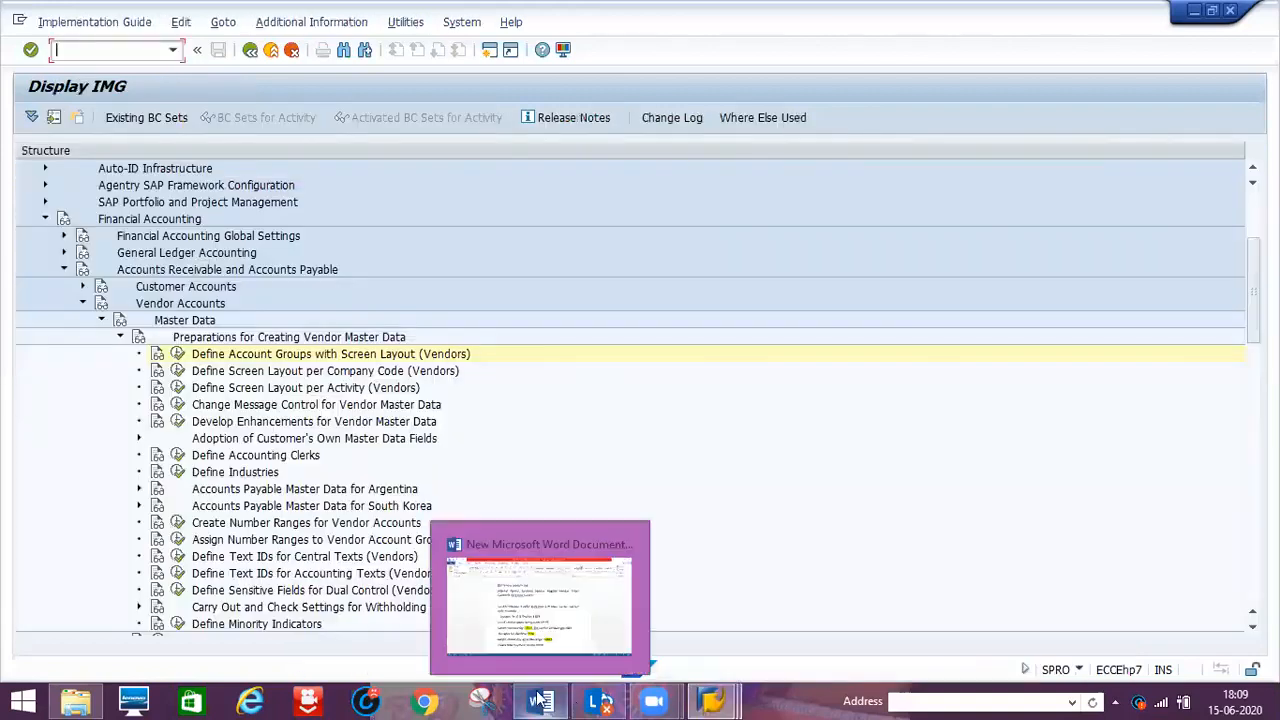
left_click(541, 701)
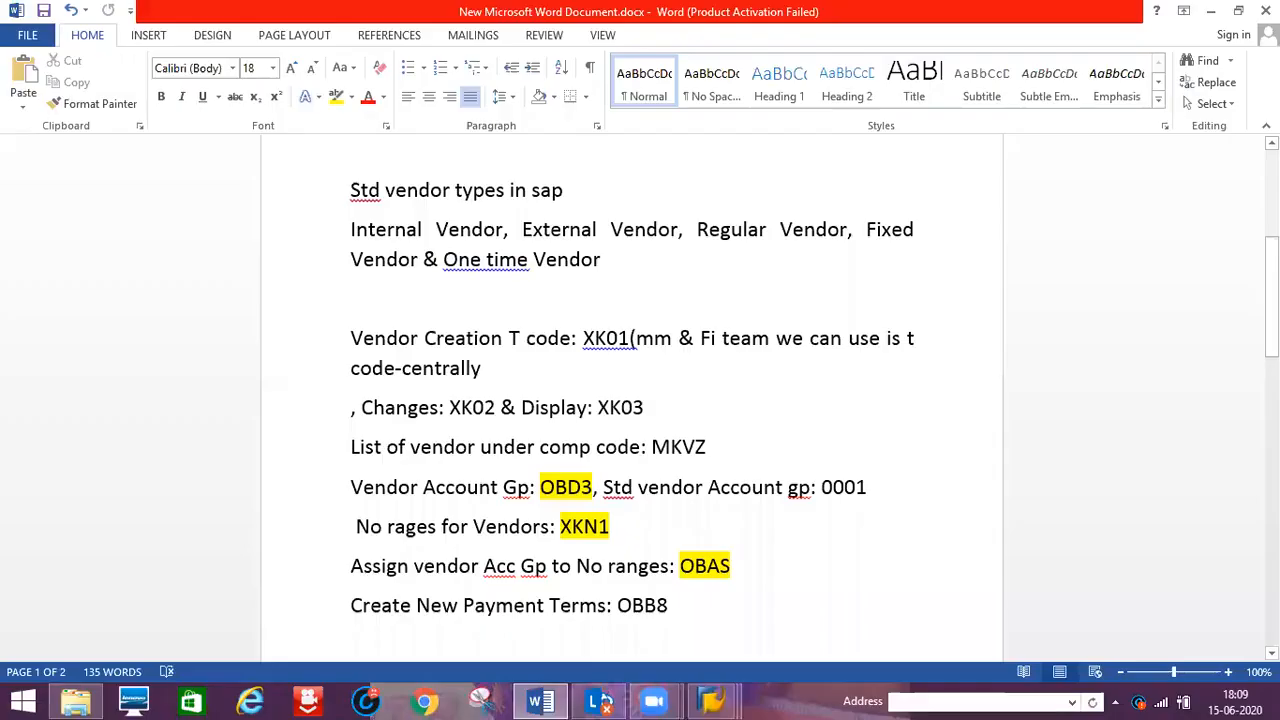
scroll(632, 400, "down", 1)
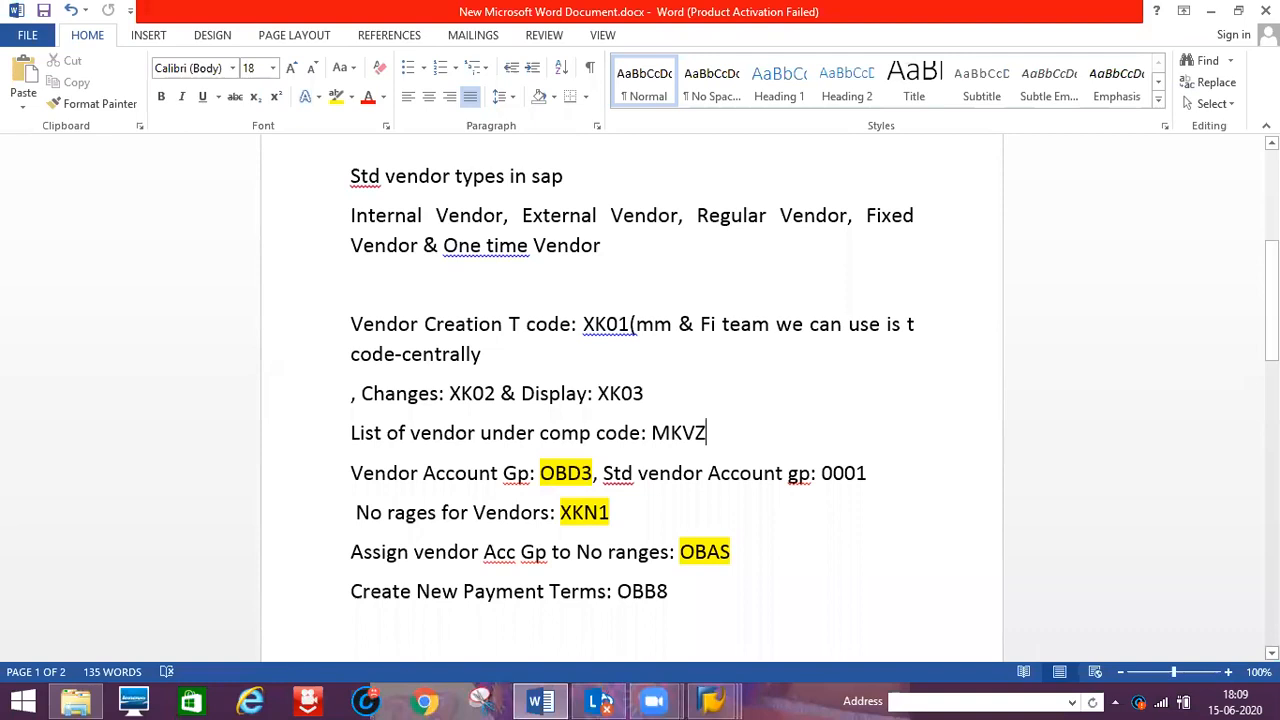
scroll(632, 400, "down", 3)
scroll(736, 452, "down", 6)
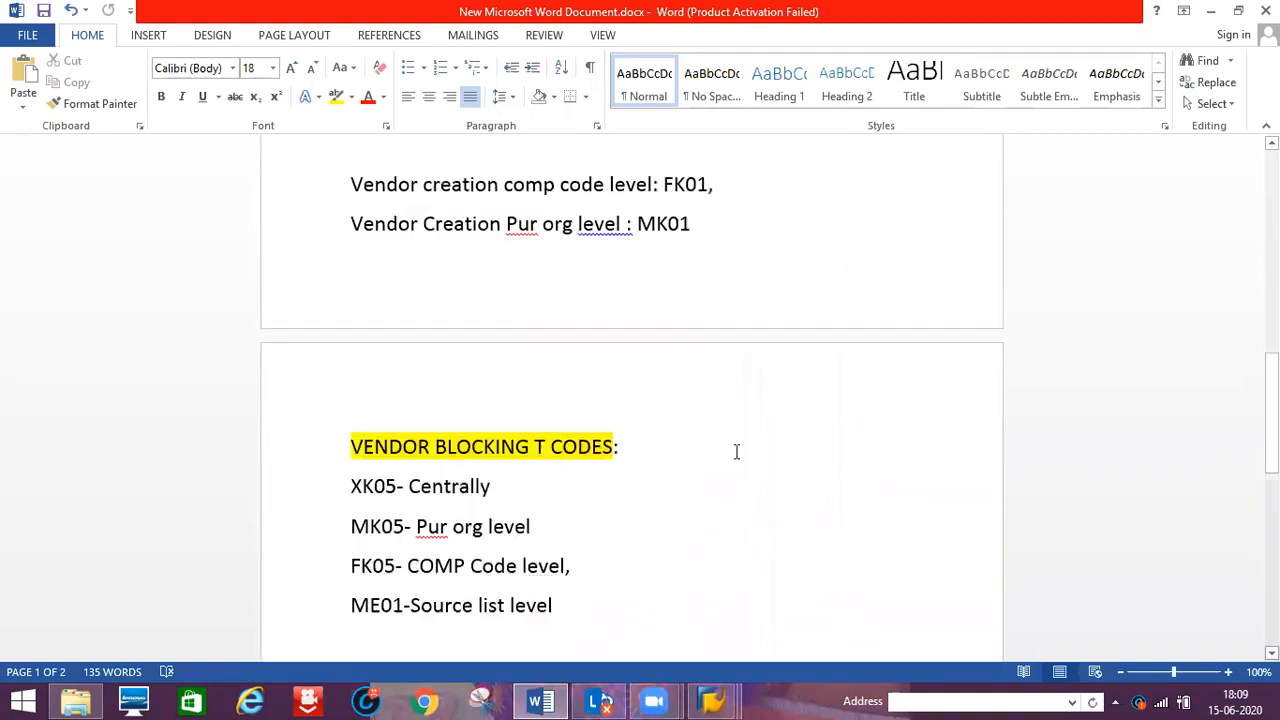
scroll(377, 394, "down", 2)
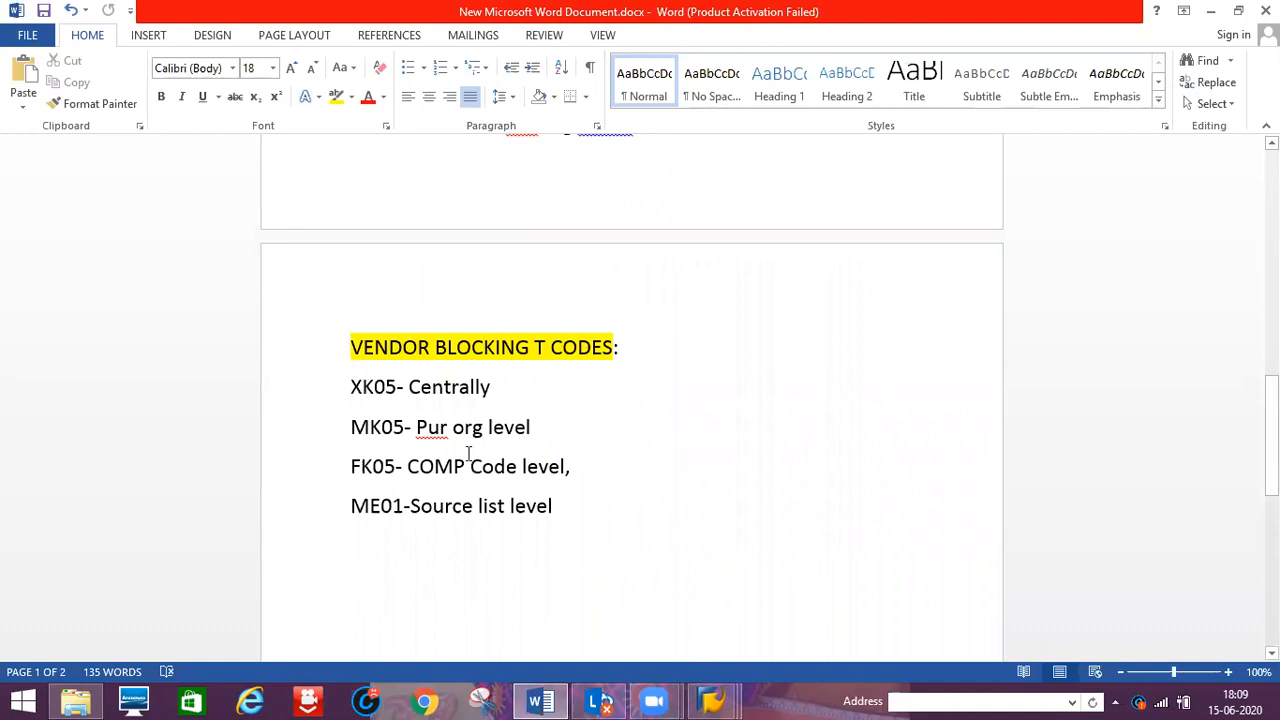
Switch to the SAP Display IMG session and open the central vendor blocking transaction with /NXK05.
left_click(712, 700)
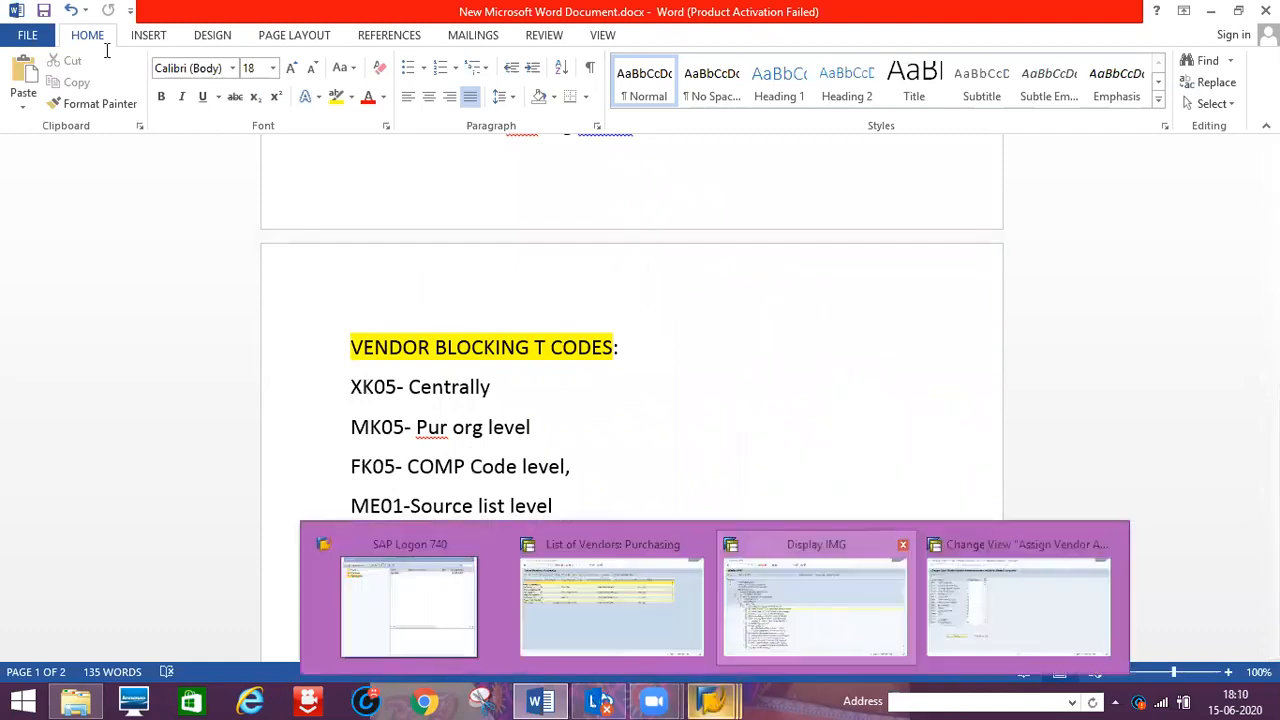
left_click(815, 605)
type("/N")
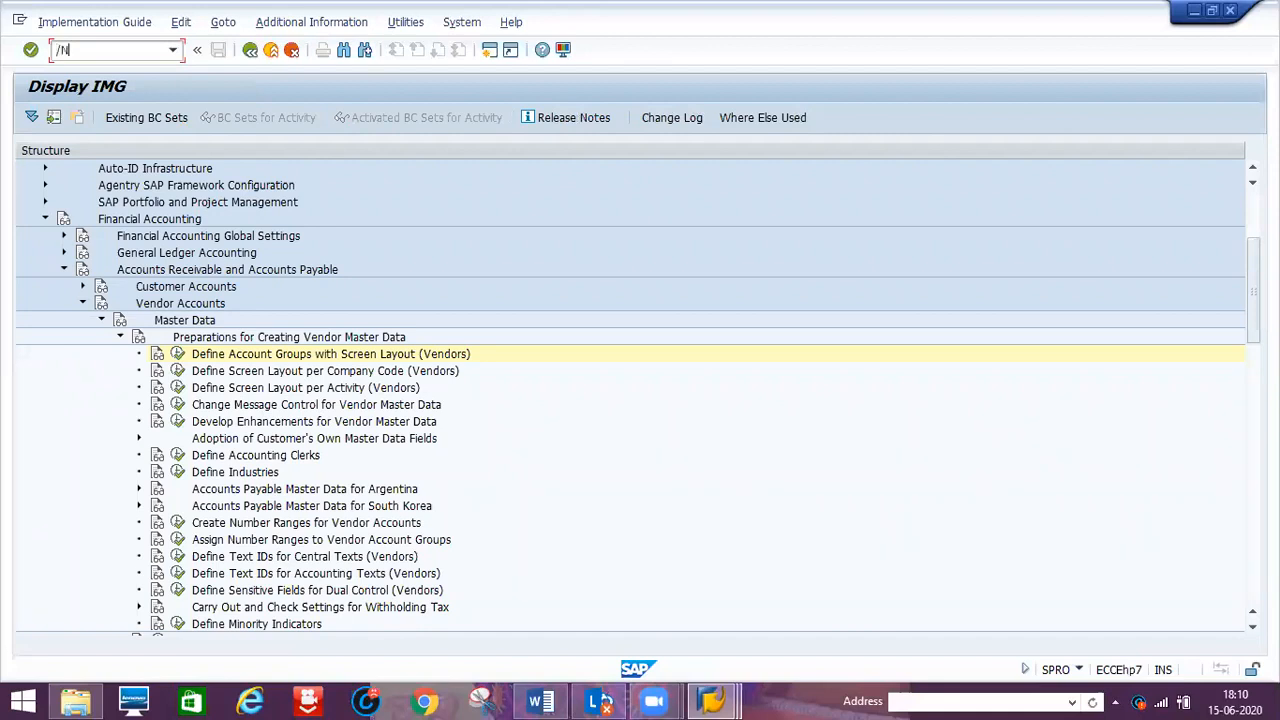
type("XK05")
key("Return")
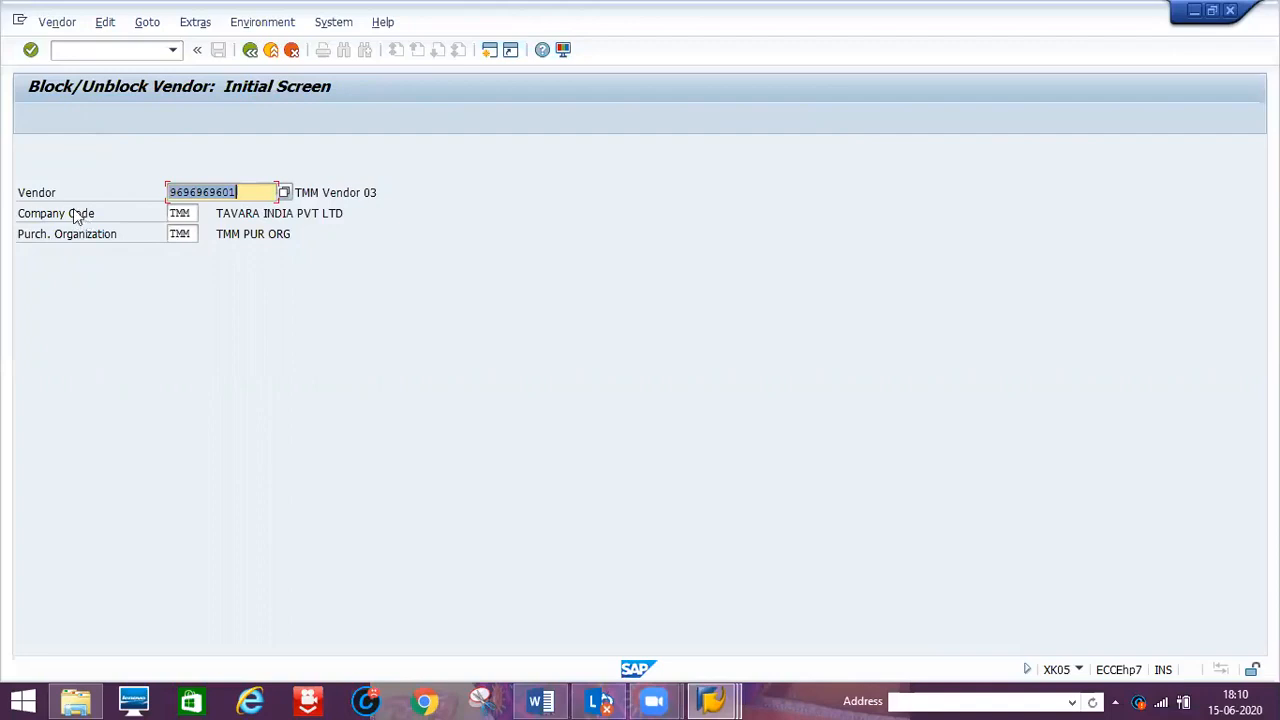
Open the purchasing organization level vendor blocking transaction with /NMK05.
left_click(105, 47)
type("/NMK")
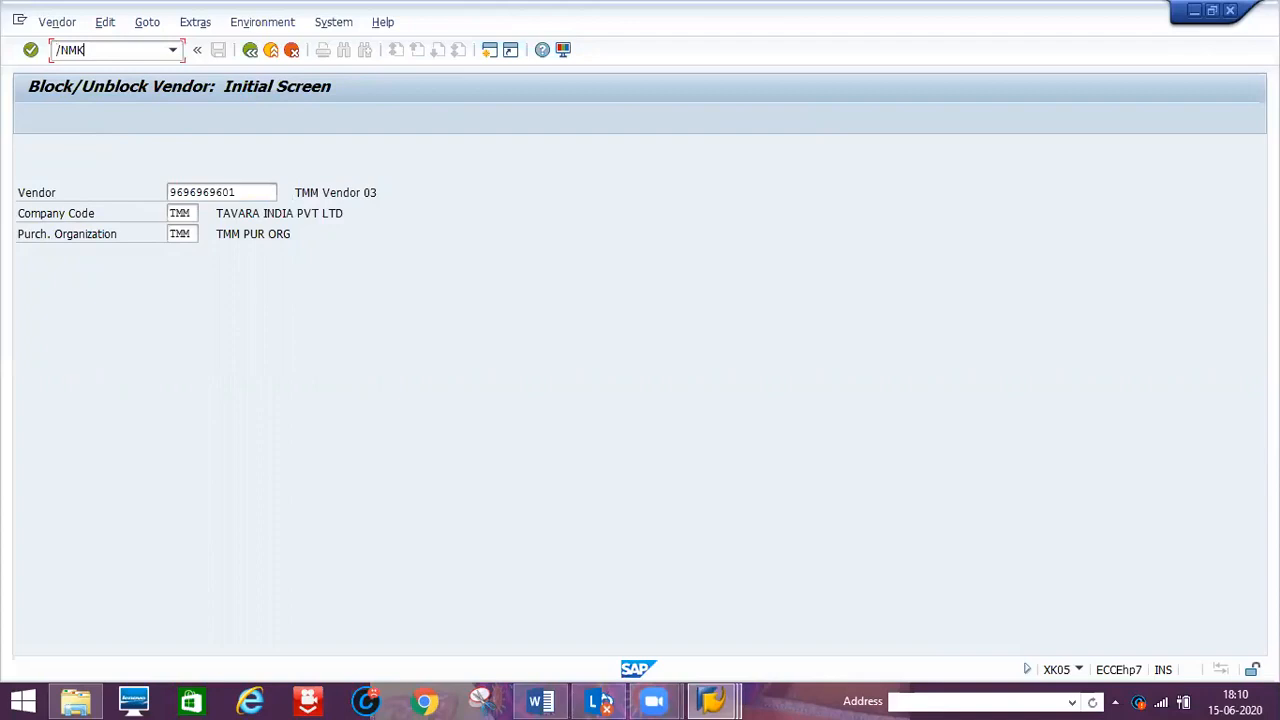
type("05")
key("Return")
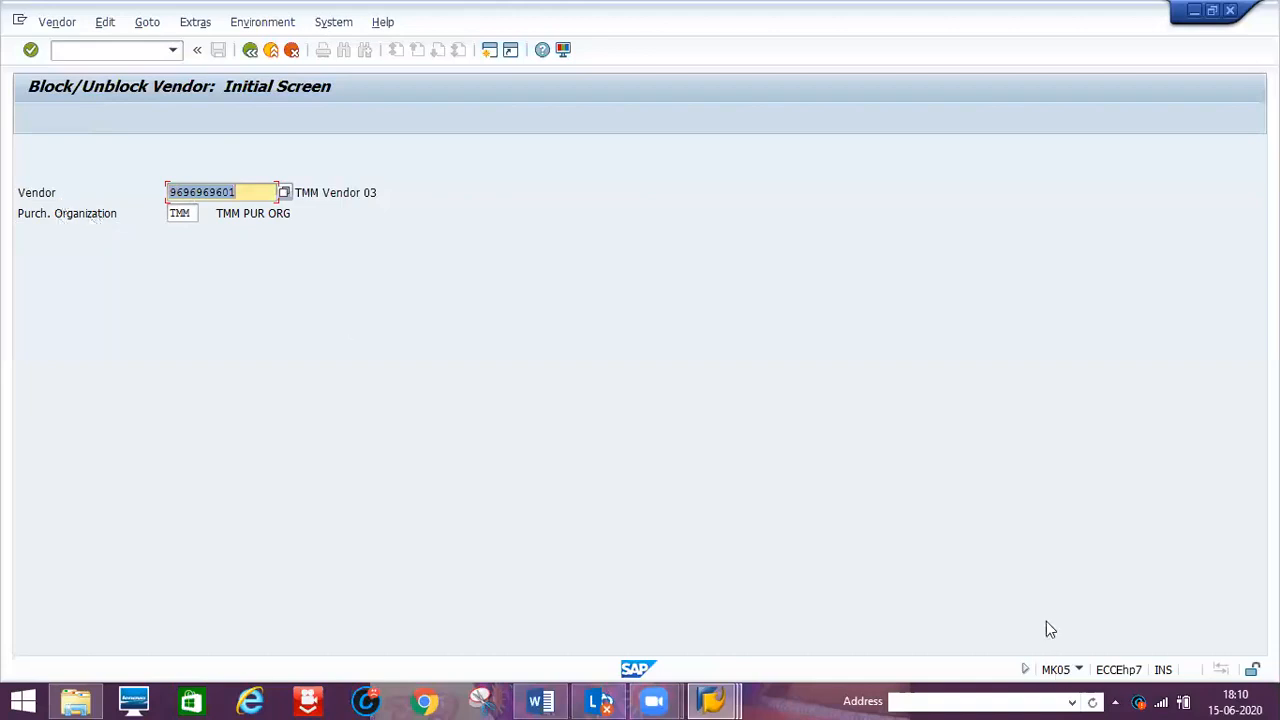
Open the company code level vendor blocking transaction with /NFK05.
left_click(116, 52)
type("/N")
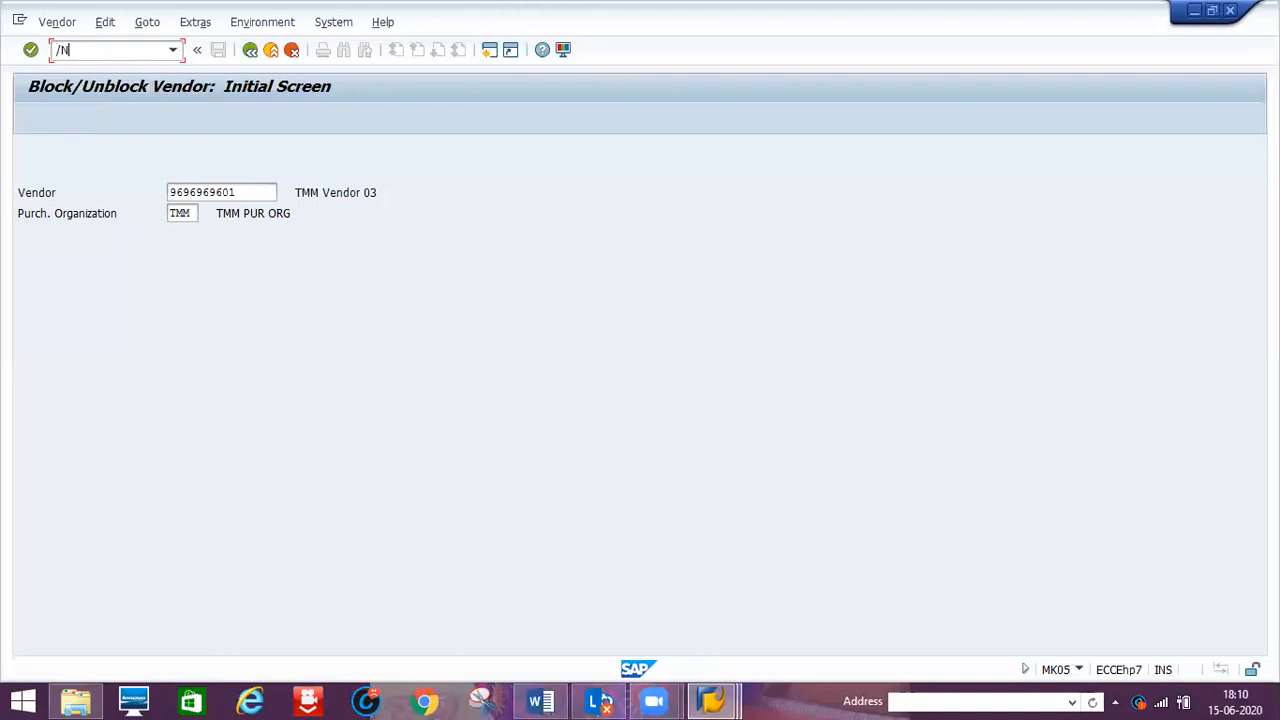
type("MK05")
key("Return")
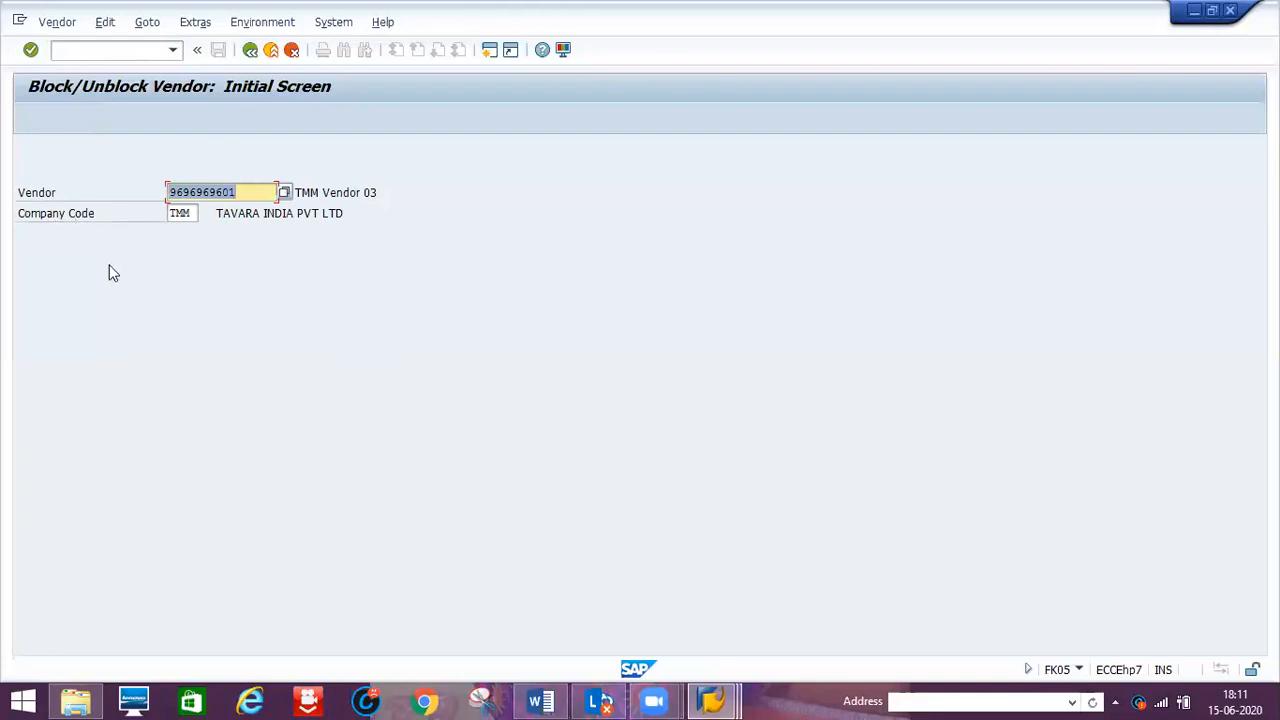
Open the central vendor blocking transaction with /NXK05 and display the block details of TMM Vendor 03 for company code and purchasing organization TMM.
left_click(80, 49)
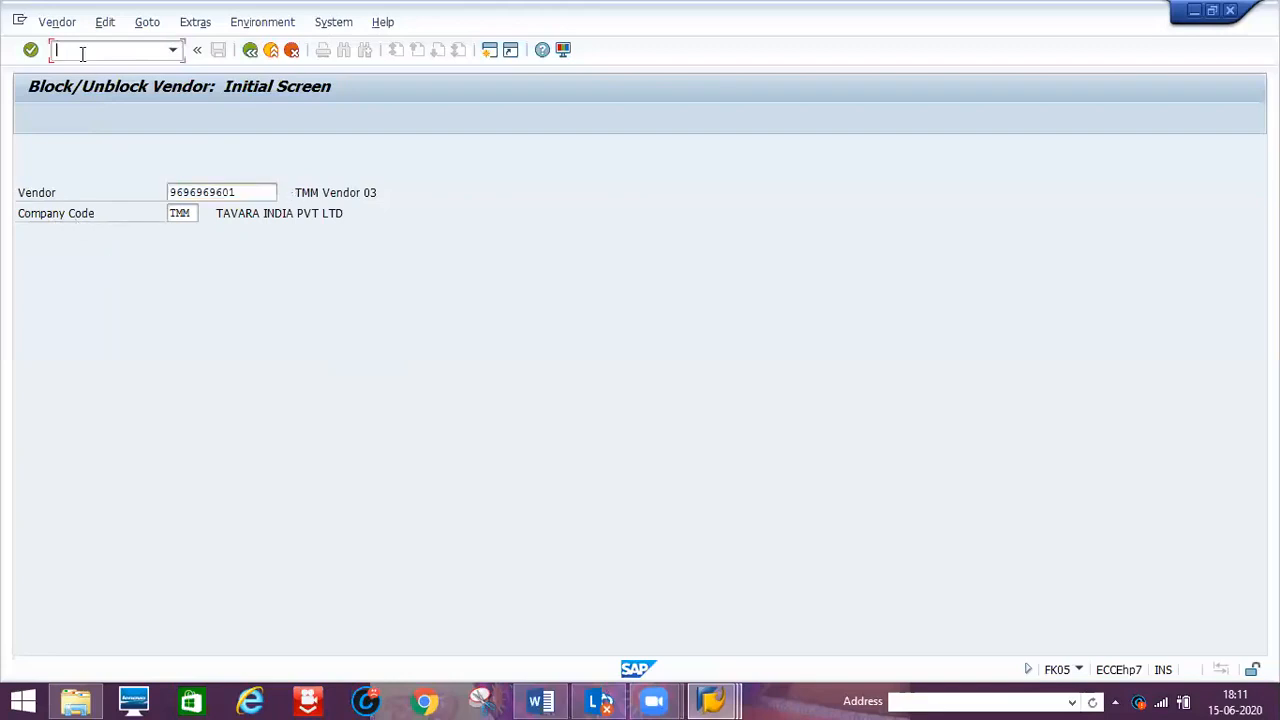
type("/NEX")
key("Return")
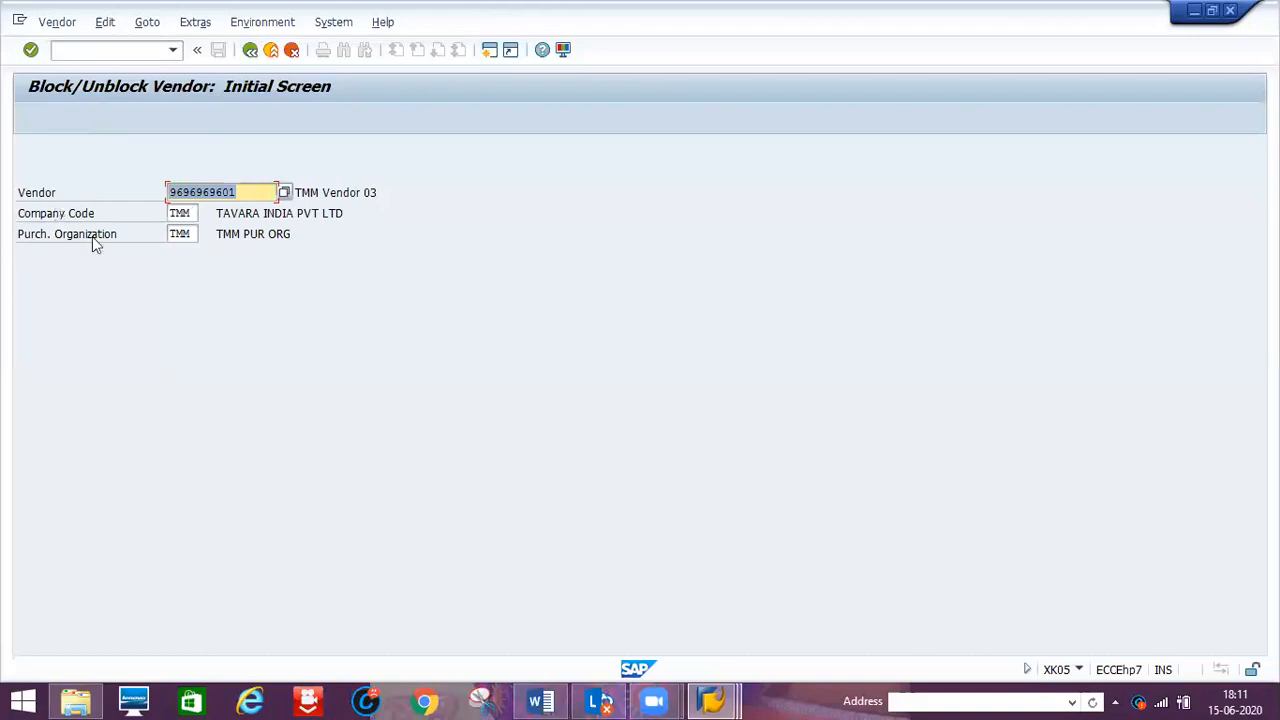
key("Return")
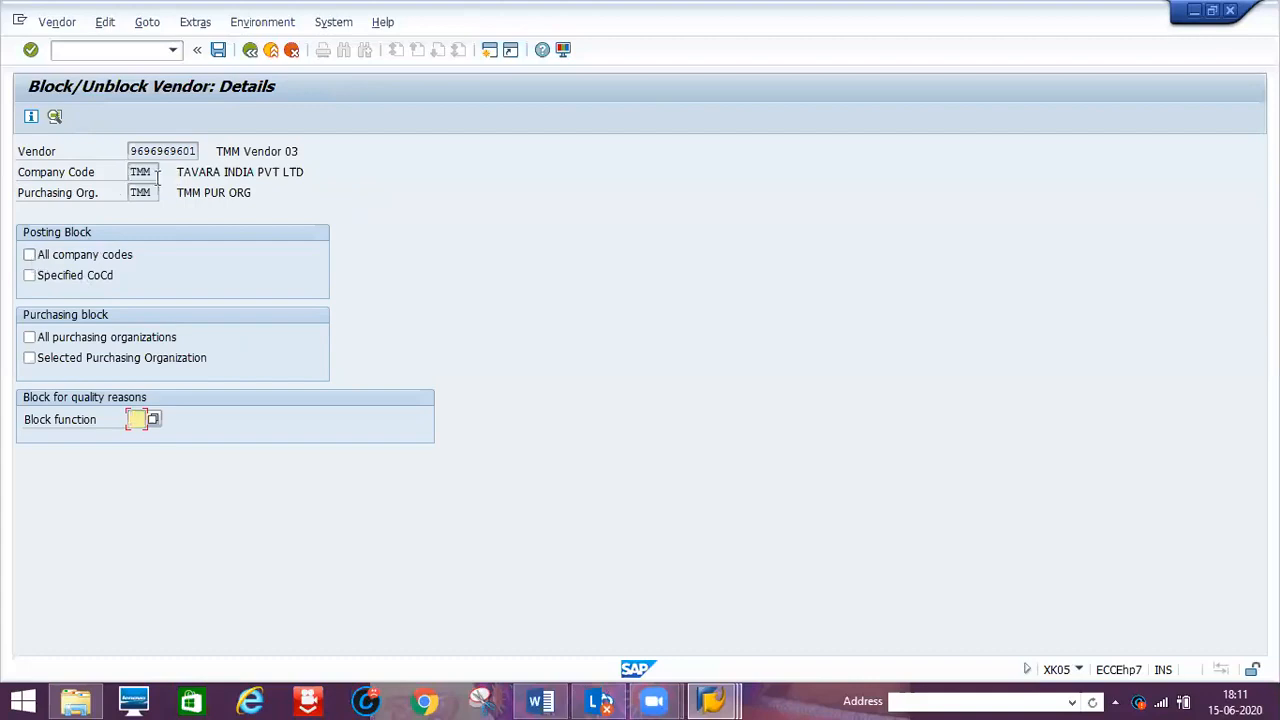
Set TMM Vendor 03's quality block function to 99 Total block and save, leaving the Specified CoCd posting block cleared.
left_click(30, 277)
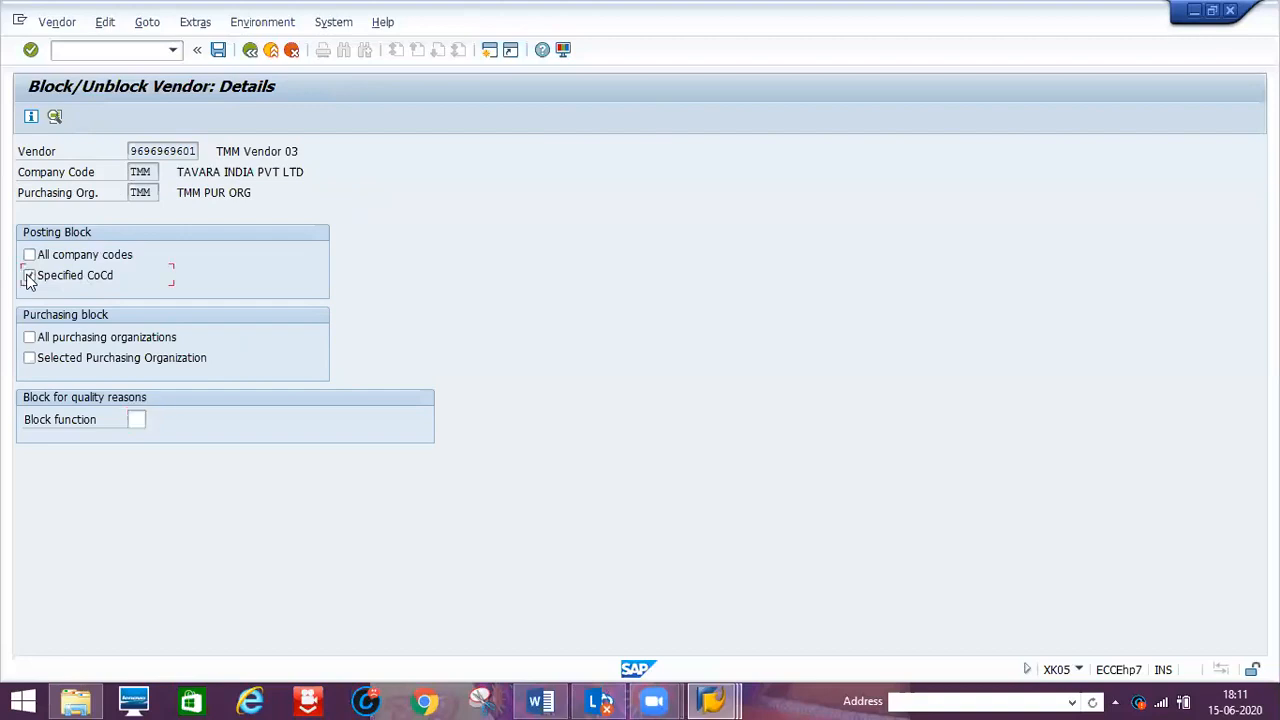
key("space")
left_click(158, 421)
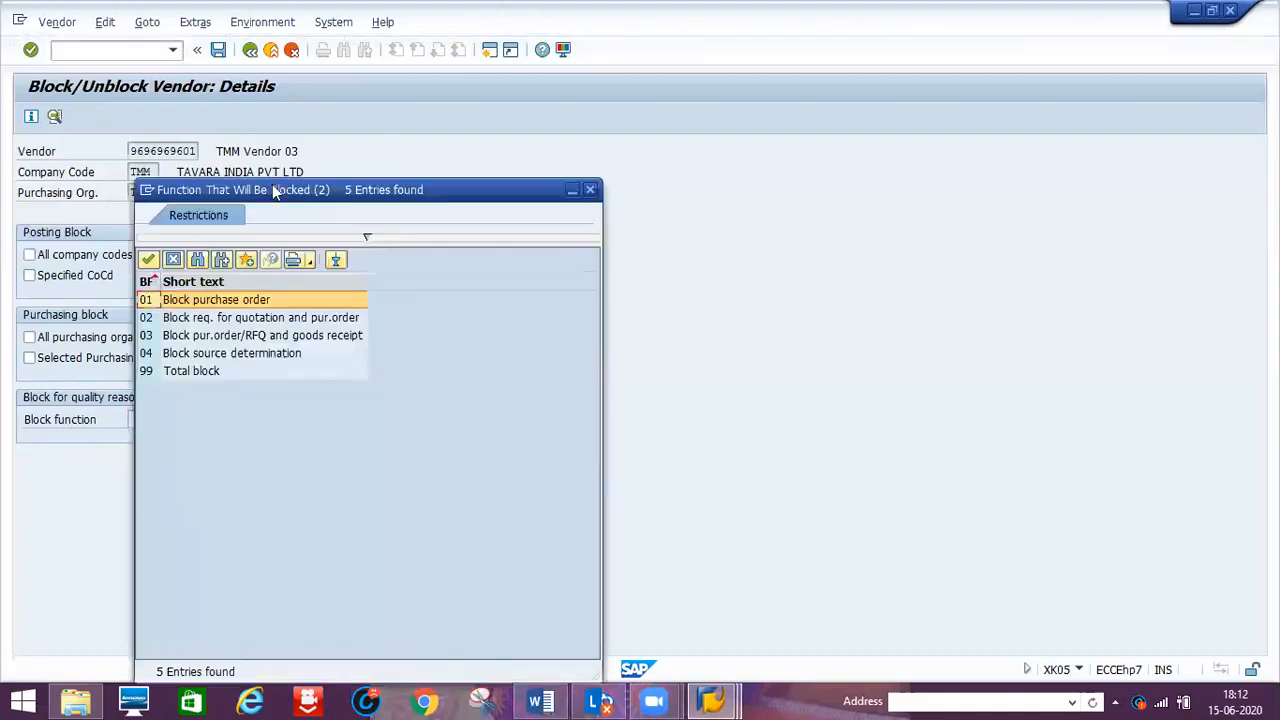
left_click_drag(276, 190, 510, 54)
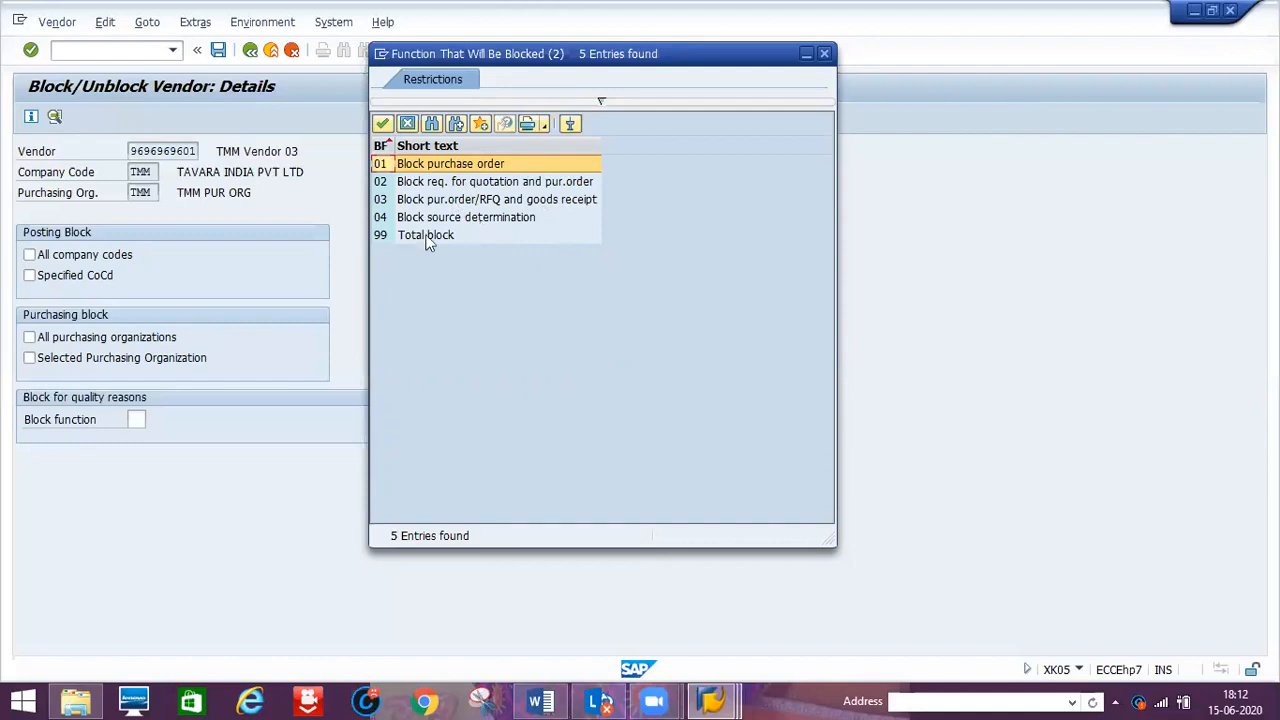
double_click(388, 240)
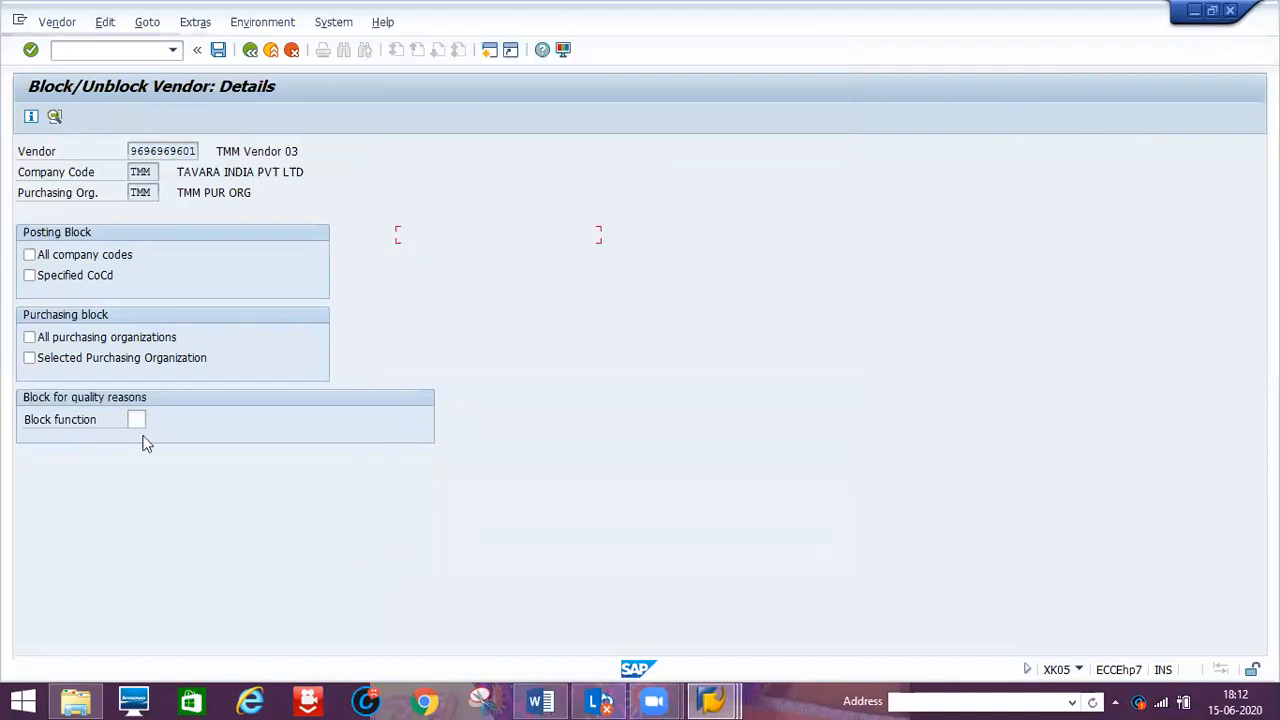
left_click(218, 50)
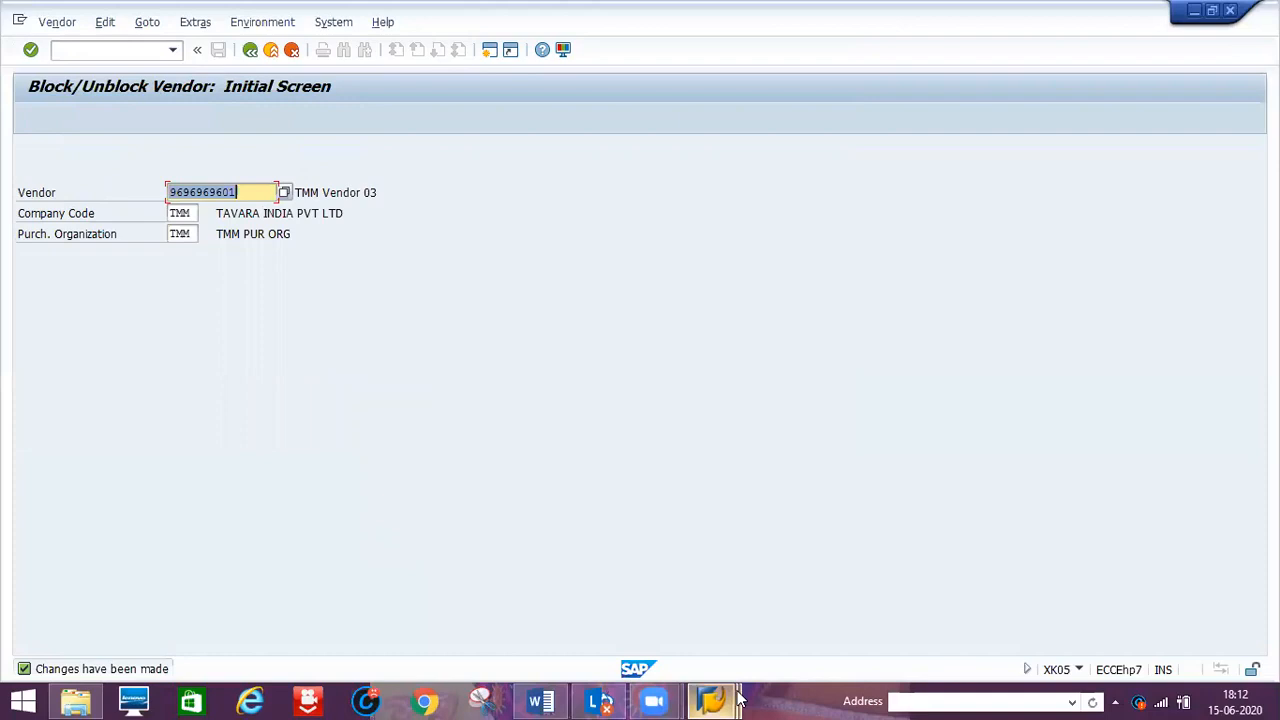
Switch to the List of Vendors: Purchasing session, rerun the list for purchasing organization TMM and widen its block function column.
mouse_move(742, 697)
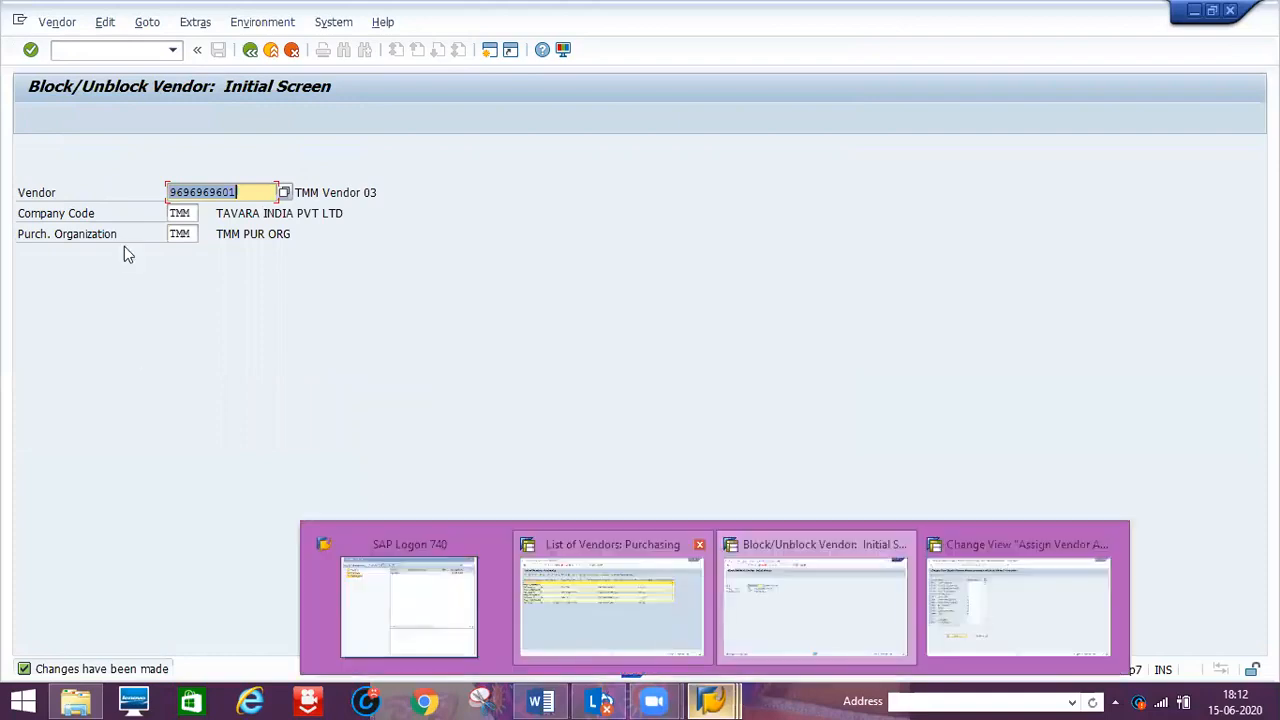
left_click(660, 636)
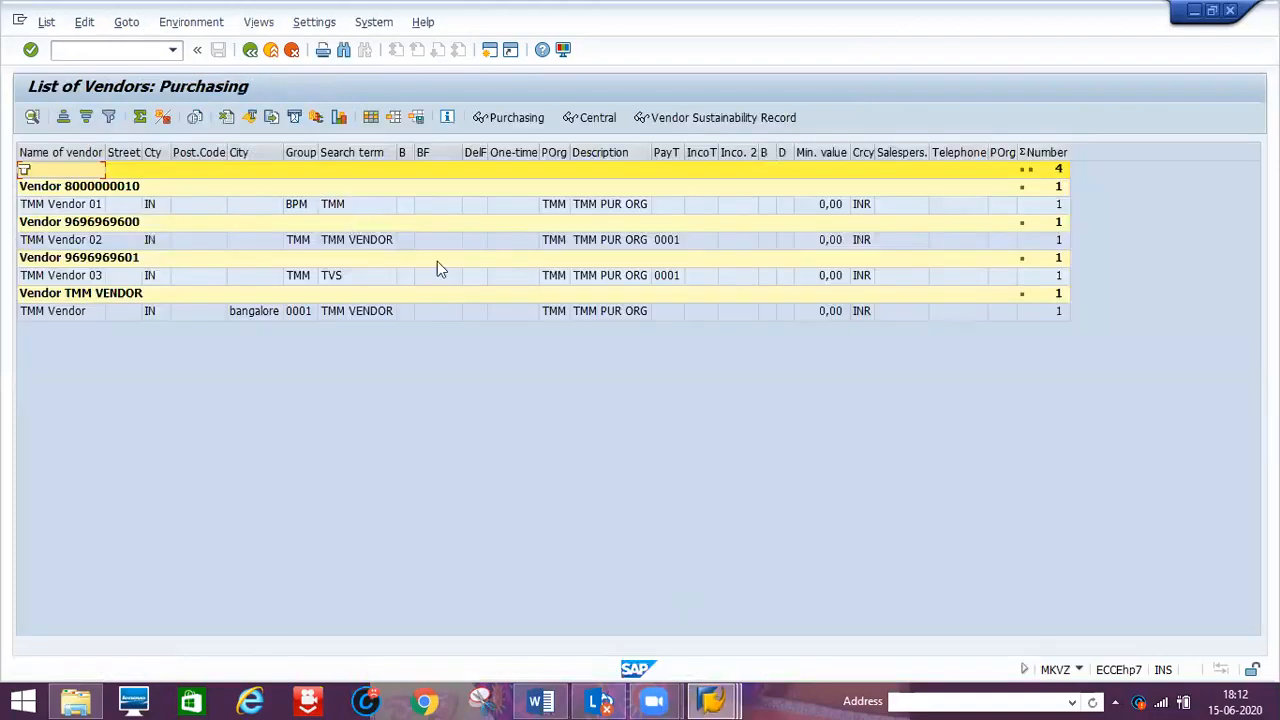
left_click(251, 52)
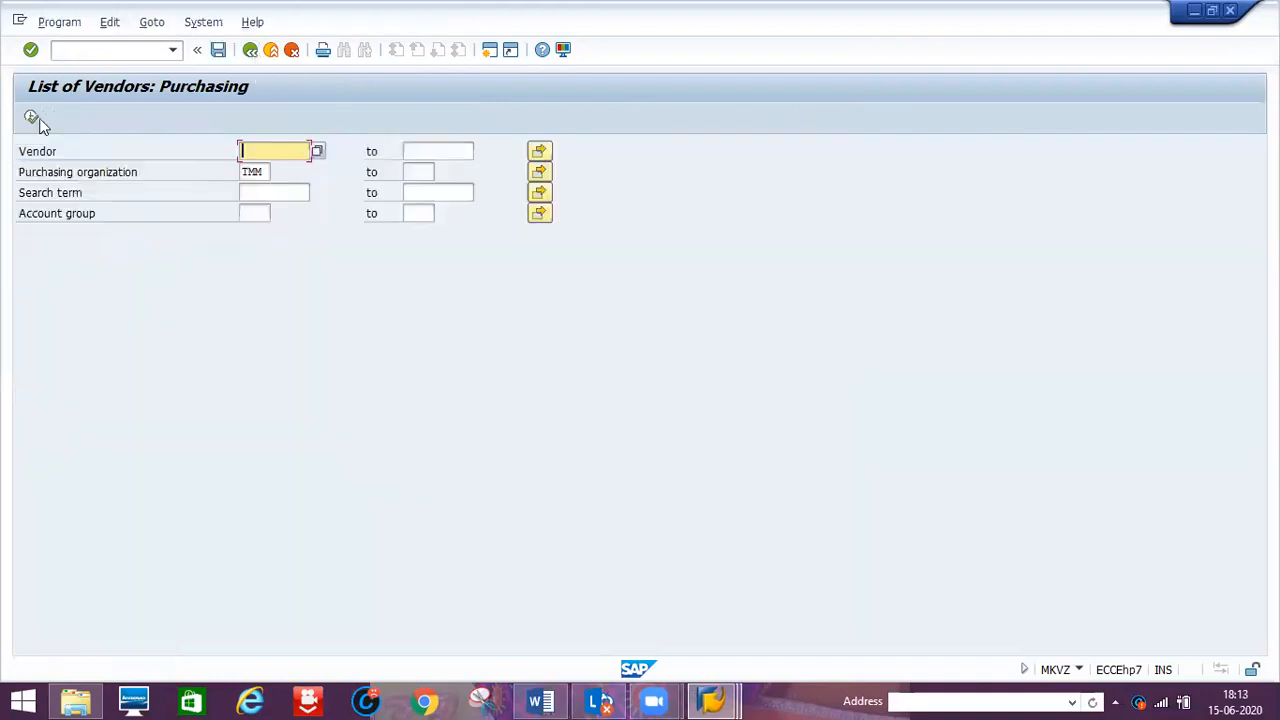
left_click(32, 118)
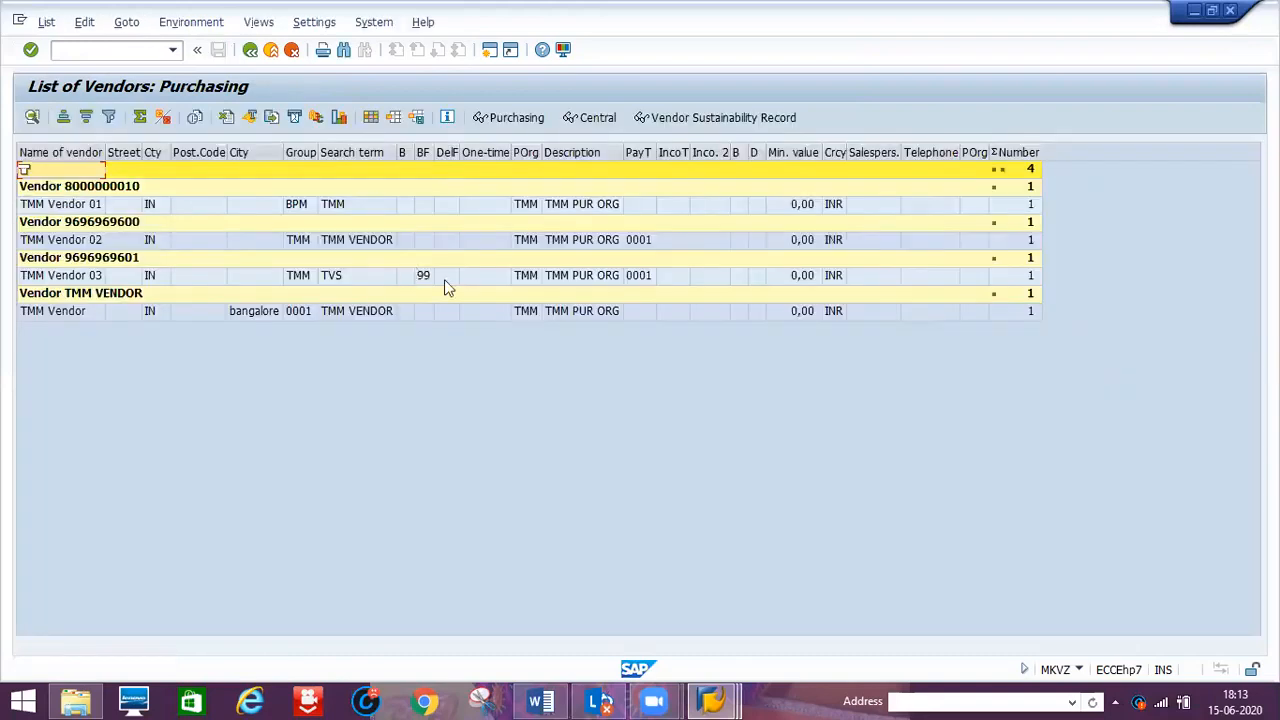
double_click(432, 150)
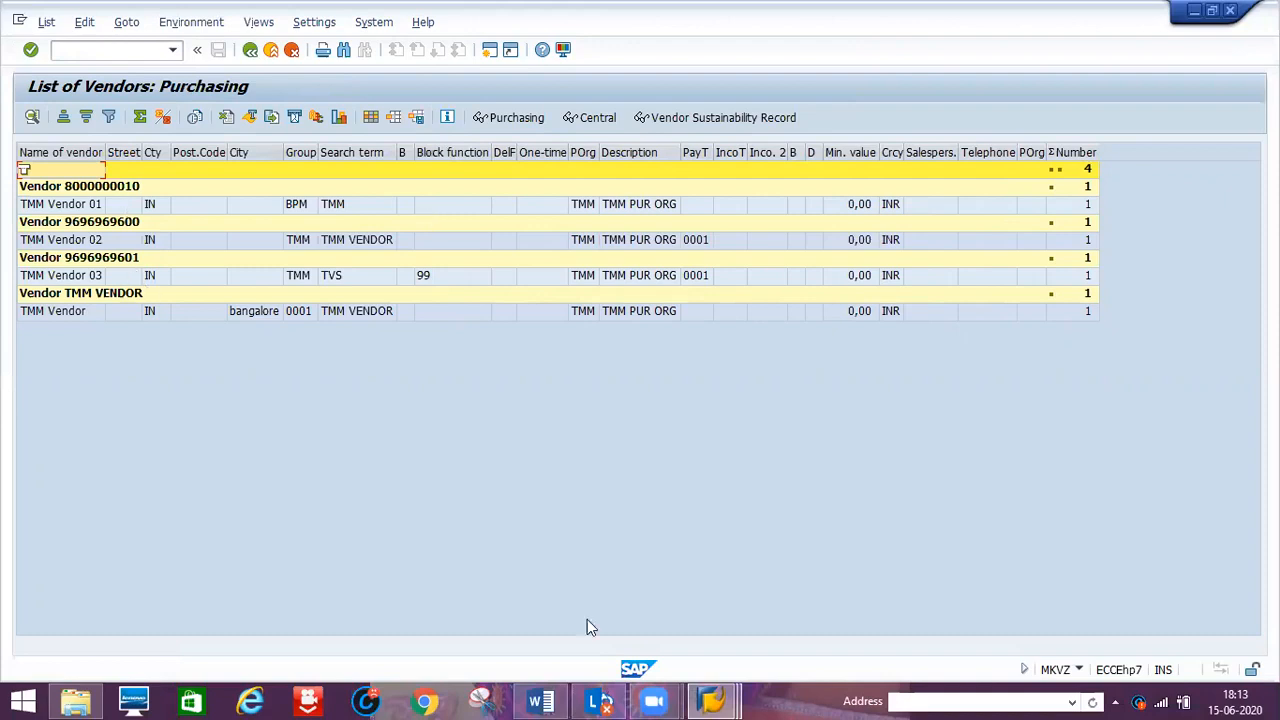
Return to the Block/Unblock Vendor session, clear the block function of TMM Vendor 03 and save.
left_click(724, 700)
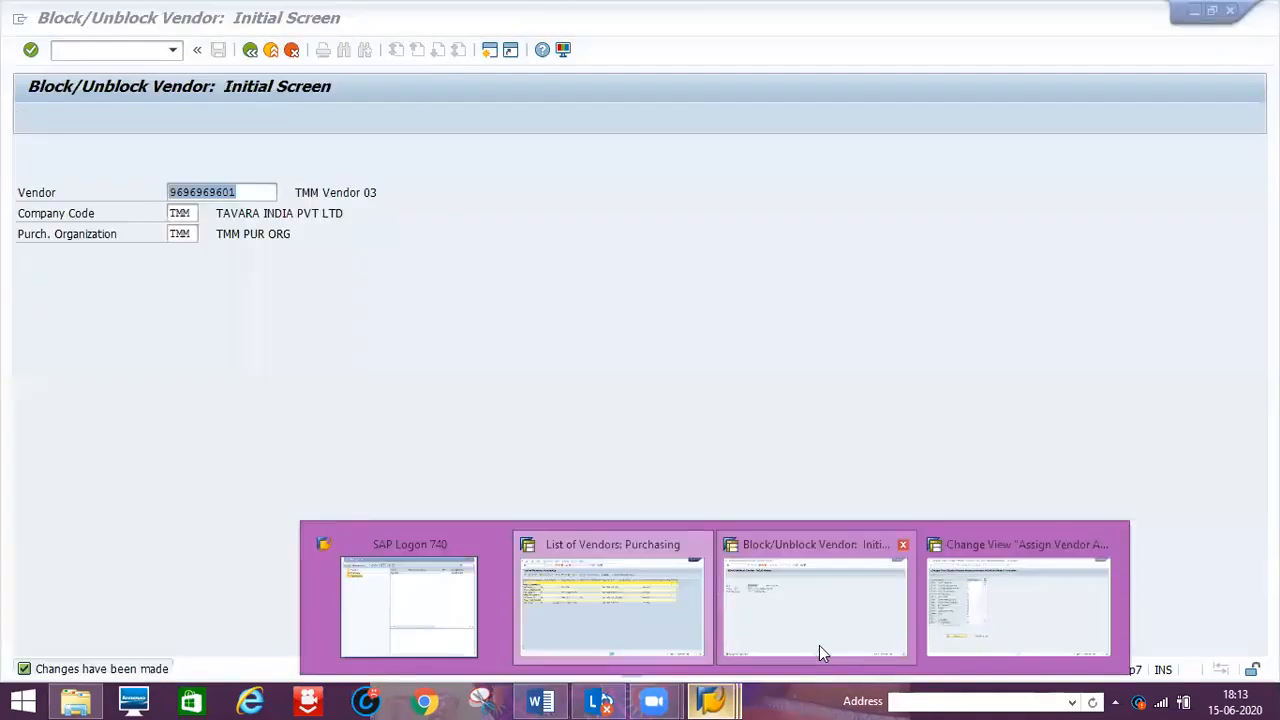
left_click(773, 575)
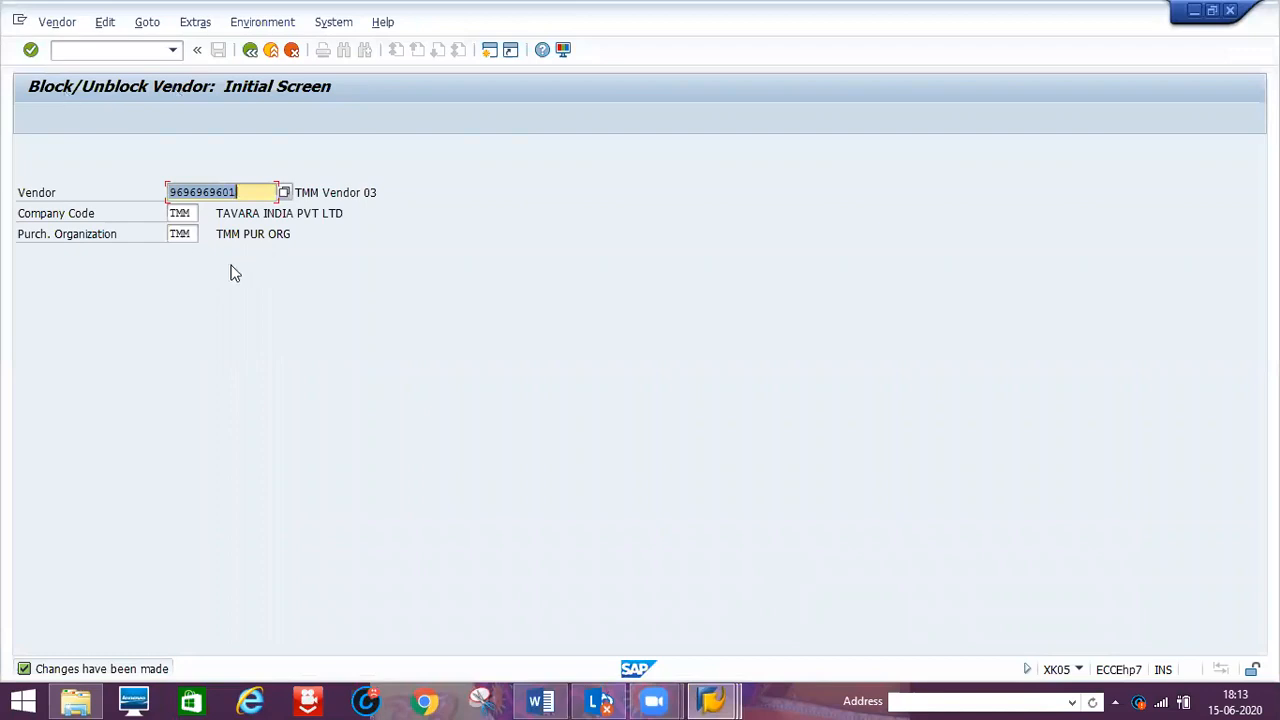
key("Return")
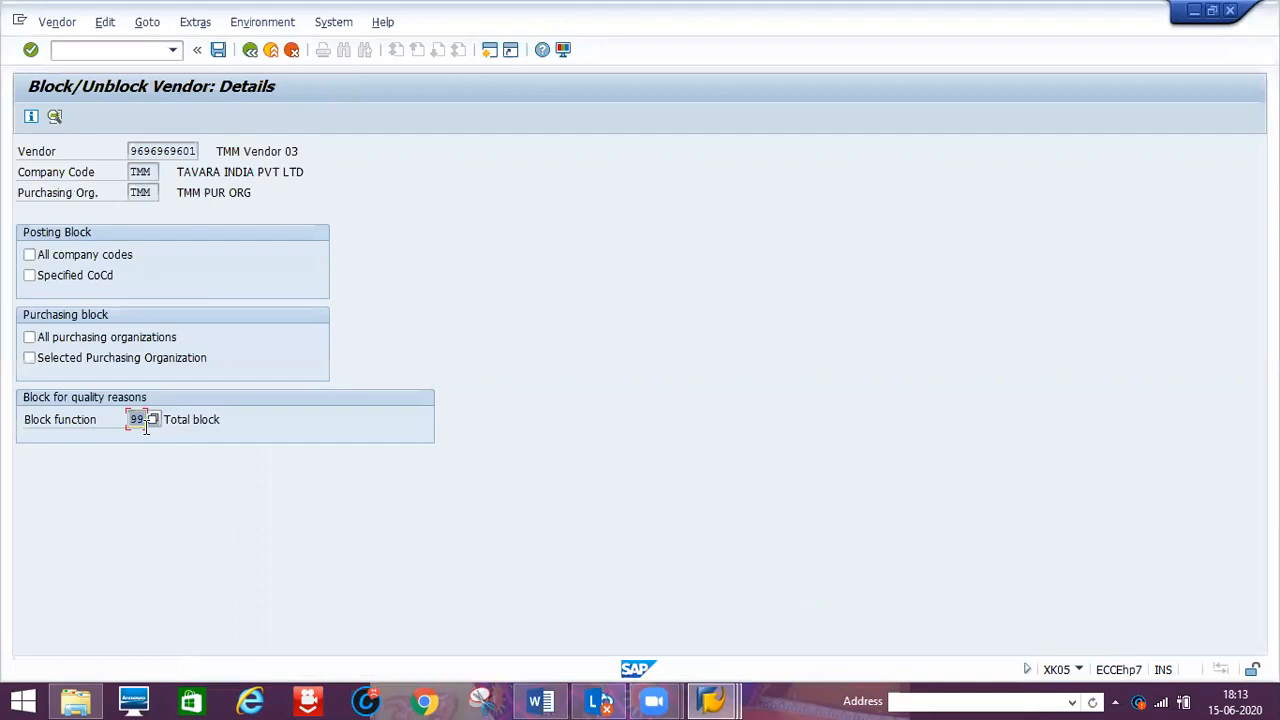
key("BackSpace")
left_click(219, 51)
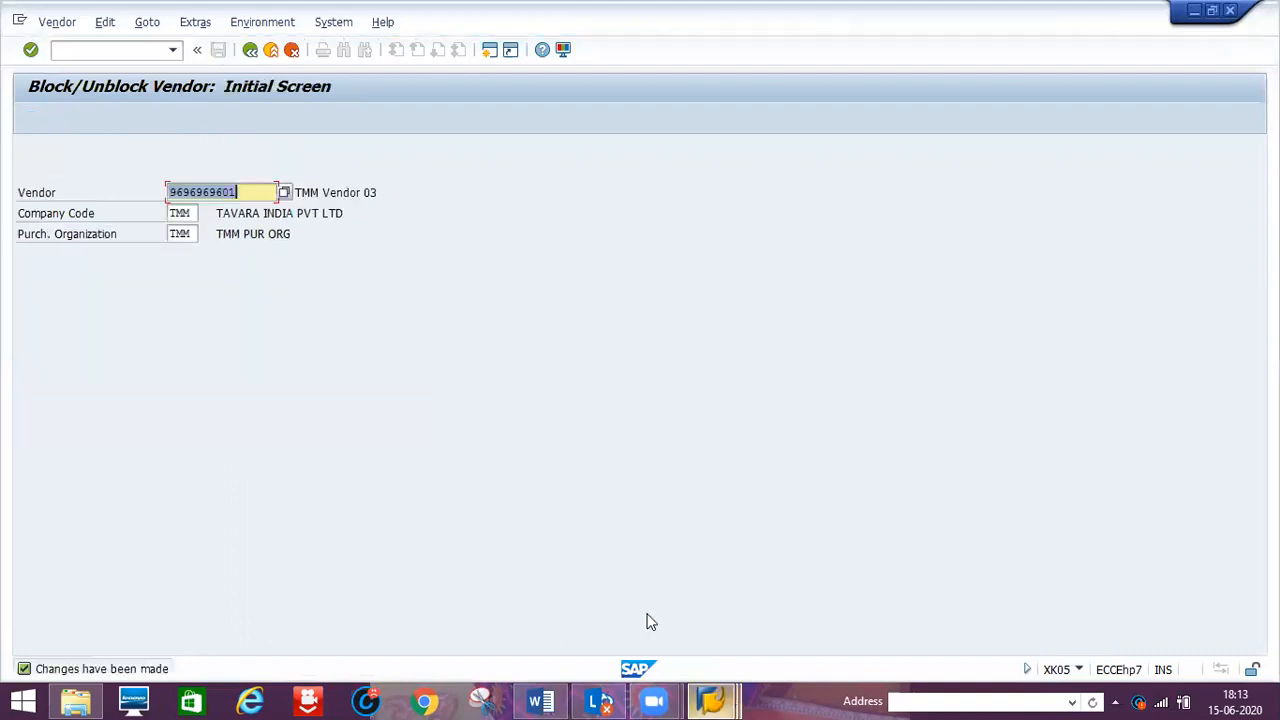
Refresh the purchasing vendor list for TMM and widen the BF column to check the block function of TMM Vendor 03.
key("alt+Tab")
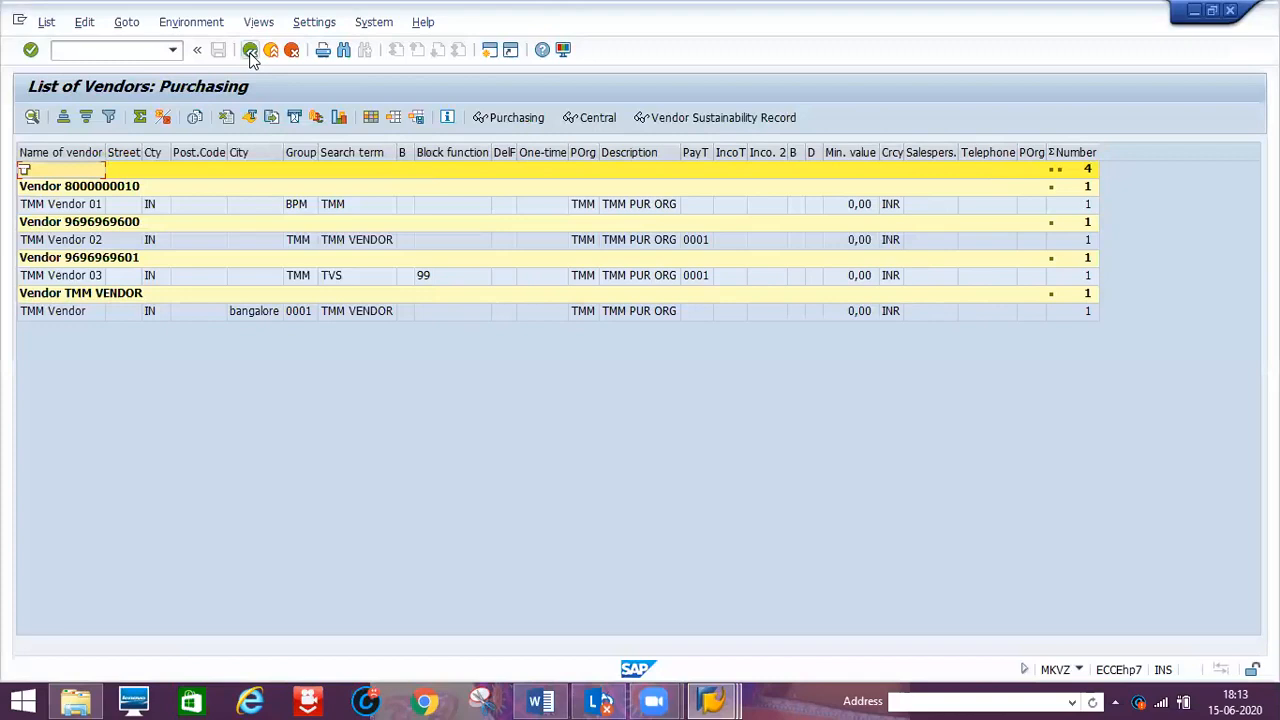
left_click(251, 55)
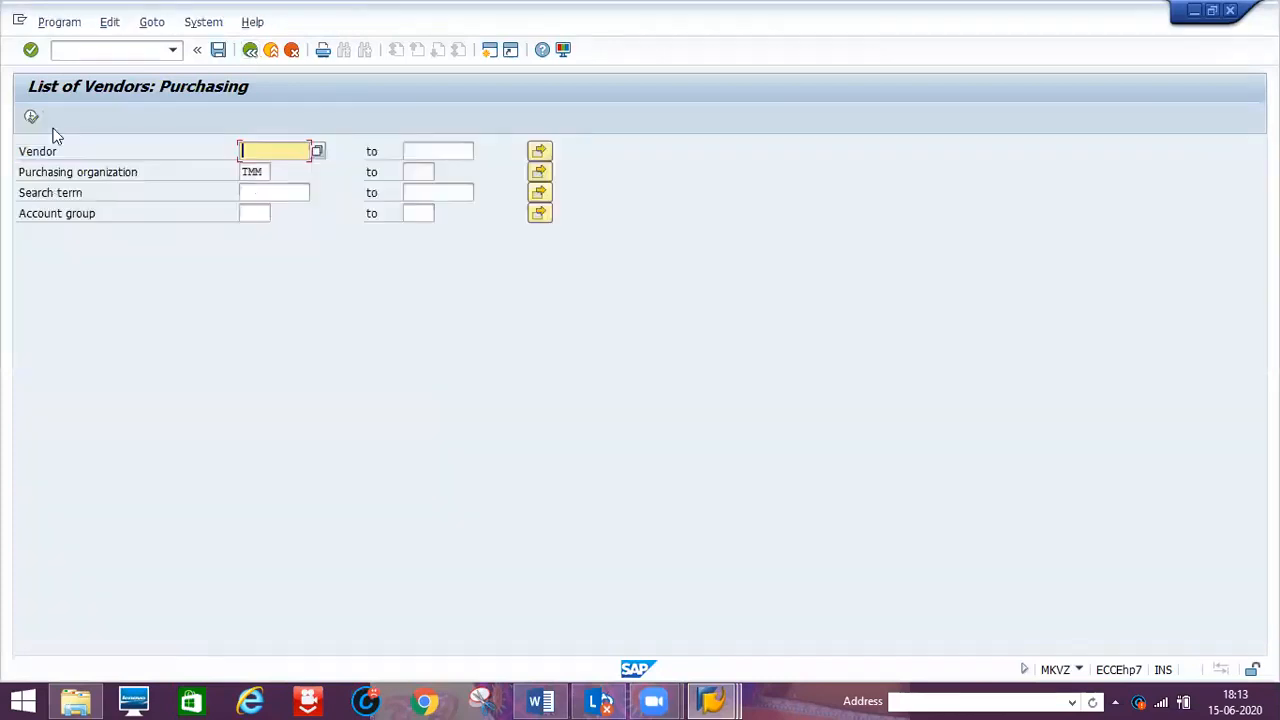
left_click(32, 117)
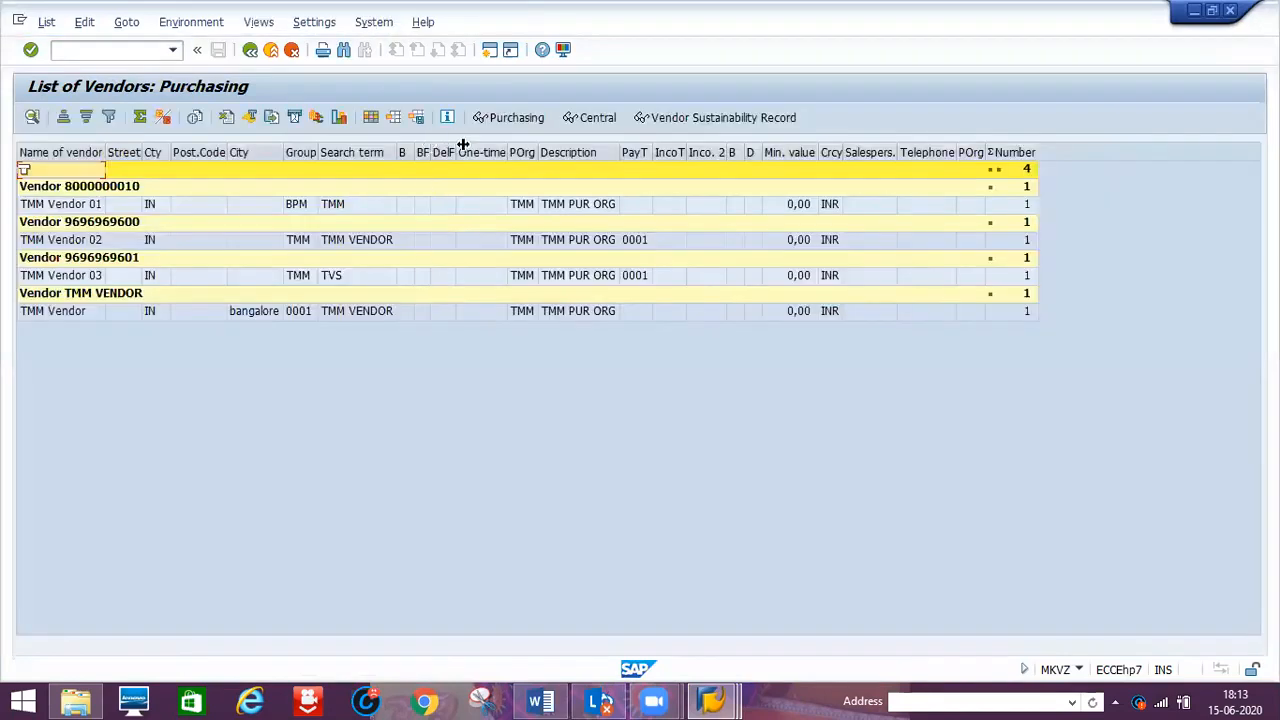
left_click_drag(431, 152, 463, 145)
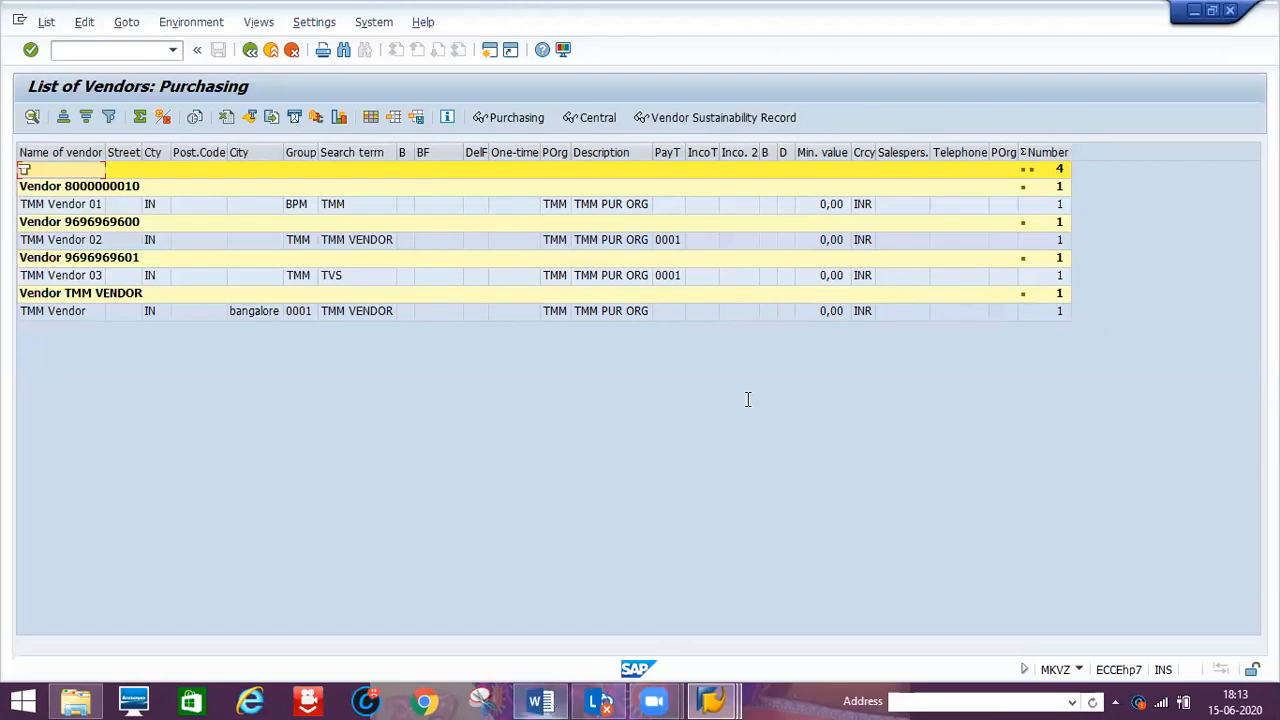
Switch to the Word notes and highlight the transaction code OBB8 in the Create New Payment Terms line in yellow.
key("alt+Tab")
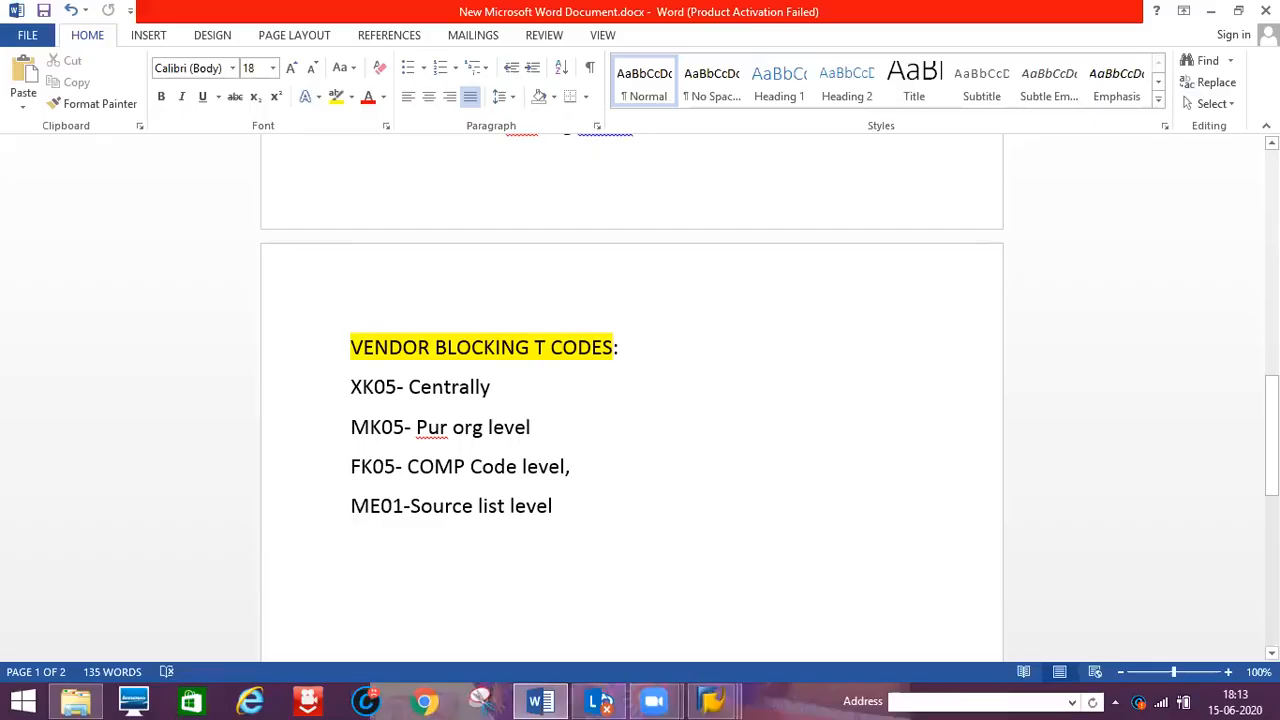
scroll(630, 400, "up", 10)
scroll(897, 415, "up", 1)
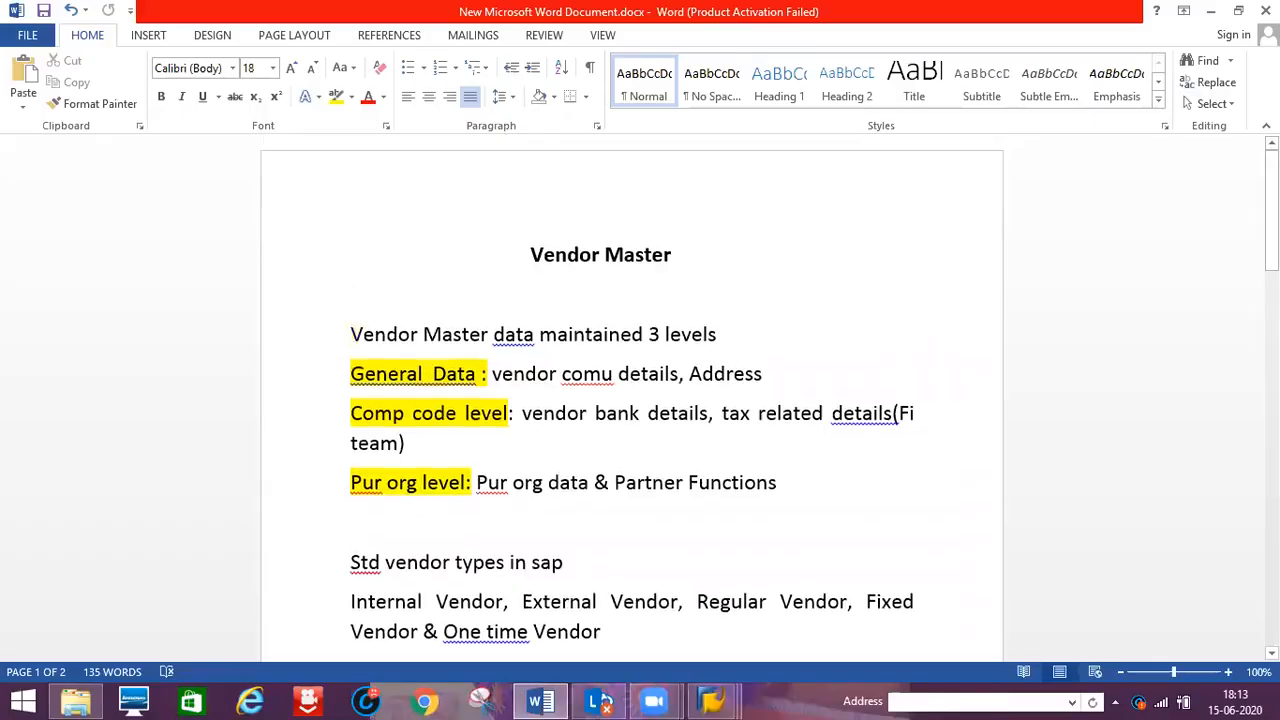
scroll(897, 415, "down", 1)
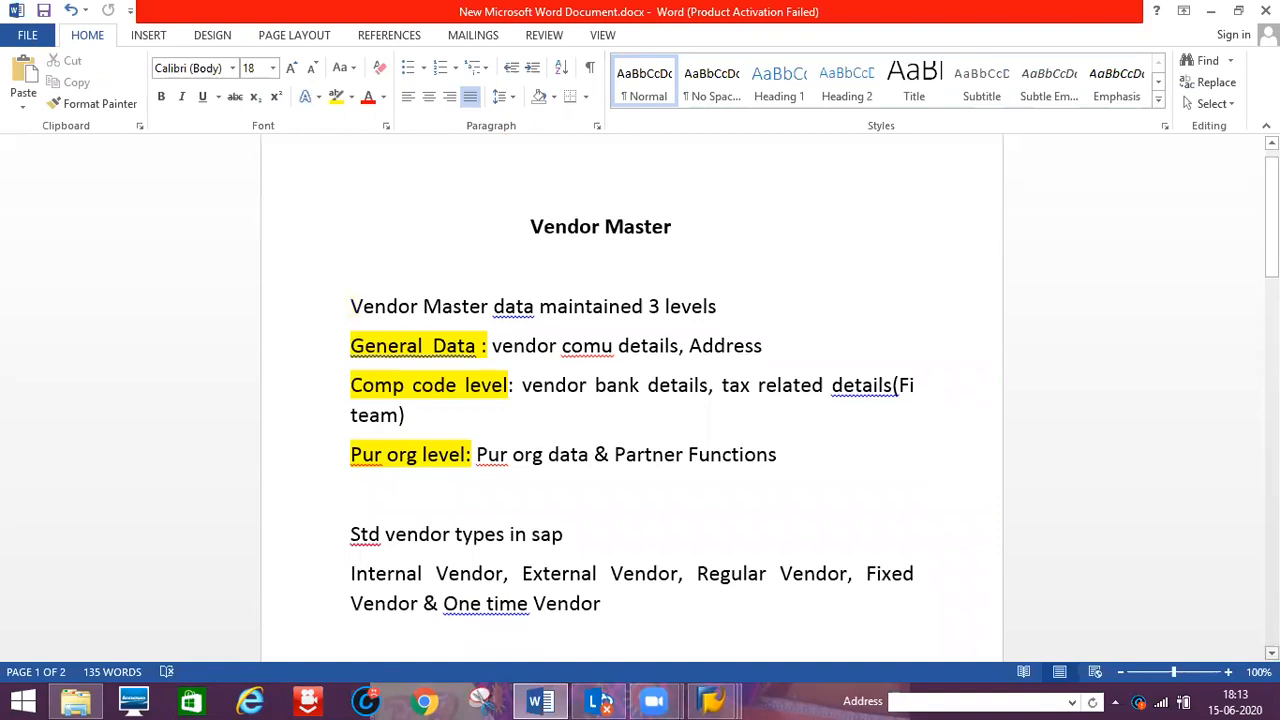
scroll(897, 385, "down", 5)
scroll(782, 341, "down", 10)
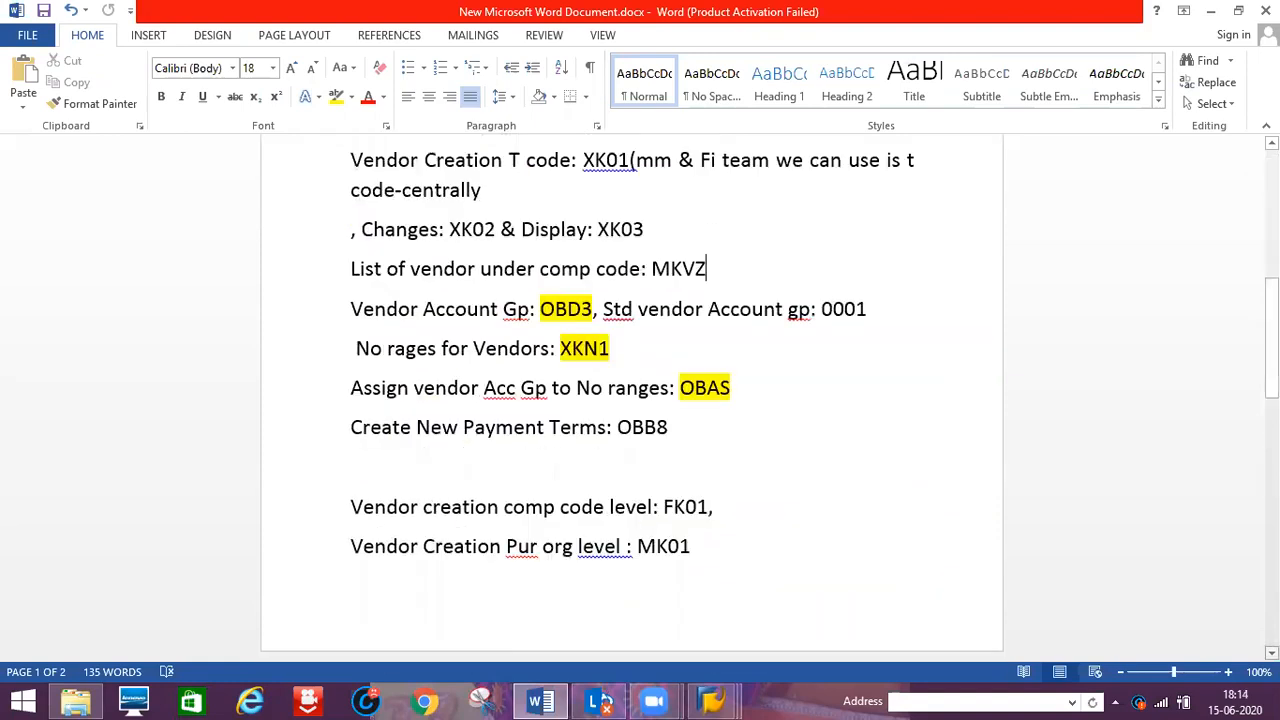
scroll(618, 316, "down", 3)
left_click(617, 317)
left_click_drag(617, 317, 668, 318)
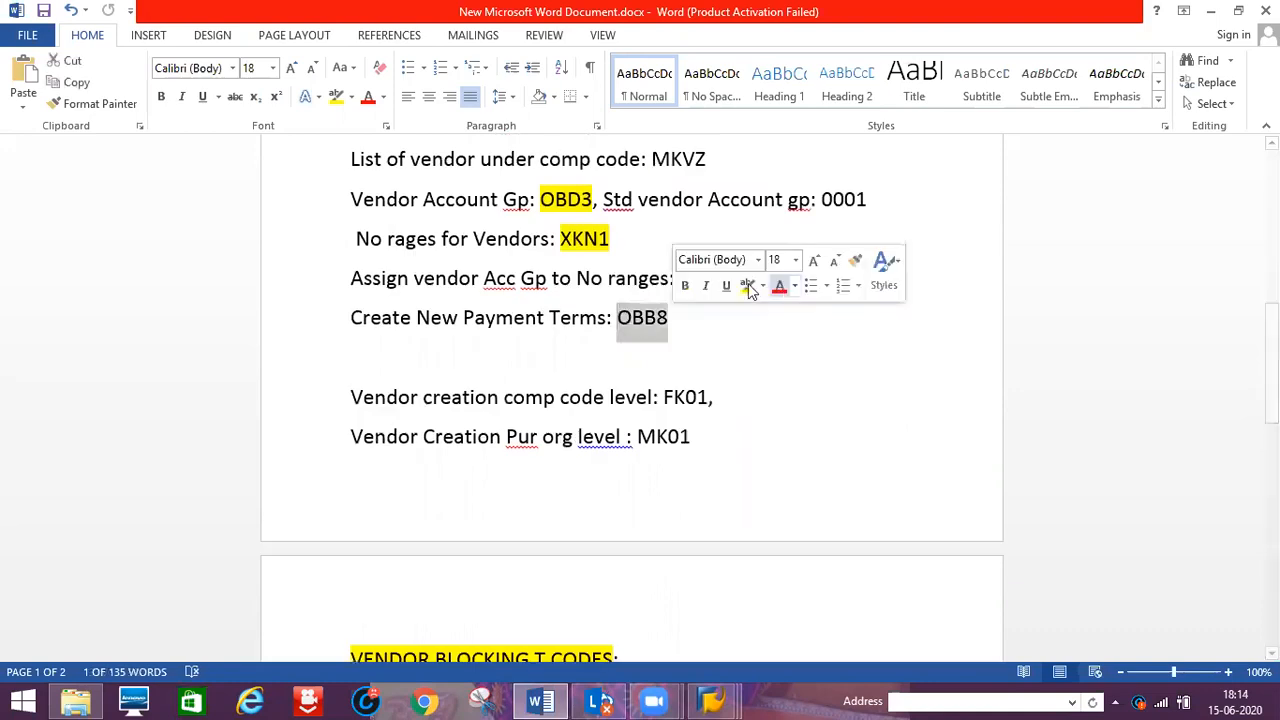
left_click(749, 287)
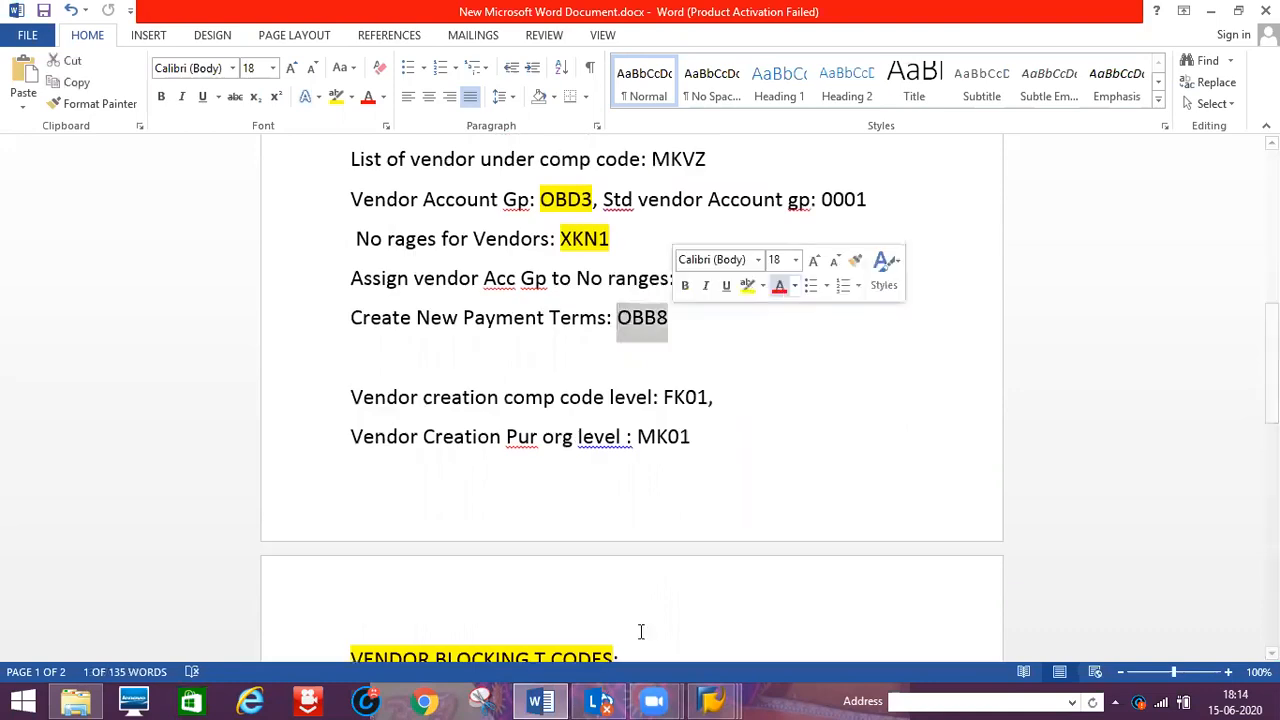
Switch to the SAP Block/Unblock Vendor session and open the payment terms configuration with /NOBB8.
left_click(707, 698)
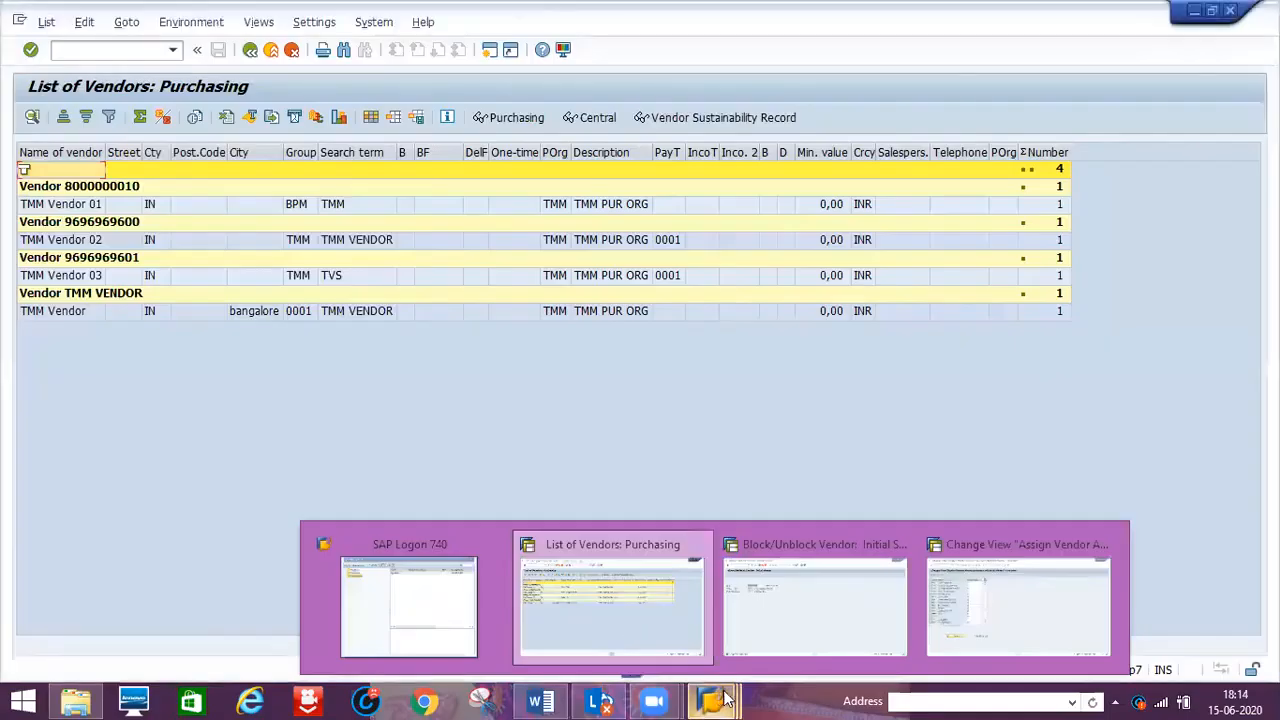
left_click(815, 605)
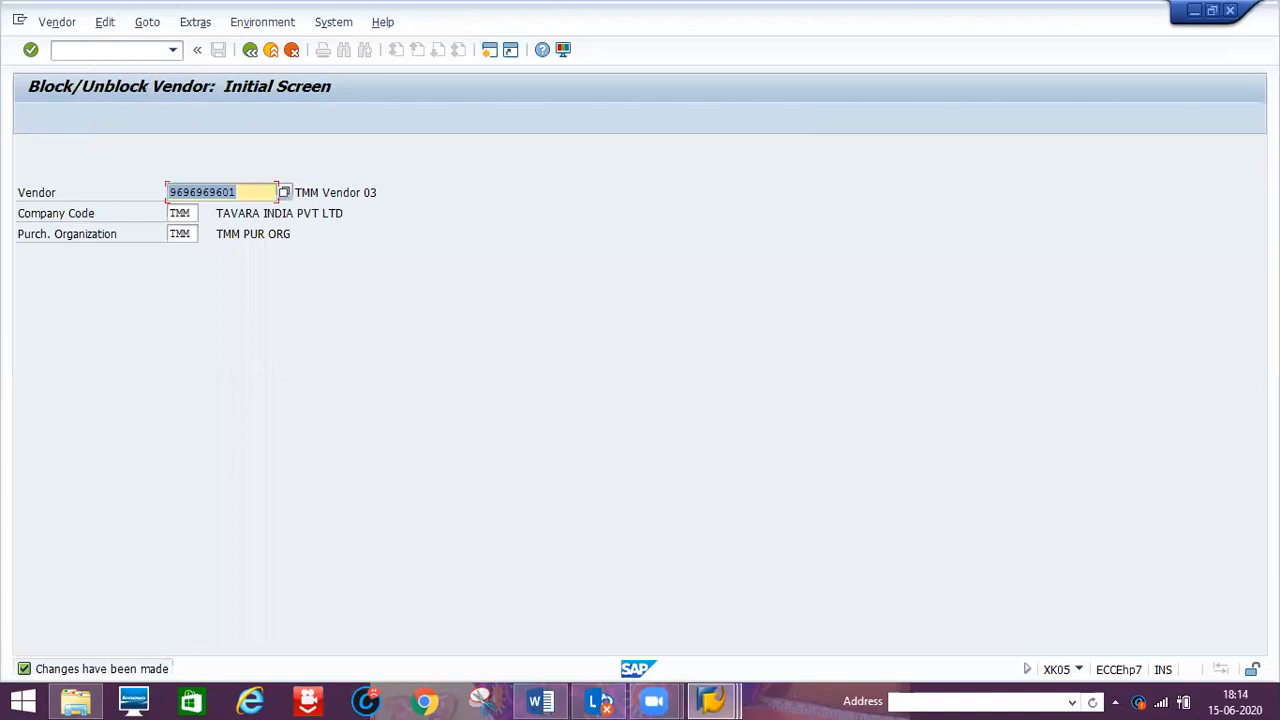
key("ctrl+/")
type("/NOB")
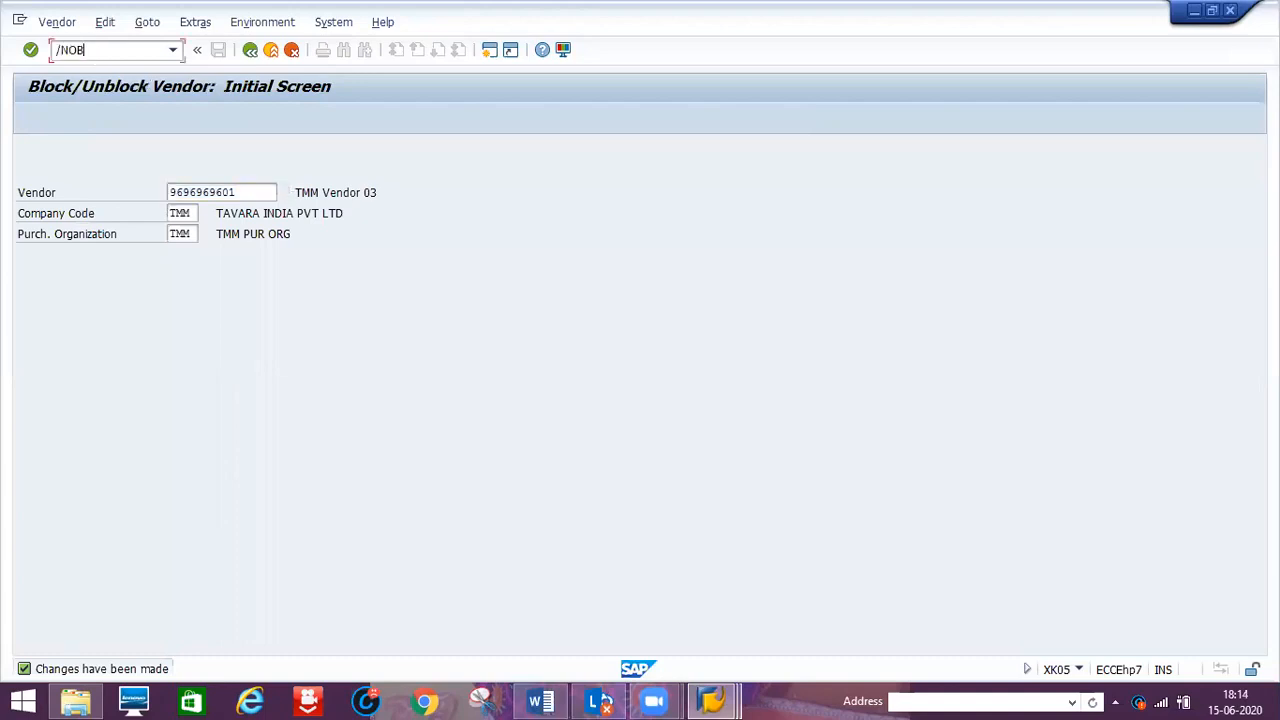
type("BG")
key("BackSpace")
type("8")
key("Return")
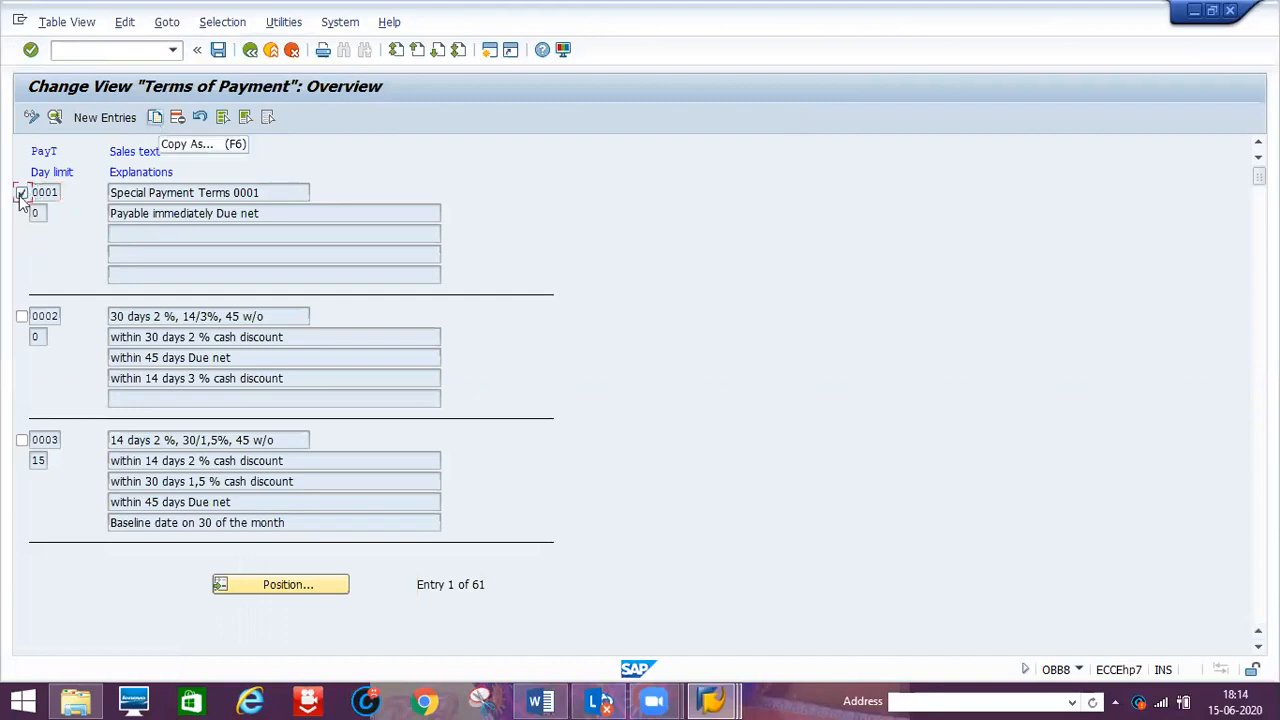
Create a new payment terms entry with the key TMM, keeping both customer and vendor account types enabled.
left_click(79, 122)
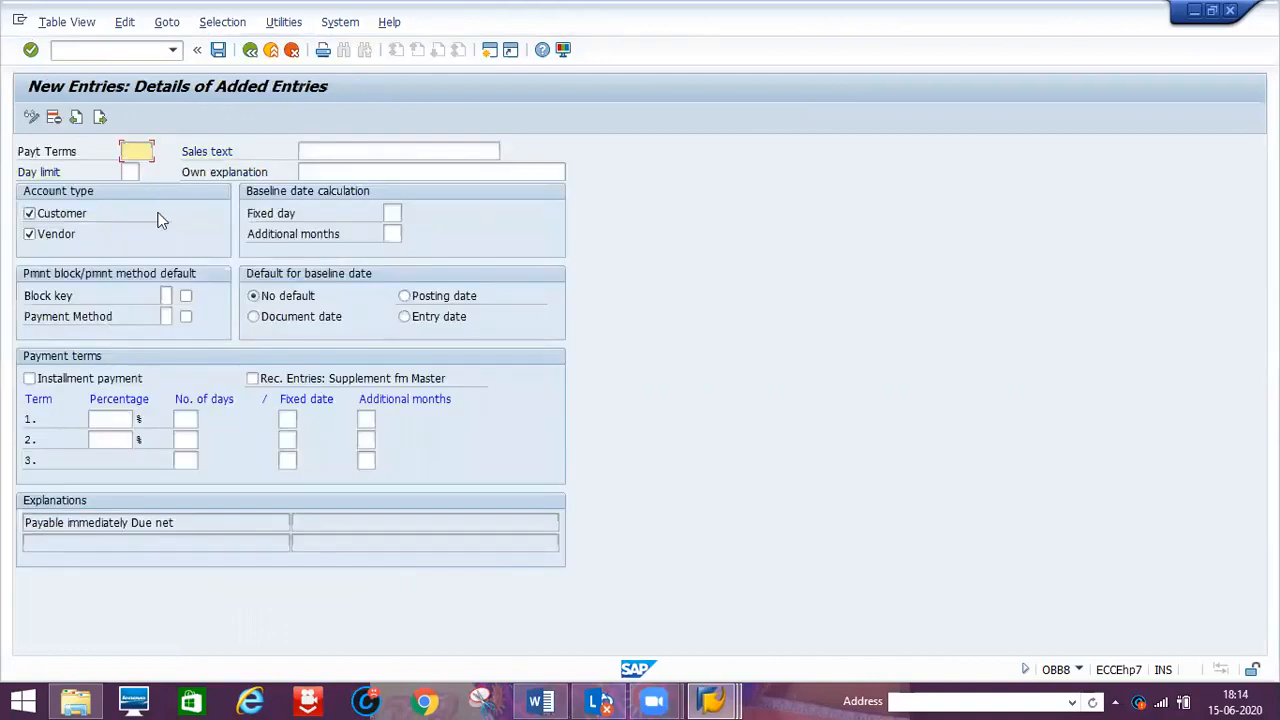
type("TMM")
left_click(30, 214)
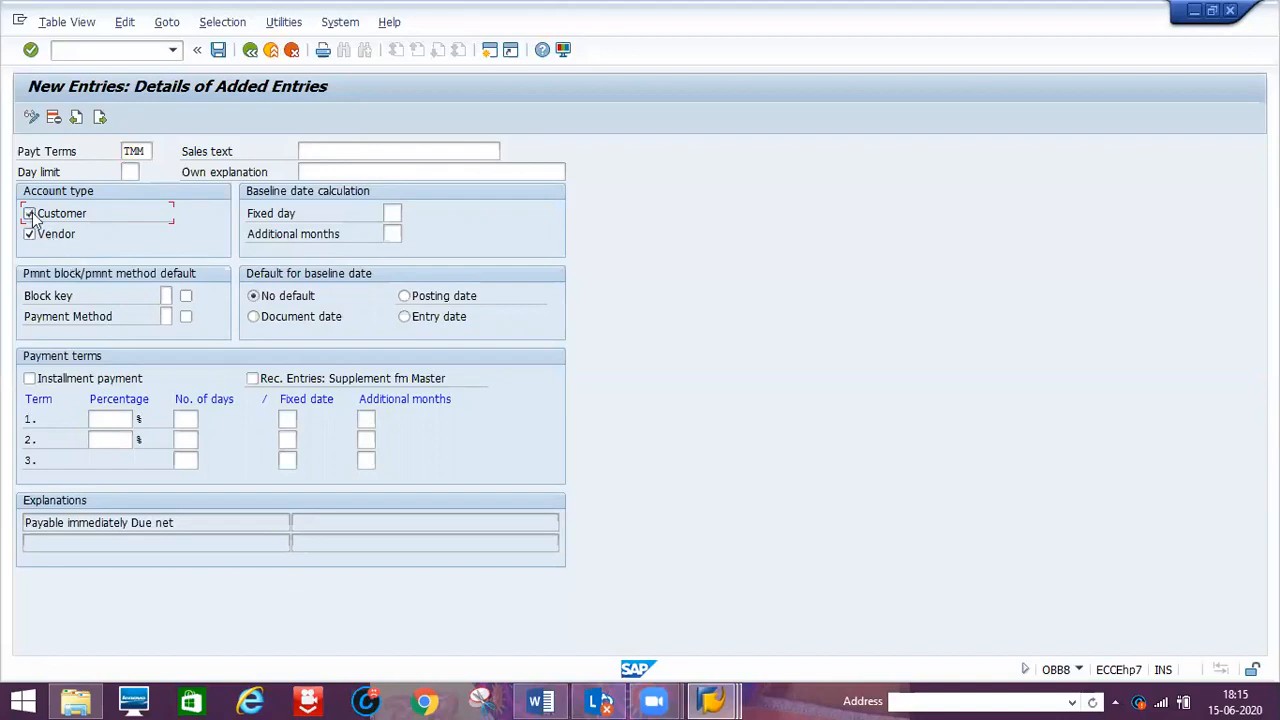
Set the first payment term to 4 % within 7 days and the second to 2 % within 15 days.
left_click(106, 421)
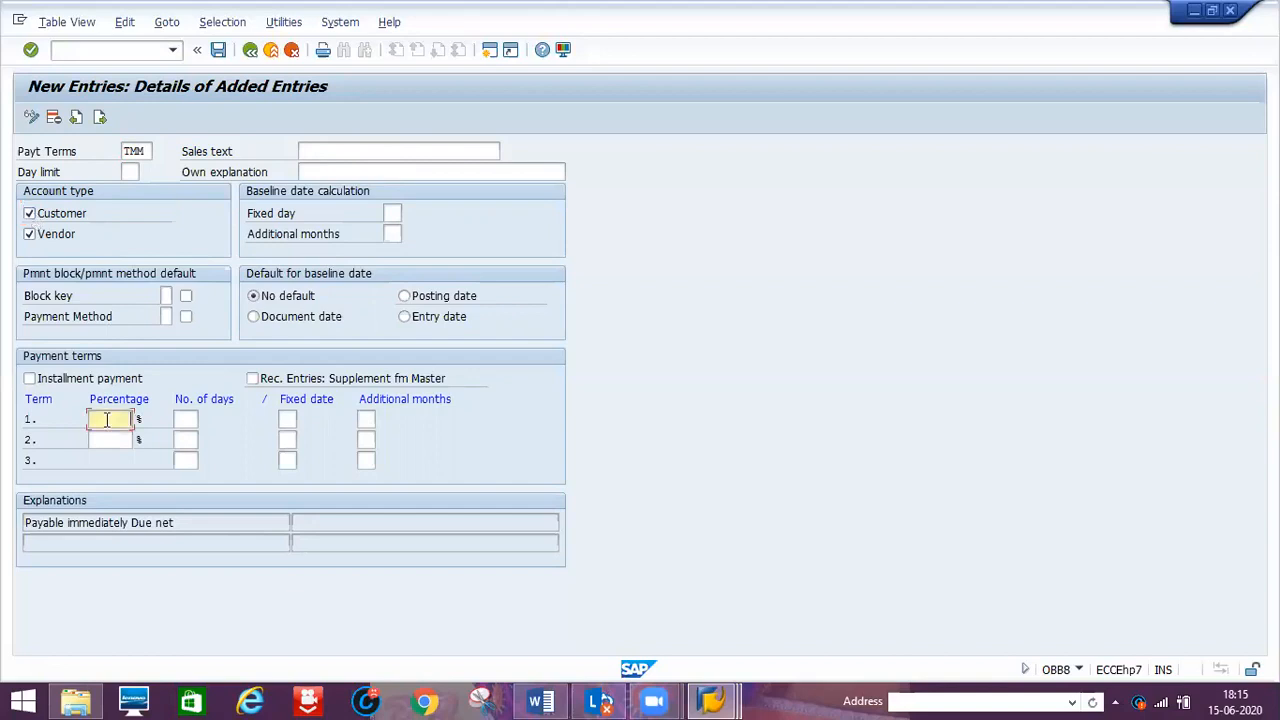
type("4")
key("Tab")
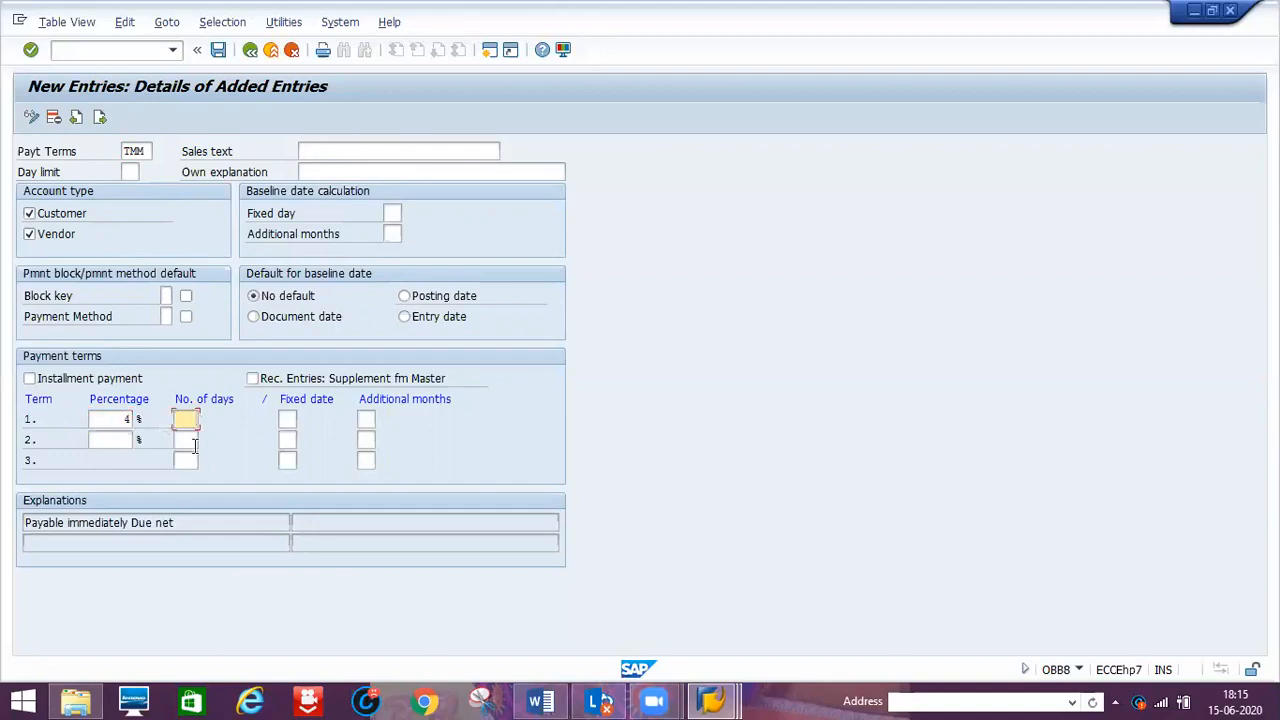
type("7")
left_click(122, 434)
type("2")
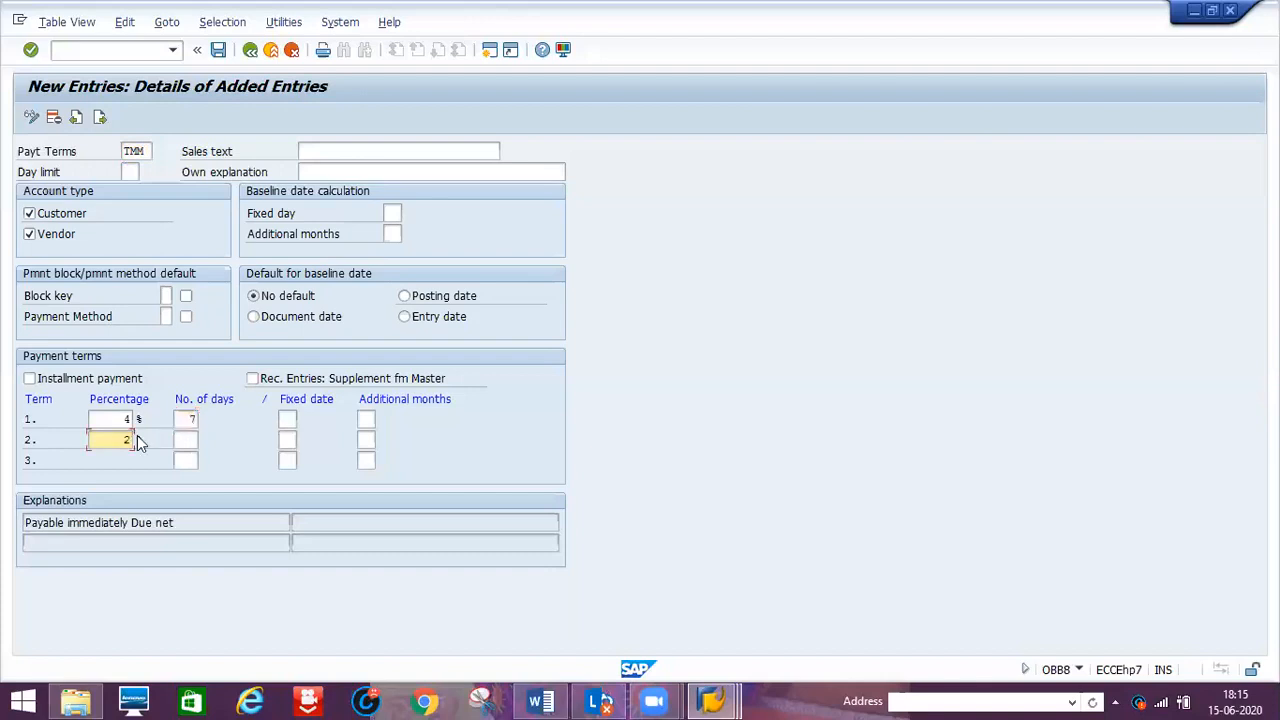
left_click(193, 441)
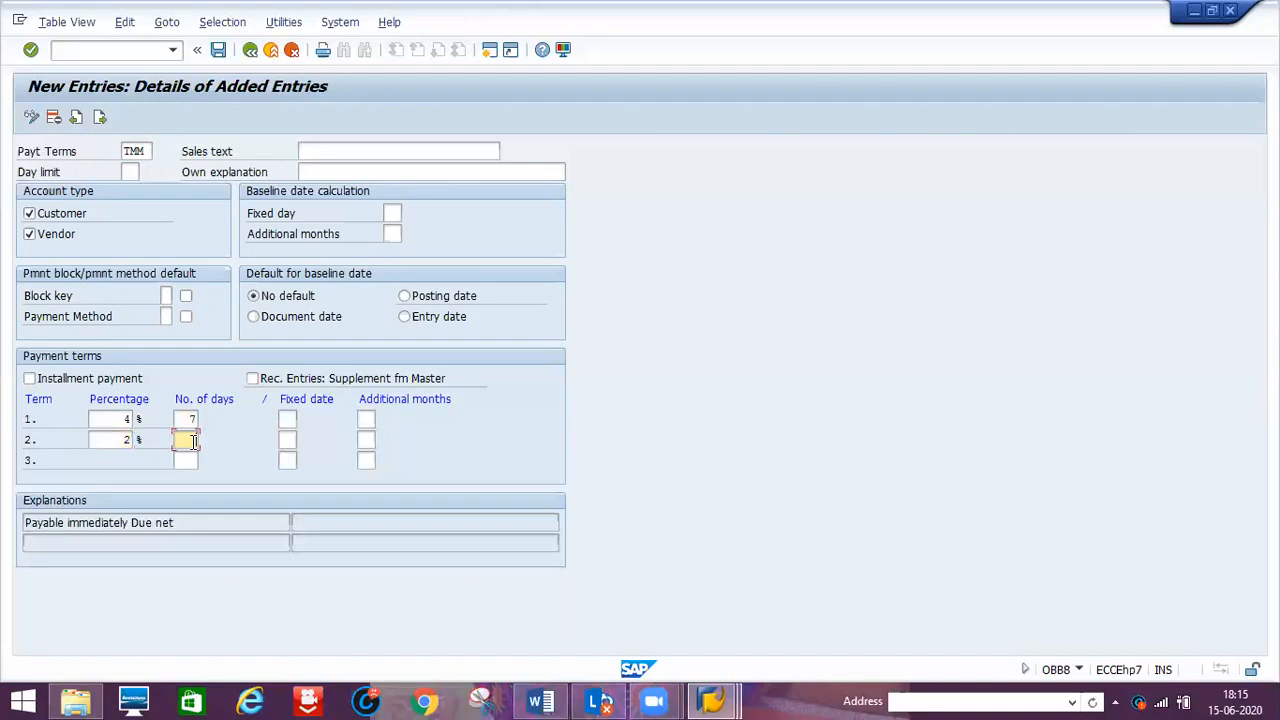
type("15")
Set the third payment term to 30 days and save the TMM entry to the proposed customizing request.
left_click(186, 461)
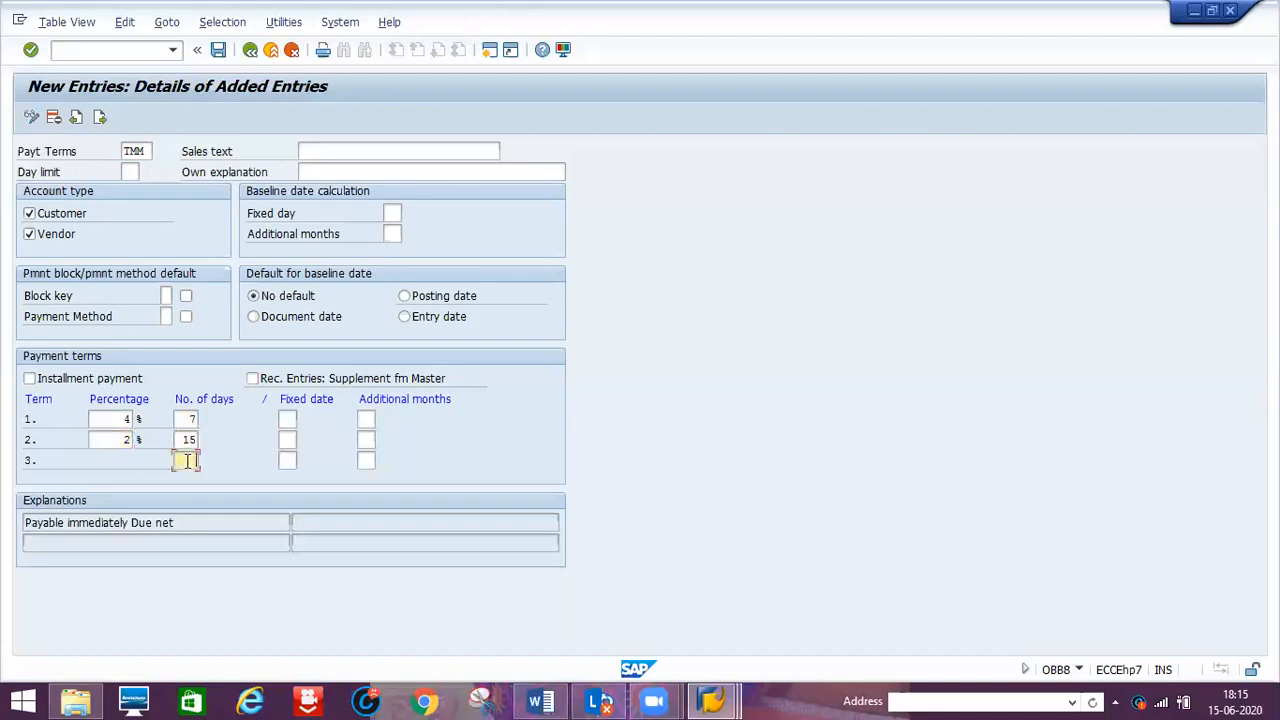
type("30")
key("Return")
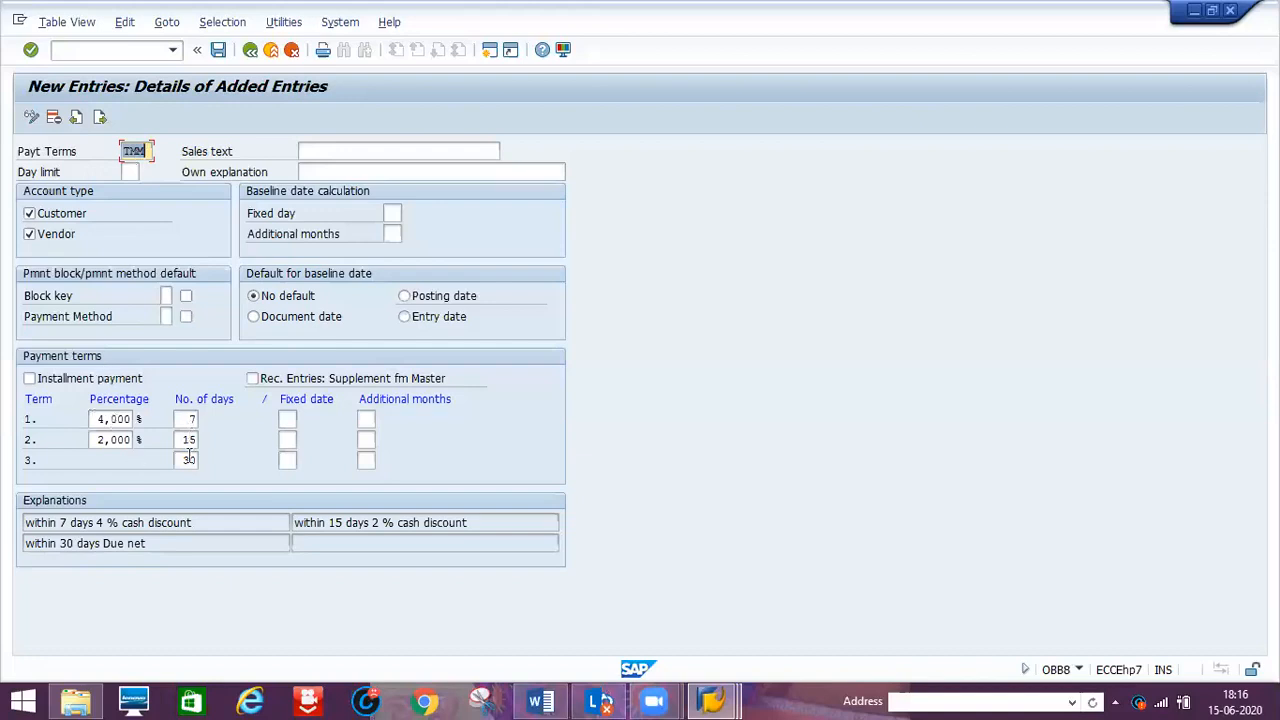
left_click(219, 51)
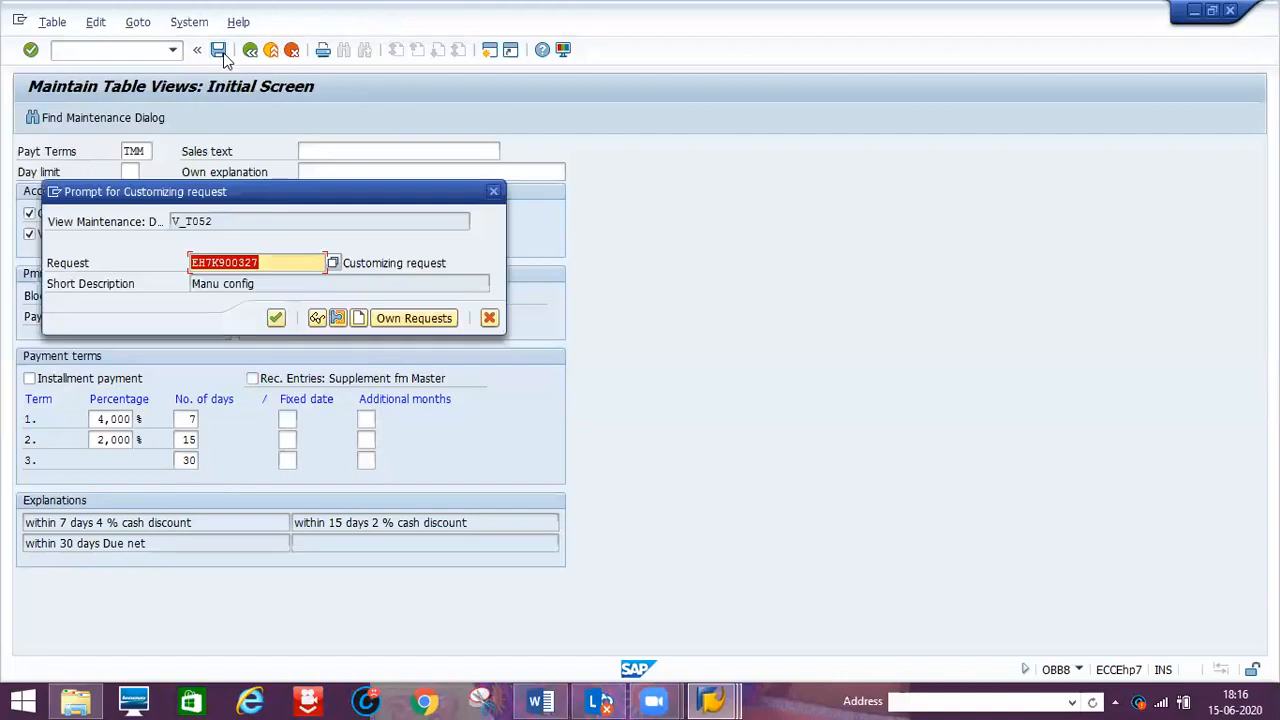
left_click(276, 319)
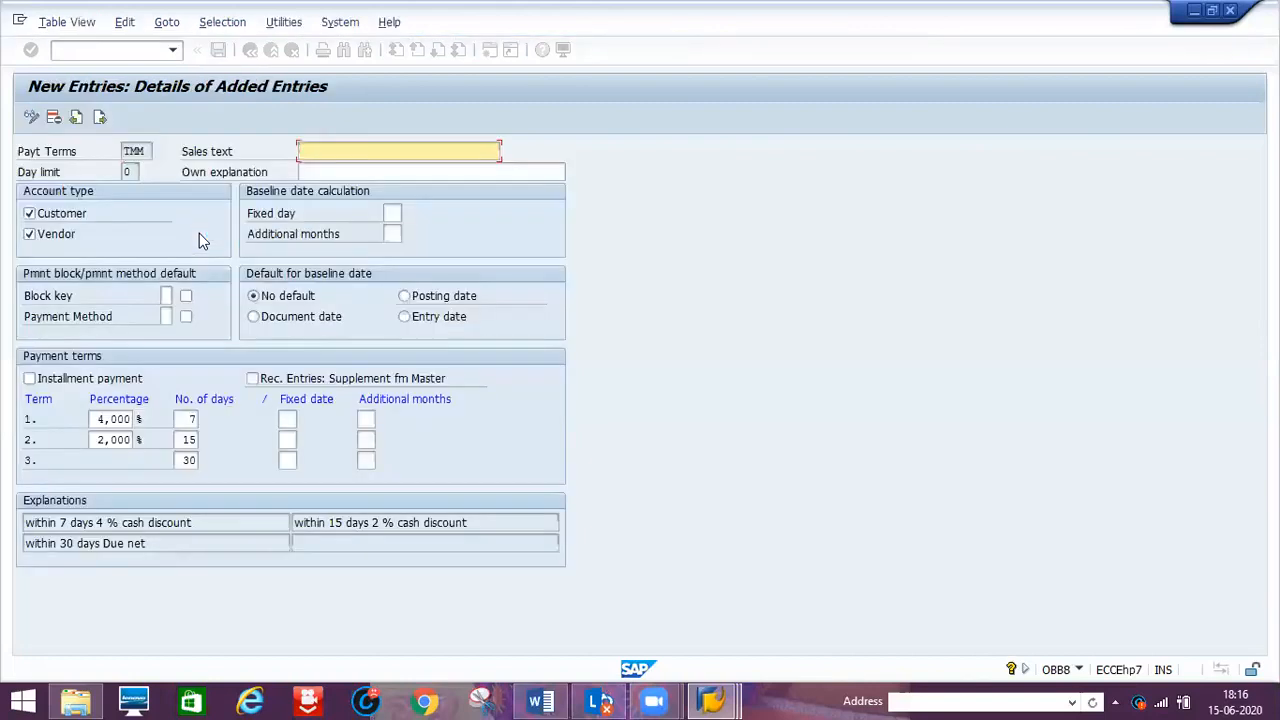
Open vendor creation with /NXK01 and continue to the address data for company code, purchasing organization and account group TMM.
left_click(133, 49)
type("/NXK01")
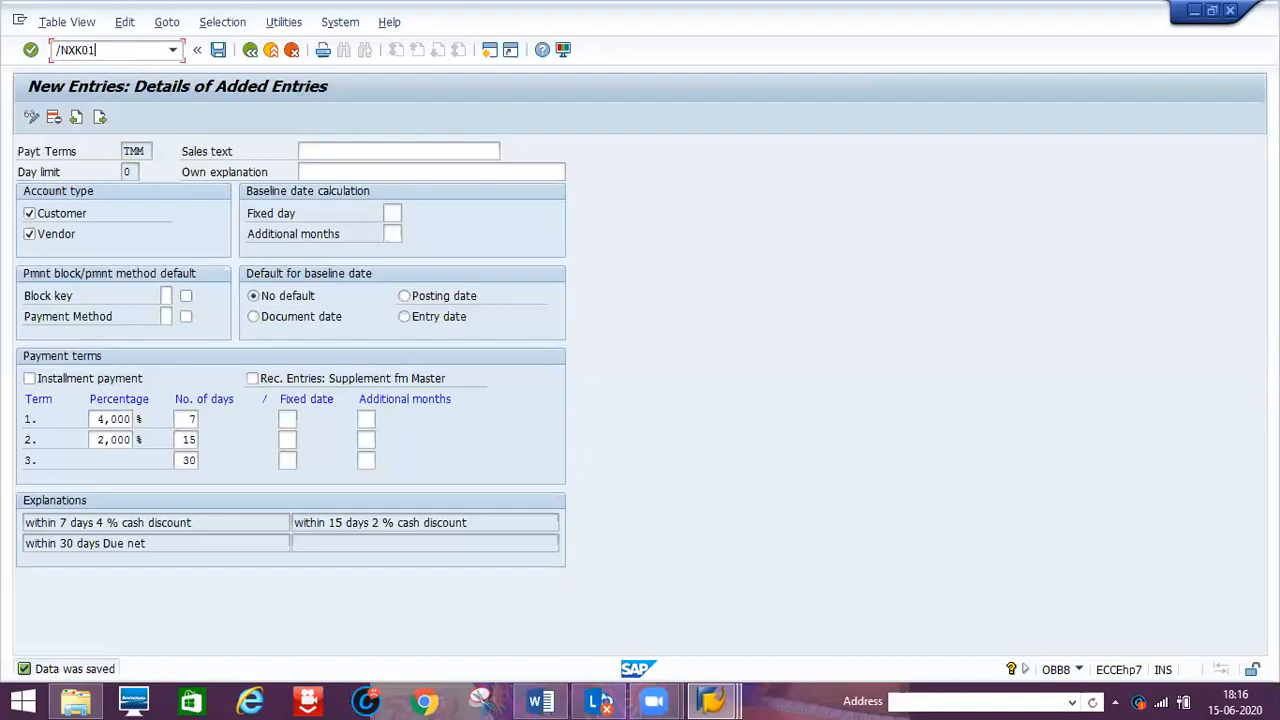
key("Return")
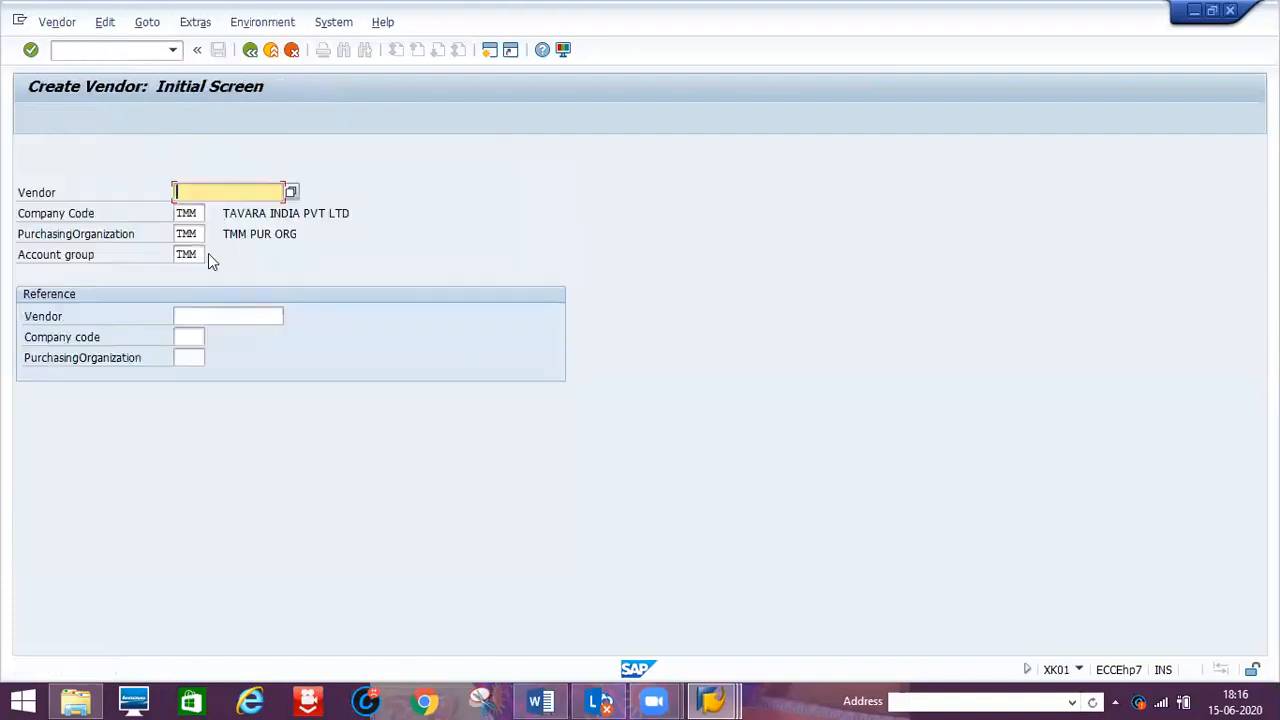
left_click(201, 254)
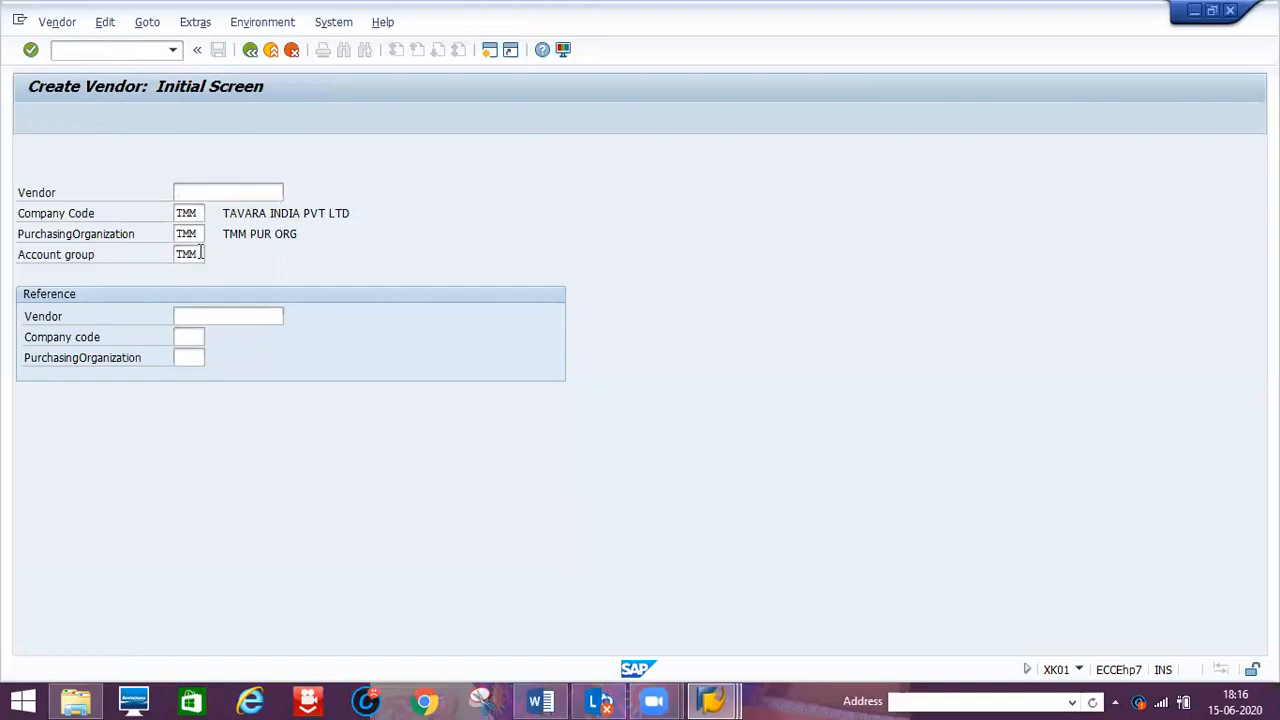
key("Return")
key("Down")
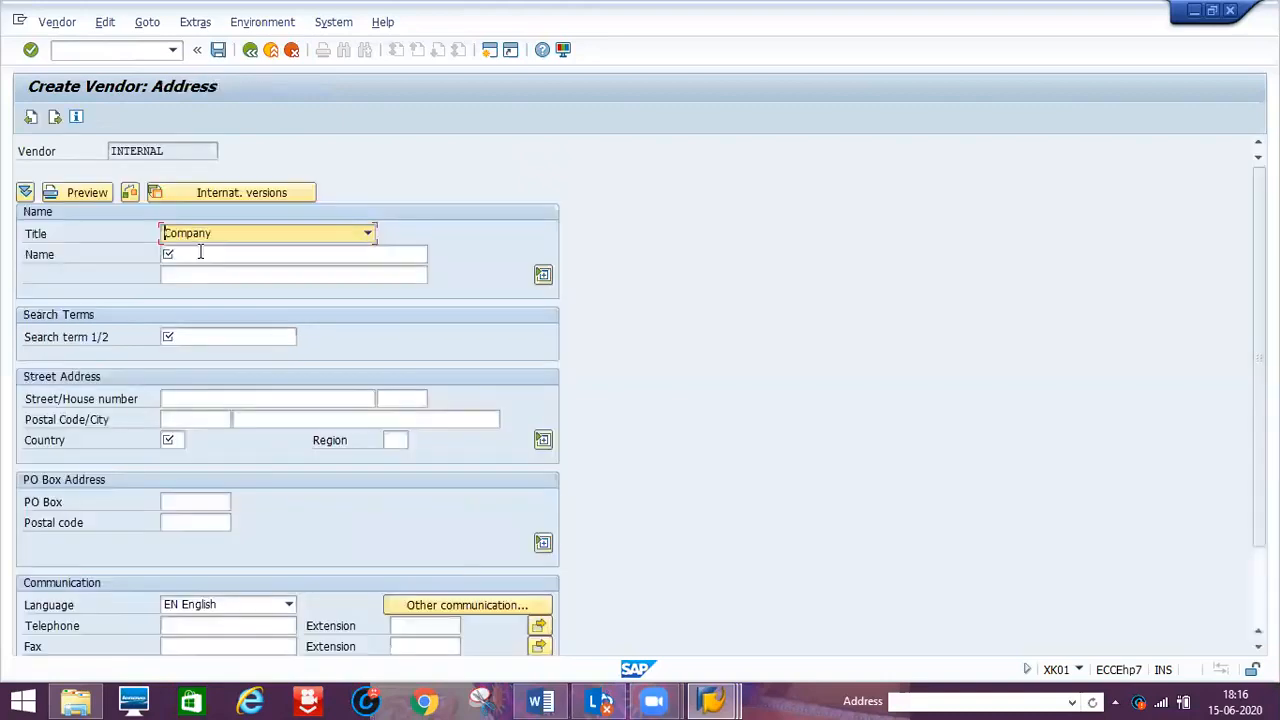
Enter SONY VENDOR INDIA PVT LTD as the new vendor's name, keeping the title Company.
key("Tab")
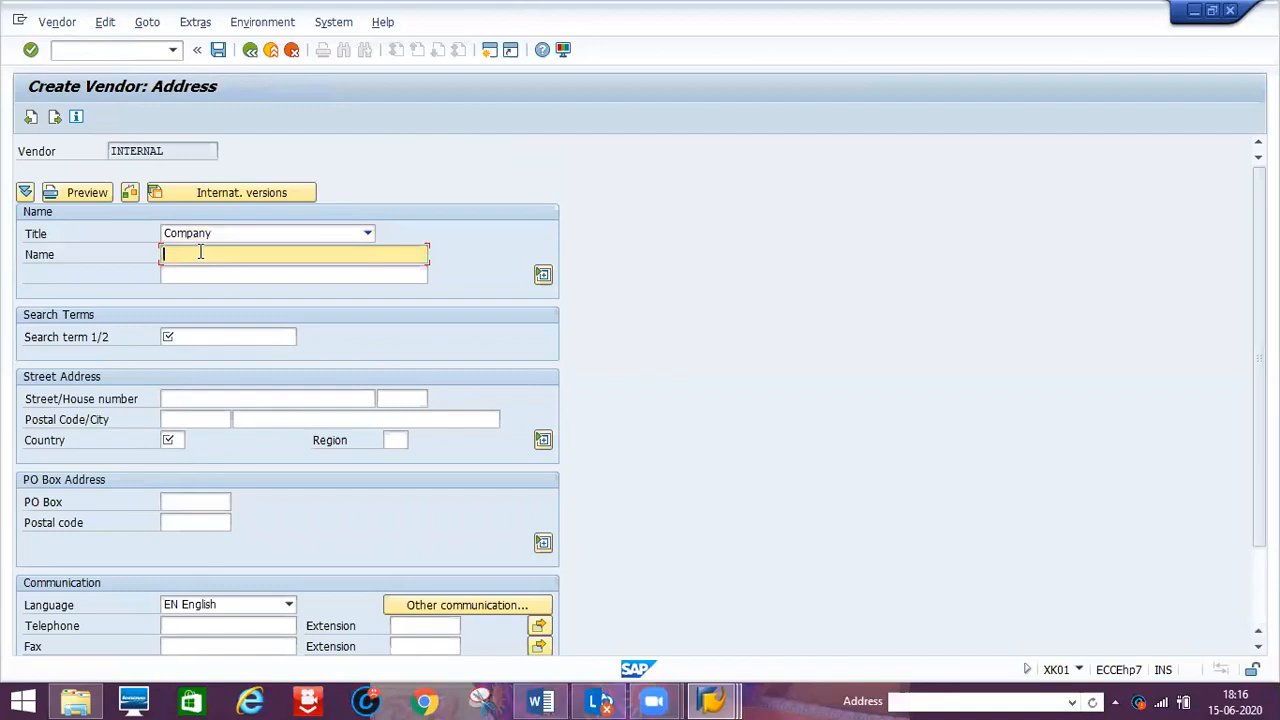
type("T")
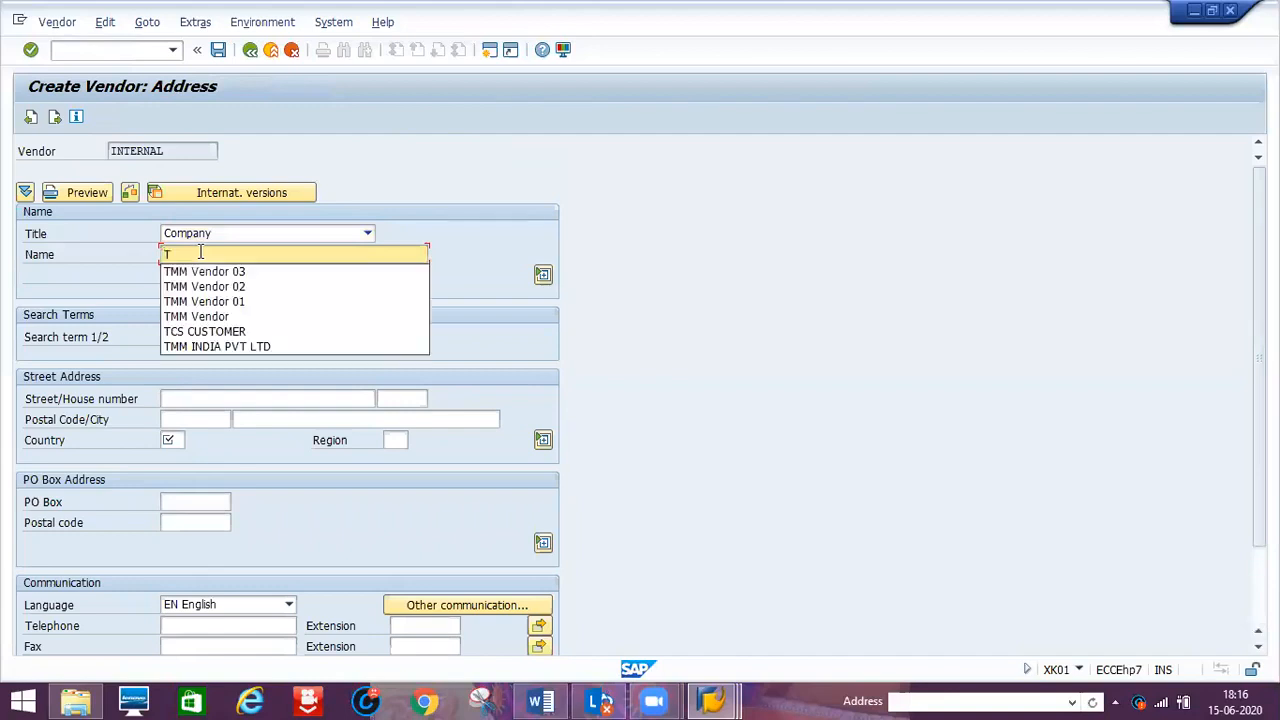
key("BackSpace")
type("SO")
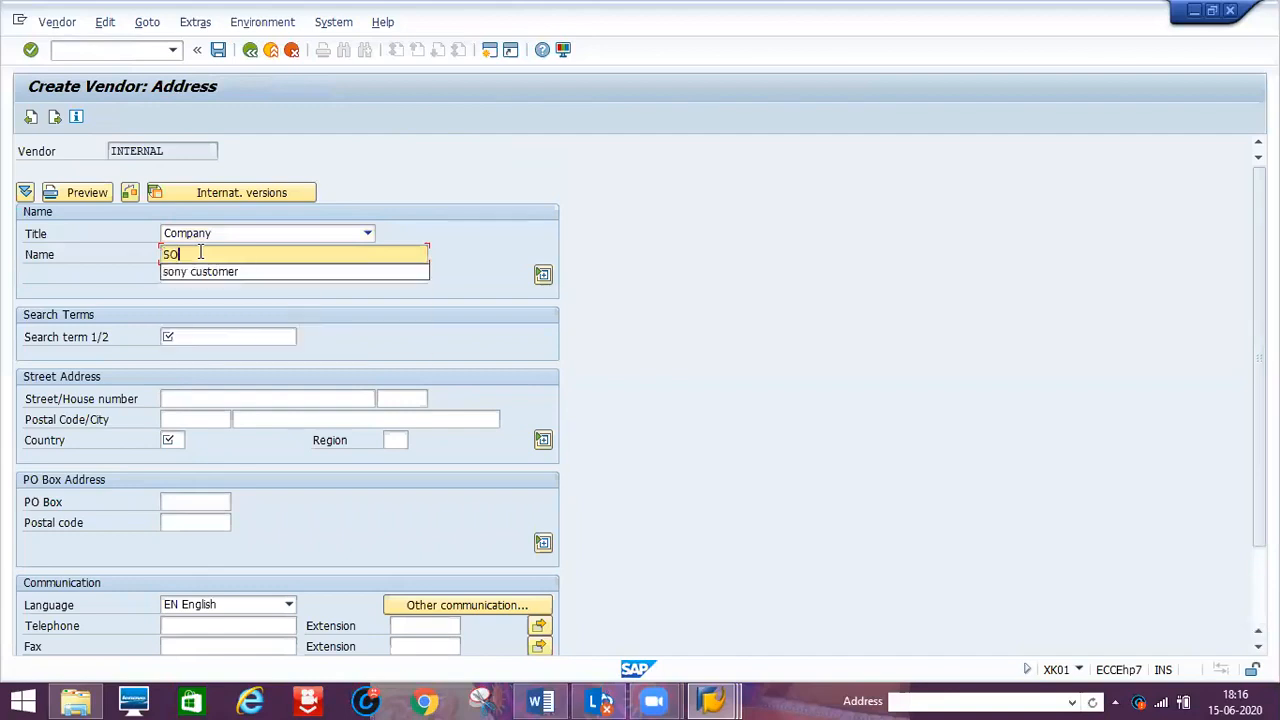
type("NY CE")
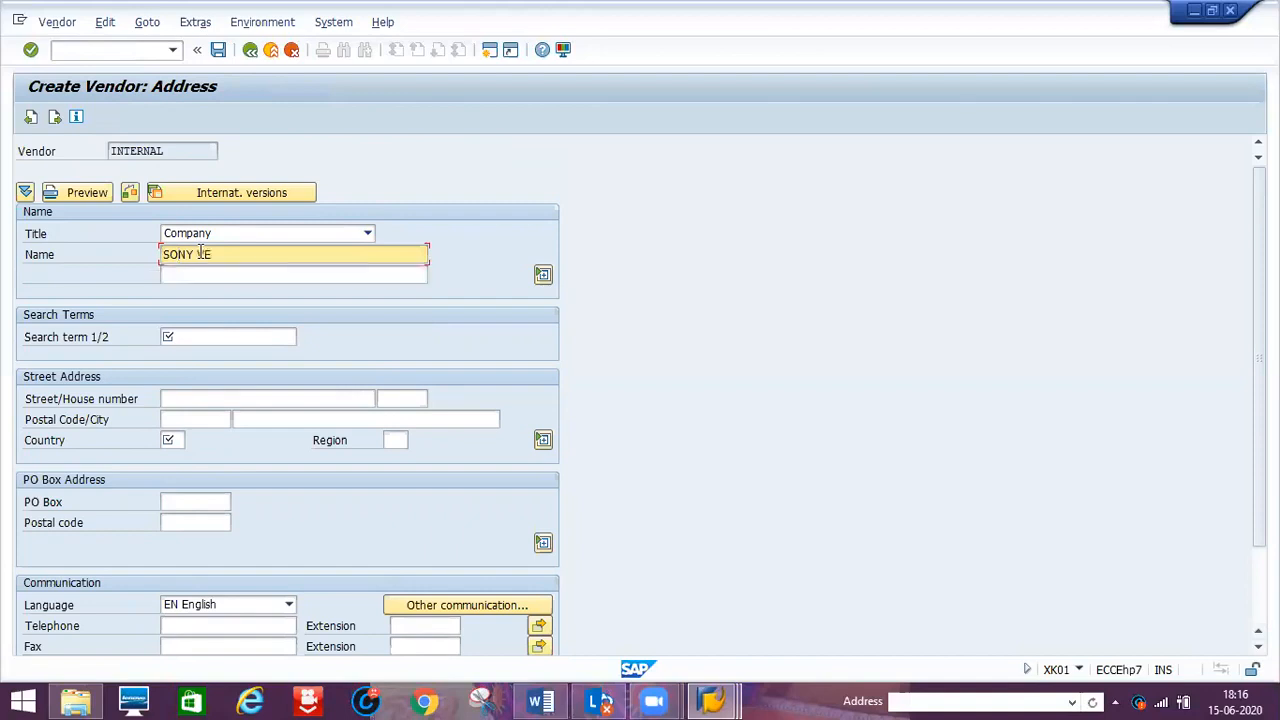
type("NDOR INDIA PVT LLTD")
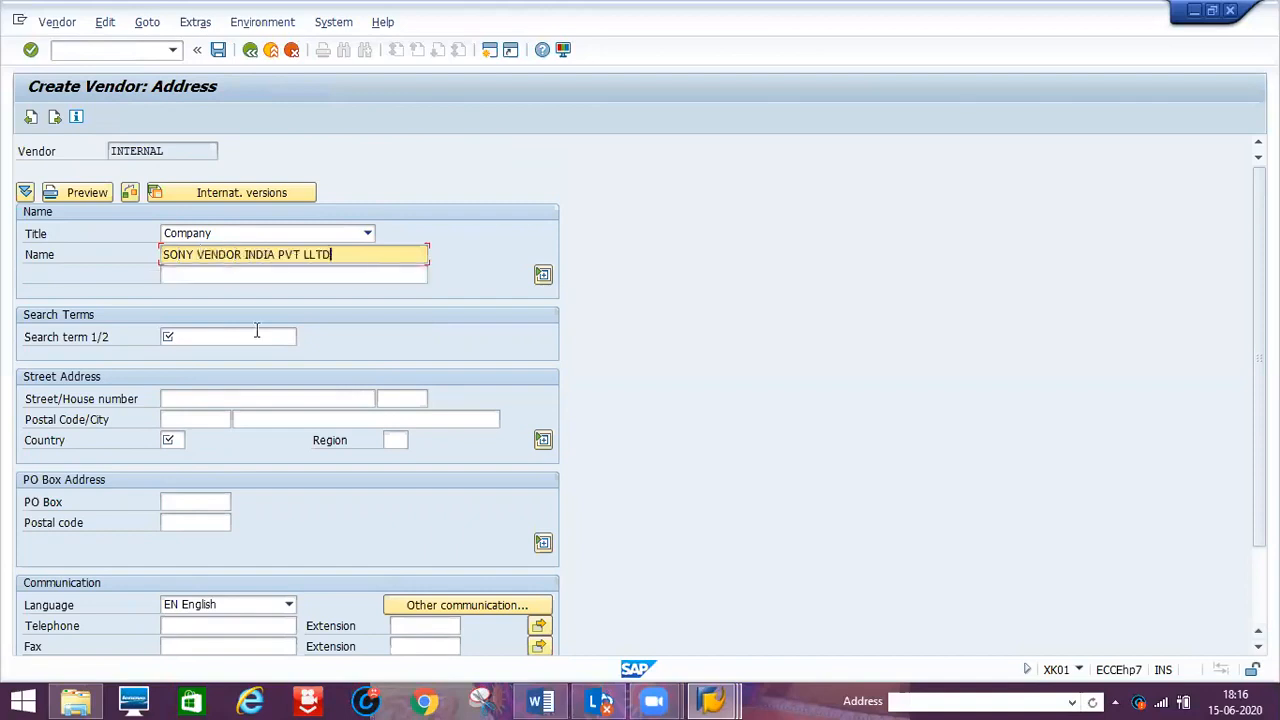
key("BackSpace")
key("BackSpace")
key("BackSpace")
type("TD")
Set the vendor's search term to SONY and country to IN, and continue to the payment transactions screen.
left_click(206, 343)
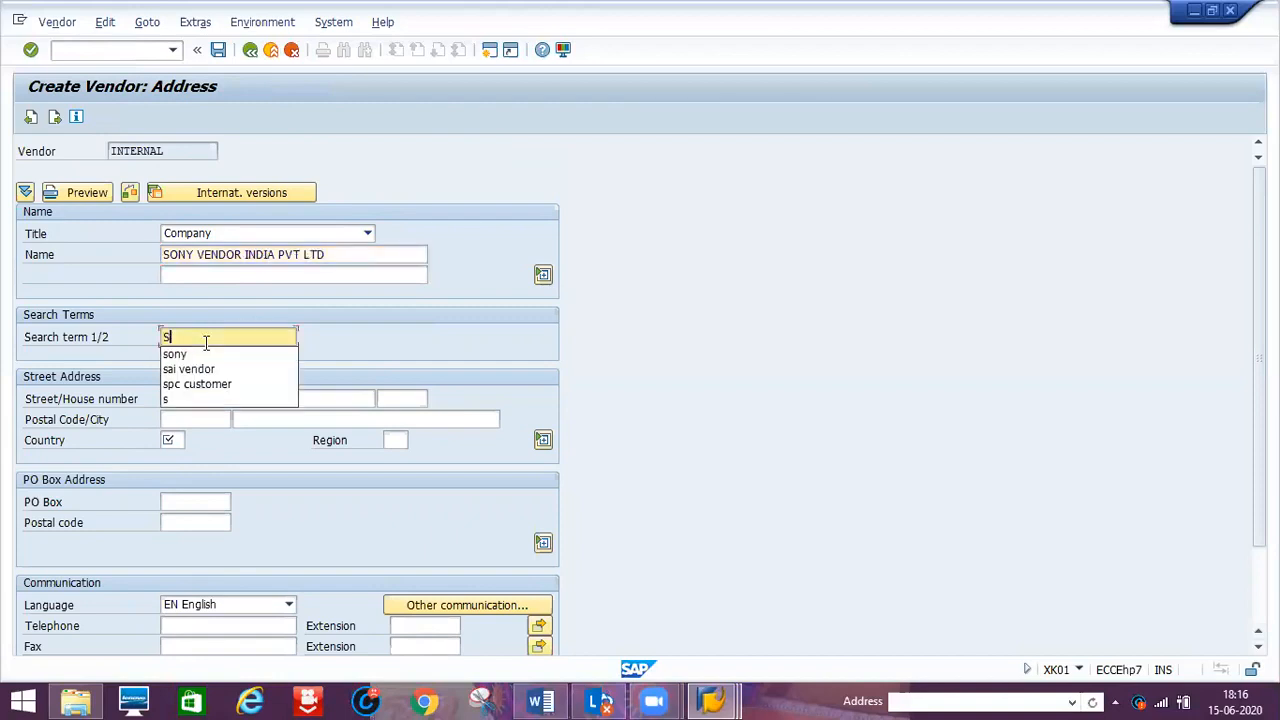
type("SONY")
left_click(175, 440)
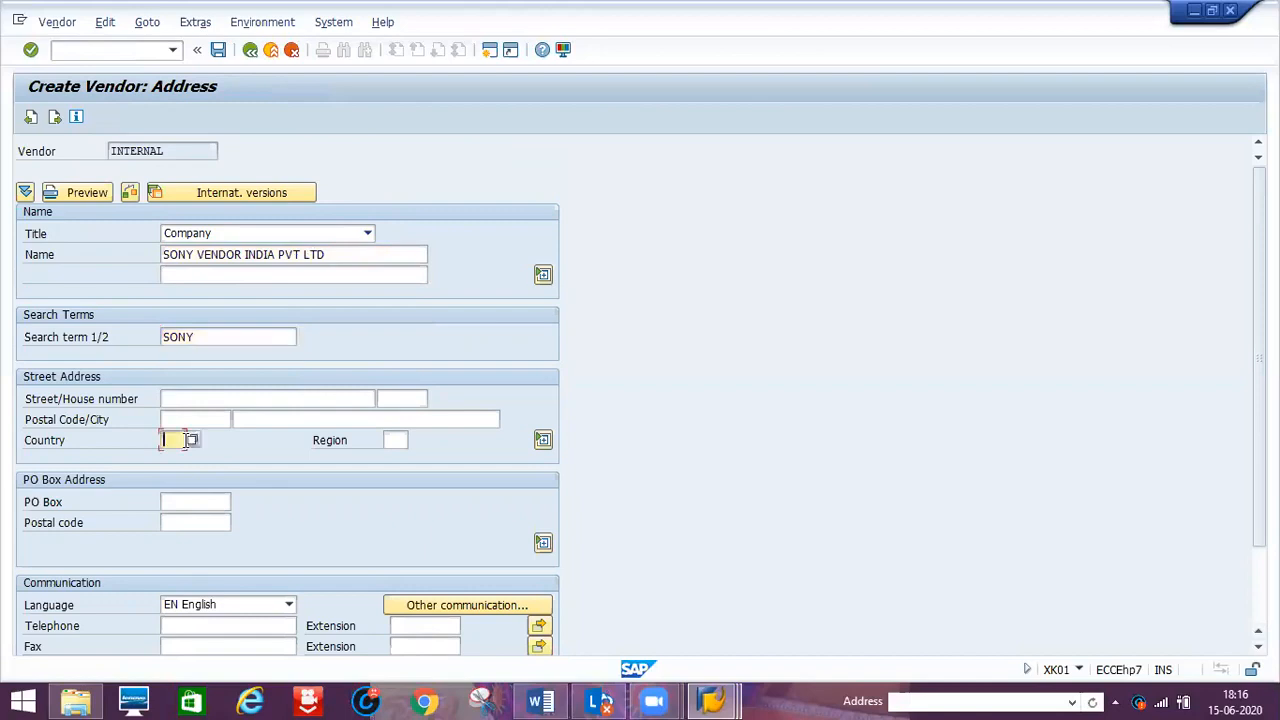
type("IN")
key("Return")
key("Return")
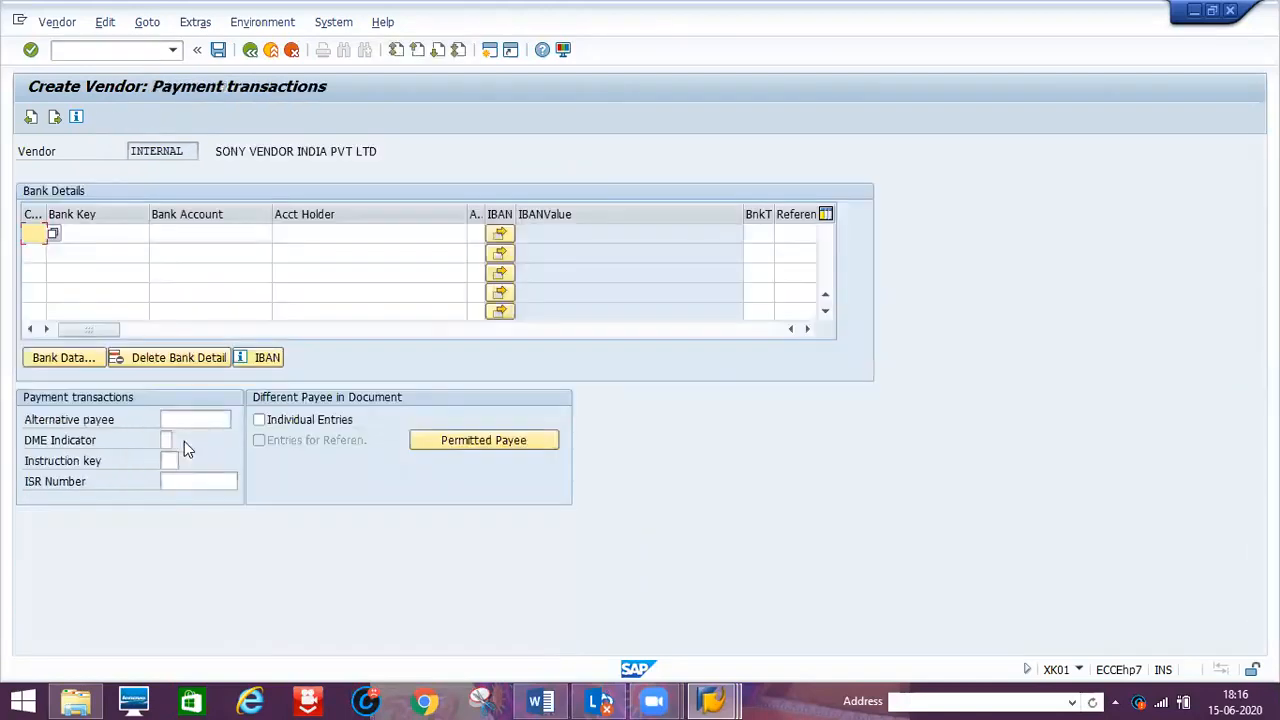
Proceed to the accounting information, enter reconciliation account 151000 and cash management group A1, and continue to the payment data.
key("Return")
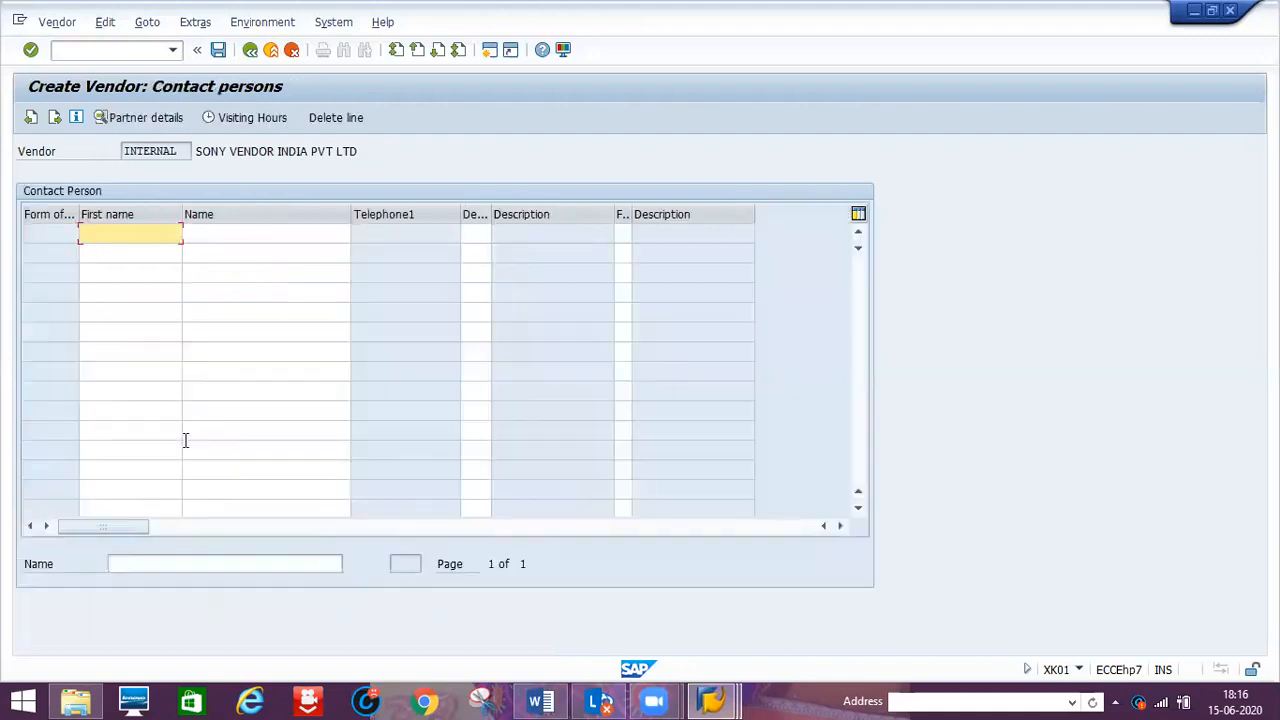
key("Return")
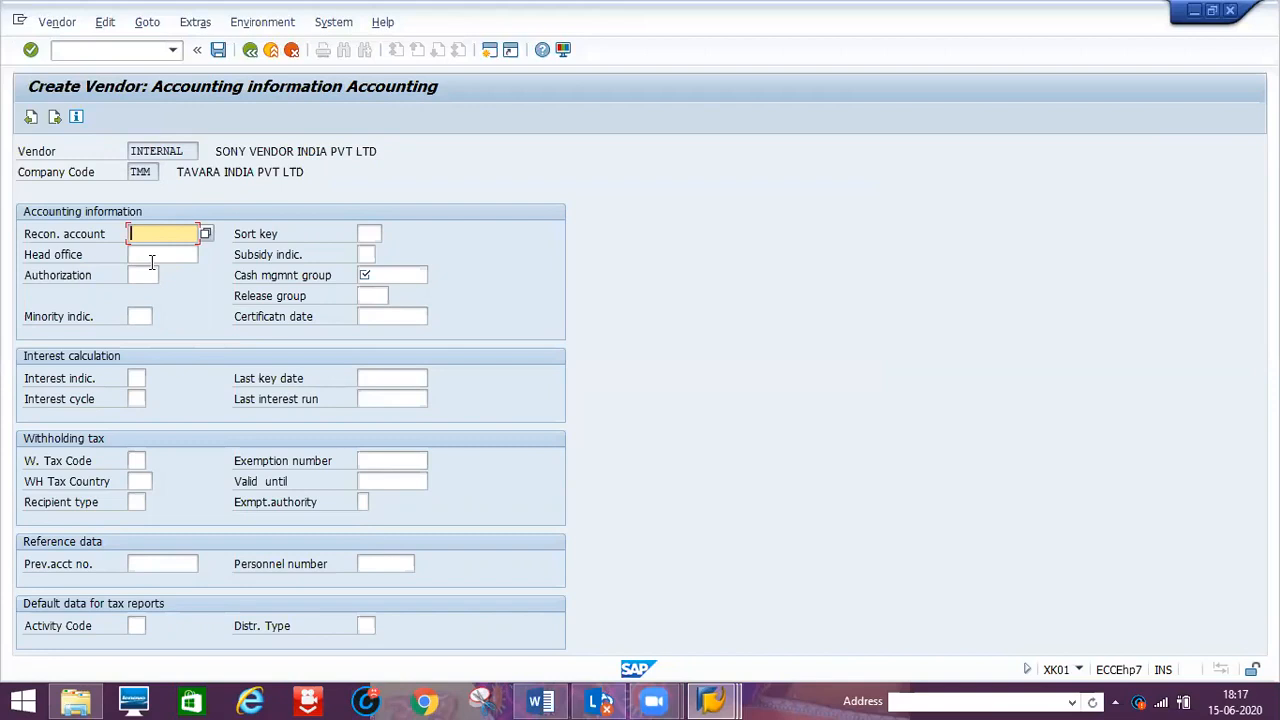
type("151000")
left_click(420, 276)
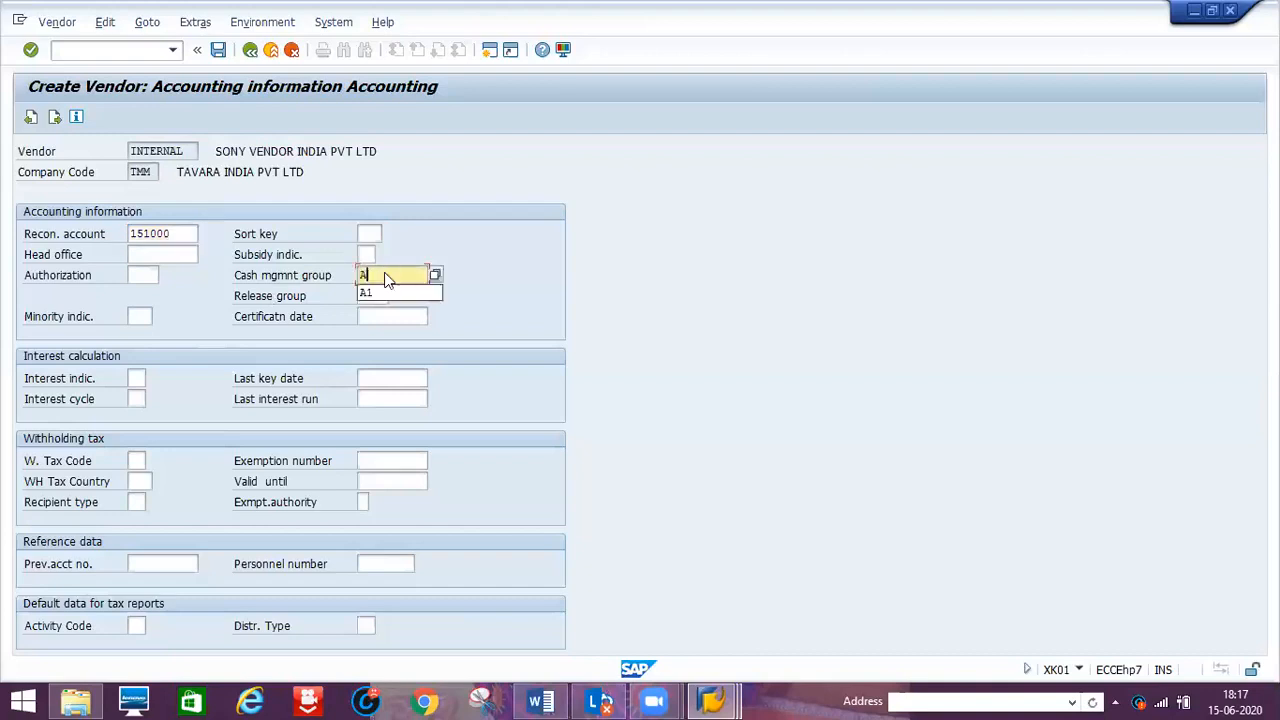
key("Return")
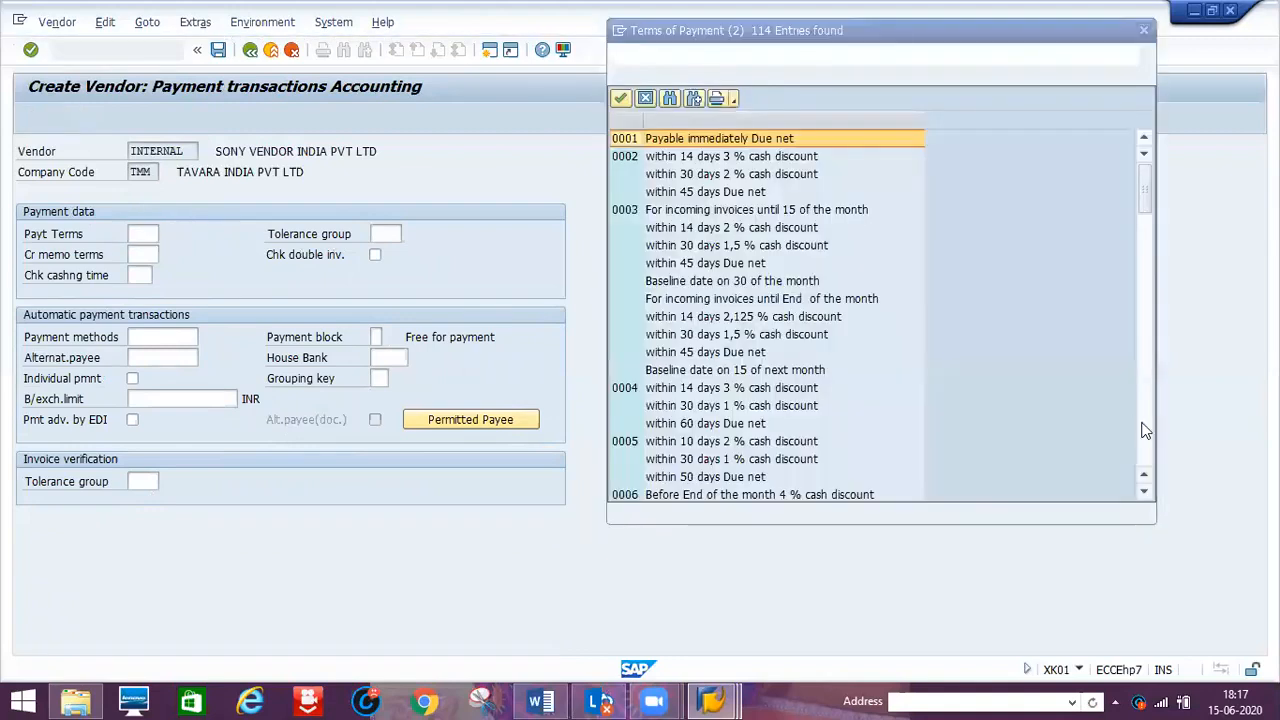
Assign payment terms TMM to the vendor's accounting payment data from the list of possible terms.
scroll(1146, 430, "down", 10)
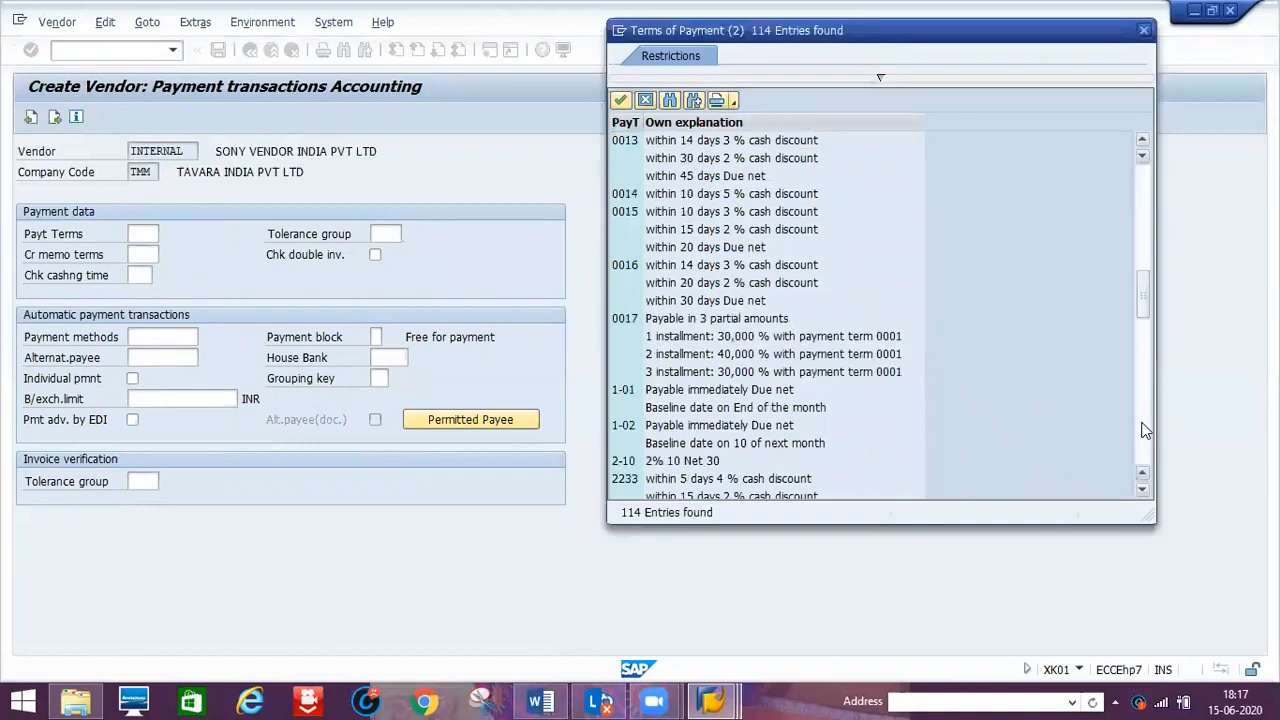
scroll(1089, 401, "down", 10)
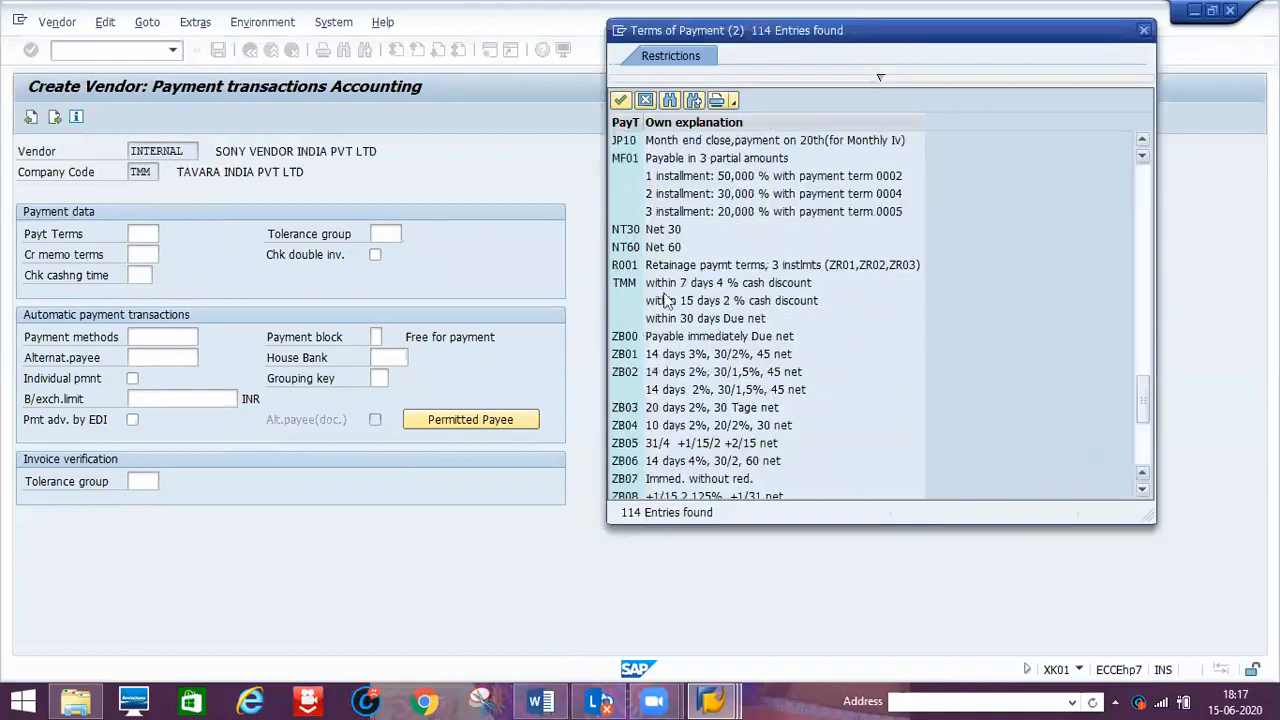
left_click(658, 285)
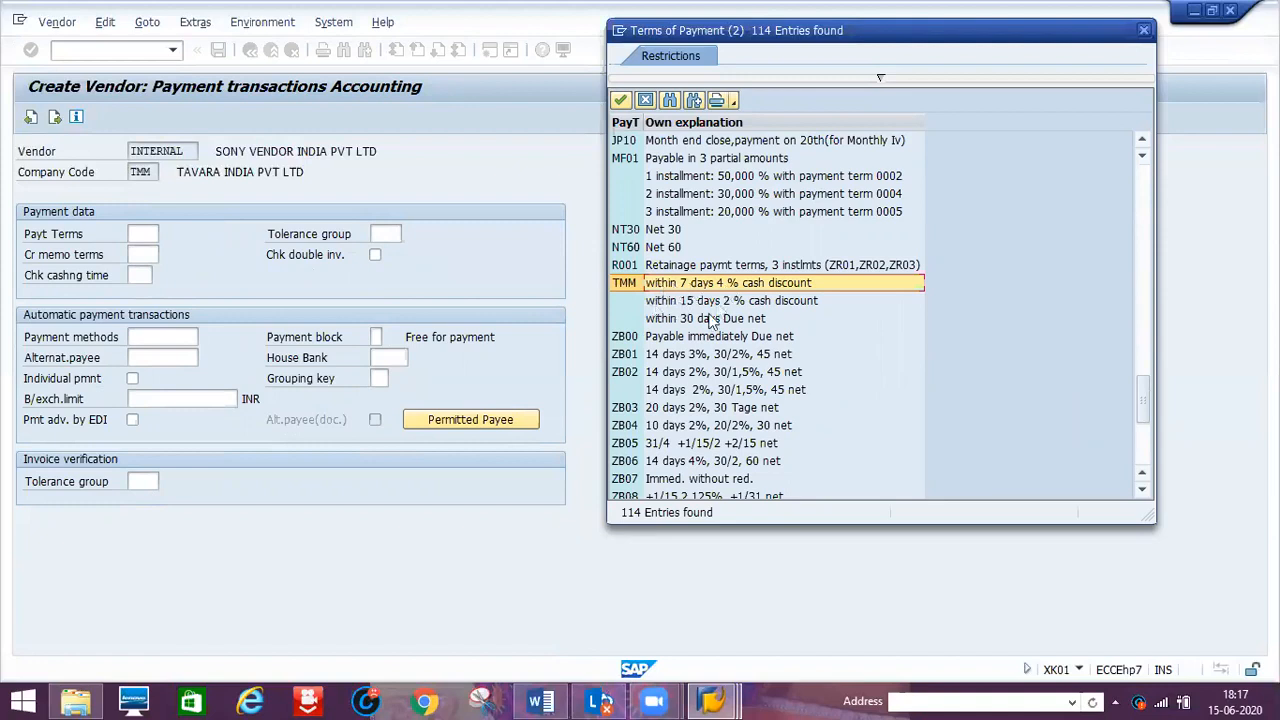
left_click(623, 283)
left_click(623, 283)
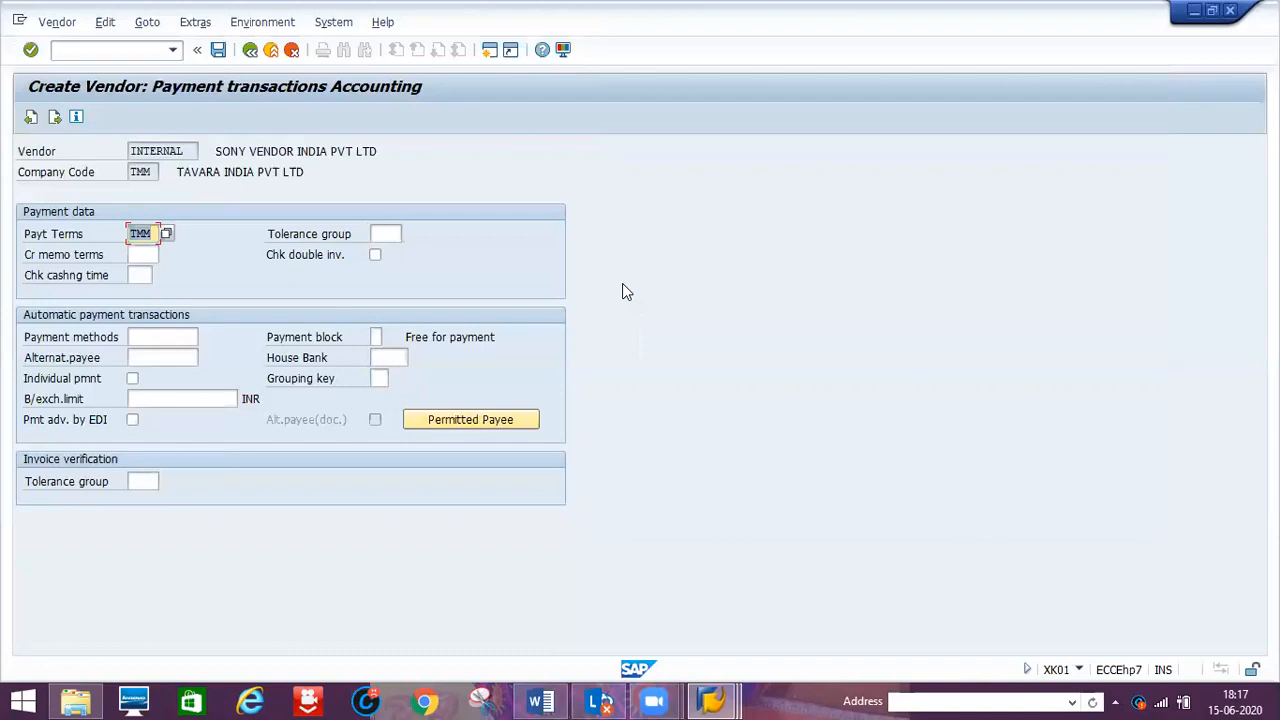
Set the purchasing order currency to INR and the terms of payment to TMM, and save the new vendor.
key("Return")
key("Return")
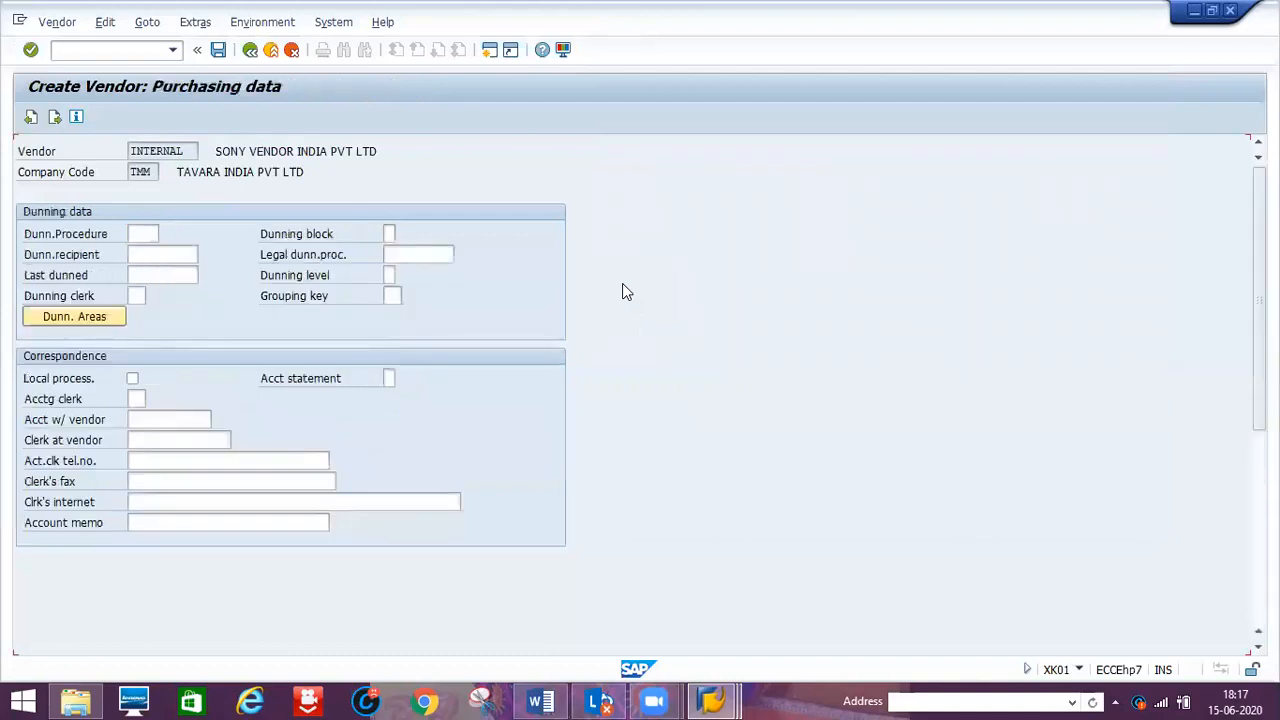
type("I")
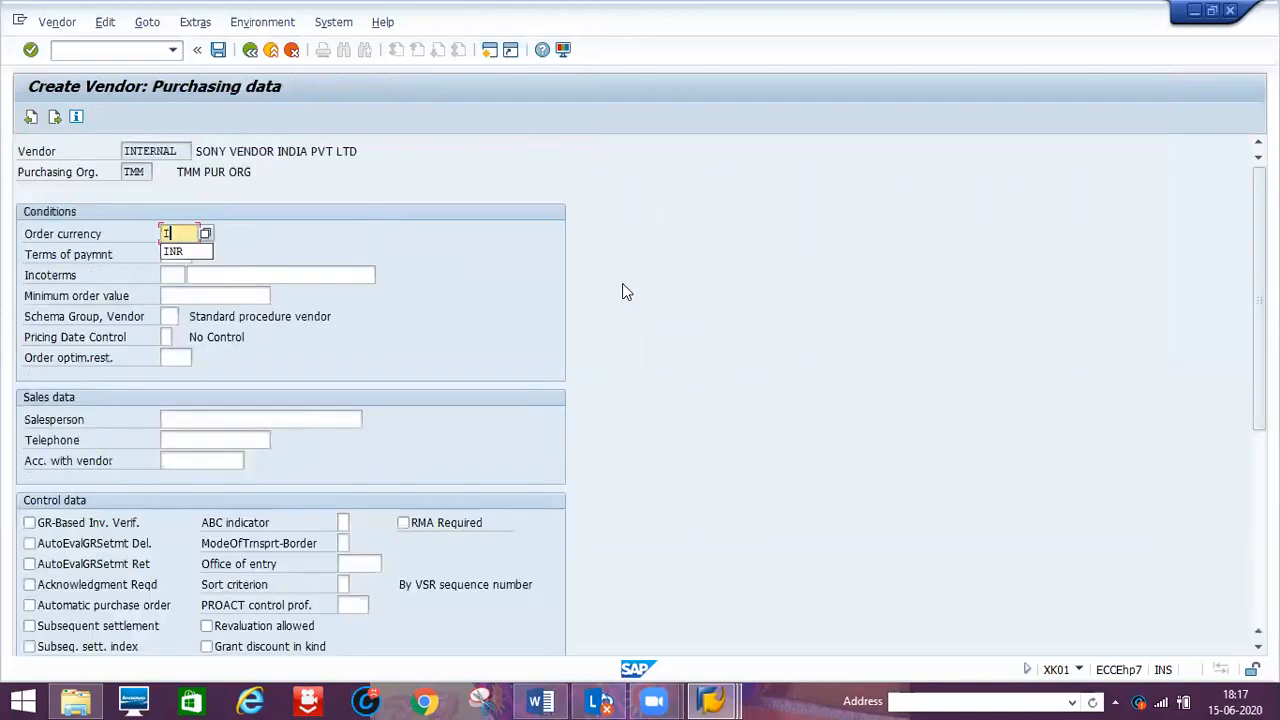
type("NR")
key("Tab")
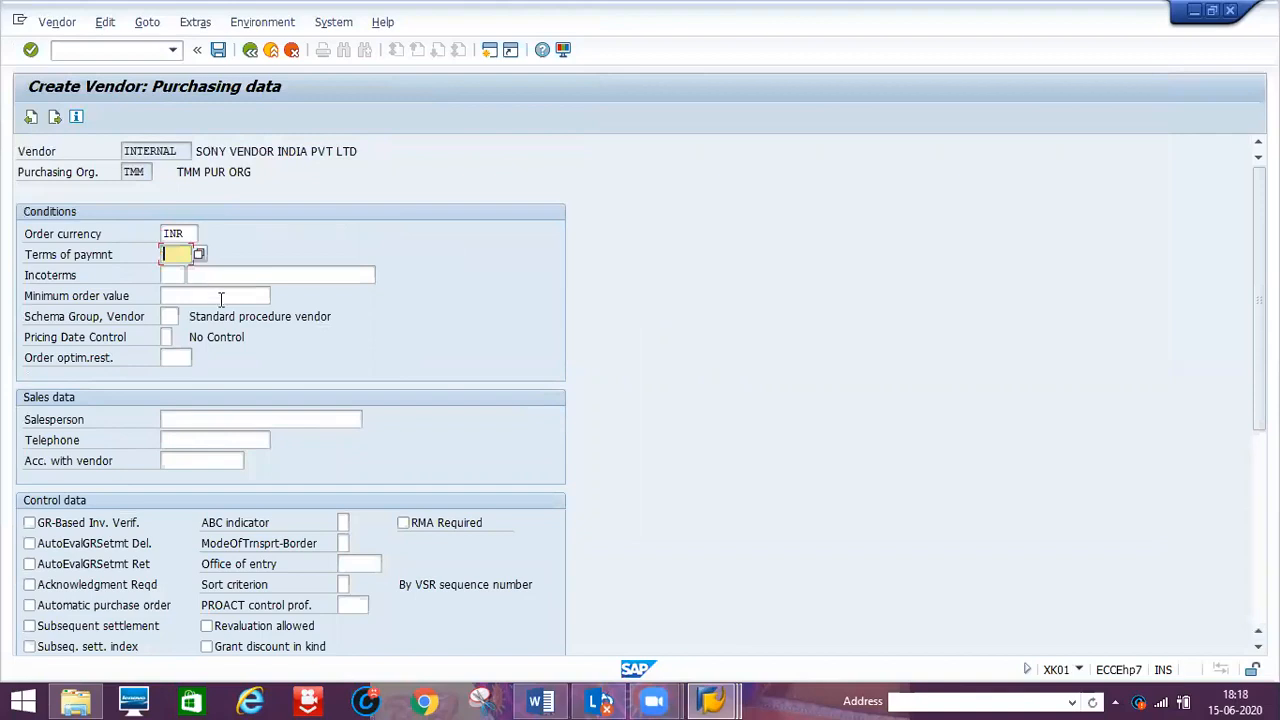
type("TMM")
key("Tab")
left_click(218, 51)
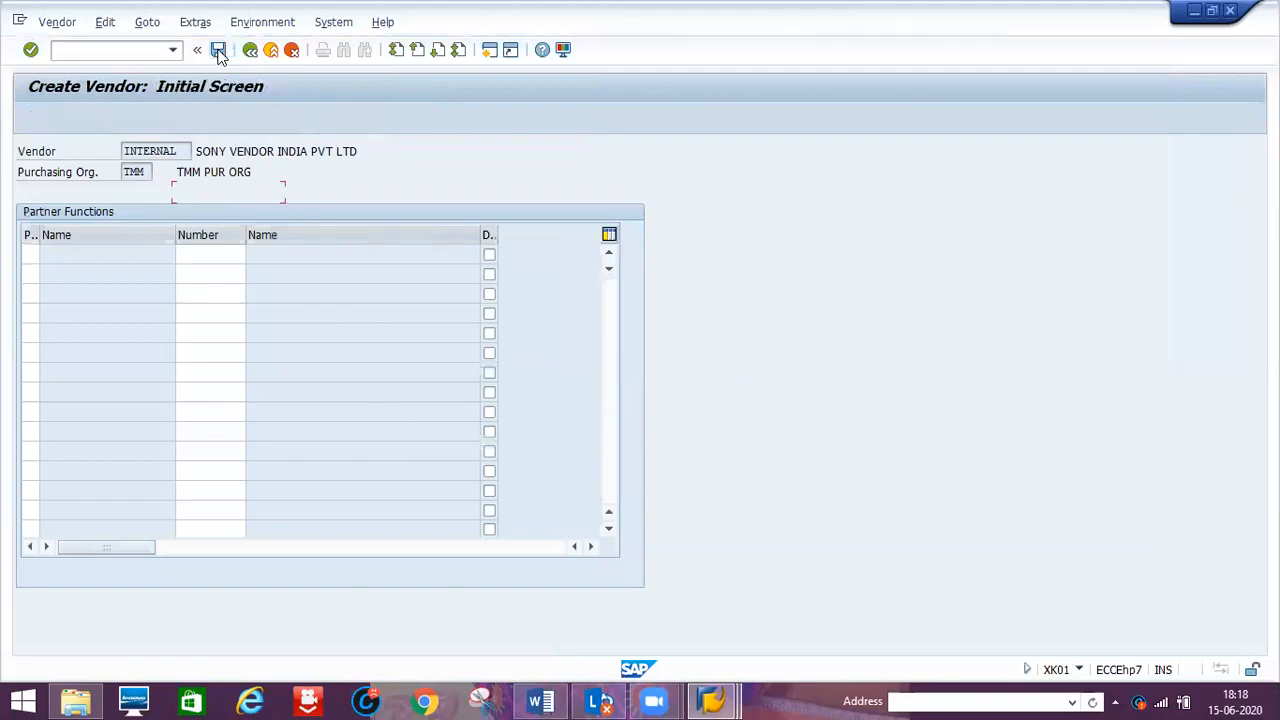
left_click(218, 51)
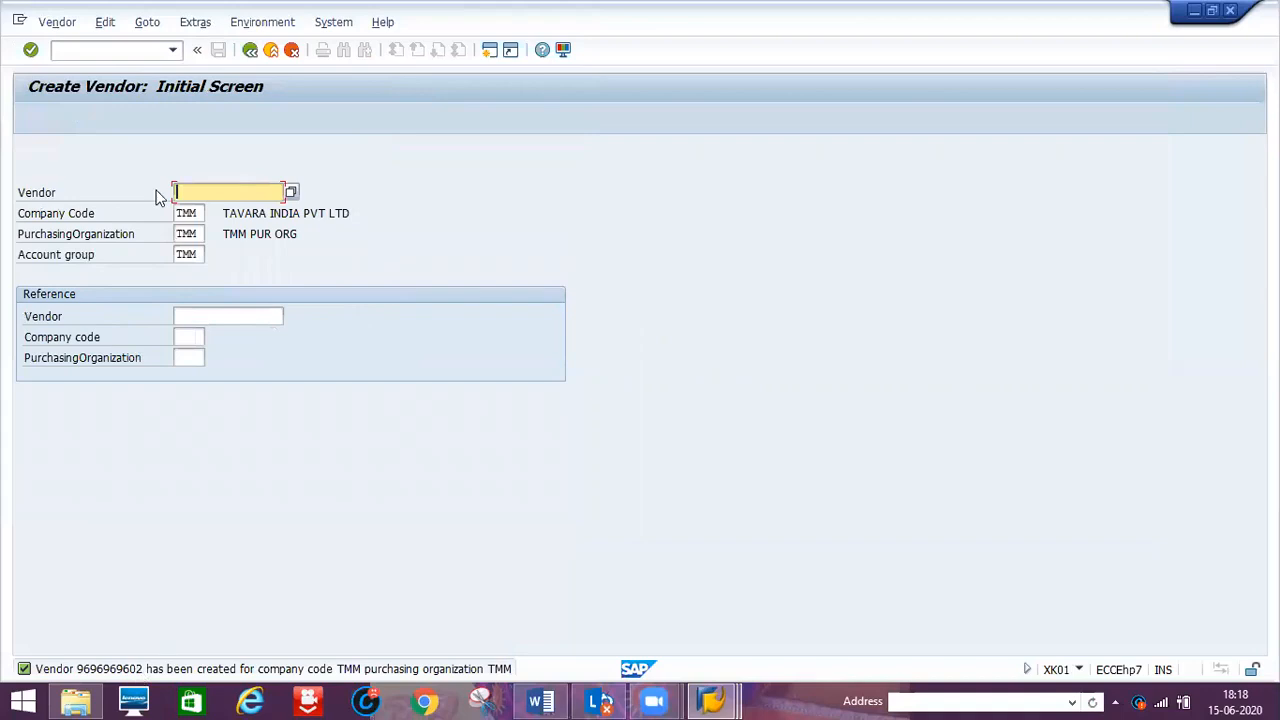
Run the MKVZ vendor list for purchasing organization TMM and widen the payment terms column to check SONY VENDOR INDIA PVT LTD.
left_click(86, 52)
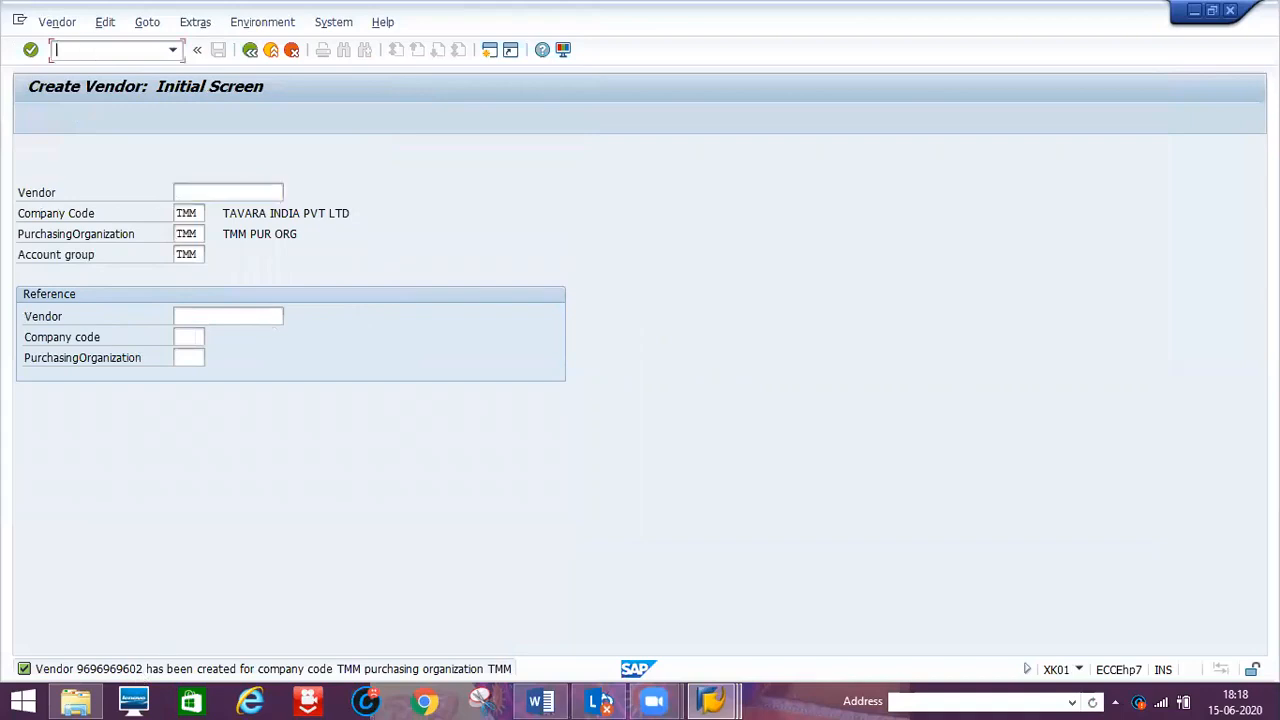
type("/nxk02")
key("Return")
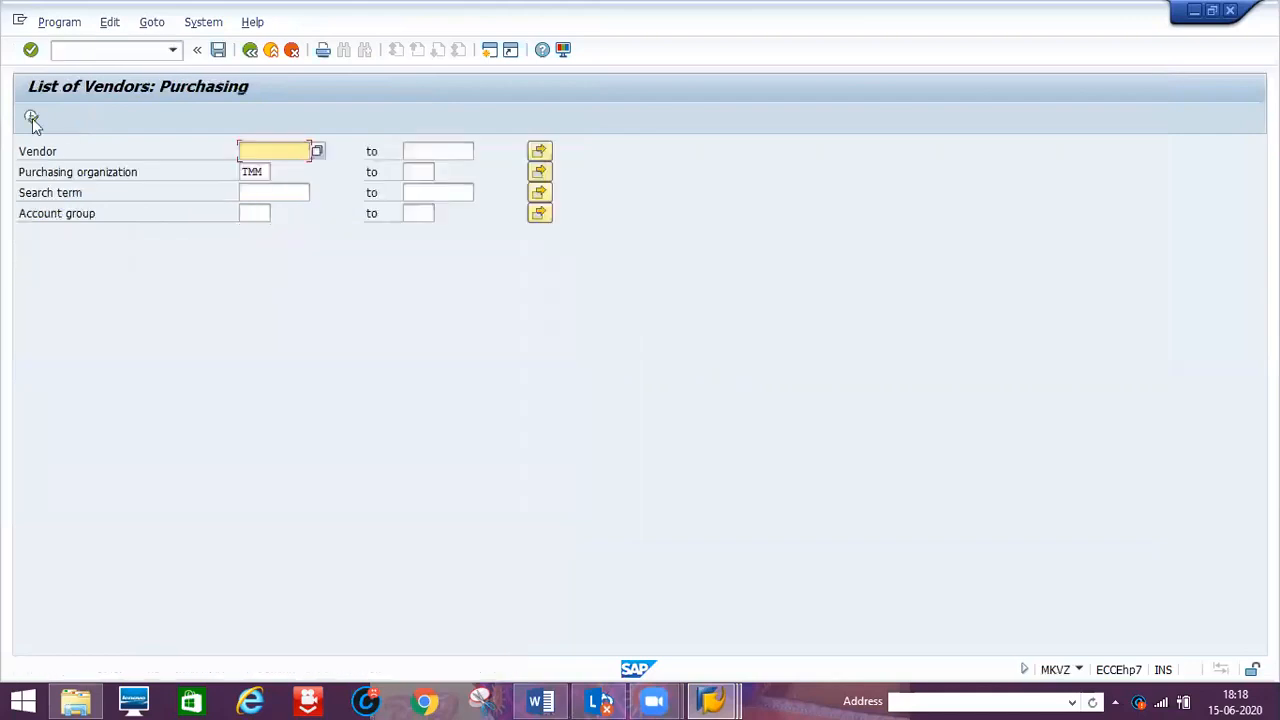
left_click(31, 118)
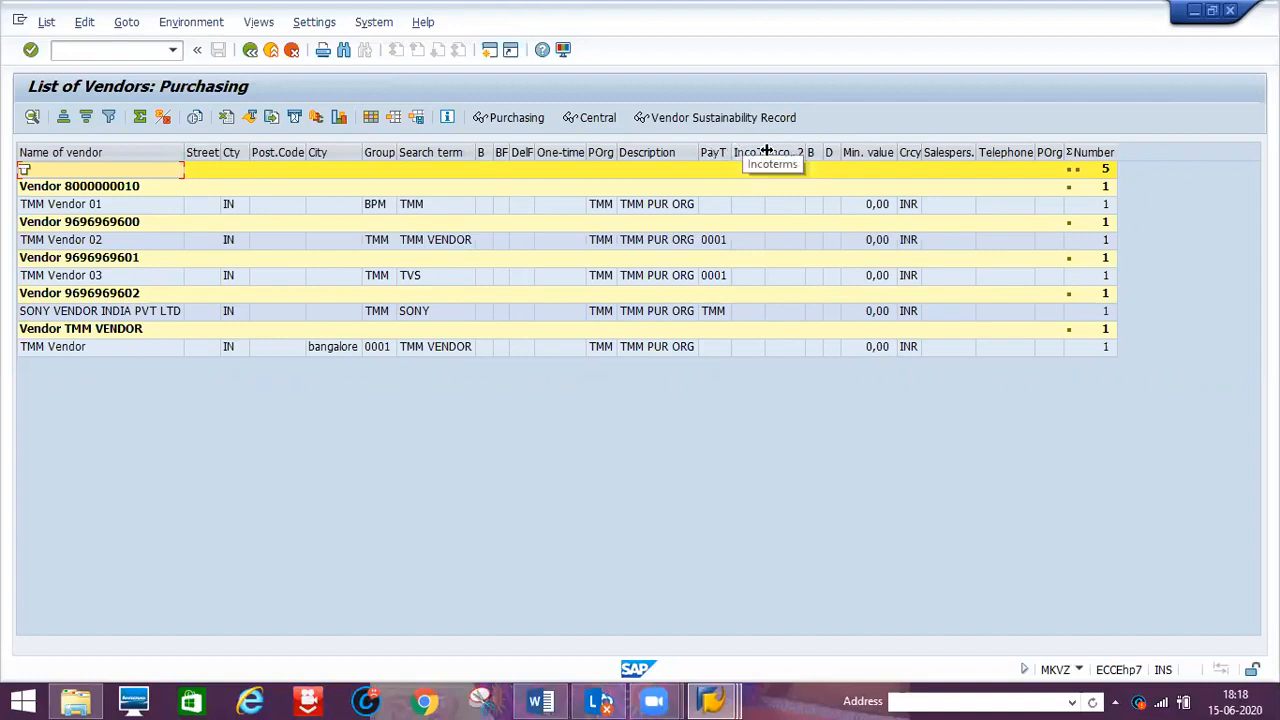
left_click_drag(766, 151, 770, 151)
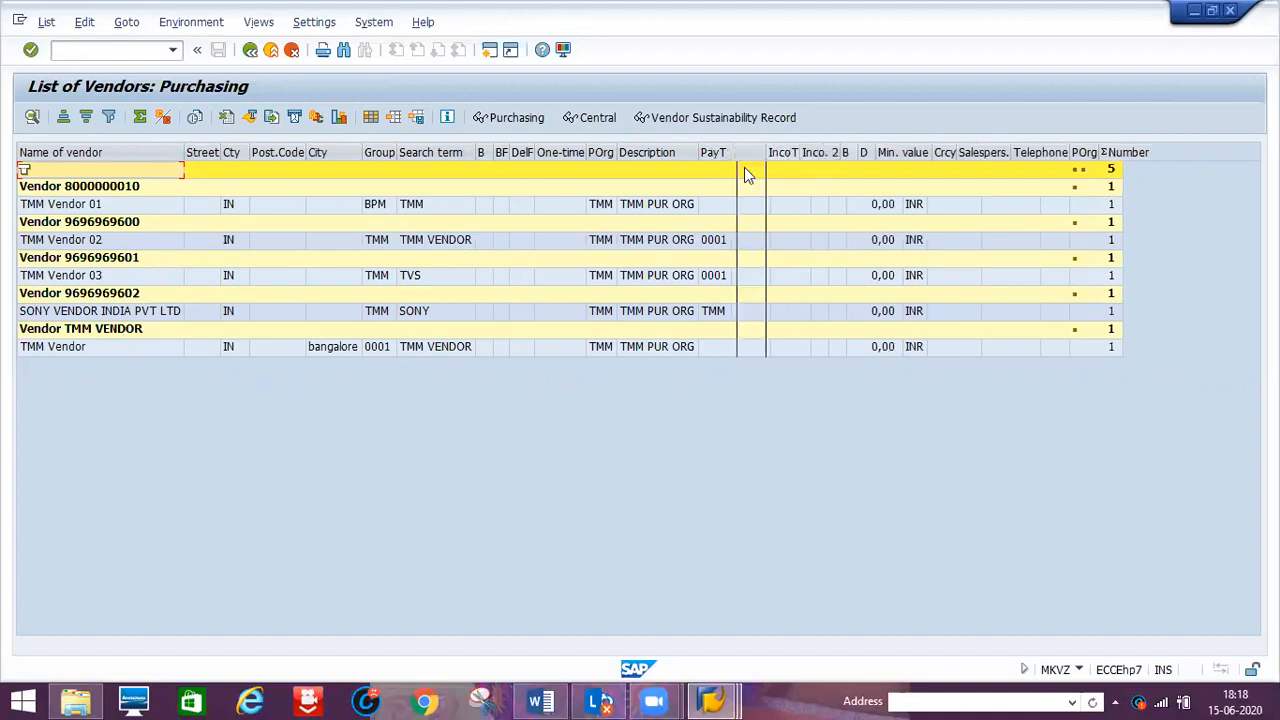
left_click(726, 311)
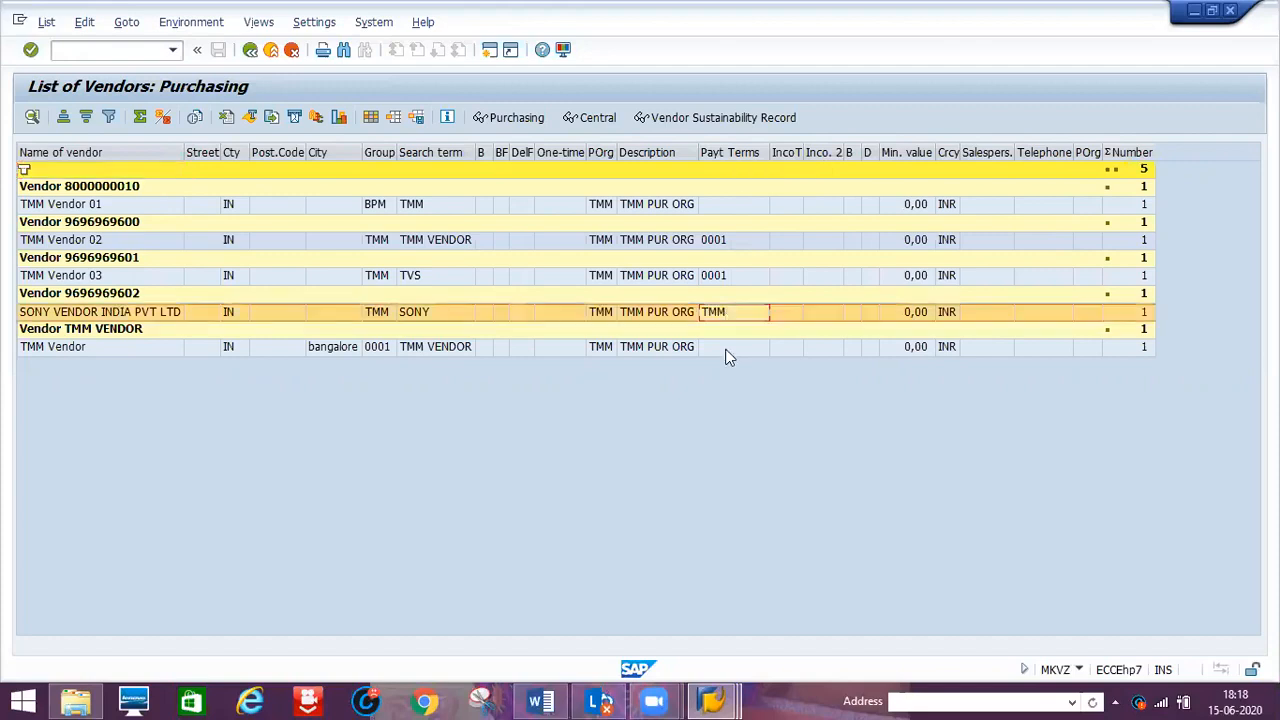